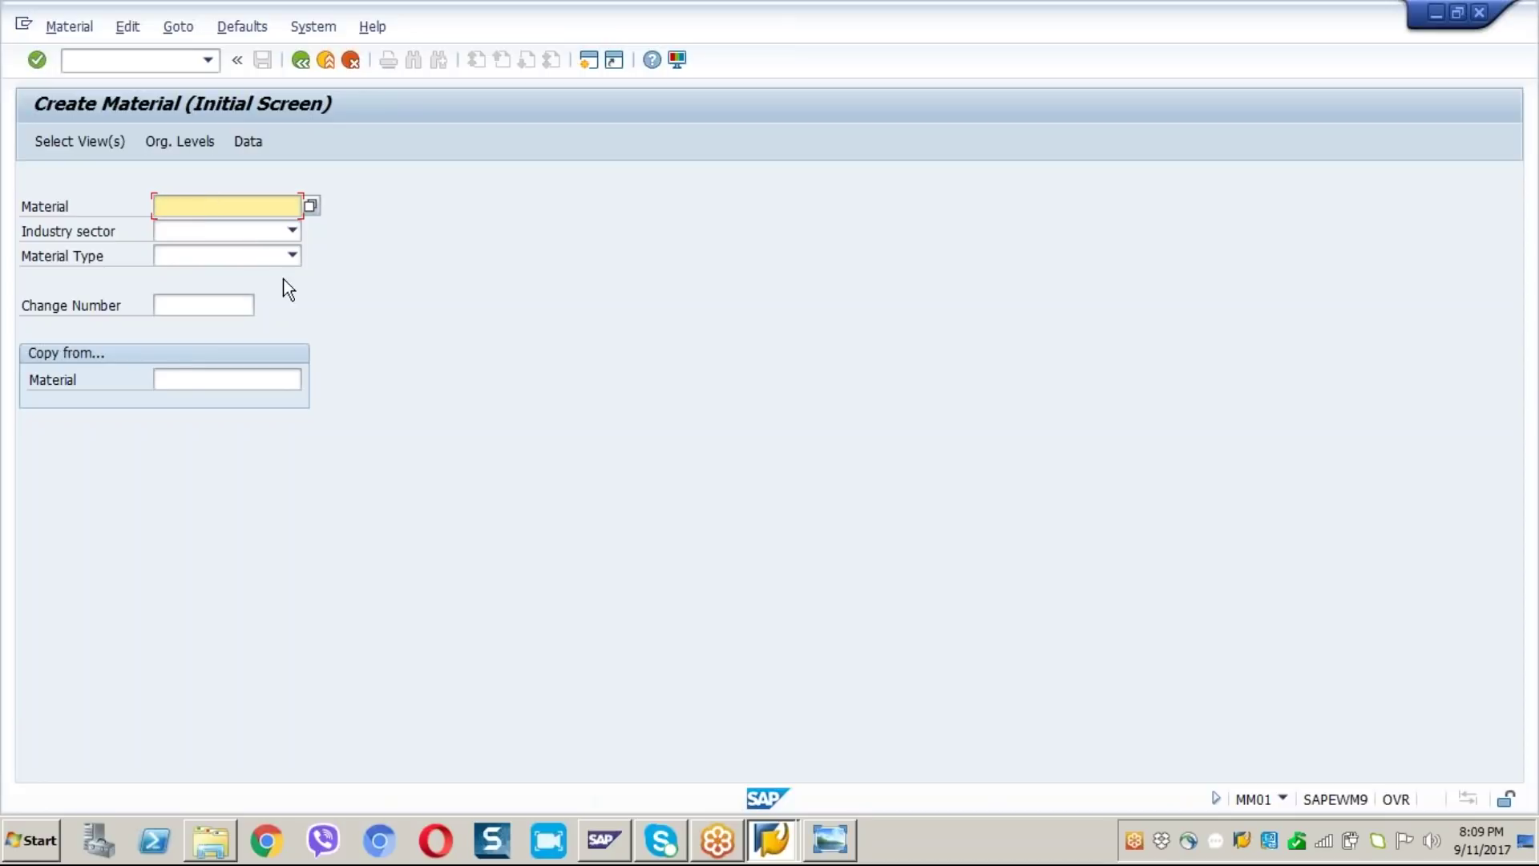
Step: Set the new material's industry sector to Mechanical Engineering and its type to raw material ROHG, and proceed to the view selection
click(292, 229)
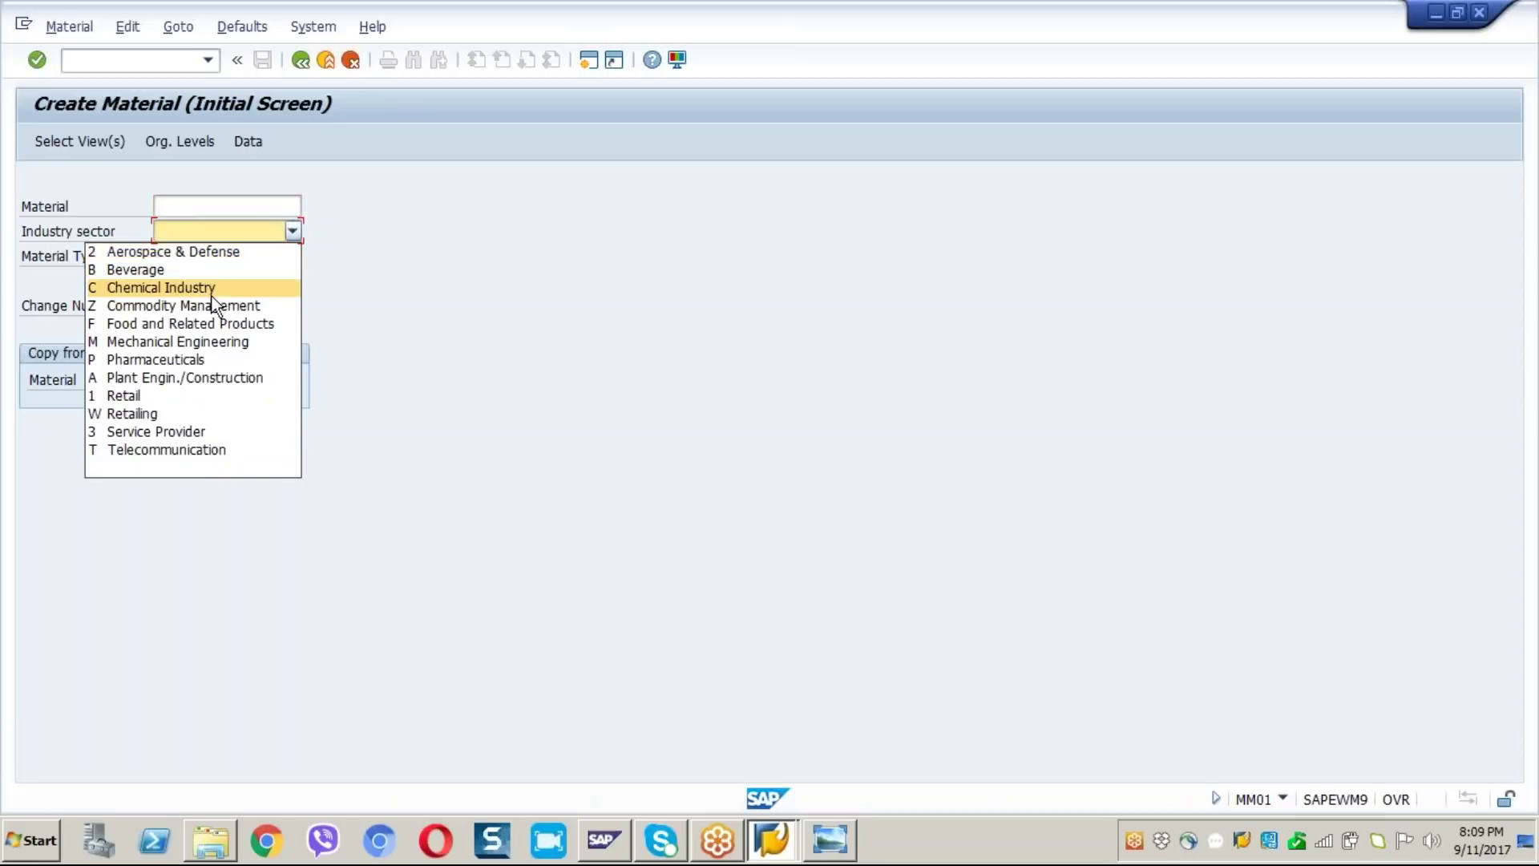
click(189, 342)
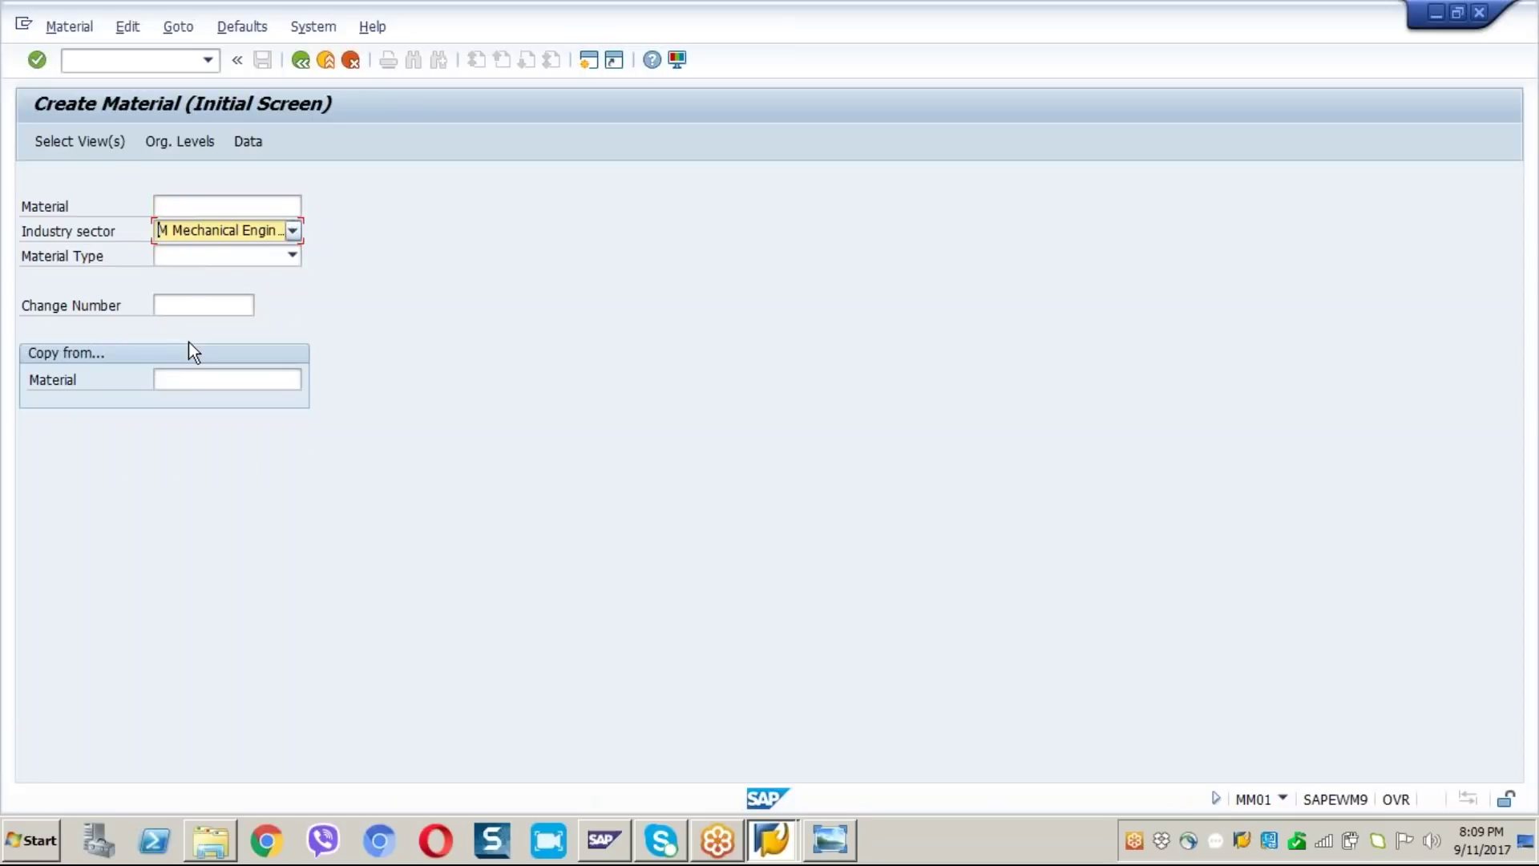
click(291, 255)
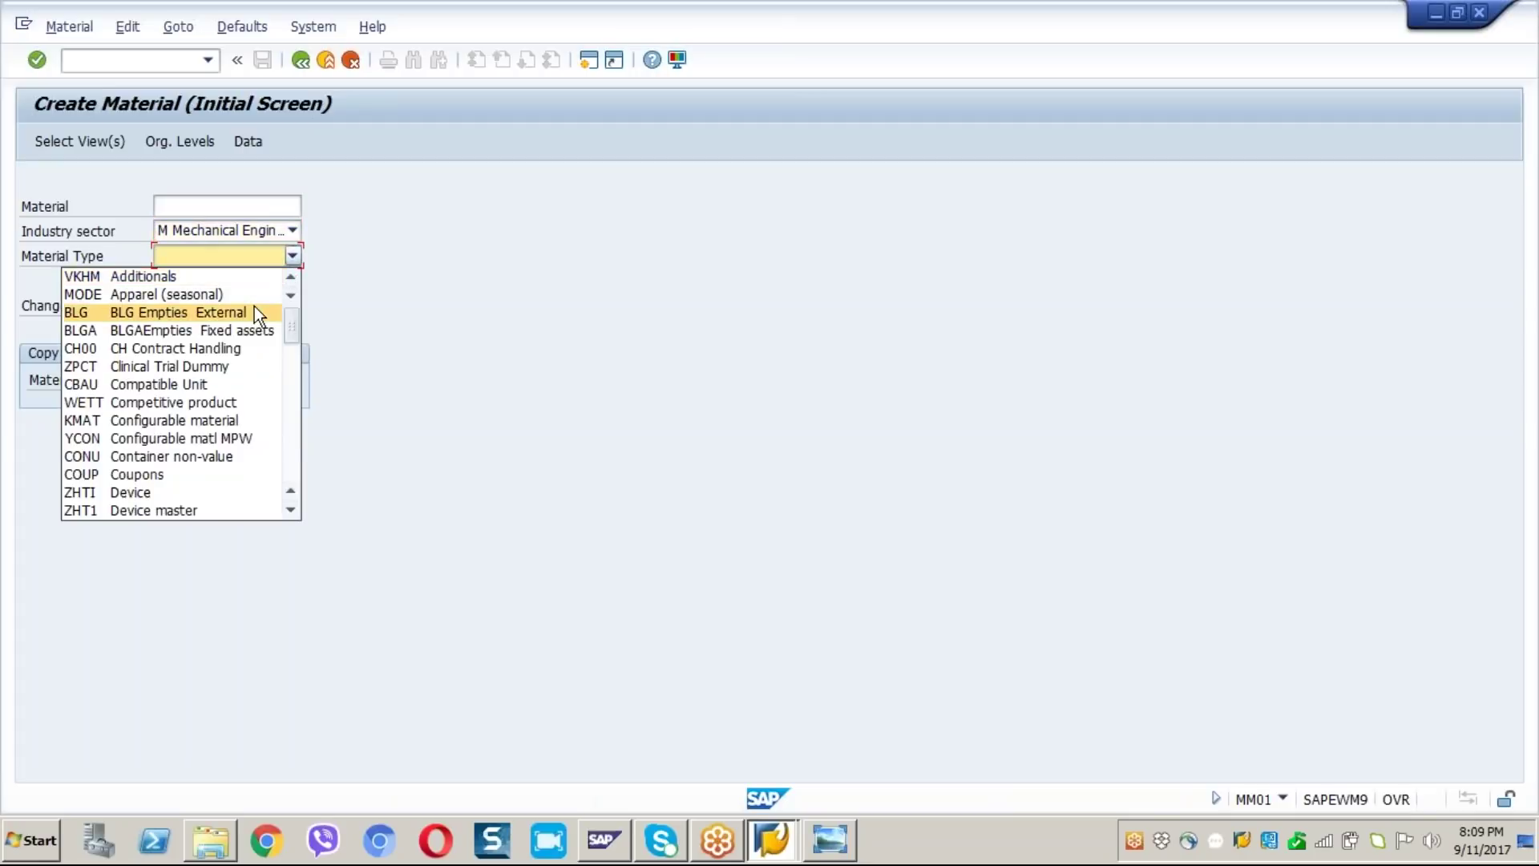
key(r)
key(r)
key(r)
key(r)
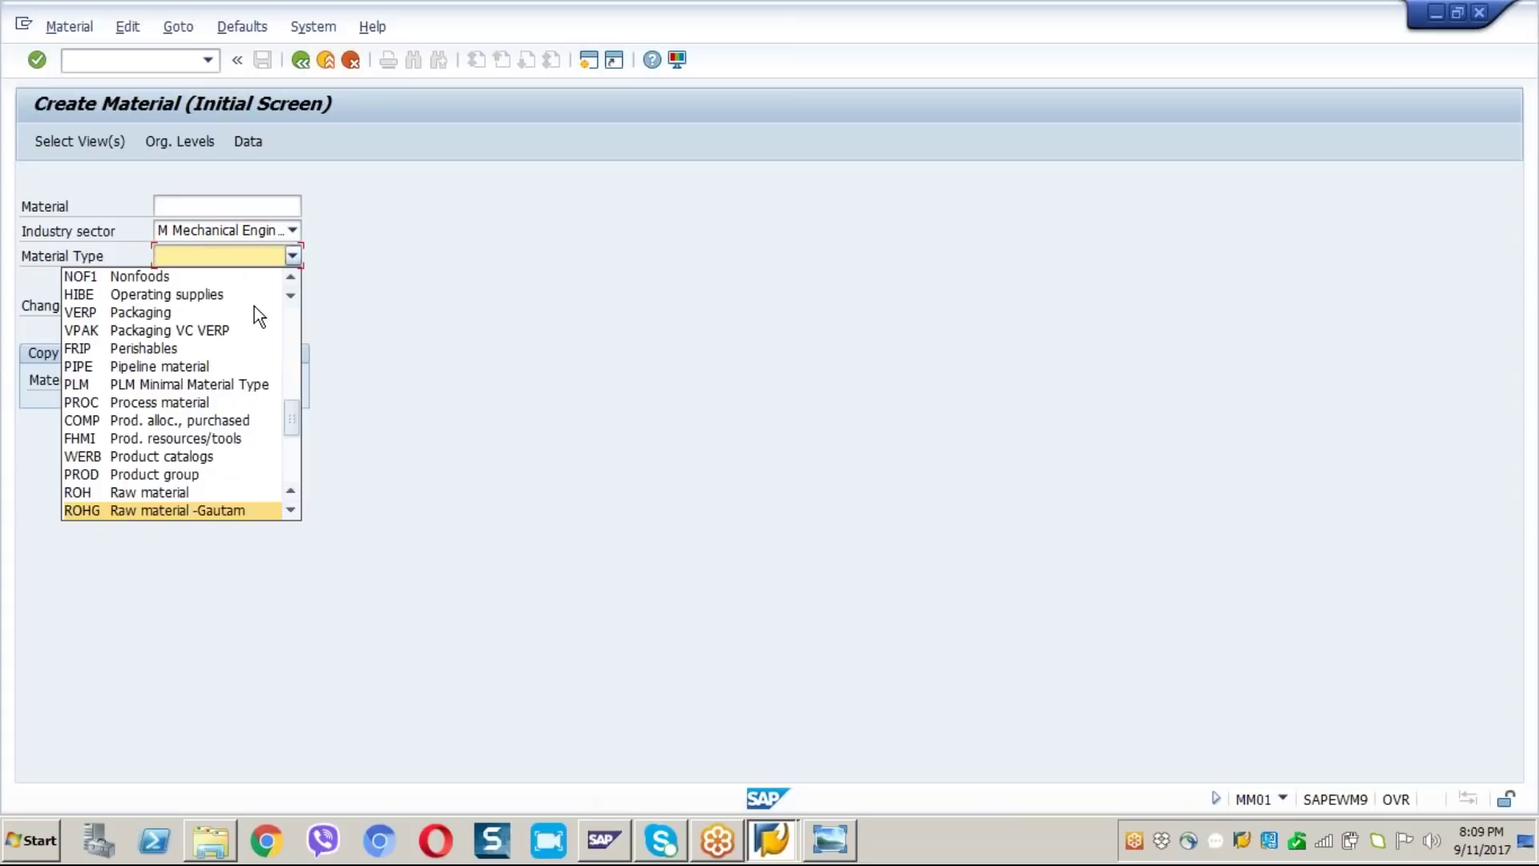
click(171, 510)
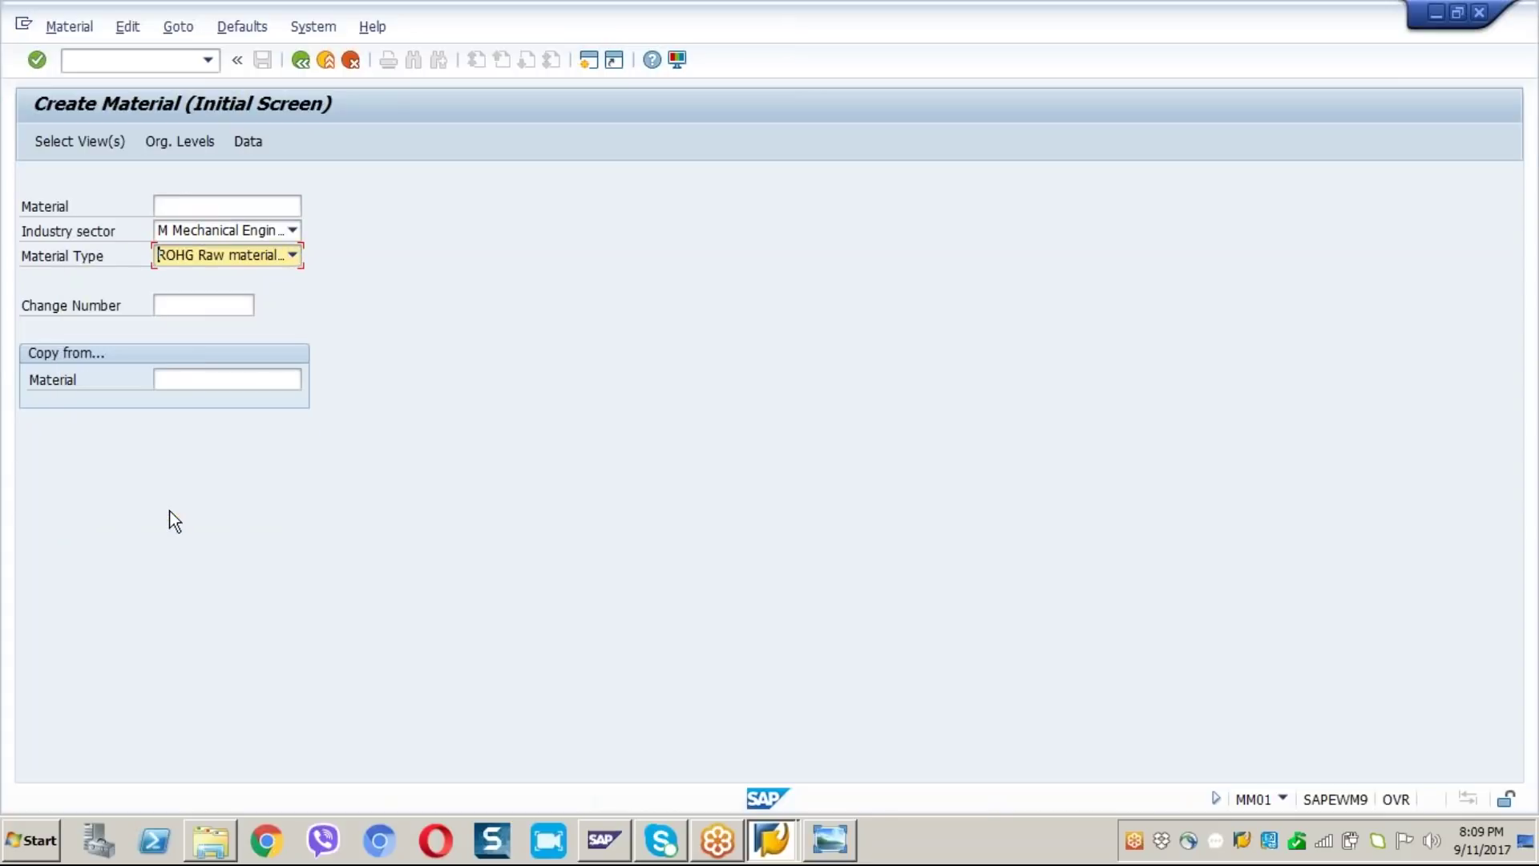
key(Return)
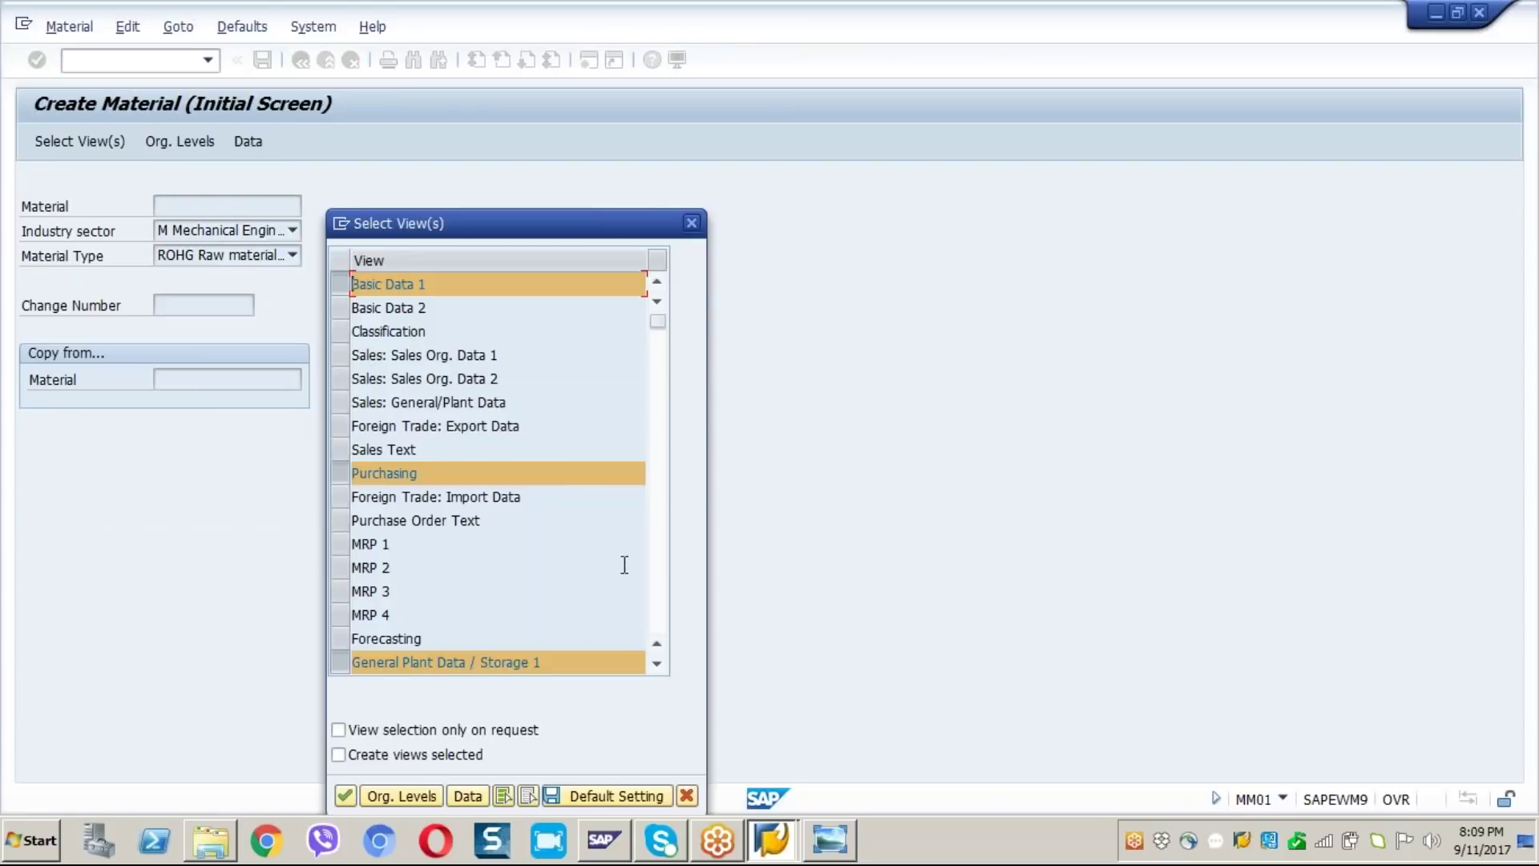
Step: Check the preselected material views down to Accounting 1 and accept the selection
click(660, 660)
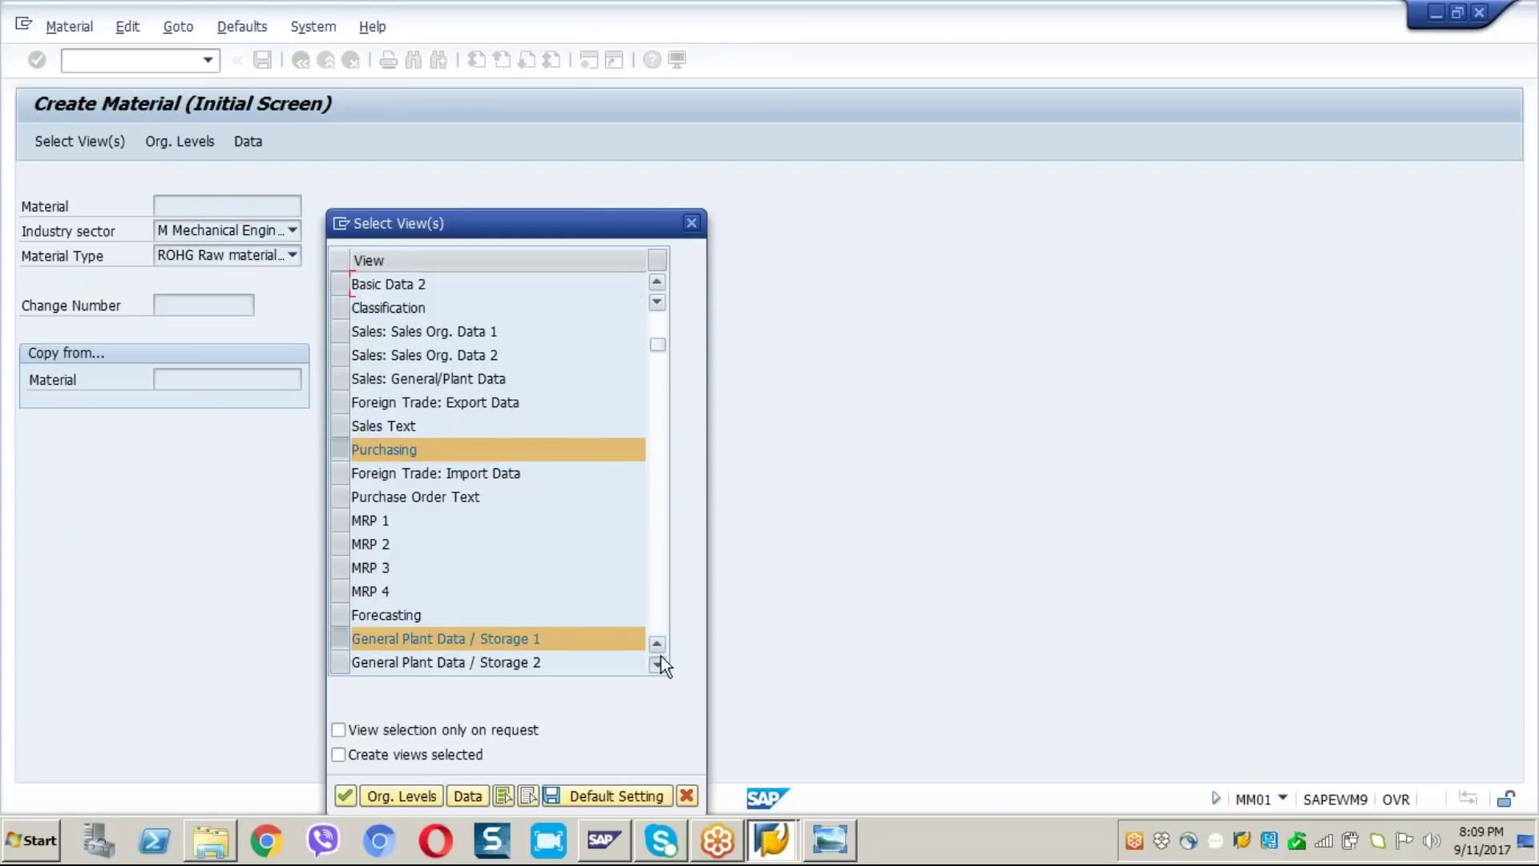
click(659, 661)
click(660, 661)
click(659, 660)
click(659, 662)
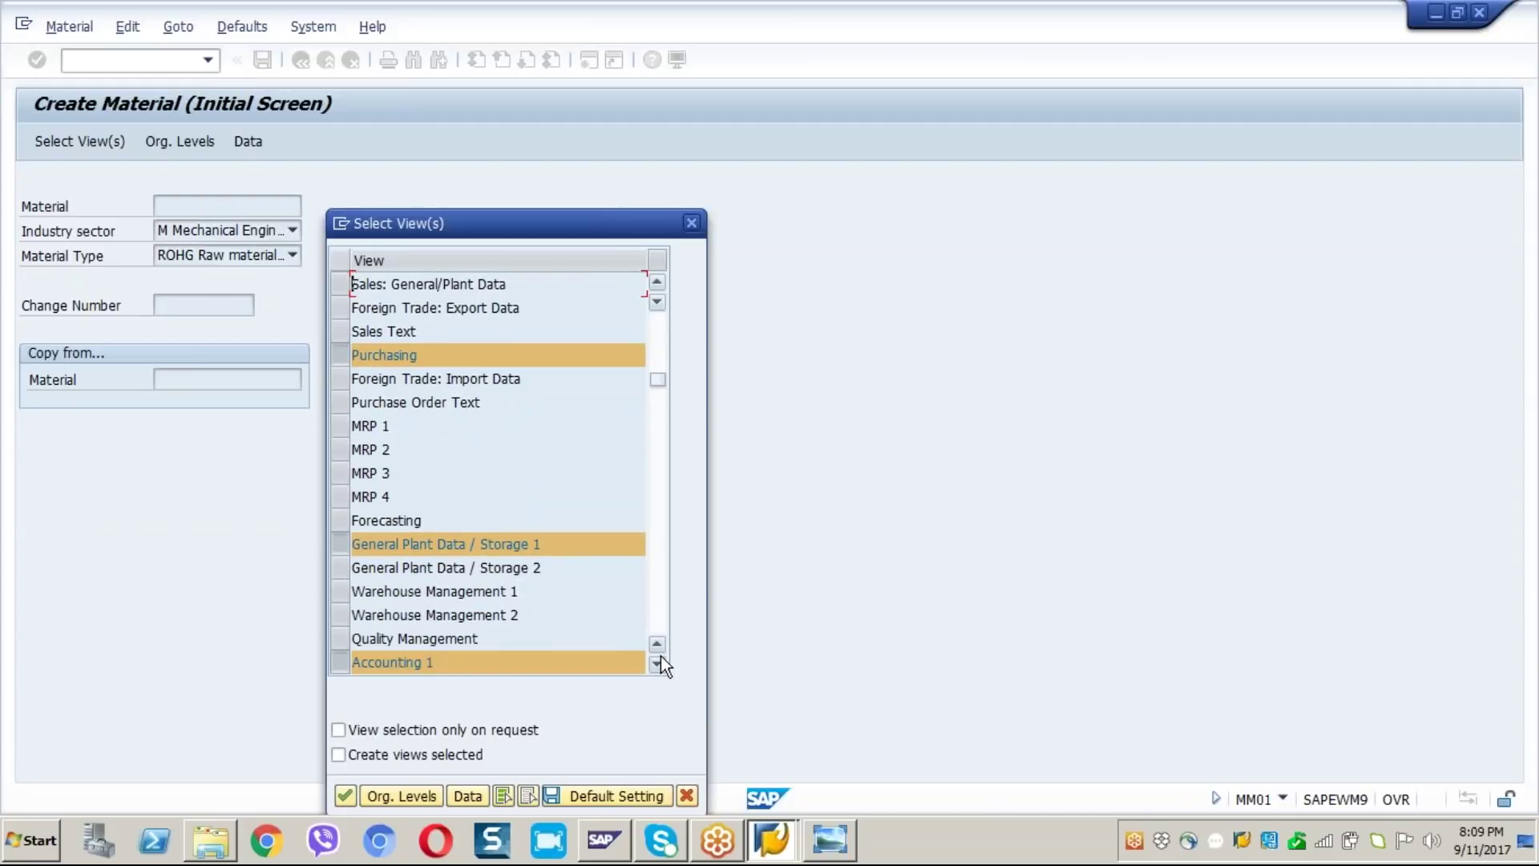
click(346, 795)
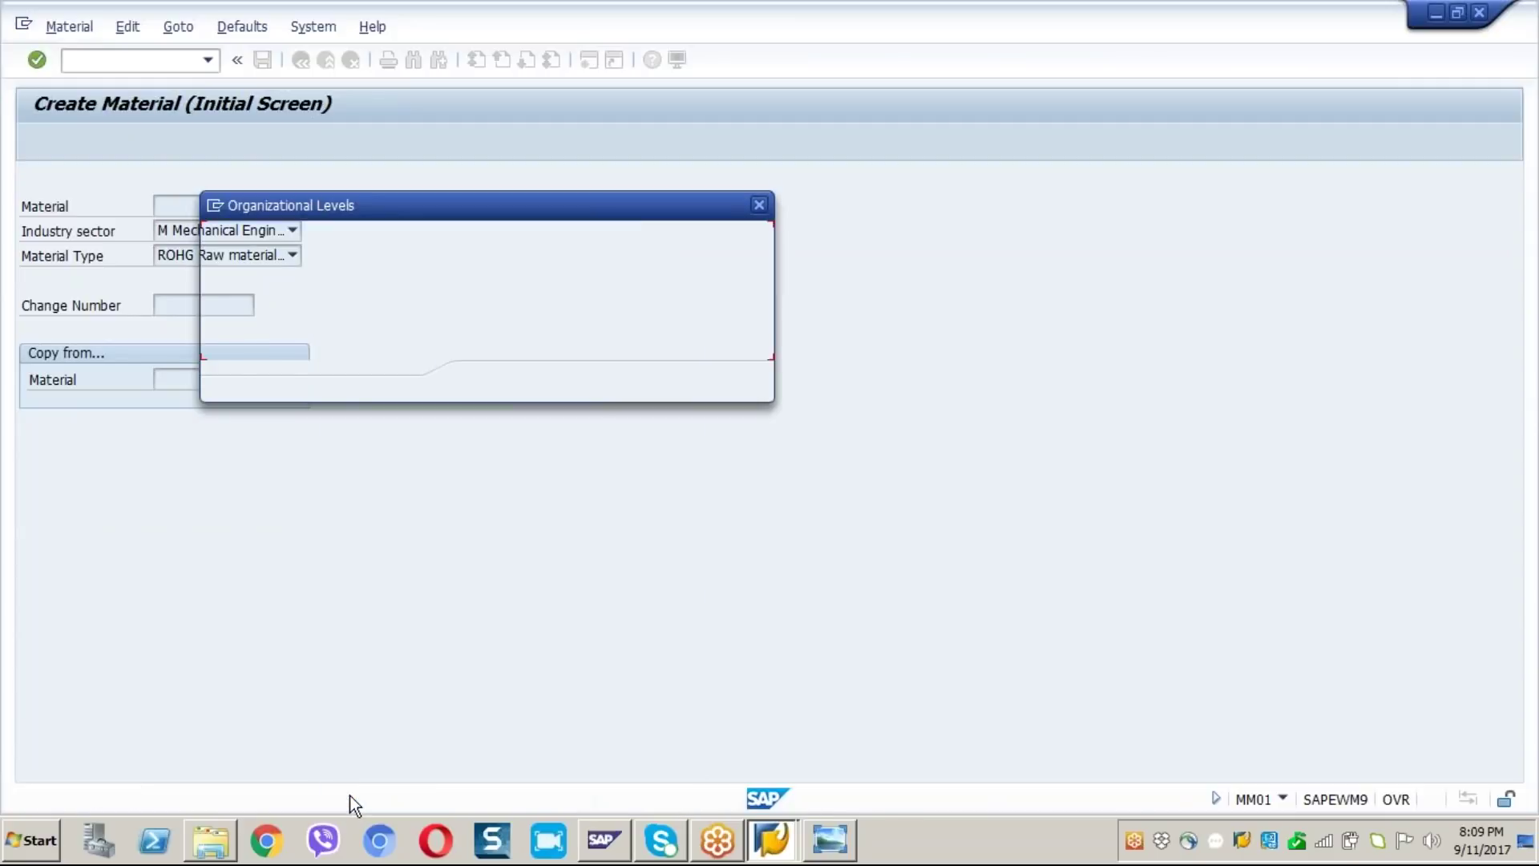
Step: Replace the plant with GA11 in the organizational levels, keep storage location ST01, and confirm
key(shift+End)
key(Delete)
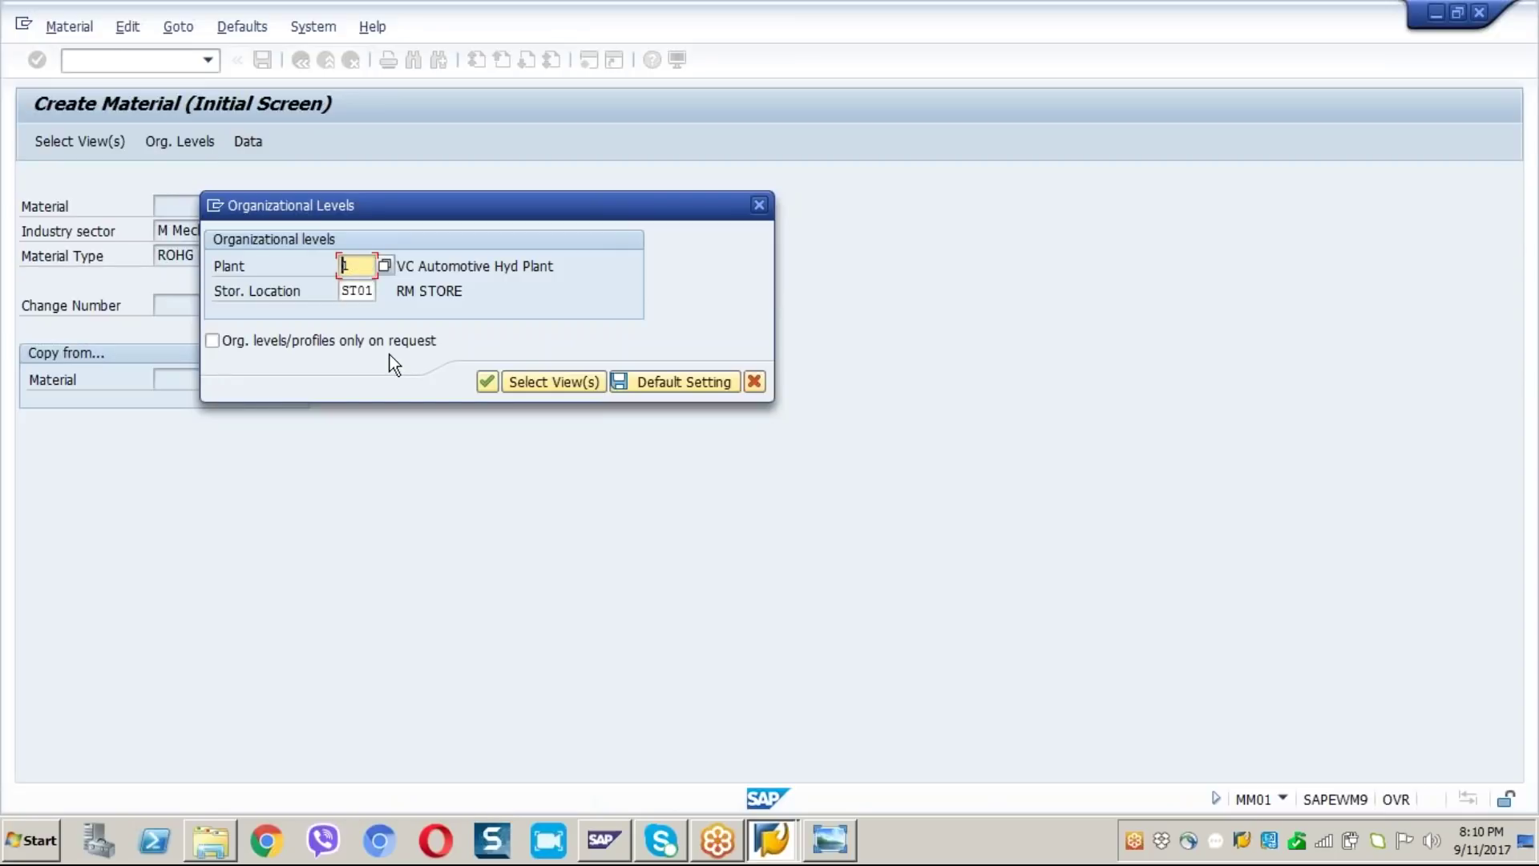
text(ga11)
key(Escape)
key(Return)
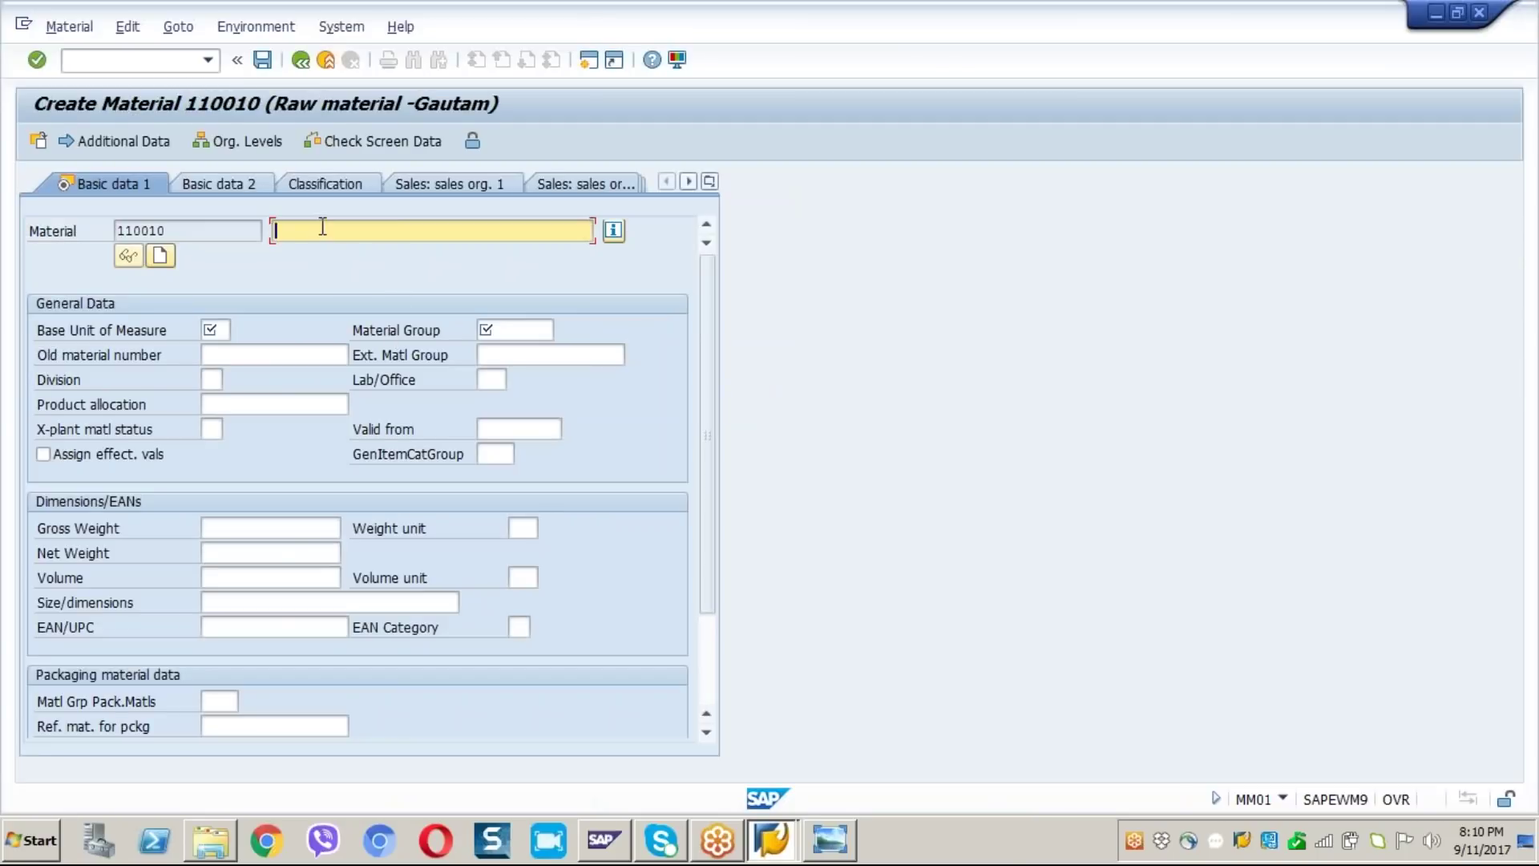
Step: Describe the material as "Component 1 RM" with base unit of measure KG and material group MG01, and confirm the basic data
text(Component 1 RM)
click(210, 329)
text(kg)
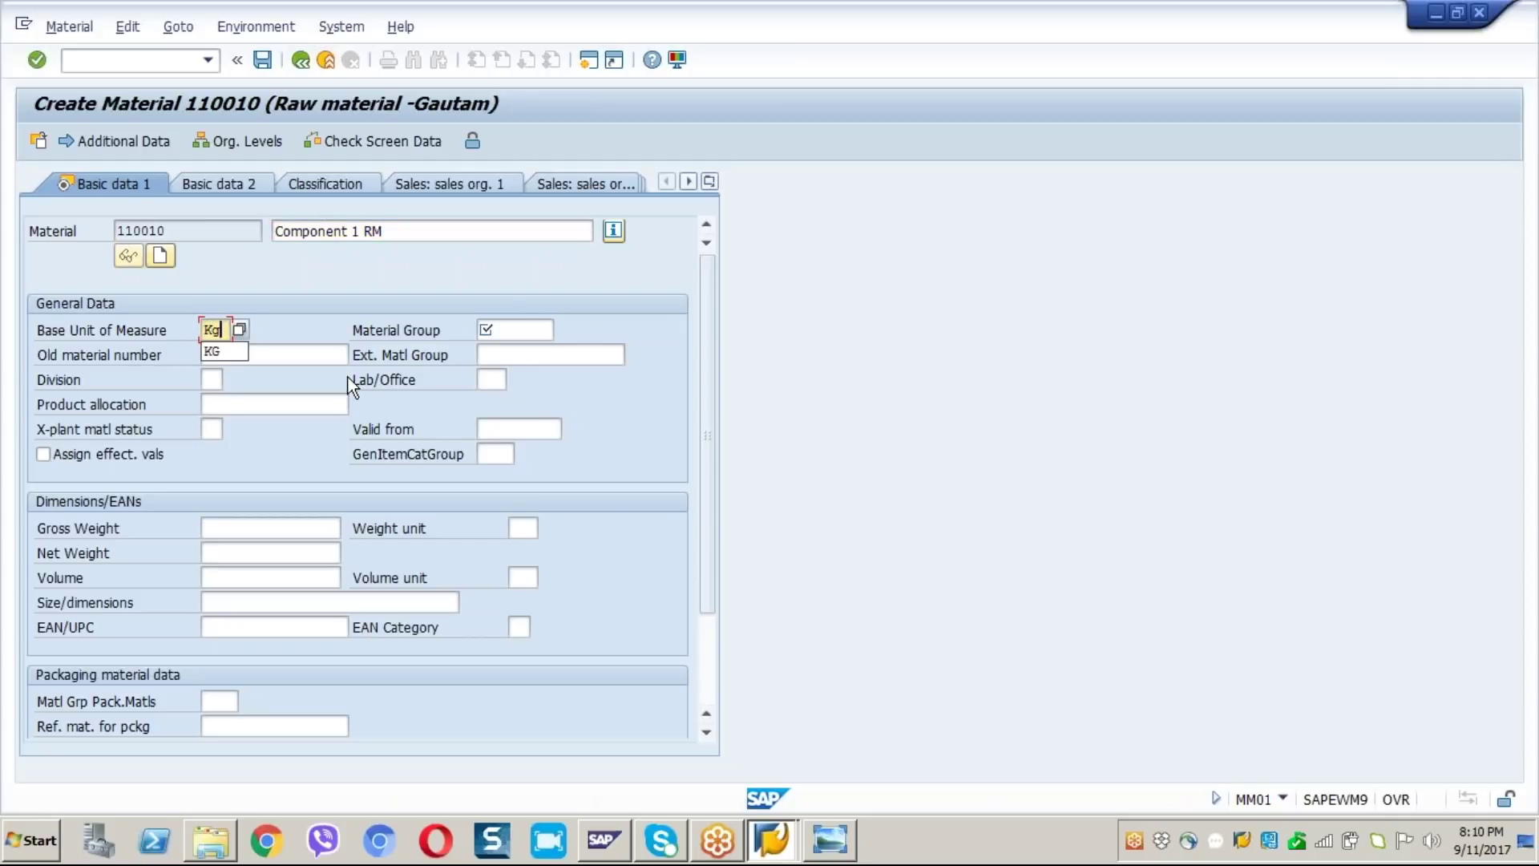
click(521, 324)
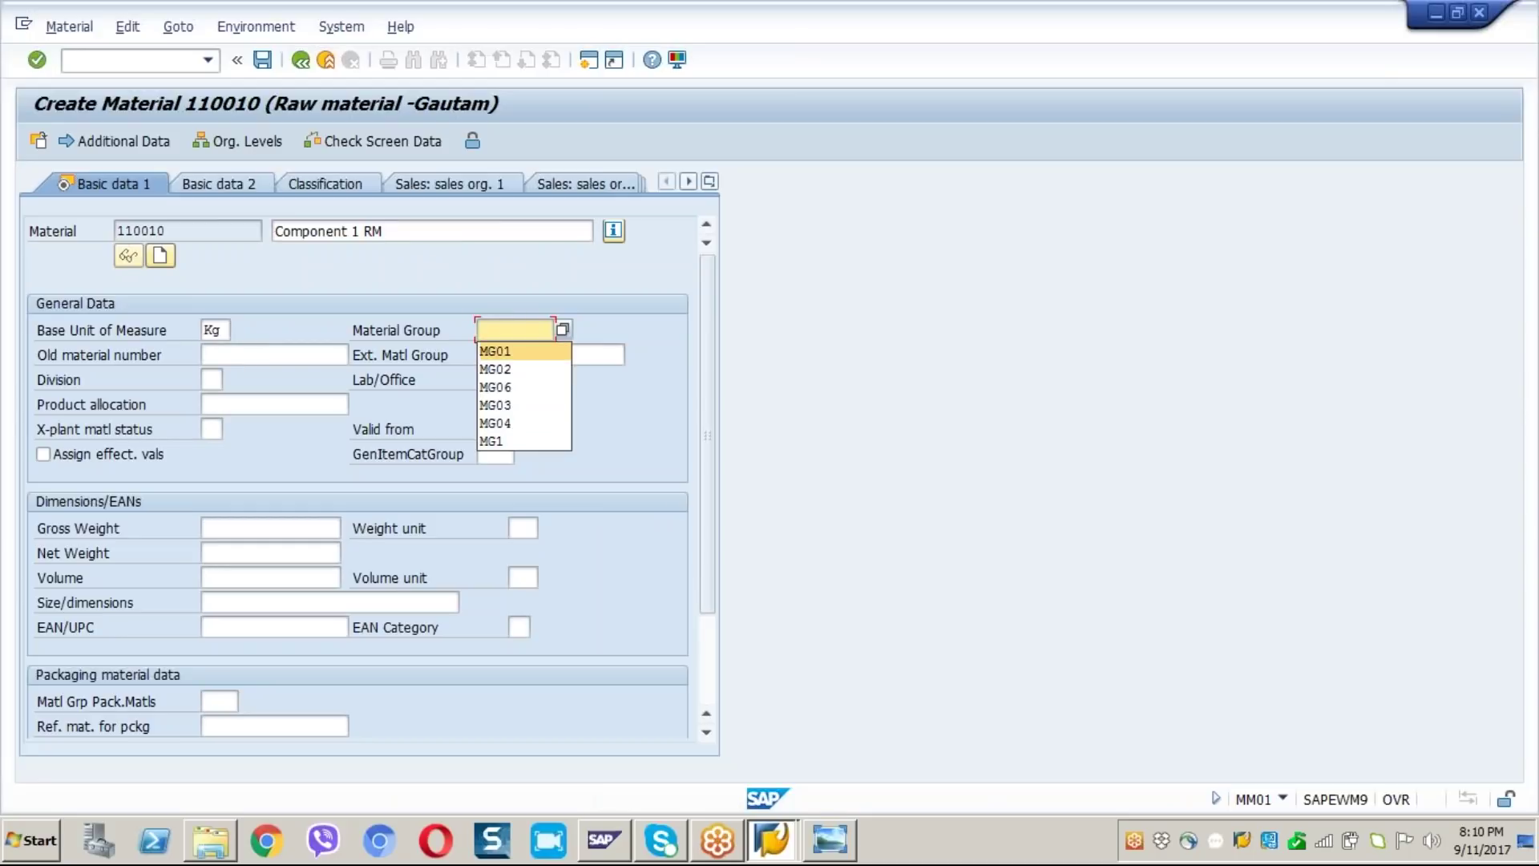
click(498, 353)
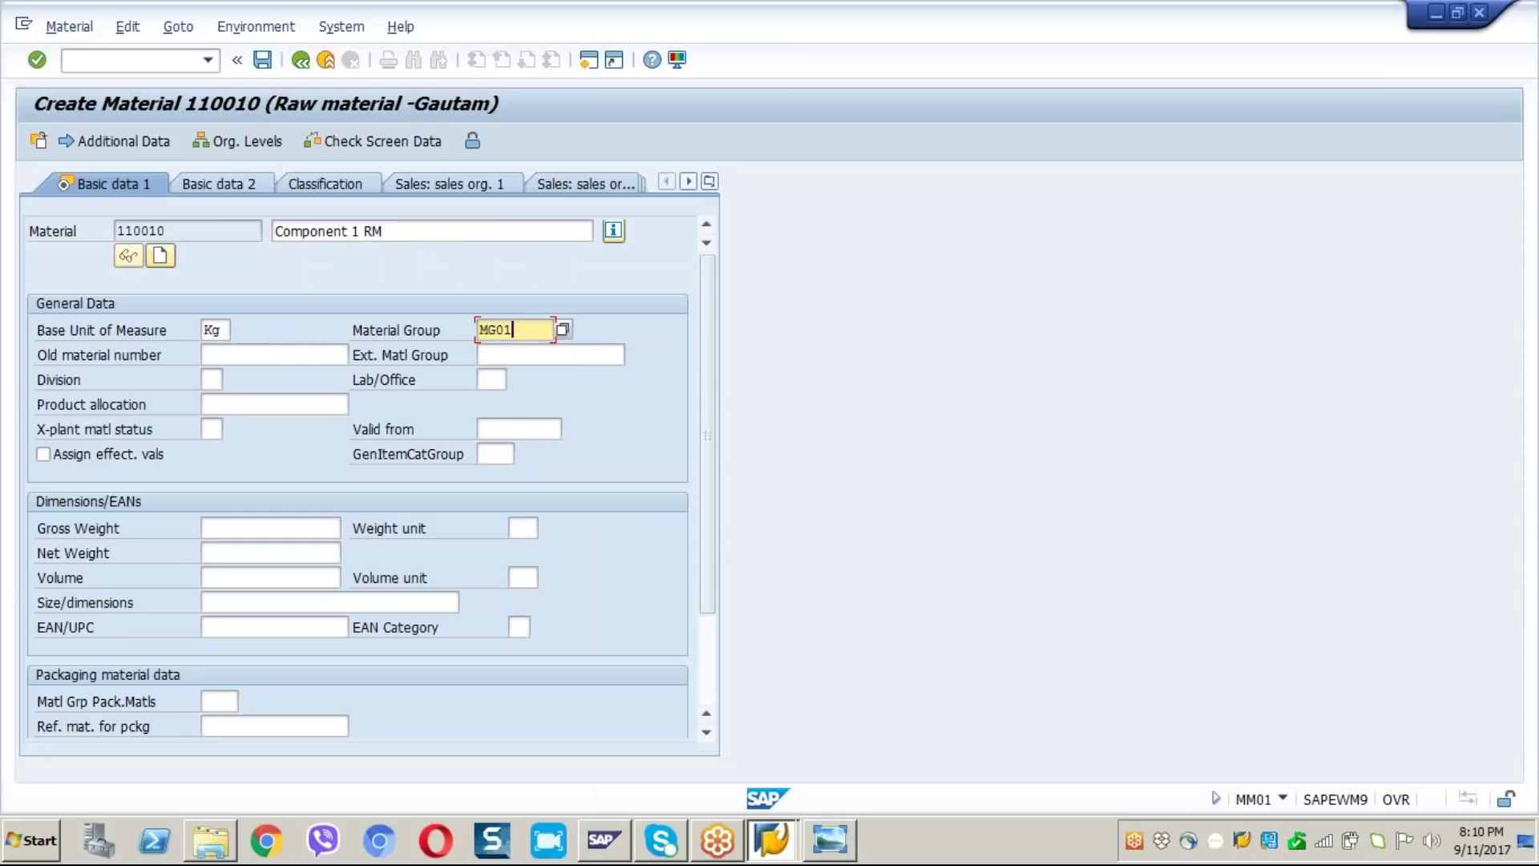
click(176, 231)
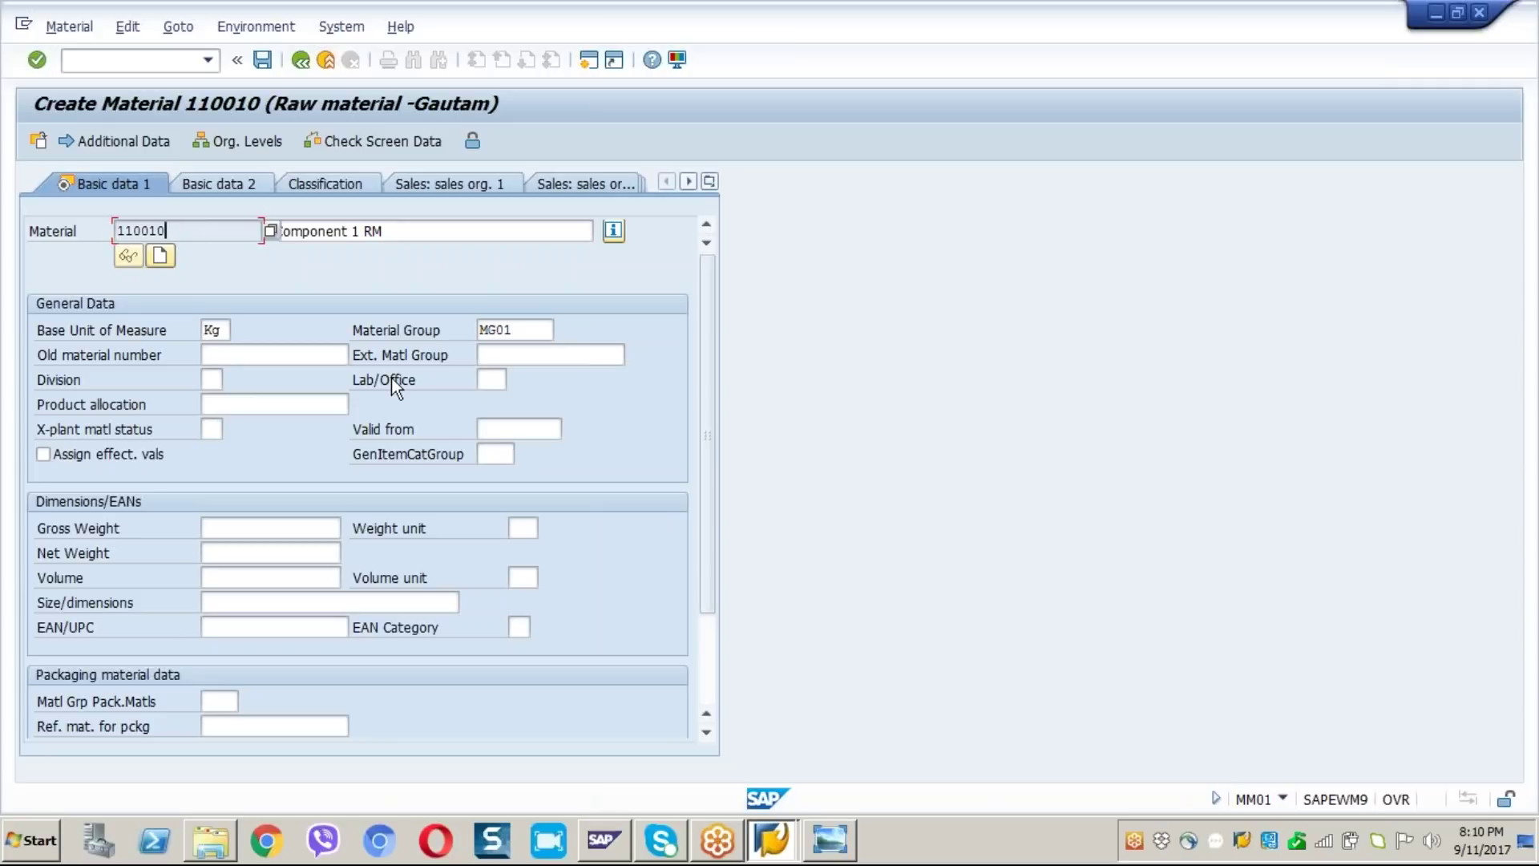
key(Return)
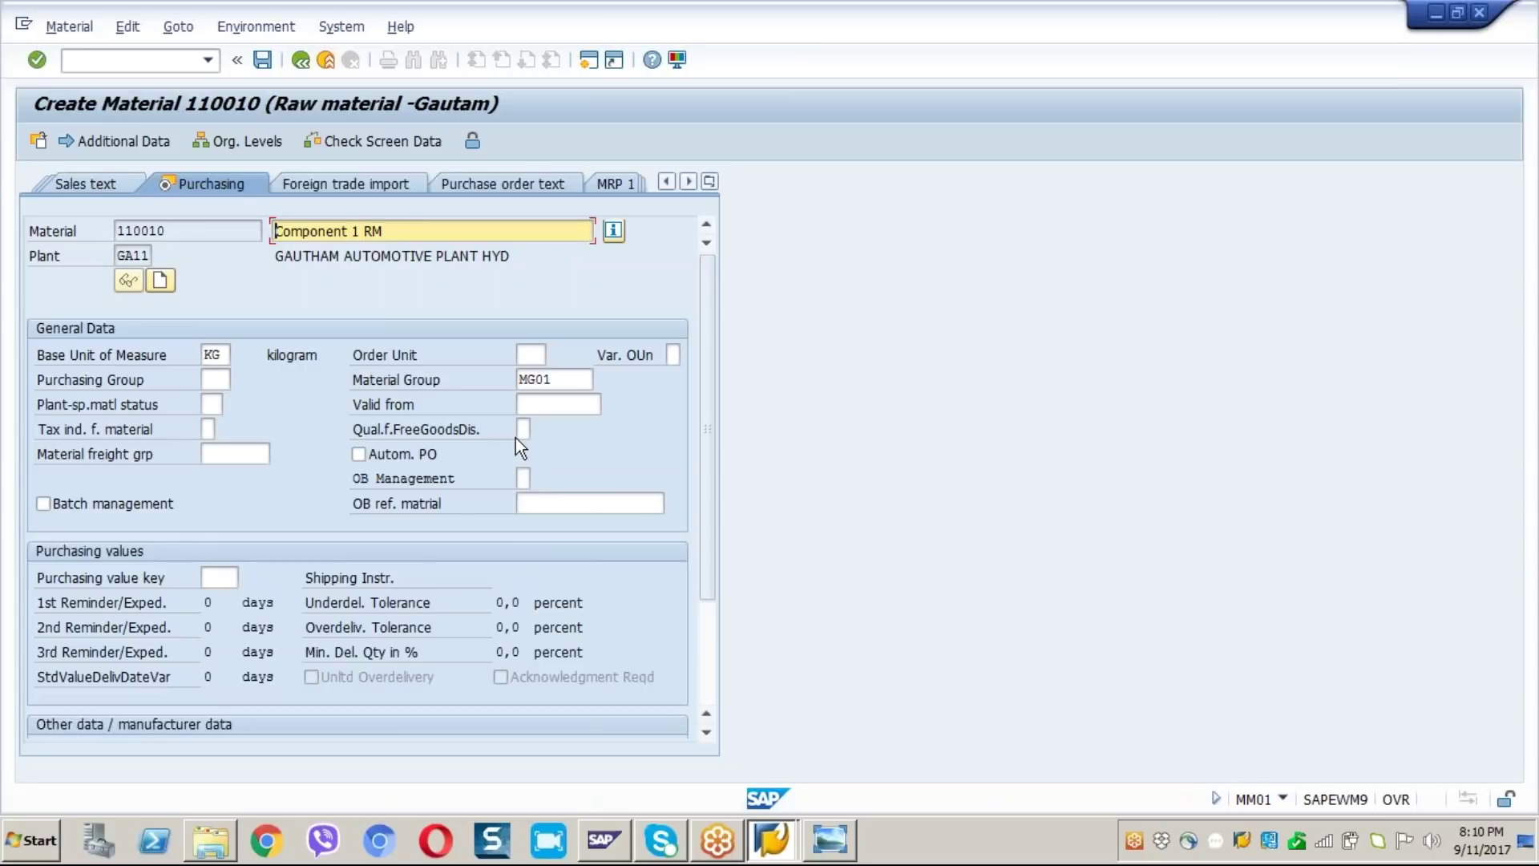
Step: Accept the purchasing and plant data unchanged, set valuation class 3000 and moving price 50 in the accounting data, and save the material
key(Return)
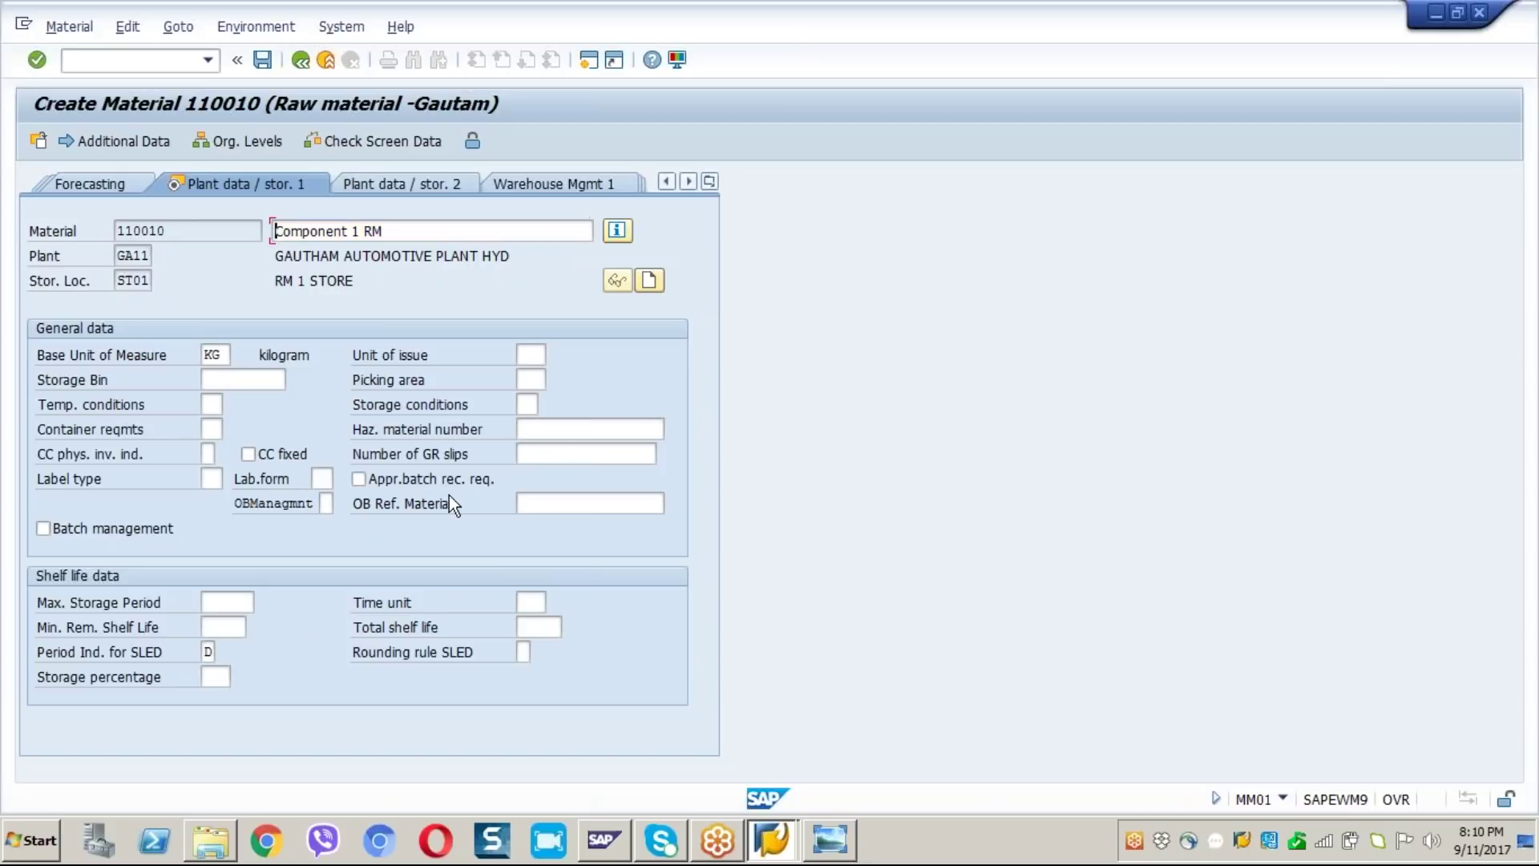
key(Return)
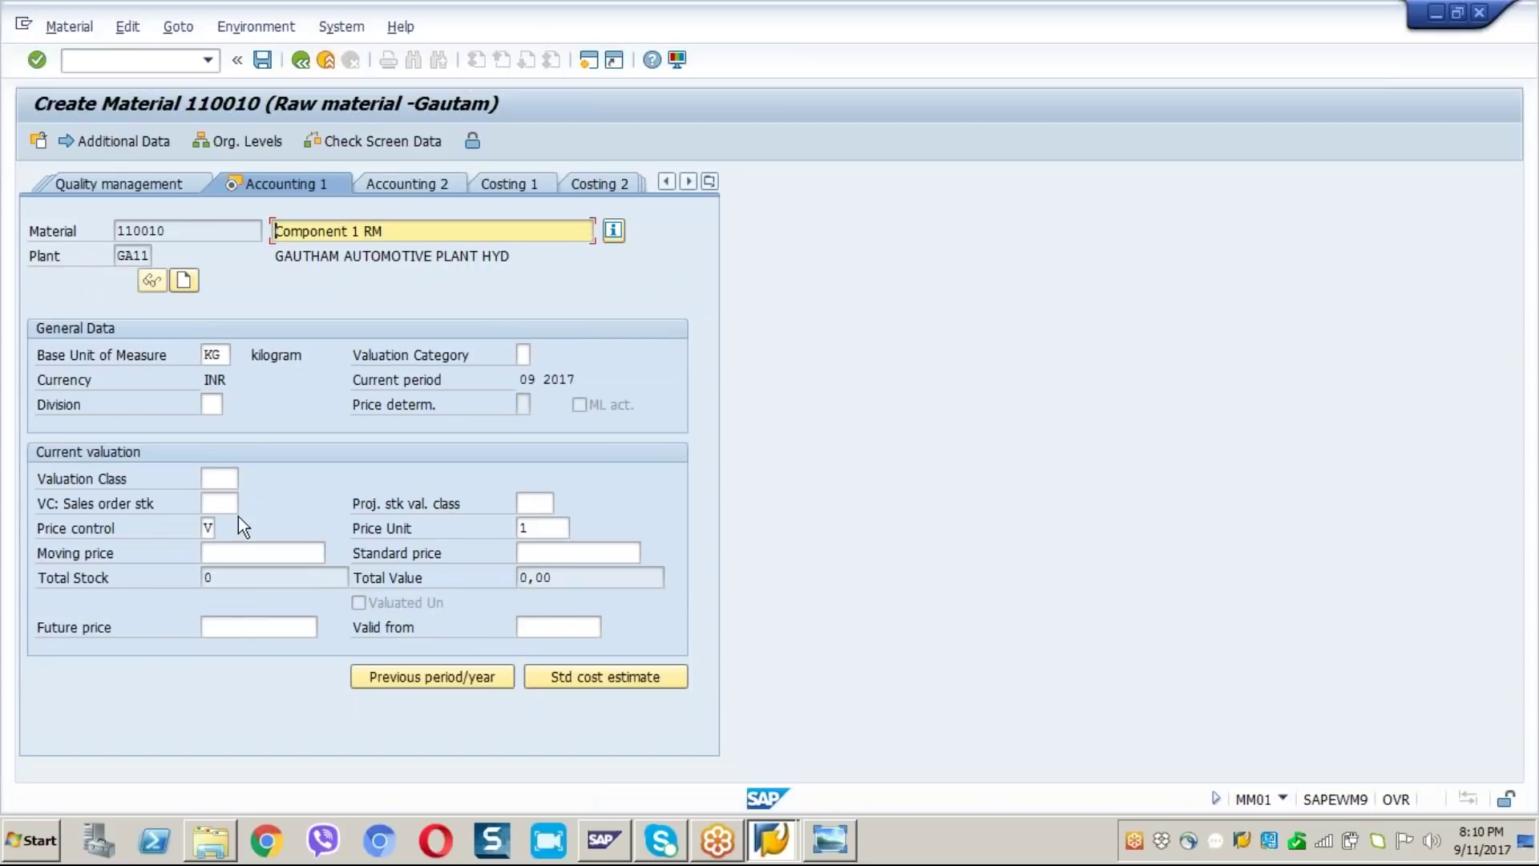
click(210, 476)
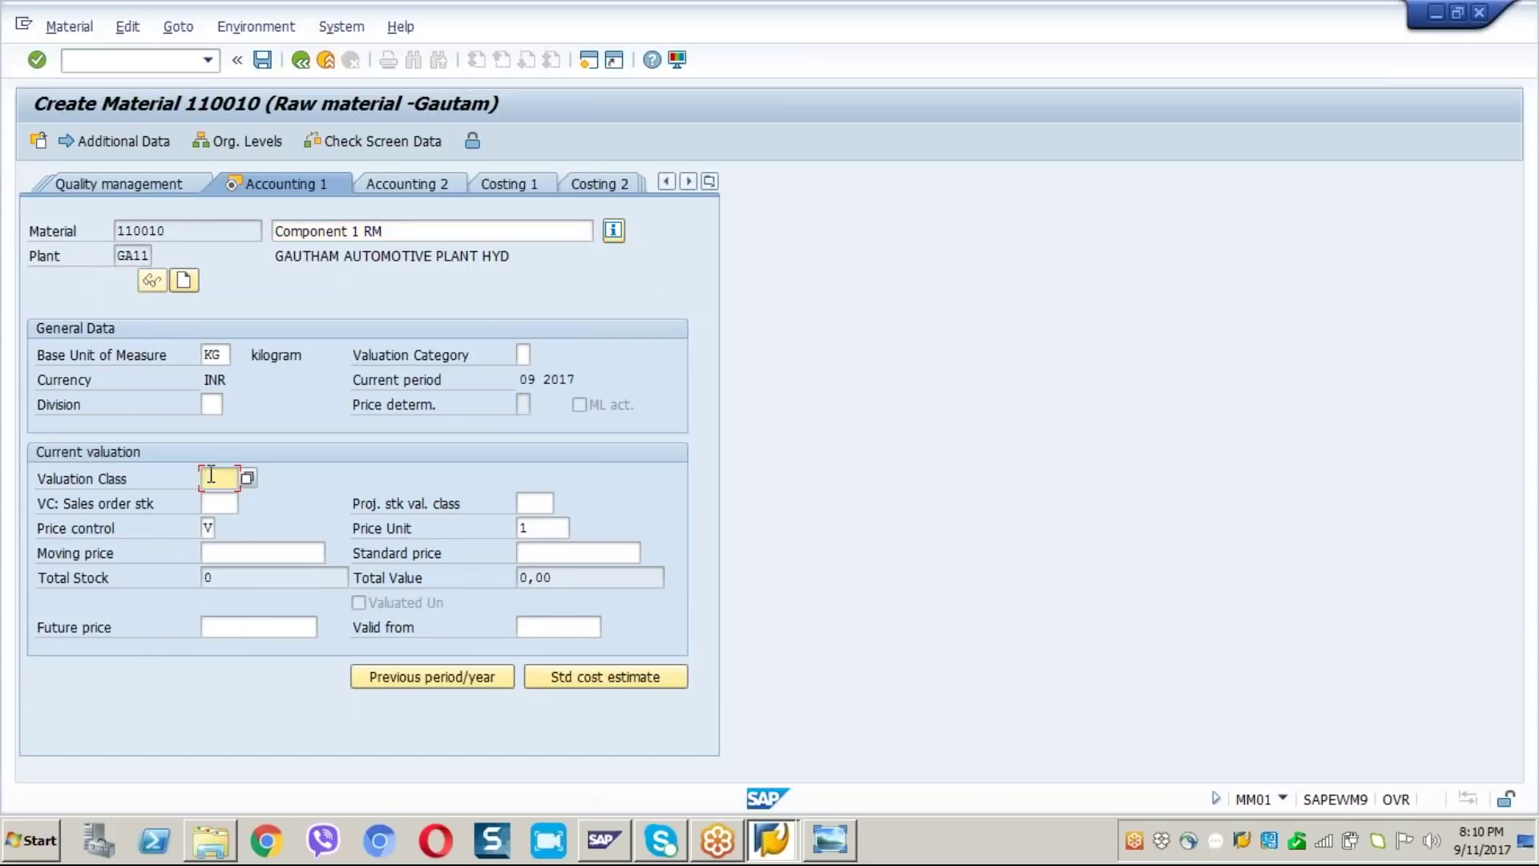
text(3000)
click(249, 552)
text(50)
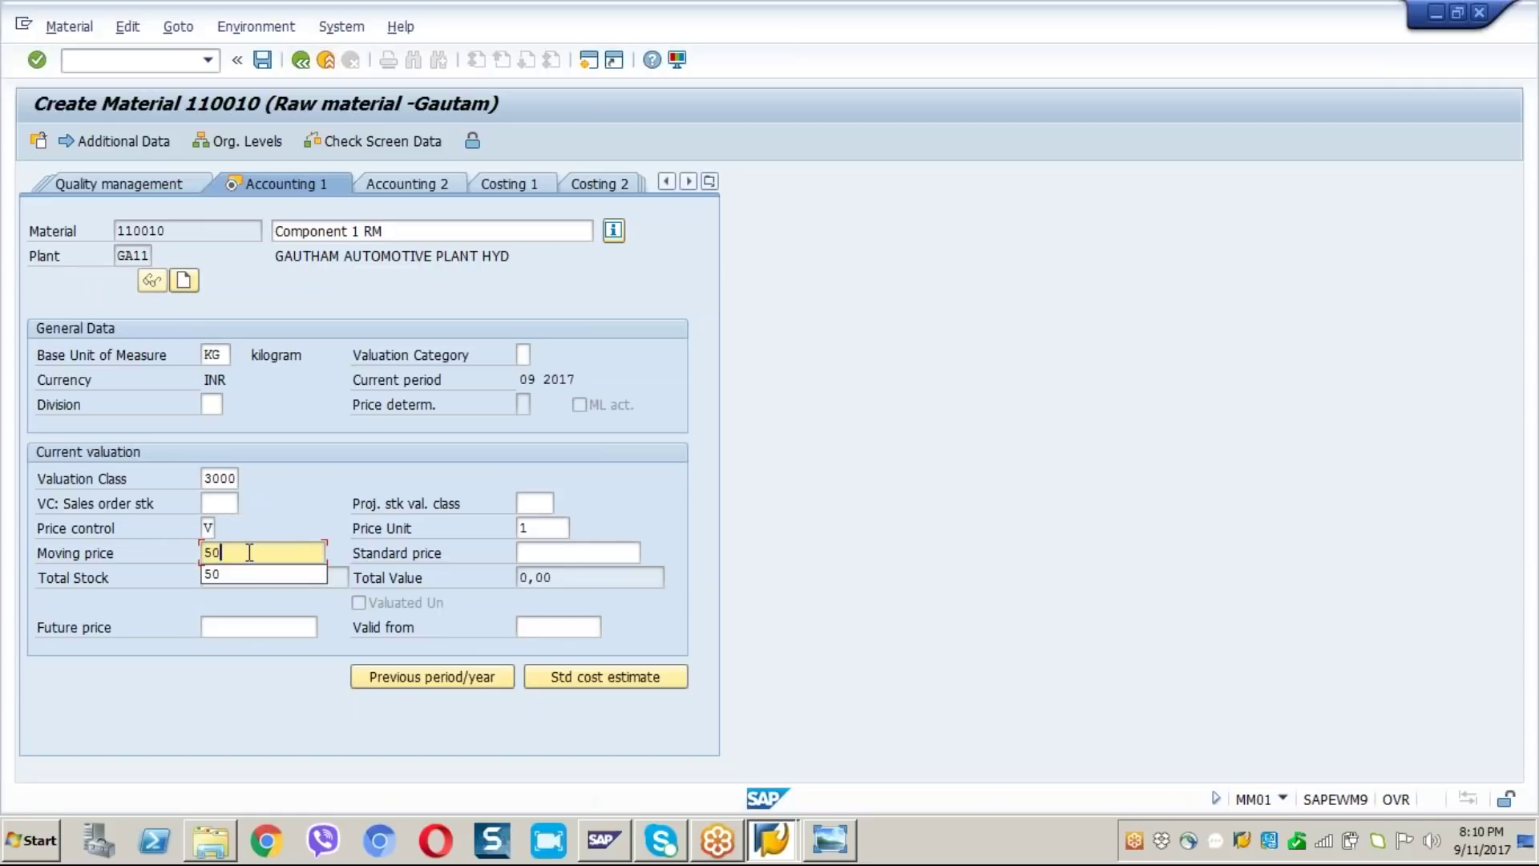
key(Return)
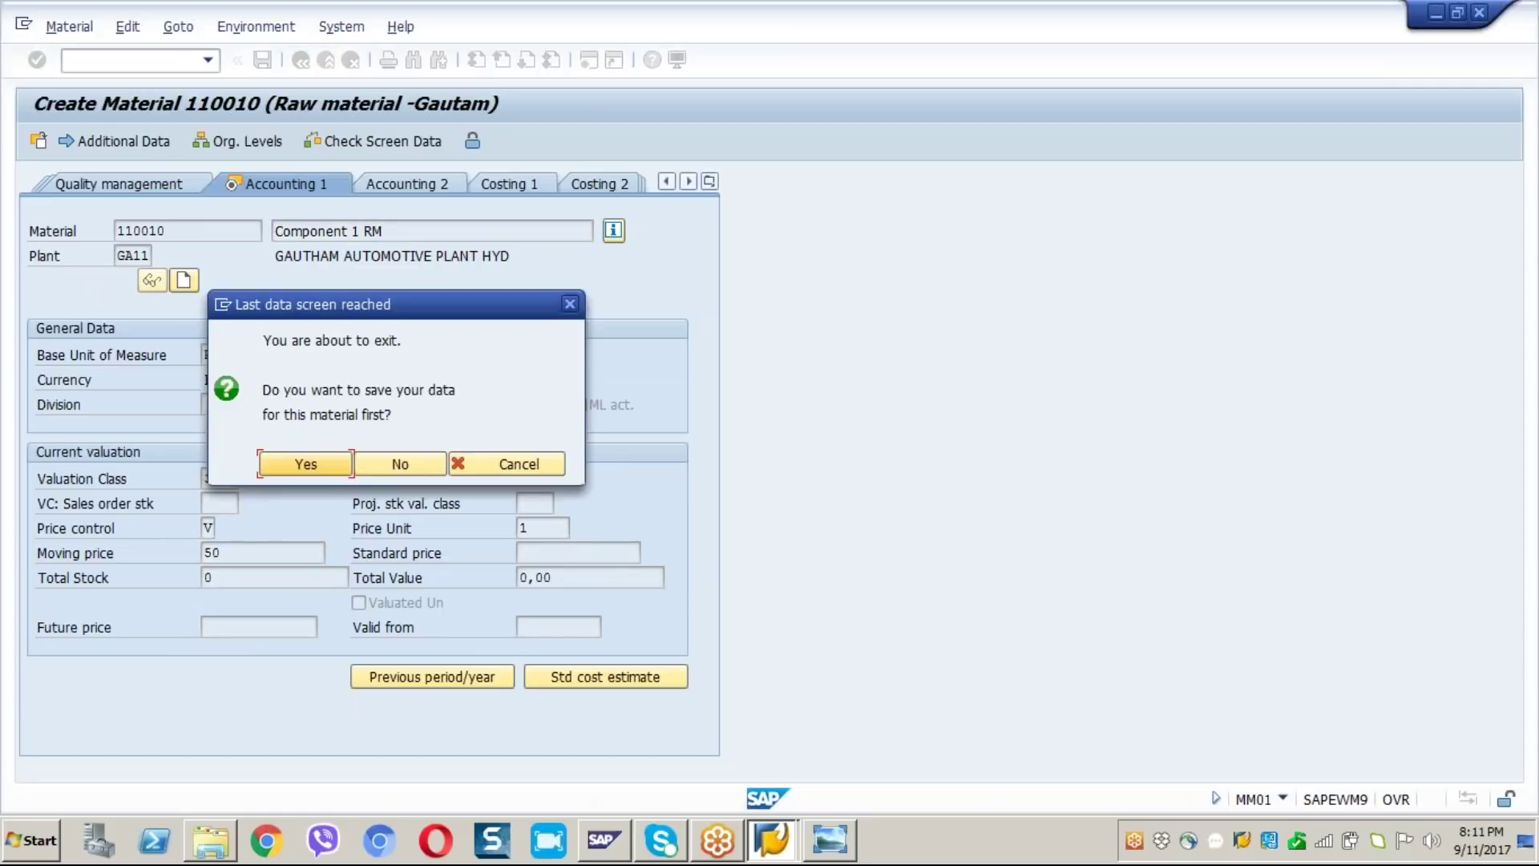
click(305, 464)
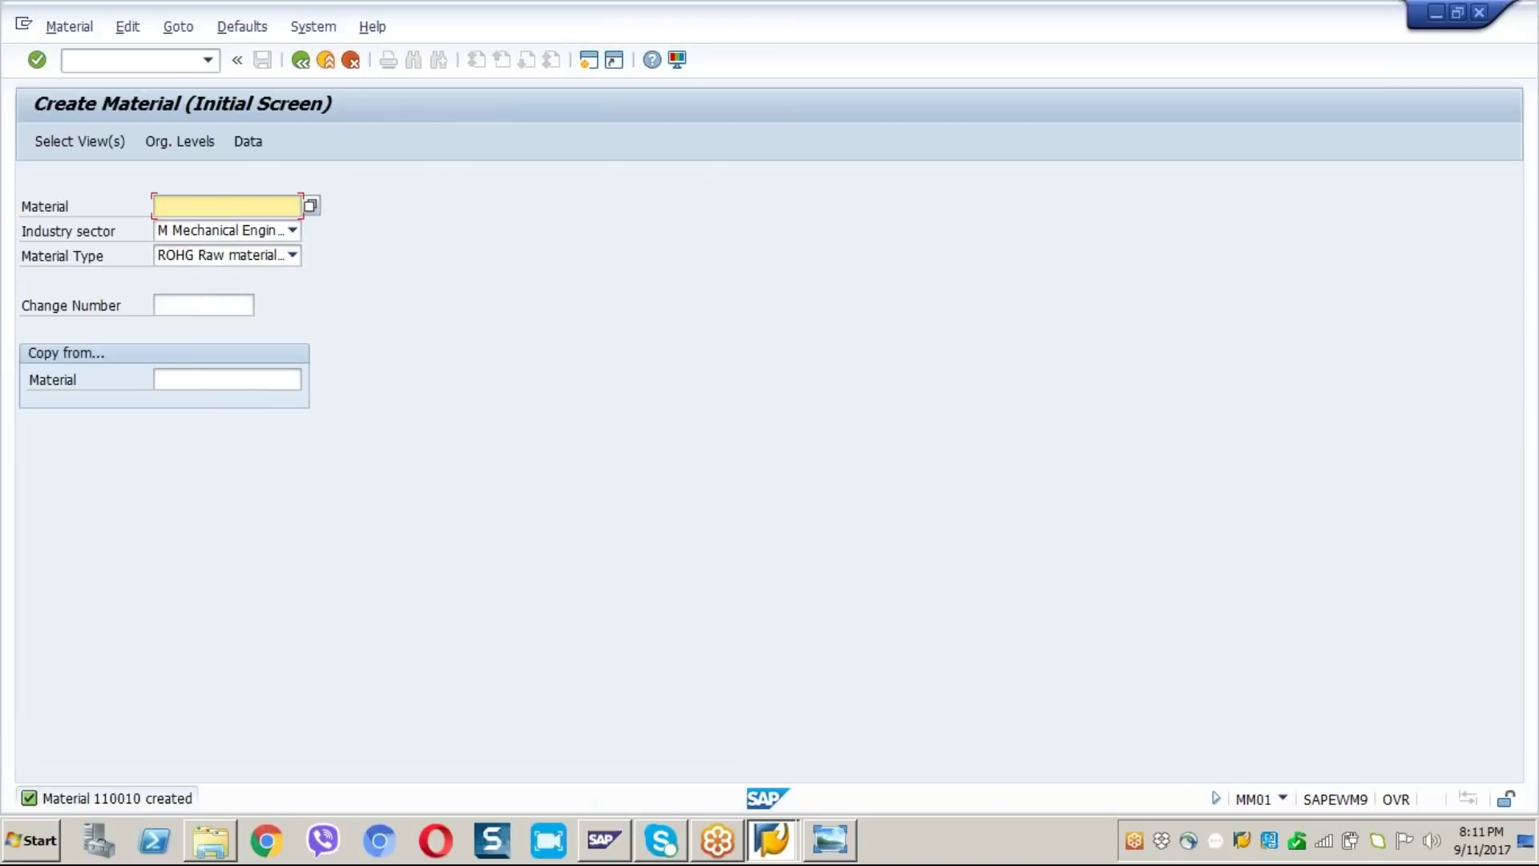
Step: Start a second material with the same sector, type and preselected views, and set its plant to GA11
key(Return)
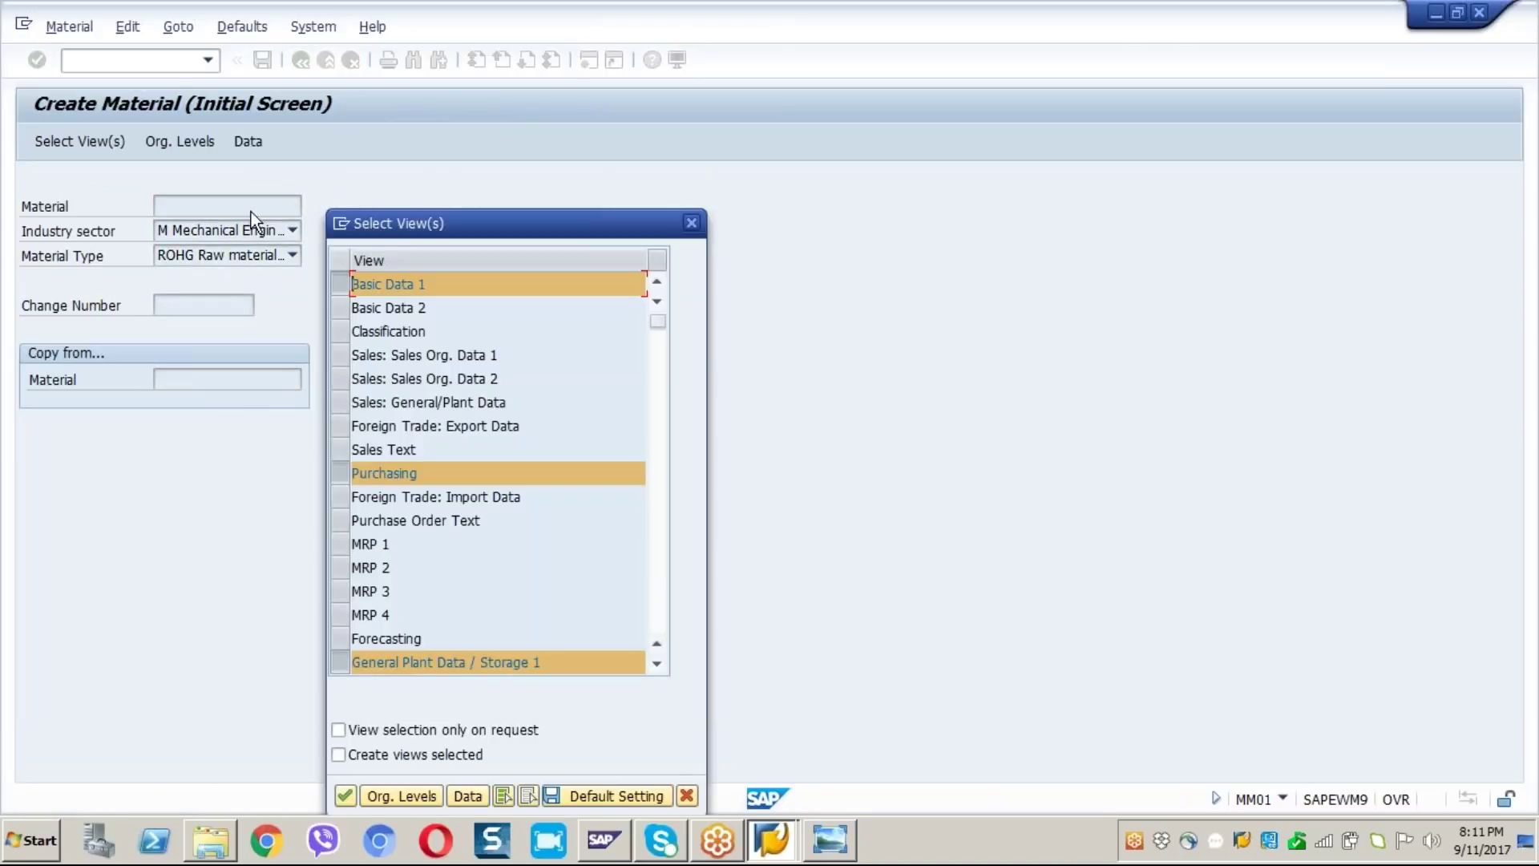
key(Return)
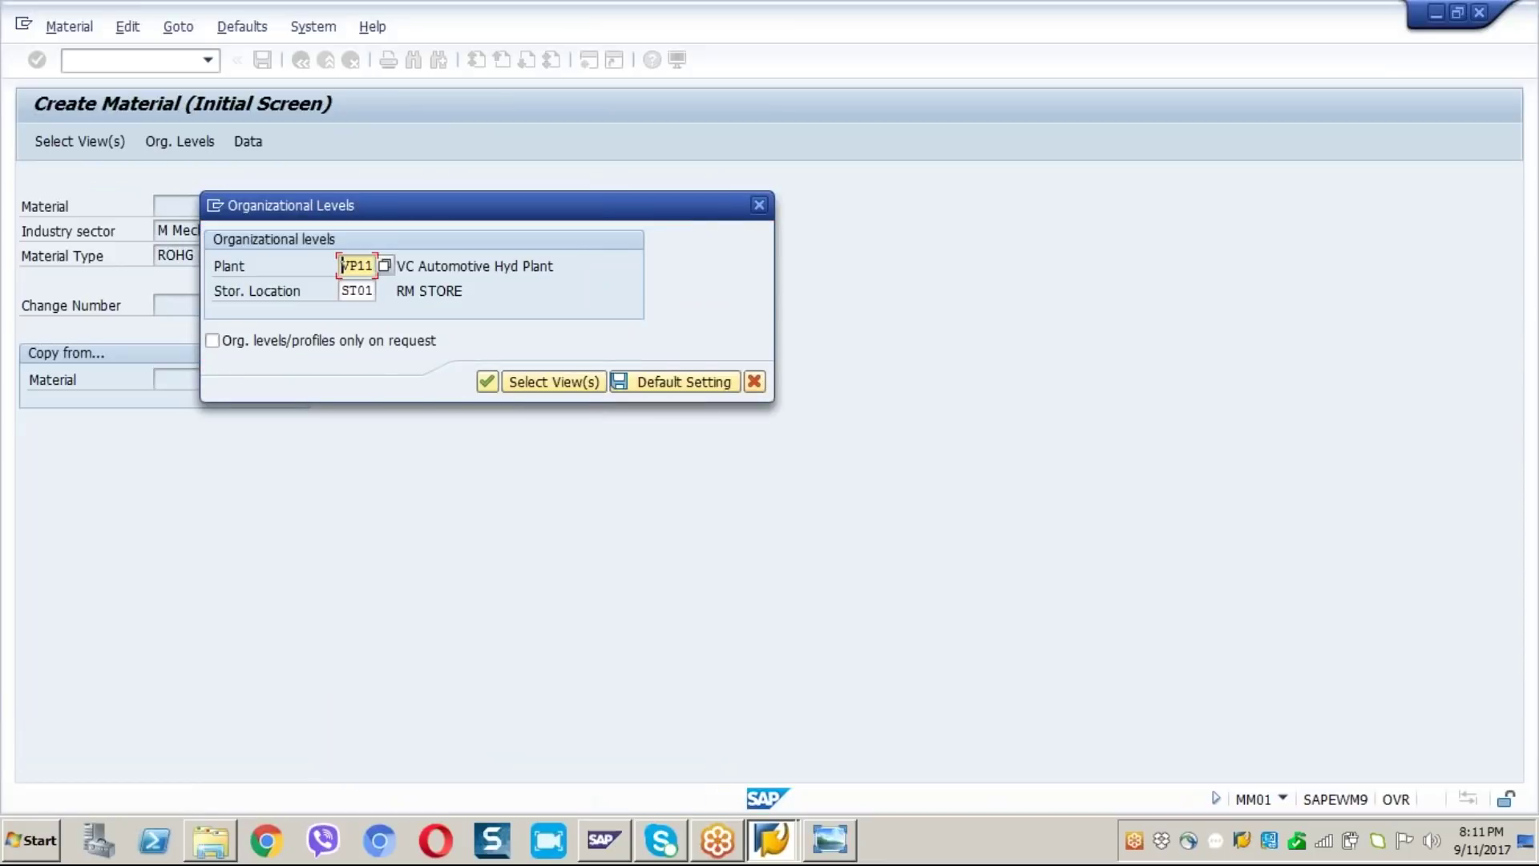
key(Delete)
key(Delete)
text(ga)
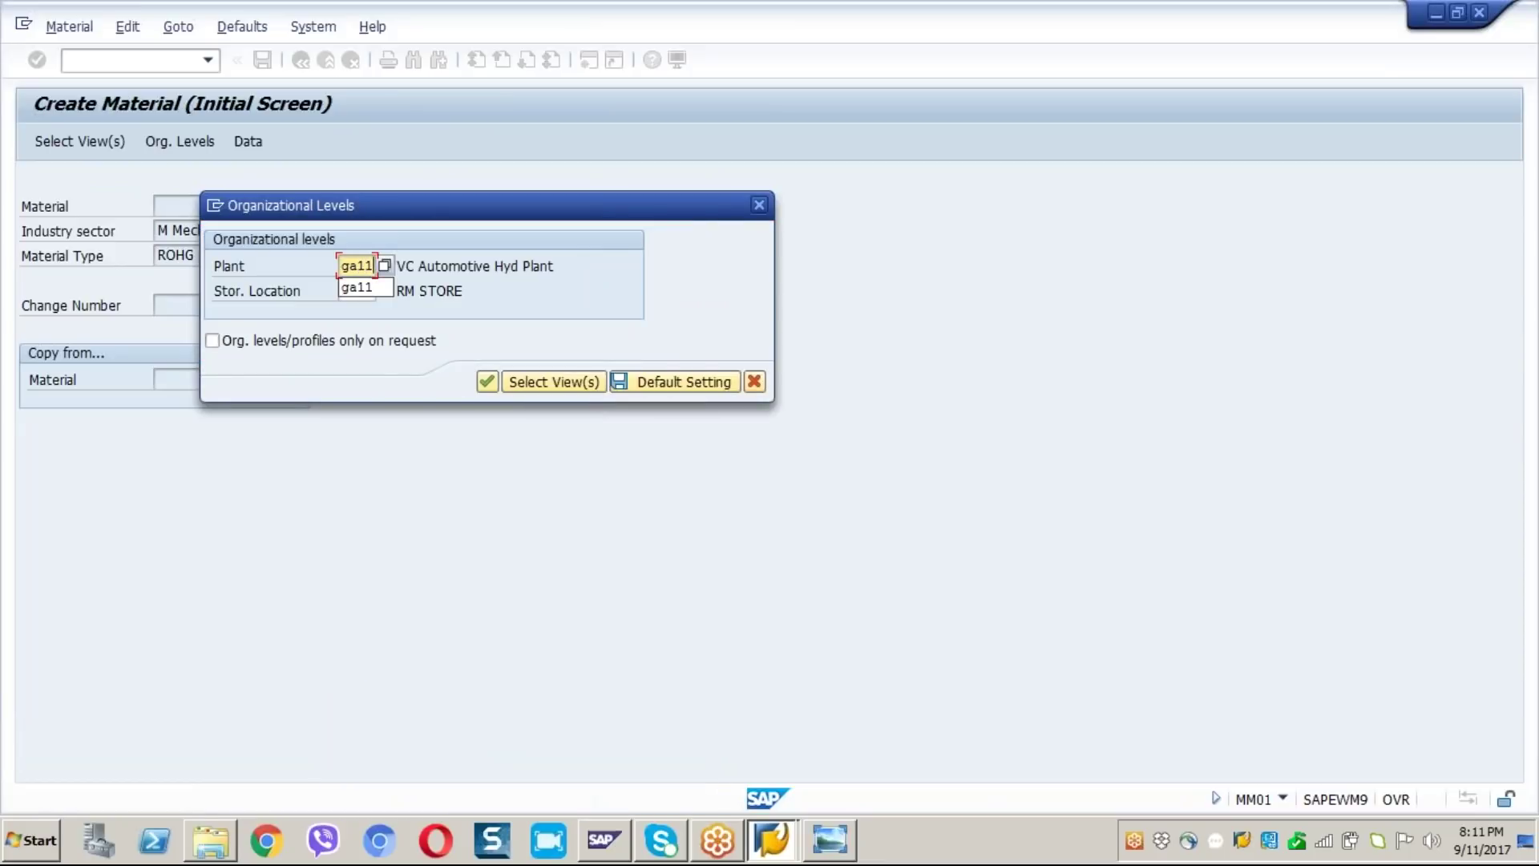
key(Return)
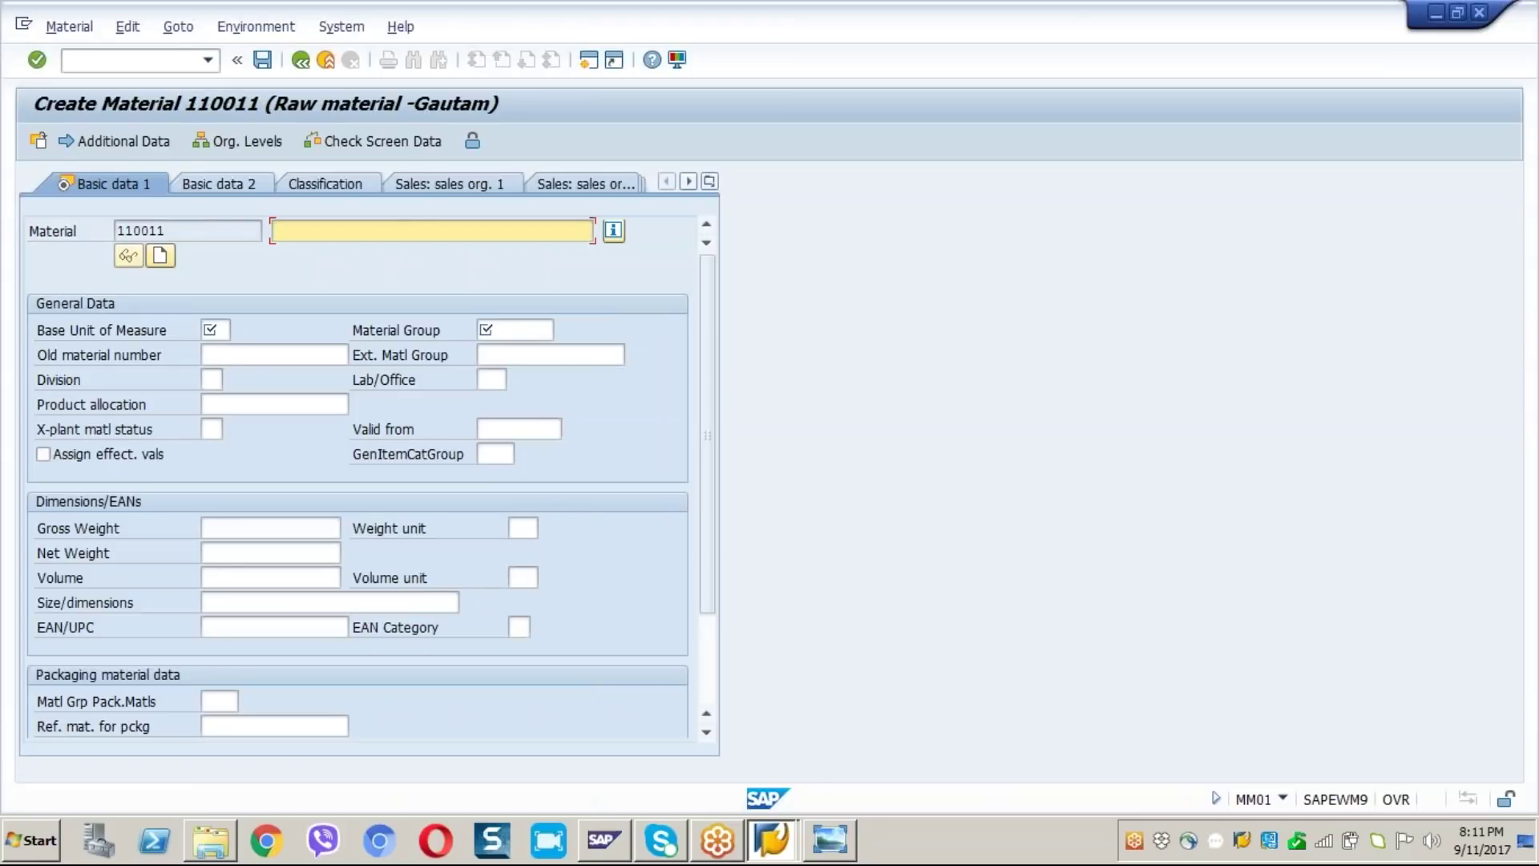
Step: Enter "Component 2 RM" as the second material's description, reusing and adapting the previous description
text(C)
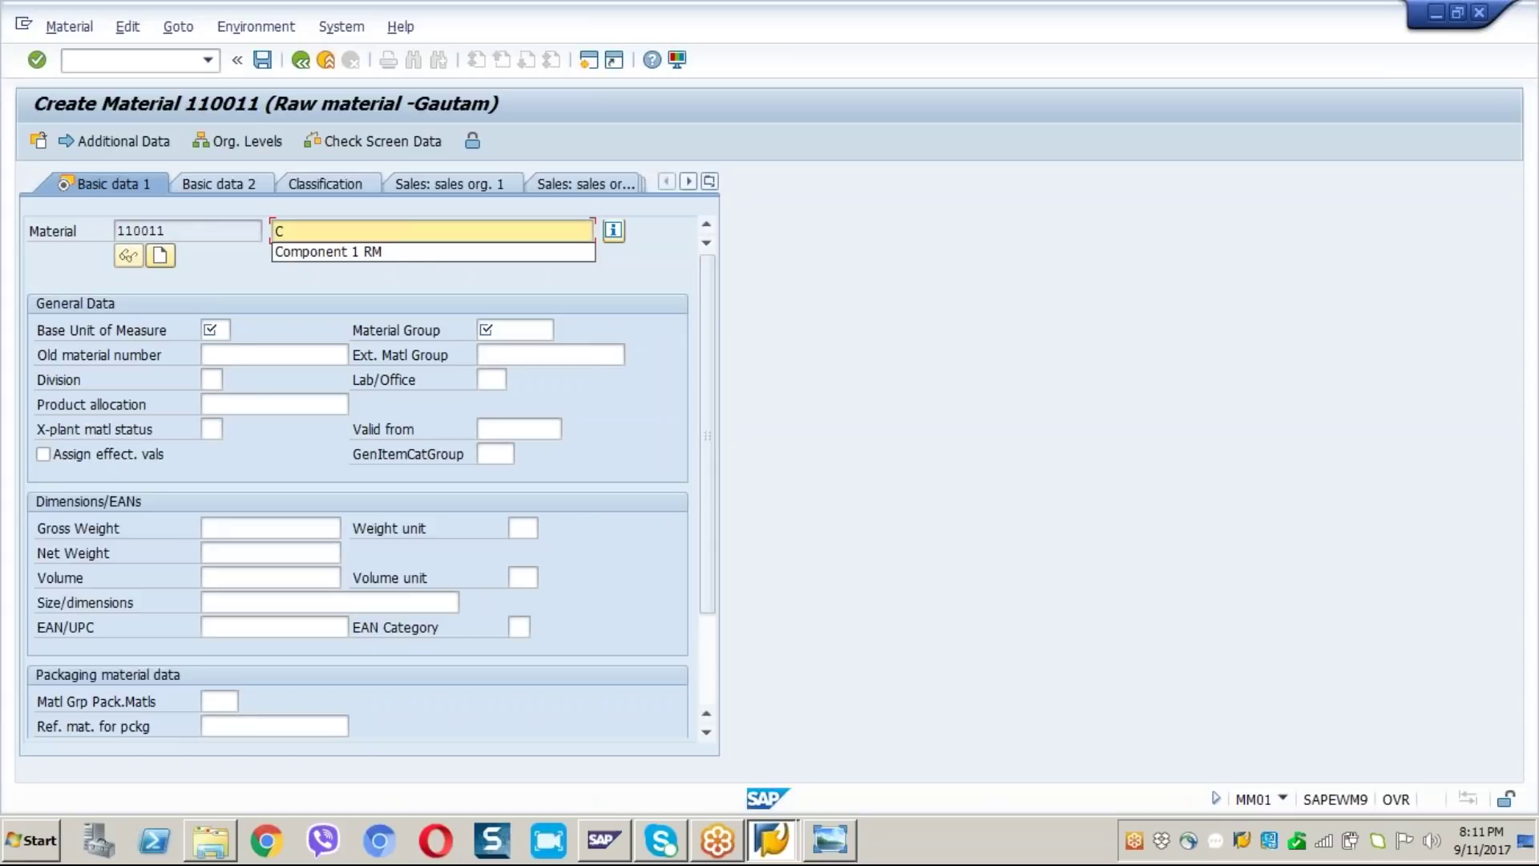
click(376, 250)
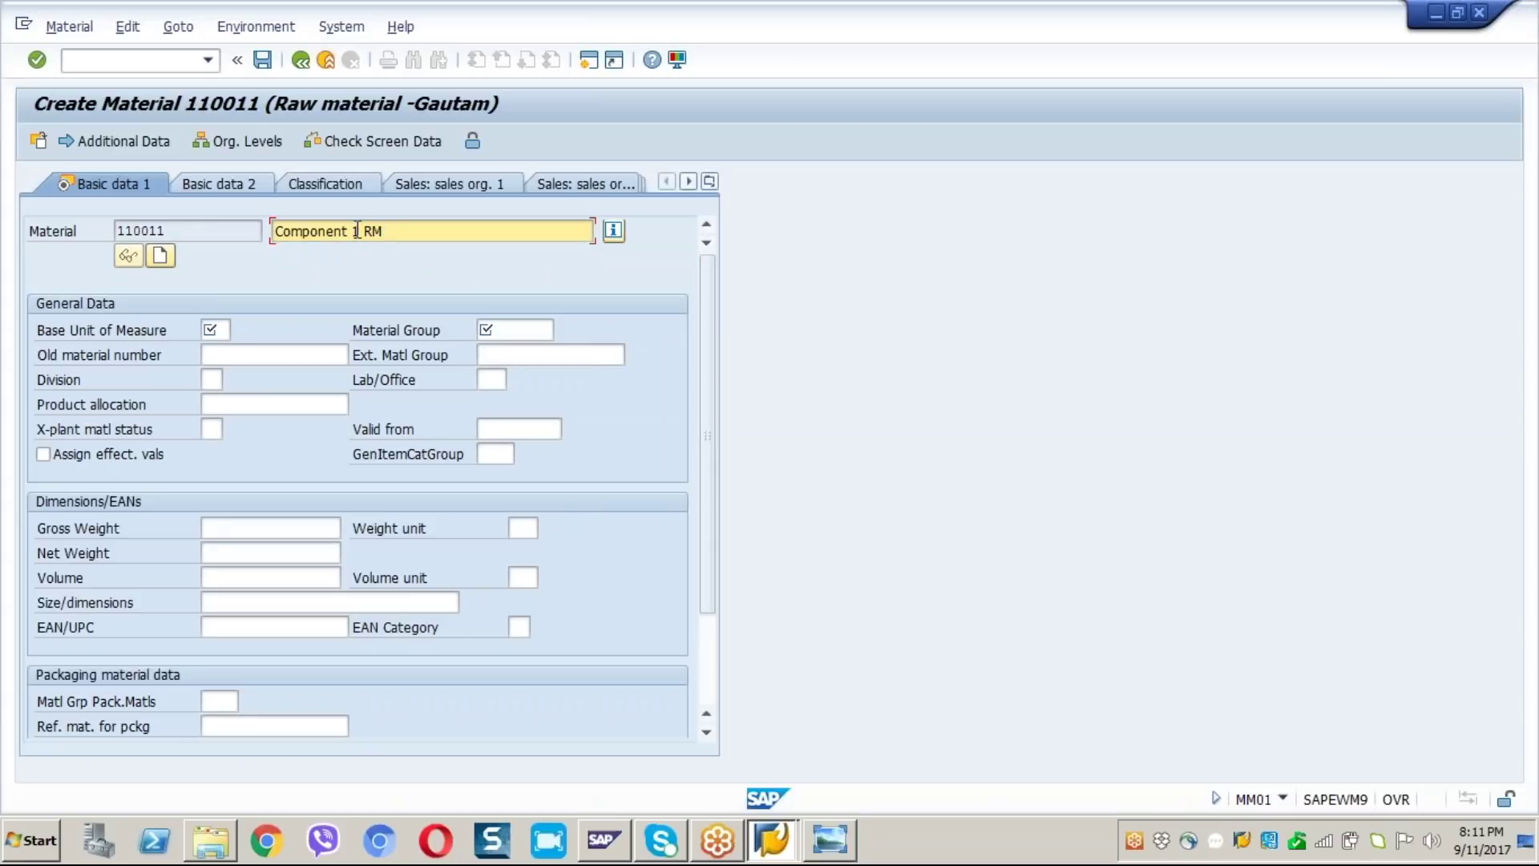
click(354, 231)
text(2)
Step: Set the second material's base unit of measure to KG and its material group to MG01, and confirm the basic data
click(209, 329)
text(kg)
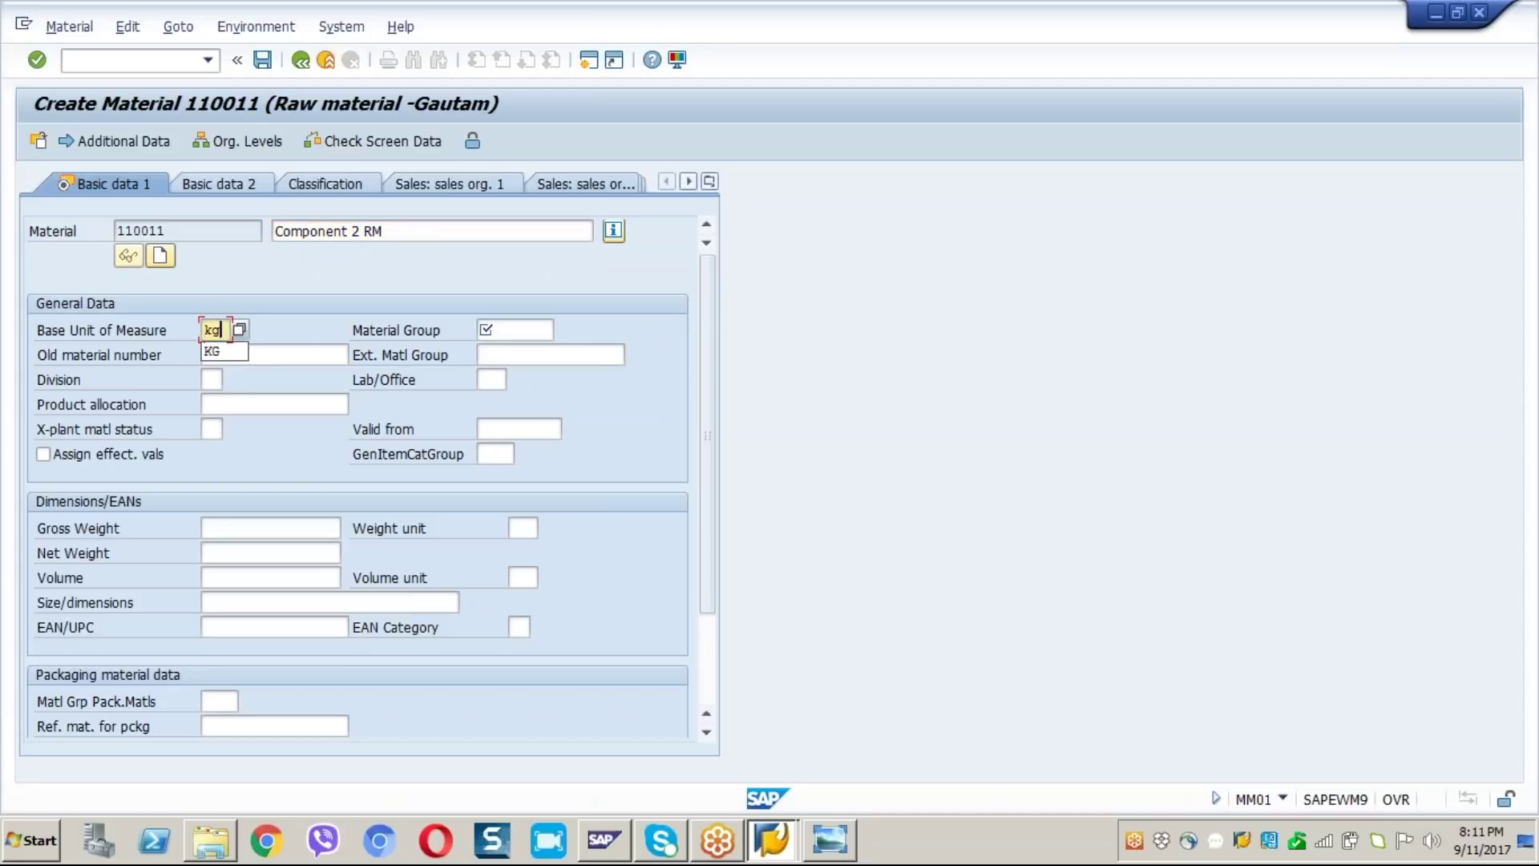
key(Tab)
key(Down)
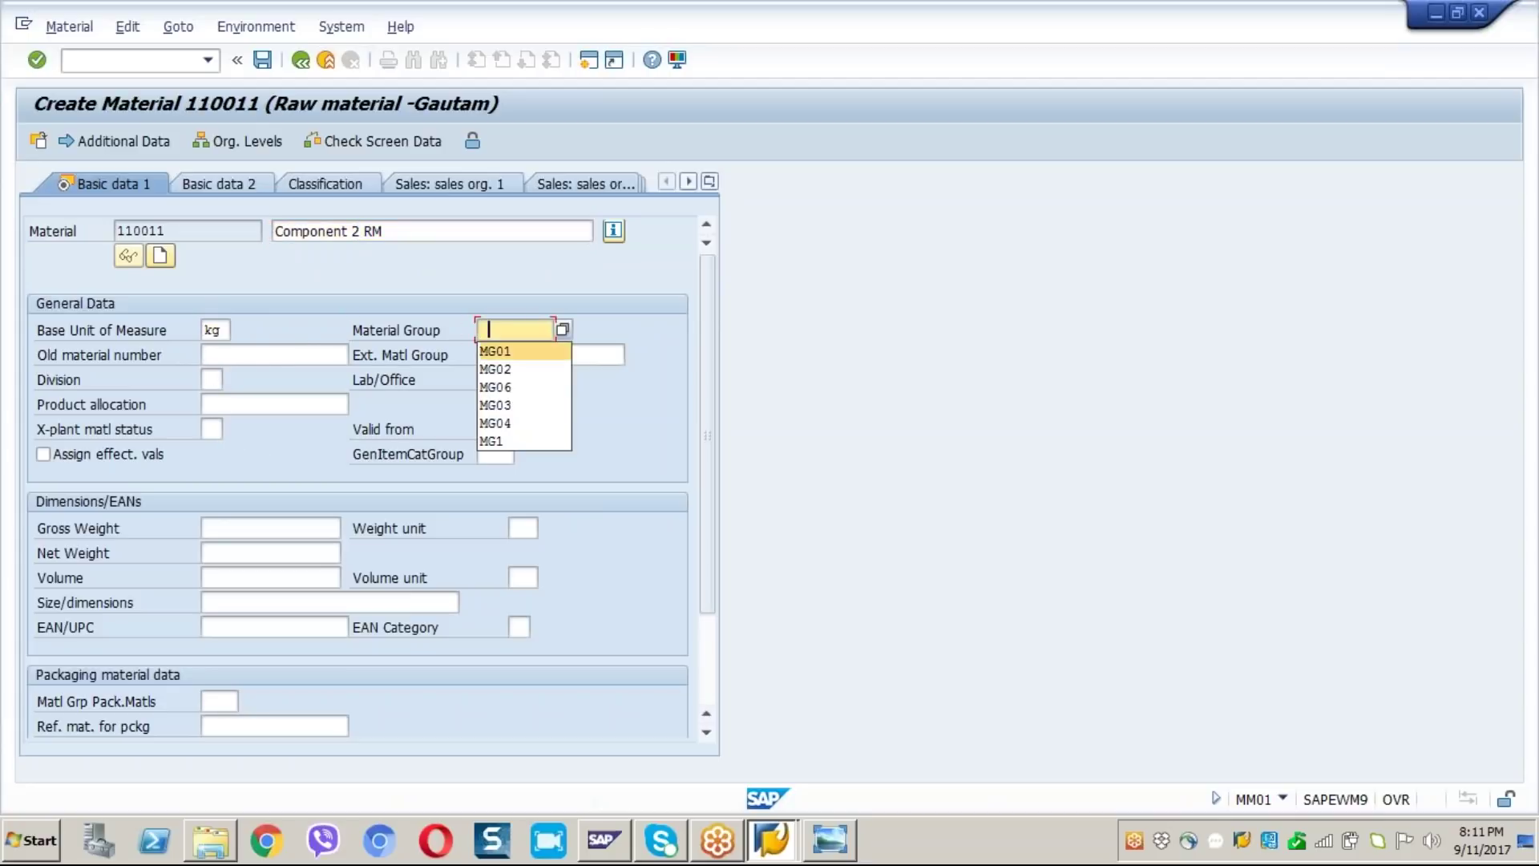
key(Return)
key(Return)
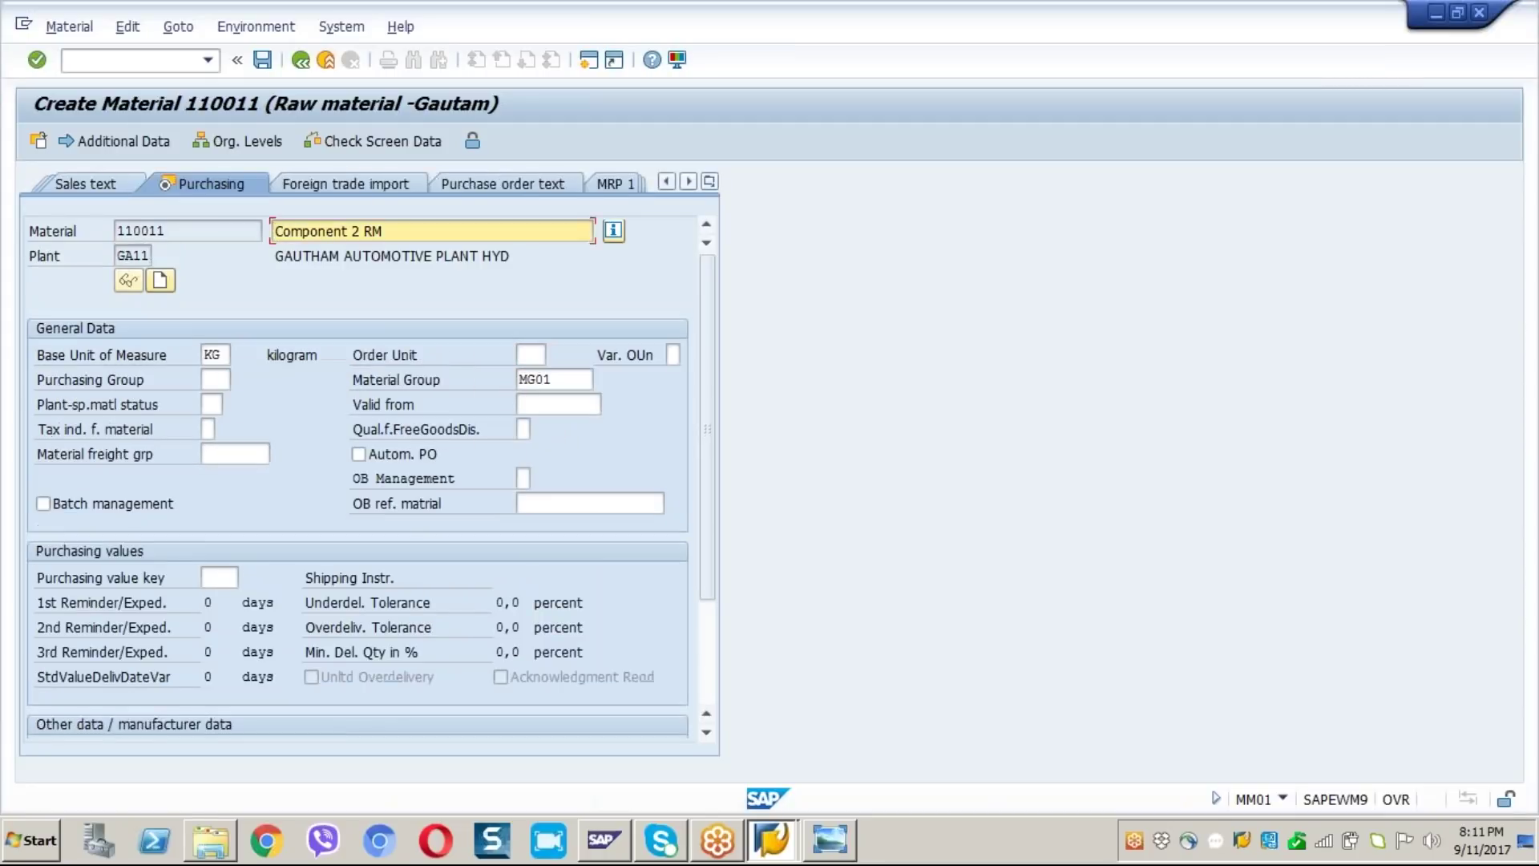
Step: Accept Component 2 RM's purchasing and plant data unchanged, set valuation class 3000 and moving price 60, and save the material
key(Return)
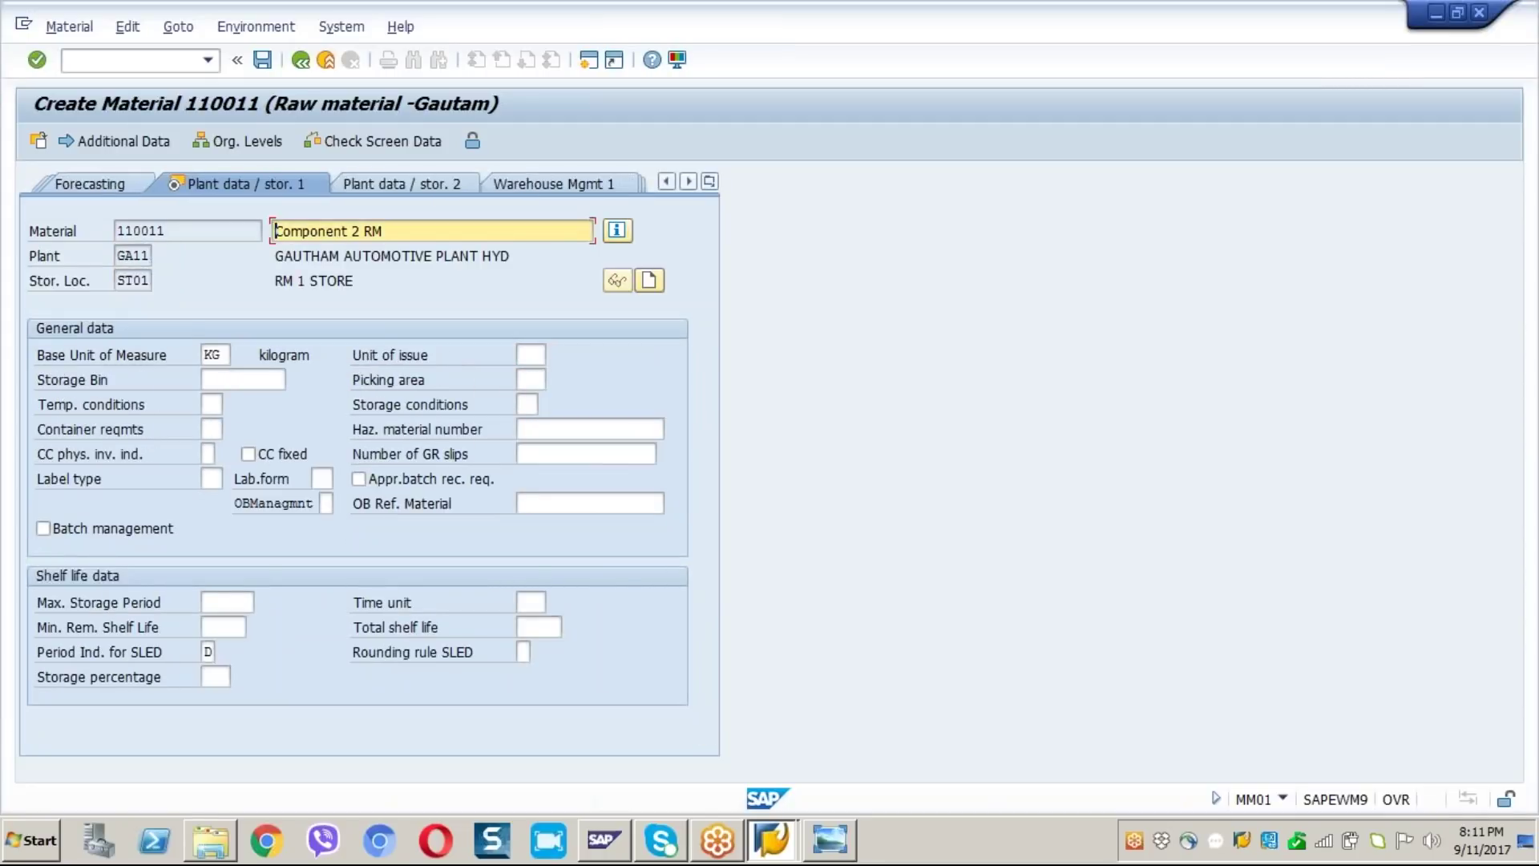
key(Return)
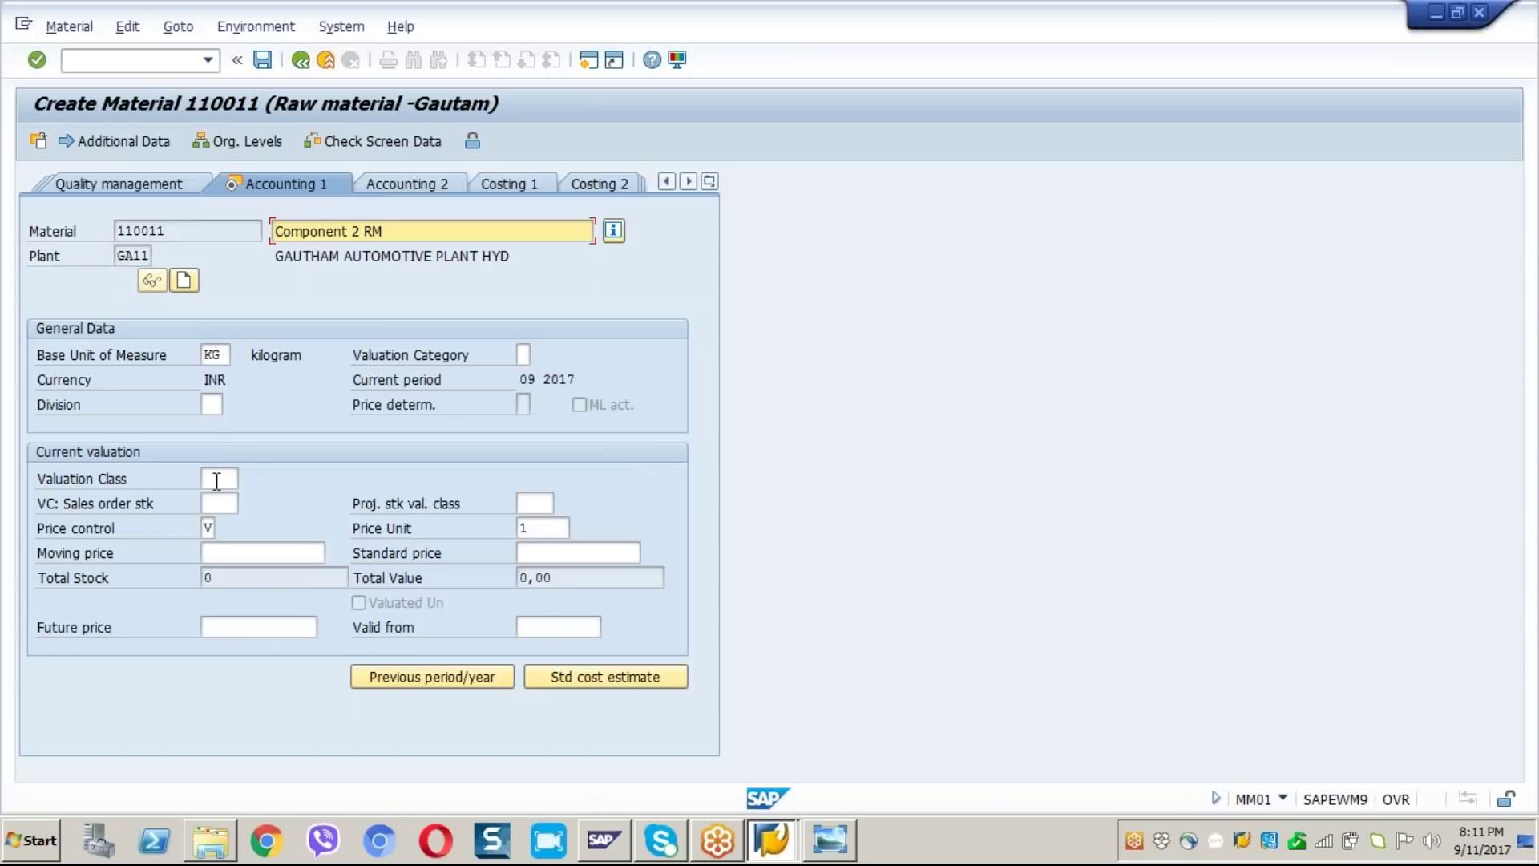
click(216, 480)
text(3000)
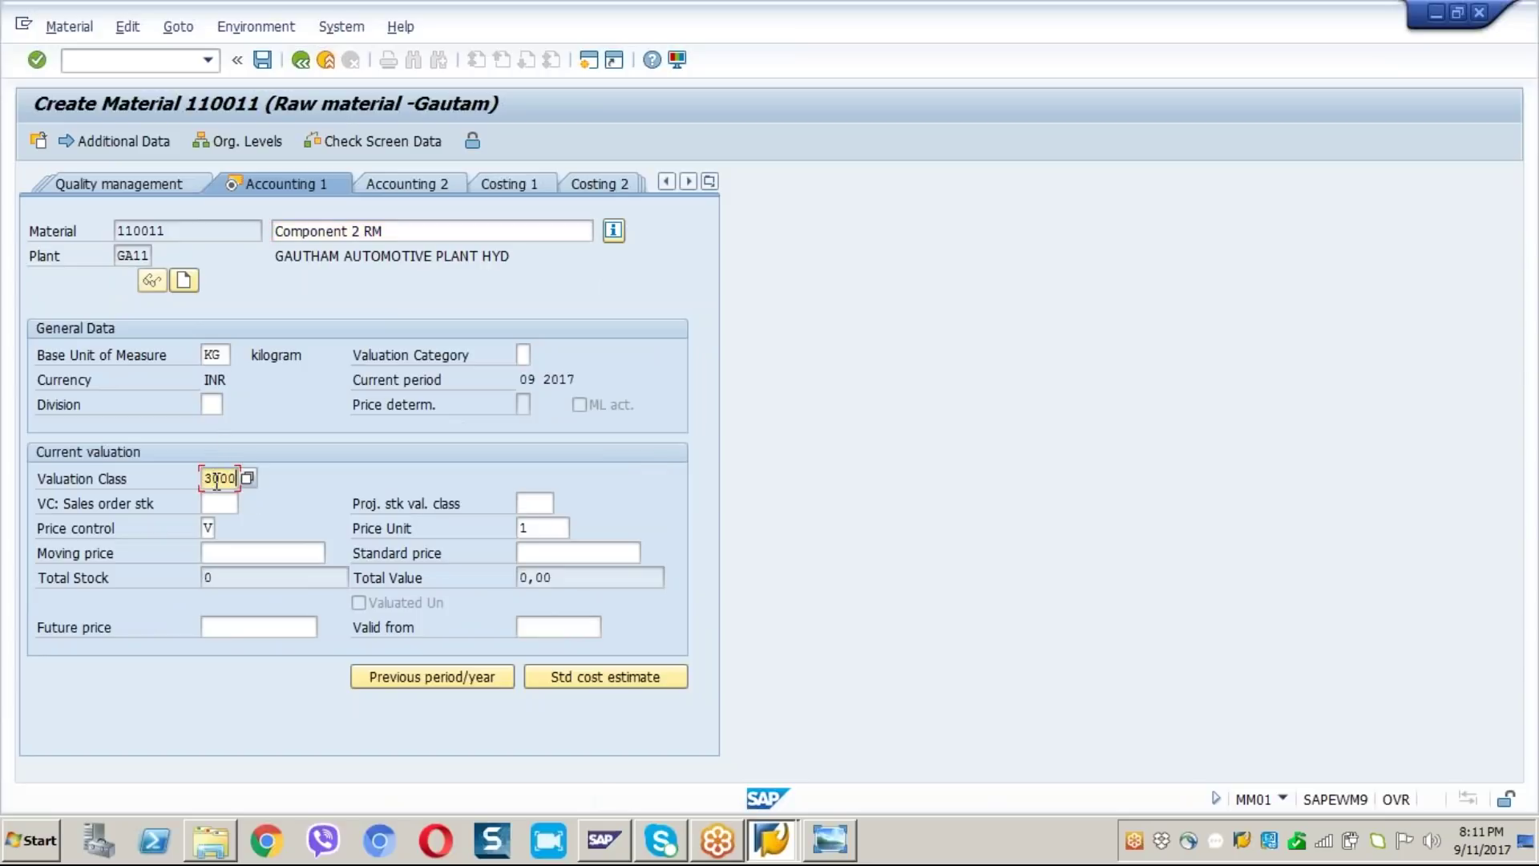
click(253, 553)
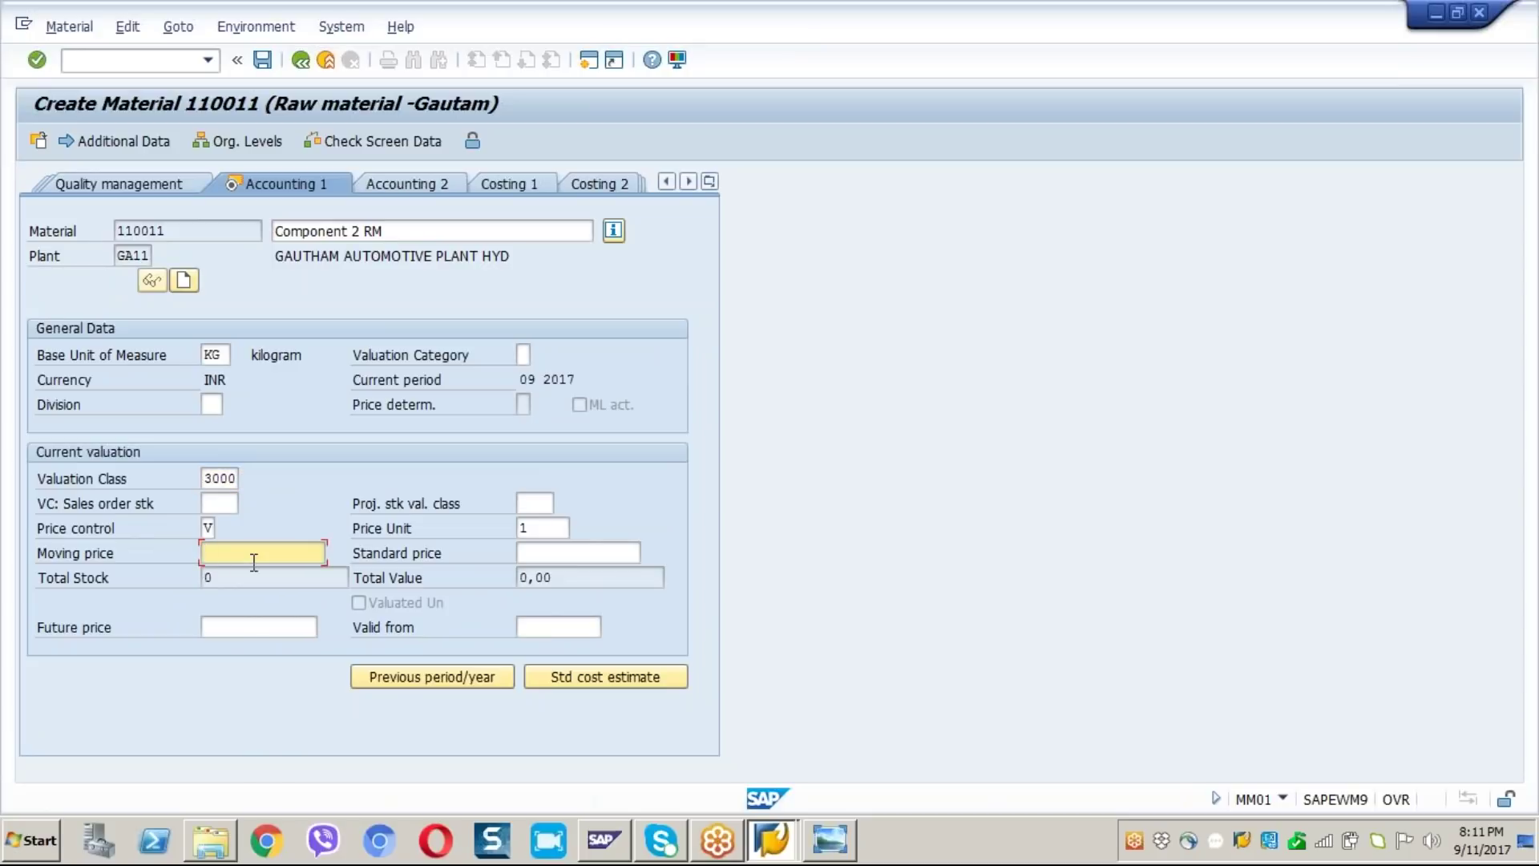
text(60)
key(Return)
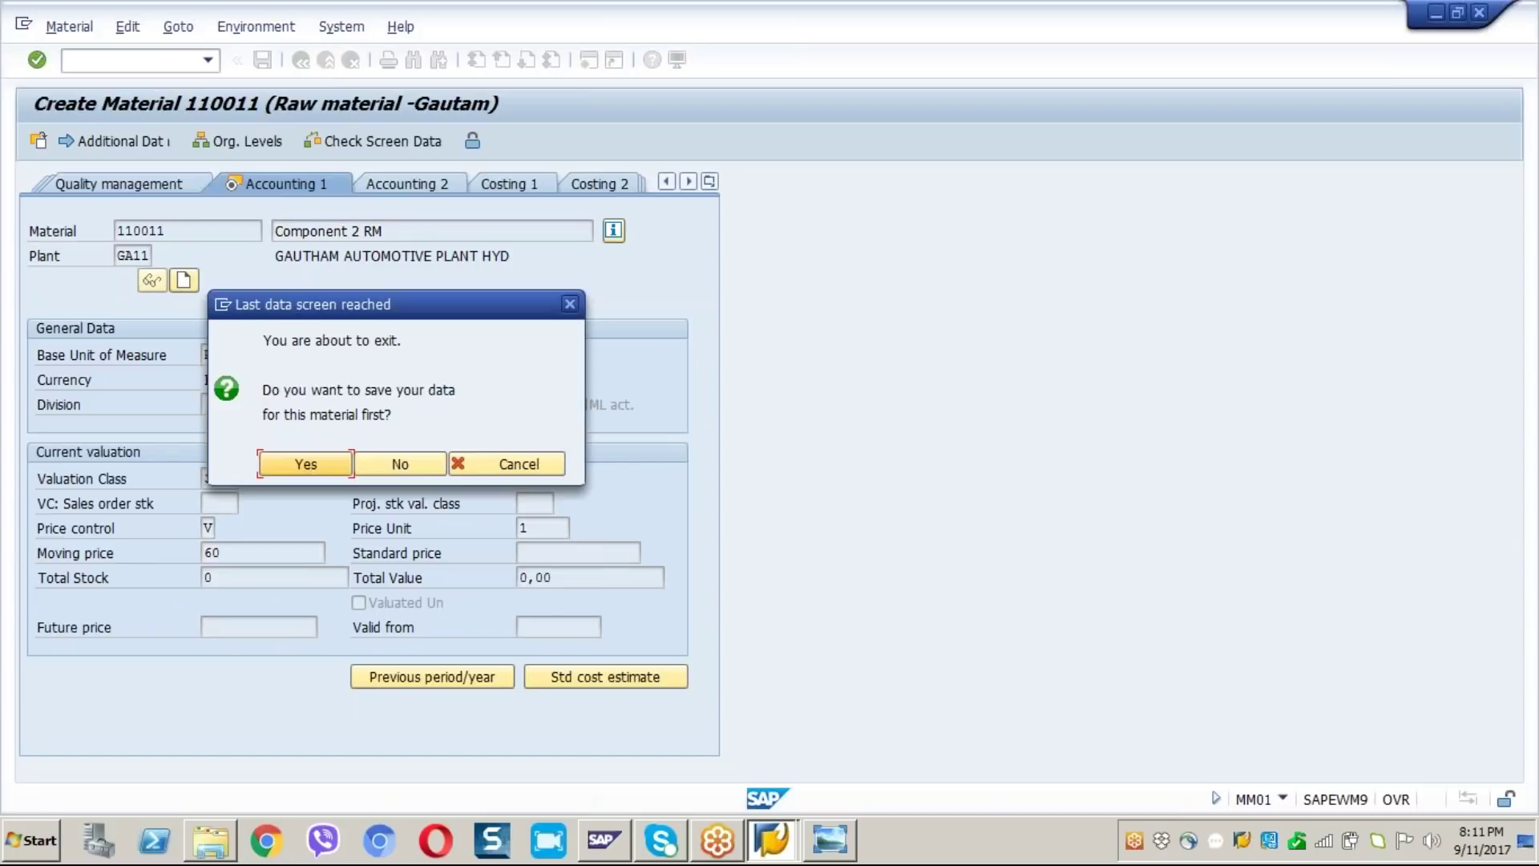
key(Return)
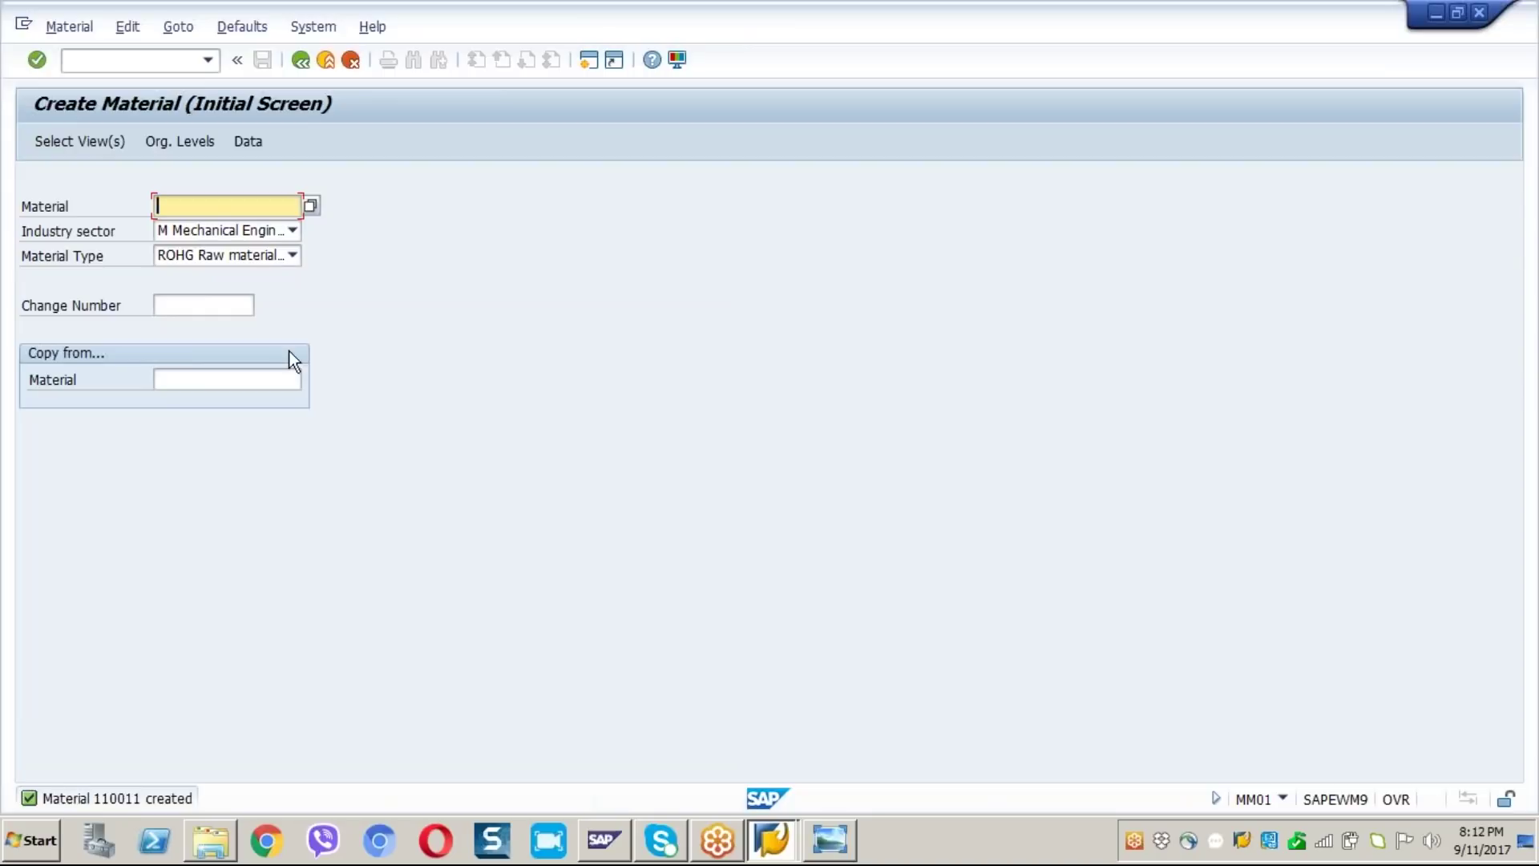
Step: Start a third material with the same industry sector and material type FERT Finished product, proceeding to its view selection
click(291, 255)
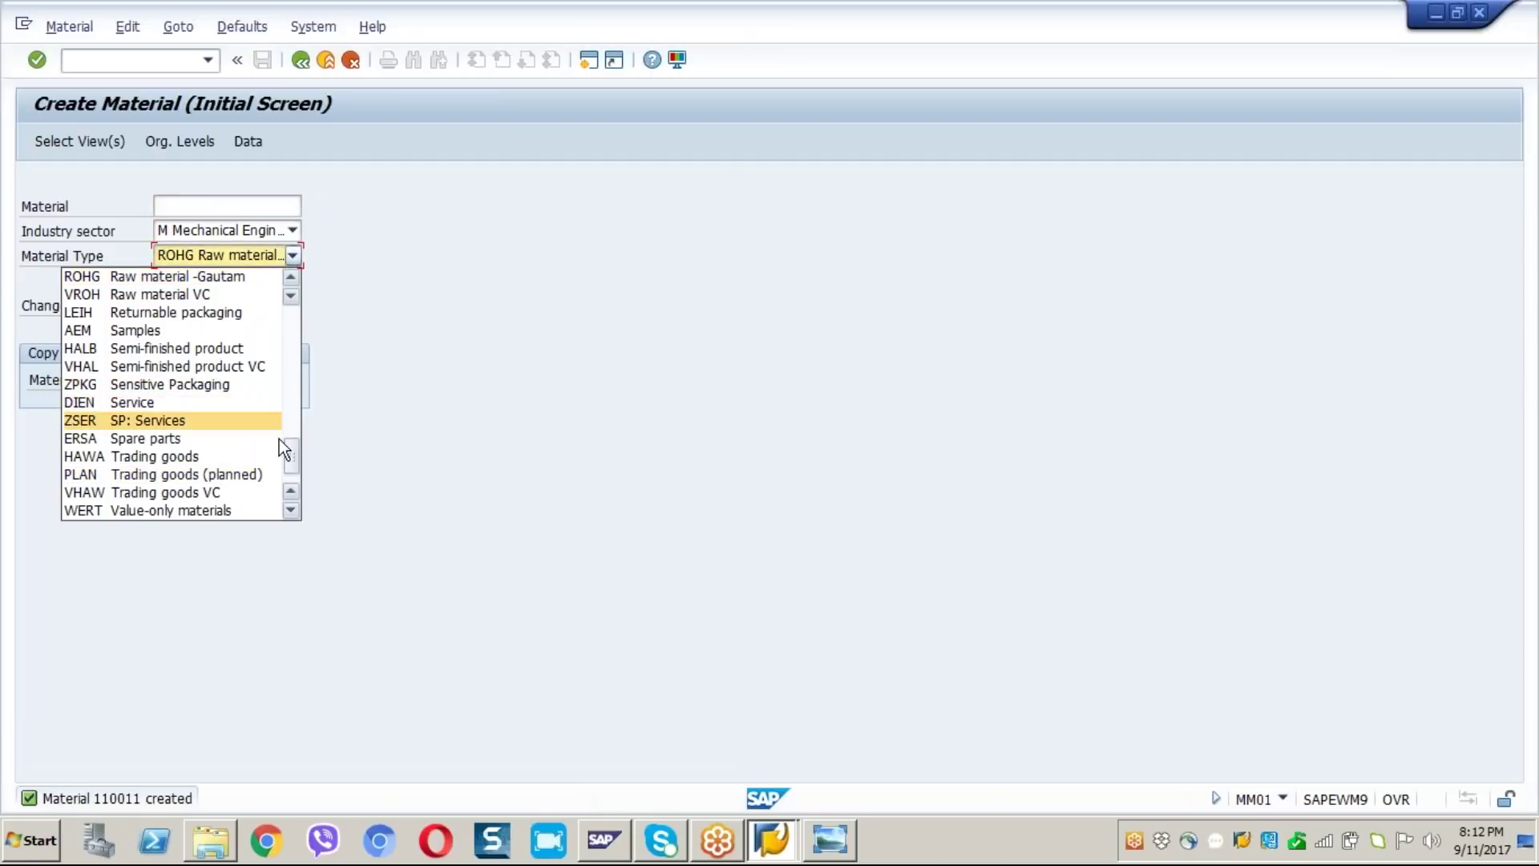
key(f)
key(e)
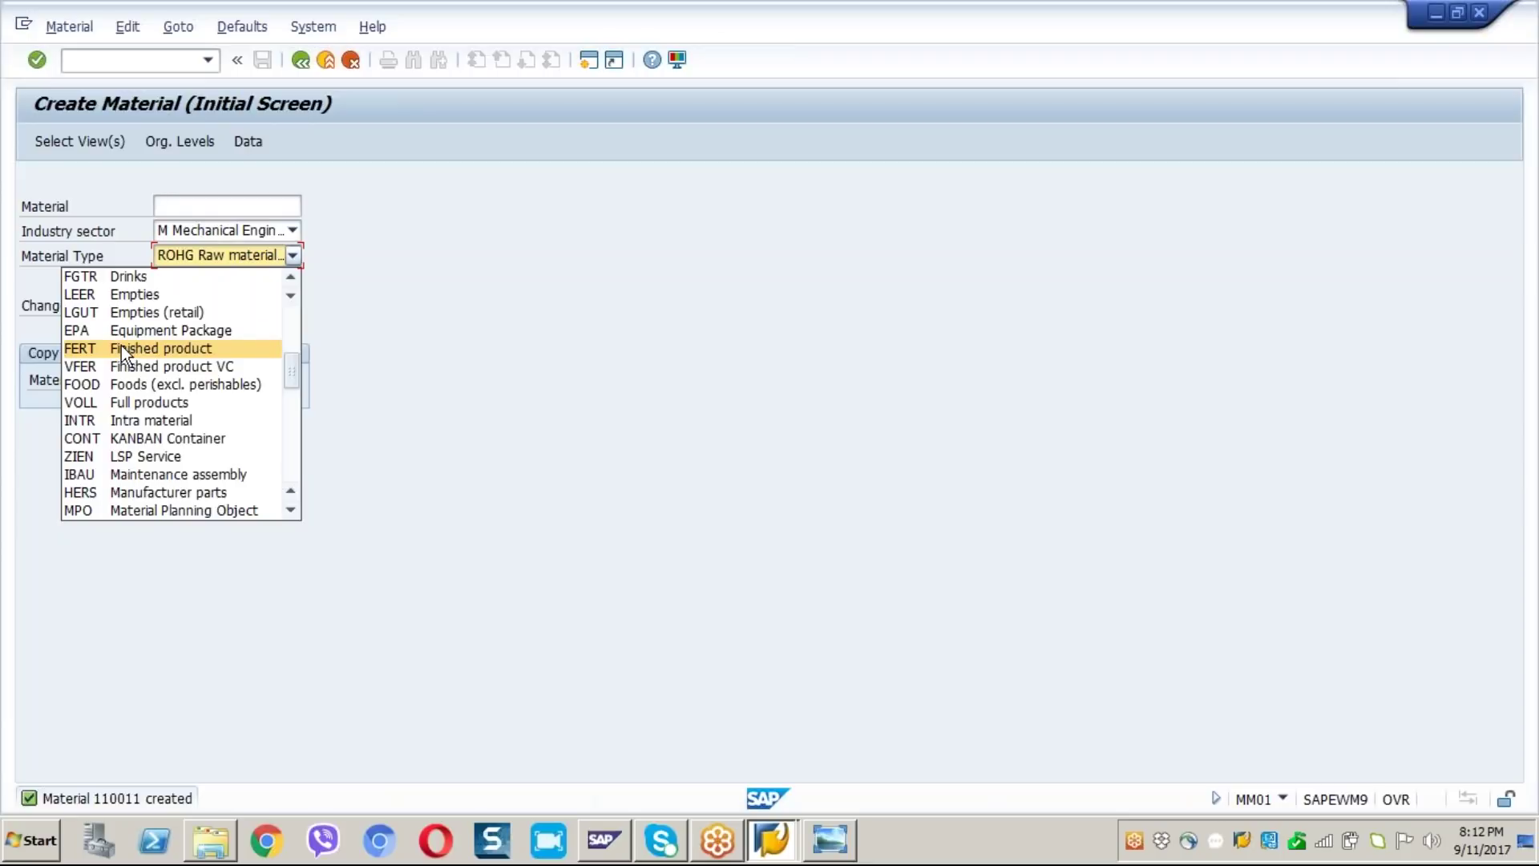
click(122, 347)
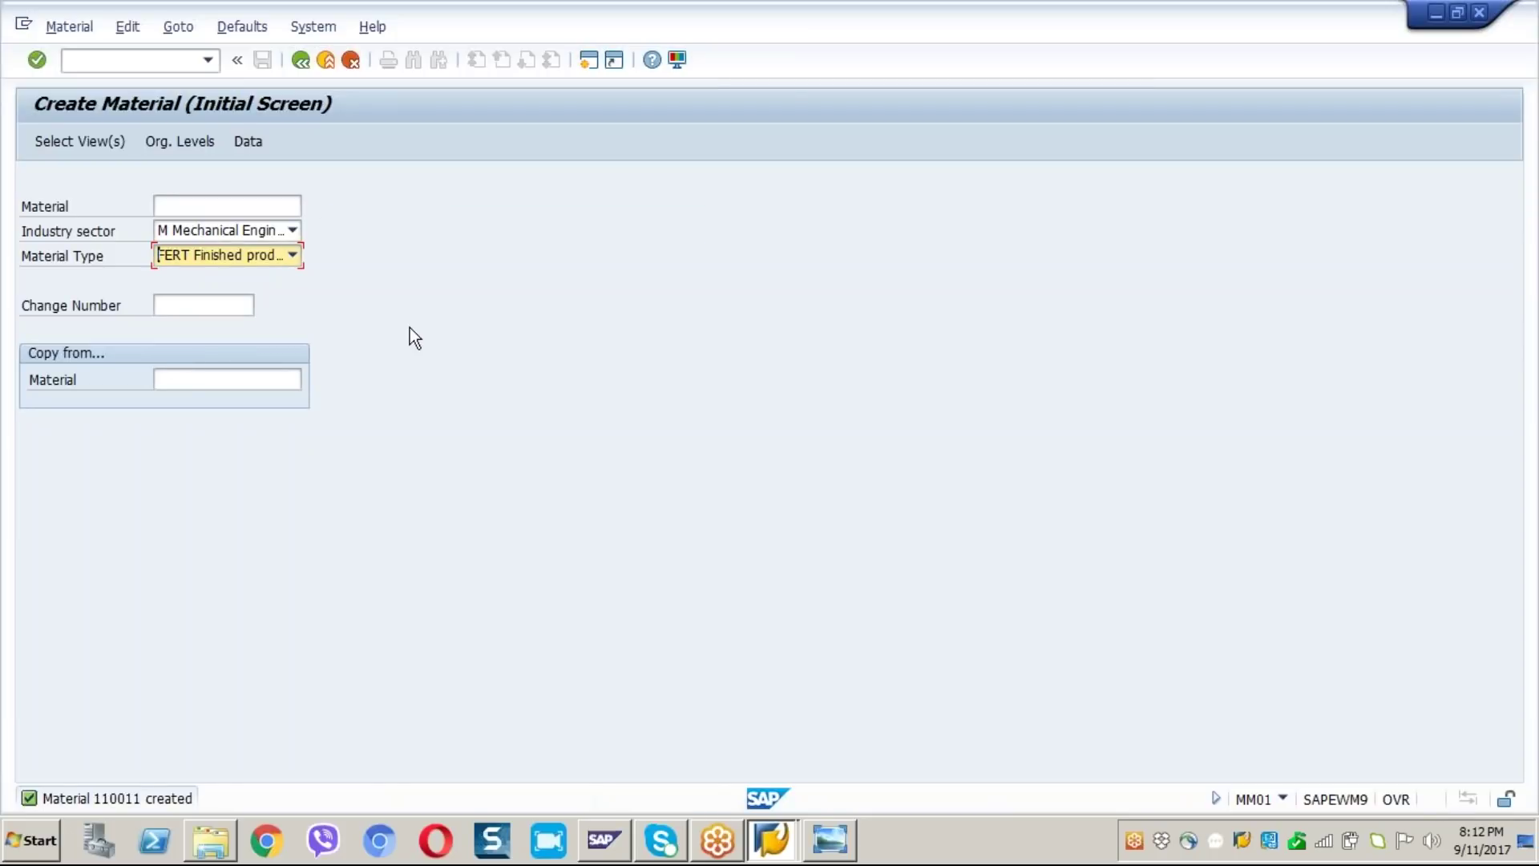
key(Return)
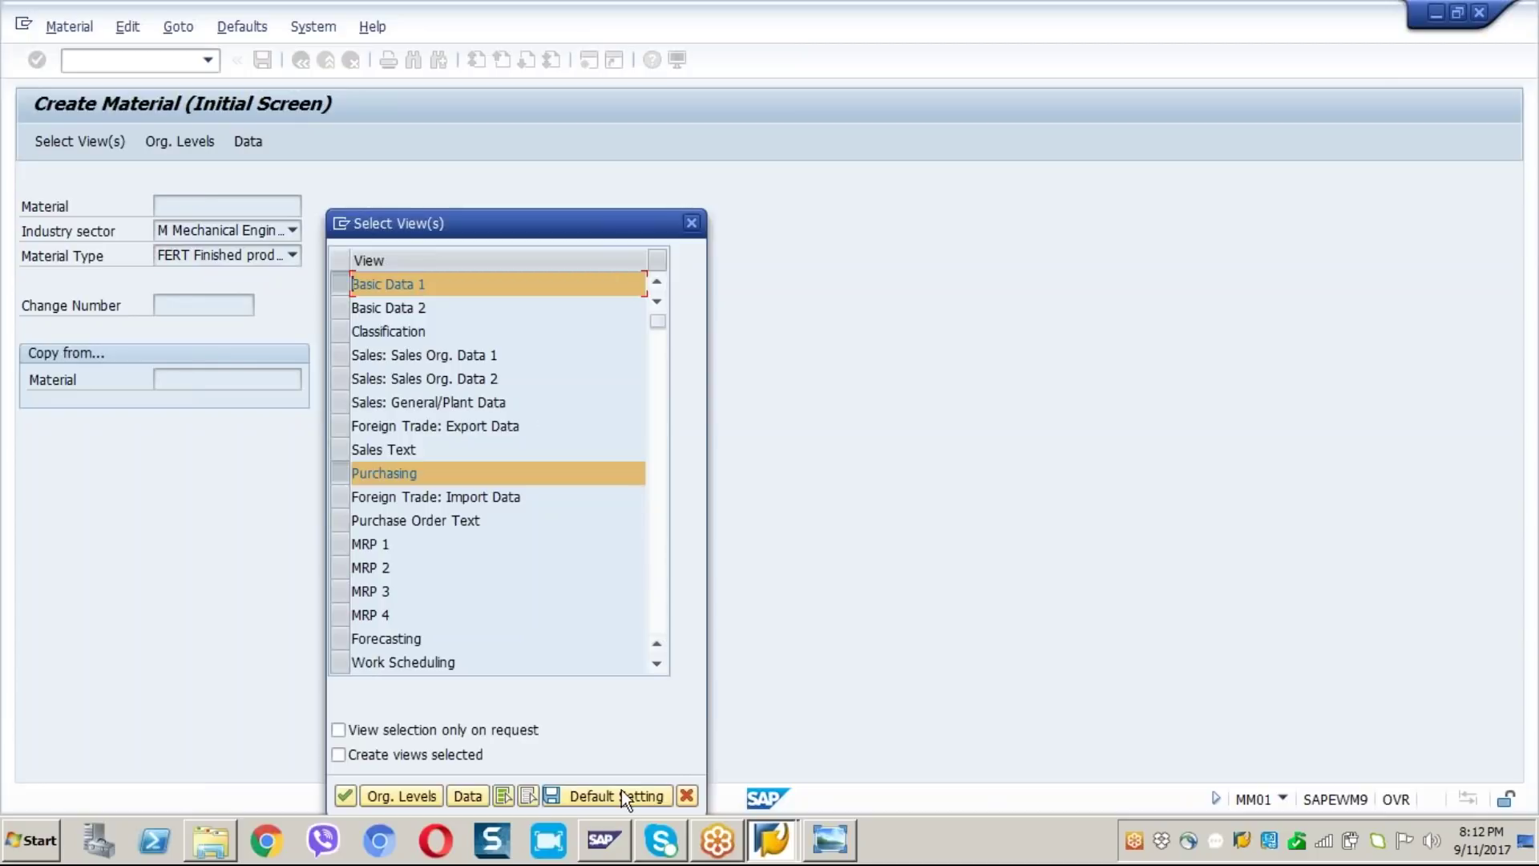
Step: Check and accept the preselected views for the finished product, and set its plant to GA11
click(657, 664)
click(657, 664)
click(657, 664)
click(657, 663)
click(658, 664)
click(657, 663)
click(657, 664)
click(657, 664)
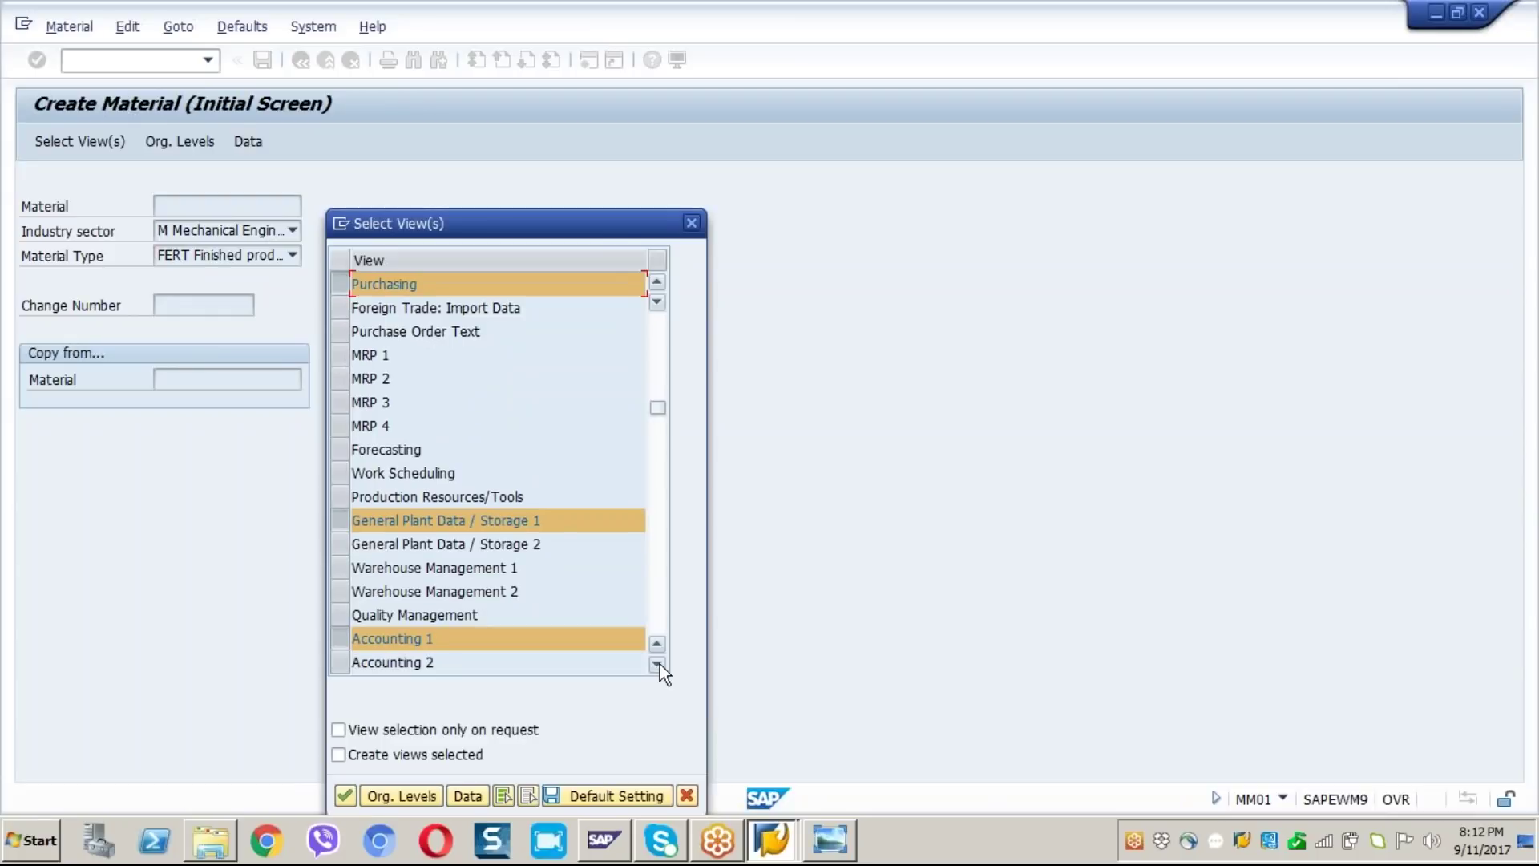
key(Return)
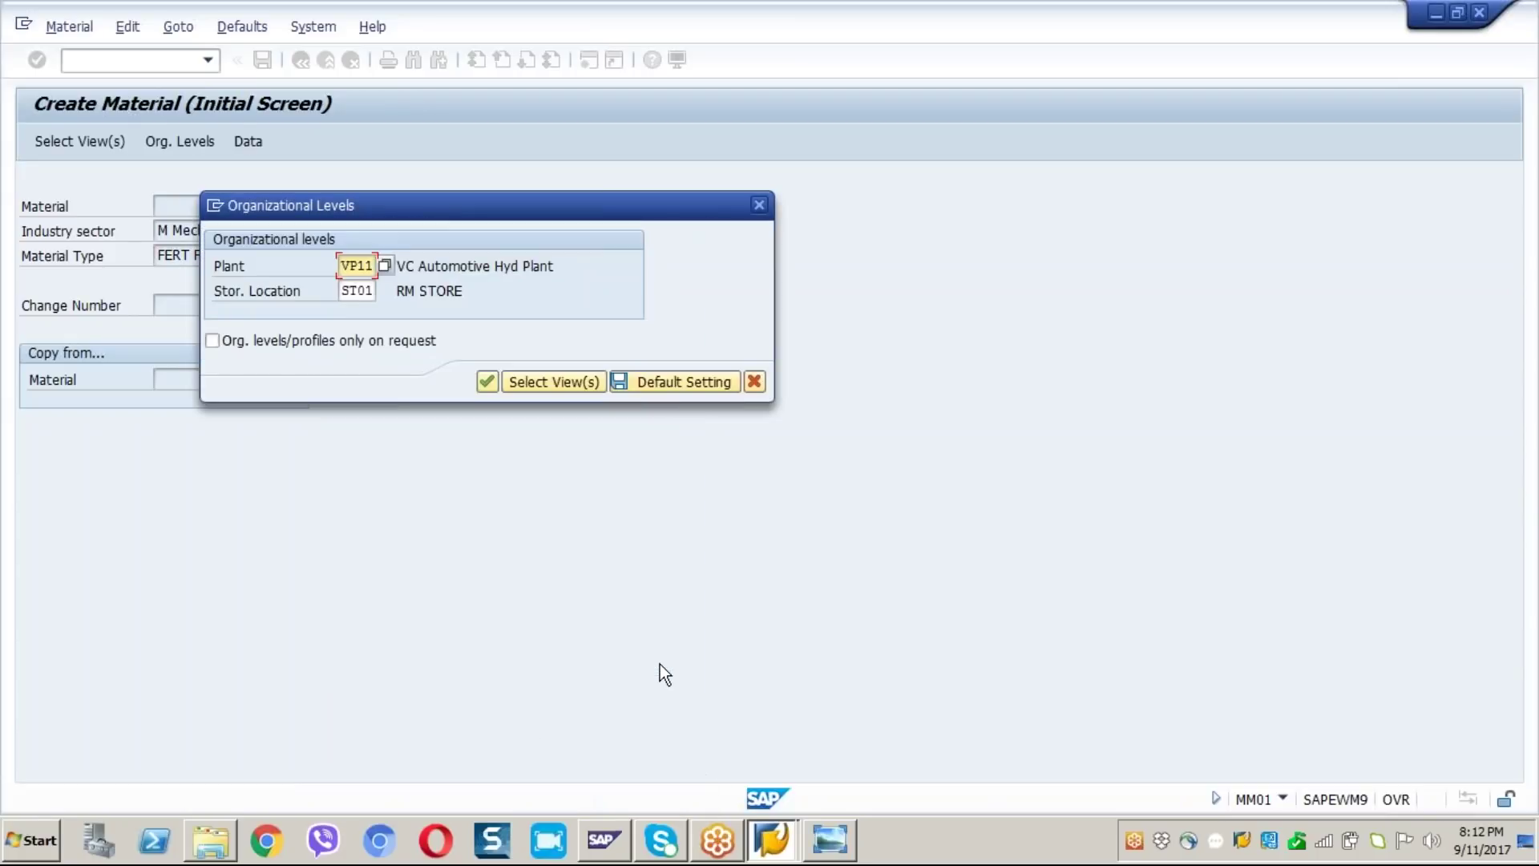
key(Delete)
text(ga)
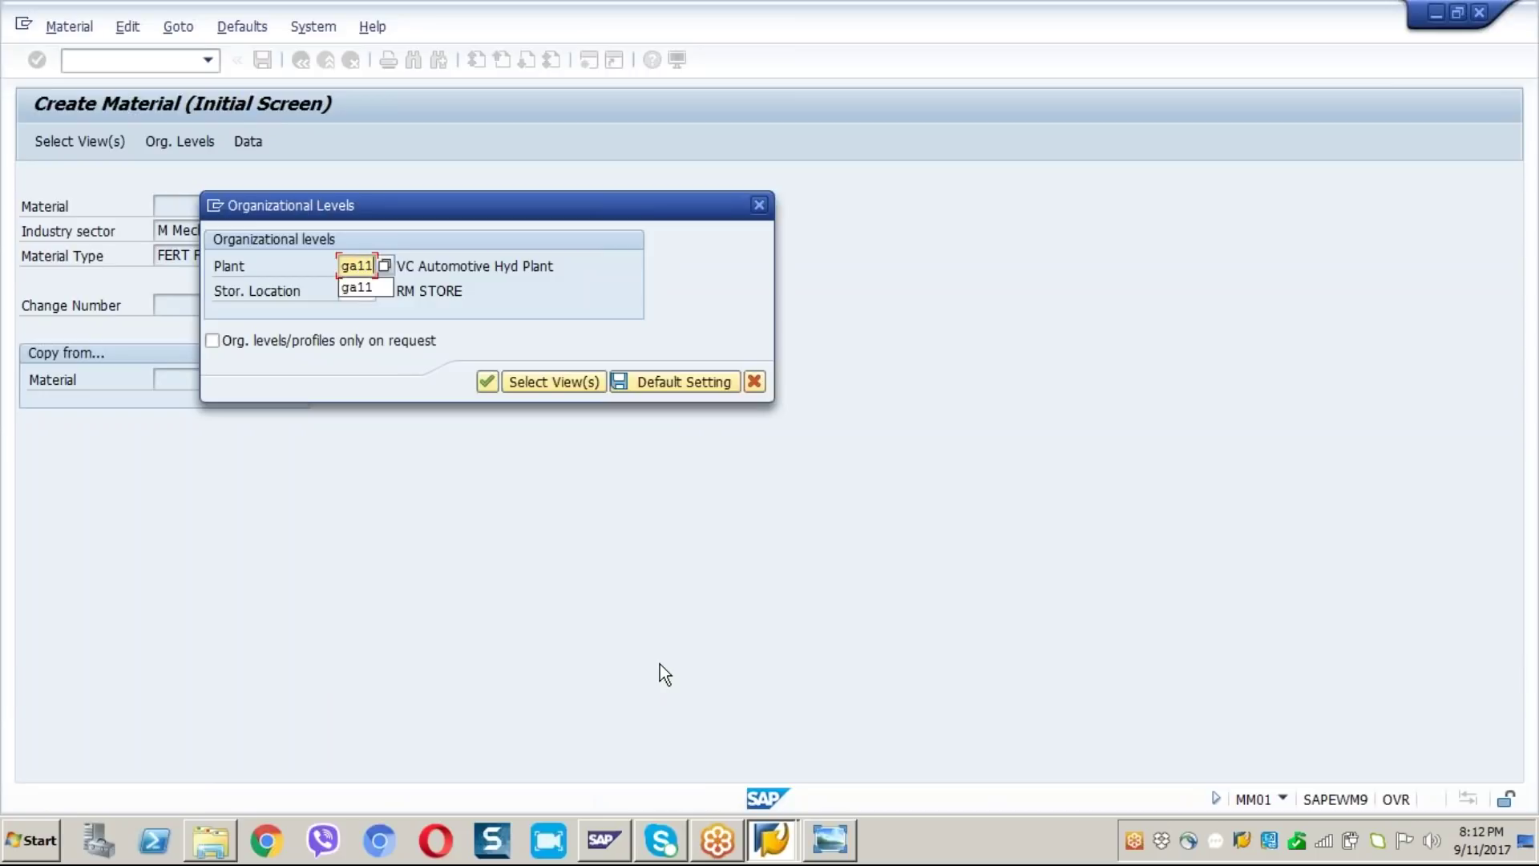
key(Return)
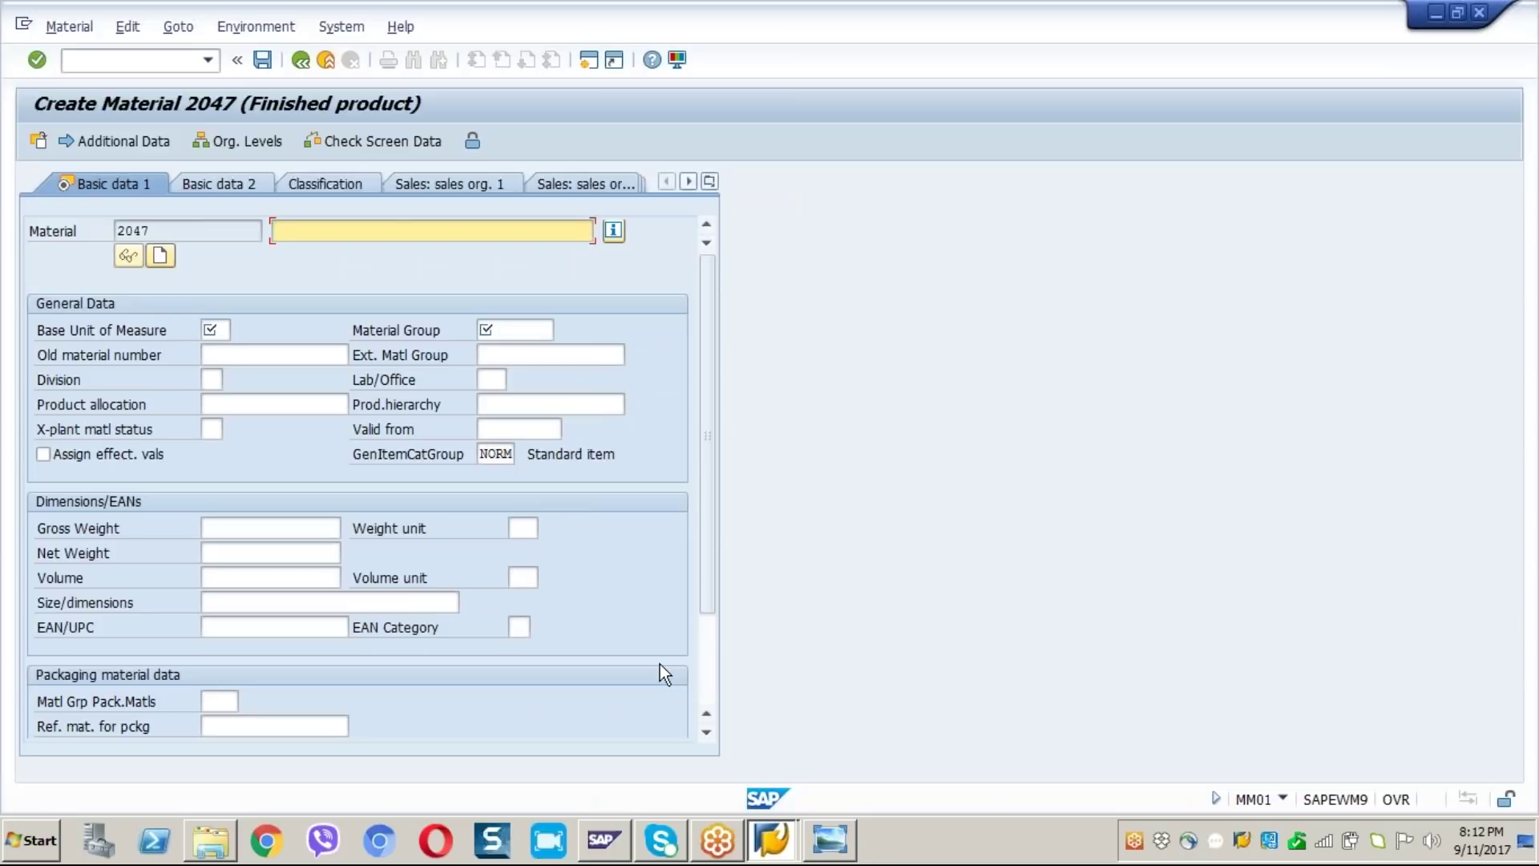
Step: Describe the finished product as "End Produt 1 FG" and set its base unit of measure to KG and material group to MG03
text(End Produt)
text(1 FG)
click(222, 329)
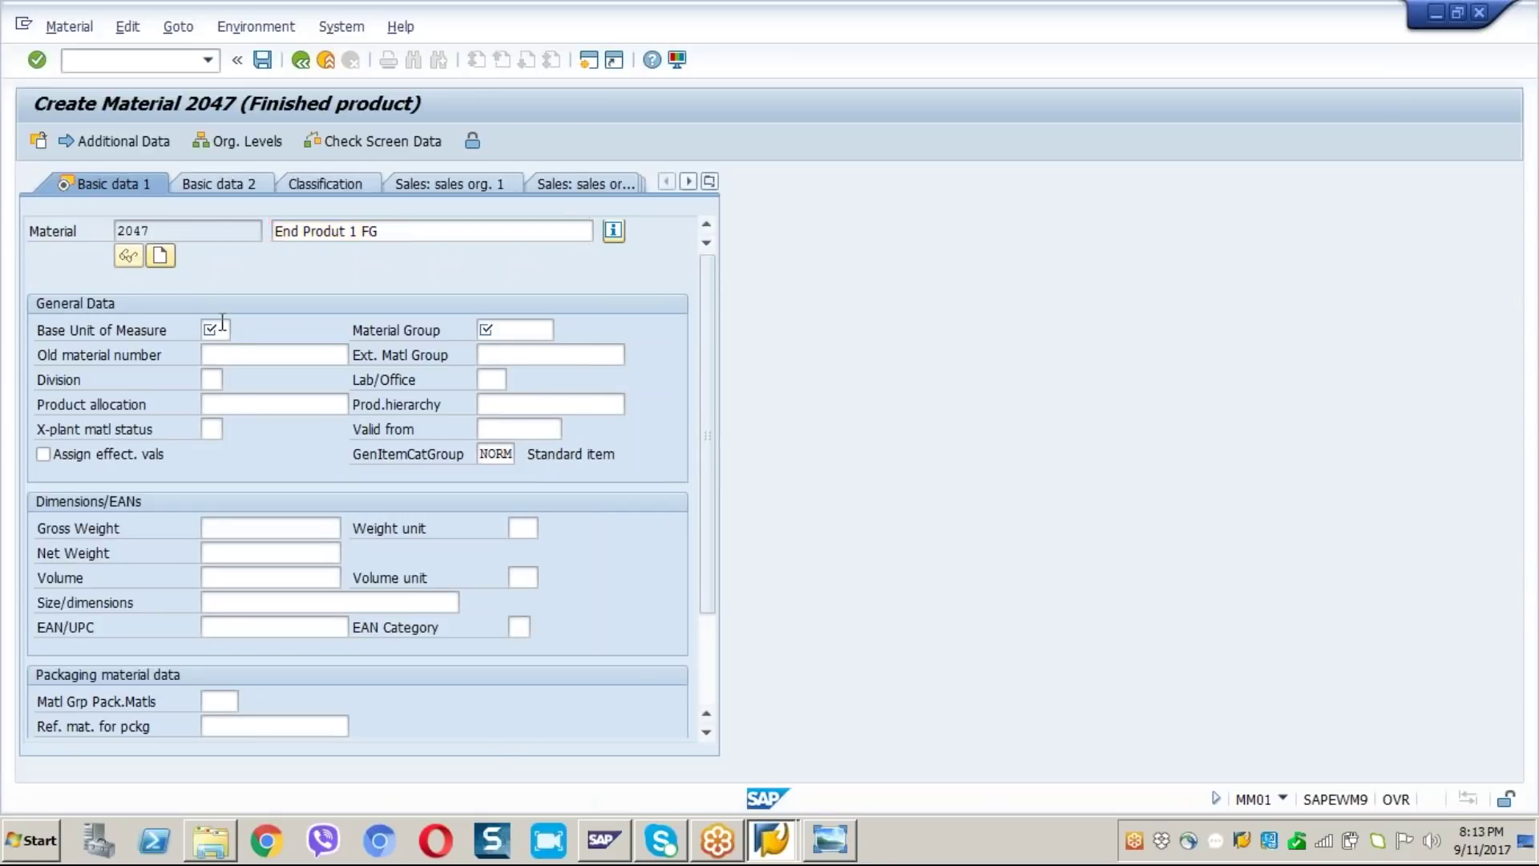
text(Kg)
key(Tab)
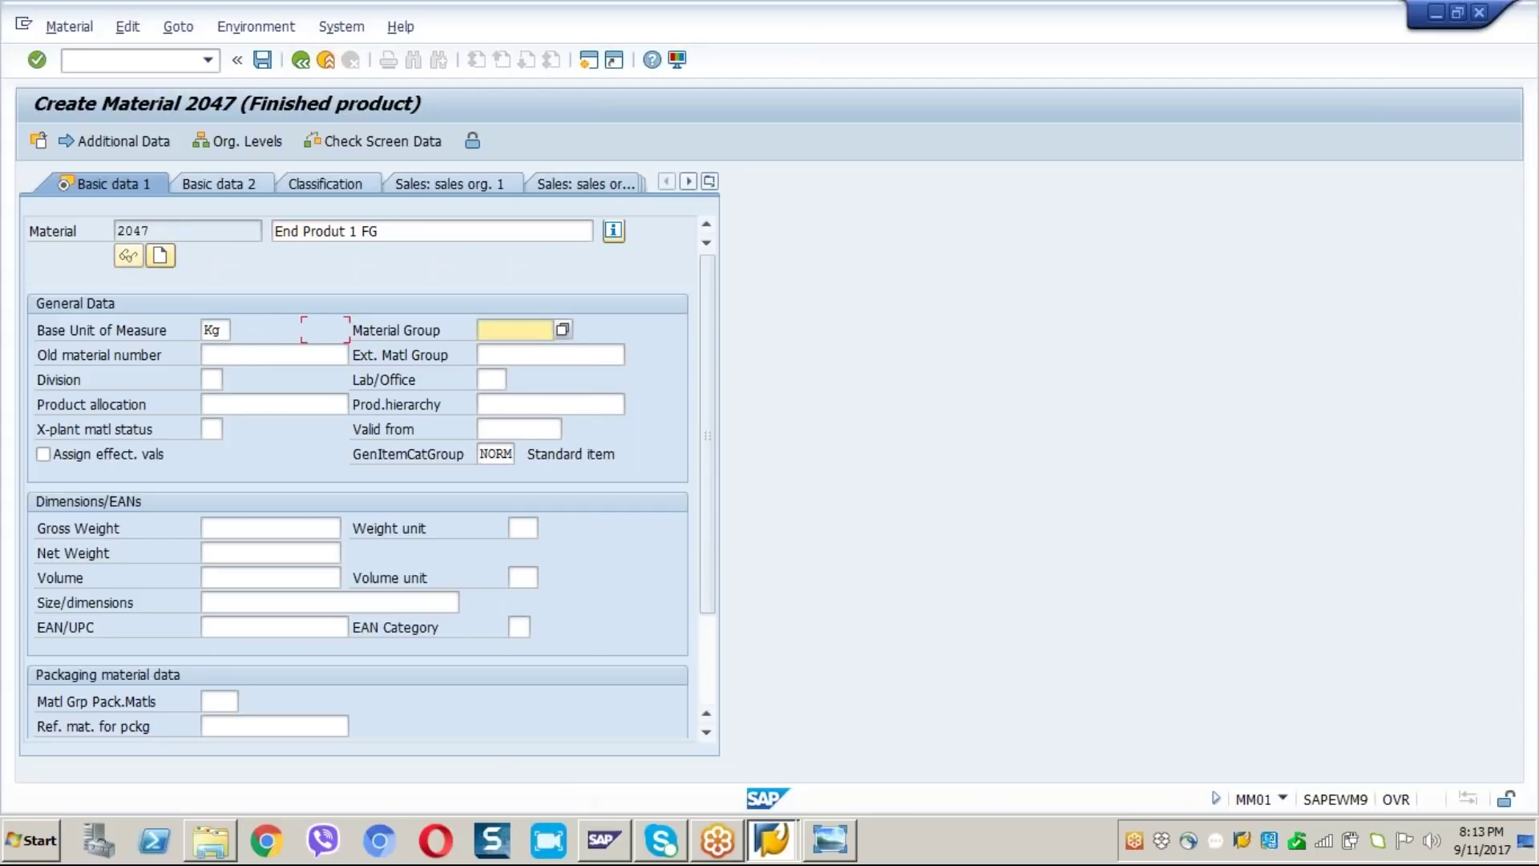
text(m)
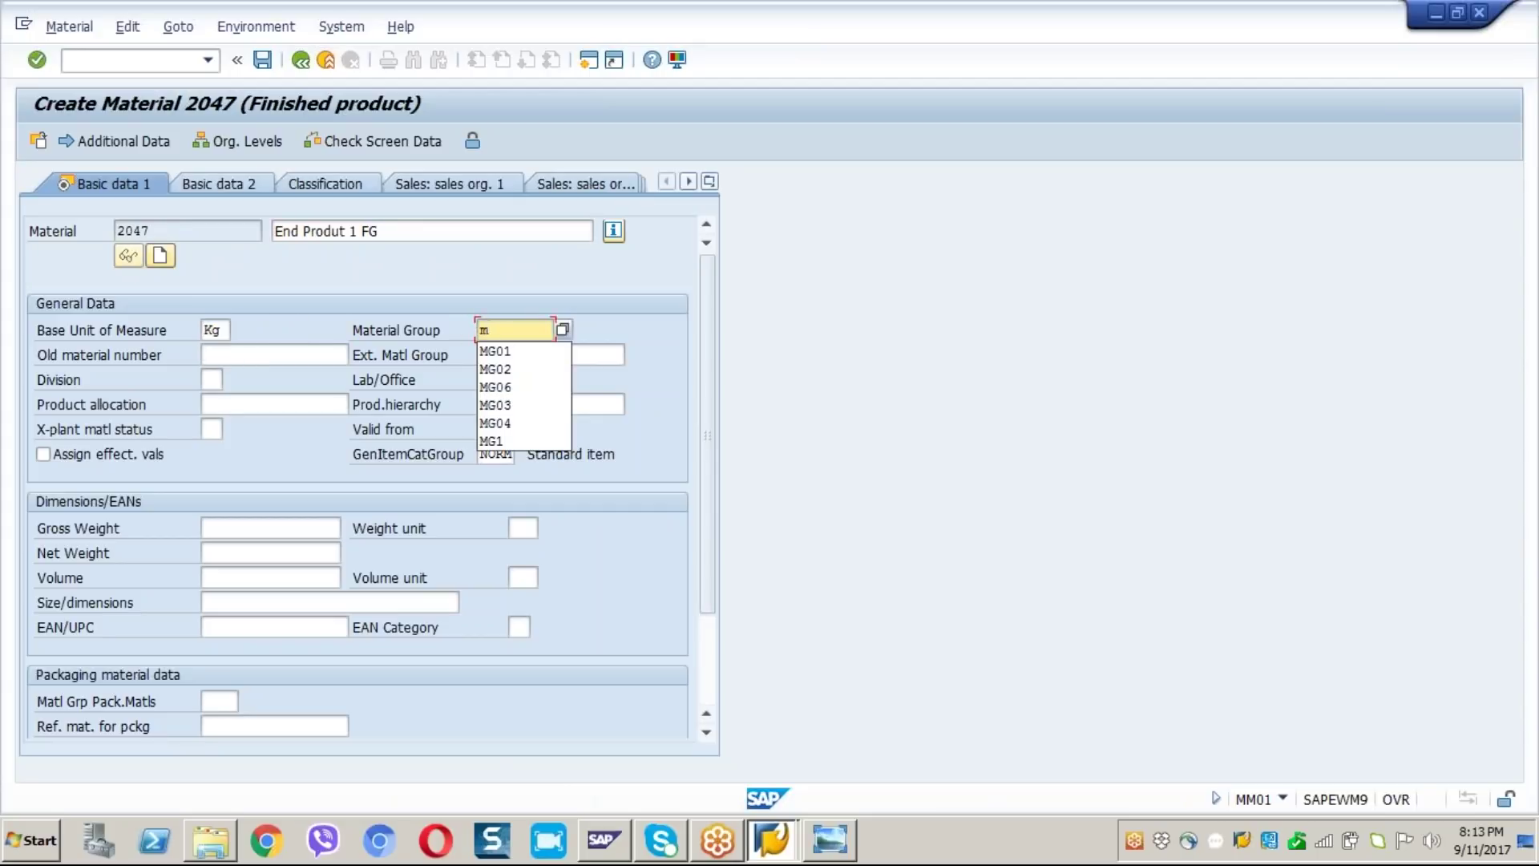
click(503, 404)
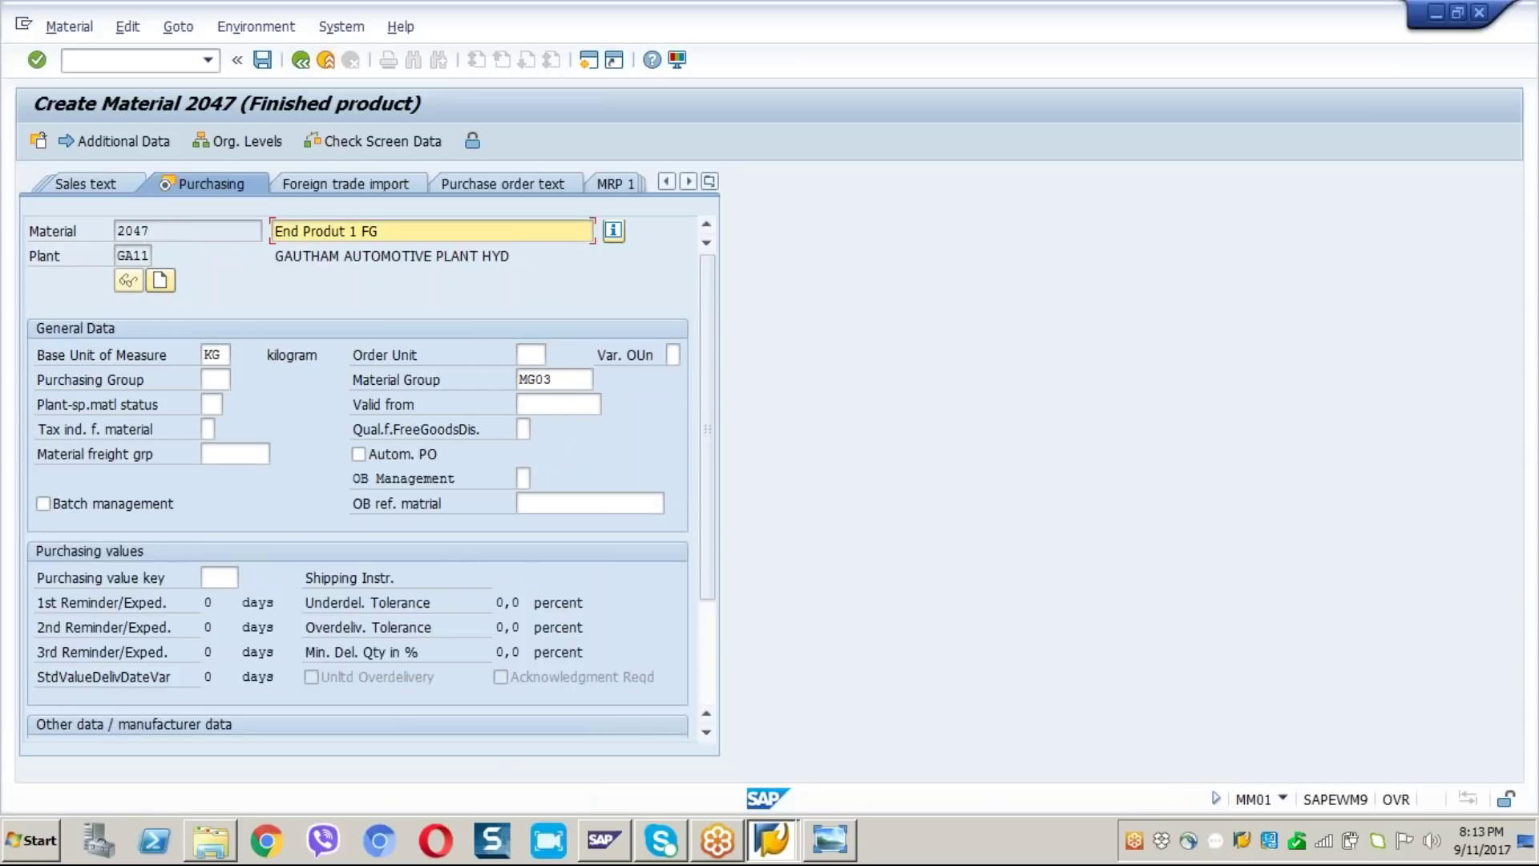
Step: Accept the finished product's purchasing and plant data unchanged, and choose valuation class 7920 Finished products from the possible entries
key(Return)
key(Return)
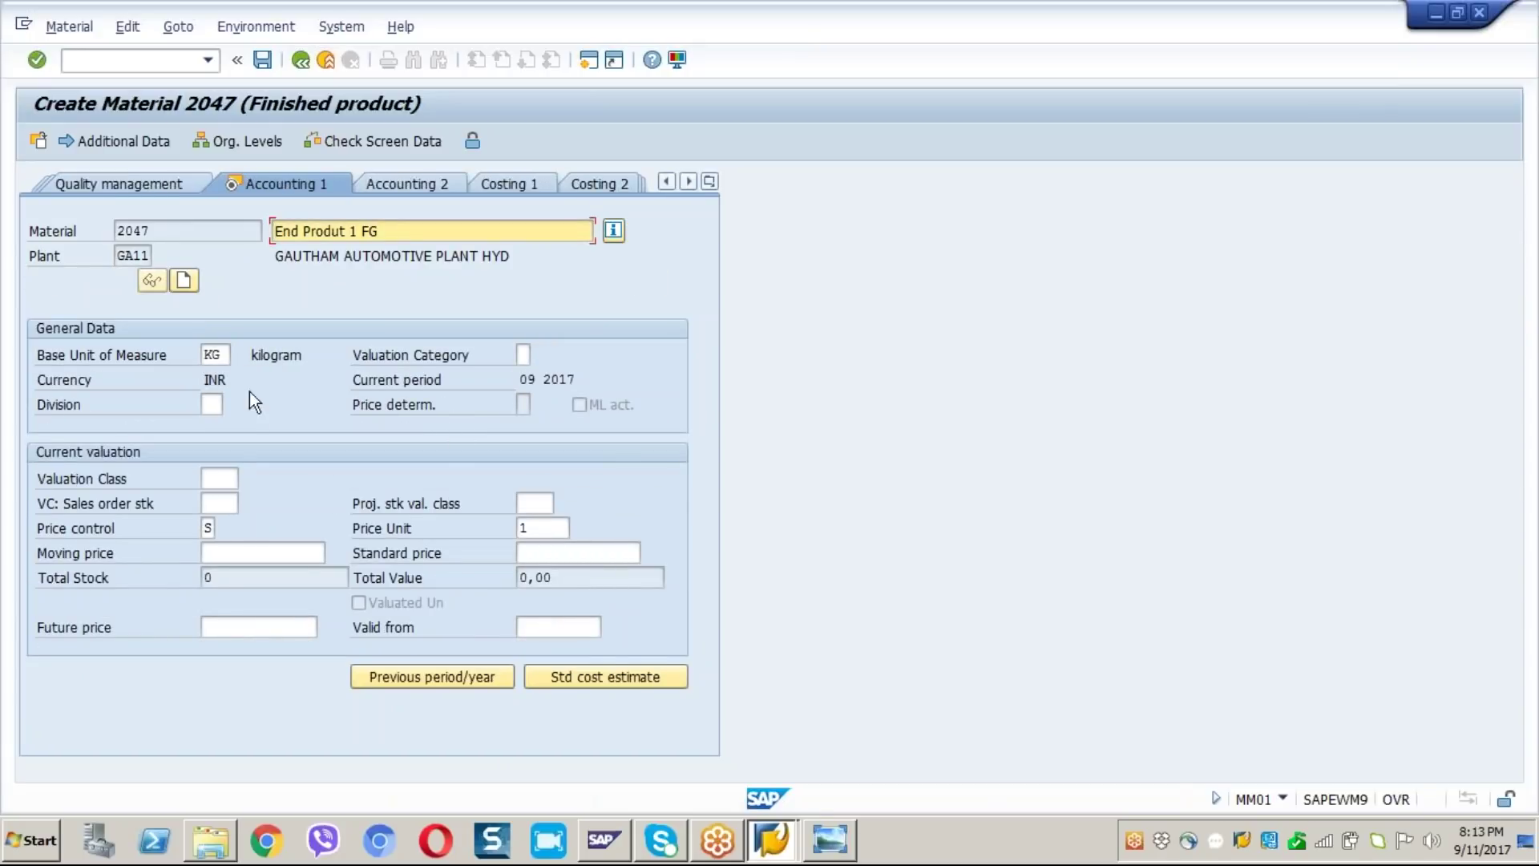
click(217, 472)
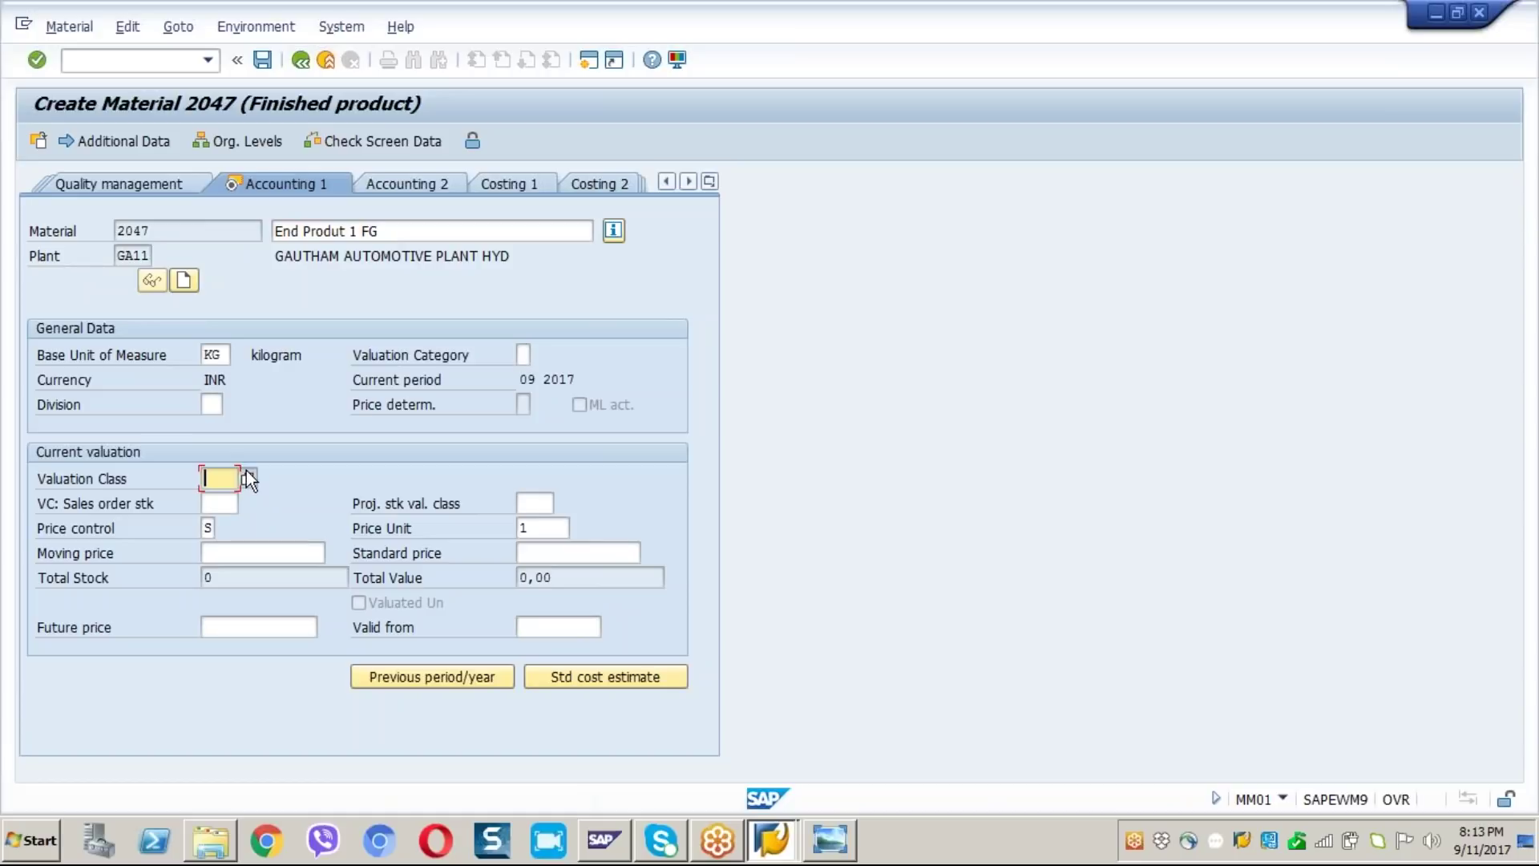
key(F4)
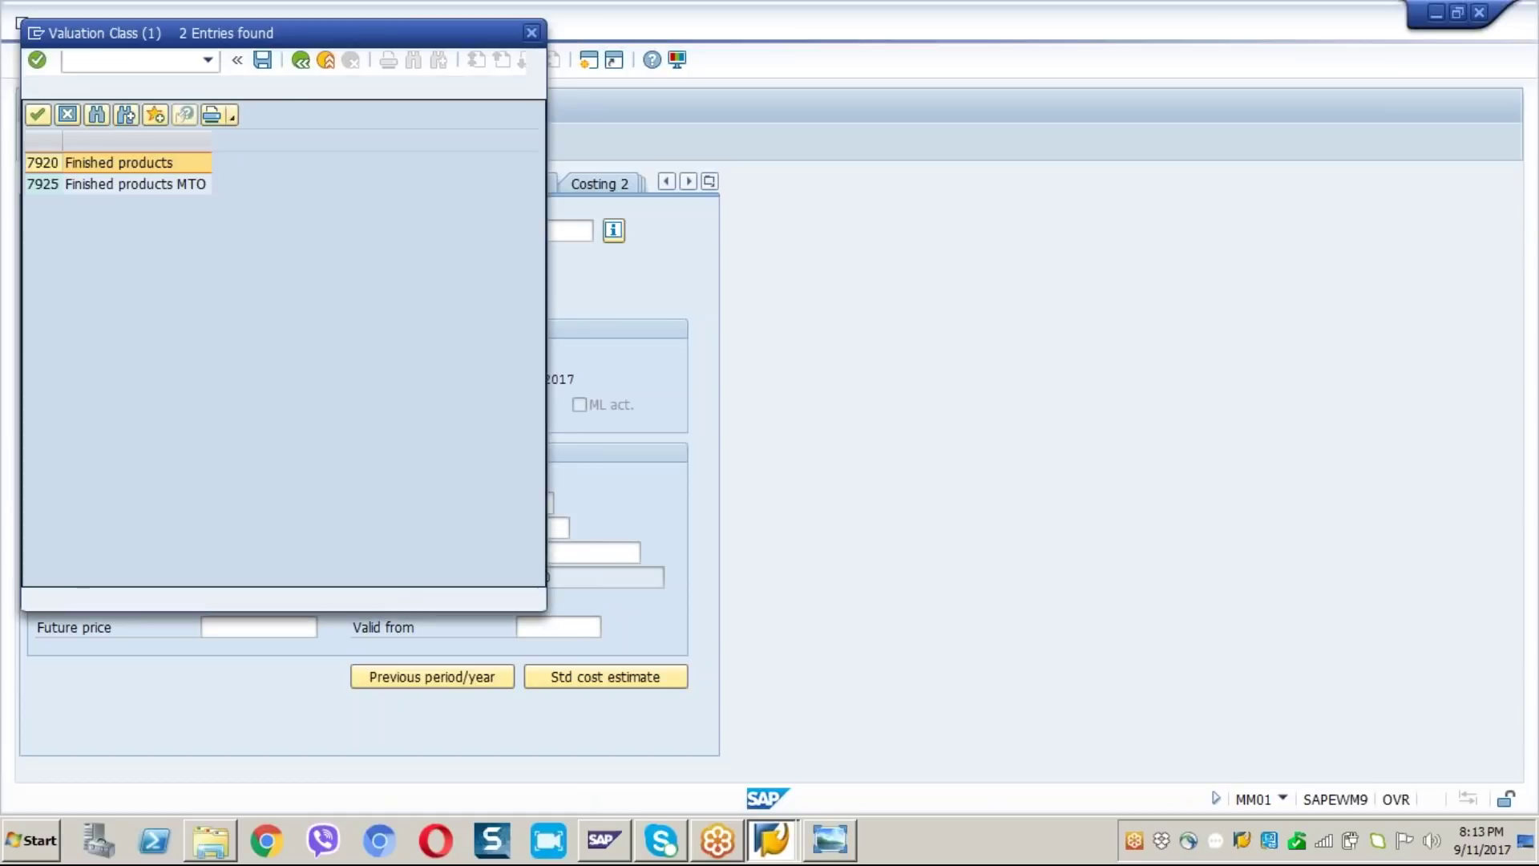
double_click(46, 165)
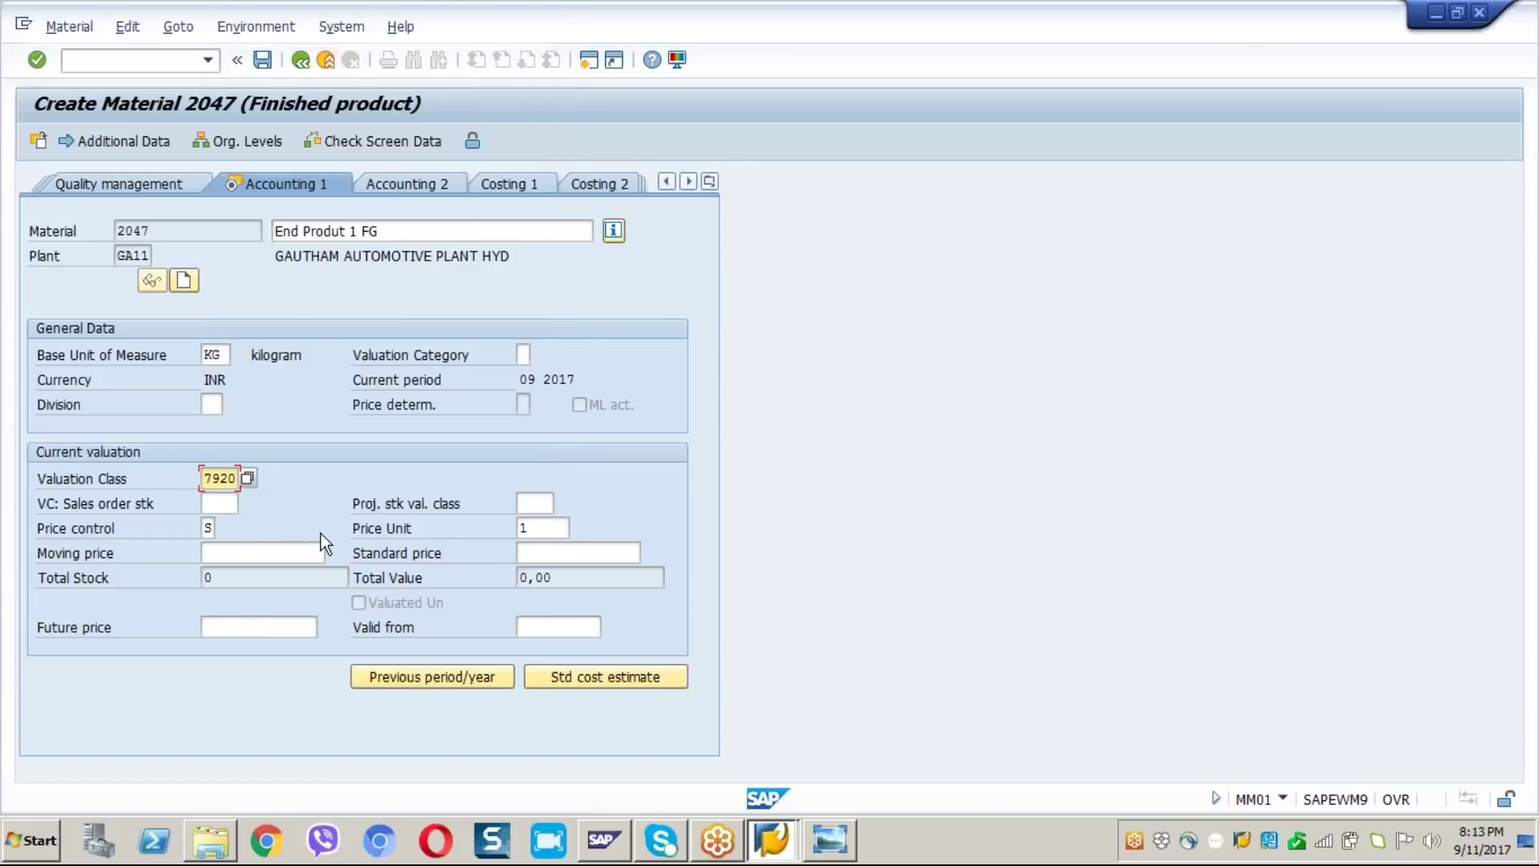
Step: Keep price control S, set the finished product's standard price to 200, and save the material
click(206, 528)
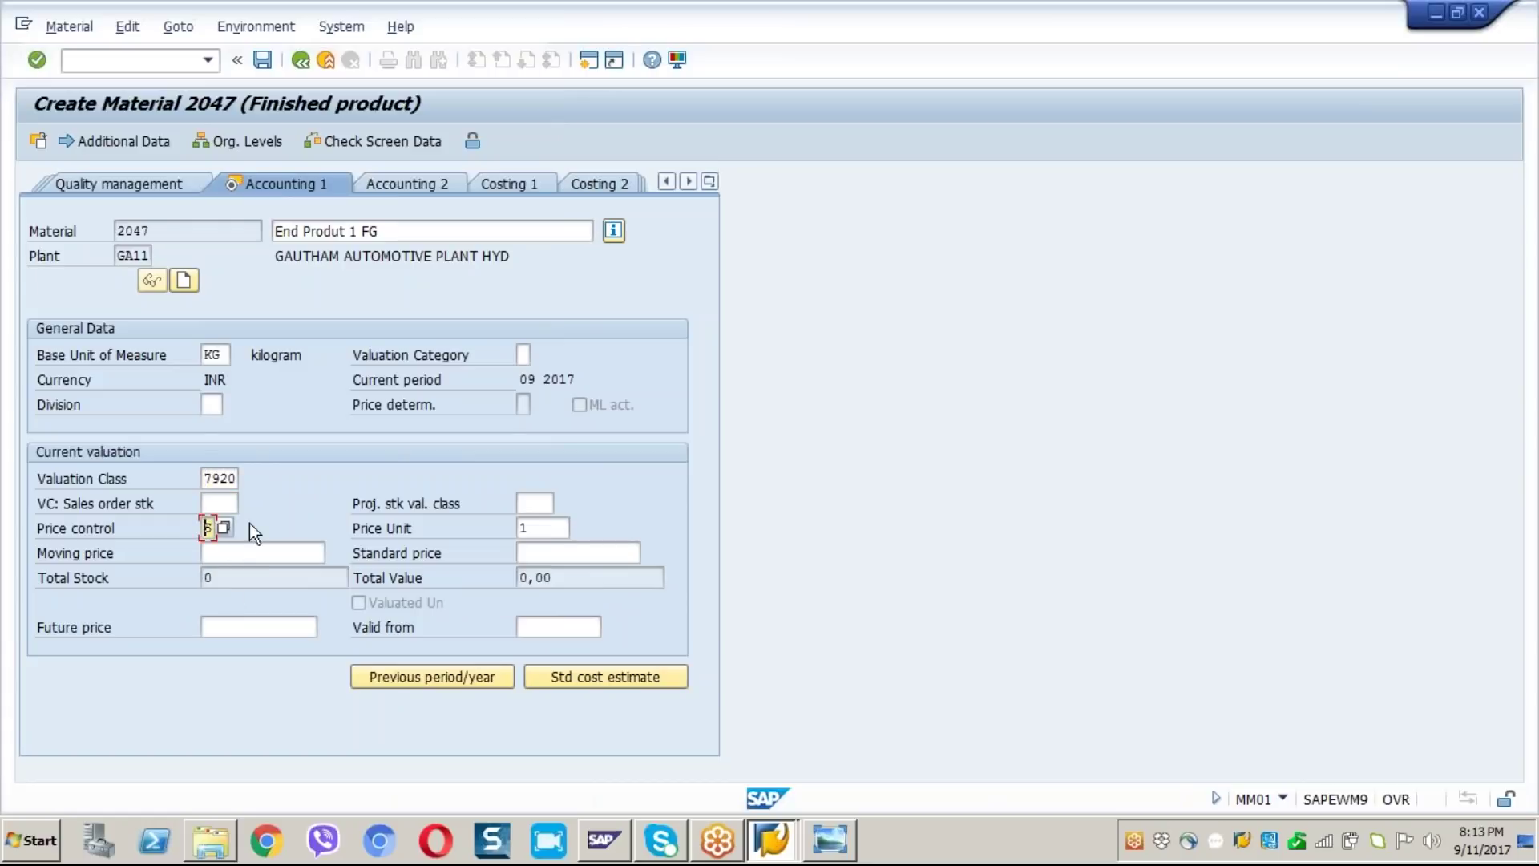
click(541, 553)
text(200)
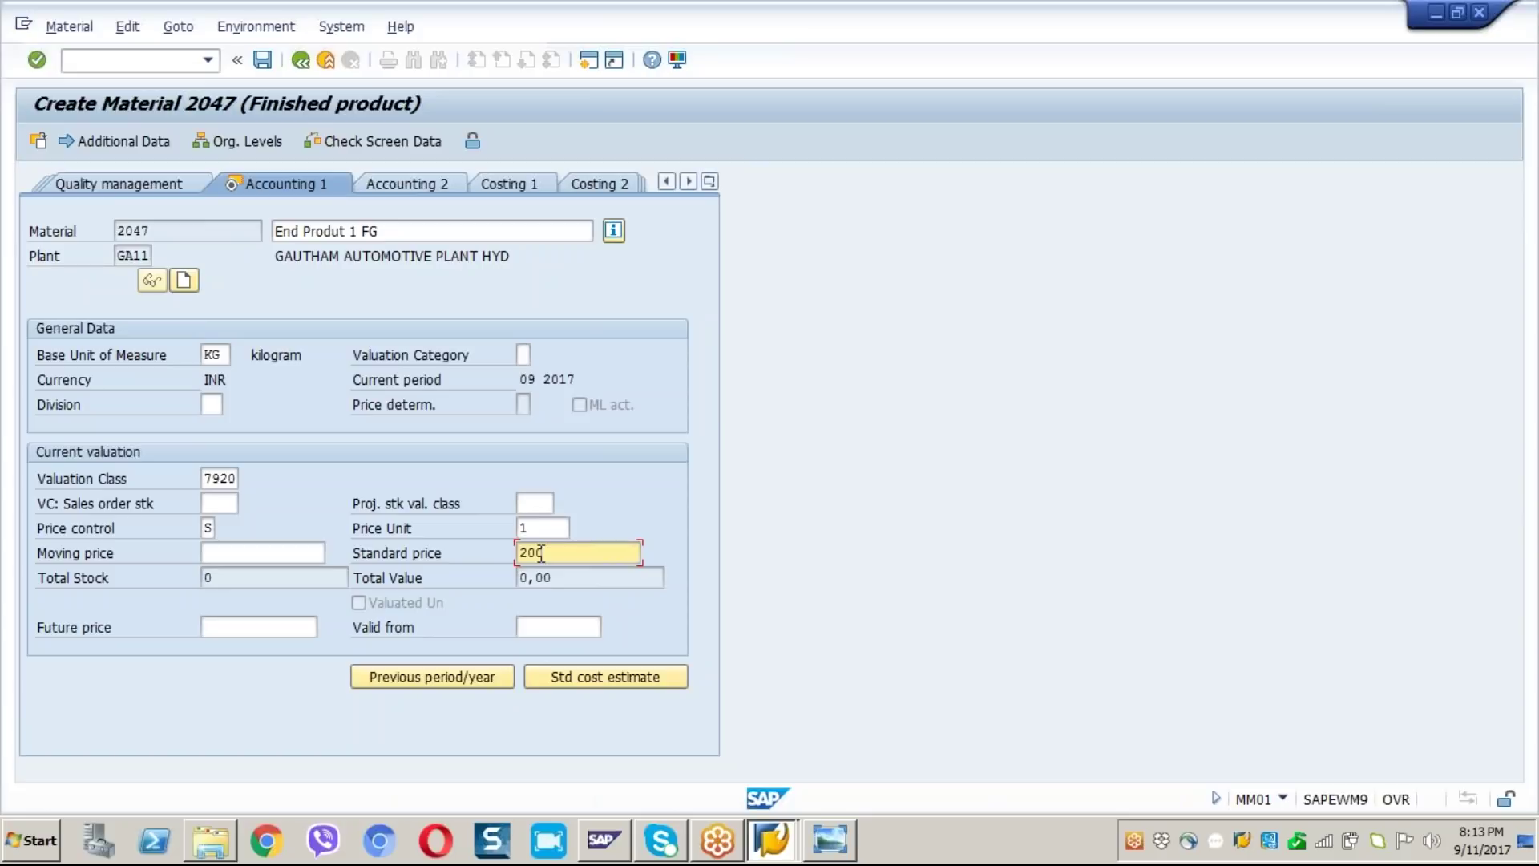
key(Return)
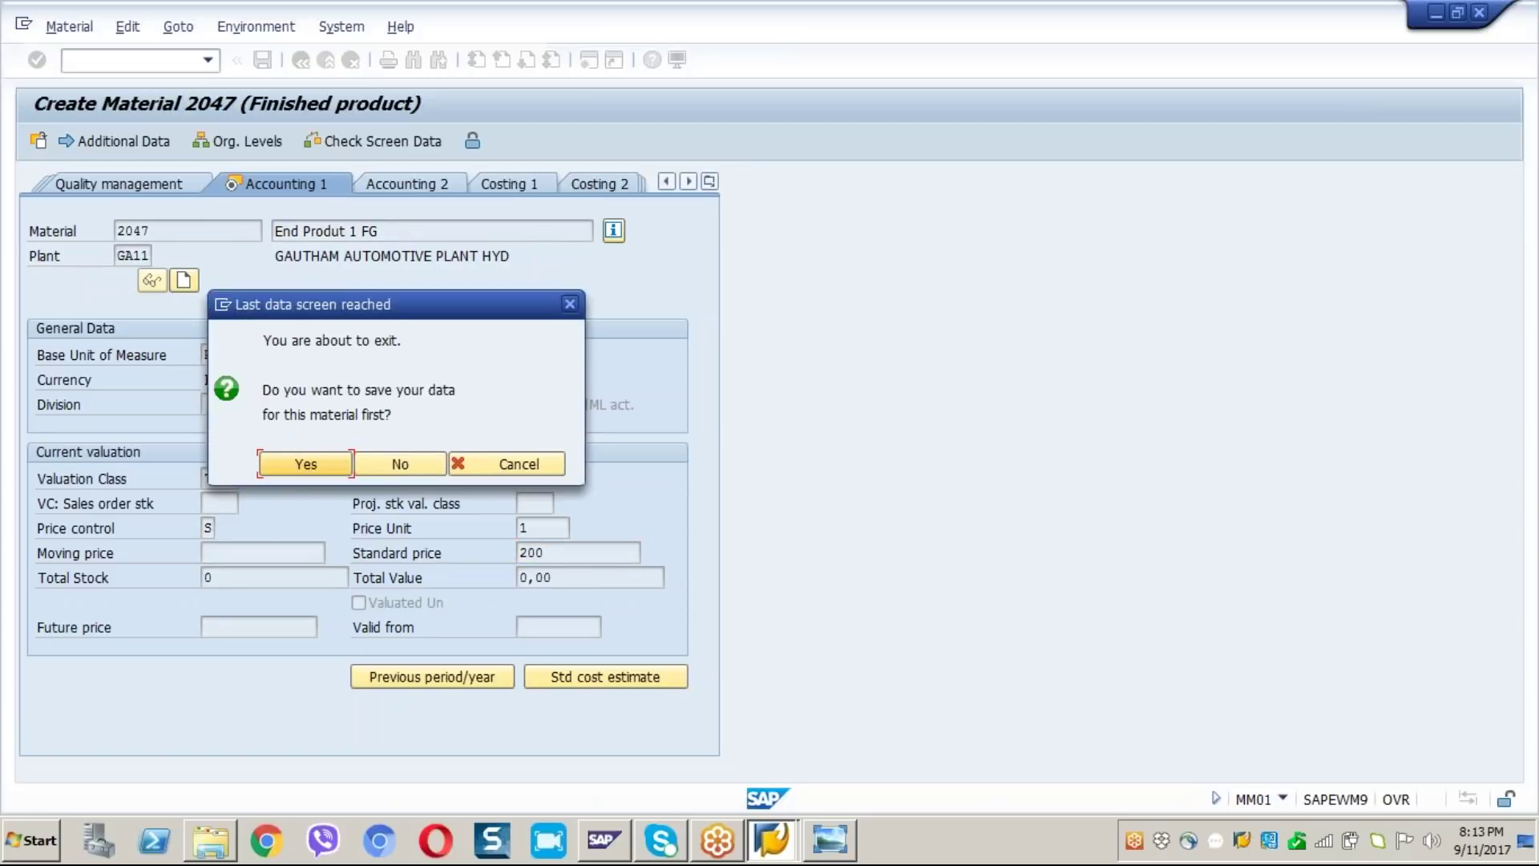
click(312, 469)
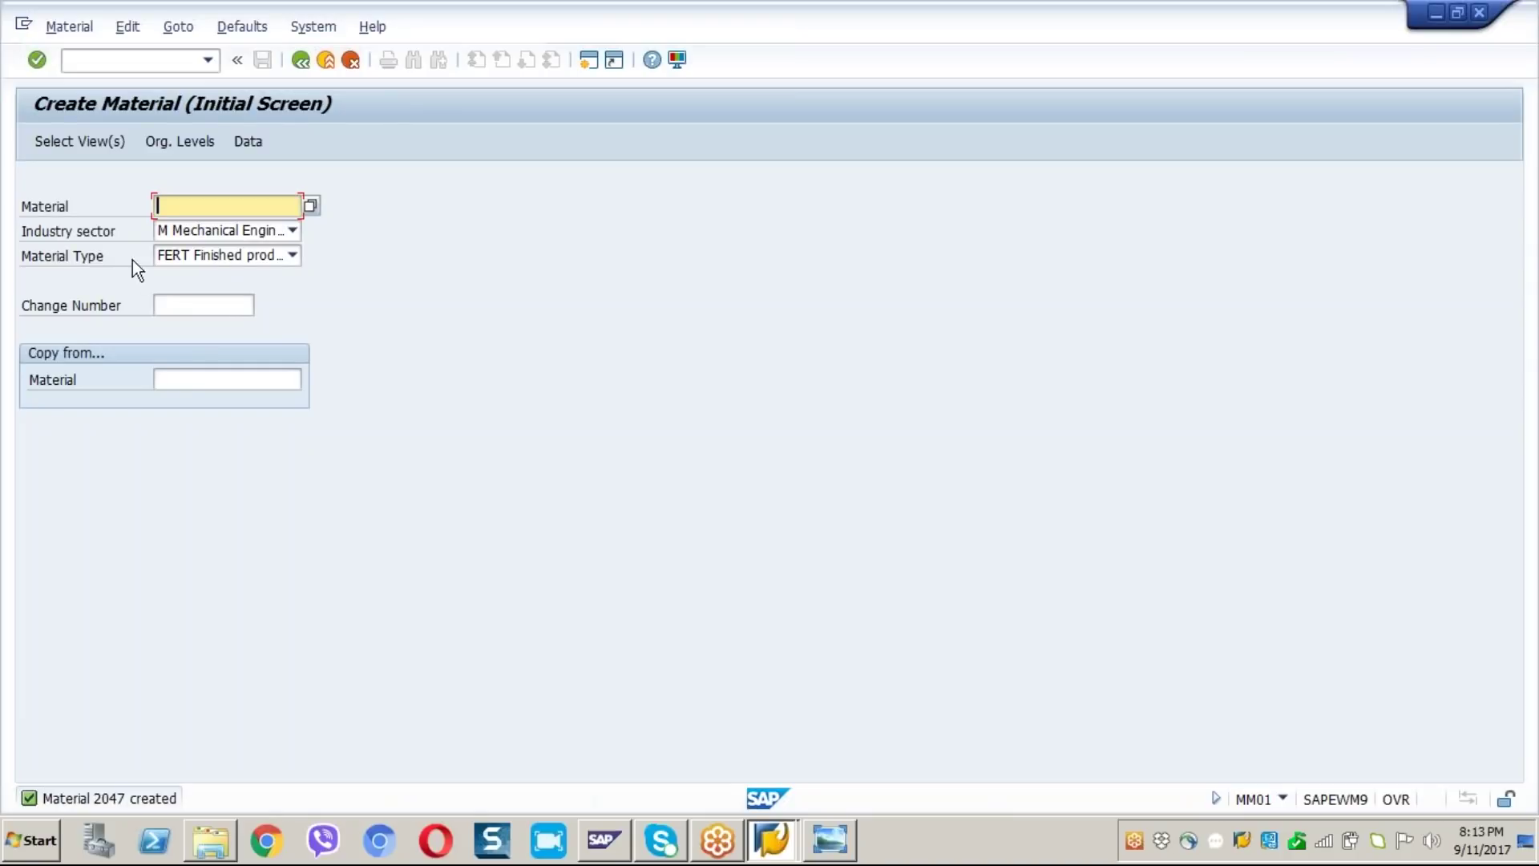
Step: Switch to creating a purchasing info record with the transaction command /nme11
click(122, 62)
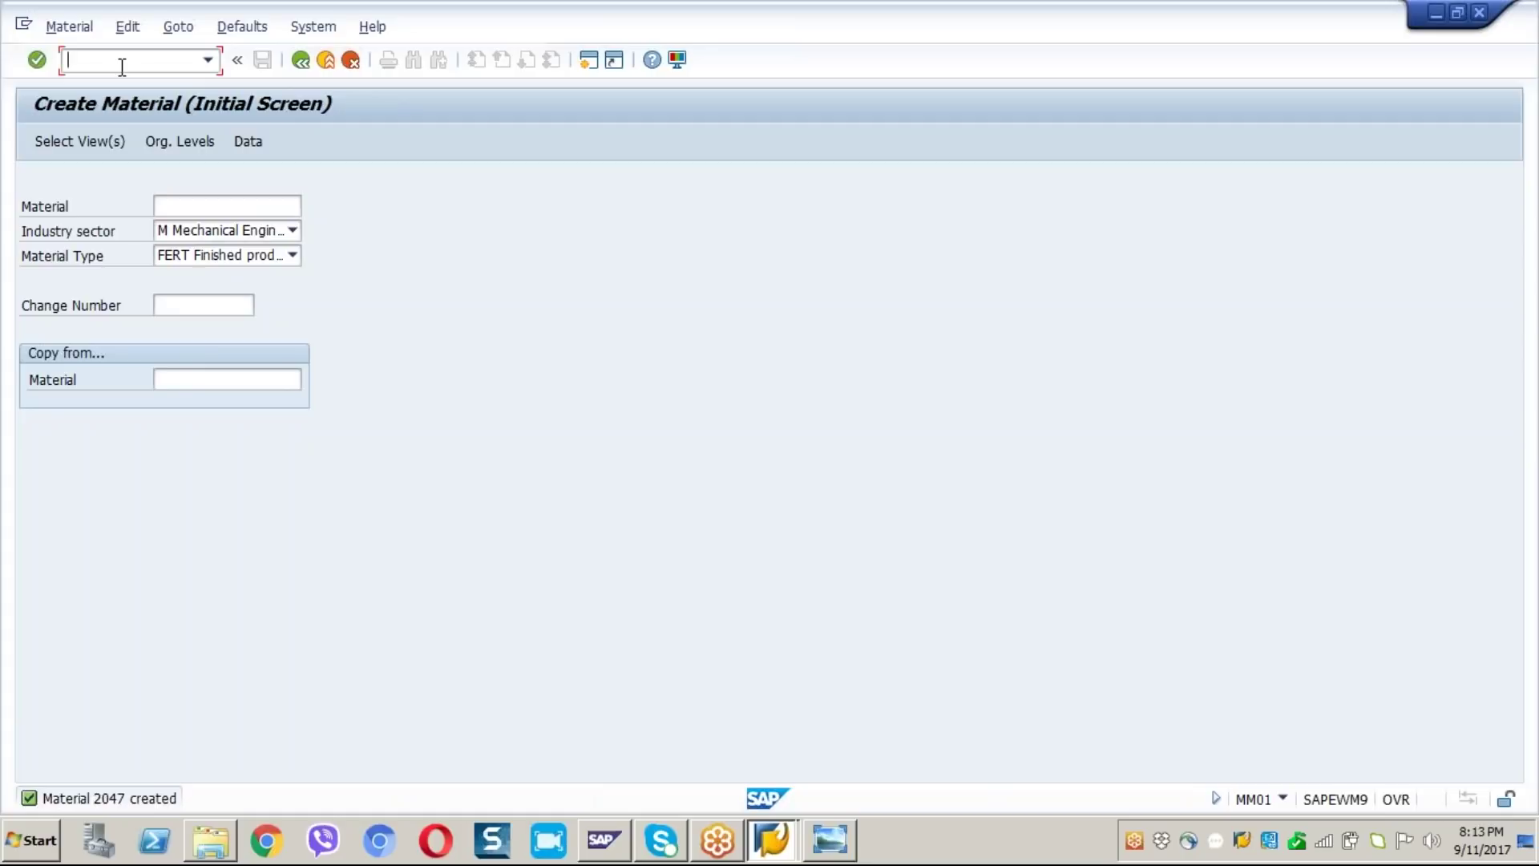
text(/nme11)
key(Return)
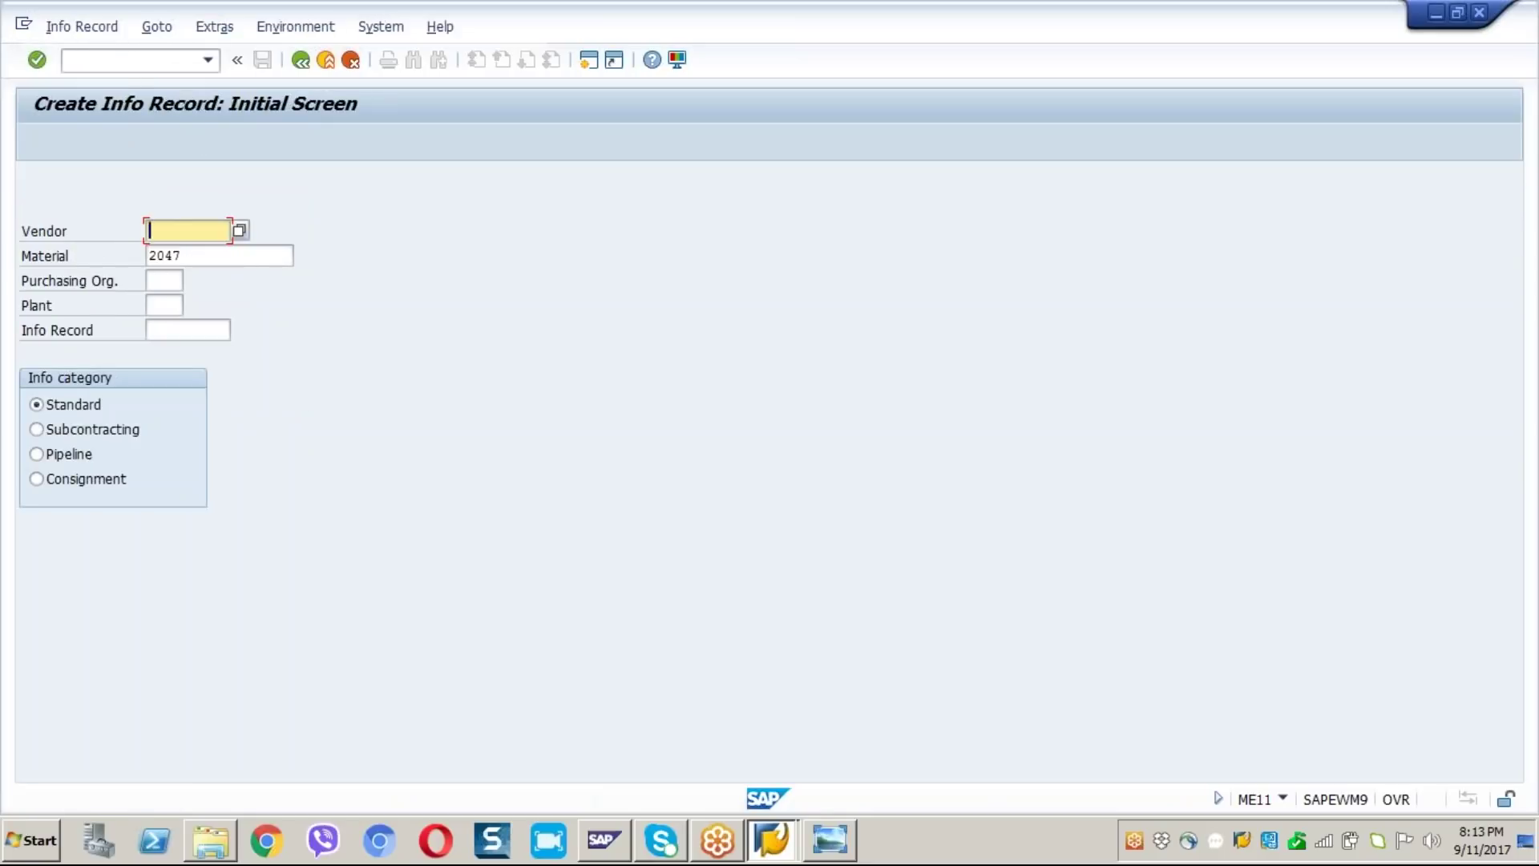
text(4)
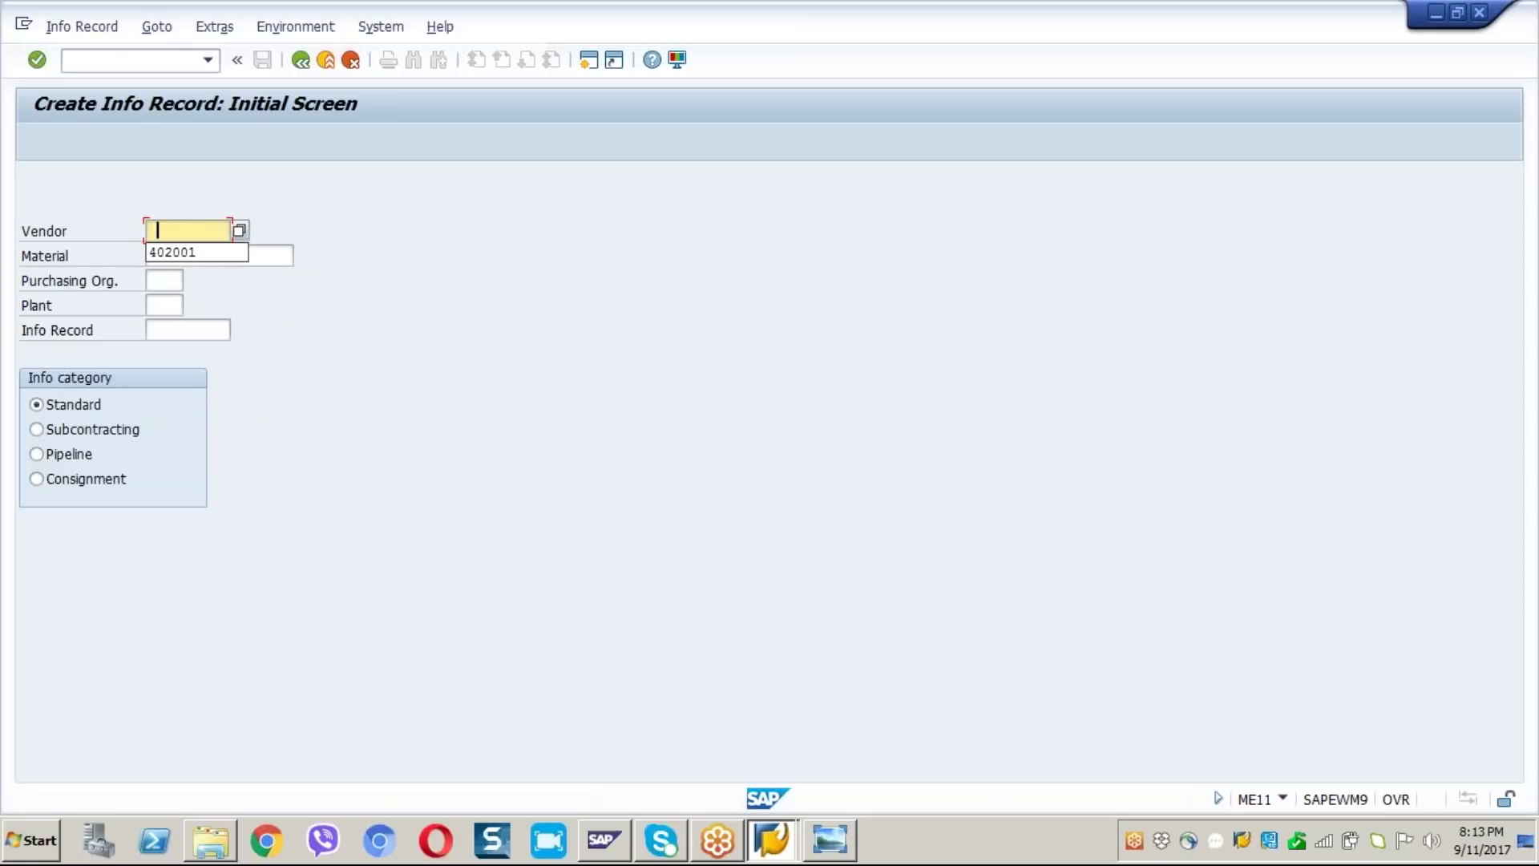
click(195, 253)
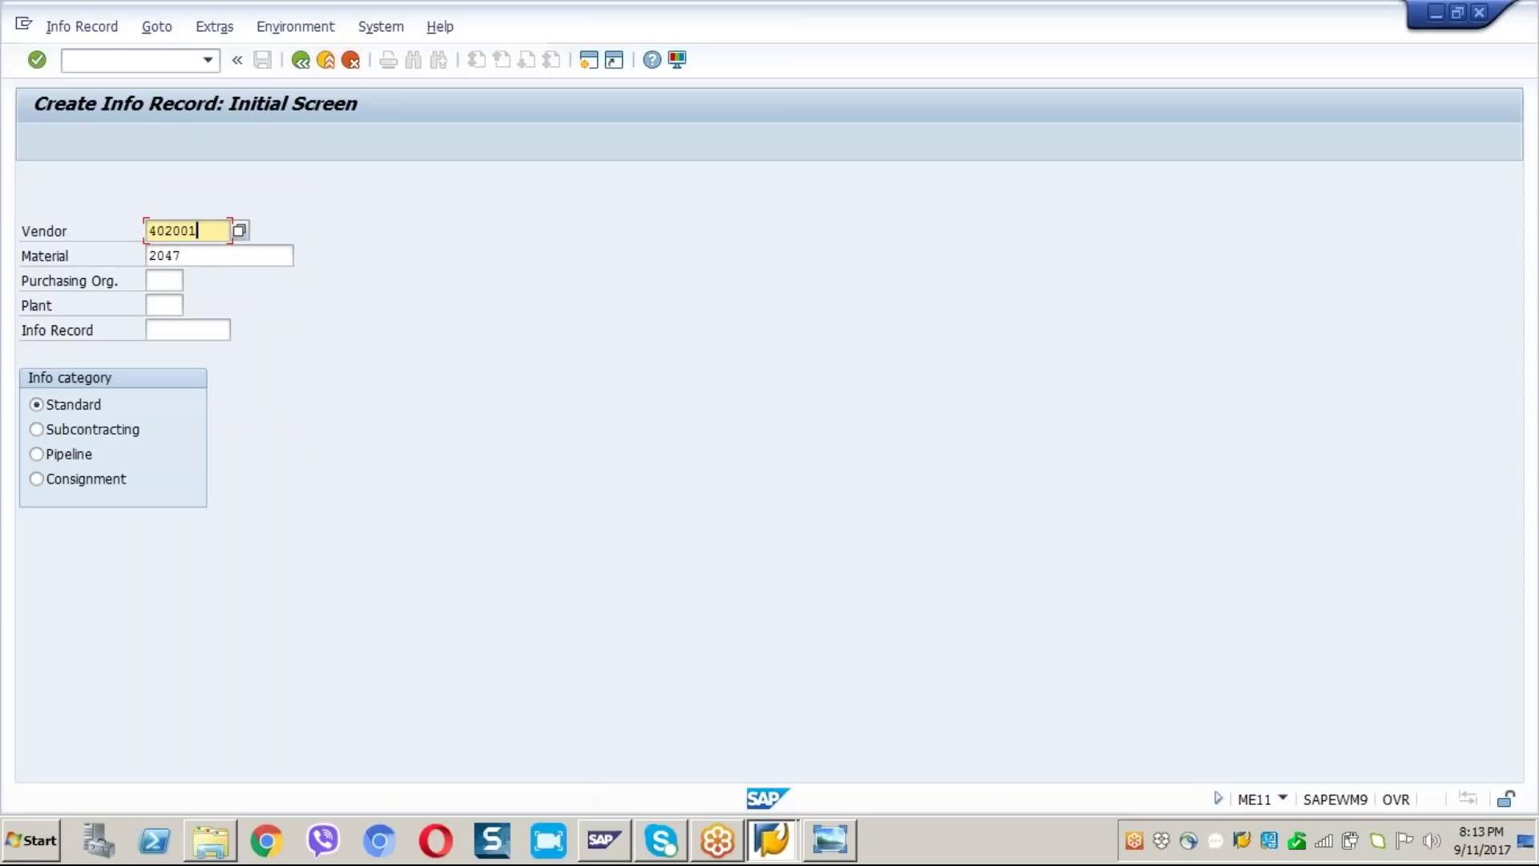
key(BackSpace)
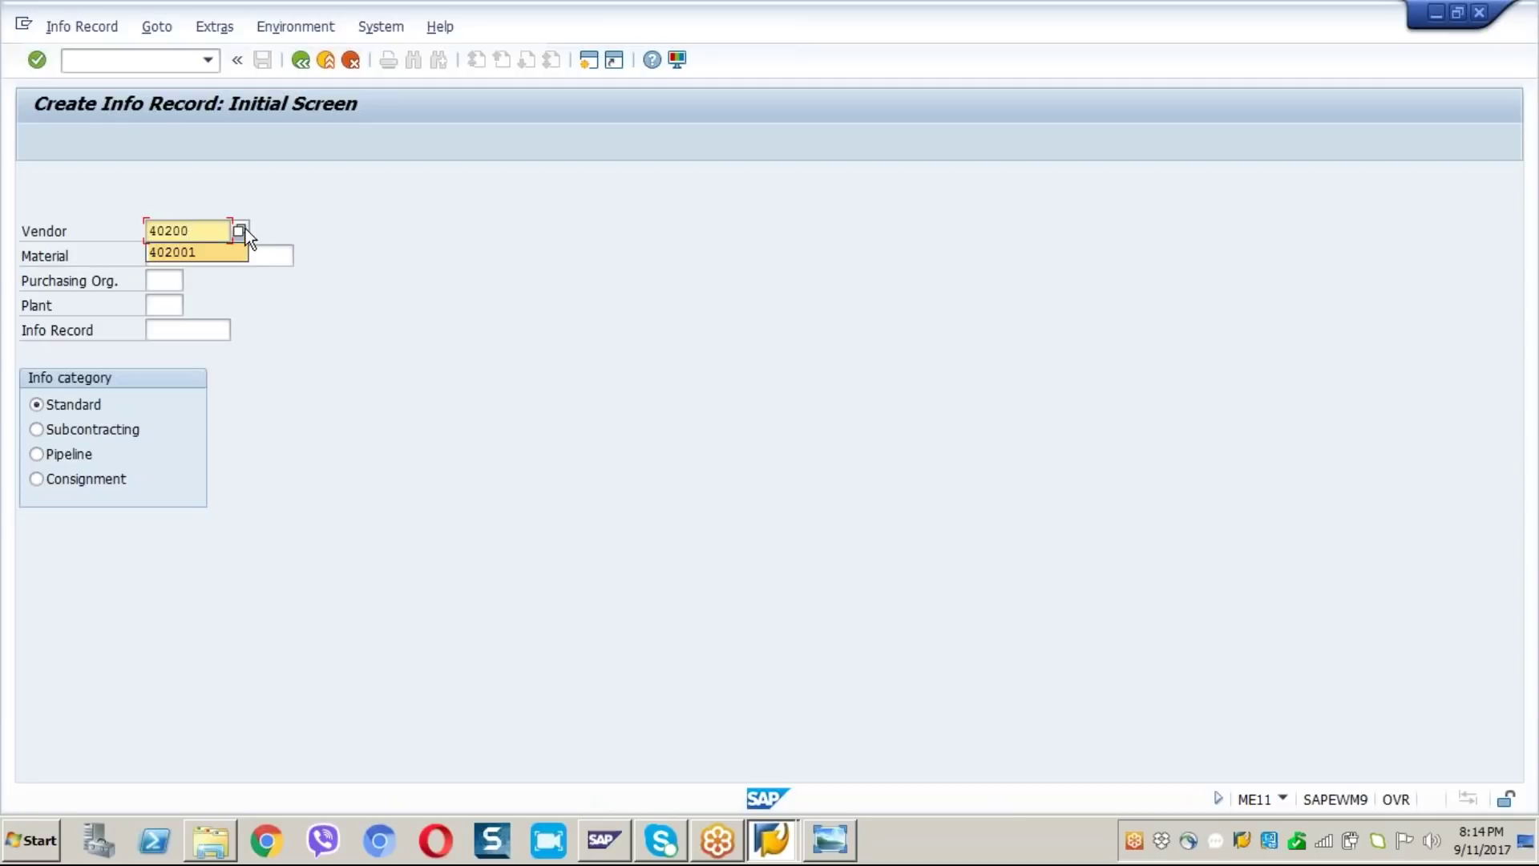
Step: Open the vendor account number search and look for the vendor by its search term
key(Return)
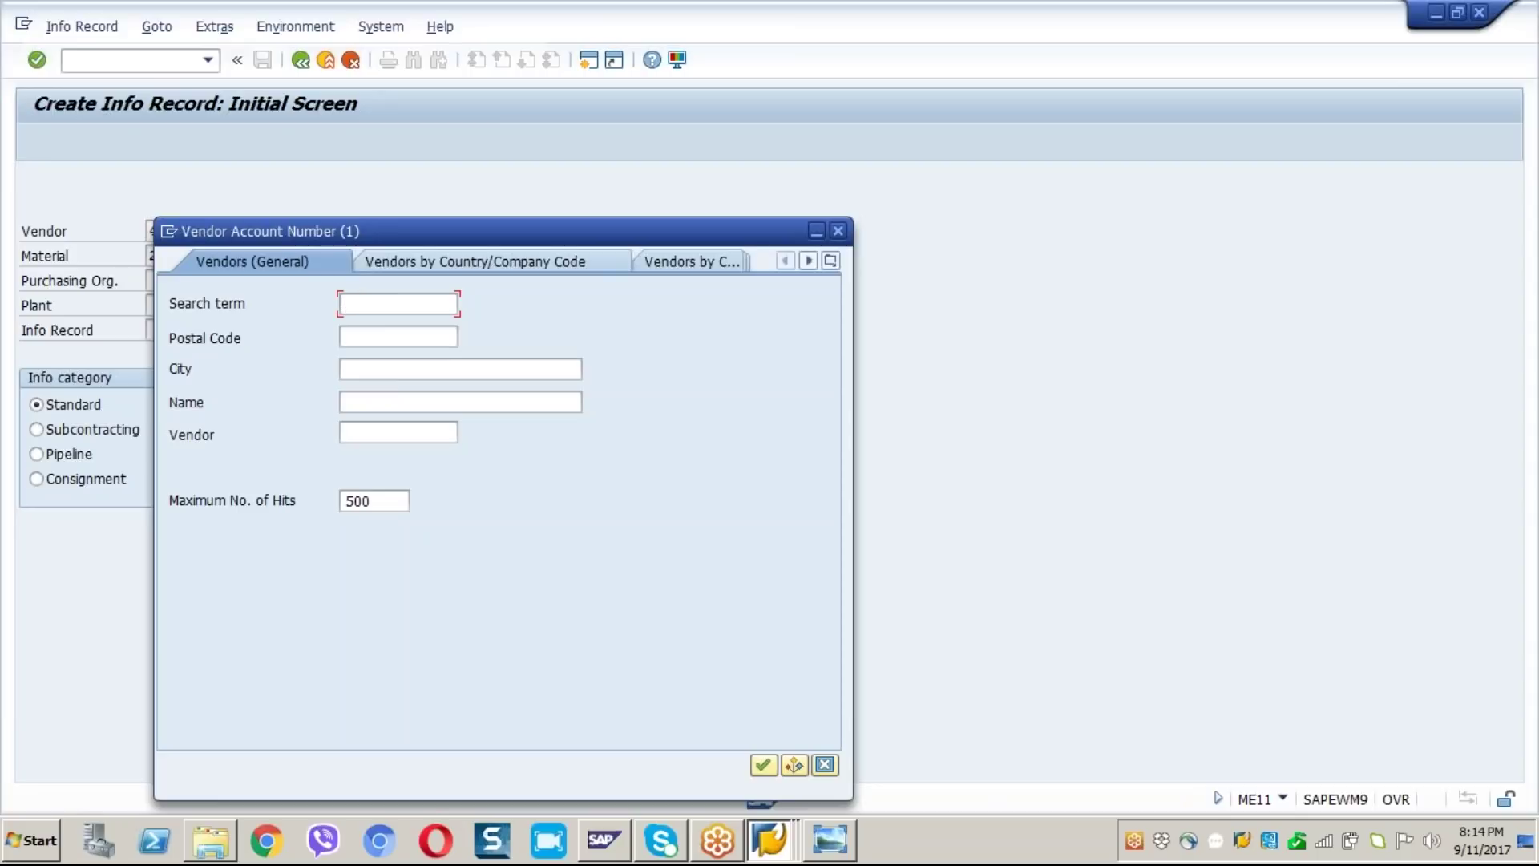
text(Gautam)
key(Return)
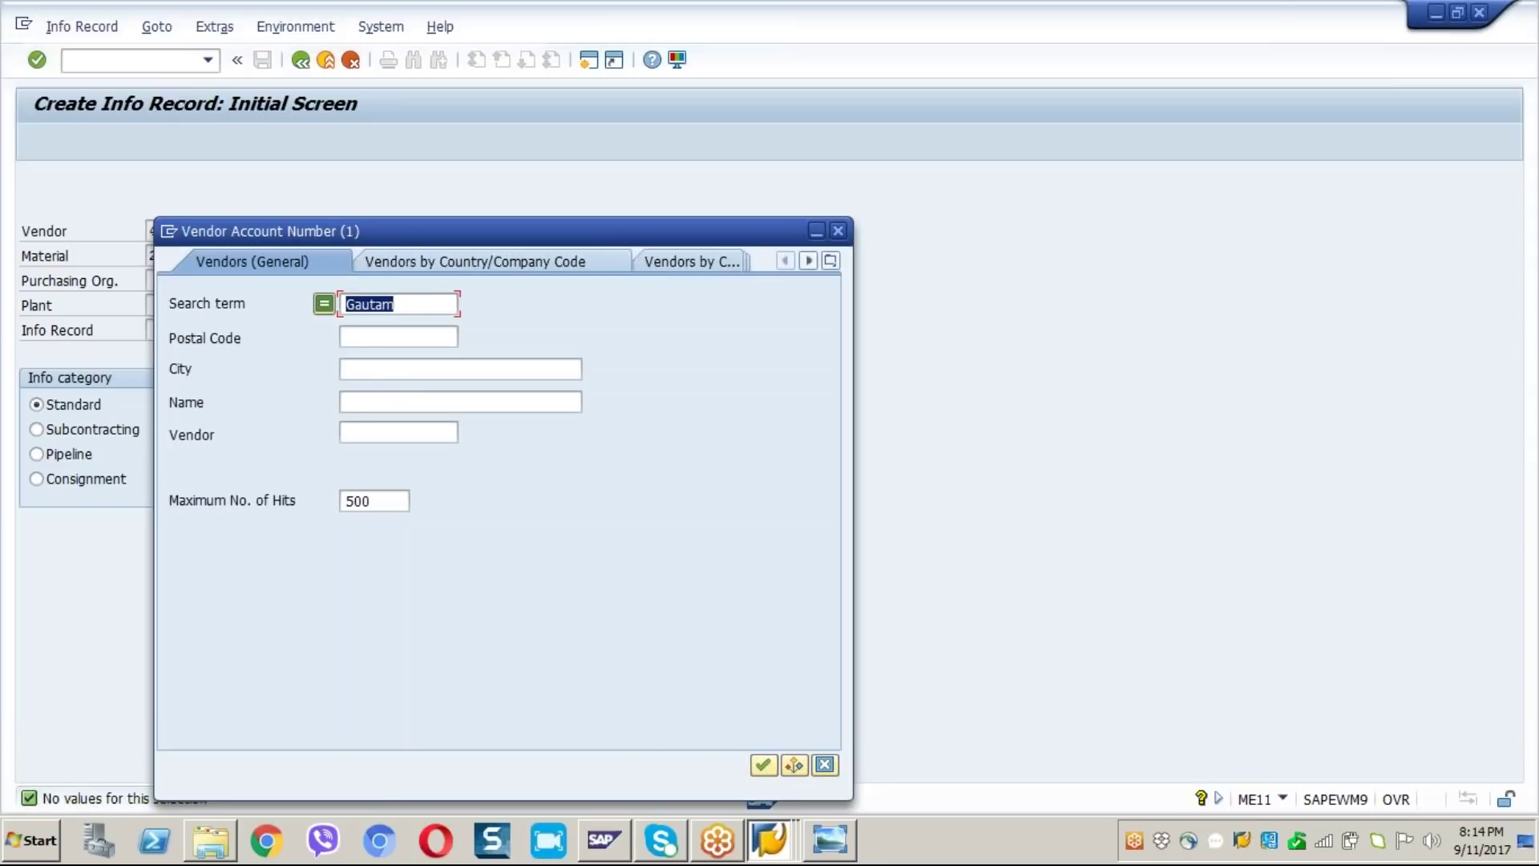
key(BackSpace)
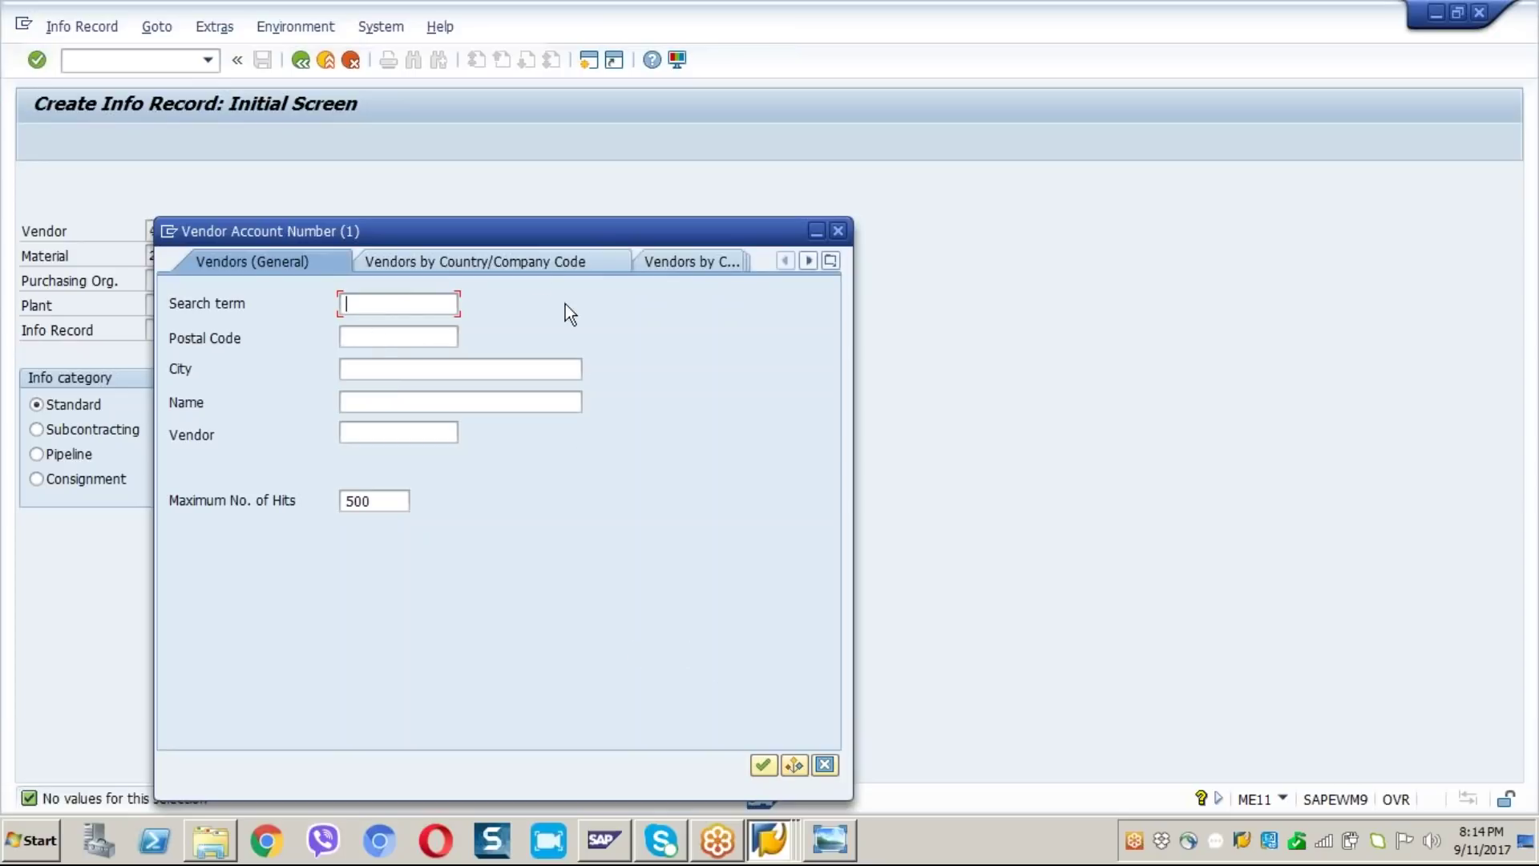
Step: Search vendors by company code GA11 and choose MODI Consultants as the info record's vendor
click(512, 259)
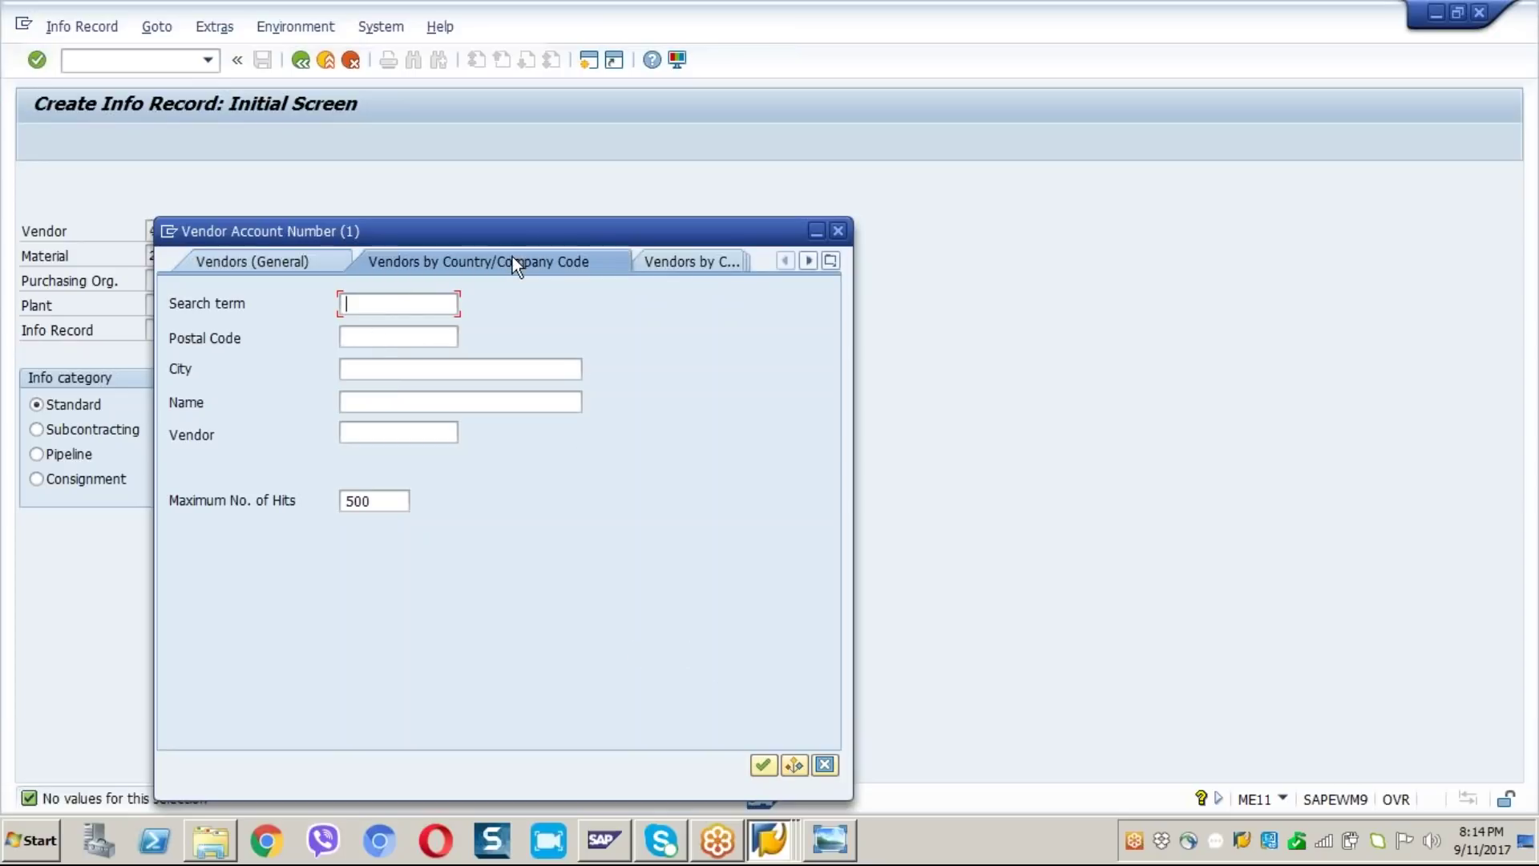
click(691, 261)
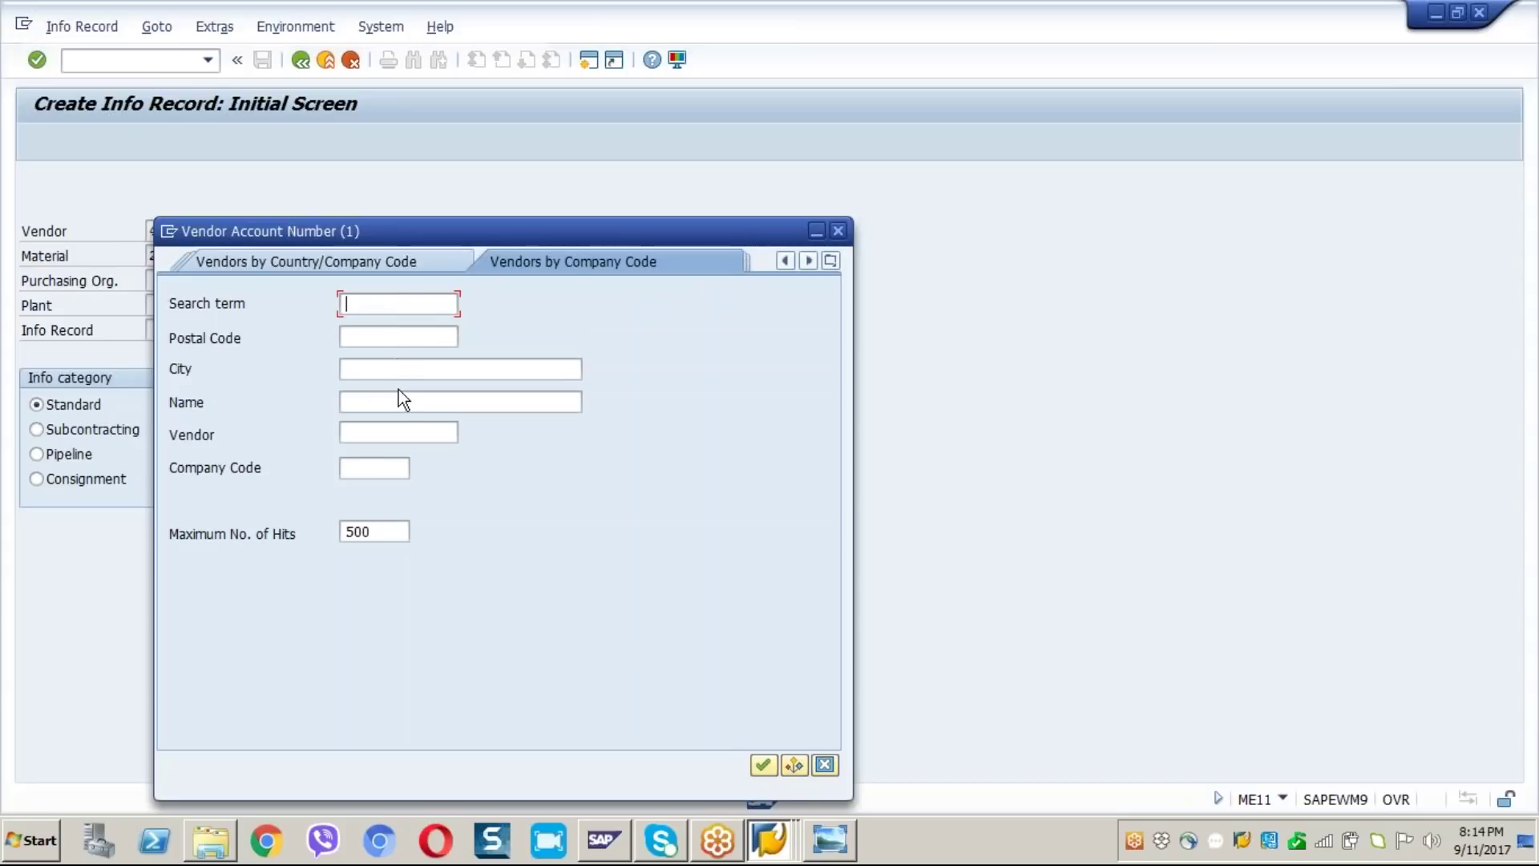
click(366, 468)
text(ga11)
key(Return)
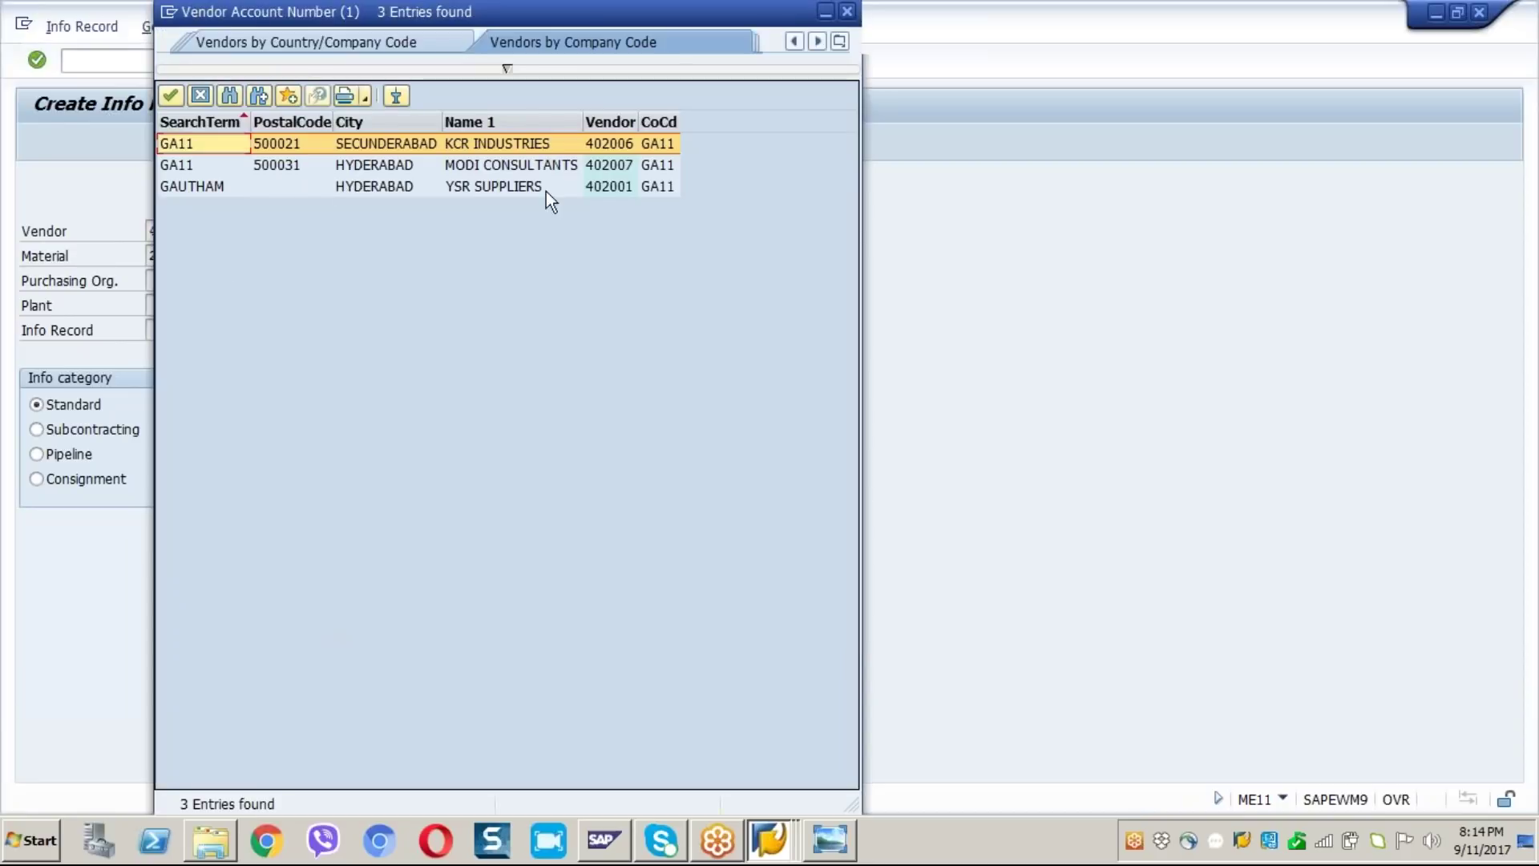
double_click(612, 166)
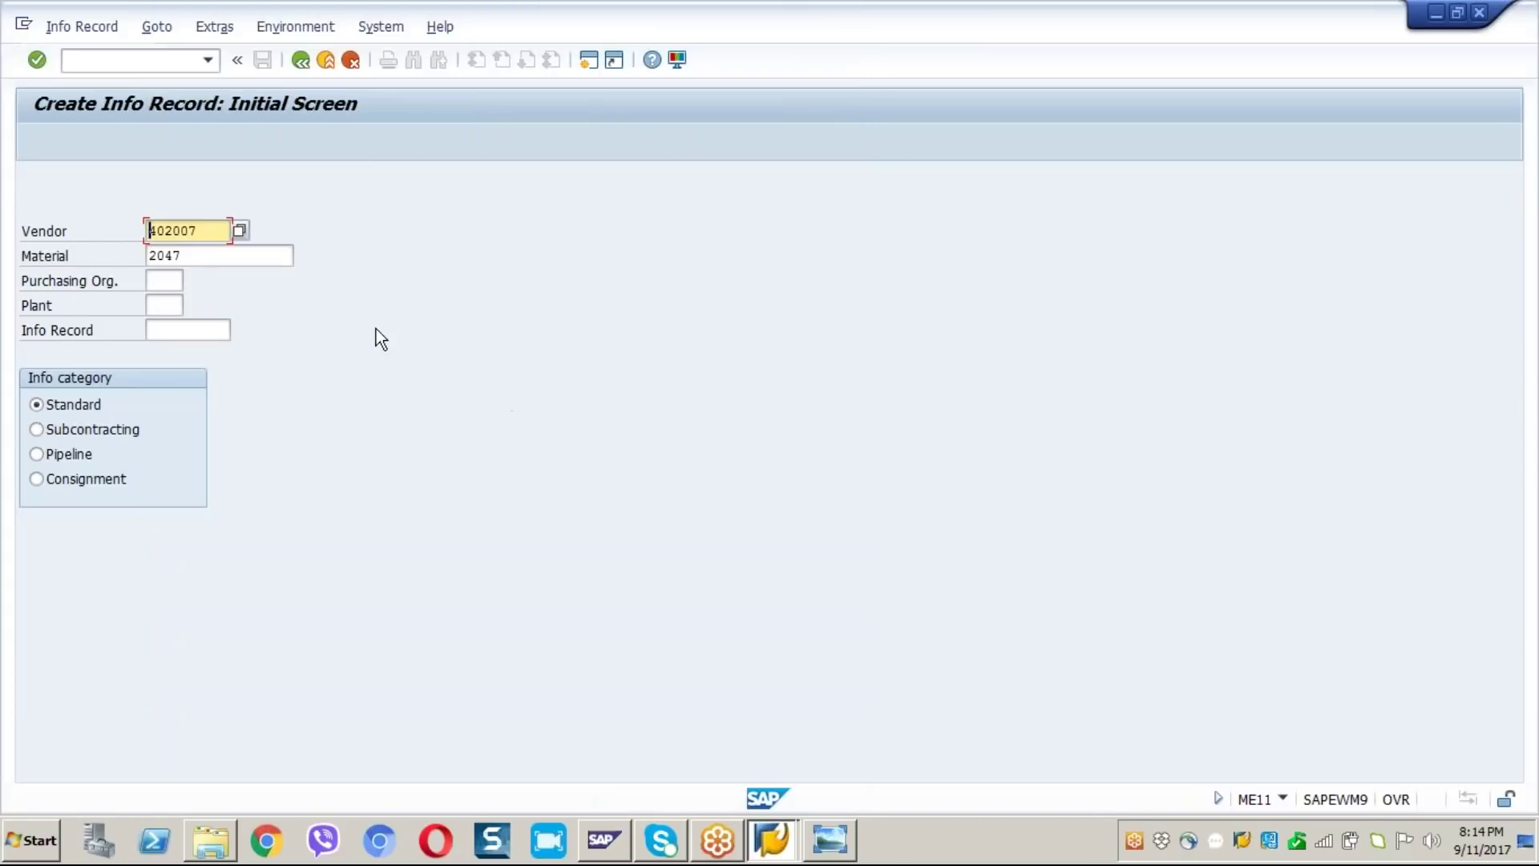
Step: Choose purchasing organization GASP (STD PUR ORG GA11) for the info record from the possible entries
click(161, 280)
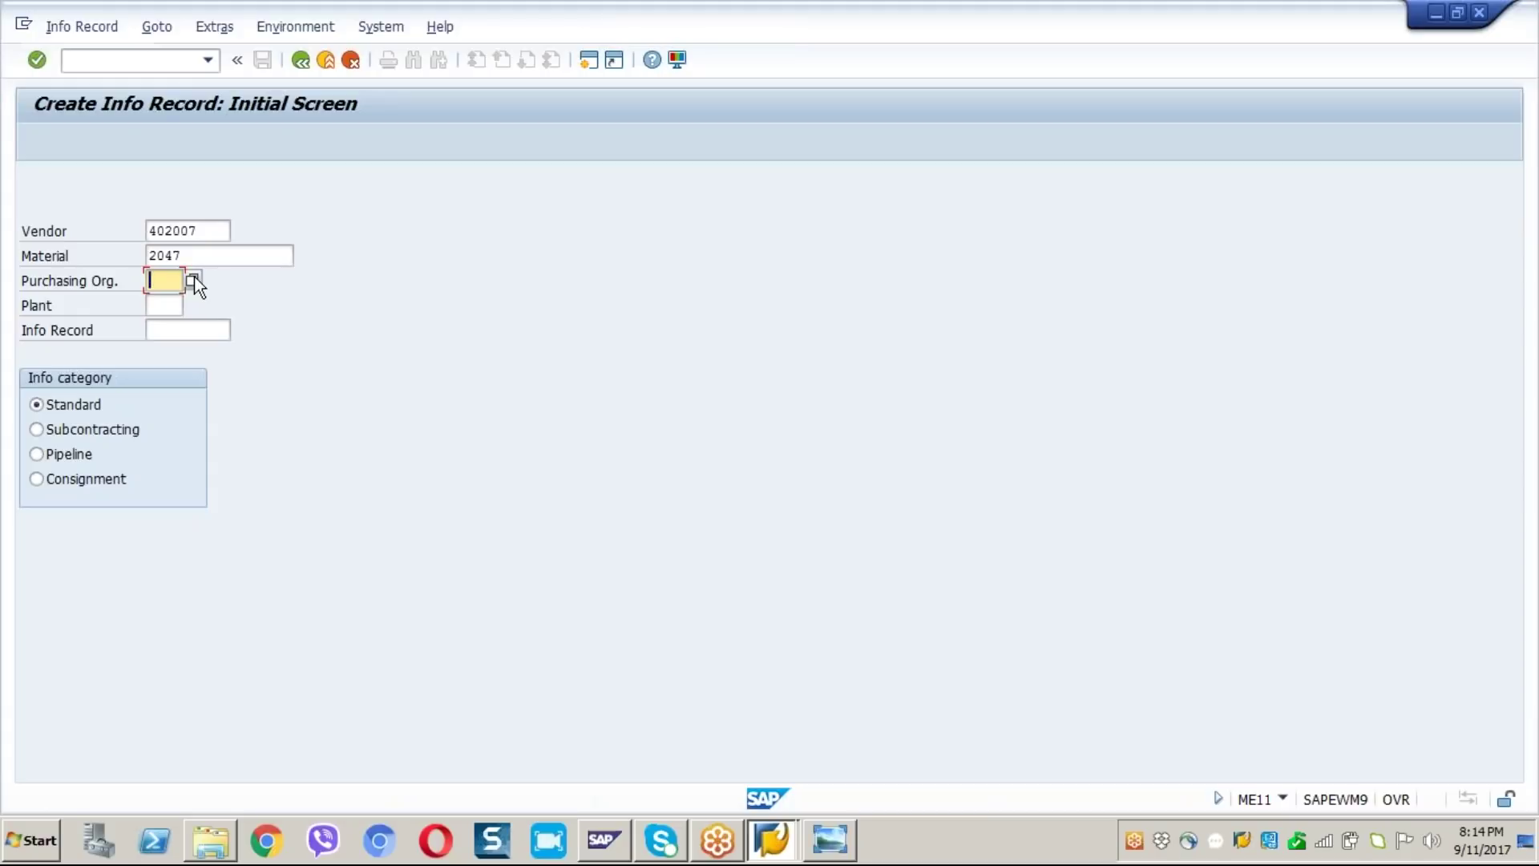
click(194, 279)
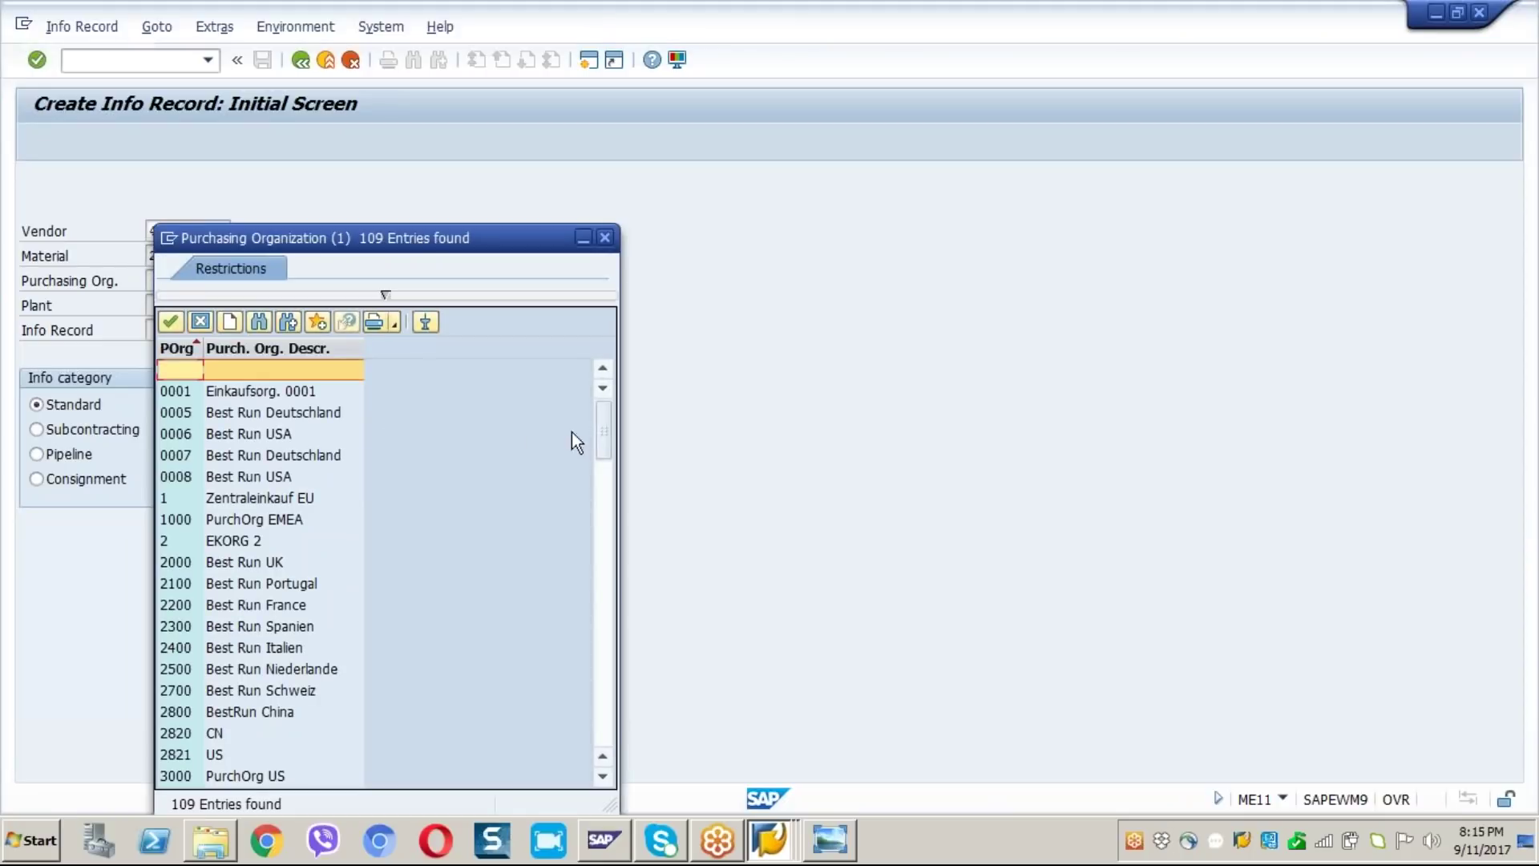
drag(603, 433, 632, 689)
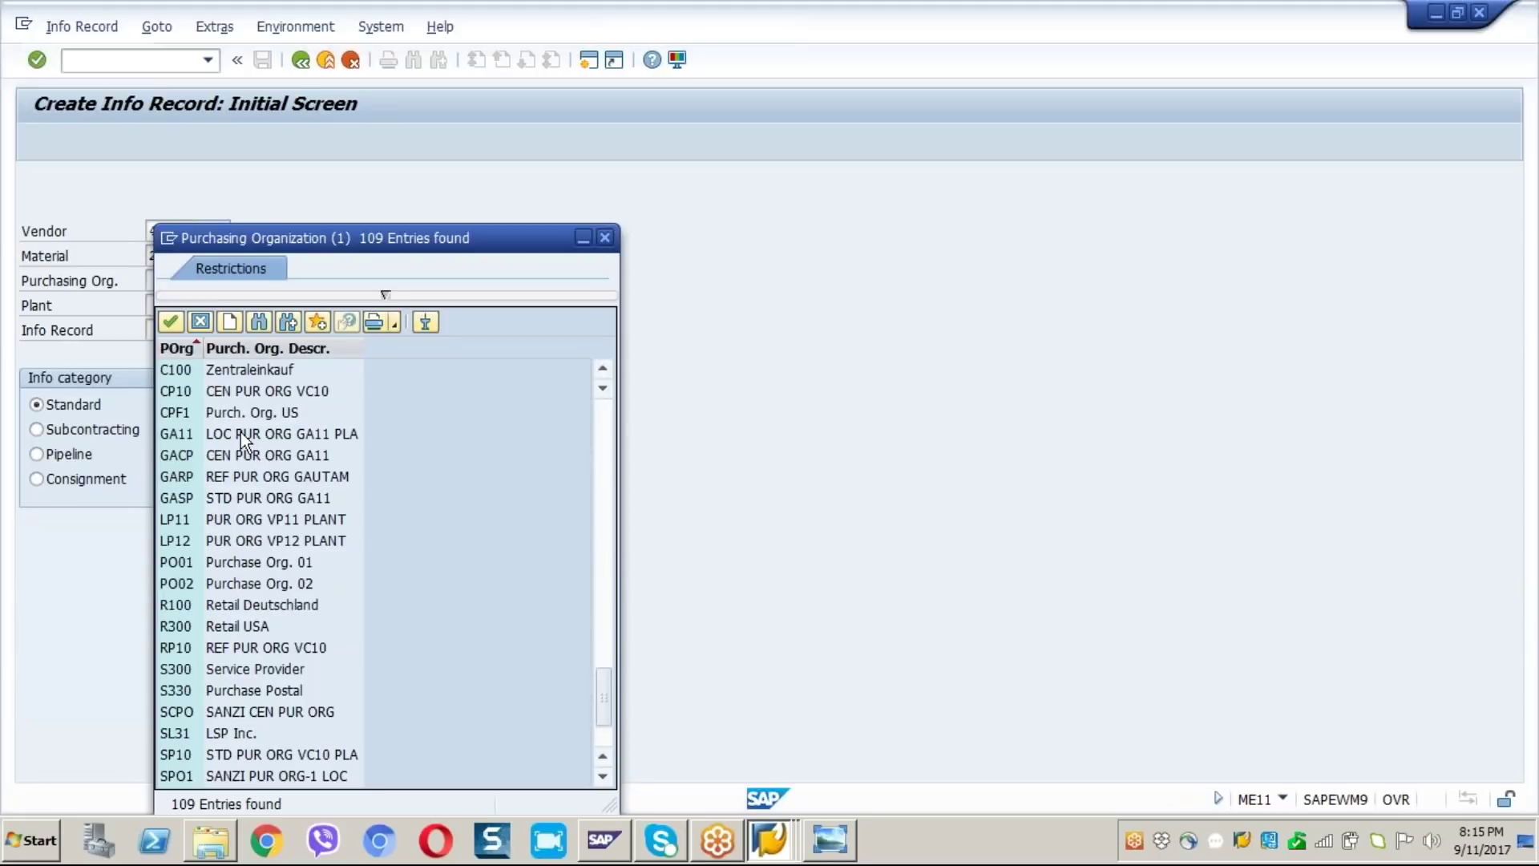
double_click(255, 505)
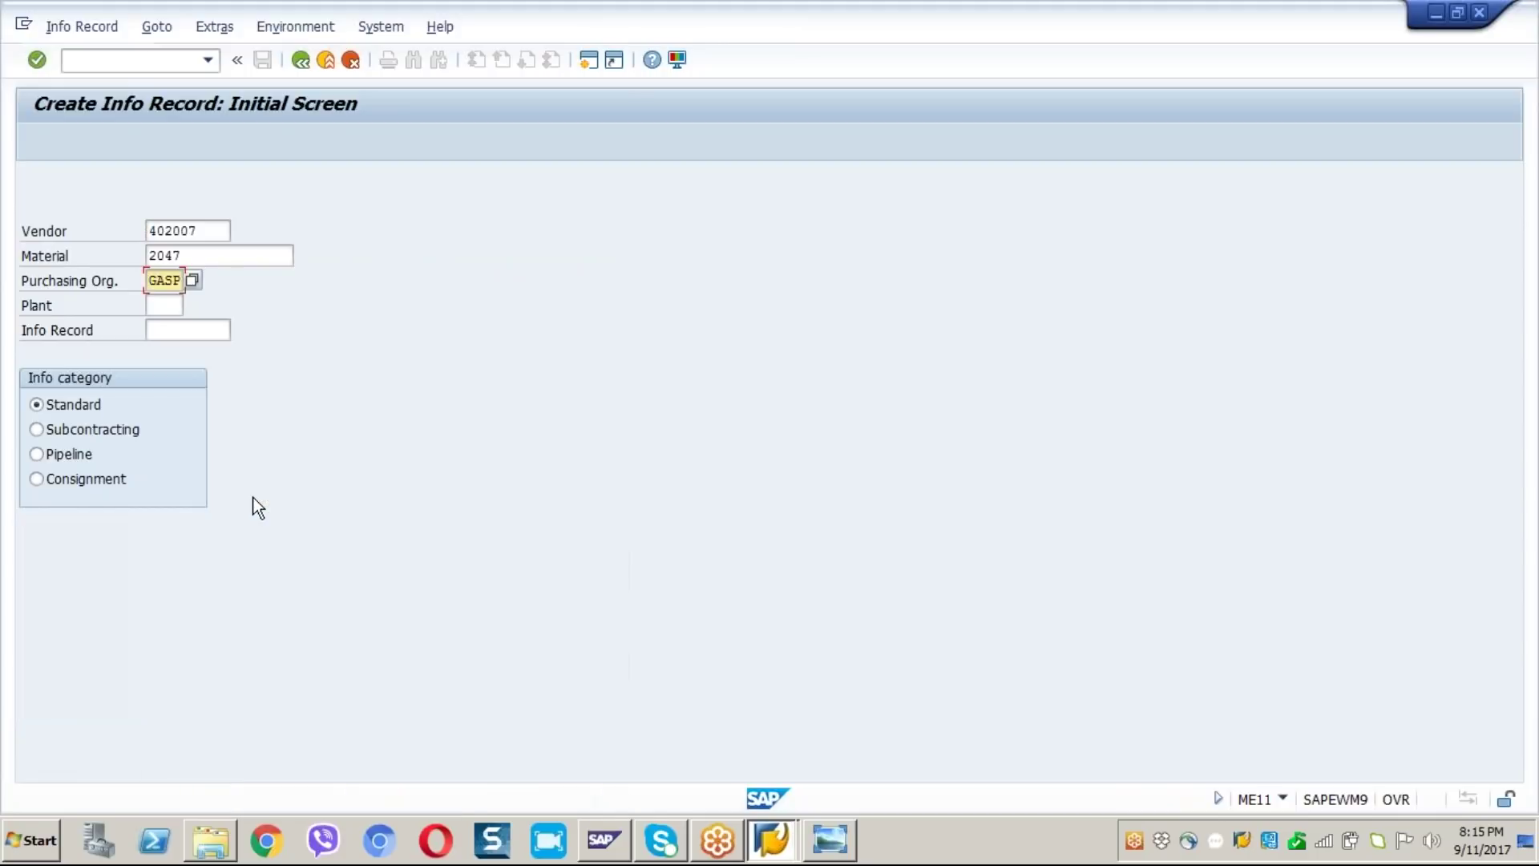
Step: Set the info record's plant to GA11, choose the Subcontracting info category, and submit the initial data
click(167, 308)
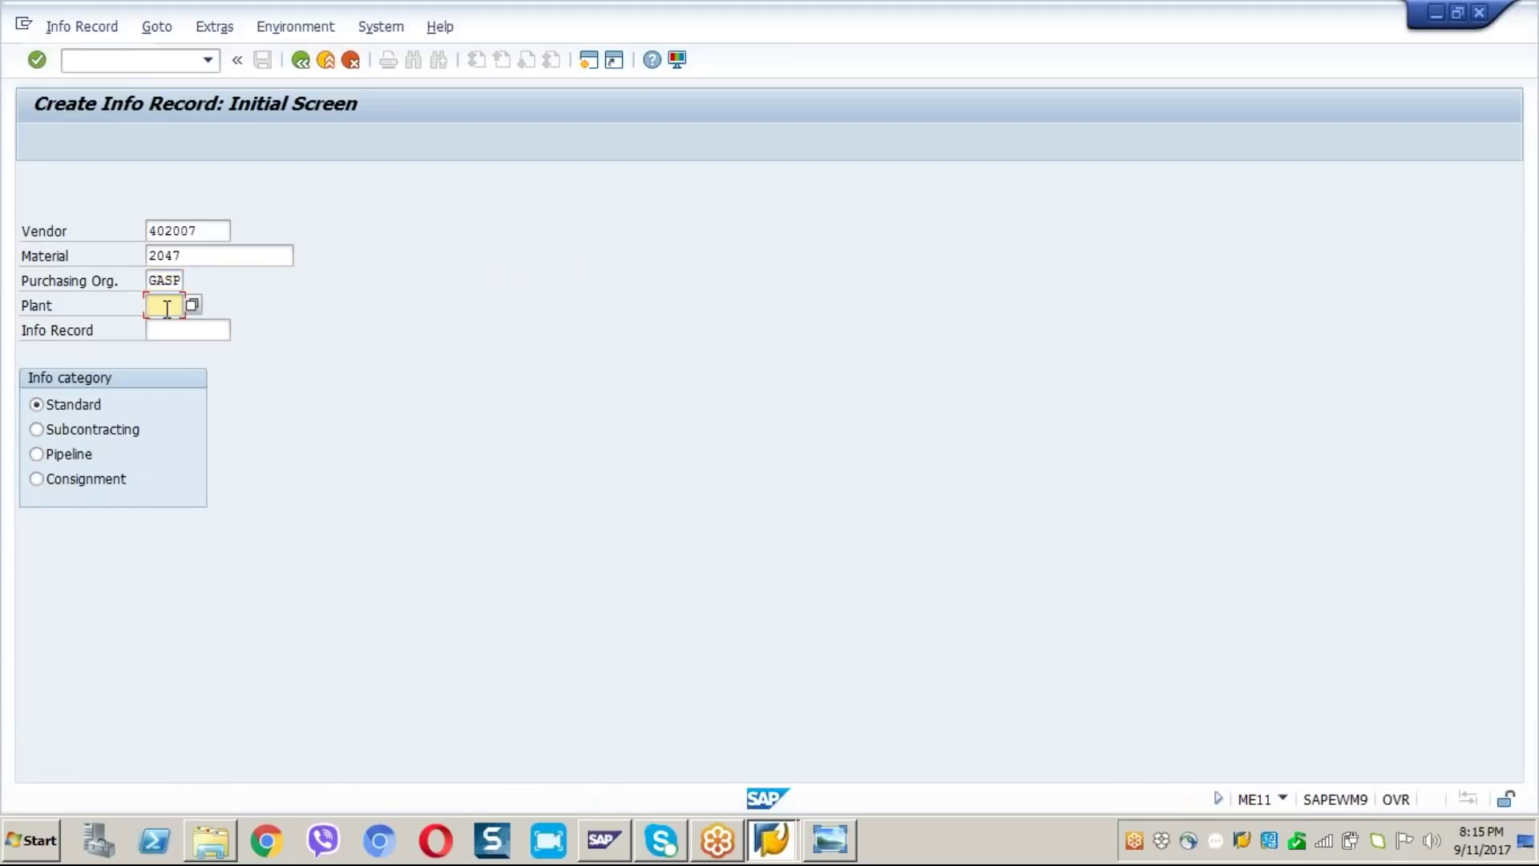
text(ga11)
click(58, 421)
key(Return)
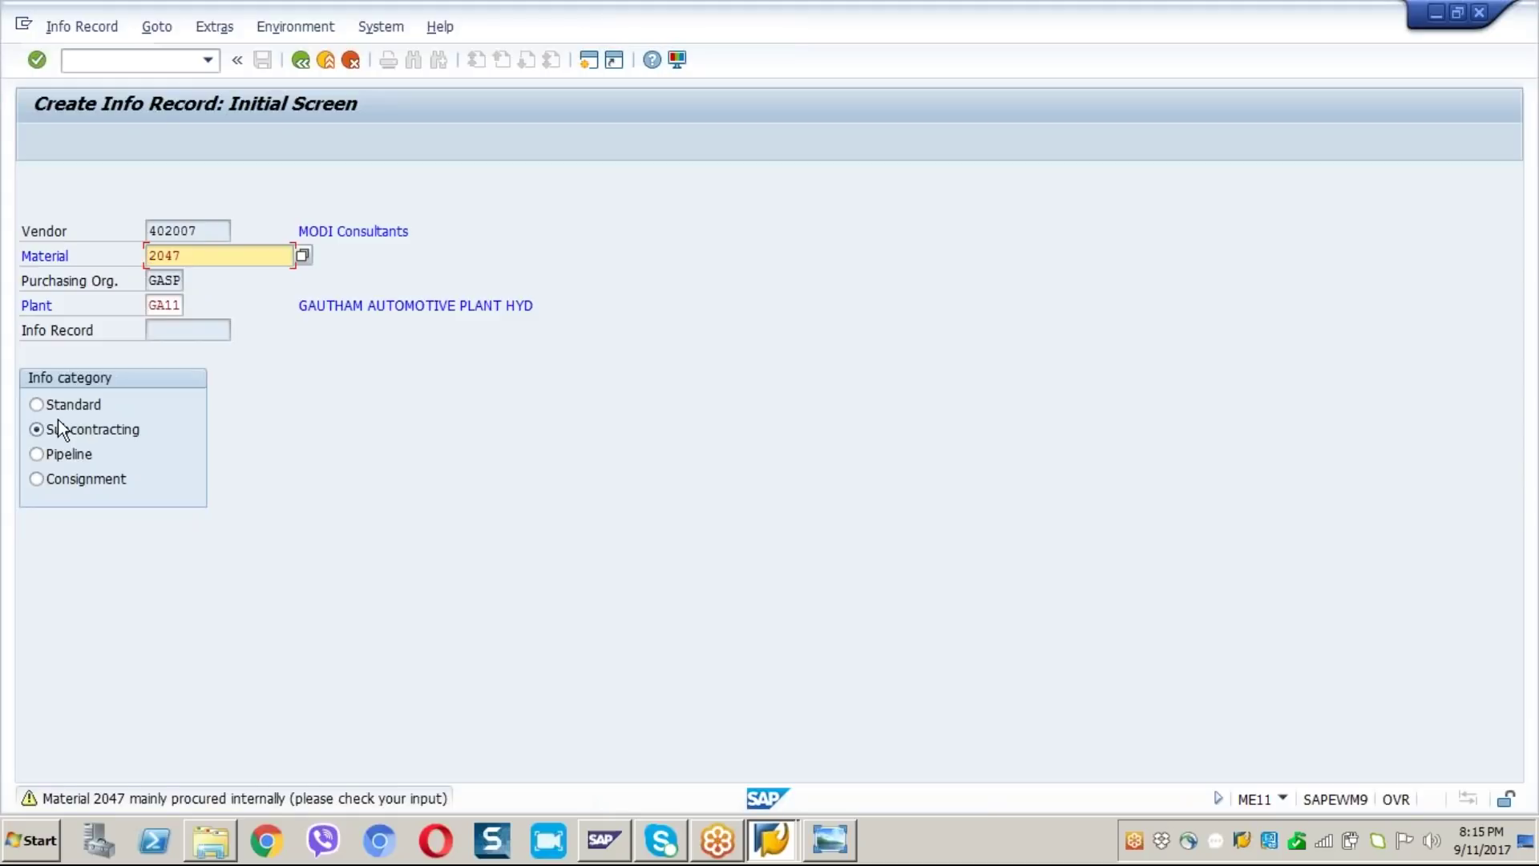
key(Return)
key(Return)
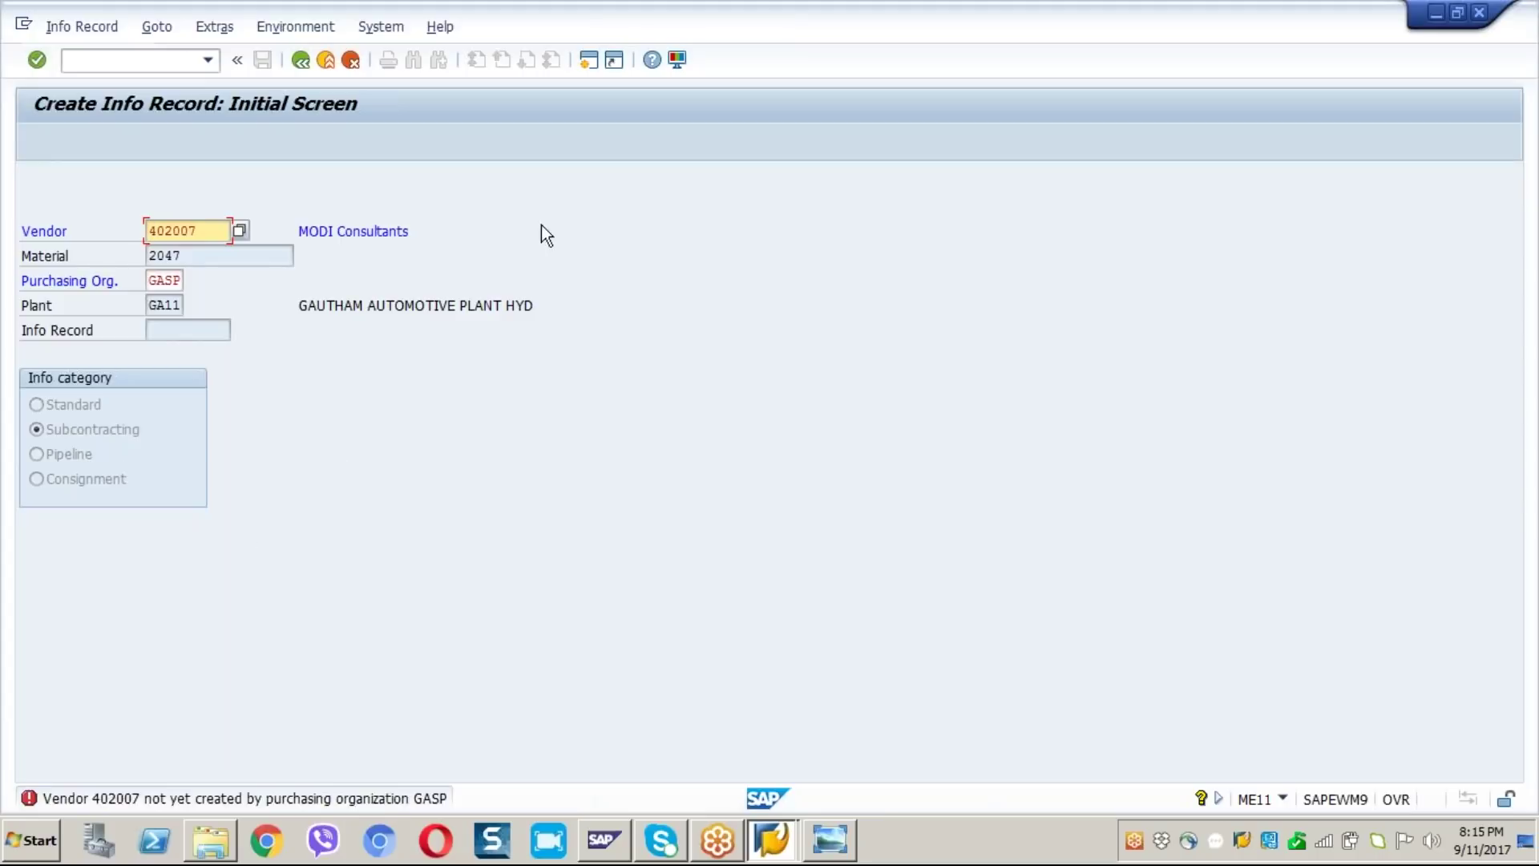
Step: Open a new session and start creating a vendor with transaction xk01
click(588, 58)
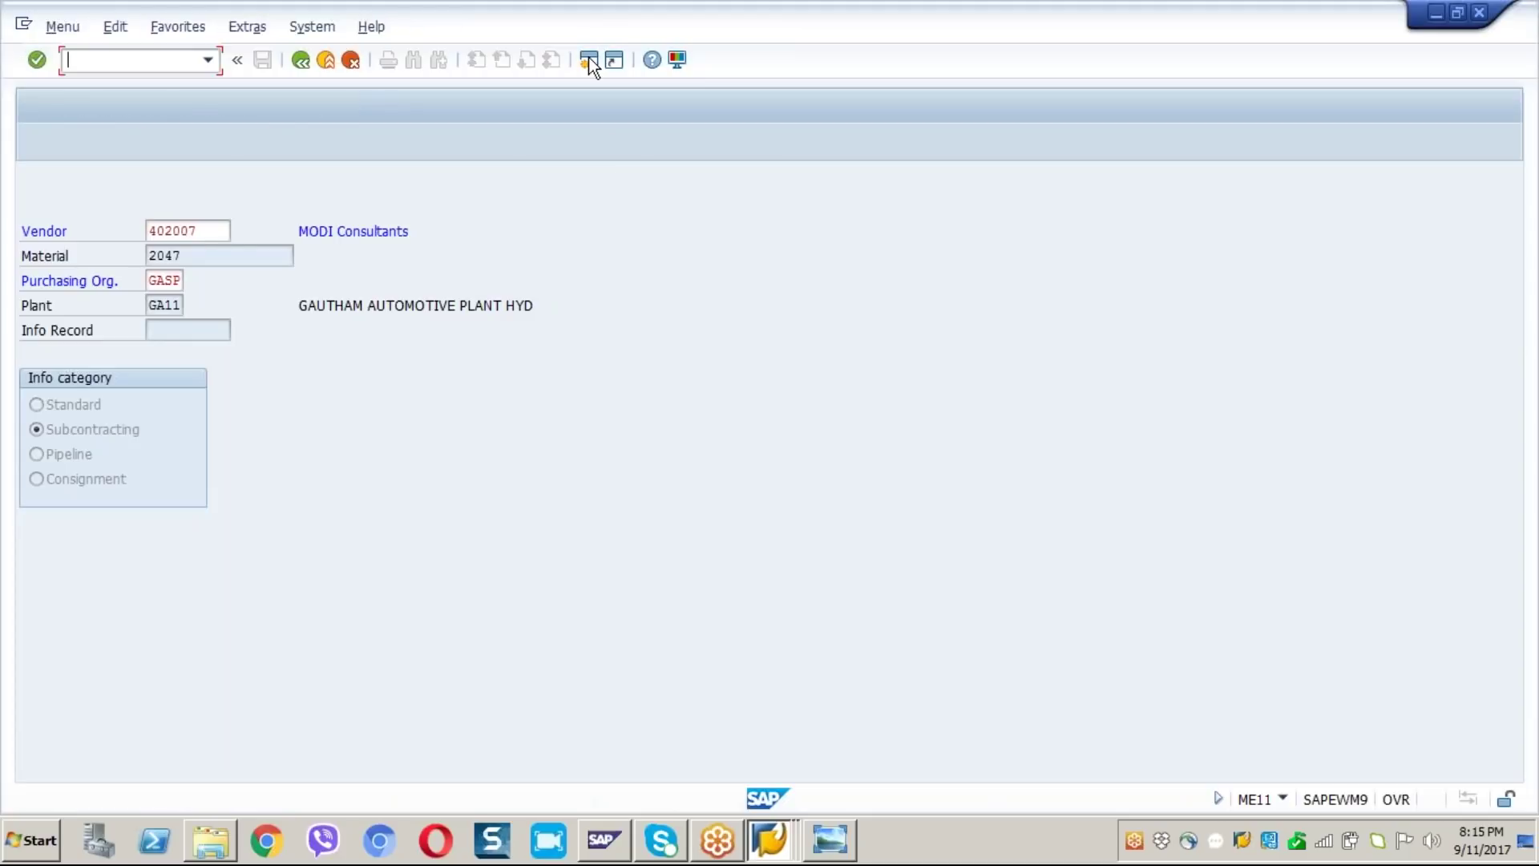
text(xk01)
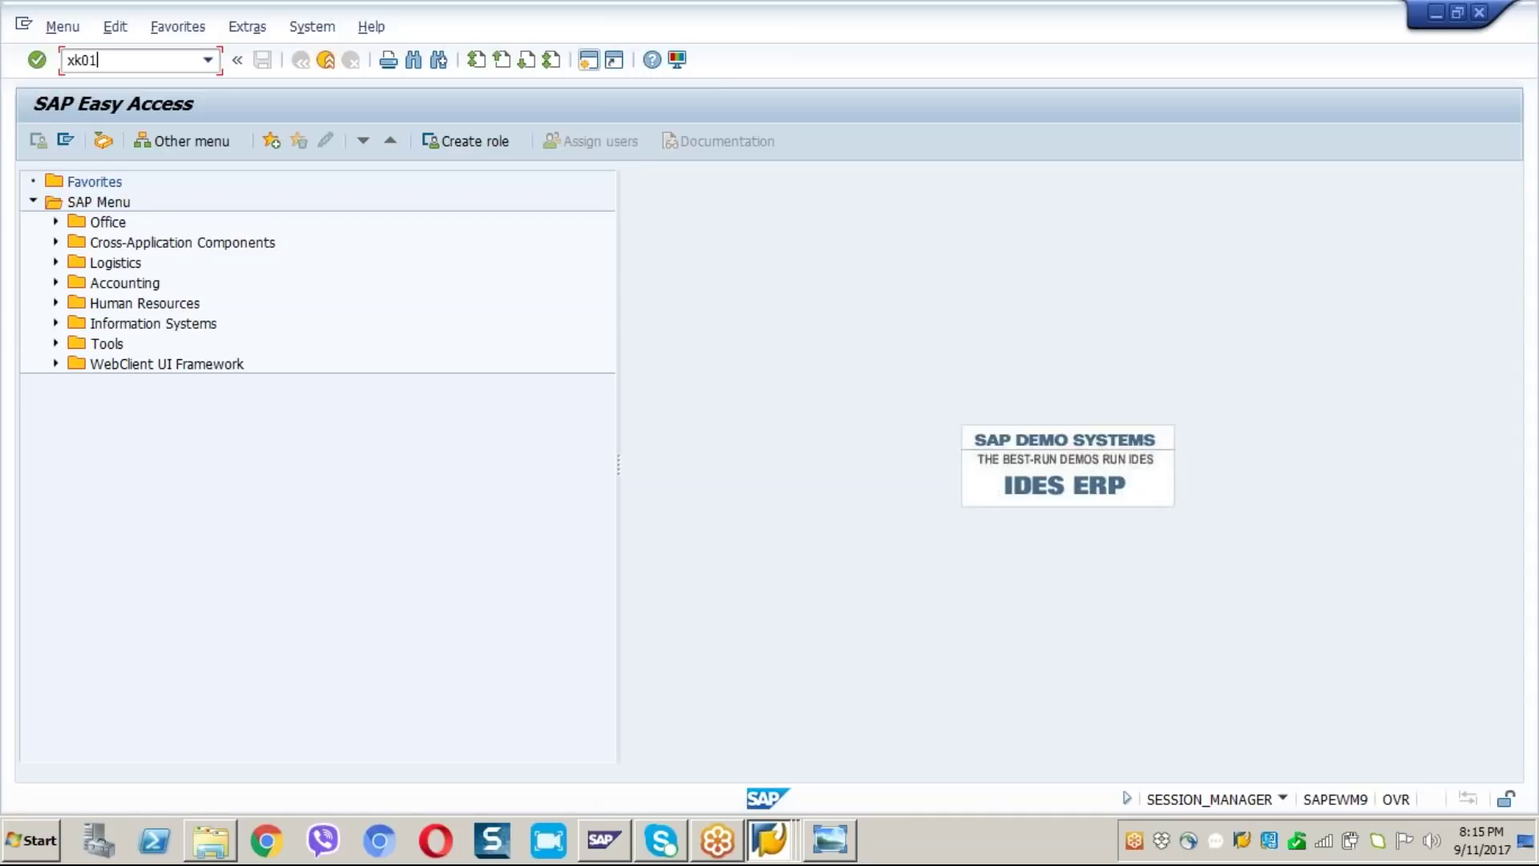
key(Return)
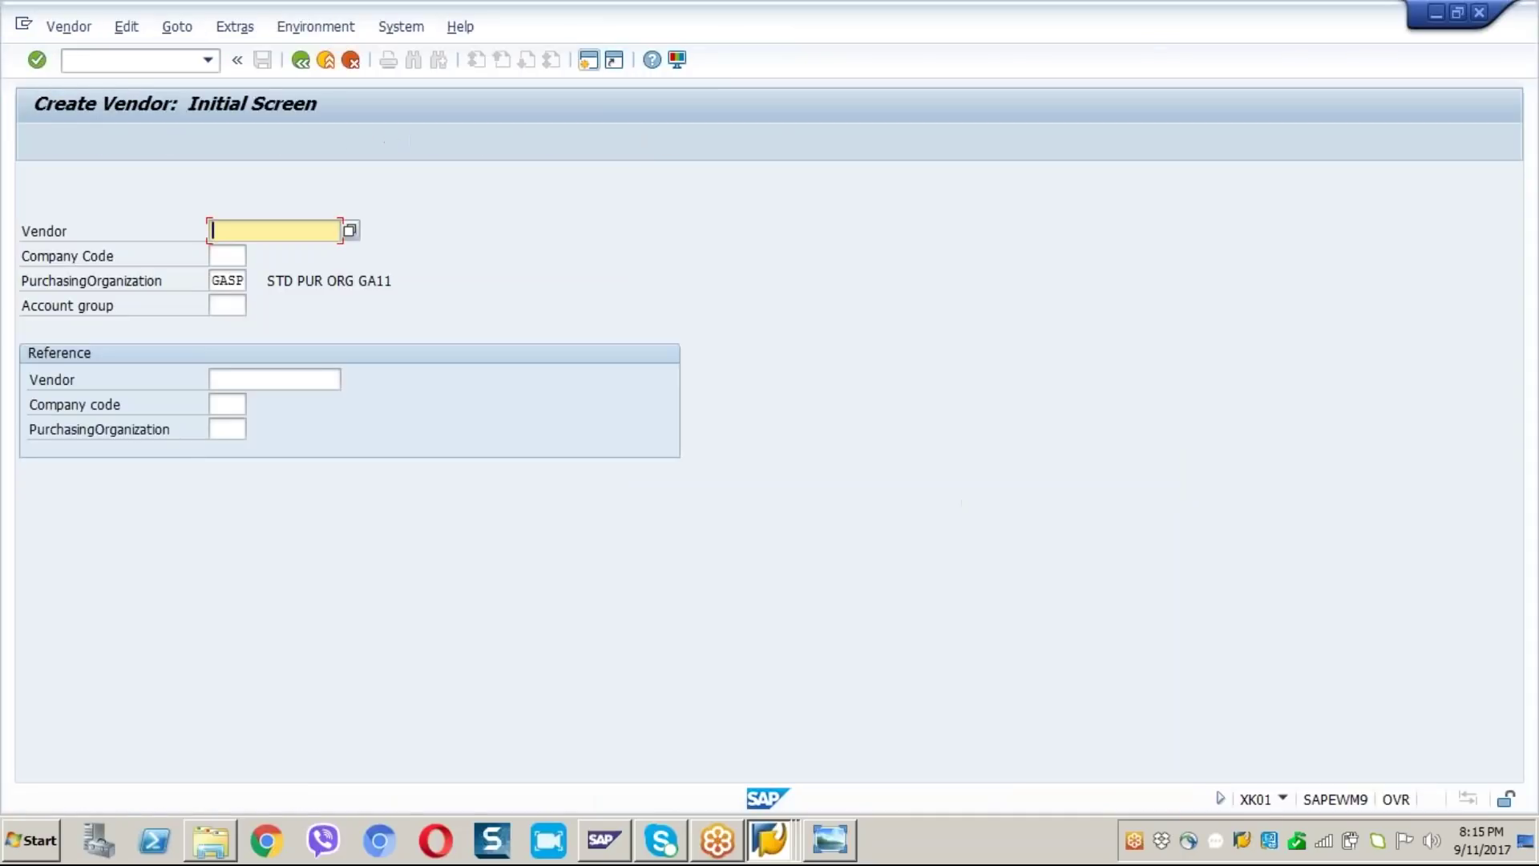
Step: Enter the info record's vendor number and company code GA11 with purchasing organization GASP, and continue to the vendor's purchasing data
key(alt+Tab)
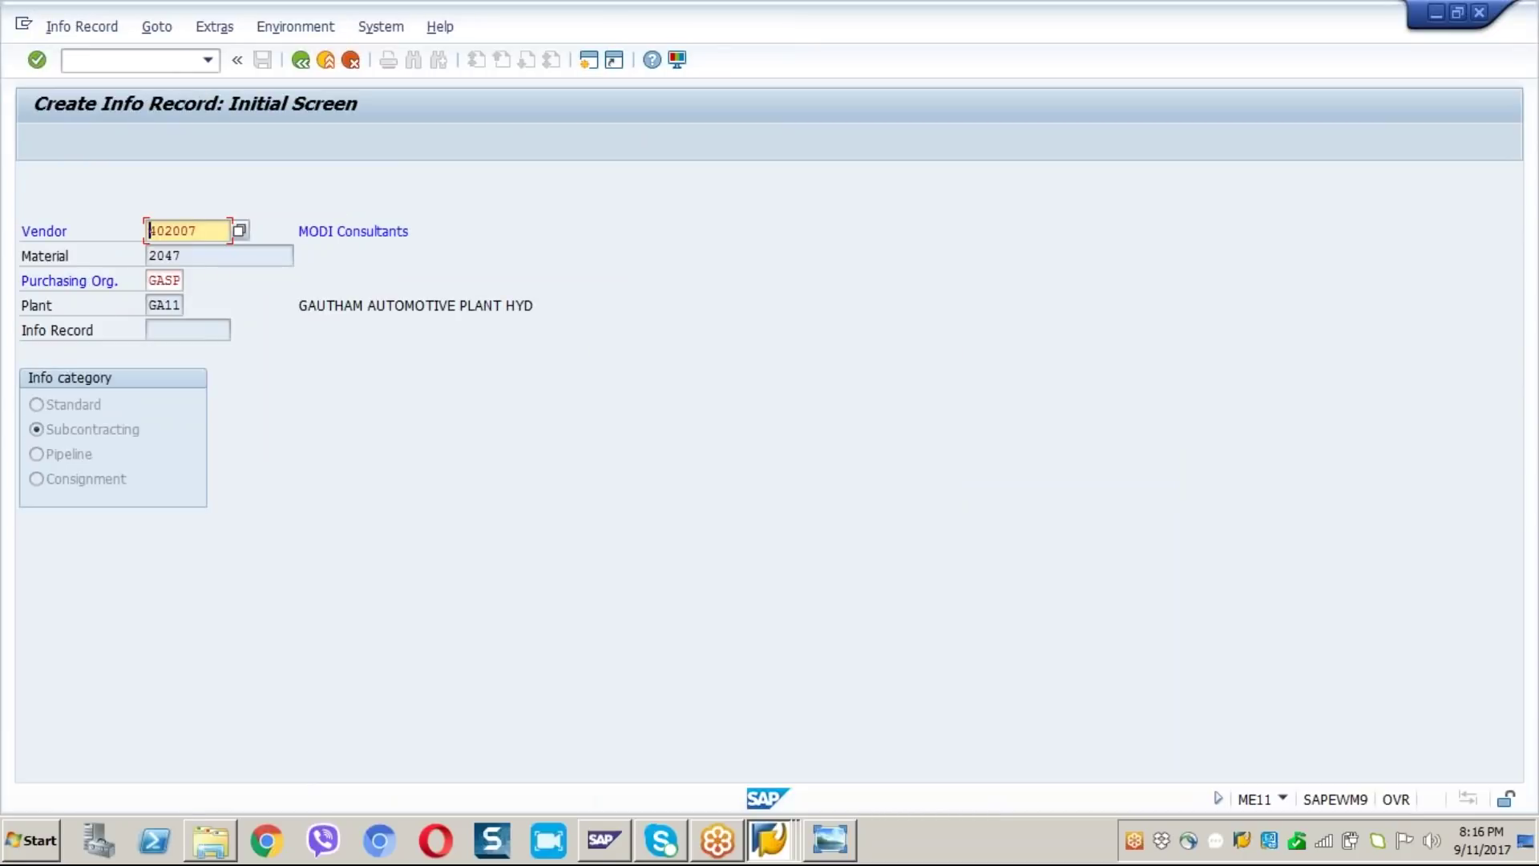
key(alt+Tab)
text(402007)
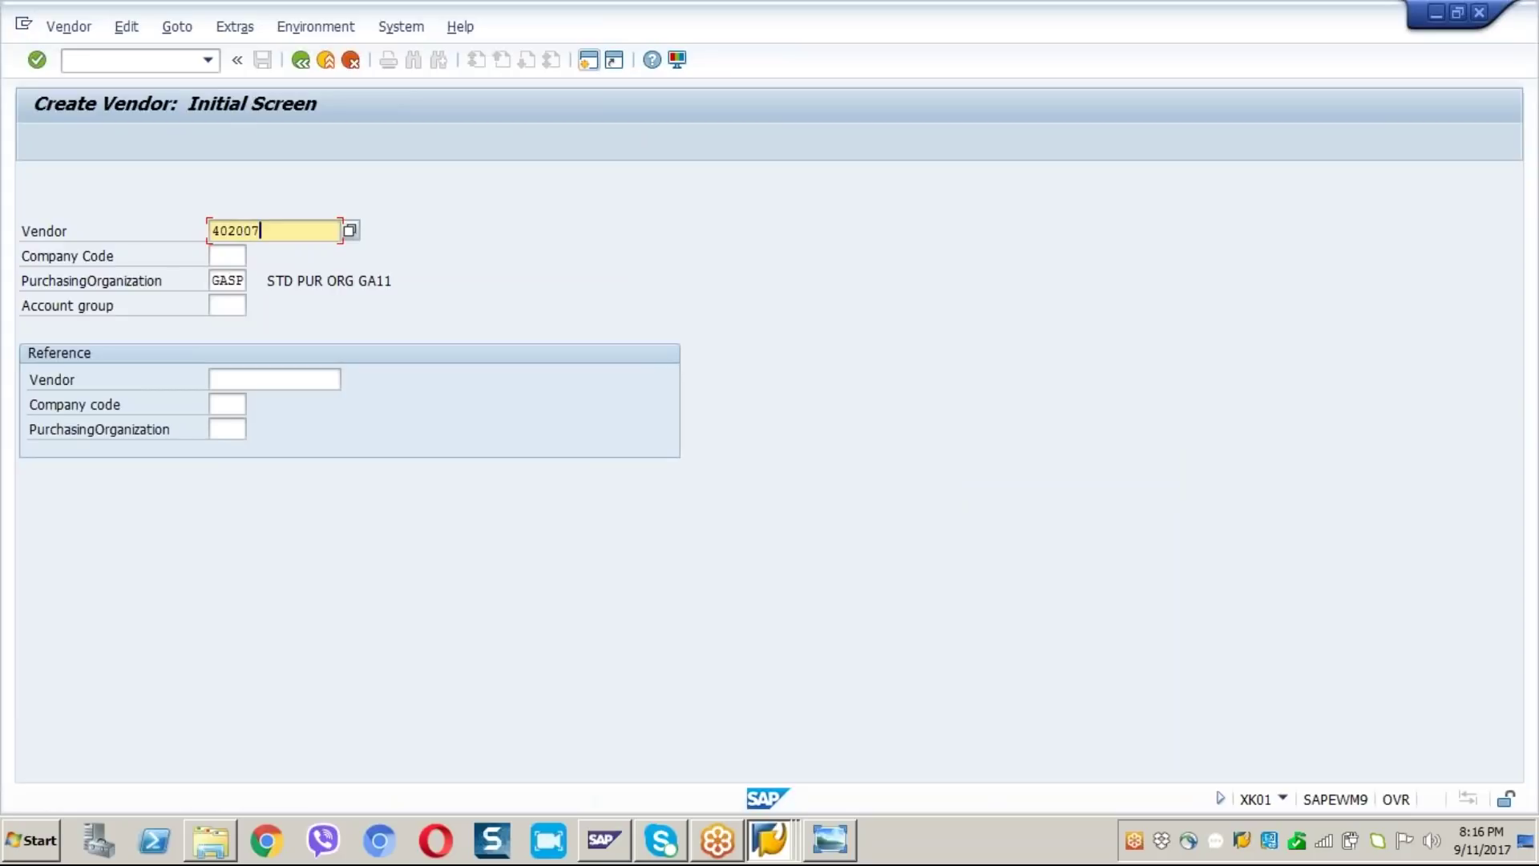
click(231, 257)
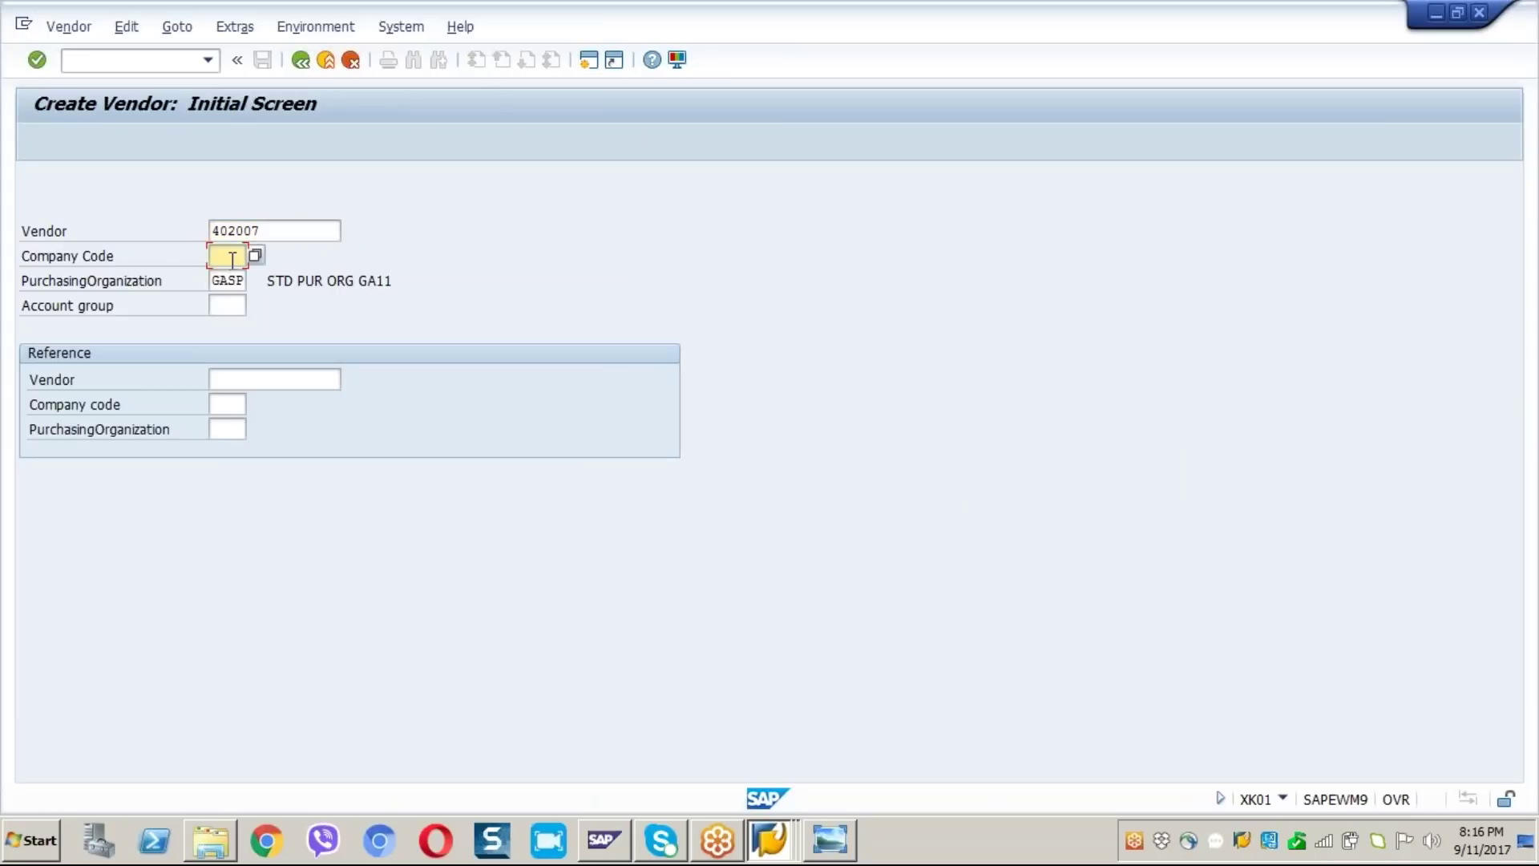
text(ga11)
key(Return)
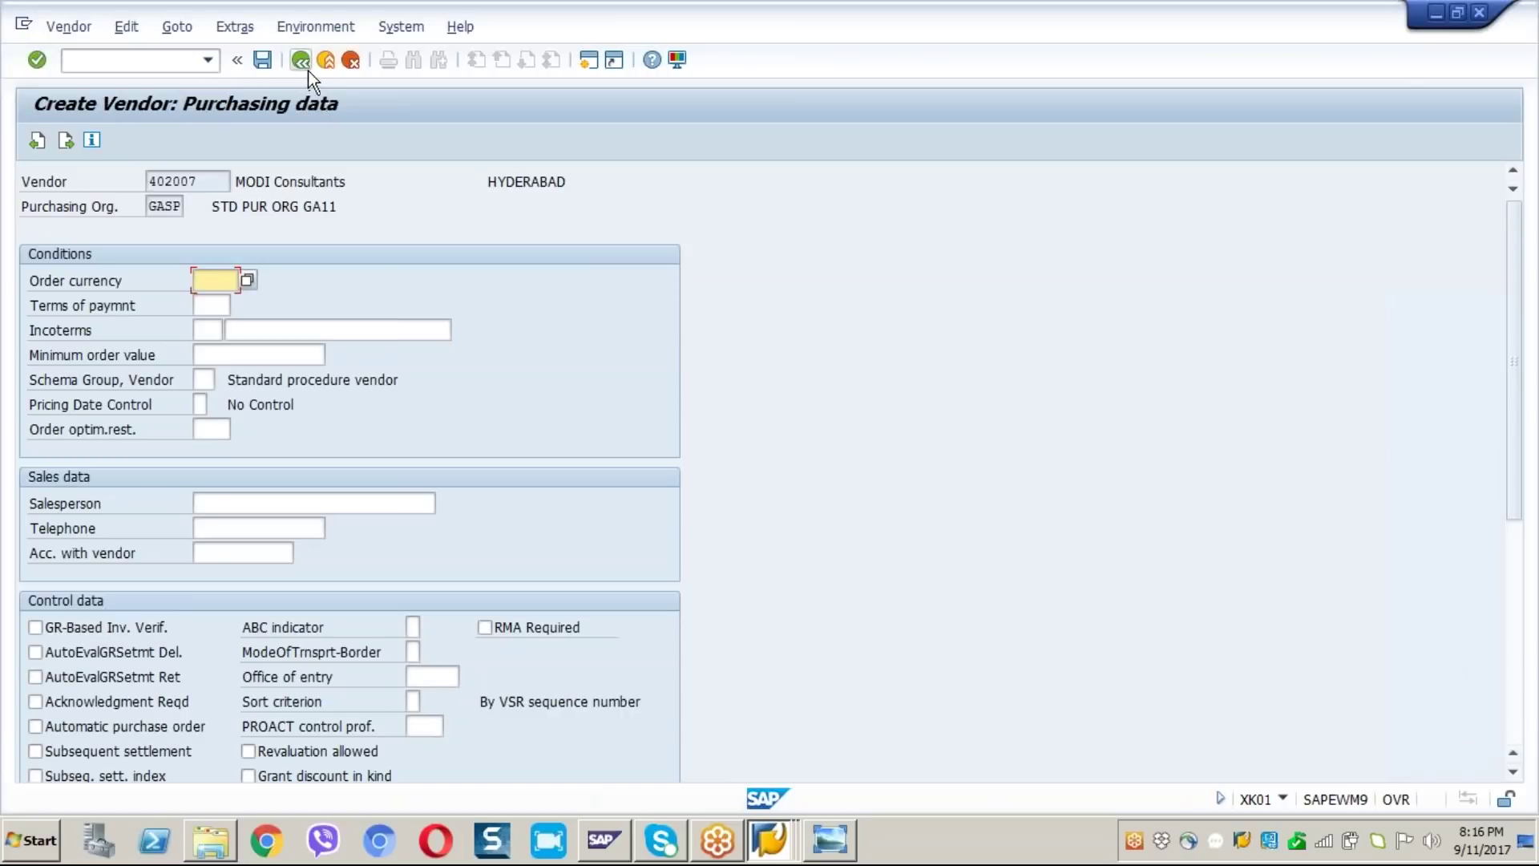
Step: Enter order currency INR and leave the vendor's purchasing data without saving
text(inr)
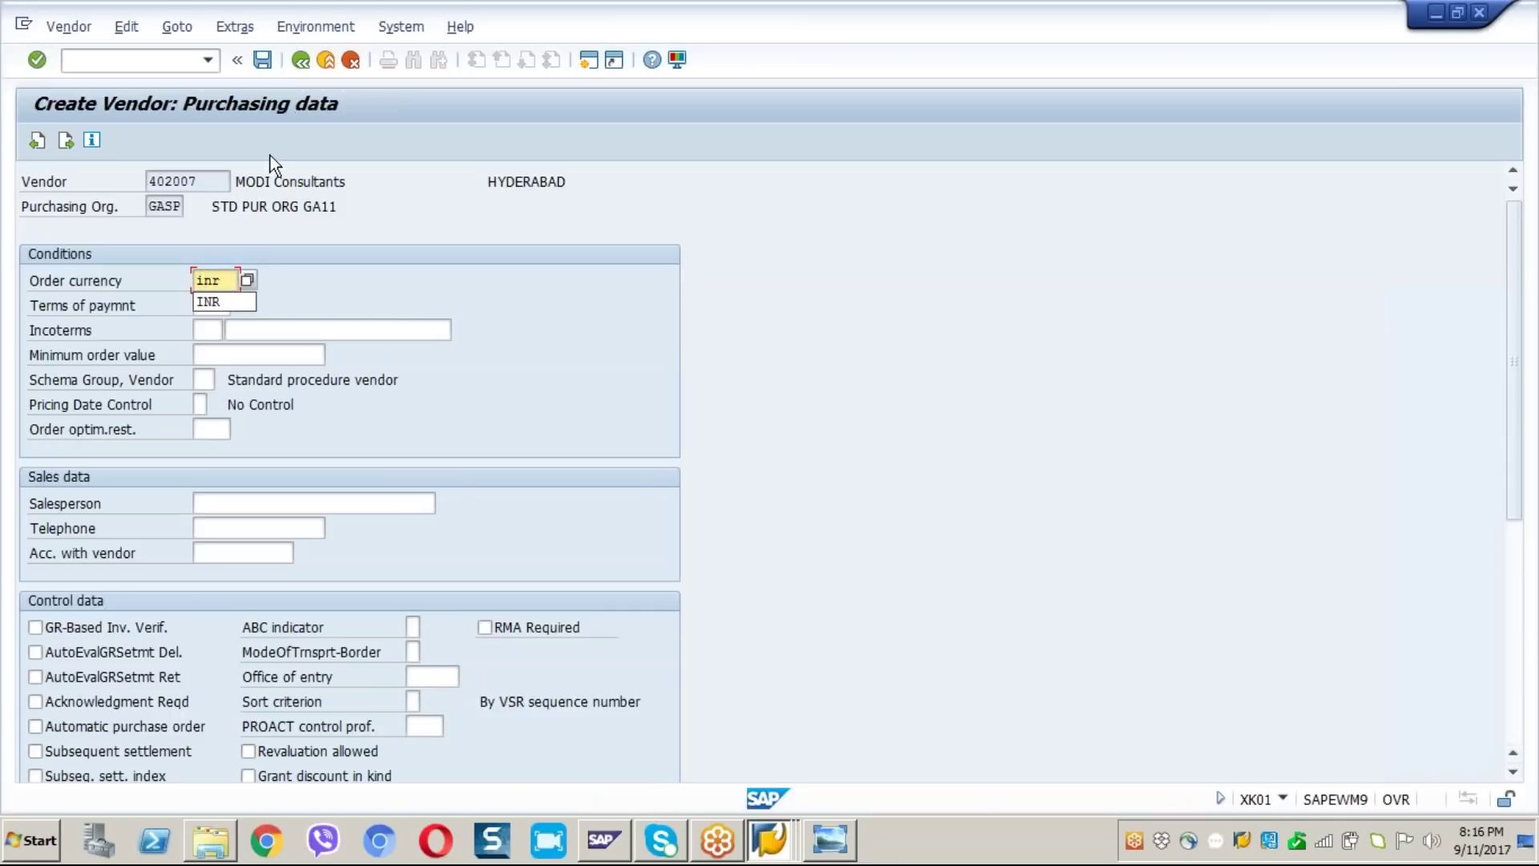
click(302, 57)
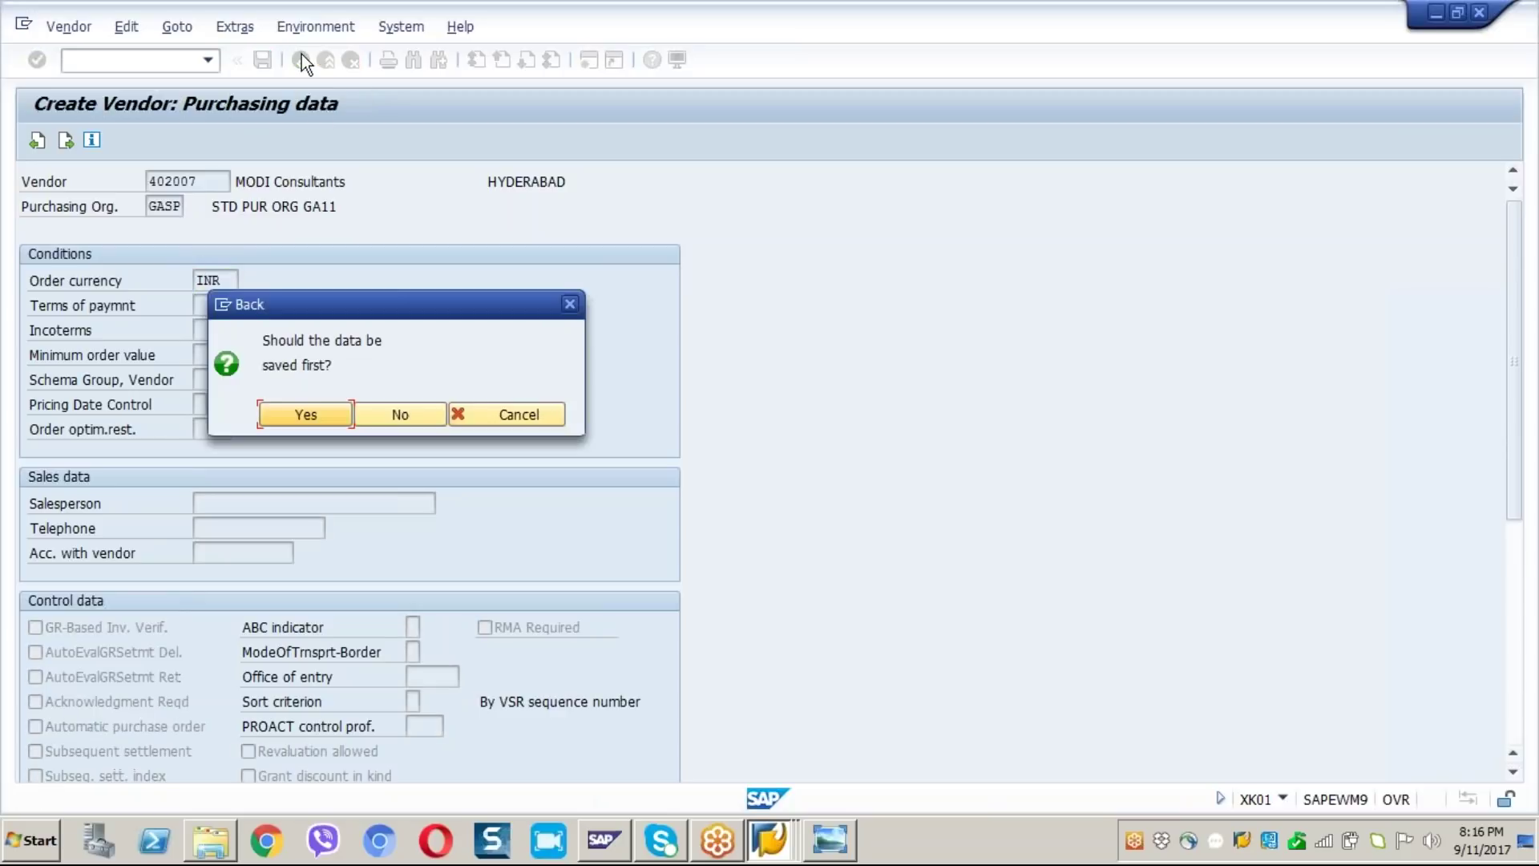
click(393, 415)
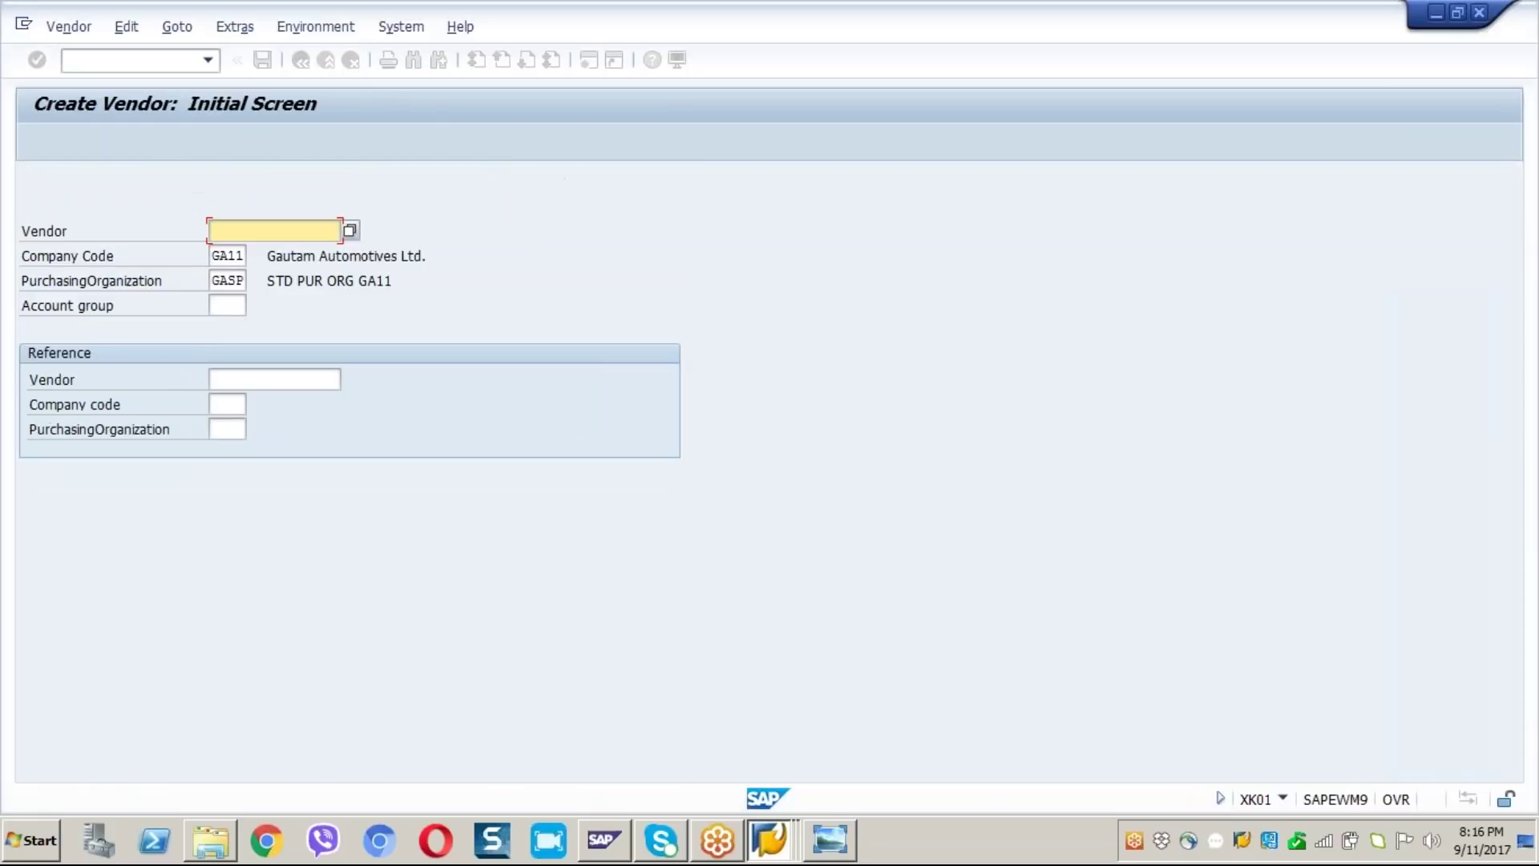
Step: Change the purchasing organization to GA11, re-enter the MODI Consultants vendor number, and try to create the vendor
click(244, 281)
key(BackSpace)
key(BackSpace)
text(11)
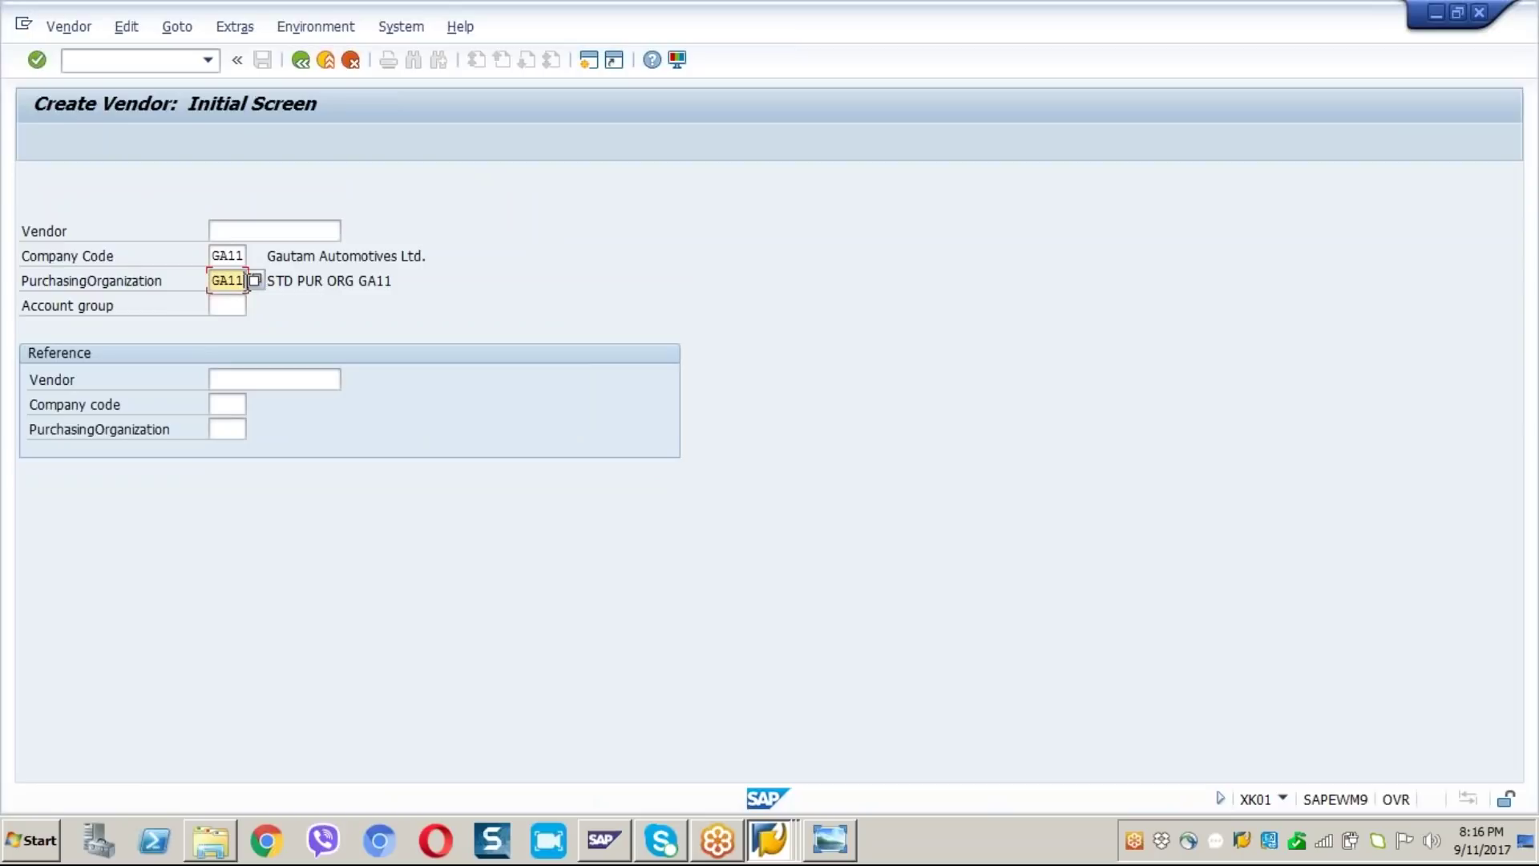
click(219, 230)
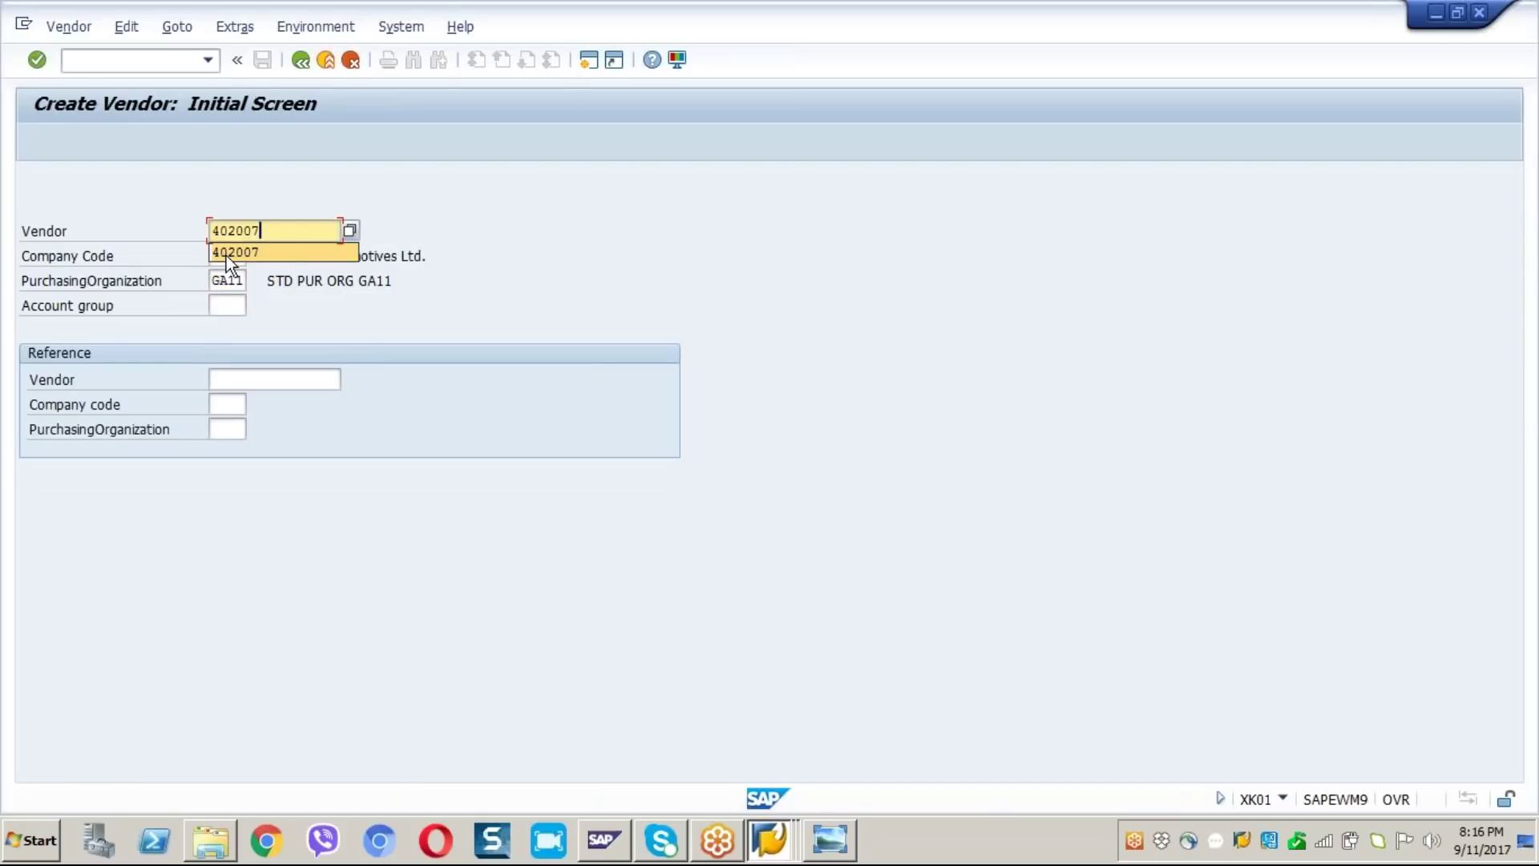
click(226, 253)
key(Return)
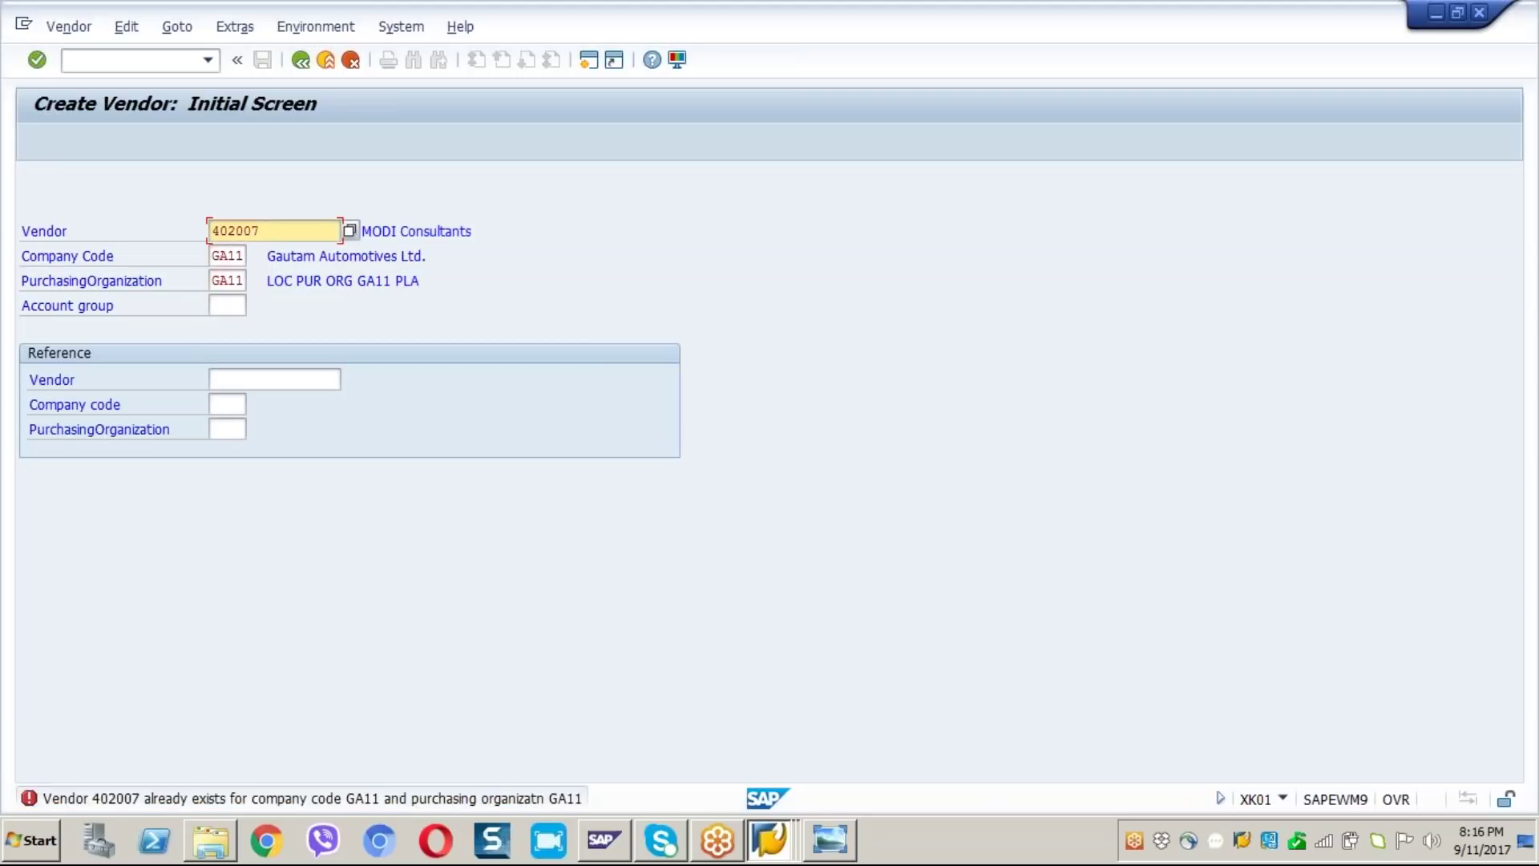
Step: Set the new vendor's purchasing organization back to GASP
click(227, 306)
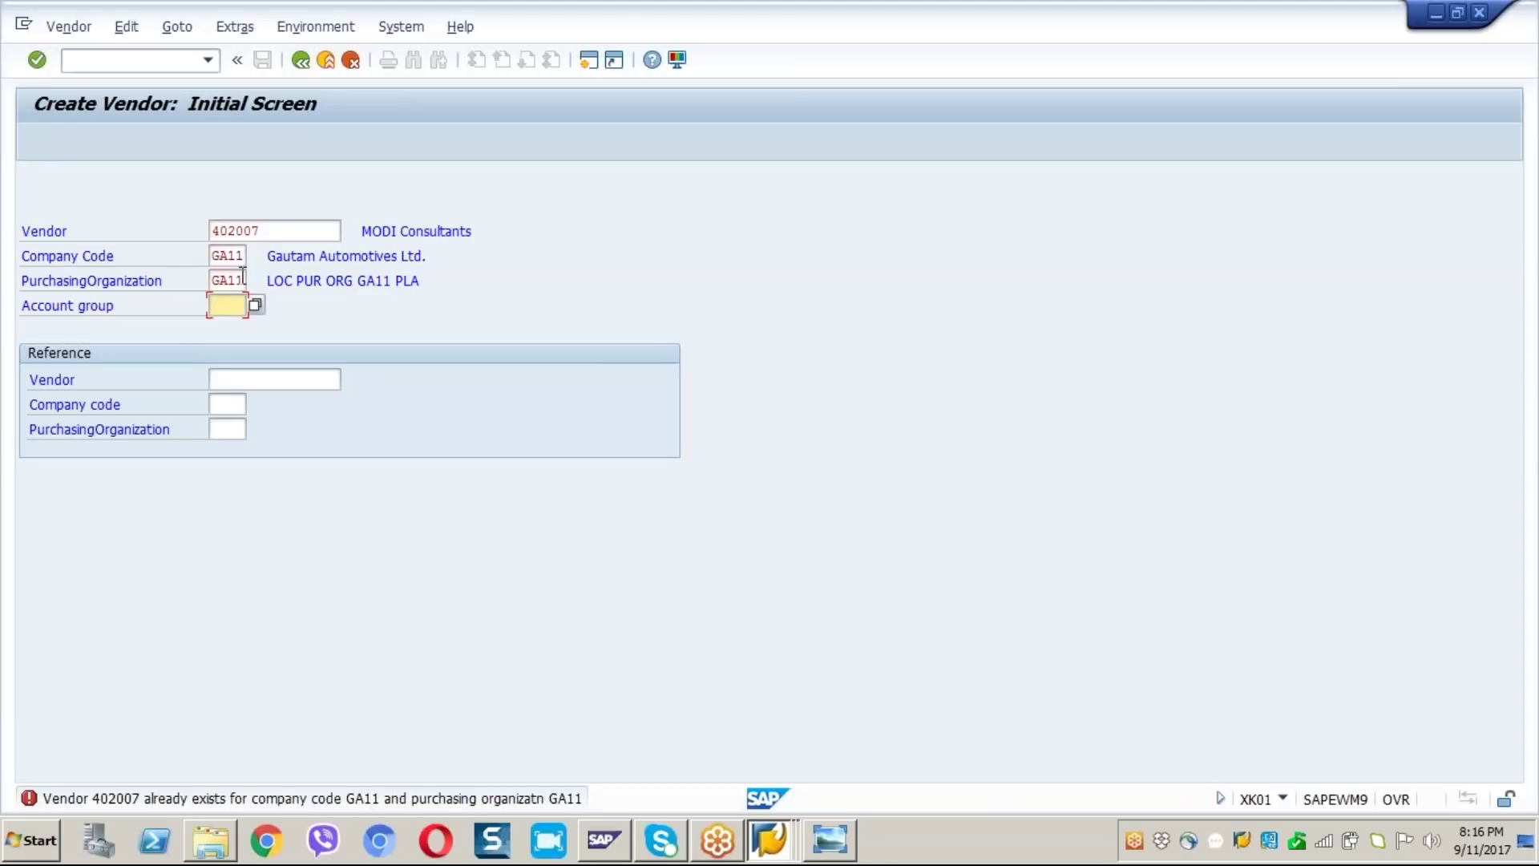
click(240, 280)
key(BackSpace)
key(BackSpace)
text(sp)
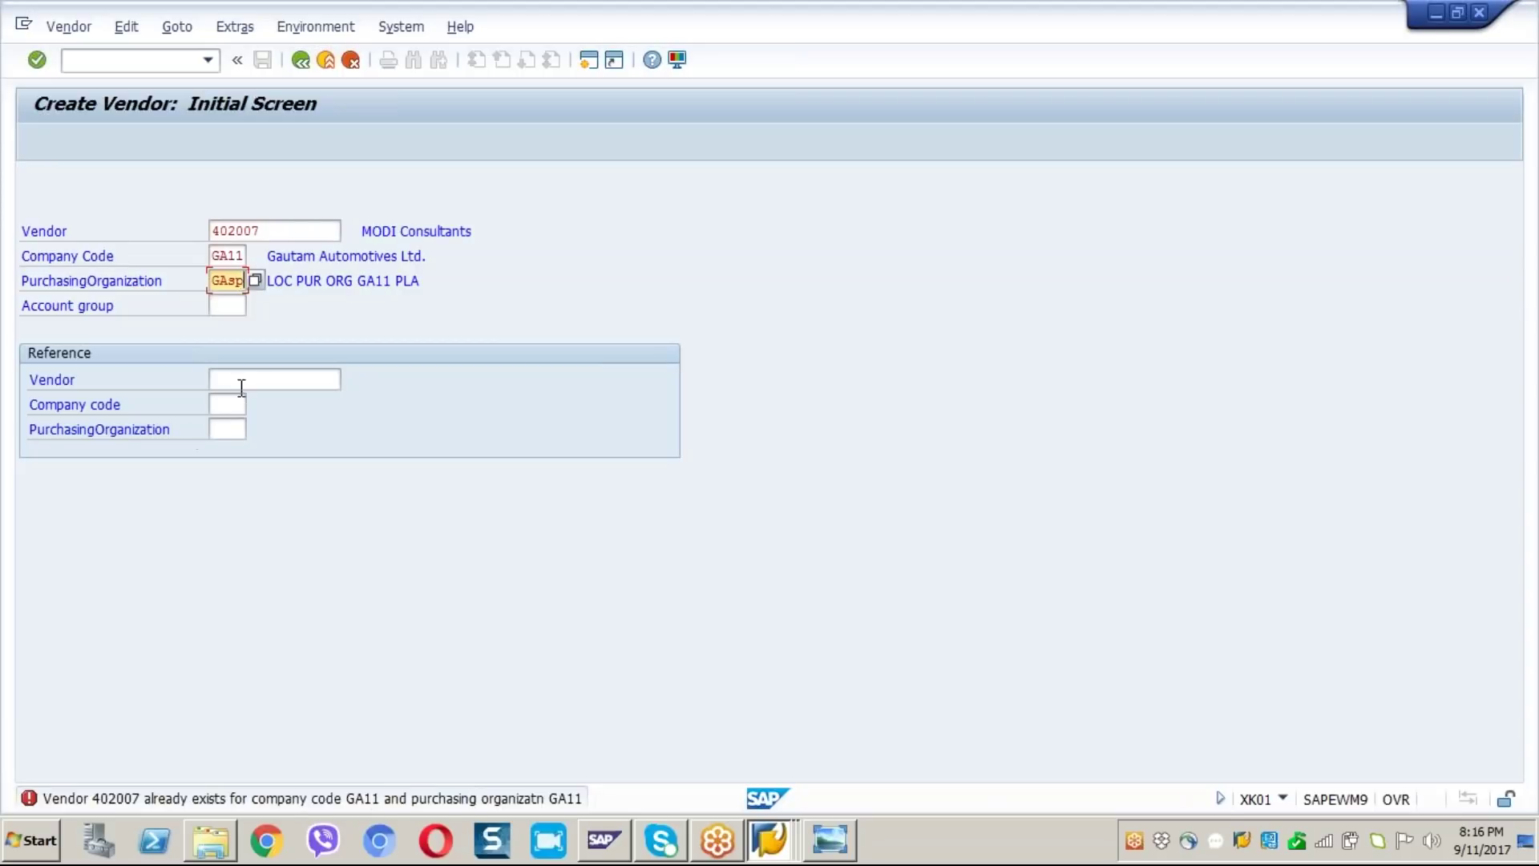
Step: Reference the same vendor in company code GA11 and purchasing organization GA11, and accept the copied purchasing data through to the partner functions
click(220, 429)
text(ga11)
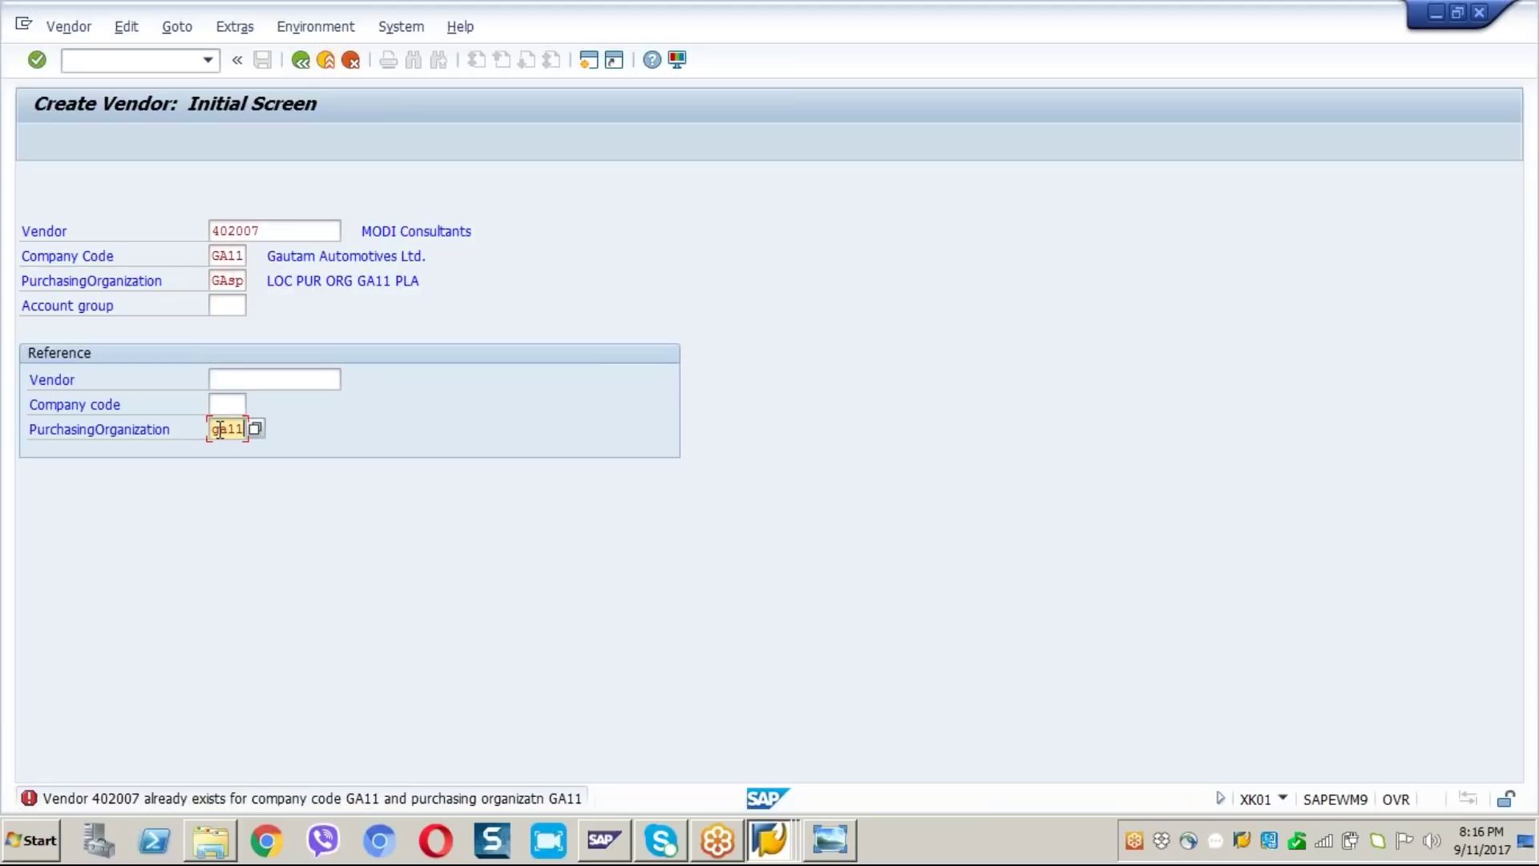
click(227, 402)
text(ga11)
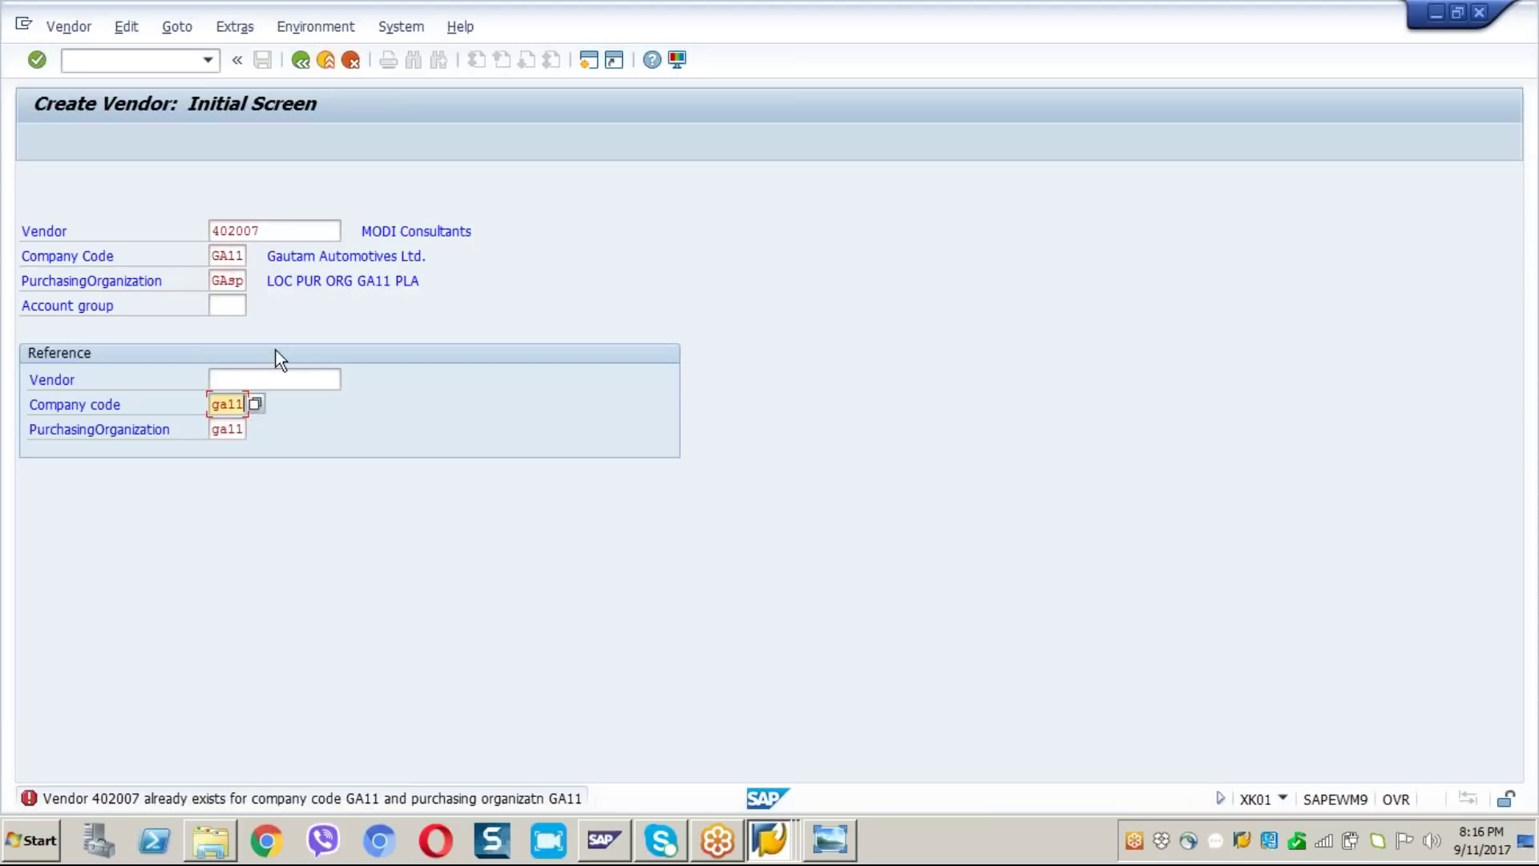
click(253, 376)
text(4)
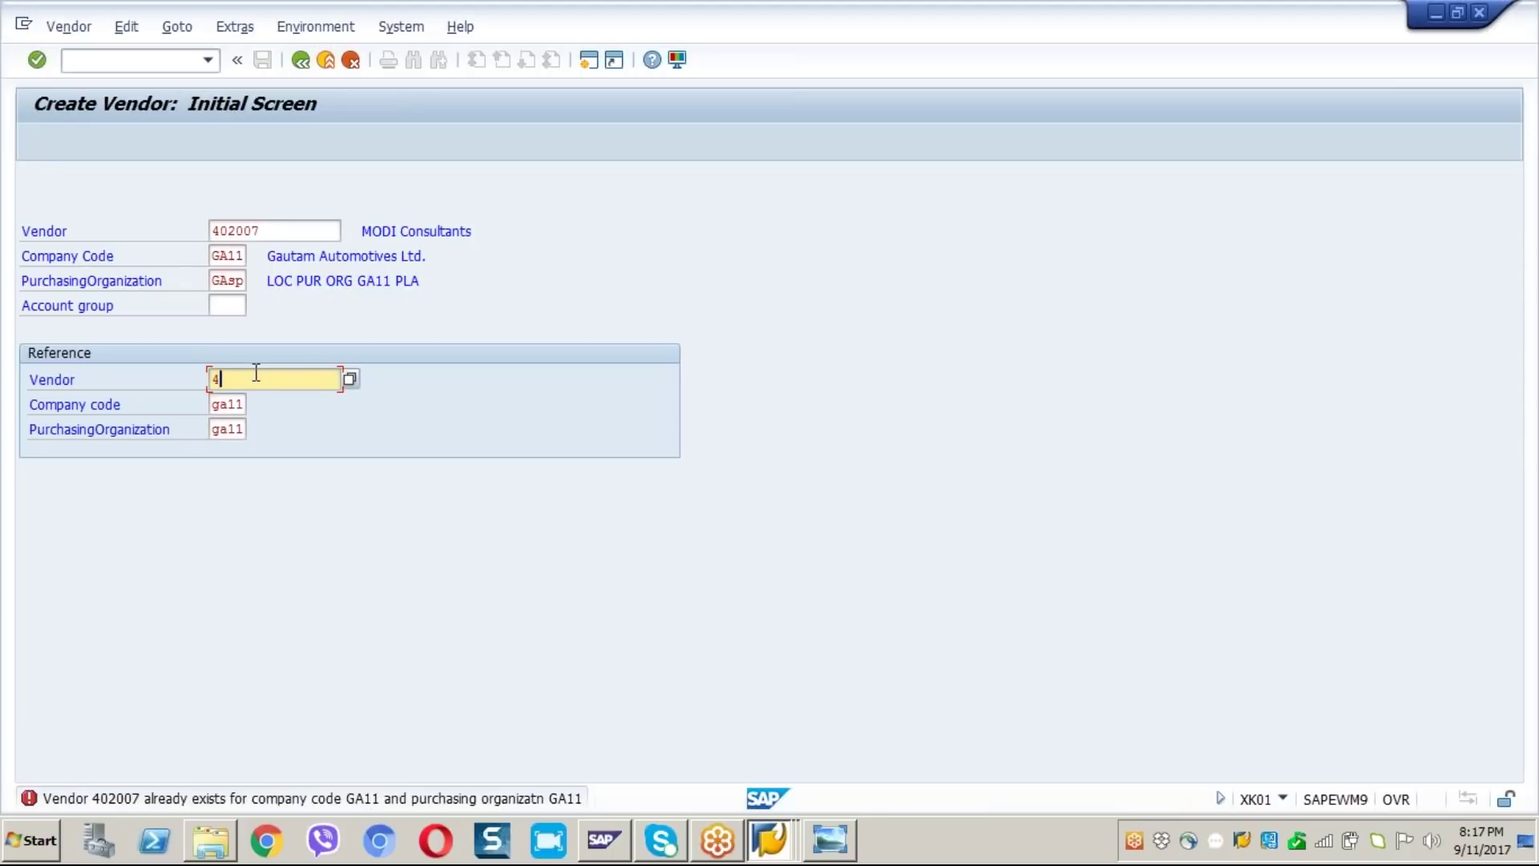
text(02007)
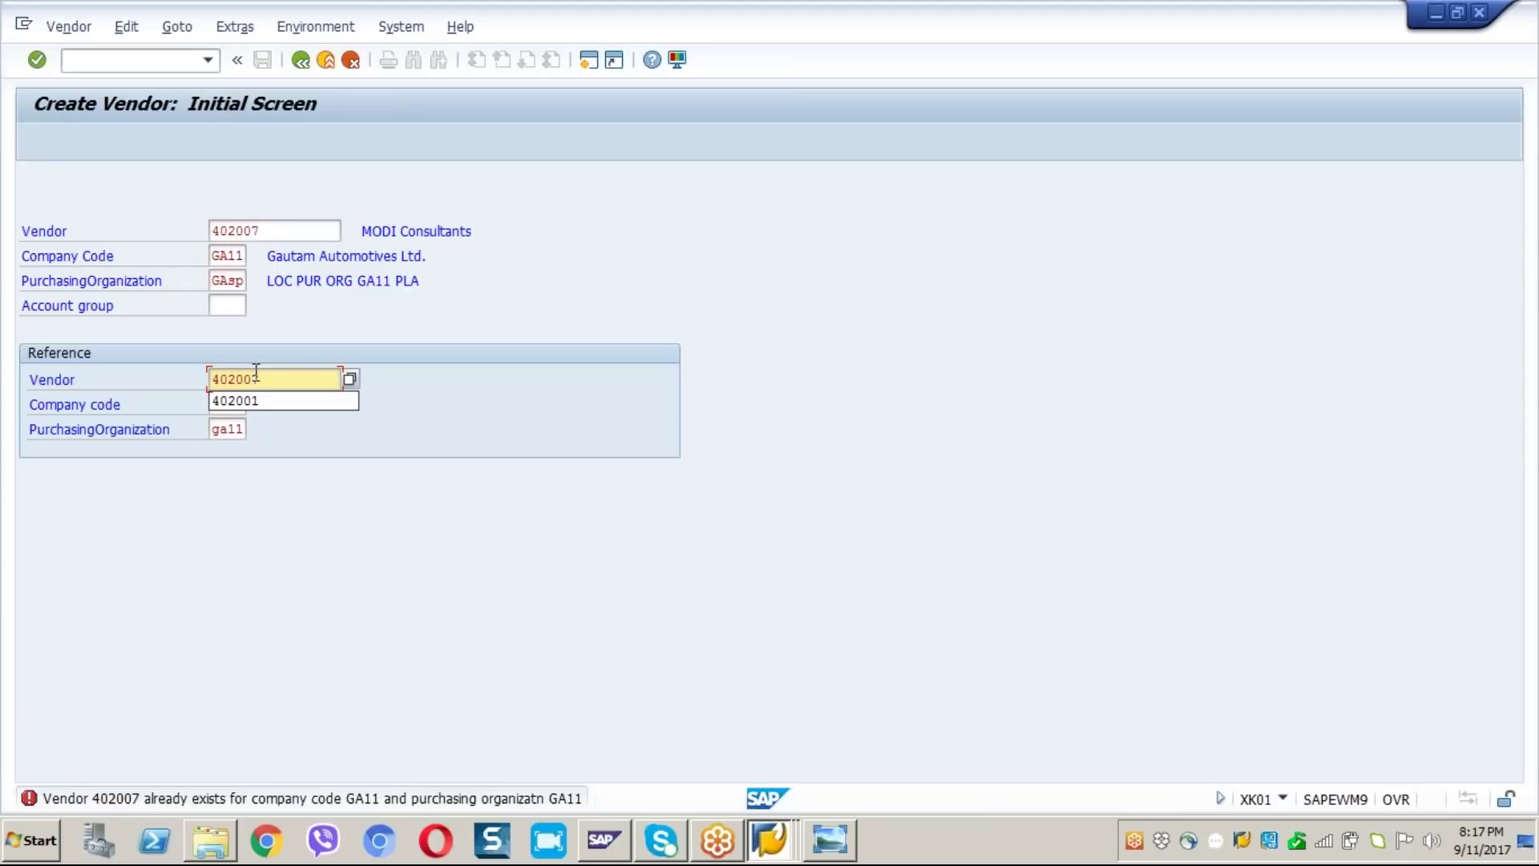
key(Return)
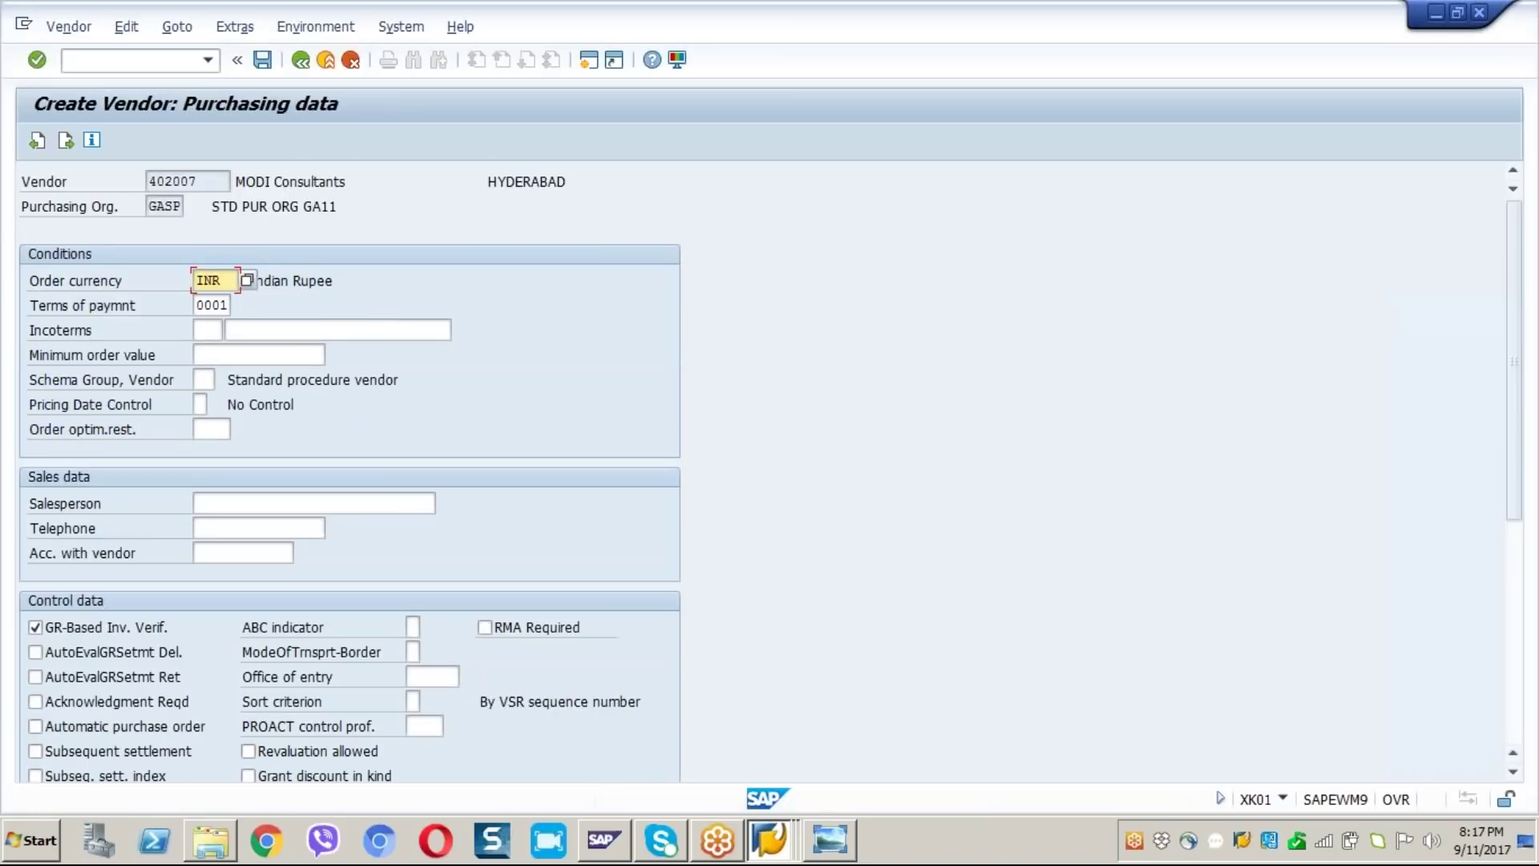
key(Return)
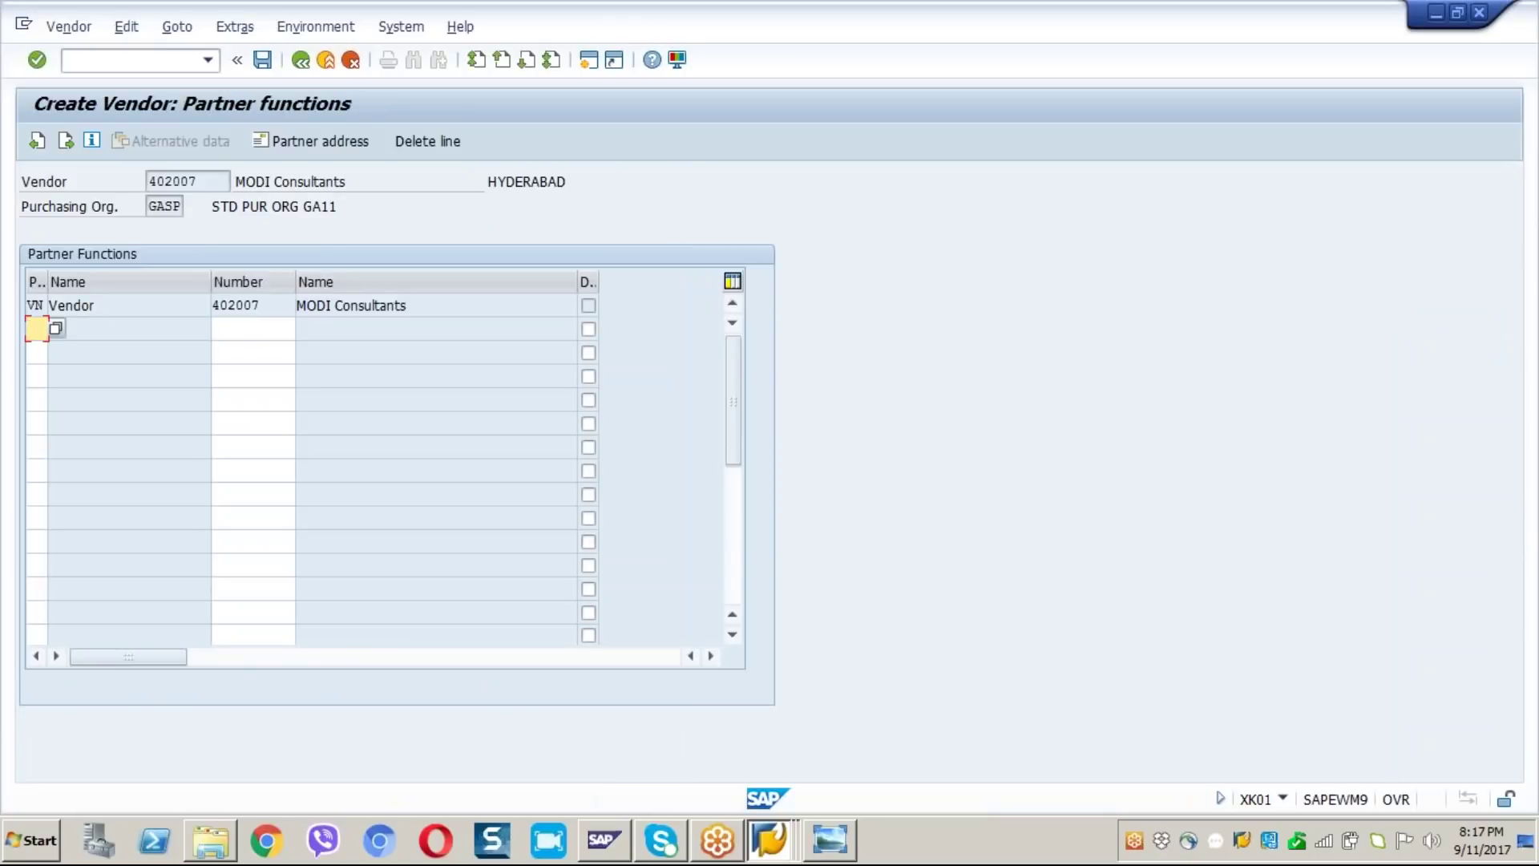
Step: Accept the partner functions, save the vendor for purchasing organization GASP, and retry the pending info record entry in the other session
key(Return)
key(Return)
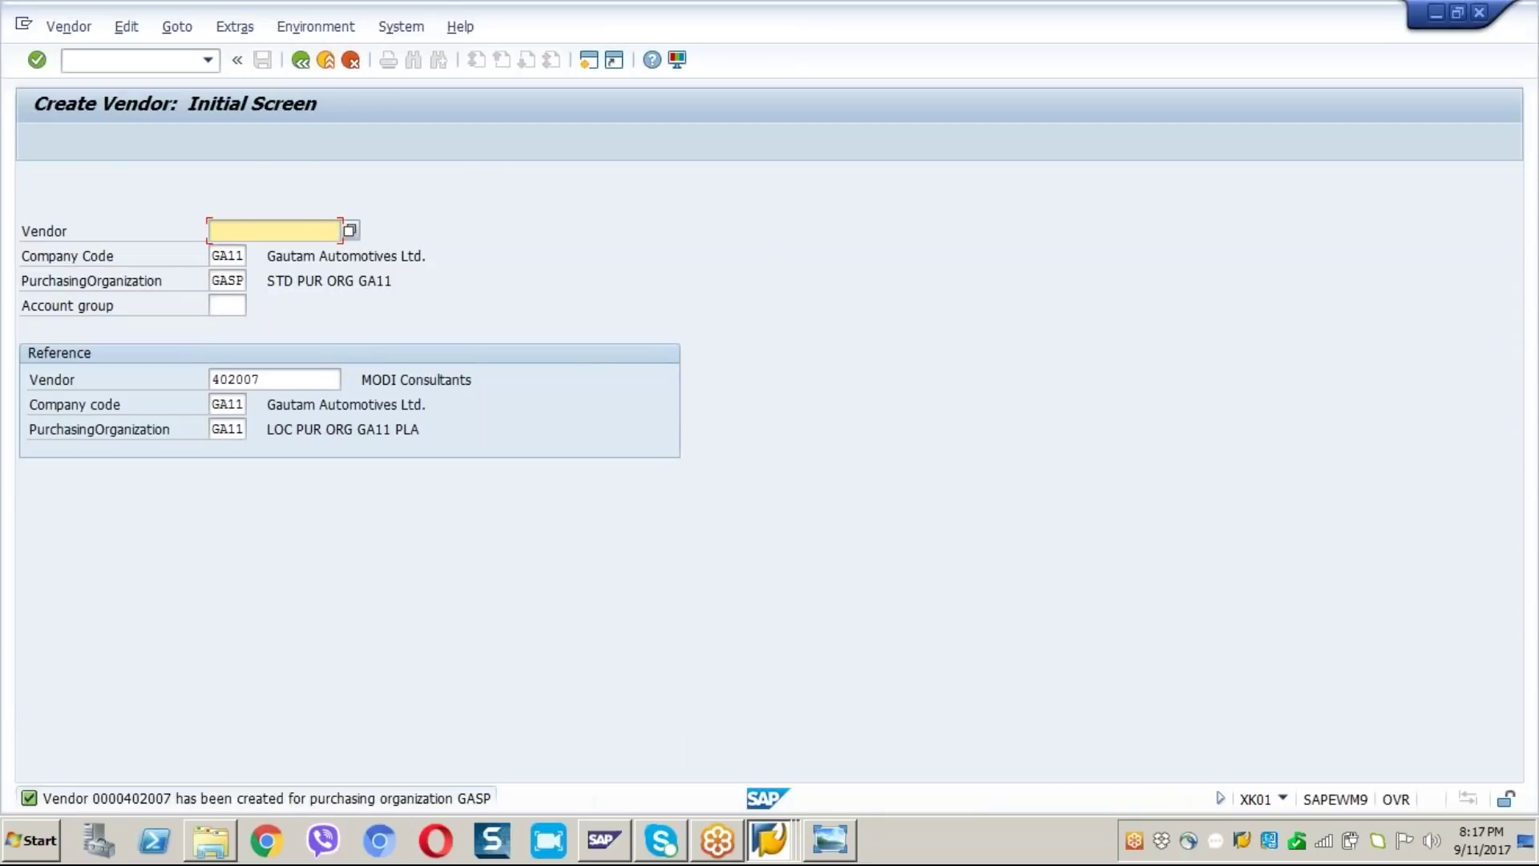
click(1429, 17)
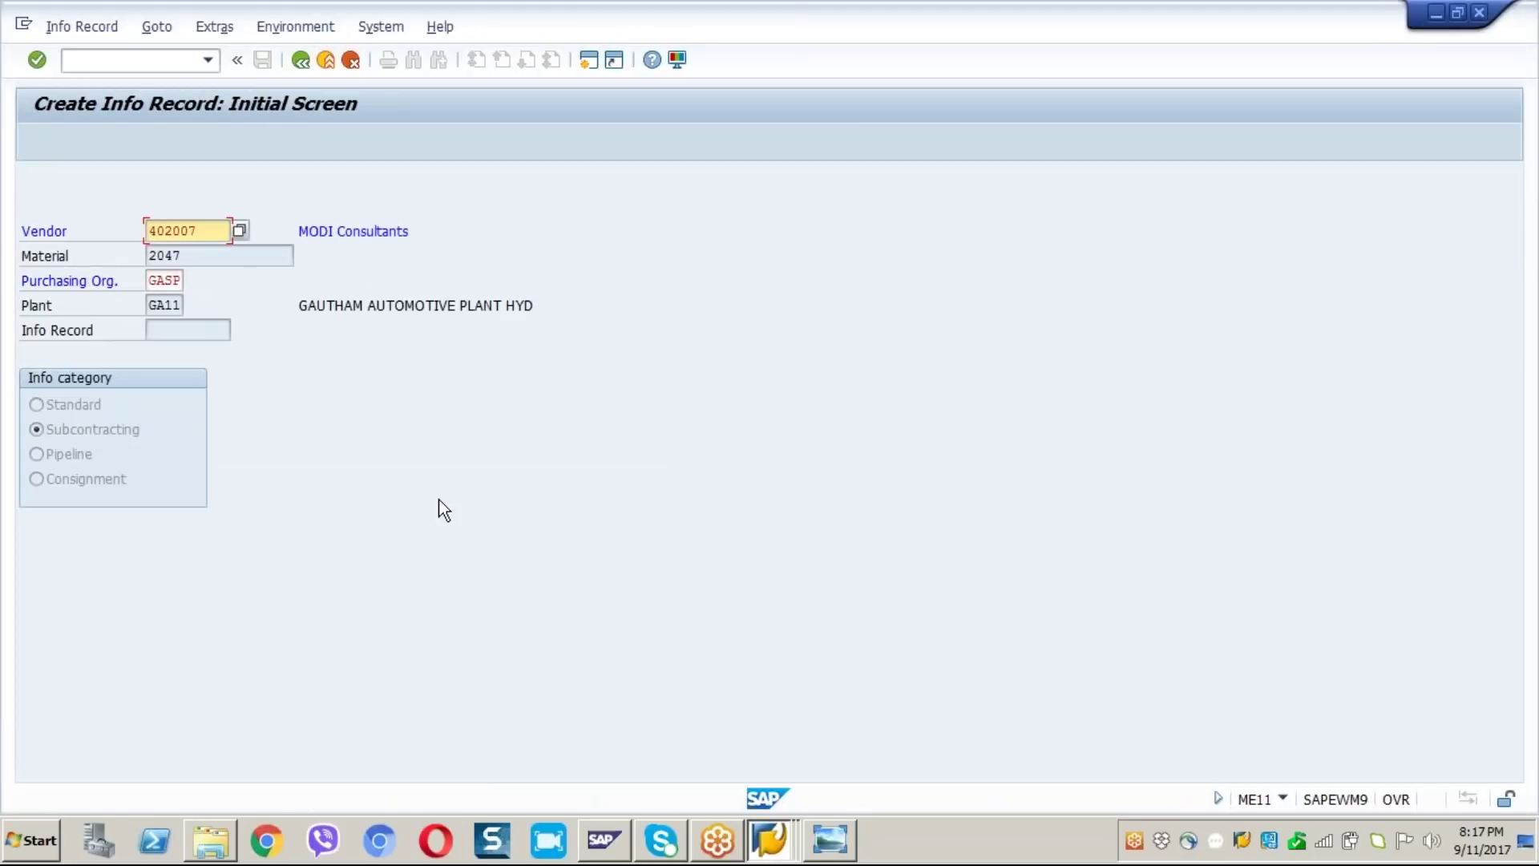
key(Return)
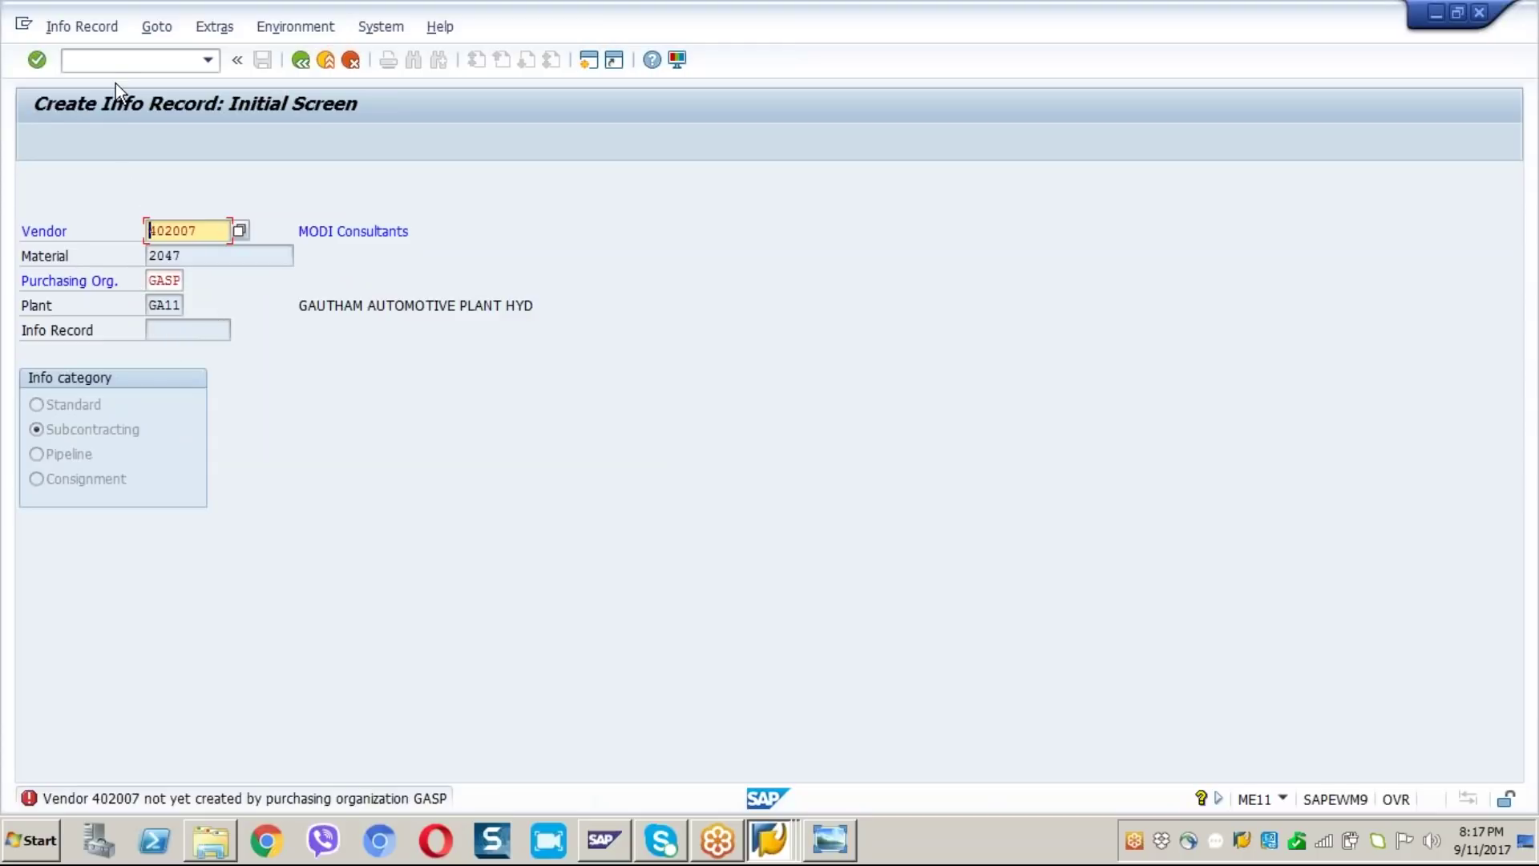
Step: Restart transaction ME11 and proceed with a Subcontracting info record for MODI Consultants and material 2047 through to the purchasing organization data
click(103, 62)
text(/n)
key(Return)
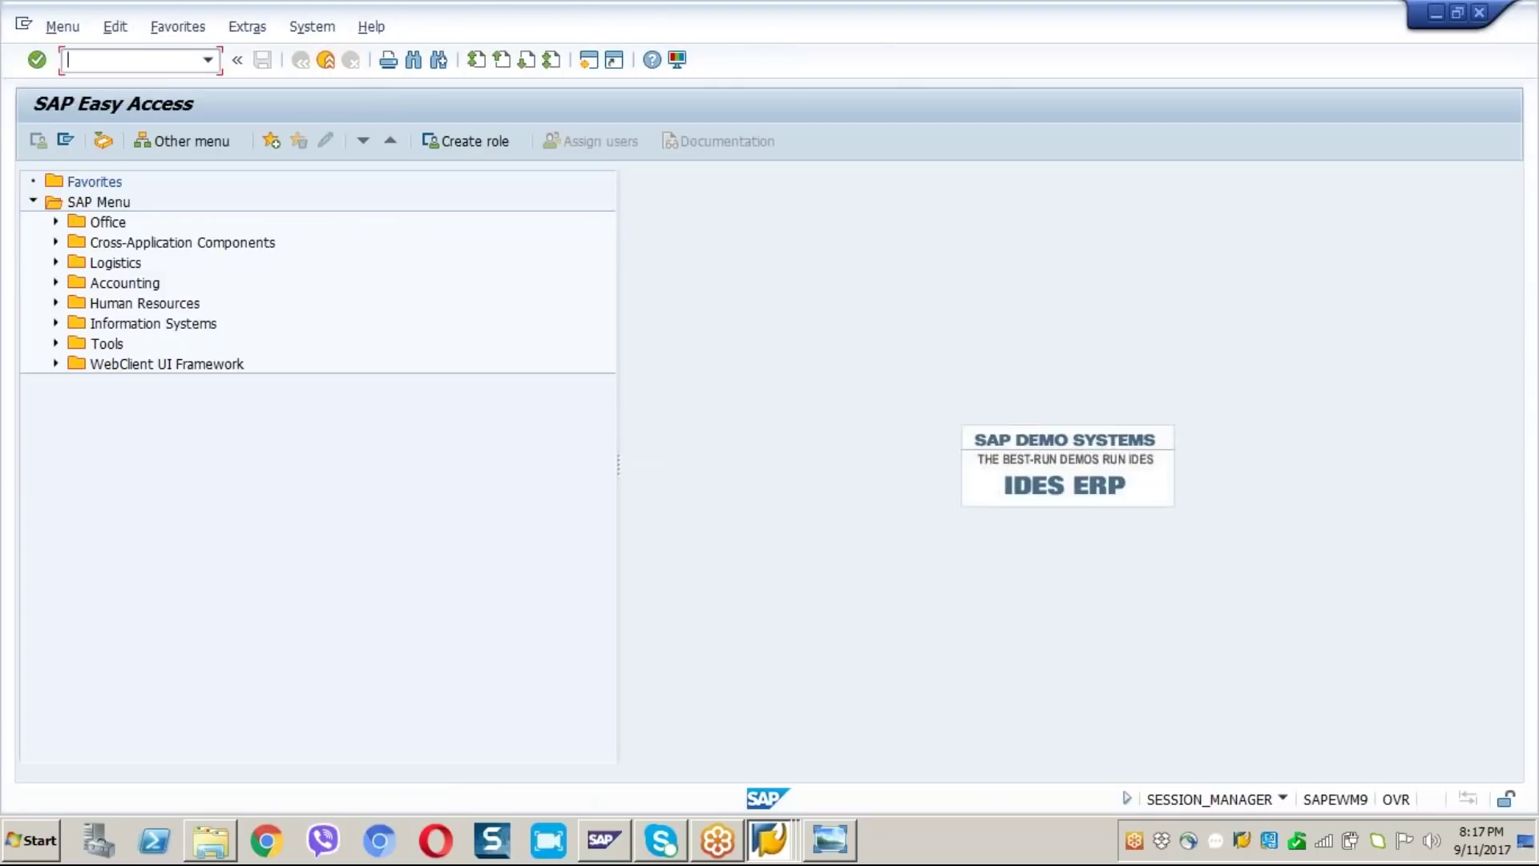
text(me11)
key(Return)
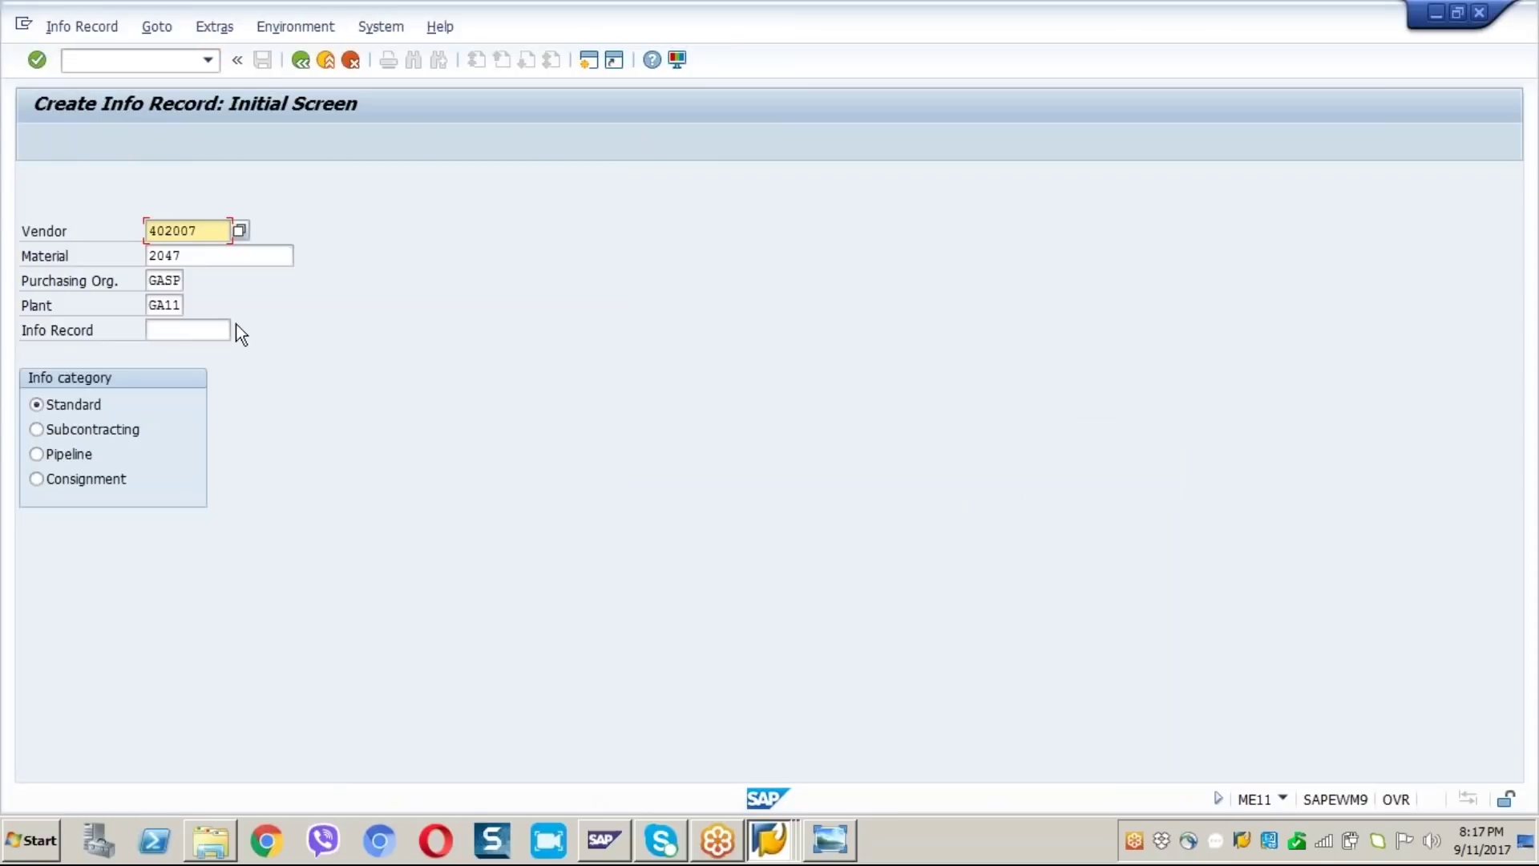
click(73, 429)
key(Return)
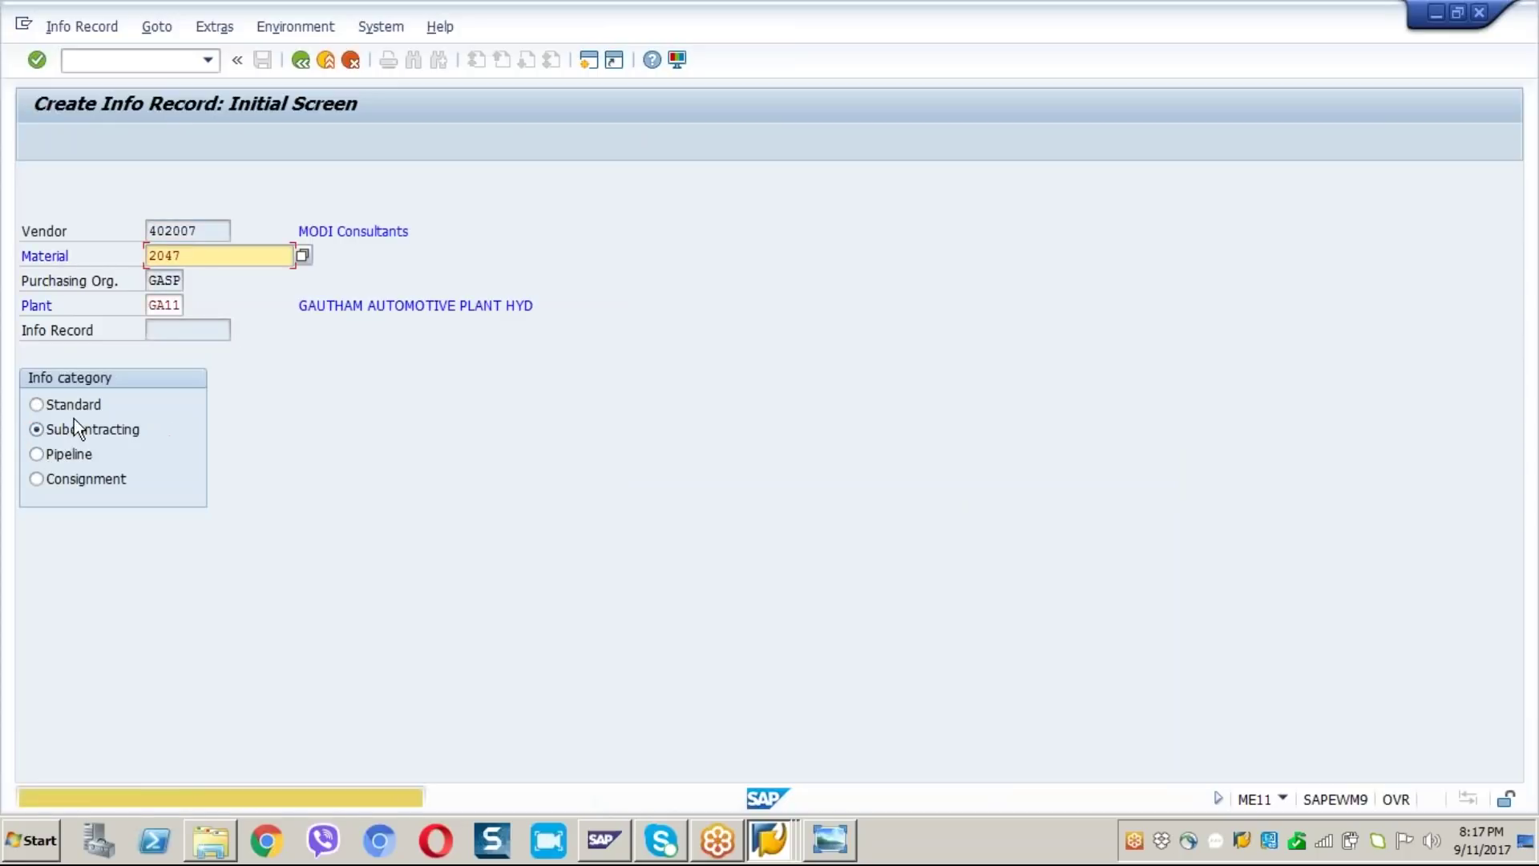
key(Return)
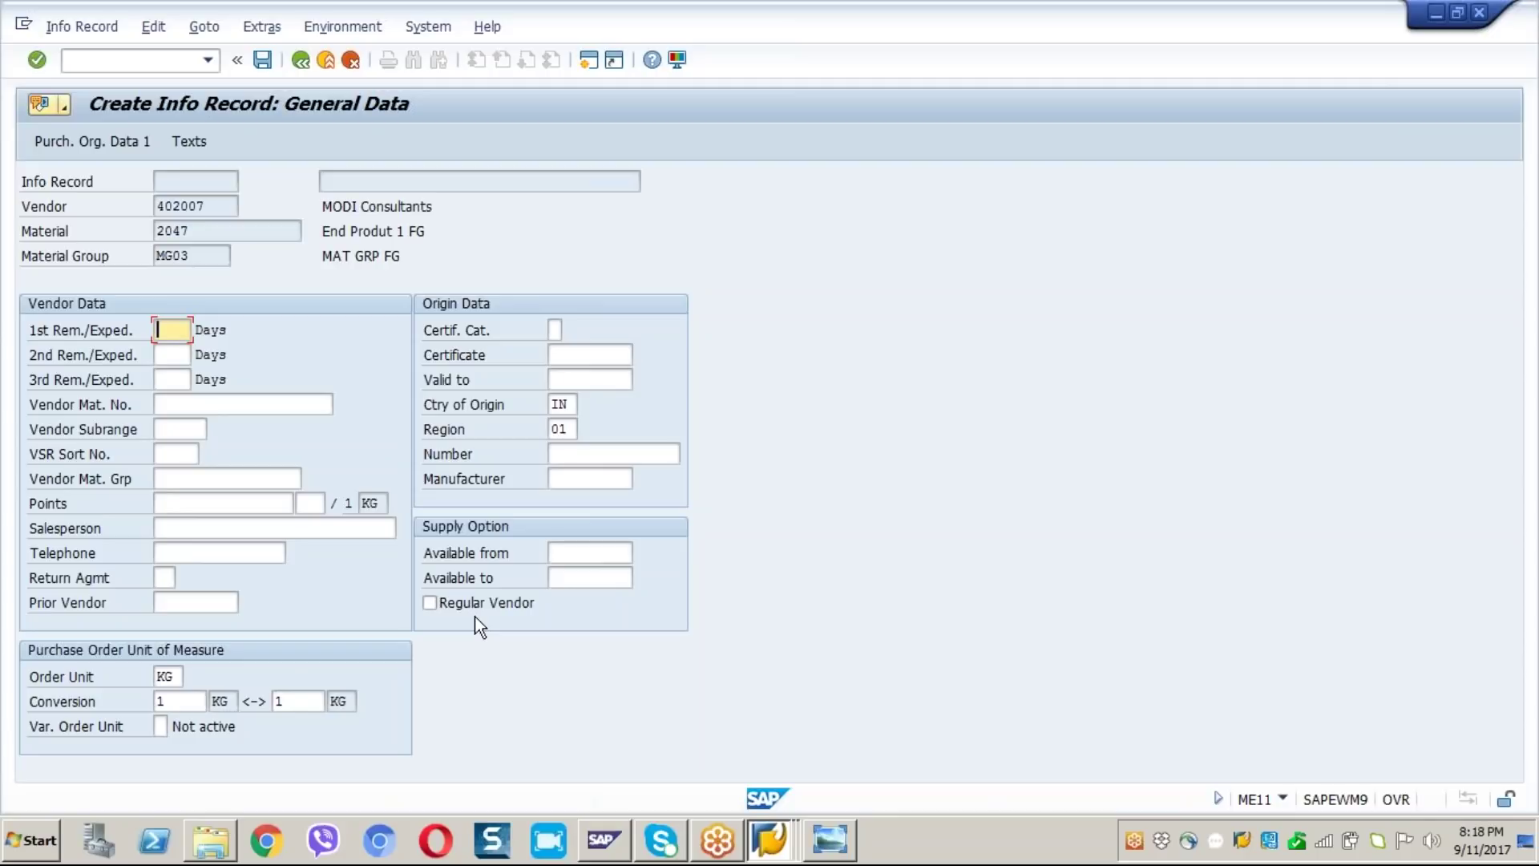
key(Return)
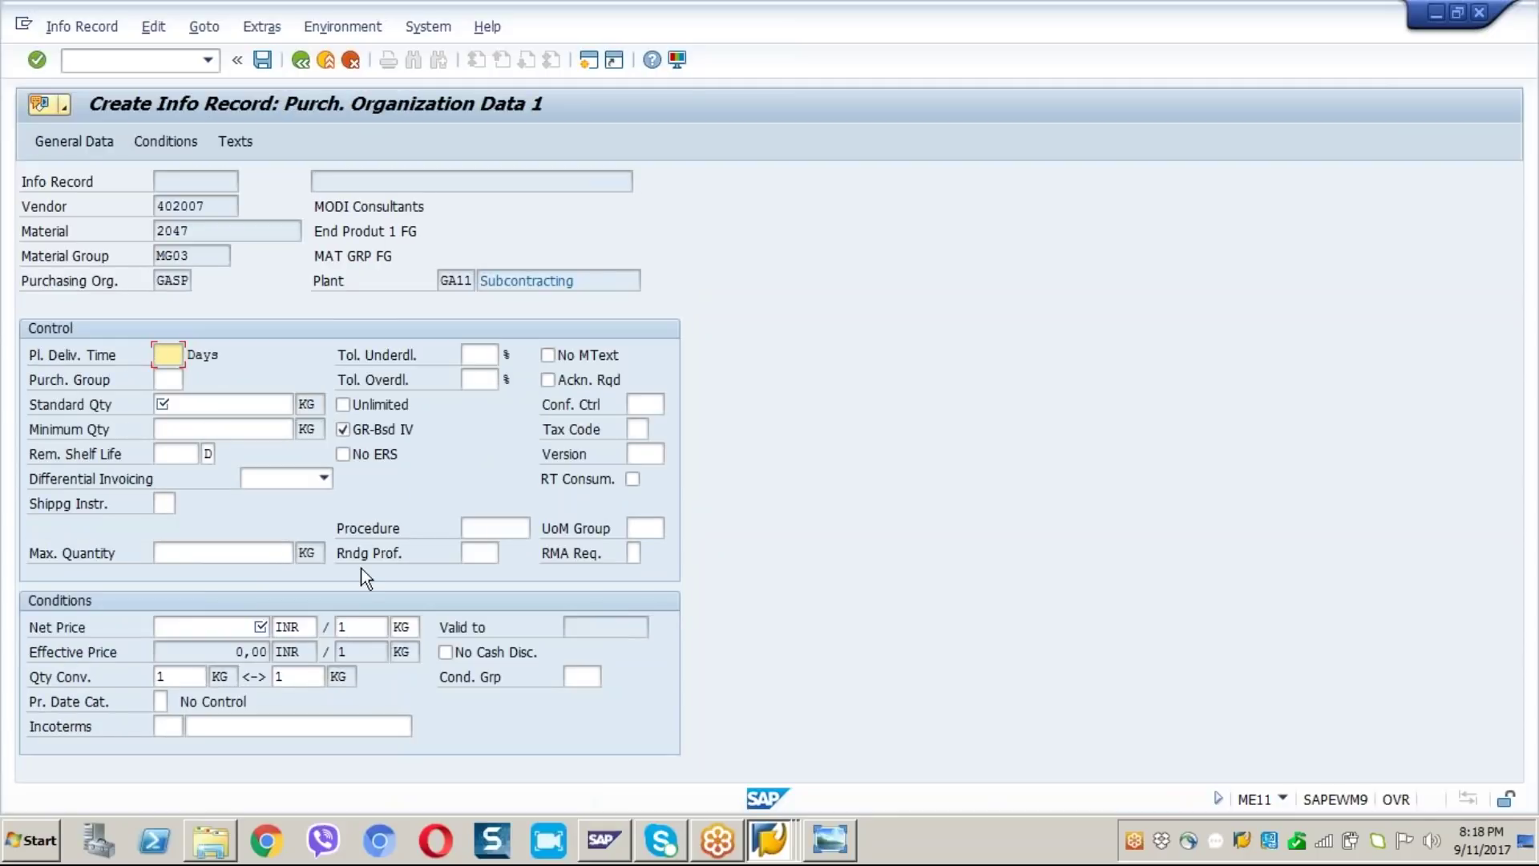
Step: Enter a planned delivery time of 1 day, standard quantity 1 KG and net price 75 INR per KG, and confirm
text(1)
click(223, 408)
text(1)
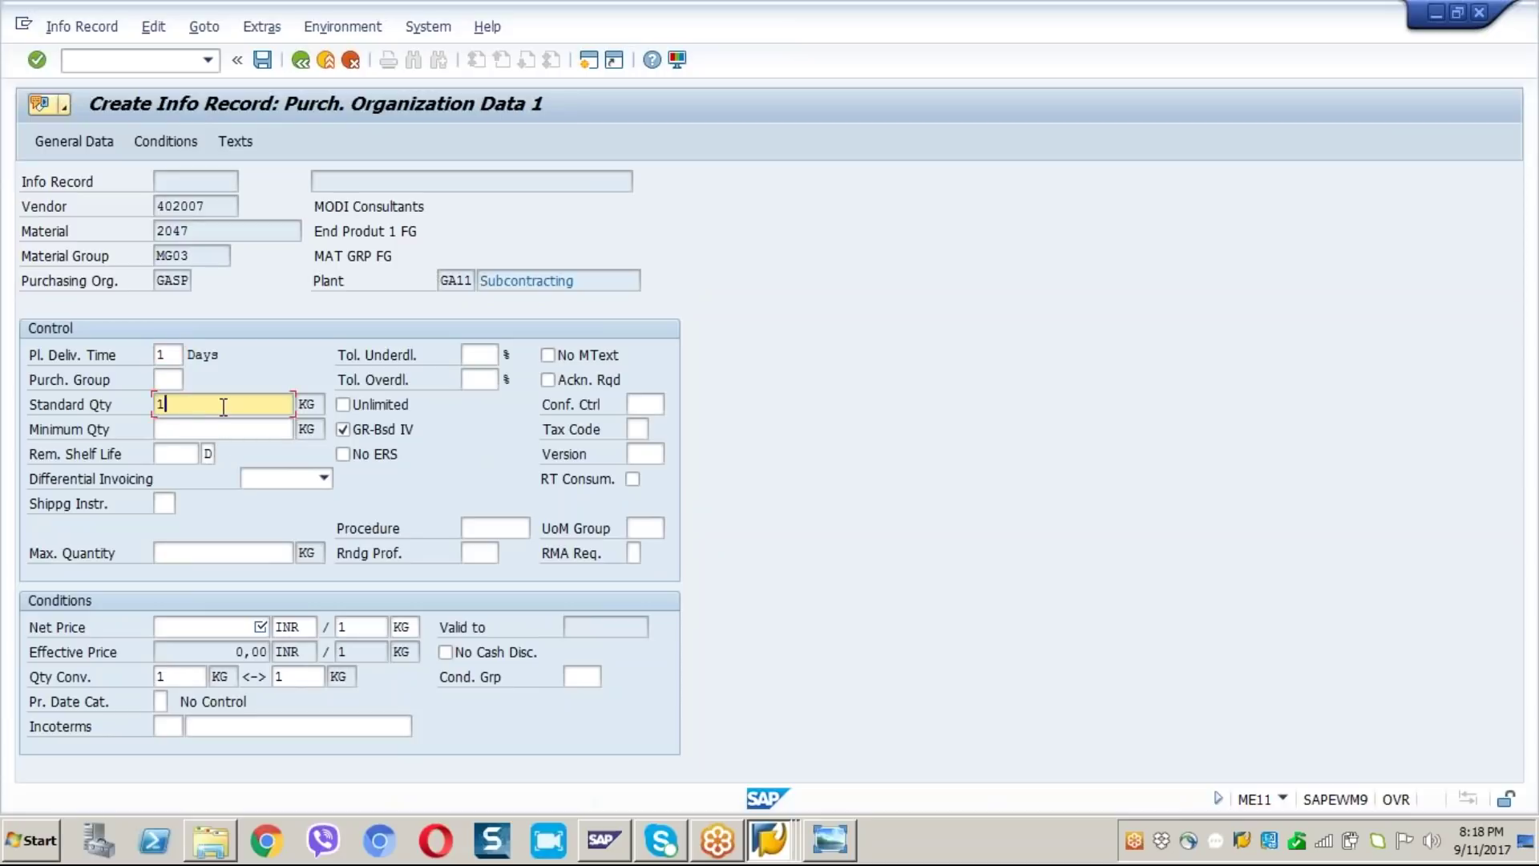
click(212, 630)
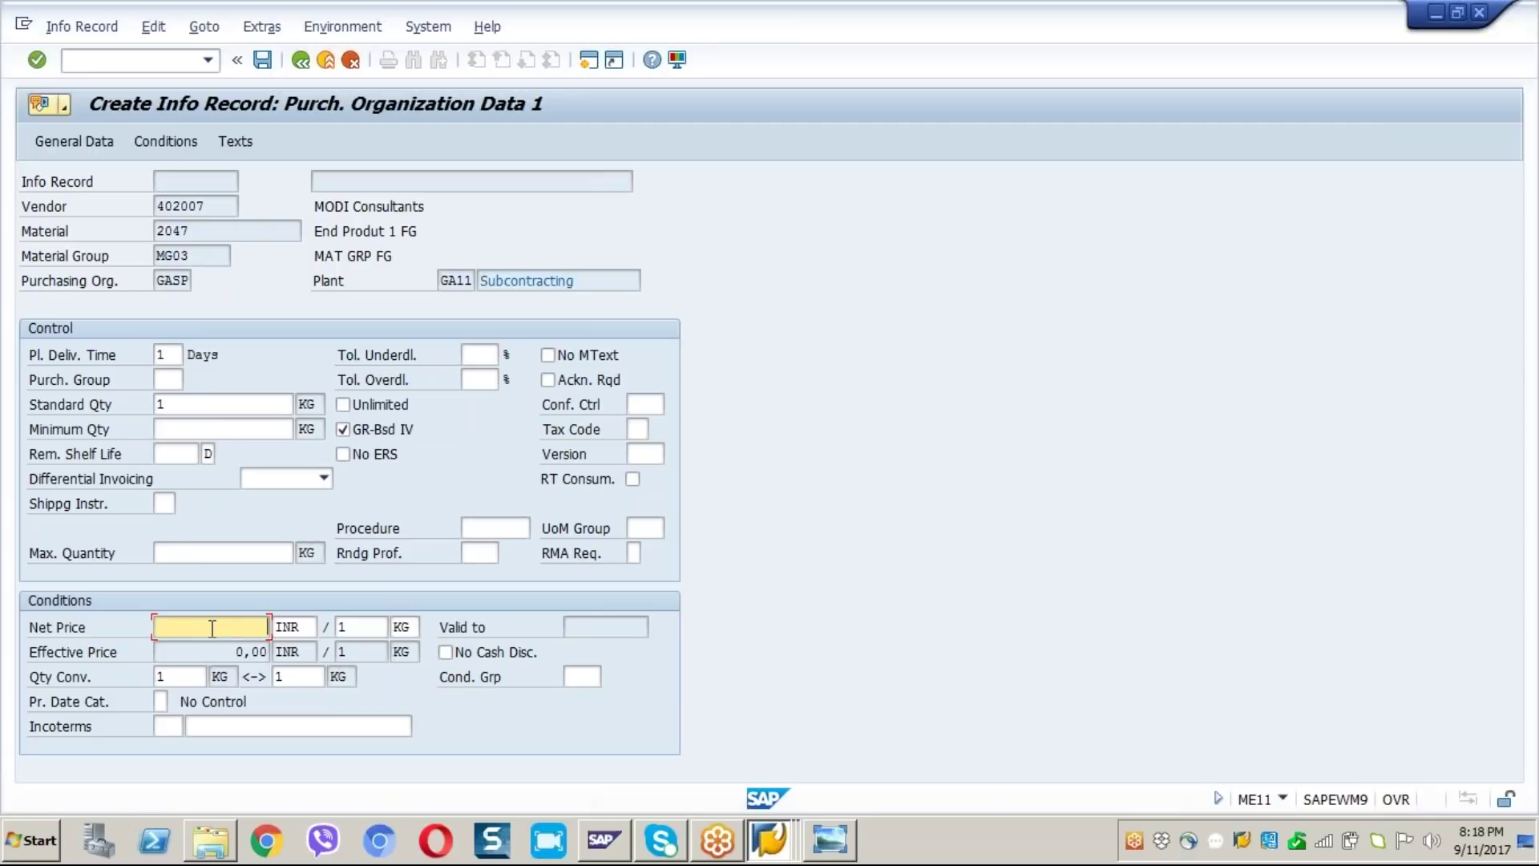
text(30)
key(BackSpace)
key(BackSpace)
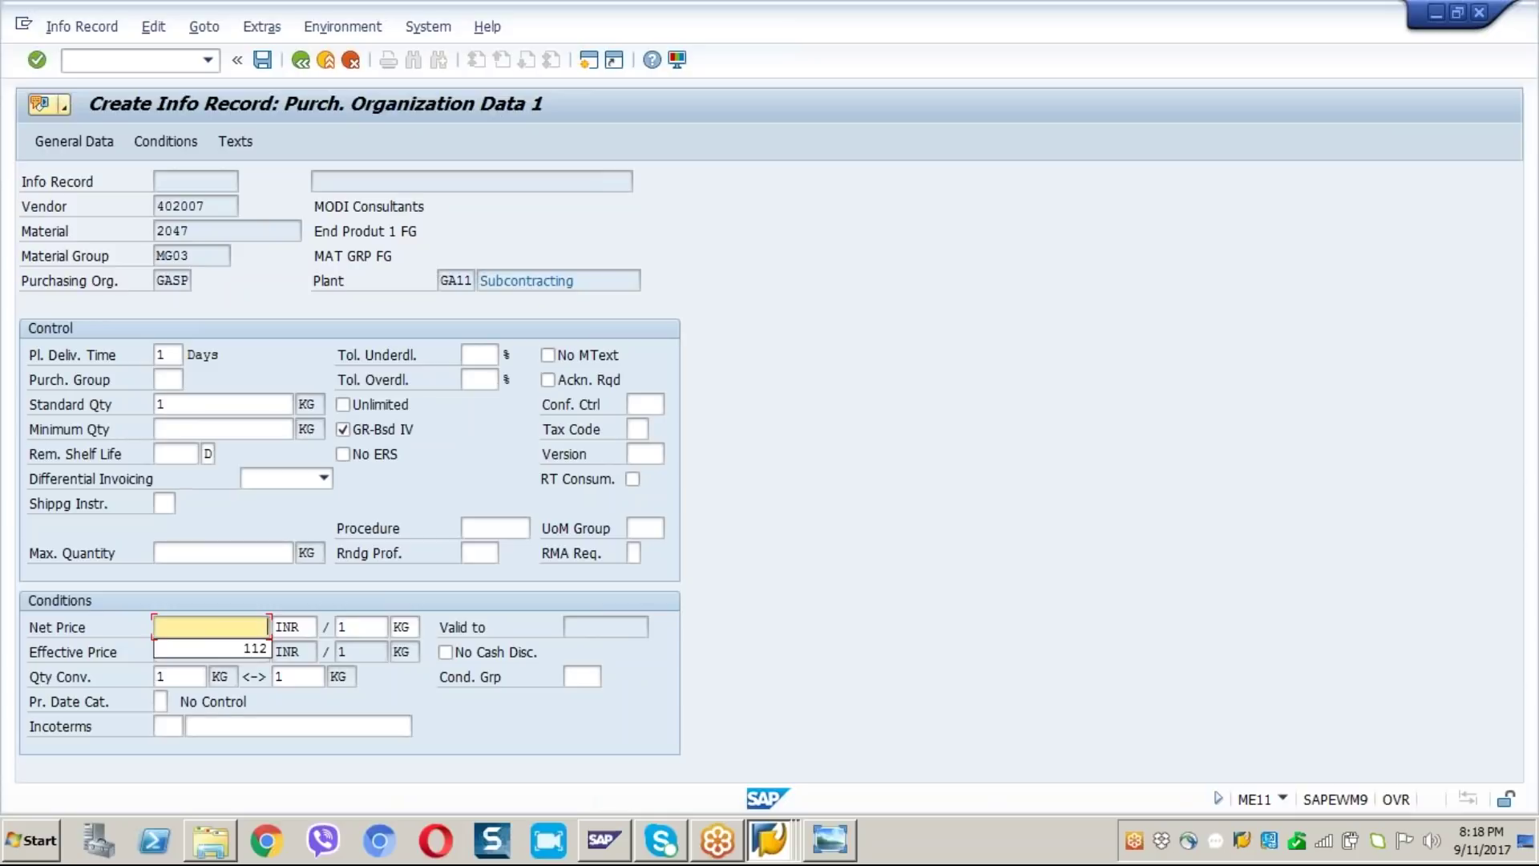
text(75)
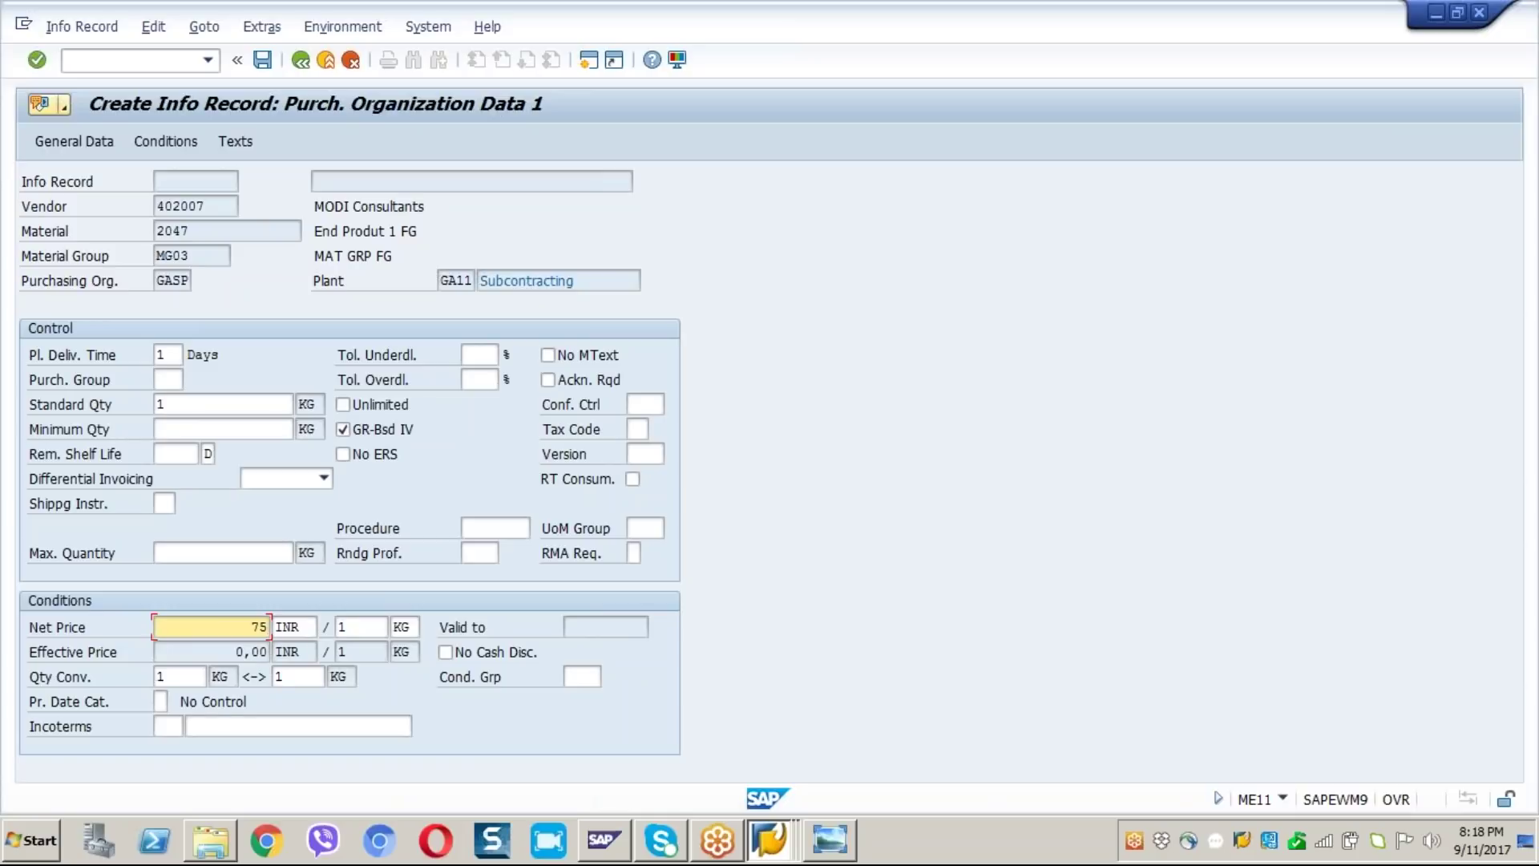
key(Return)
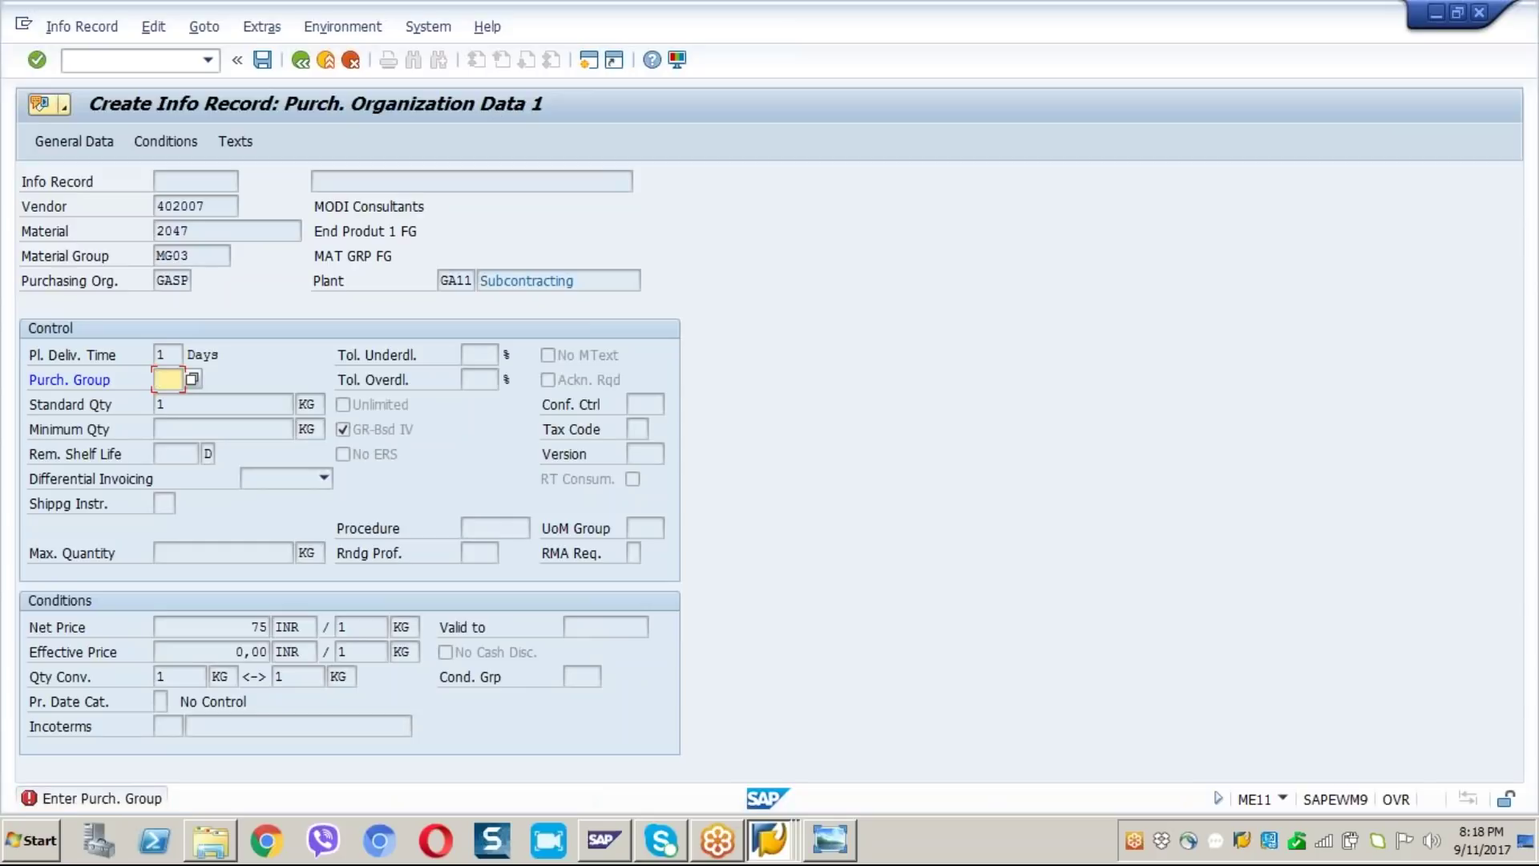
Step: Set the purchasing group to PG1, continue past the quotation and text screens, and save the info record
text(pg1)
key(Return)
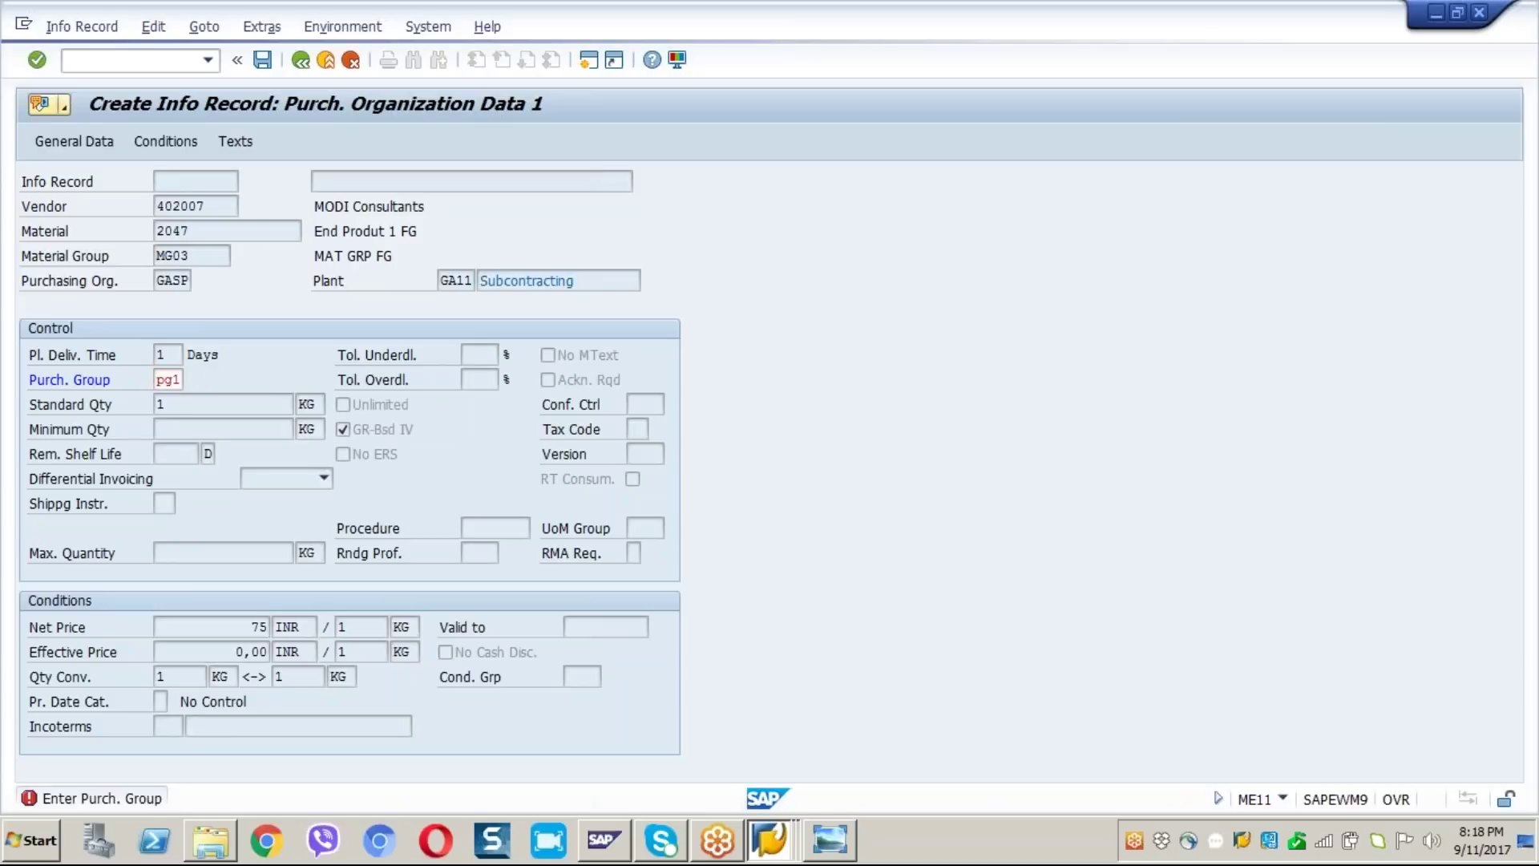
key(Return)
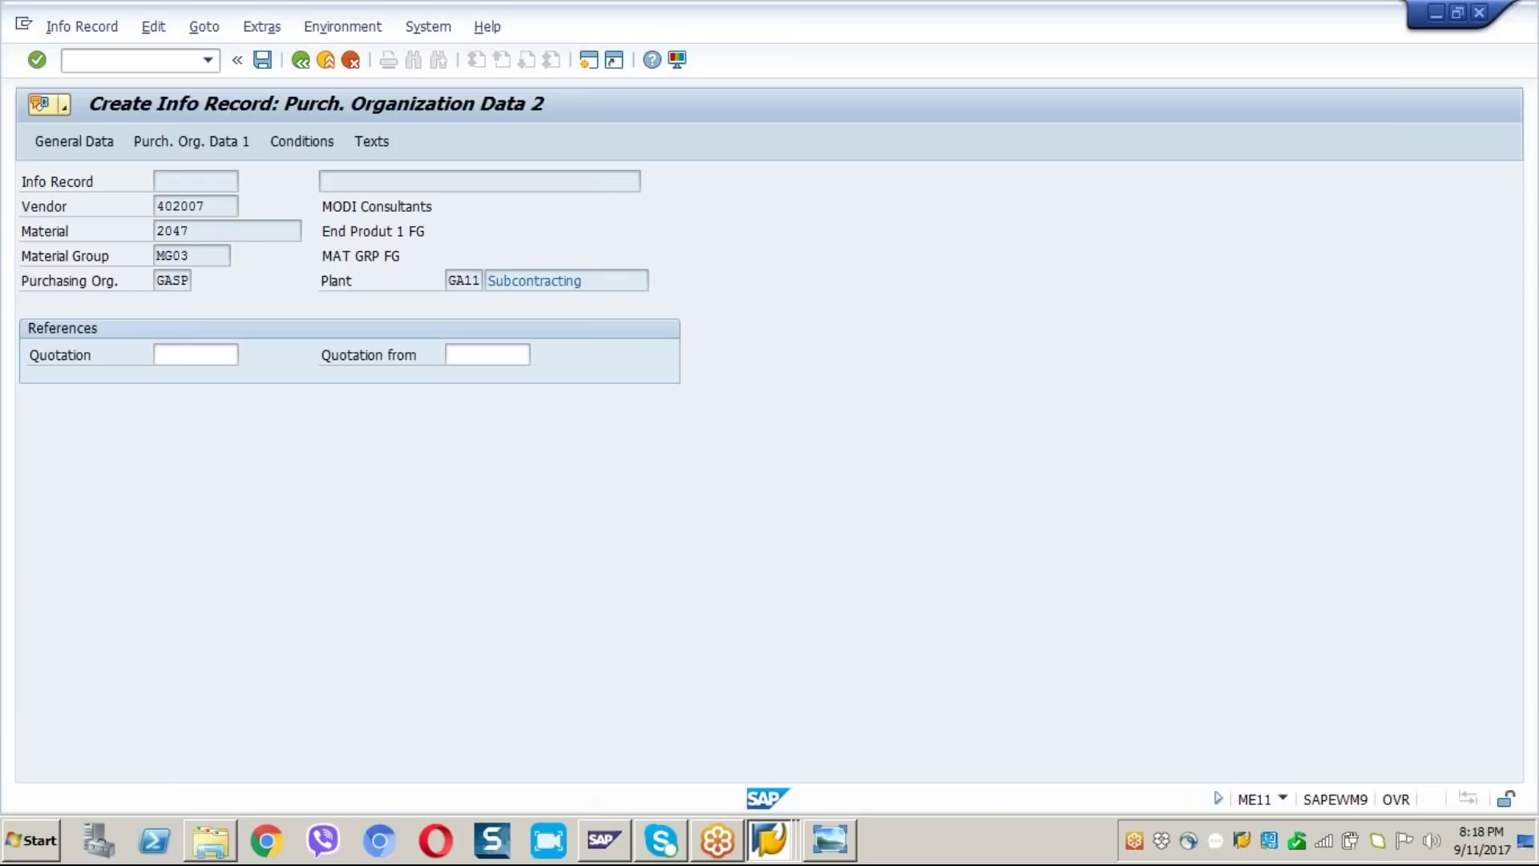
key(Return)
key(Return)
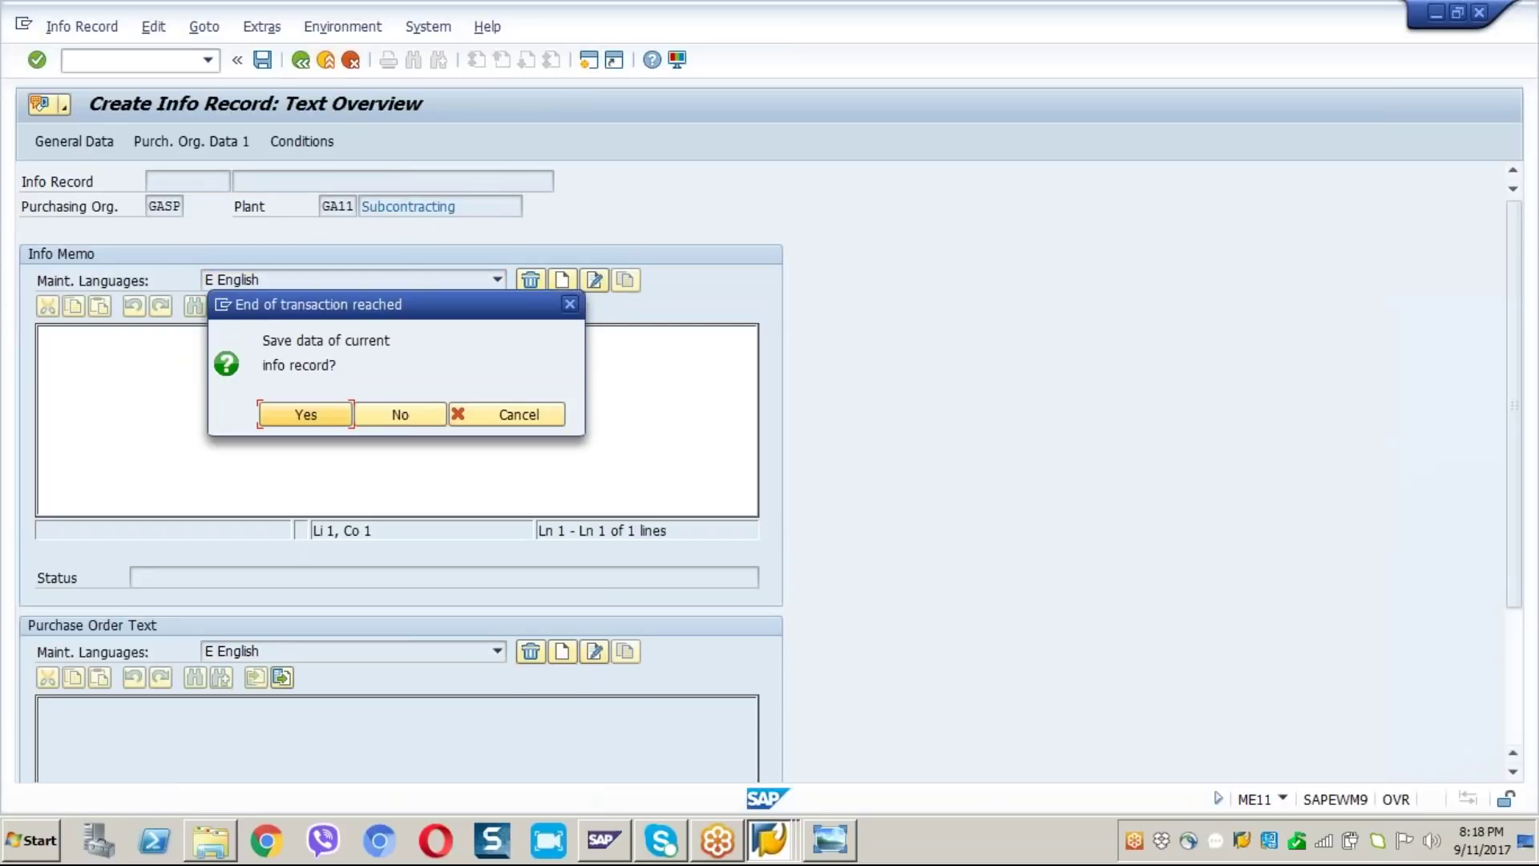
key(Return)
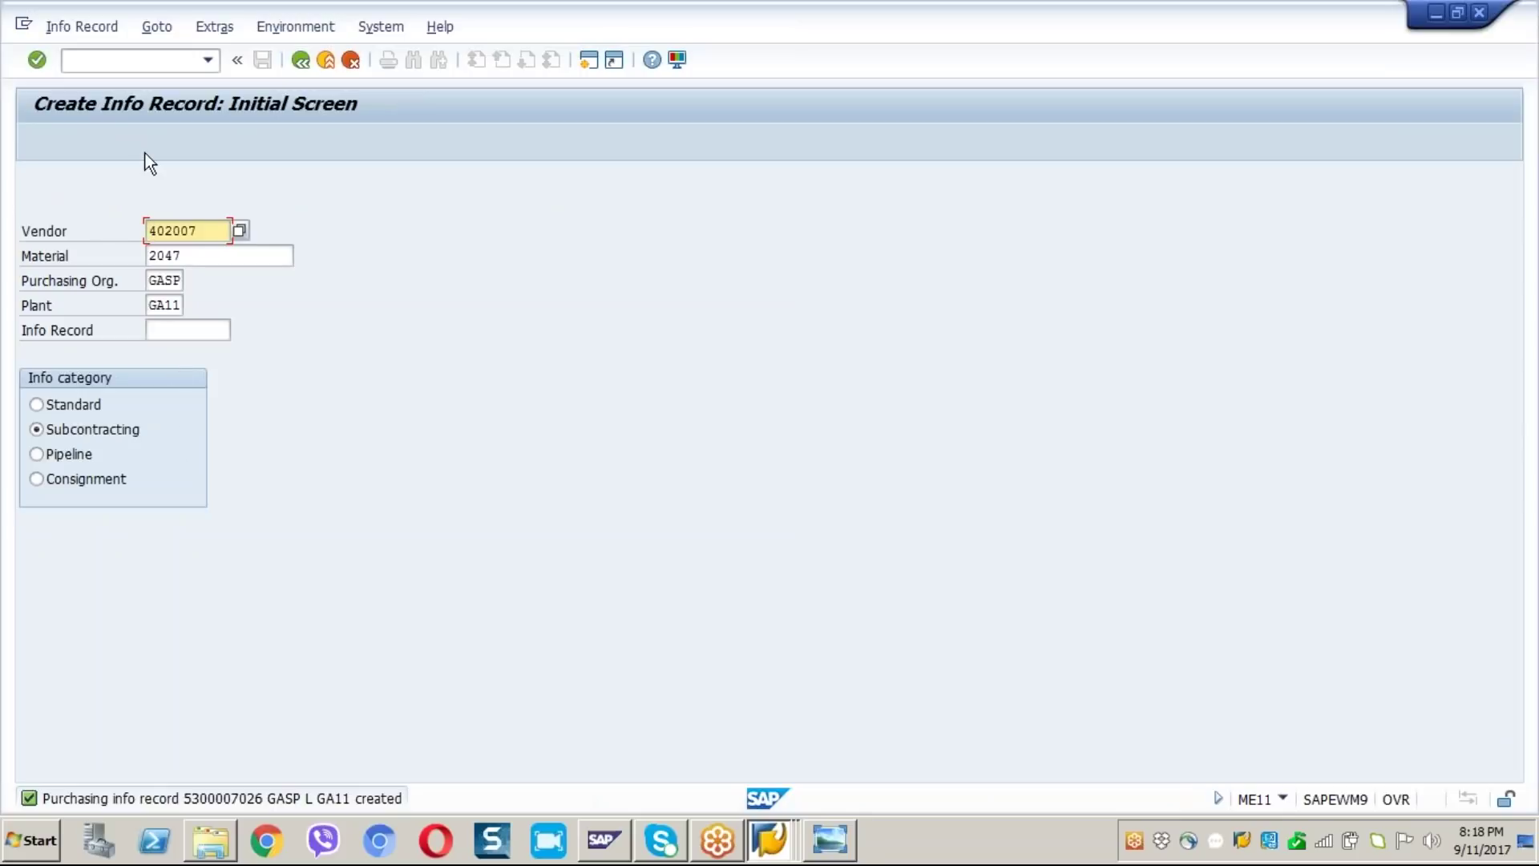
Step: Leave info record creation and start the goods movement transaction MIGO
click(133, 63)
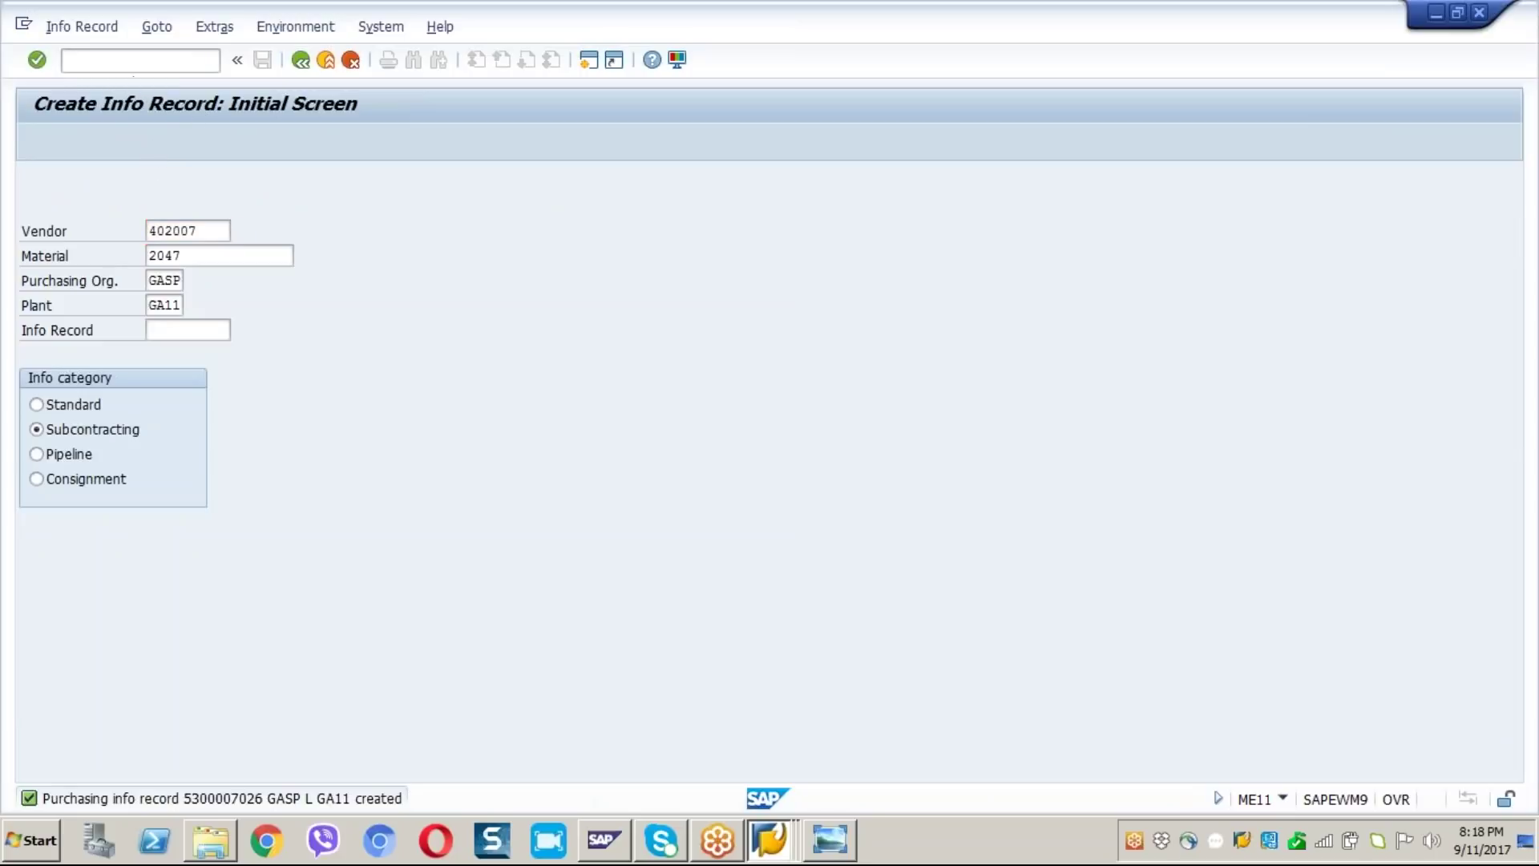
text(/nm)
key(BackSpace)
key(BackSpace)
key(BackSpace)
text(/n)
key(Return)
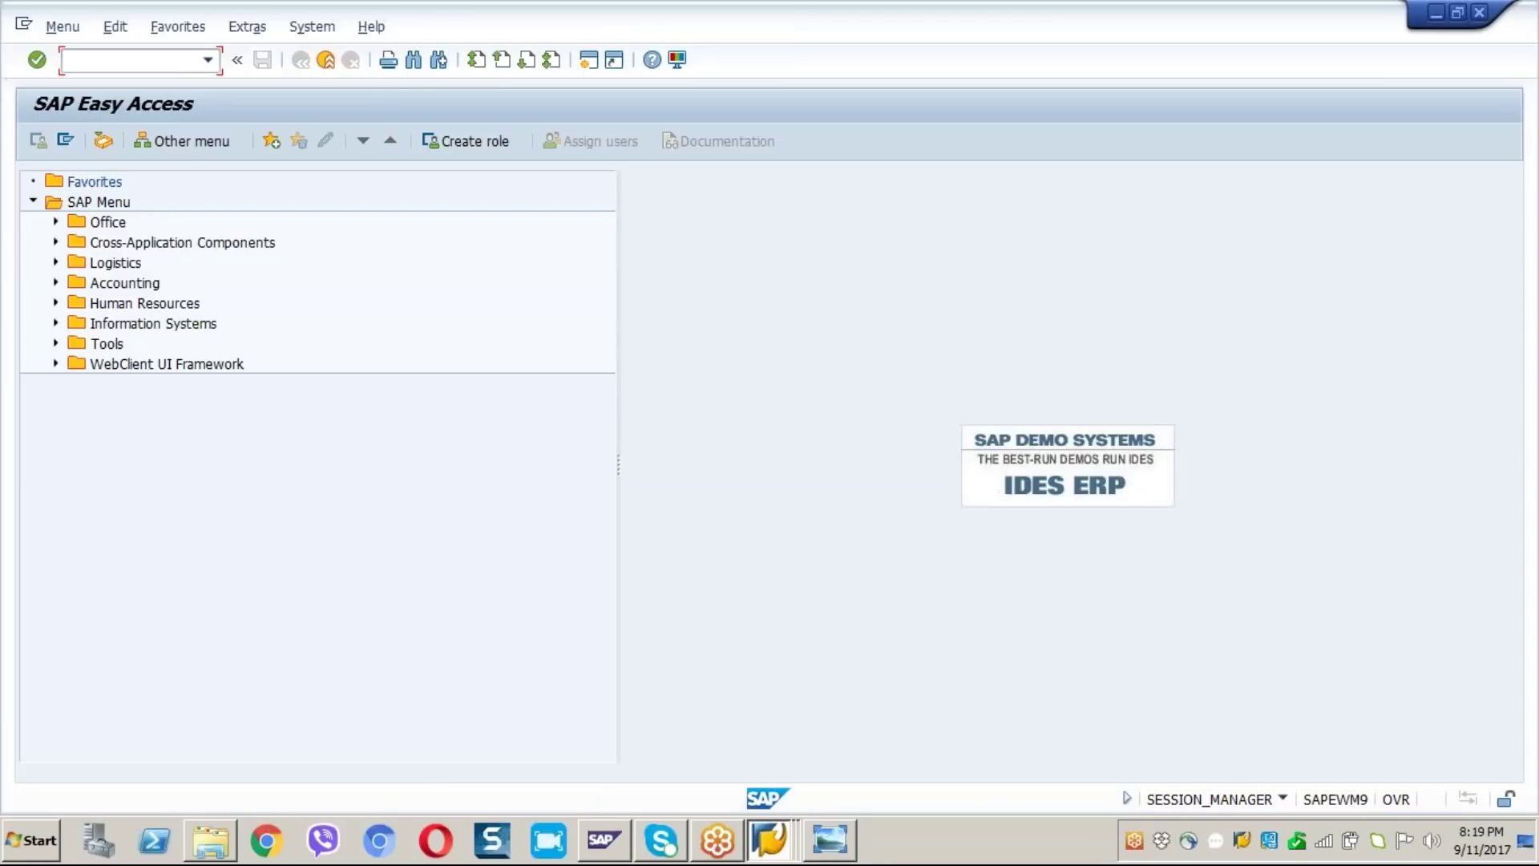
text(migo)
key(Return)
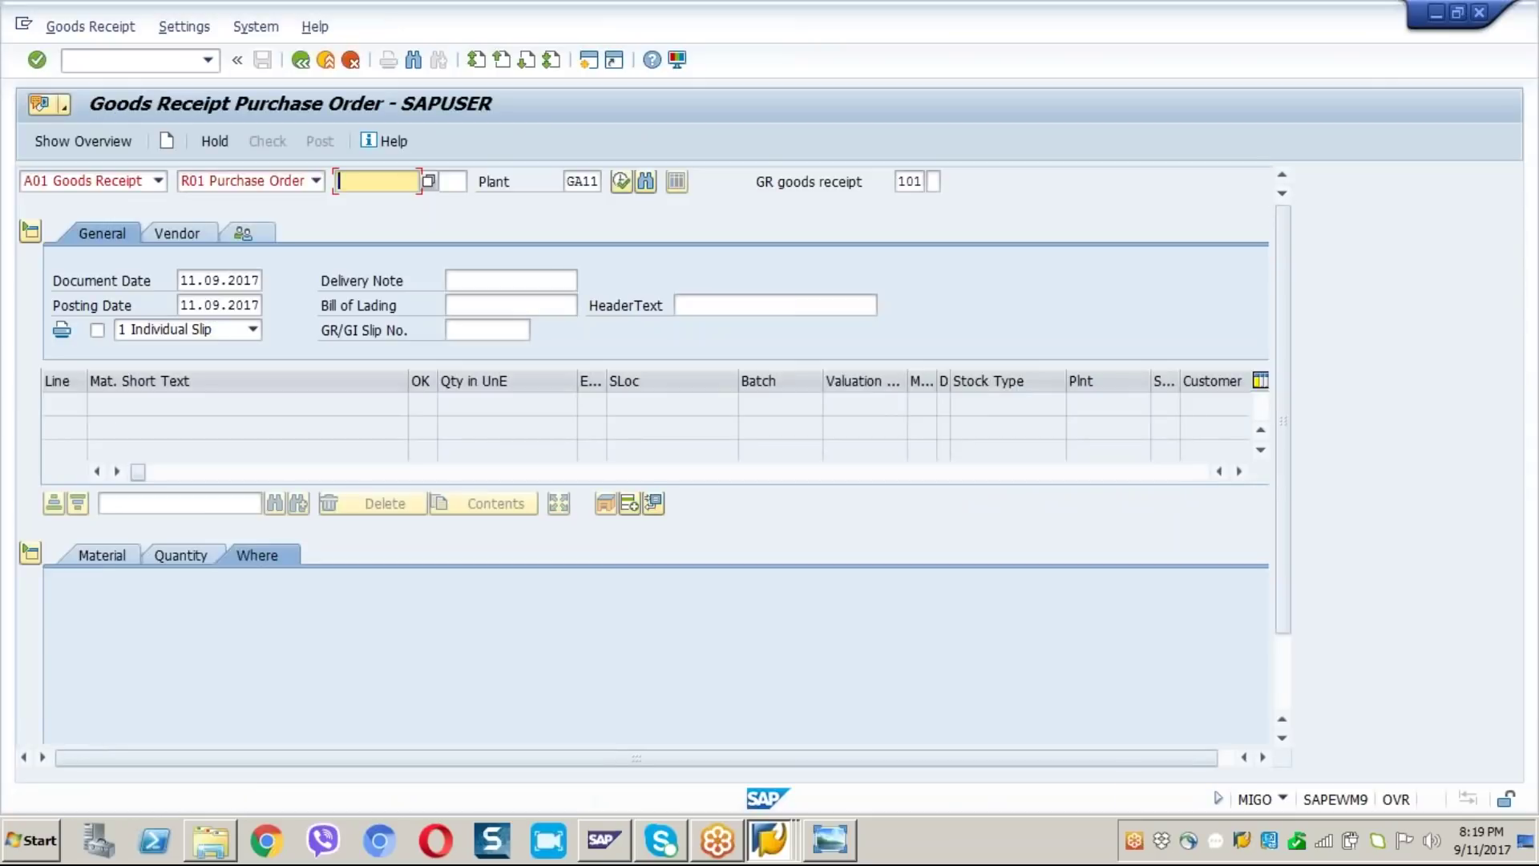
Step: Change the goods receipt reference to R10 Other and set the movement type to 501
click(306, 185)
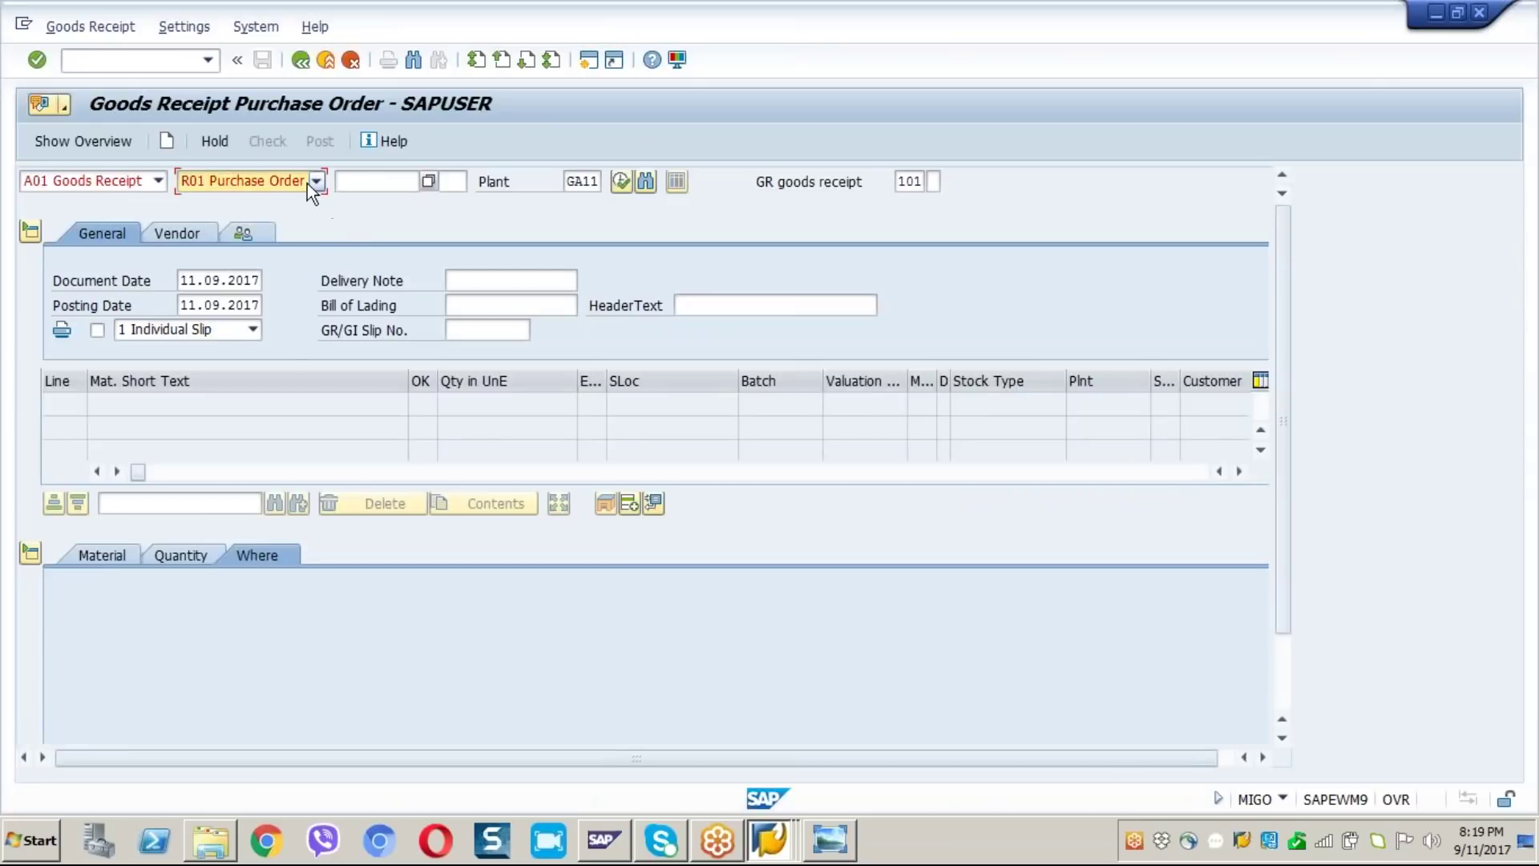
click(257, 256)
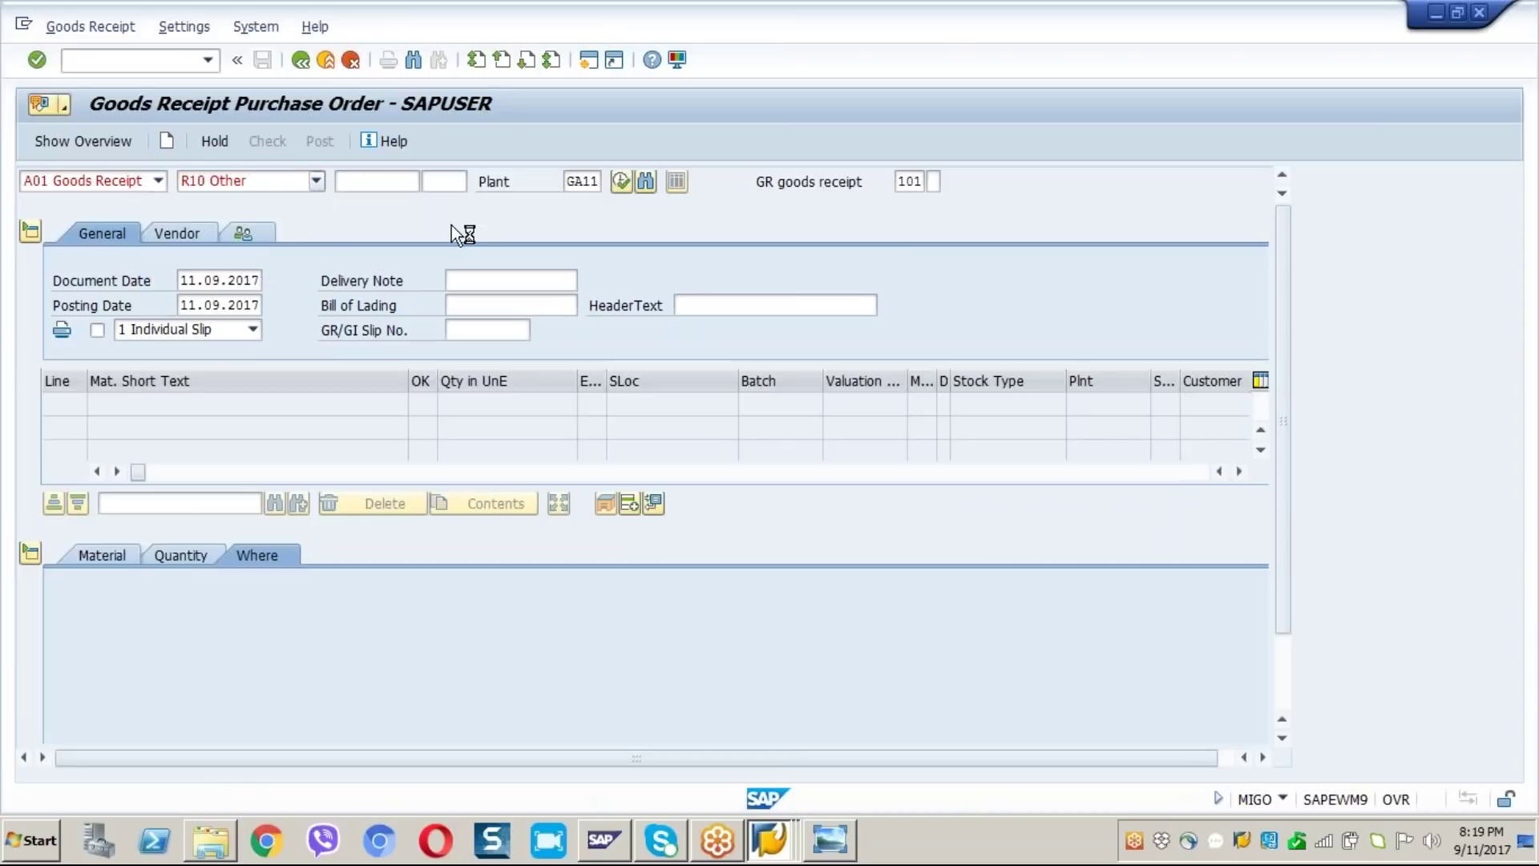
click(916, 184)
key(BackSpace)
key(BackSpace)
key(BackSpace)
text(50)
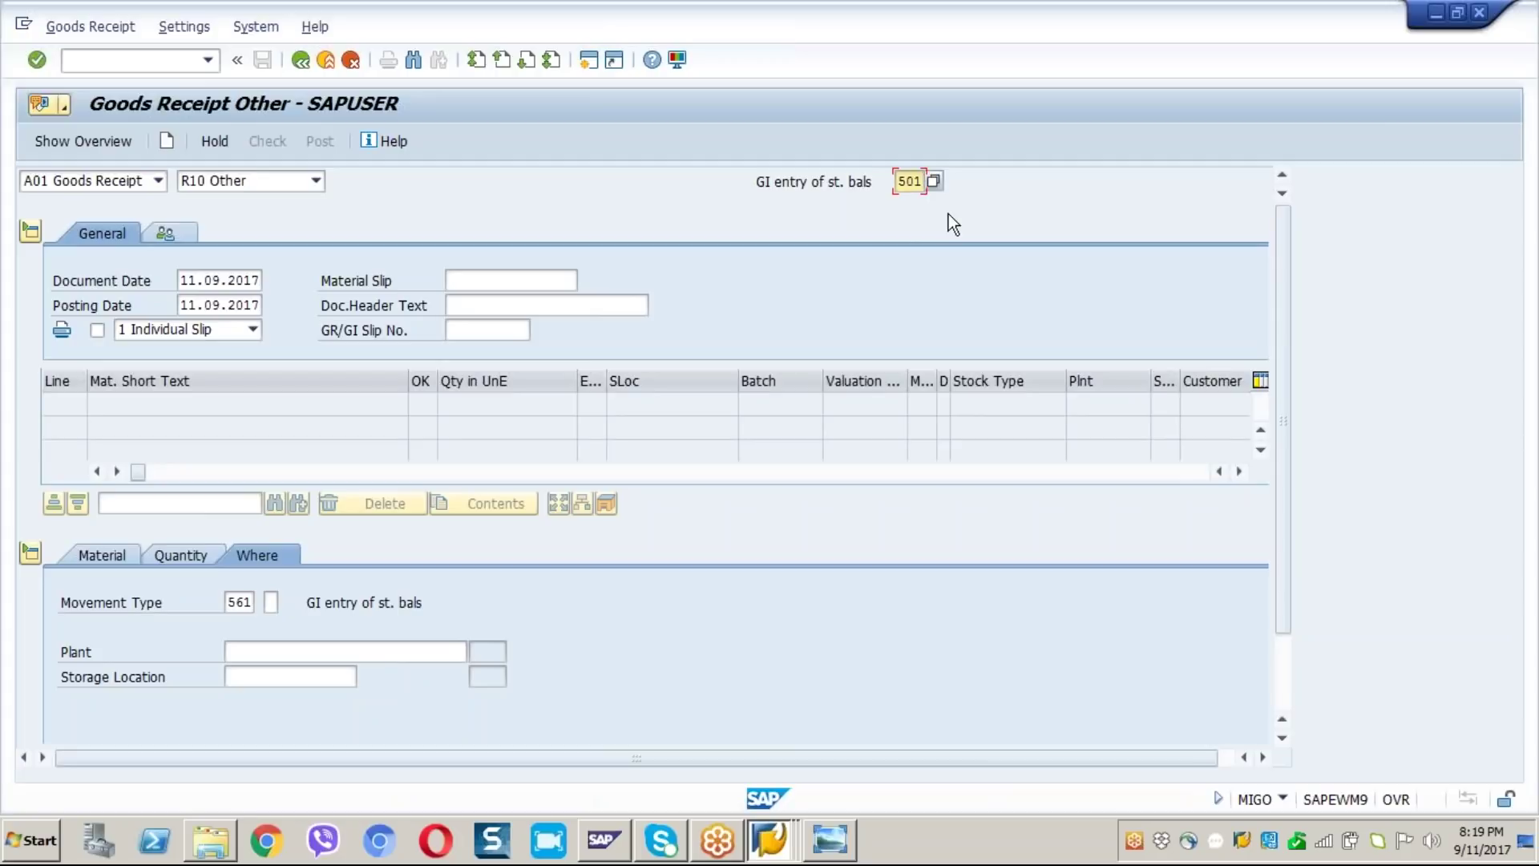
key(Return)
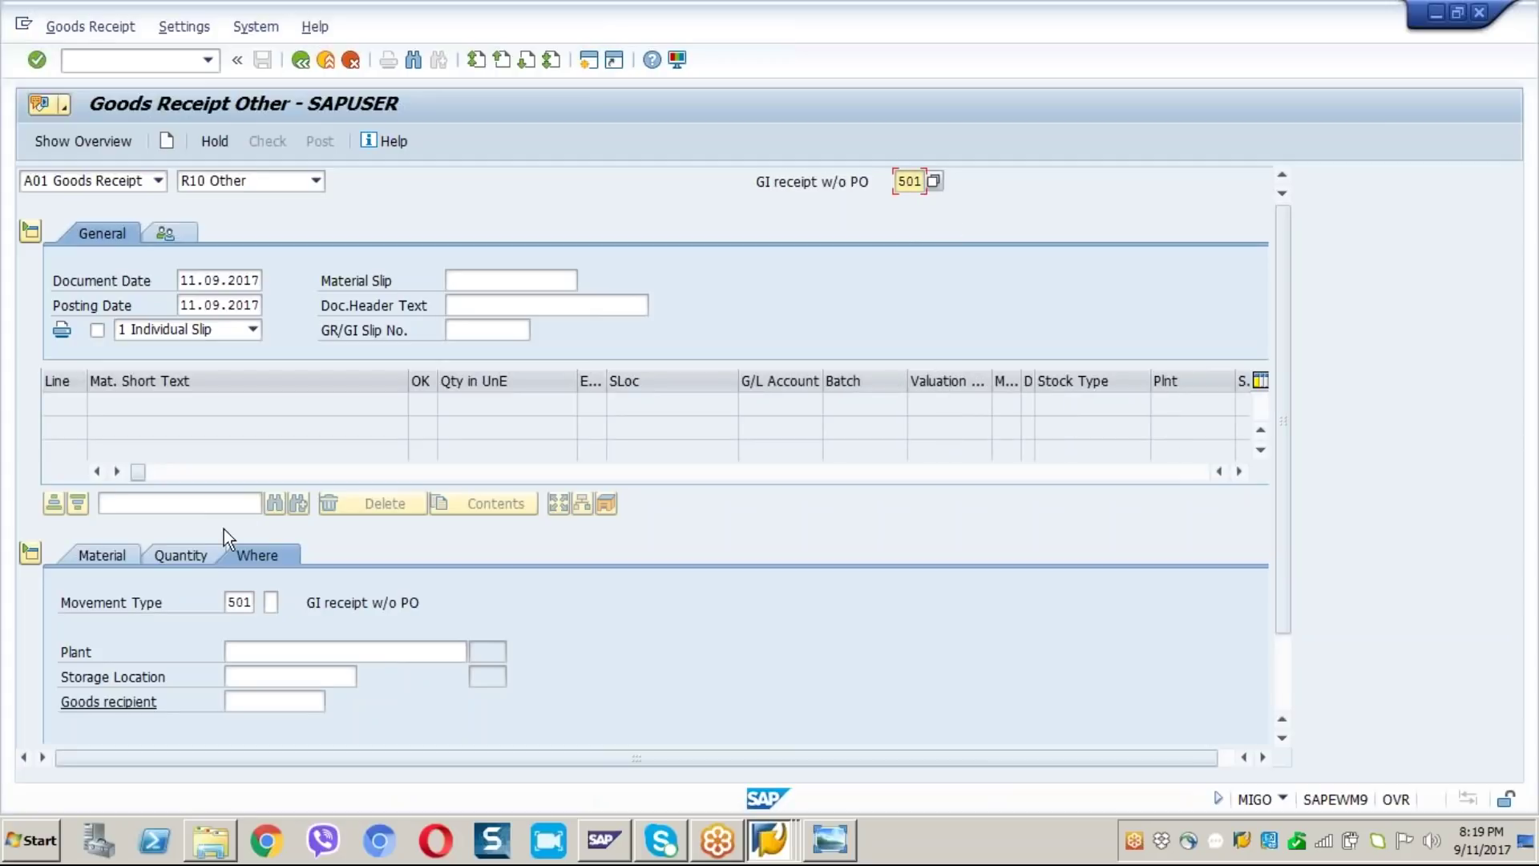
Step: Add material 110010 to the goods receipt and enter a quantity of 2000
click(97, 563)
click(239, 603)
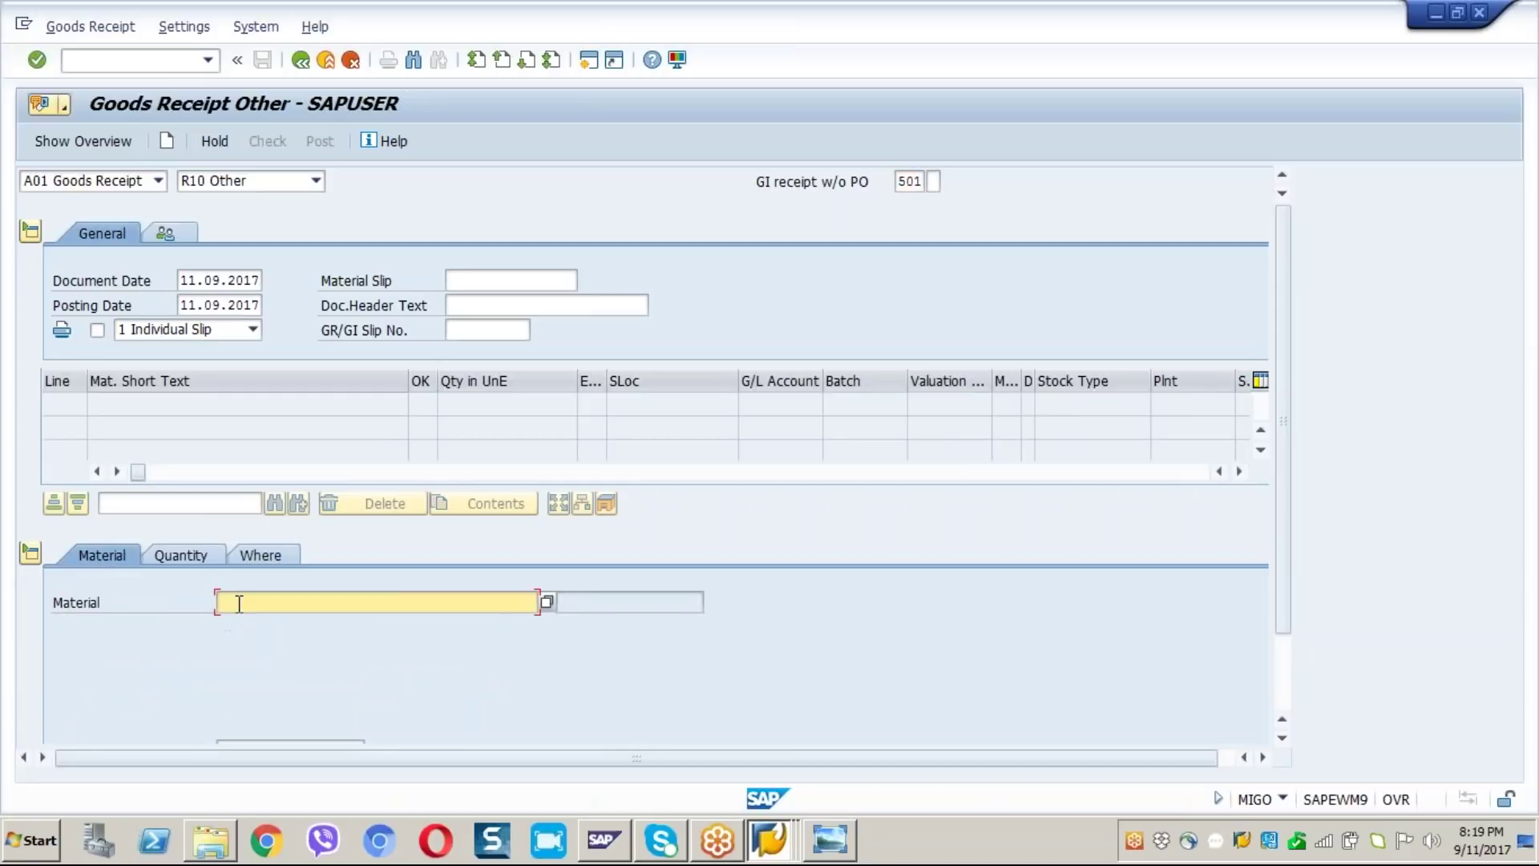
text(110010)
key(Return)
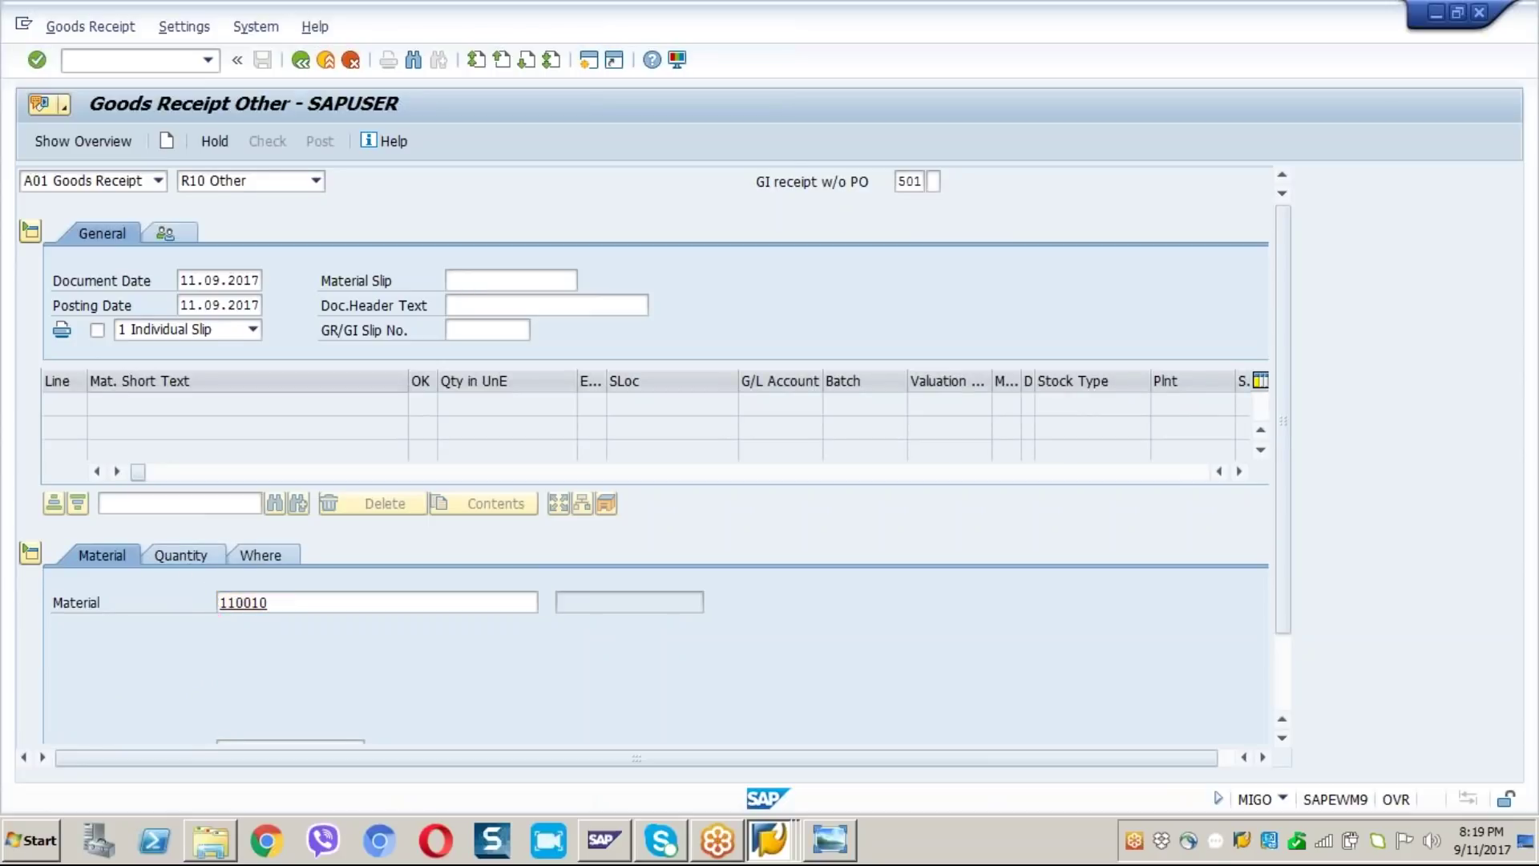
click(190, 550)
text(2000)
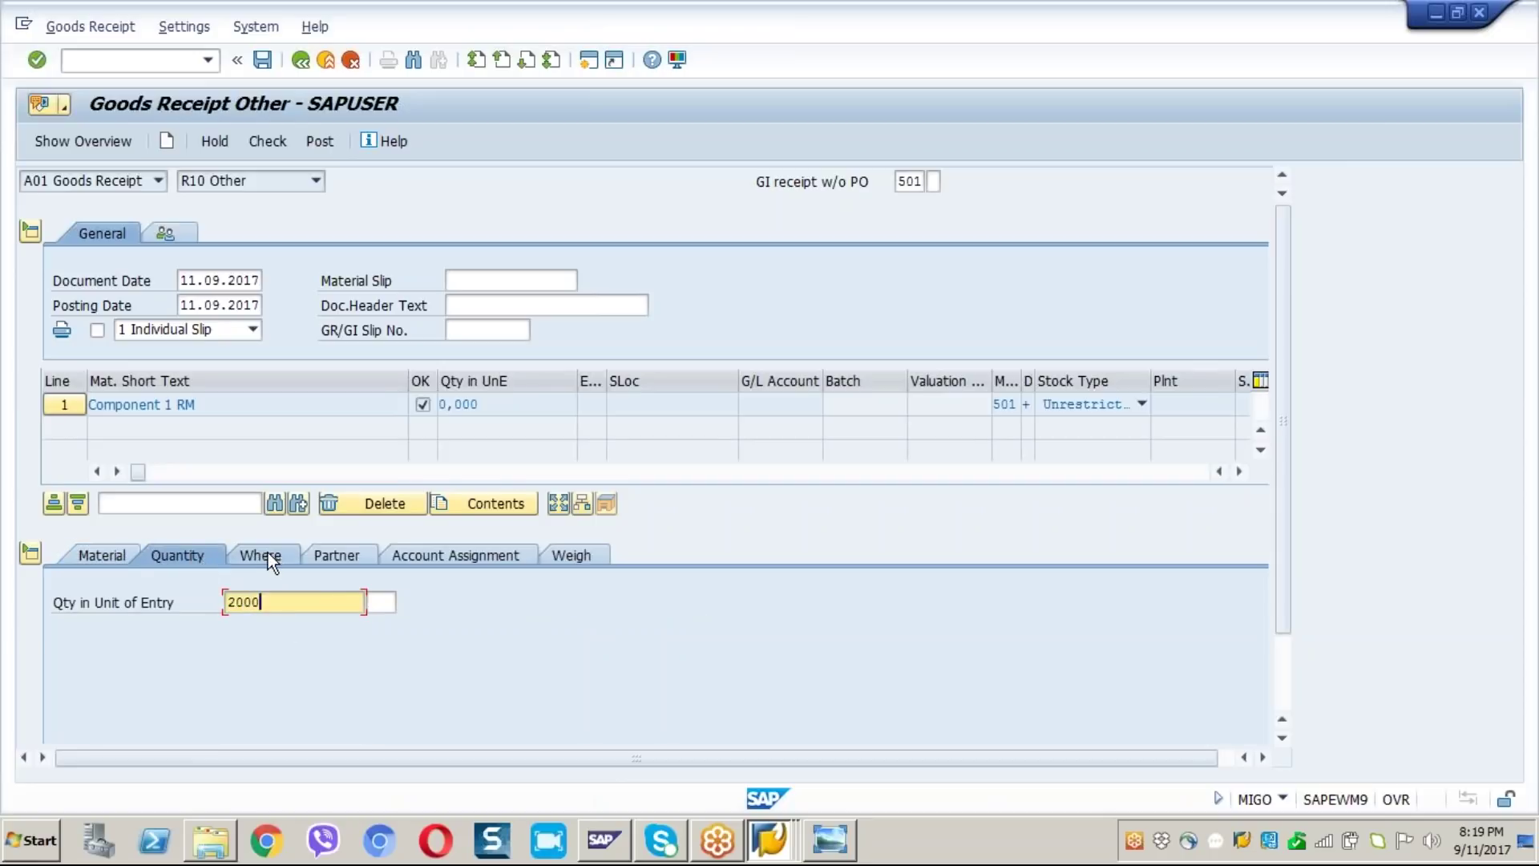
Step: Set the item's plant to GA11 and its storage location to ST01
click(264, 554)
click(274, 658)
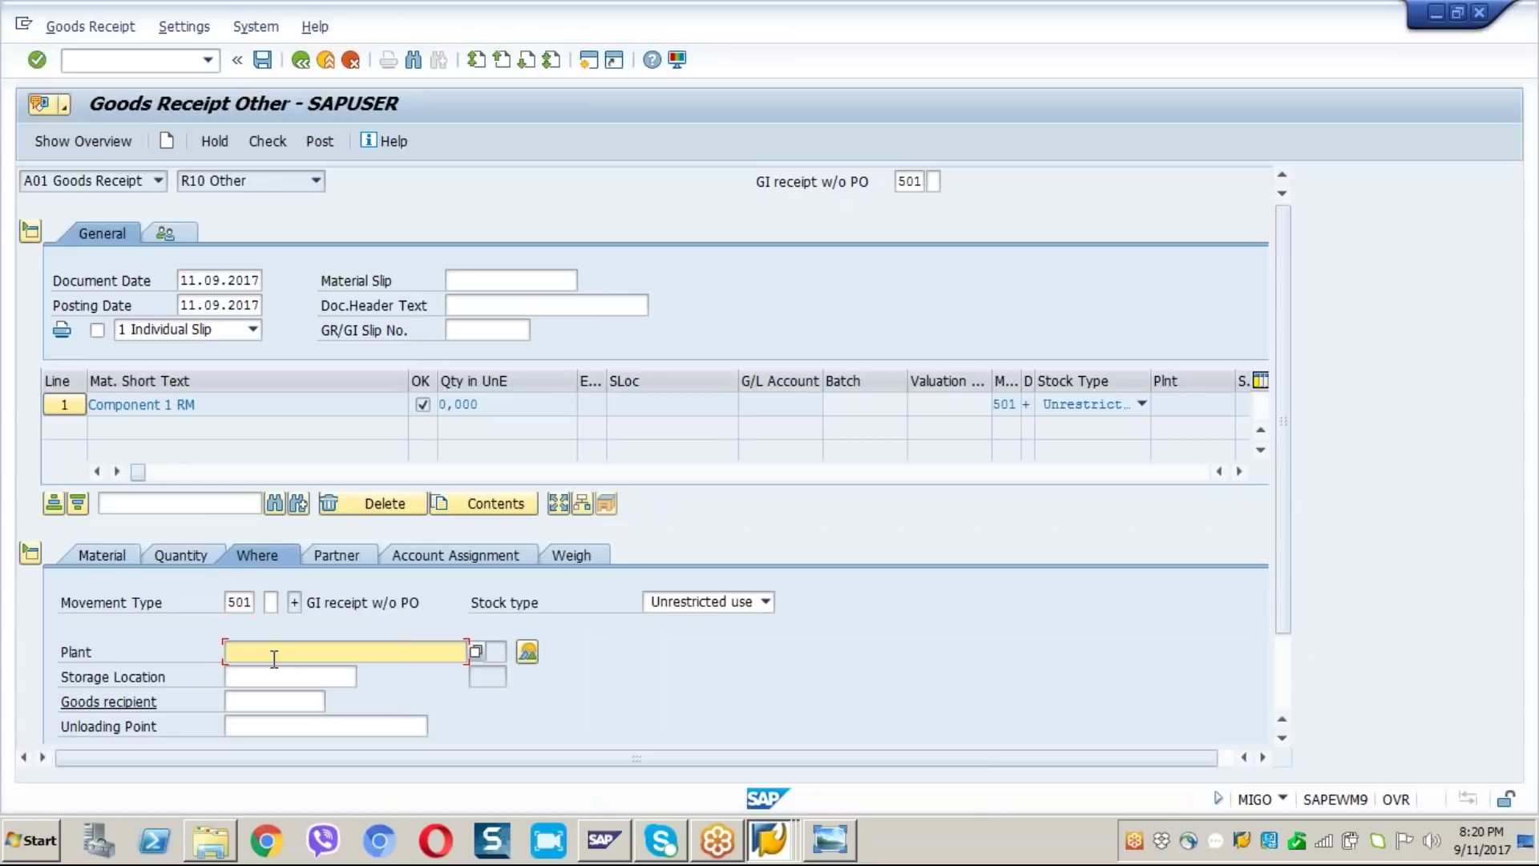
text(ga11)
key(Tab)
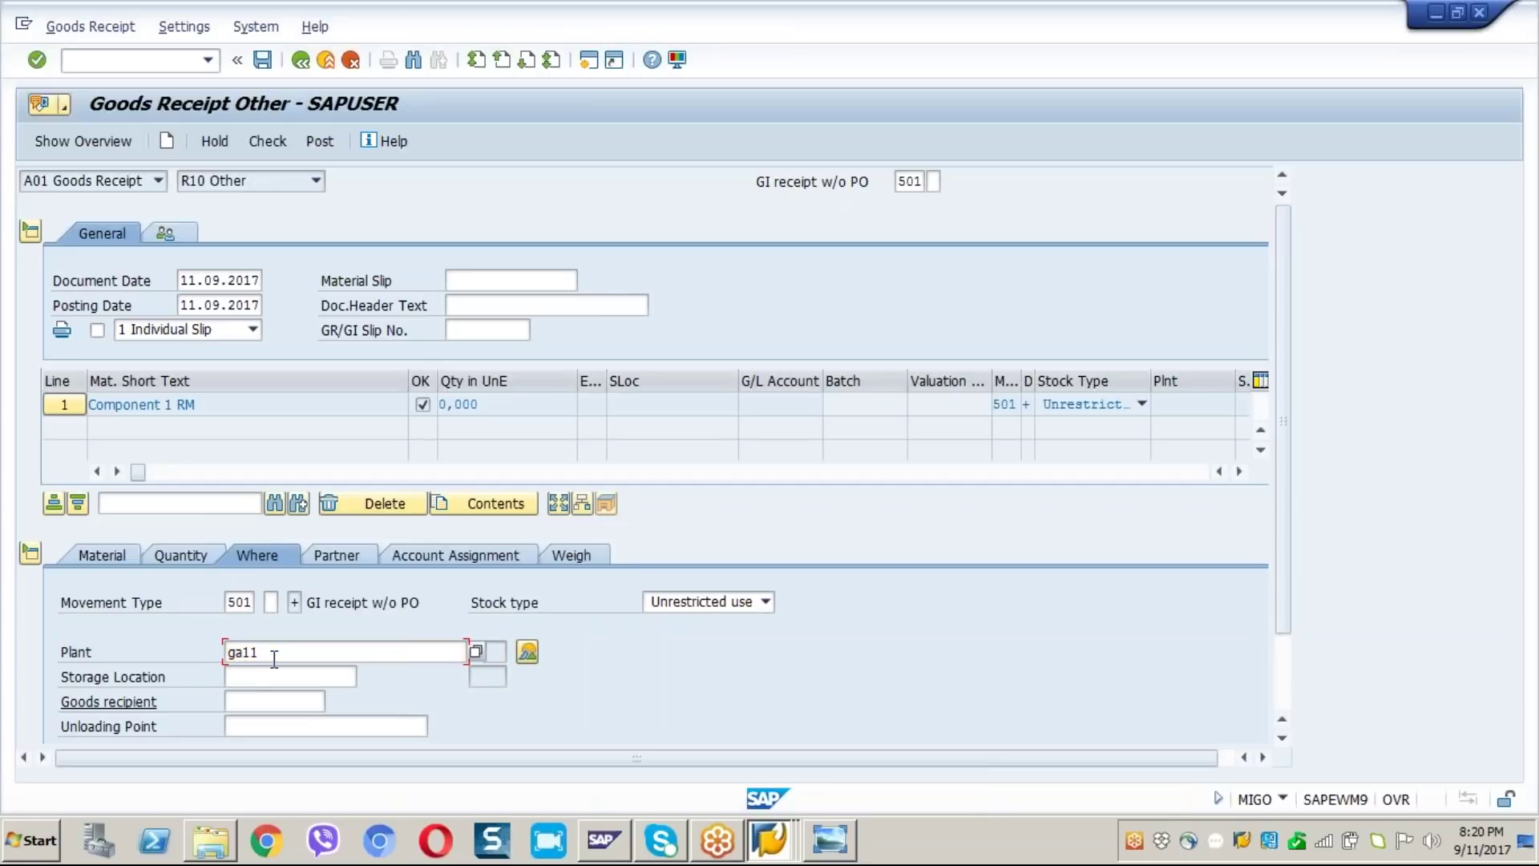
key(Tab)
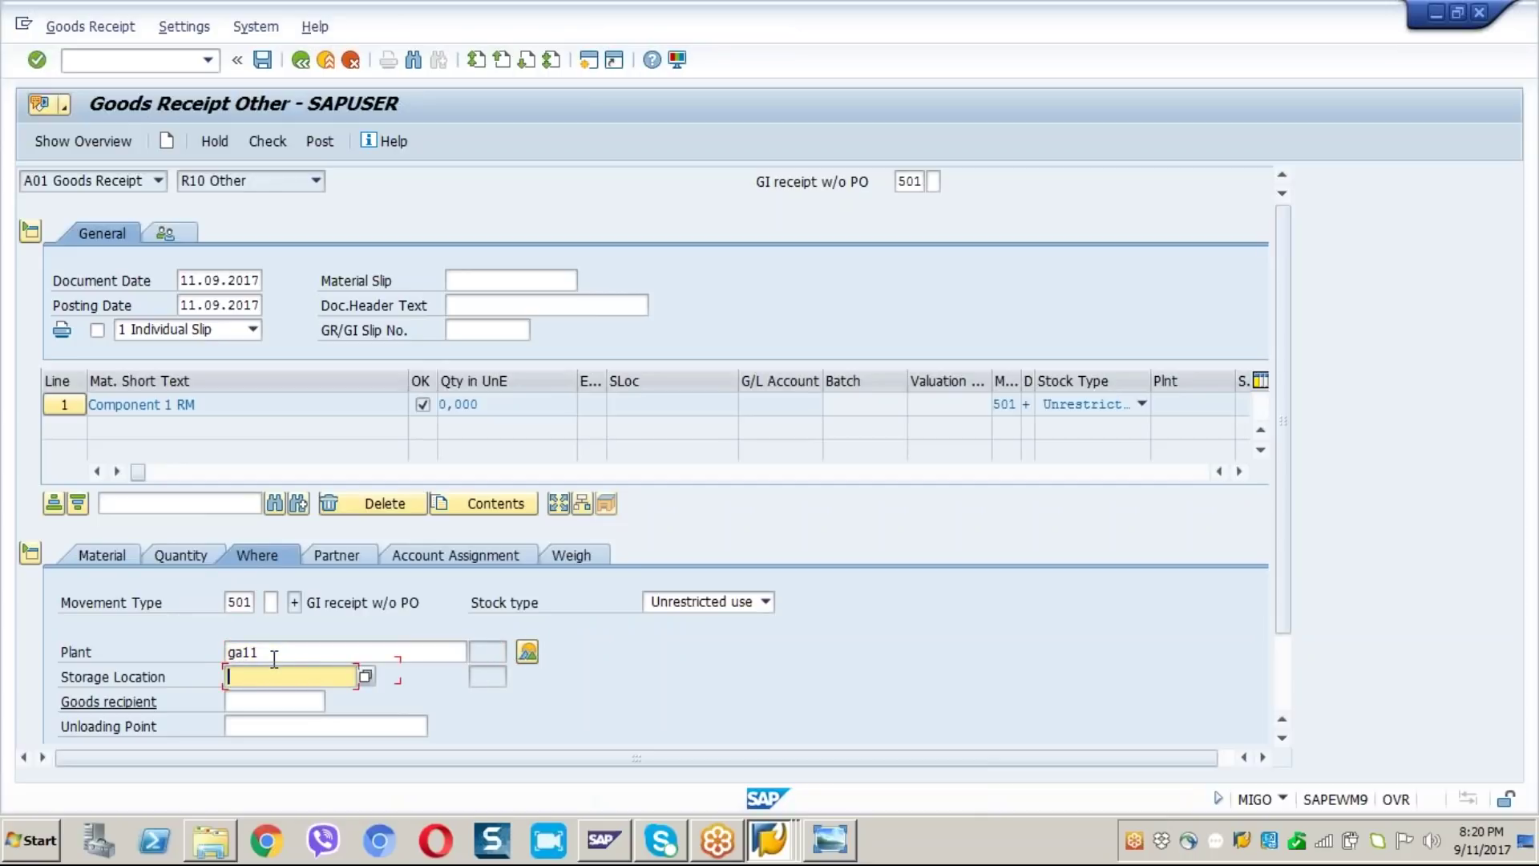
text(st01)
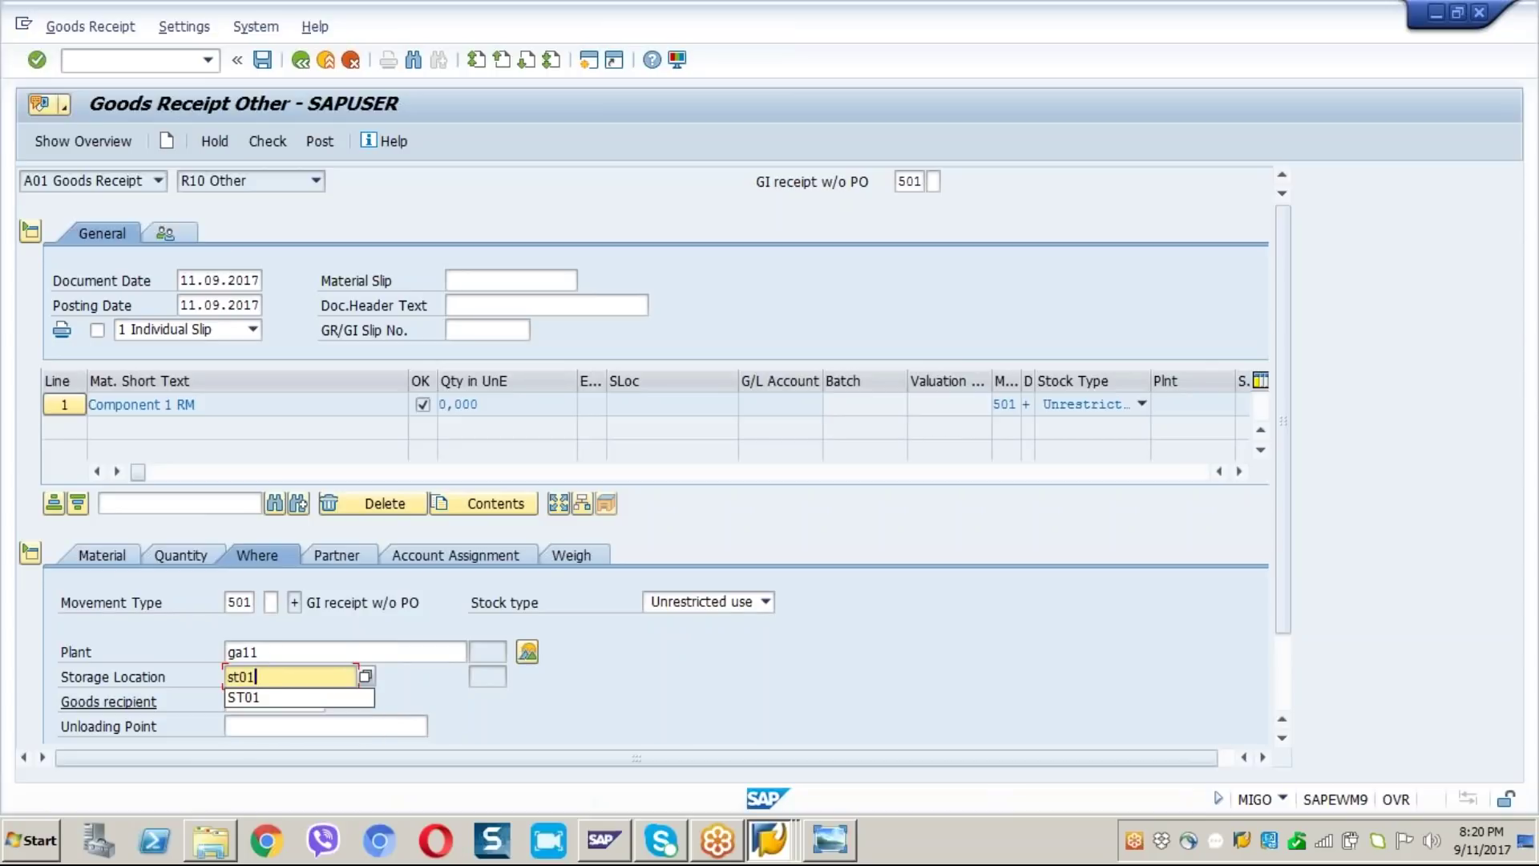
Step: Confirm the item entries, leaving the vendor and G/L account blank, and run a check on the goods receipt document
click(340, 554)
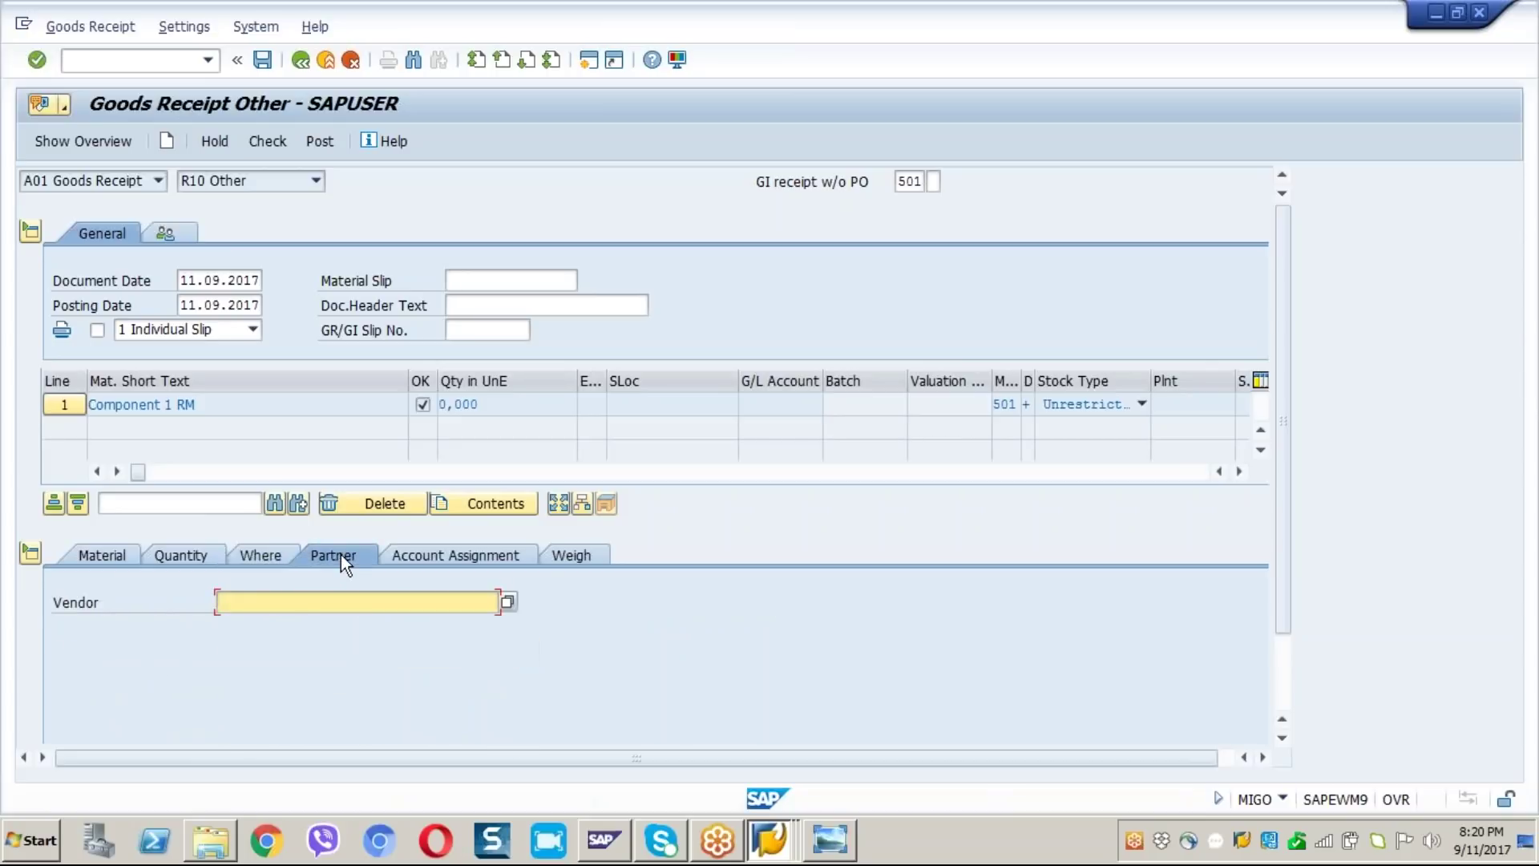
click(440, 555)
key(Return)
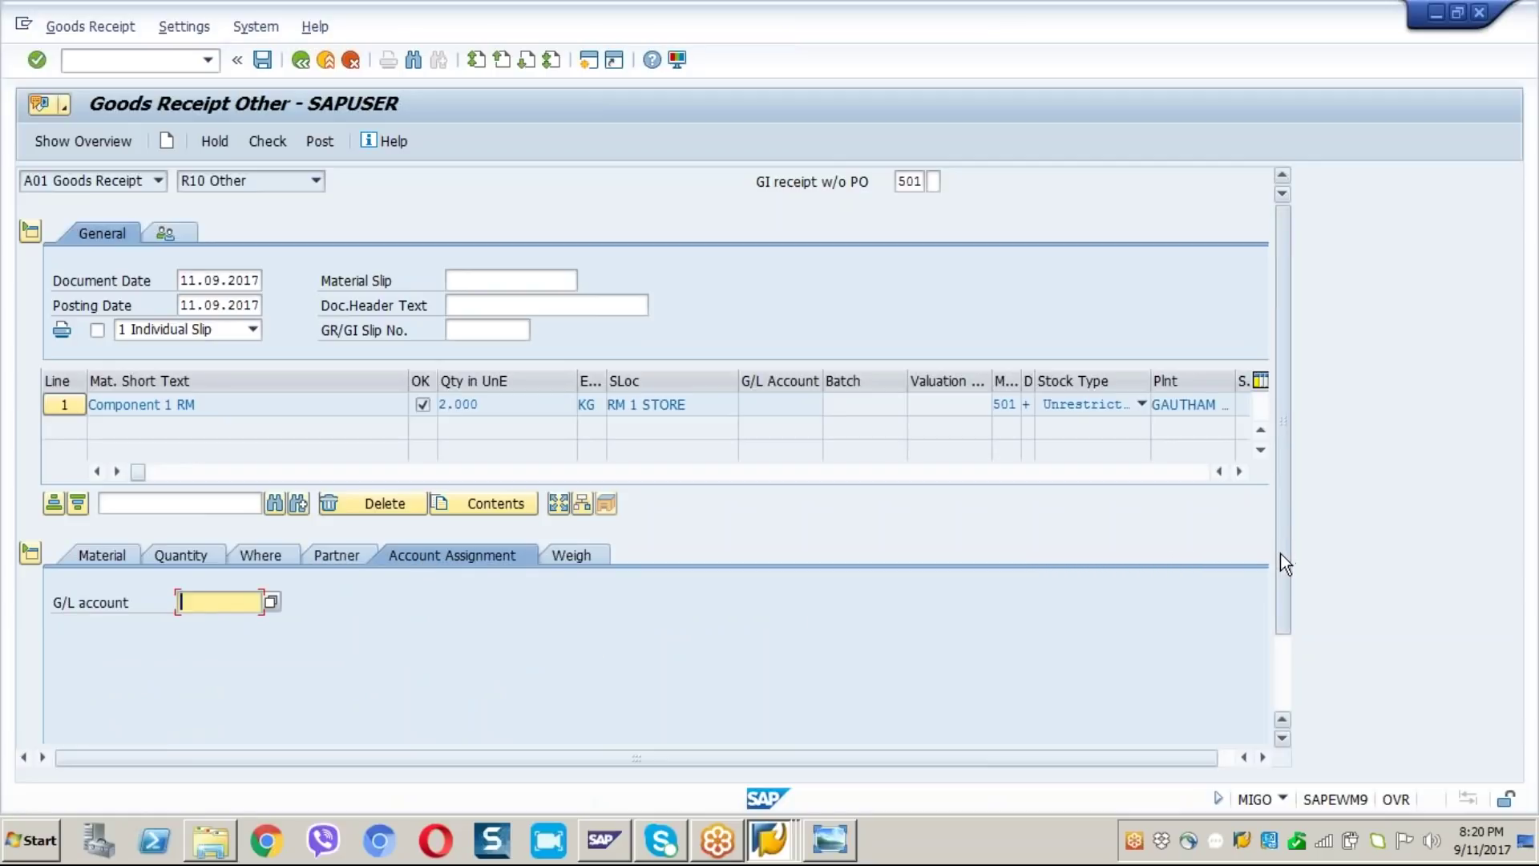
drag(1281, 553, 1286, 691)
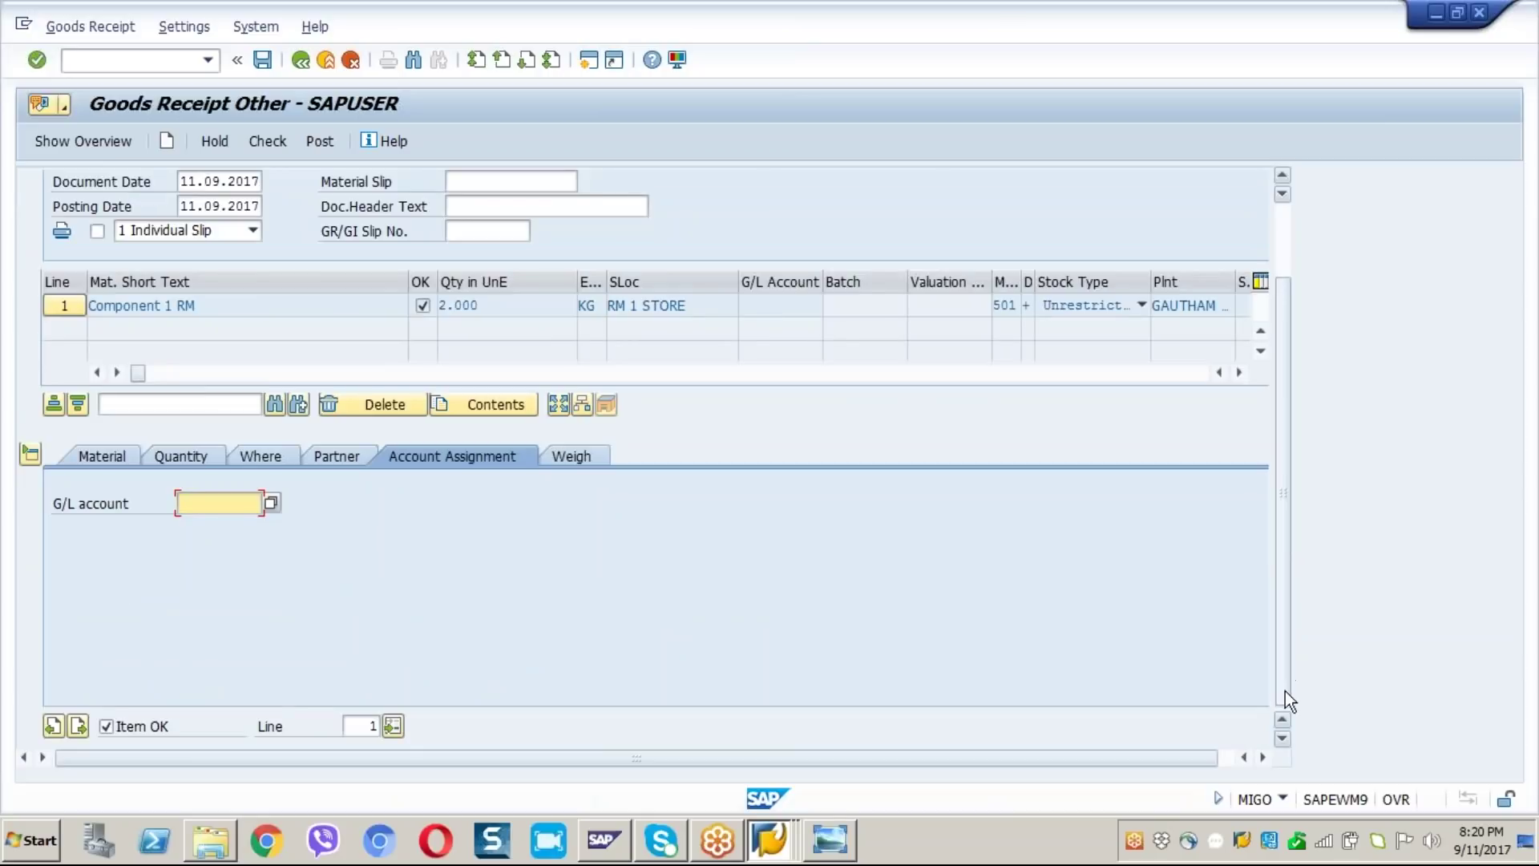
click(282, 141)
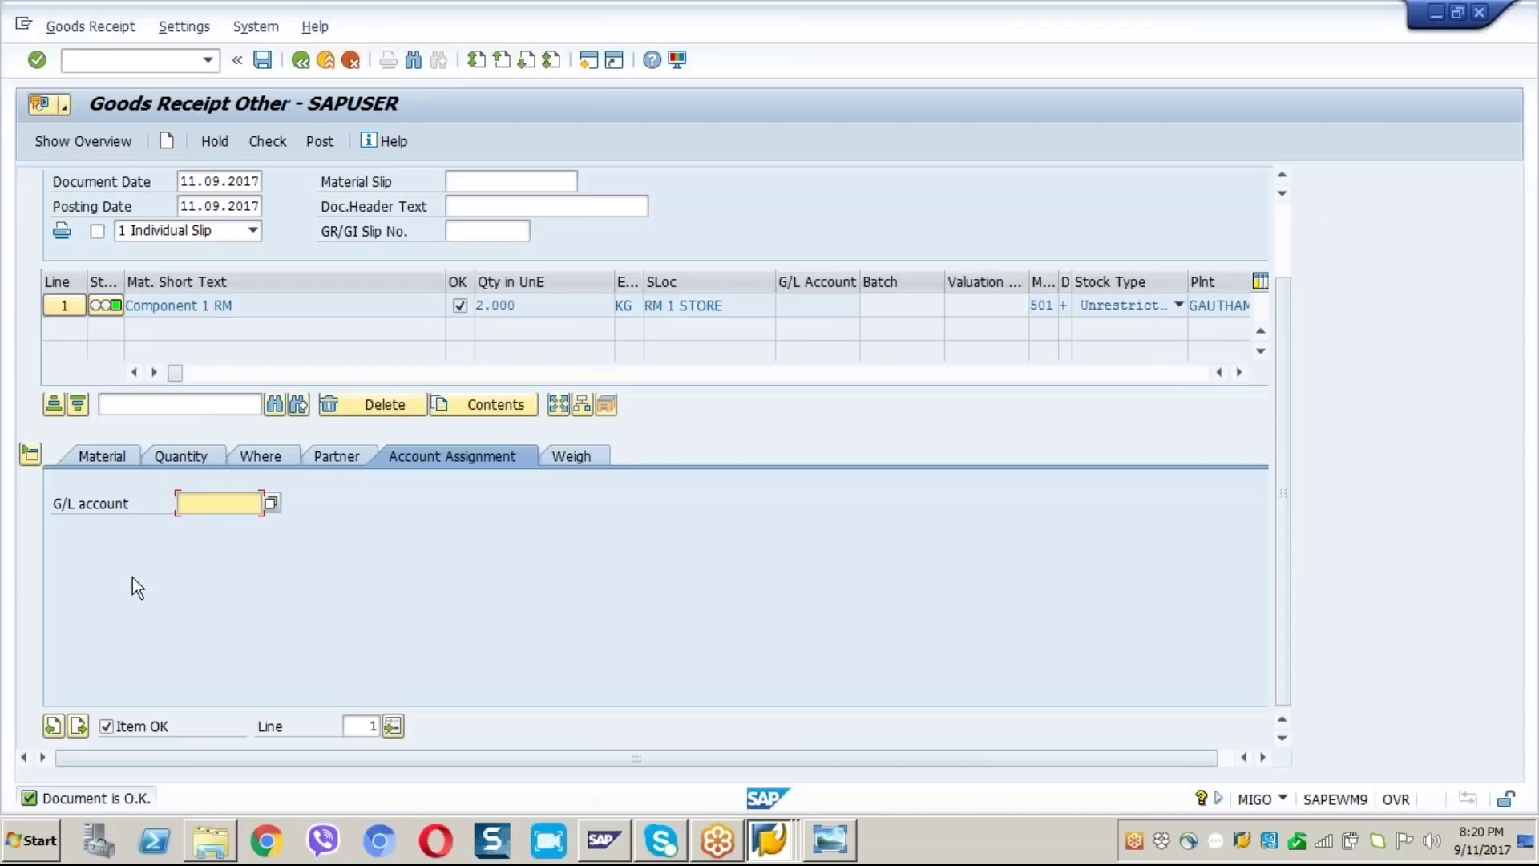
Step: Add a second item with material 110011 and a quantity of 3000 to the goods receipt
click(79, 727)
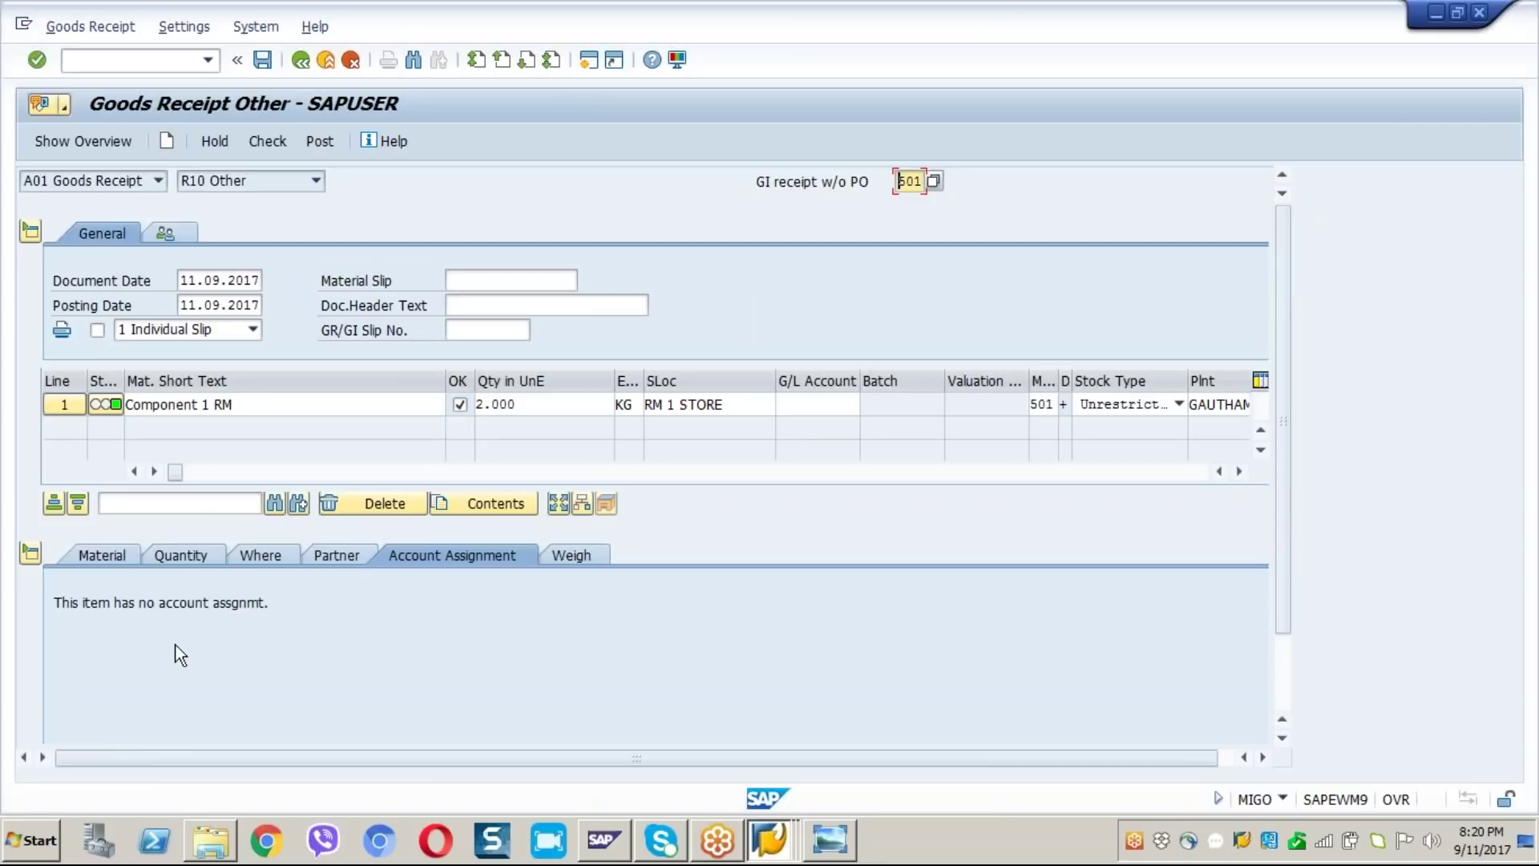
click(121, 561)
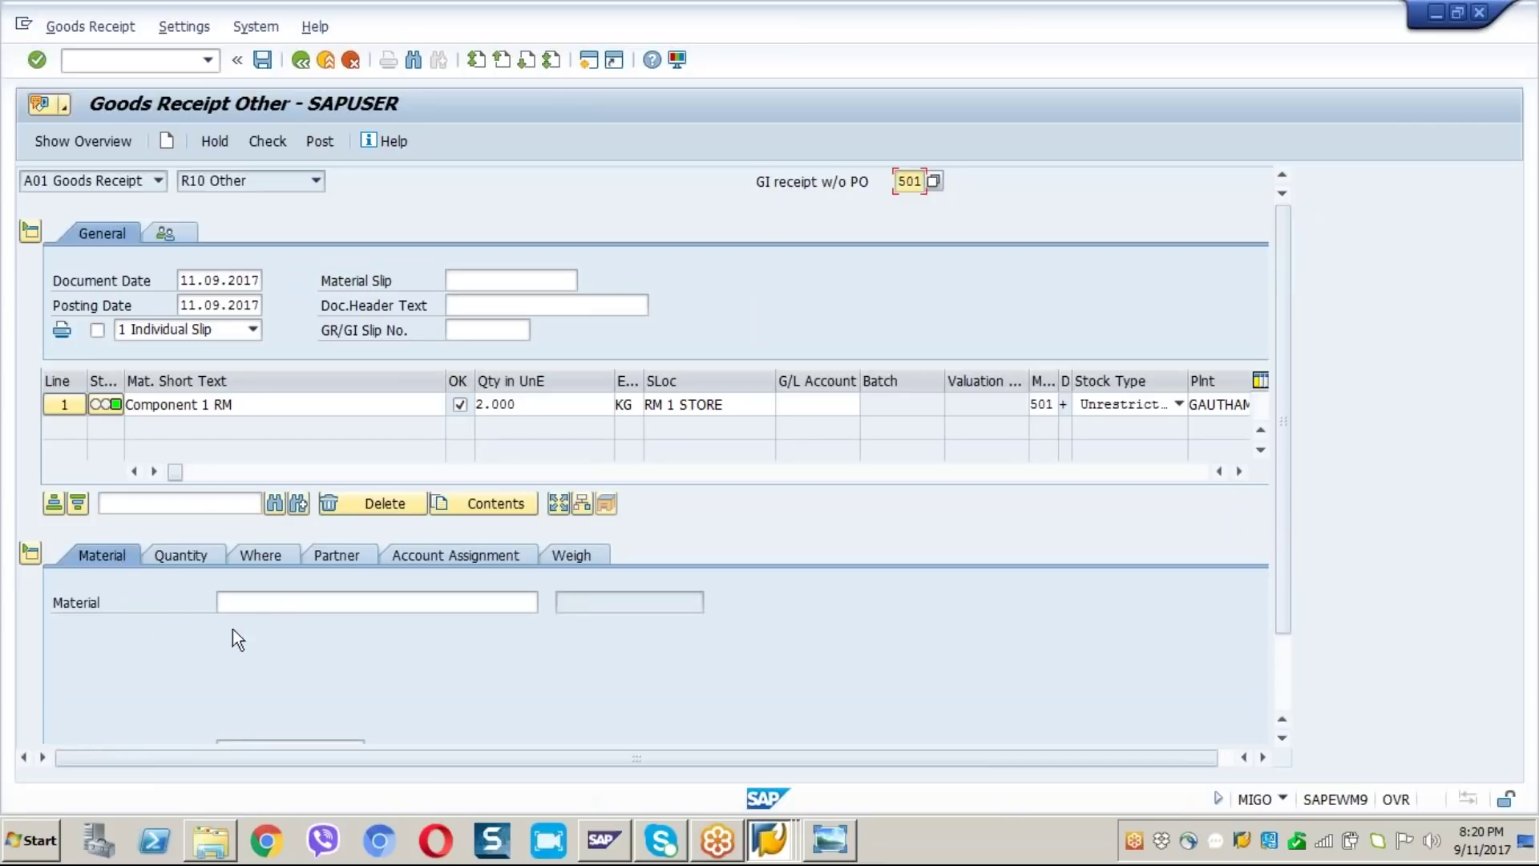
click(268, 601)
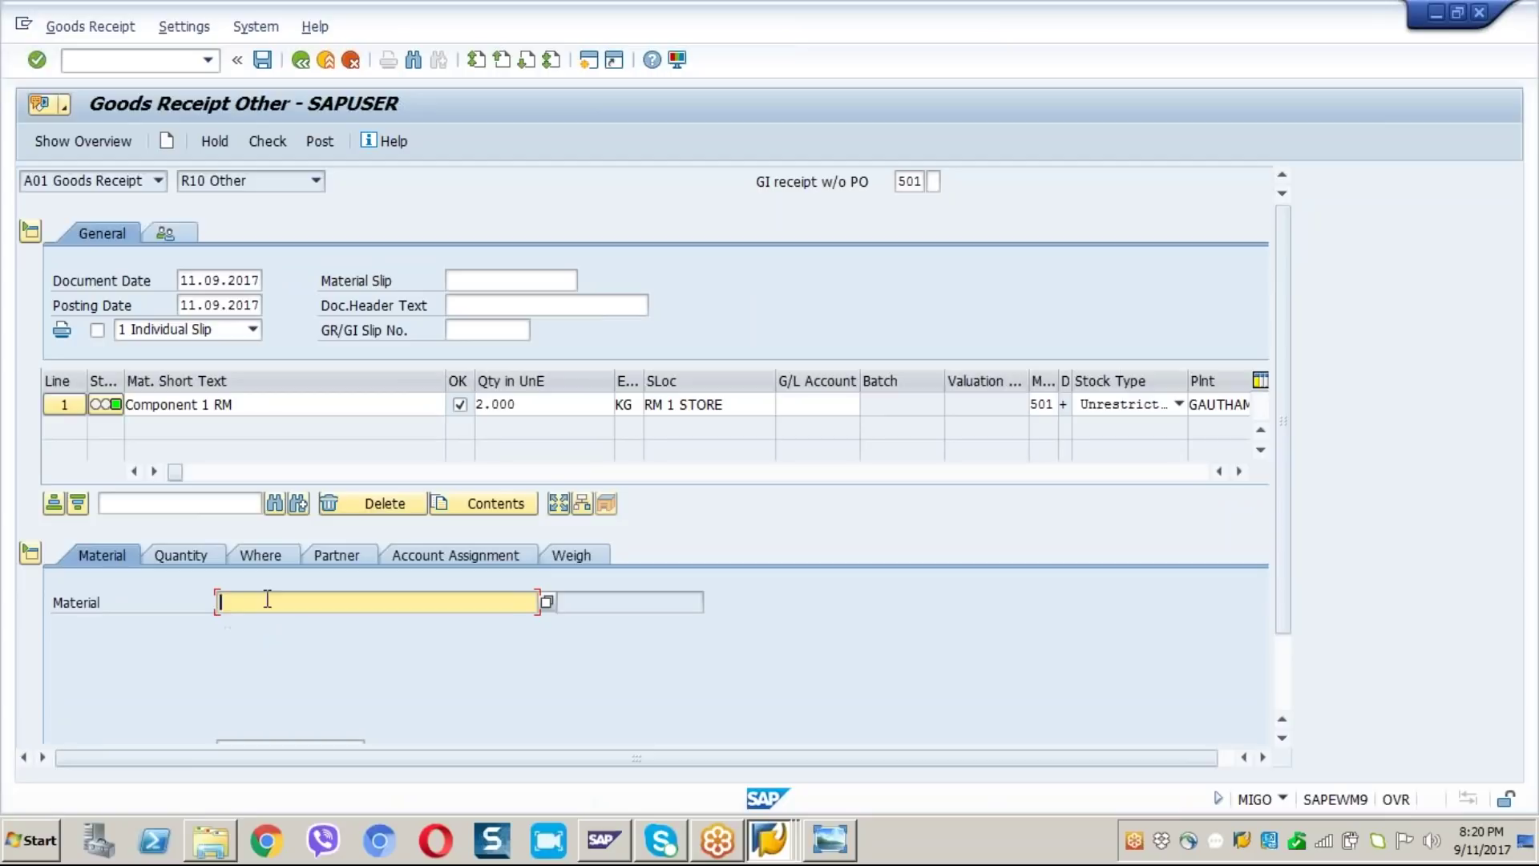
text(110011)
click(180, 554)
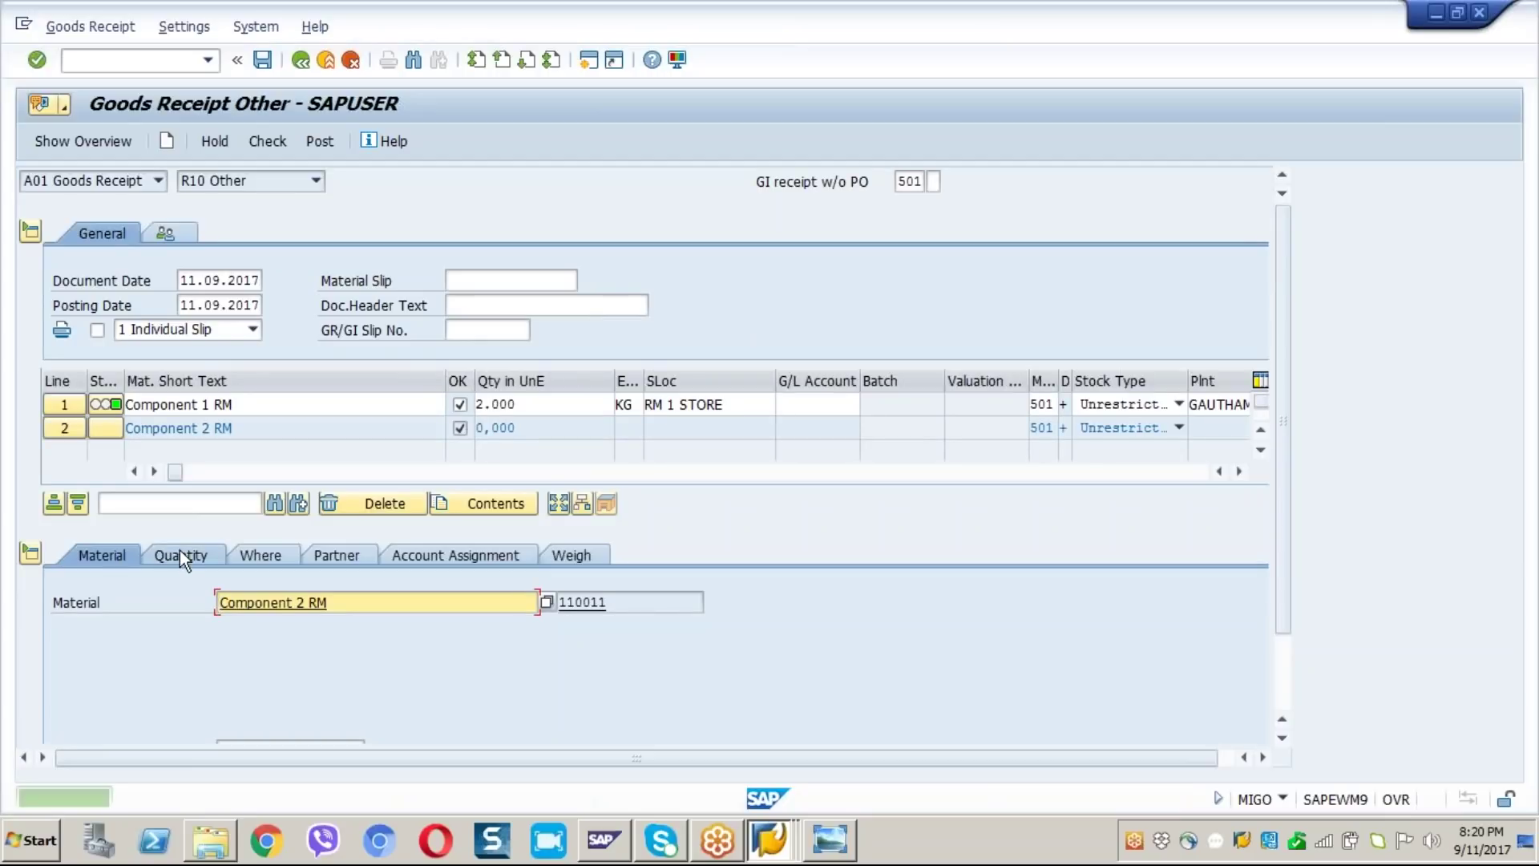
text(3)
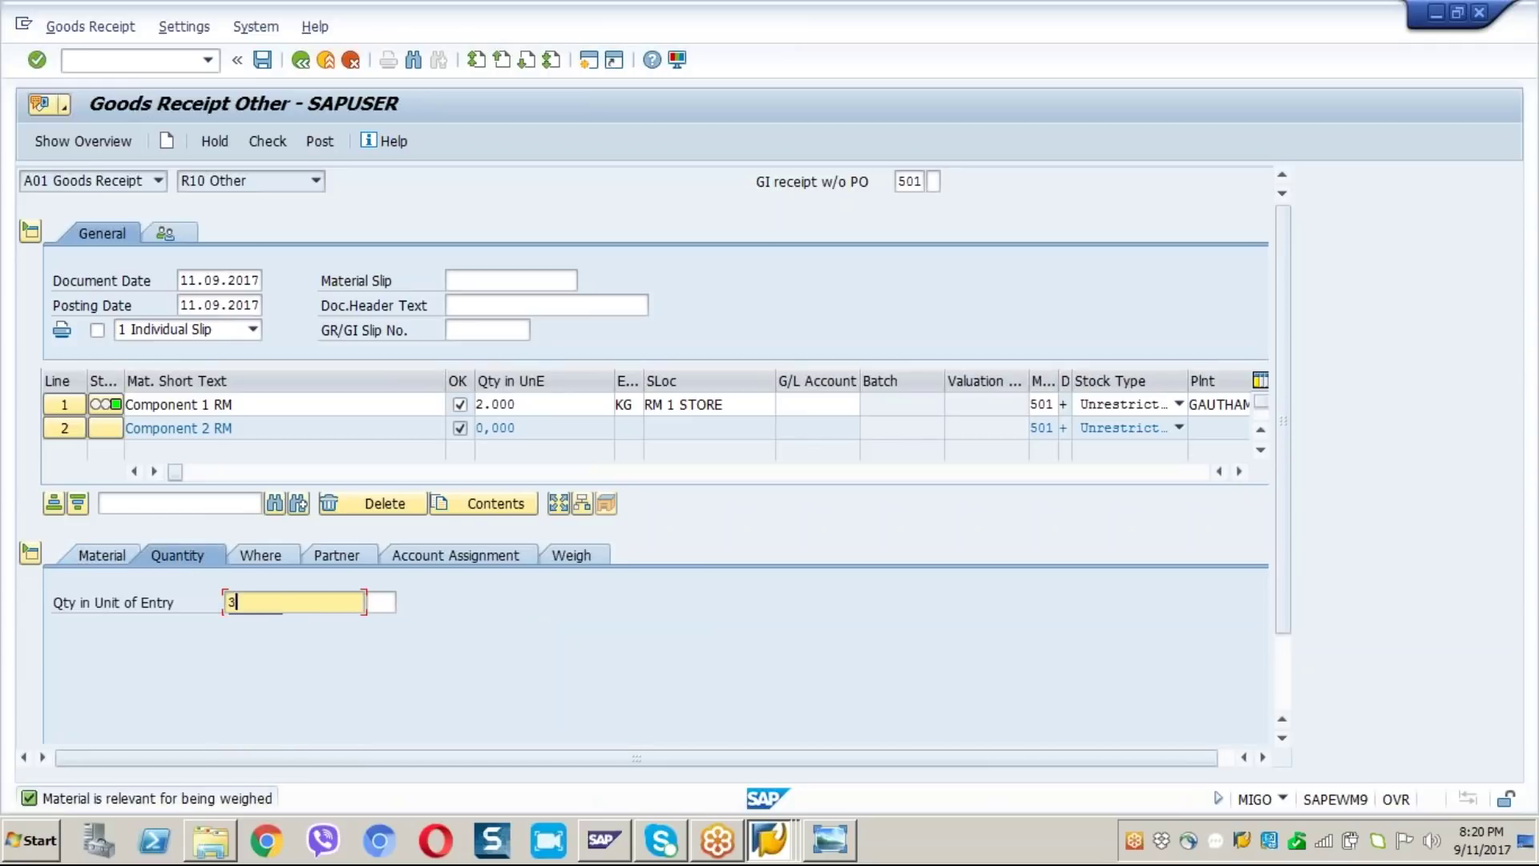
text(000)
Step: Set the Component 2 RM item's plant to GA11 and its storage location to ST01
click(258, 552)
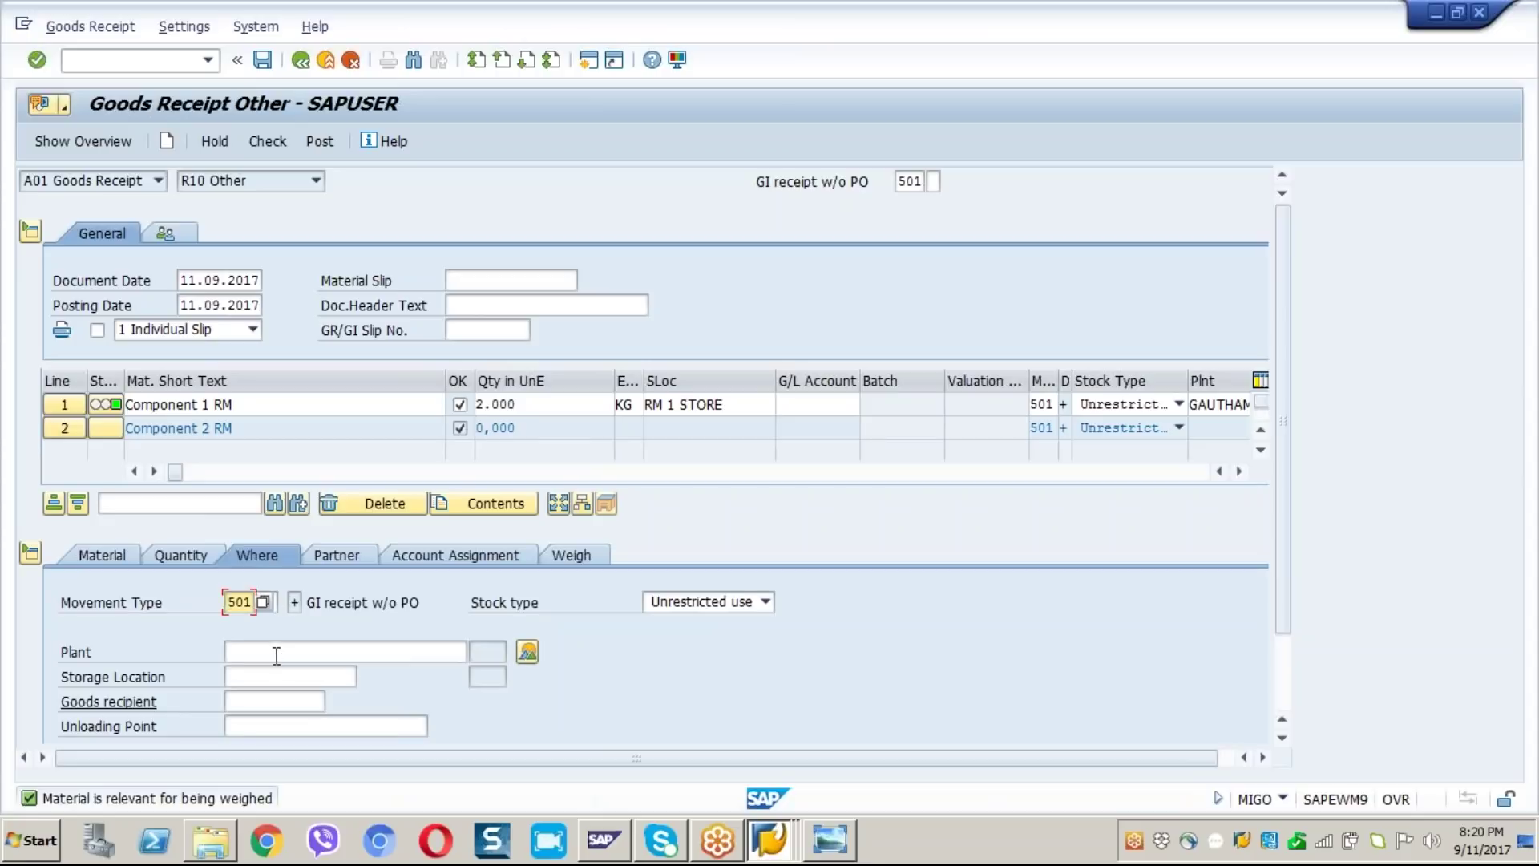
click(276, 652)
text(ga11)
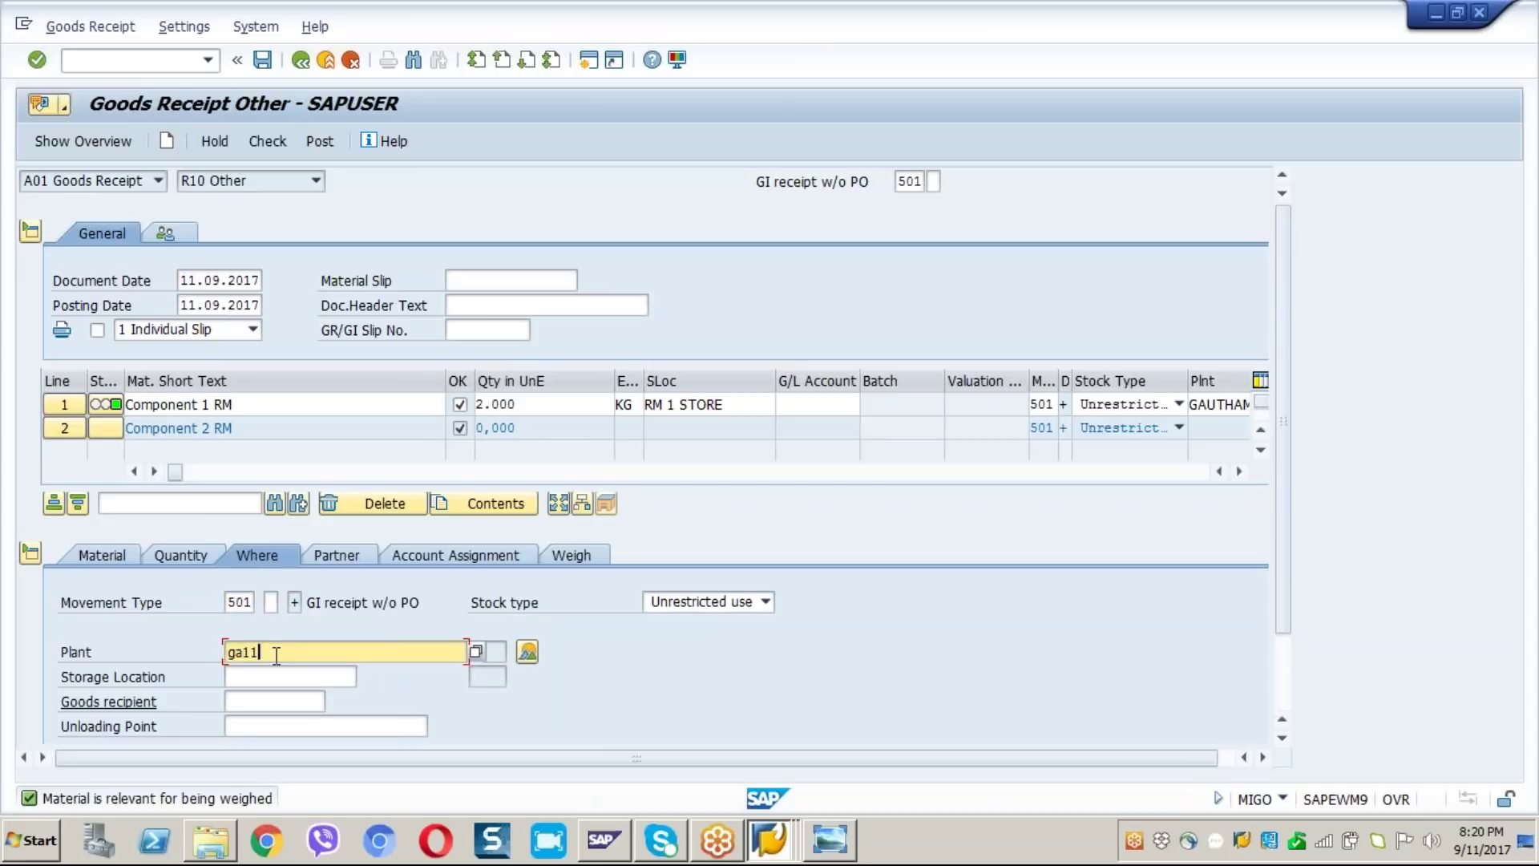
click(261, 677)
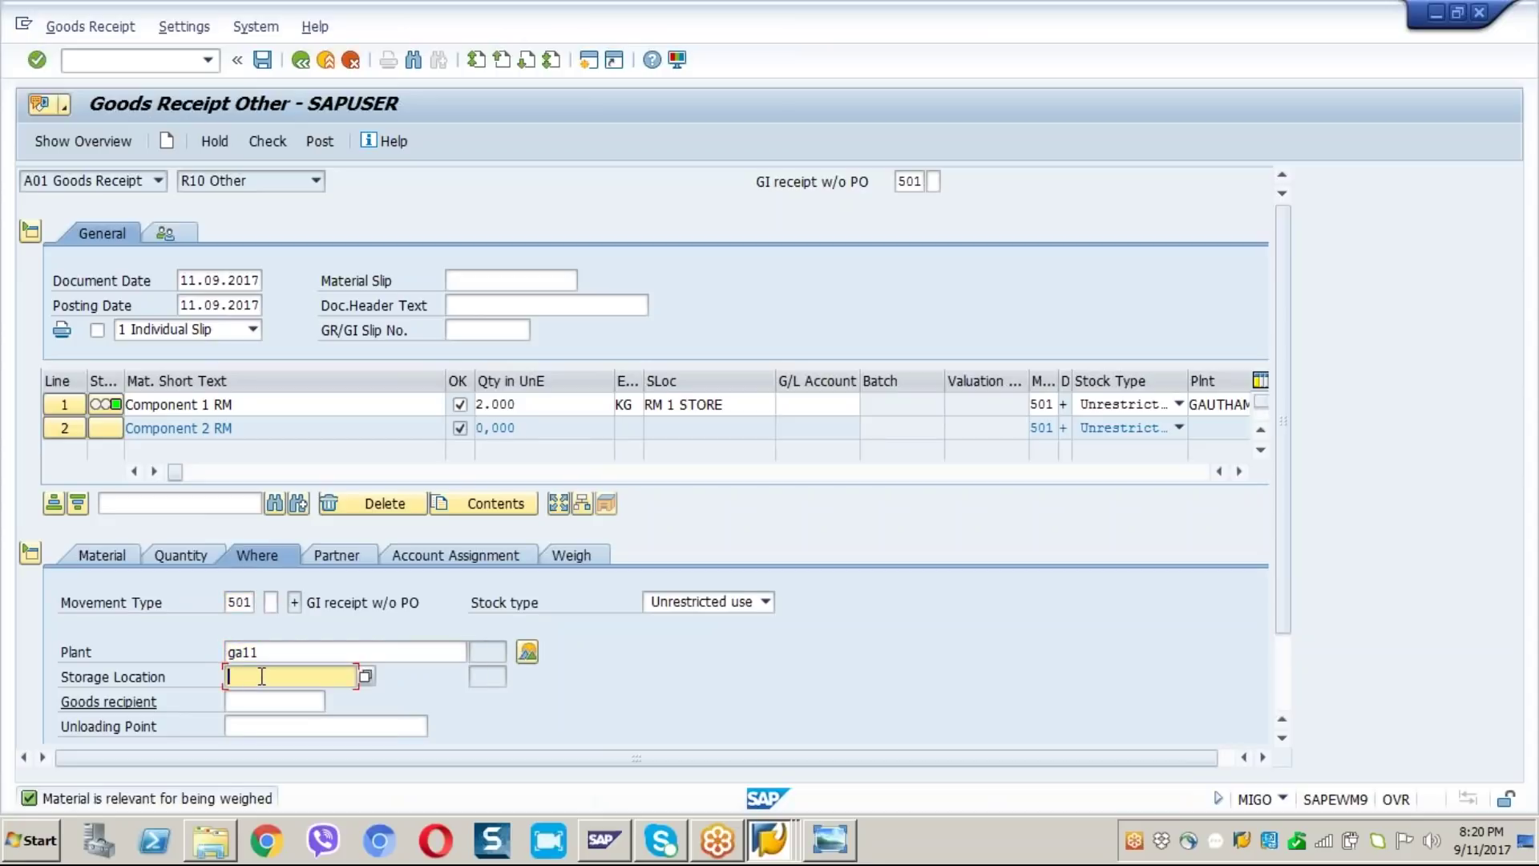
text(st01)
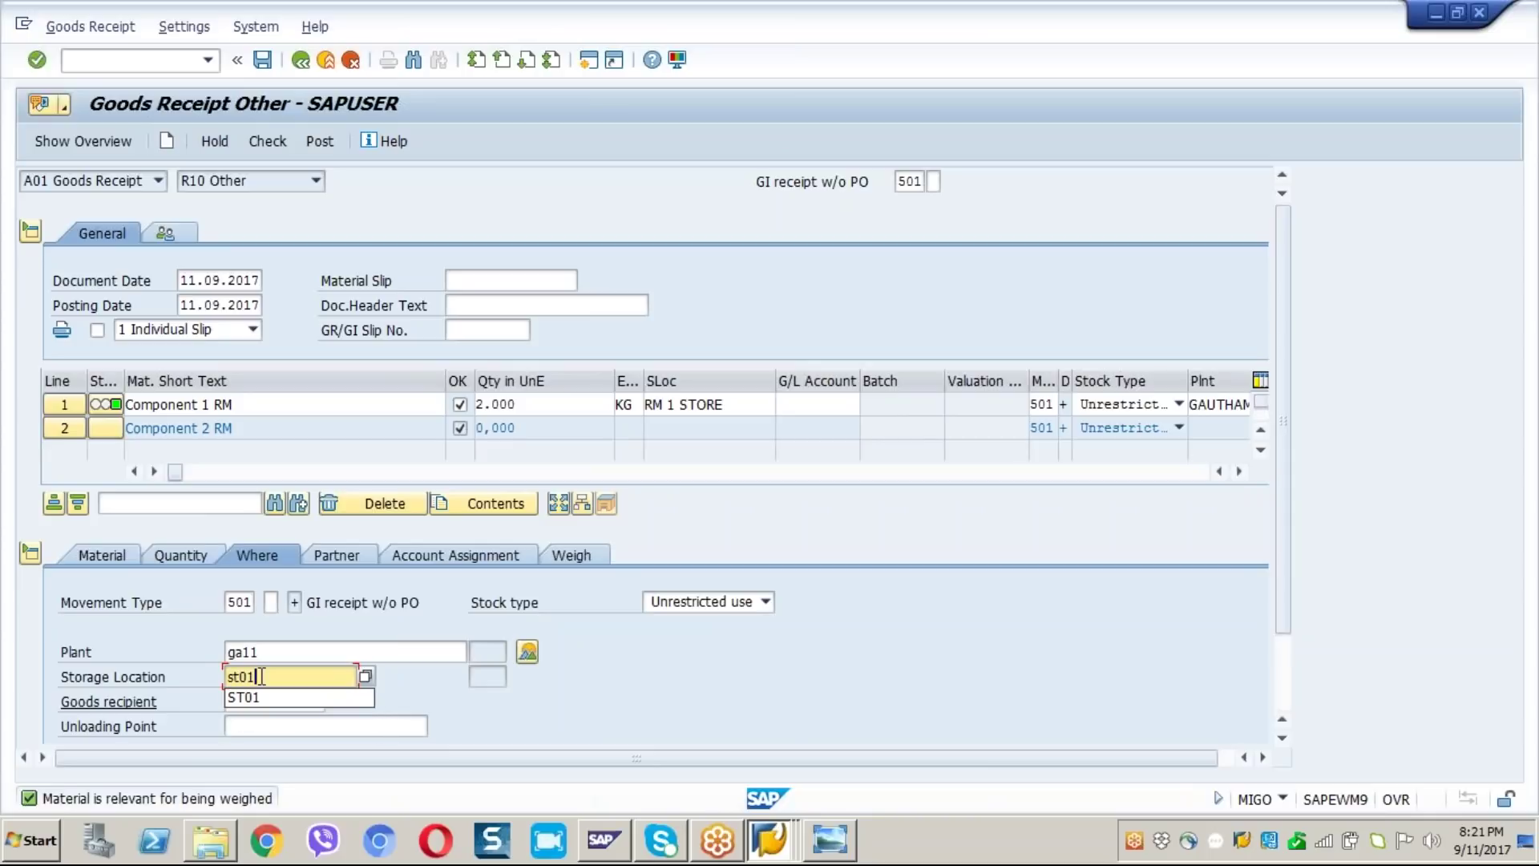
key(Return)
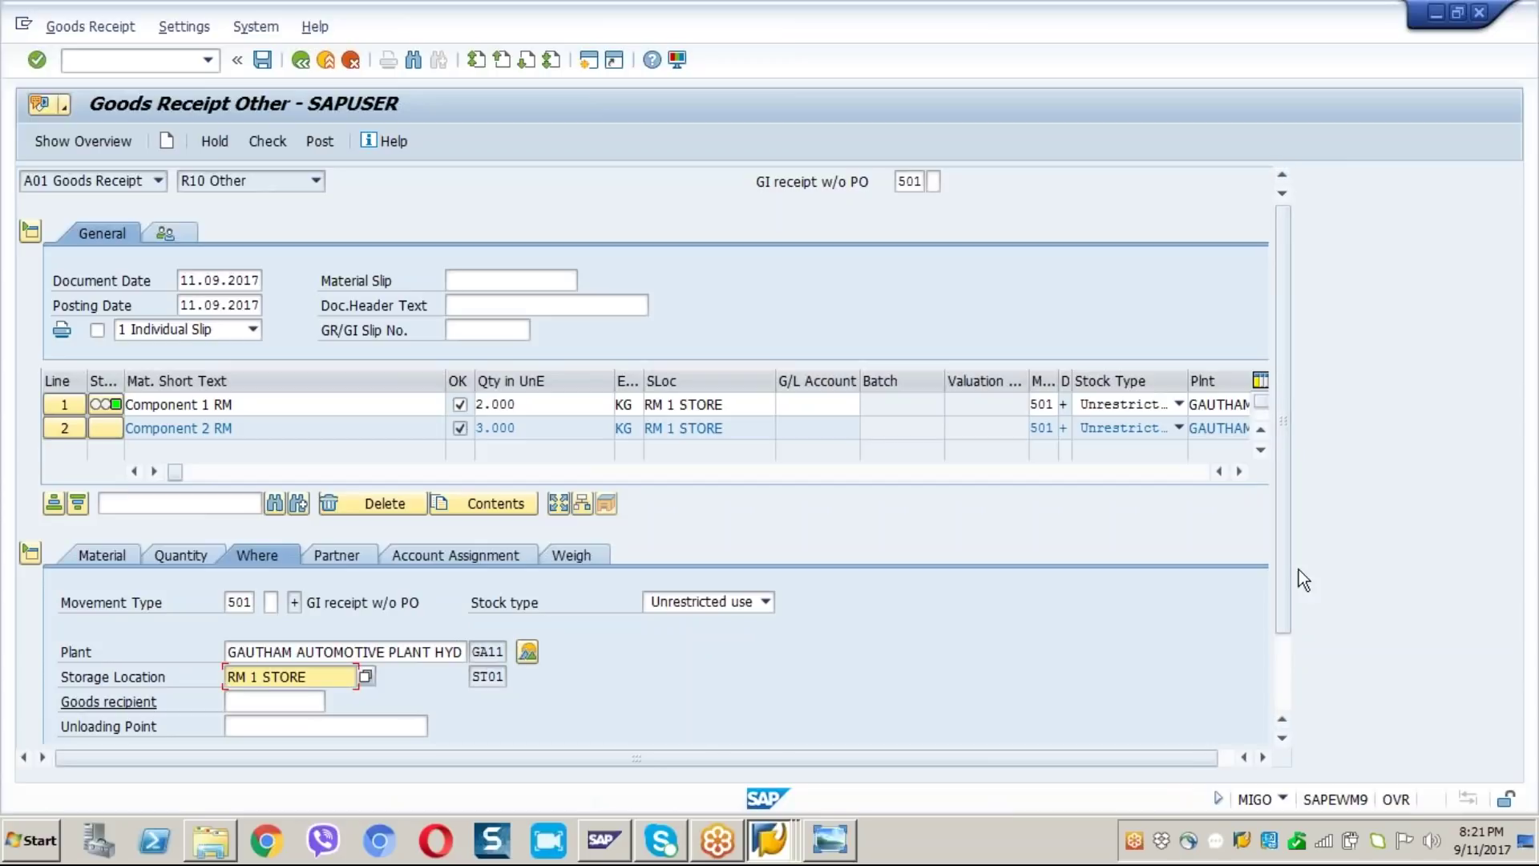
Step: Check the two-item goods receipt document and post it
drag(1290, 563, 1296, 709)
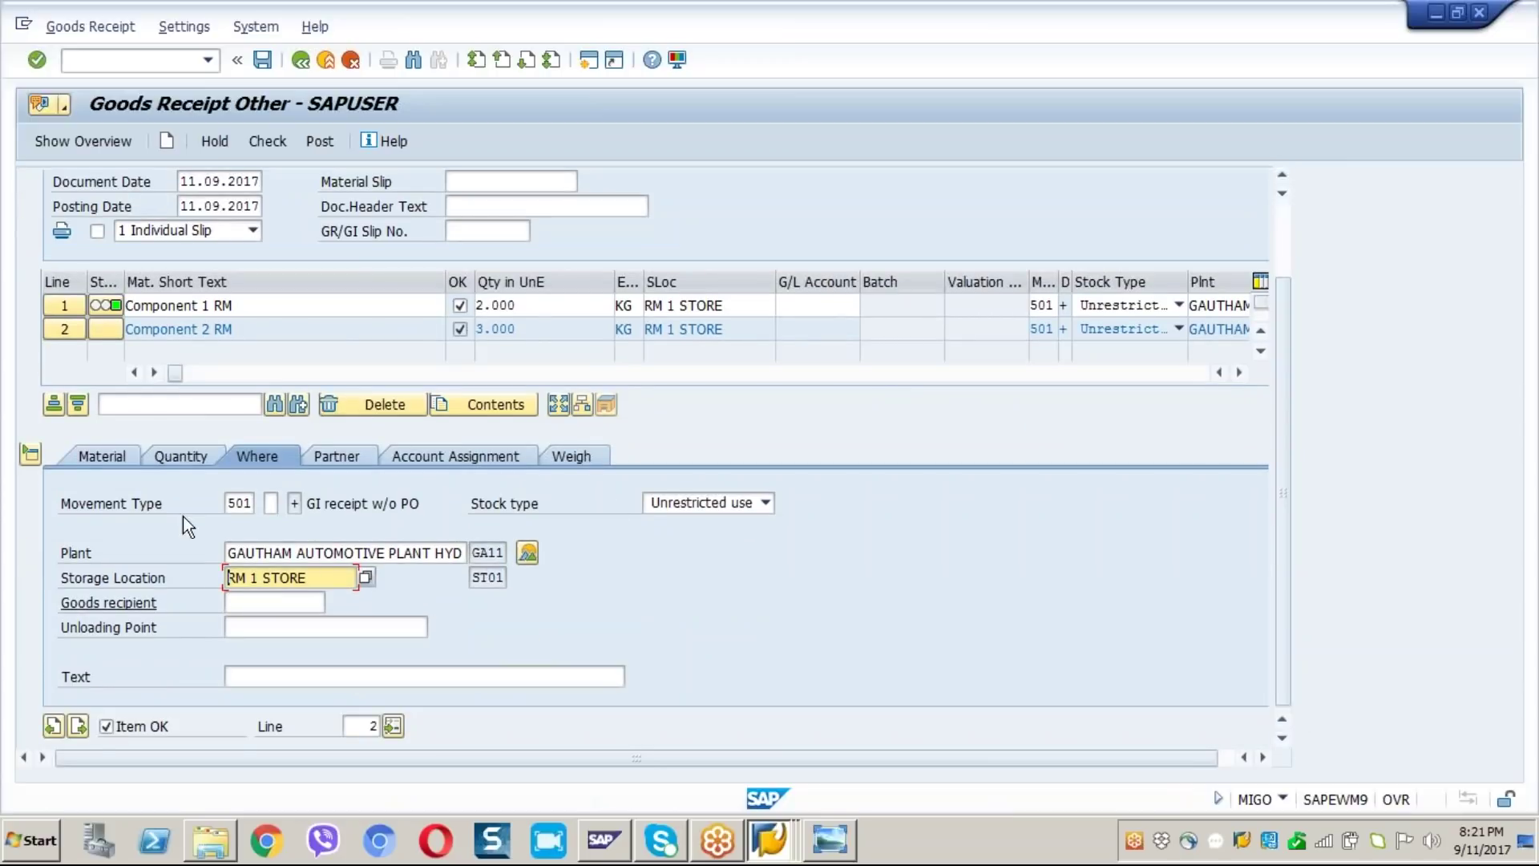
click(272, 136)
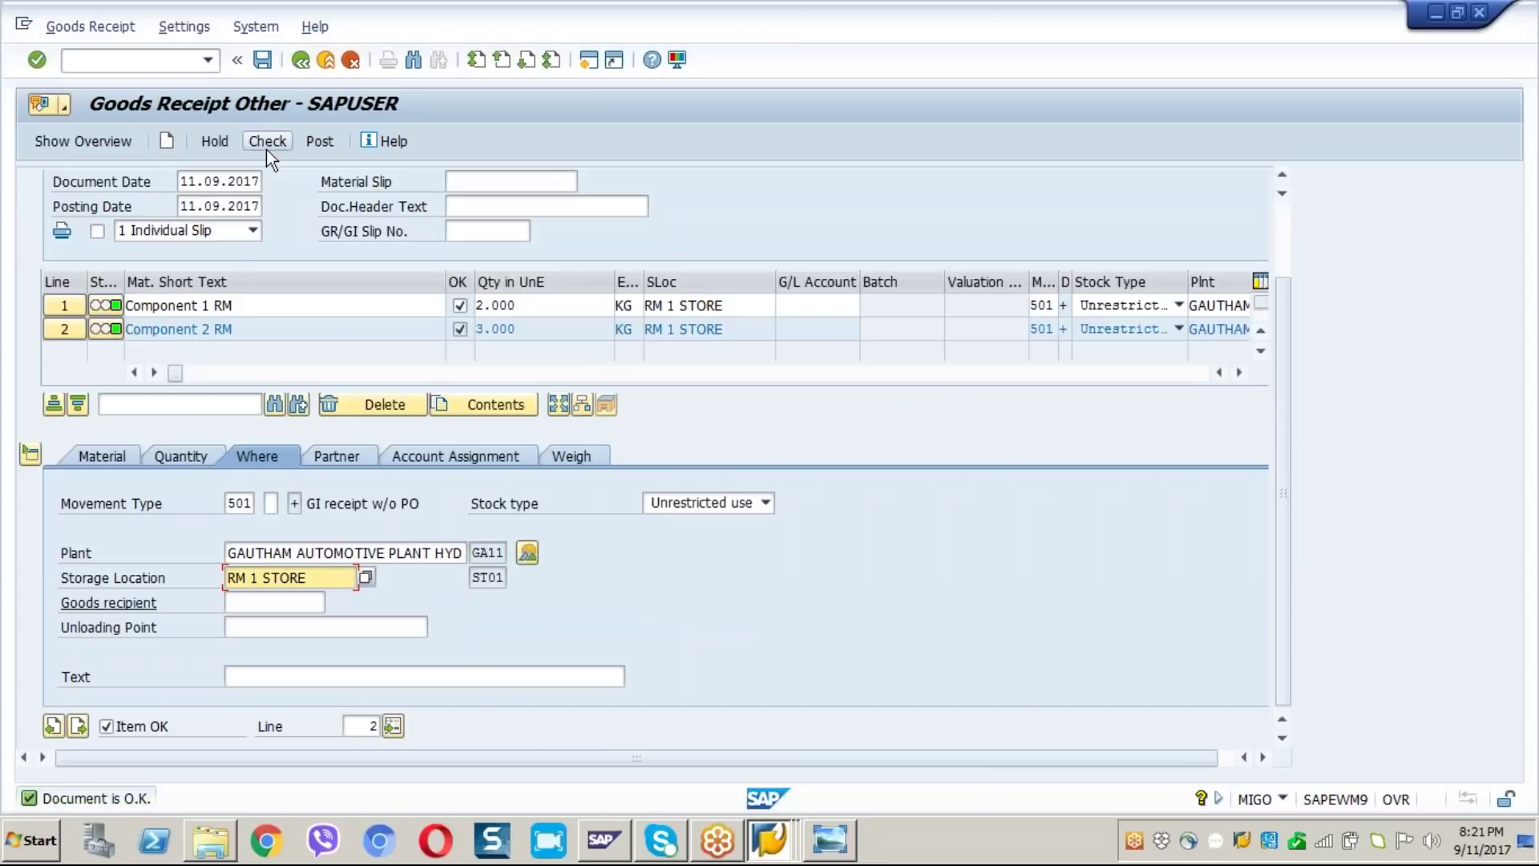
click(315, 142)
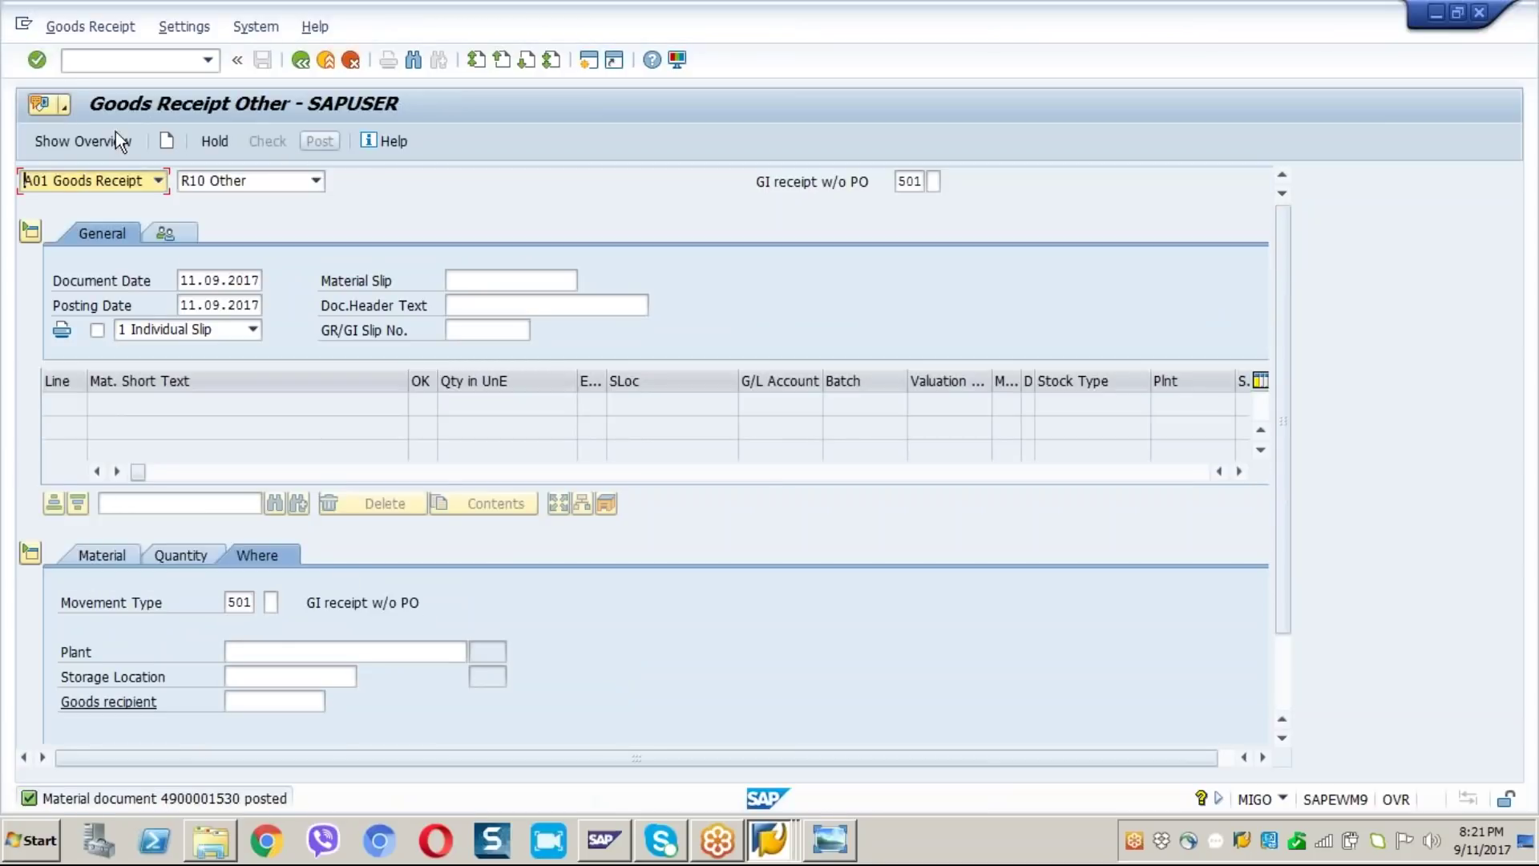
Step: Open the stock overview with transaction MMBE and display the stock of material 110010 in plant GA11
click(113, 58)
text(/nmb52)
key(Return)
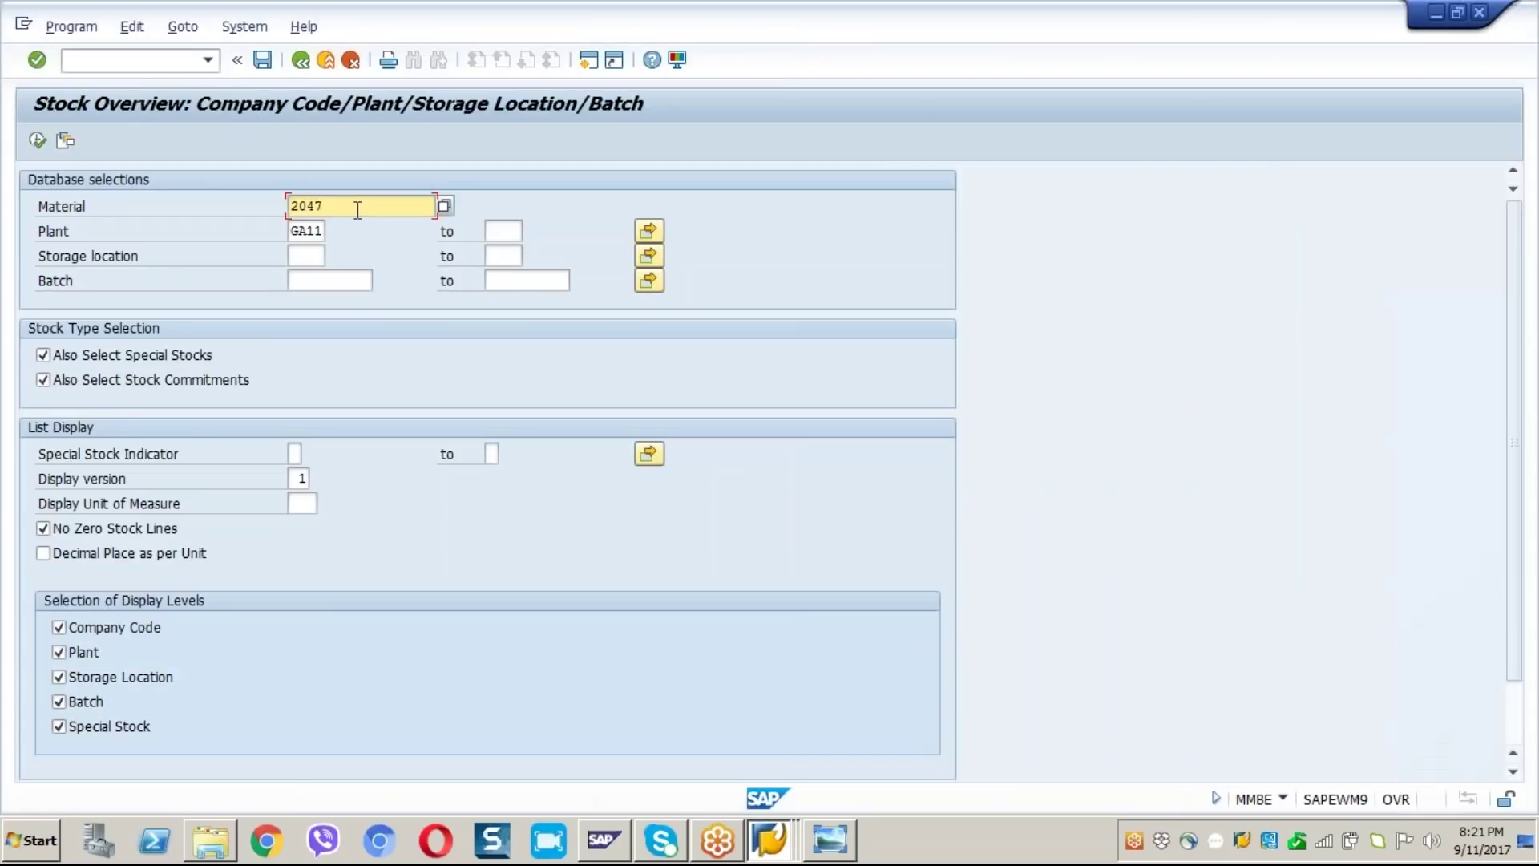
key(BackSpace)
key(BackSpace)
key(BackSpace)
key(BackSpace)
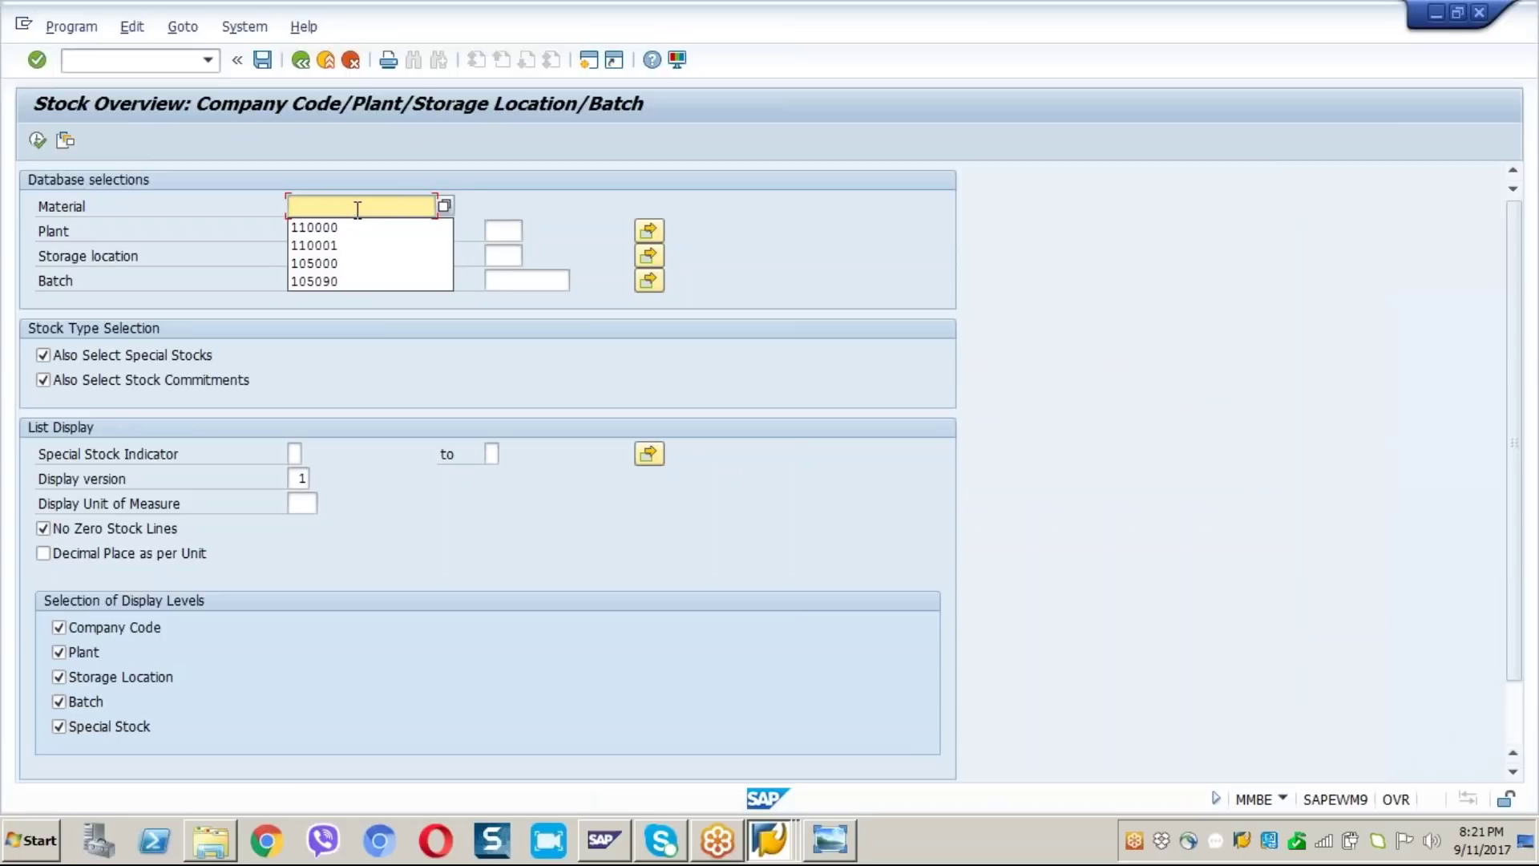
click(321, 230)
key(BackSpace)
key(BackSpace)
text(10010)
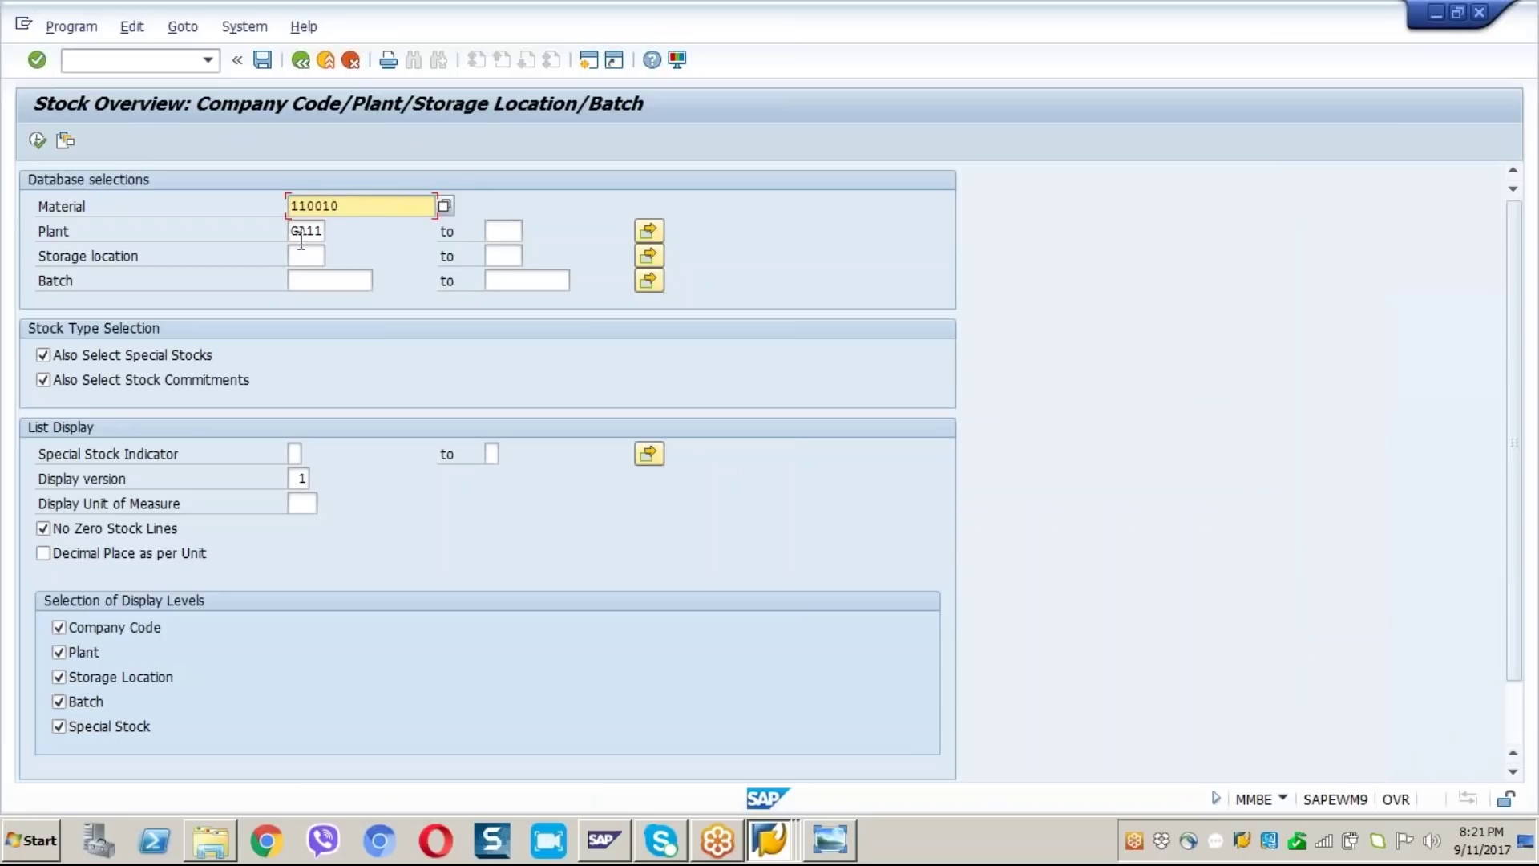
click(37, 141)
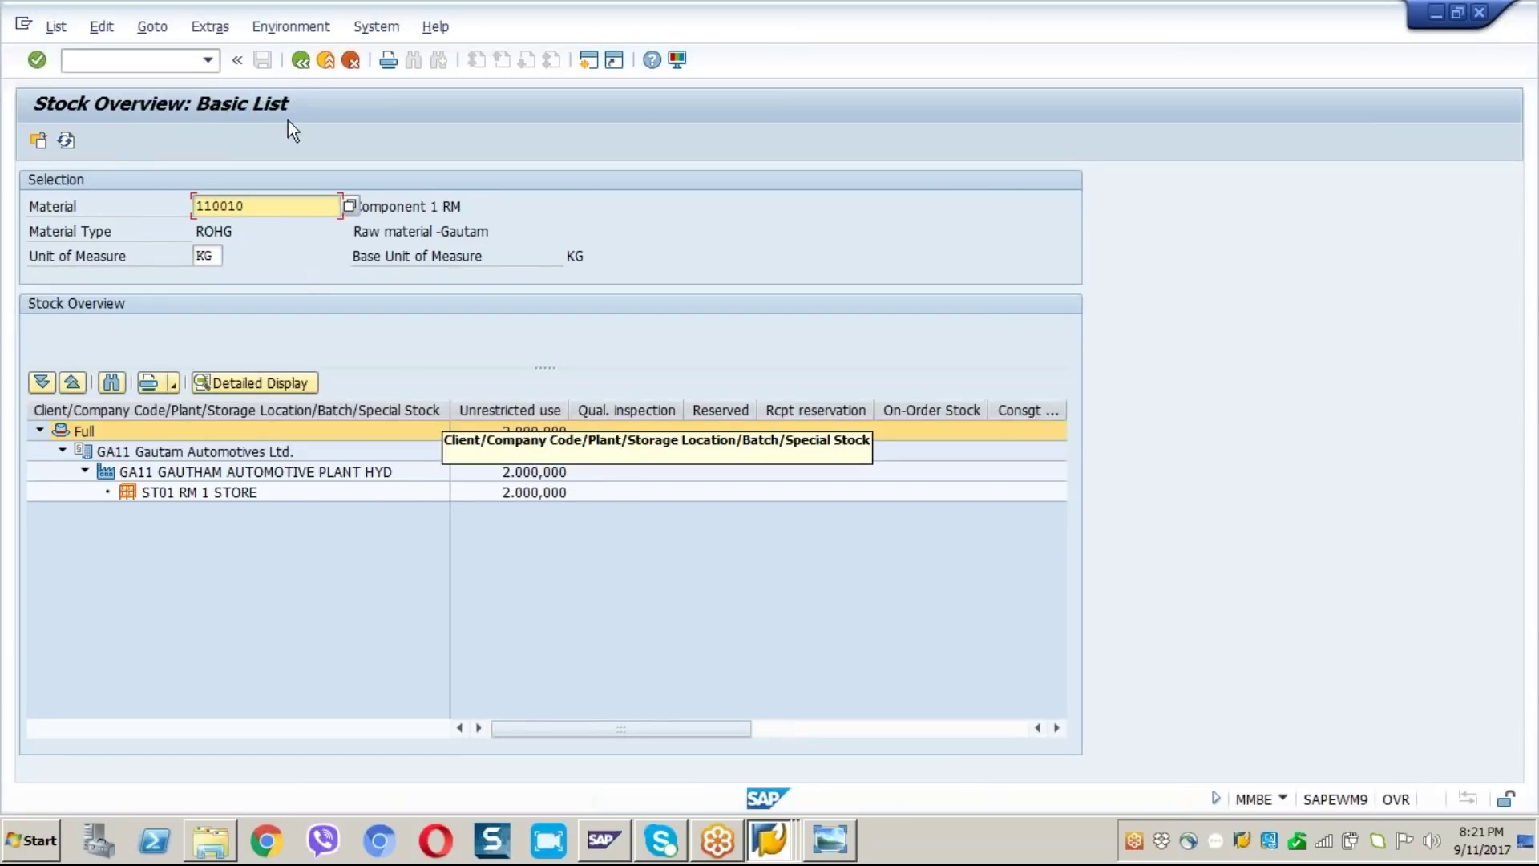
Step: Return to the stock overview selection and display the stock of material 110011
click(301, 60)
click(363, 210)
key(BackSpace)
text(12)
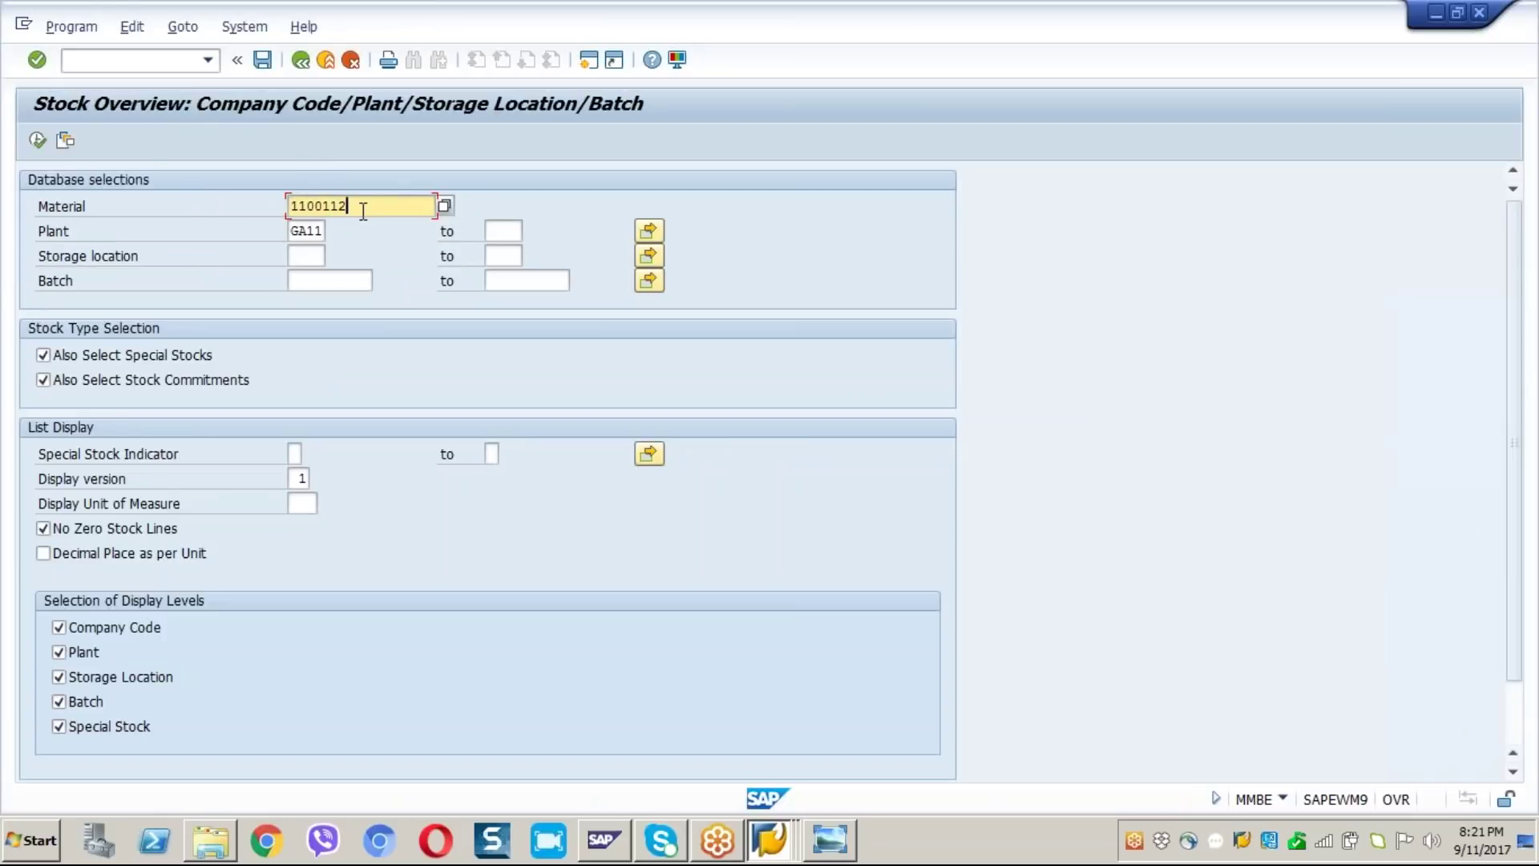
key(BackSpace)
click(28, 146)
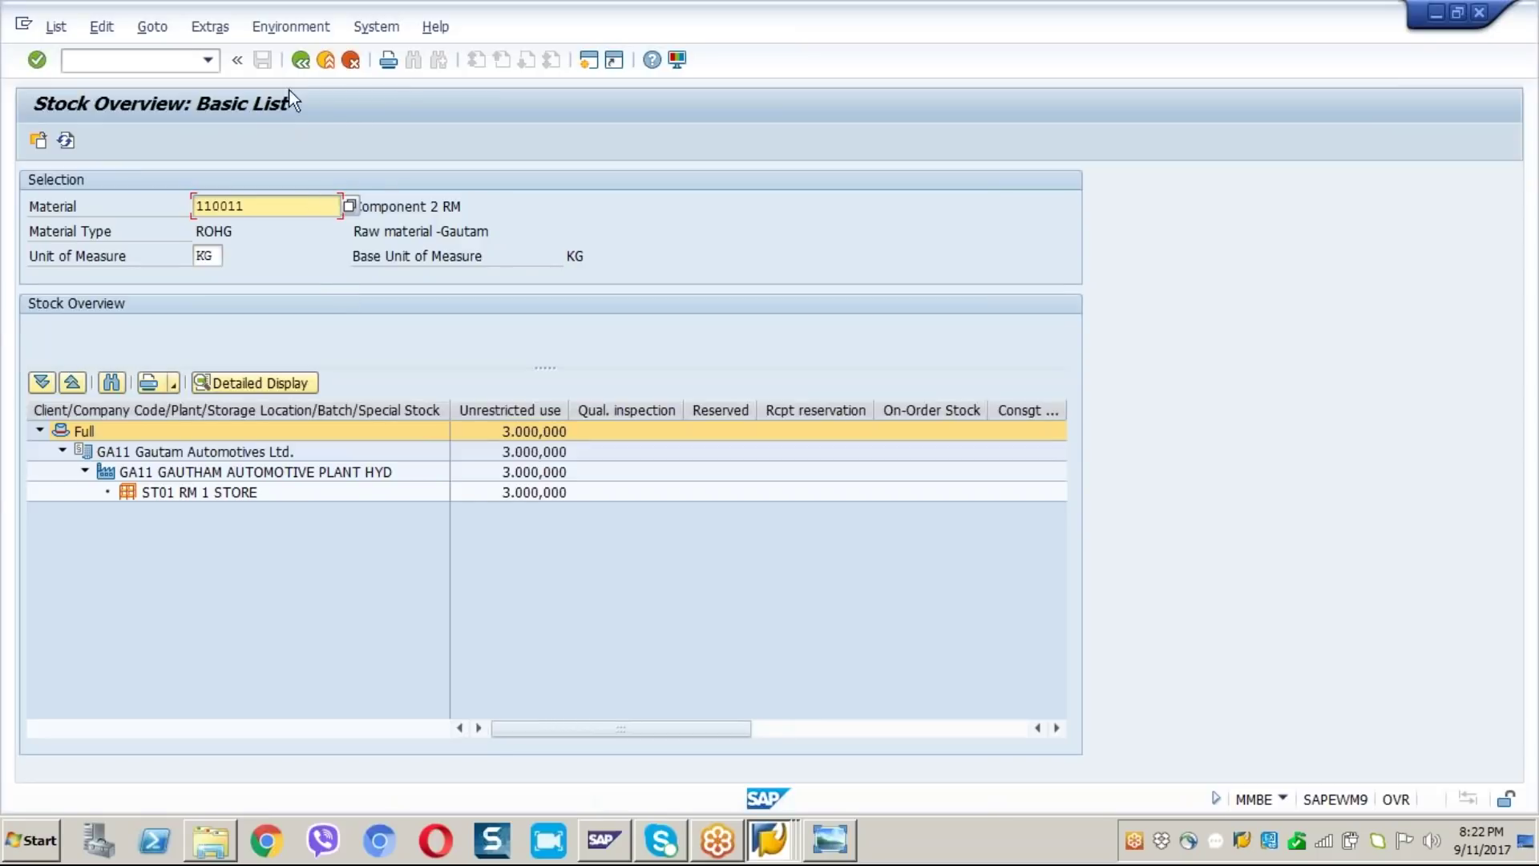
Step: Start a standard purchase order with transaction ME21N for the vendor MODI Consultants
click(133, 58)
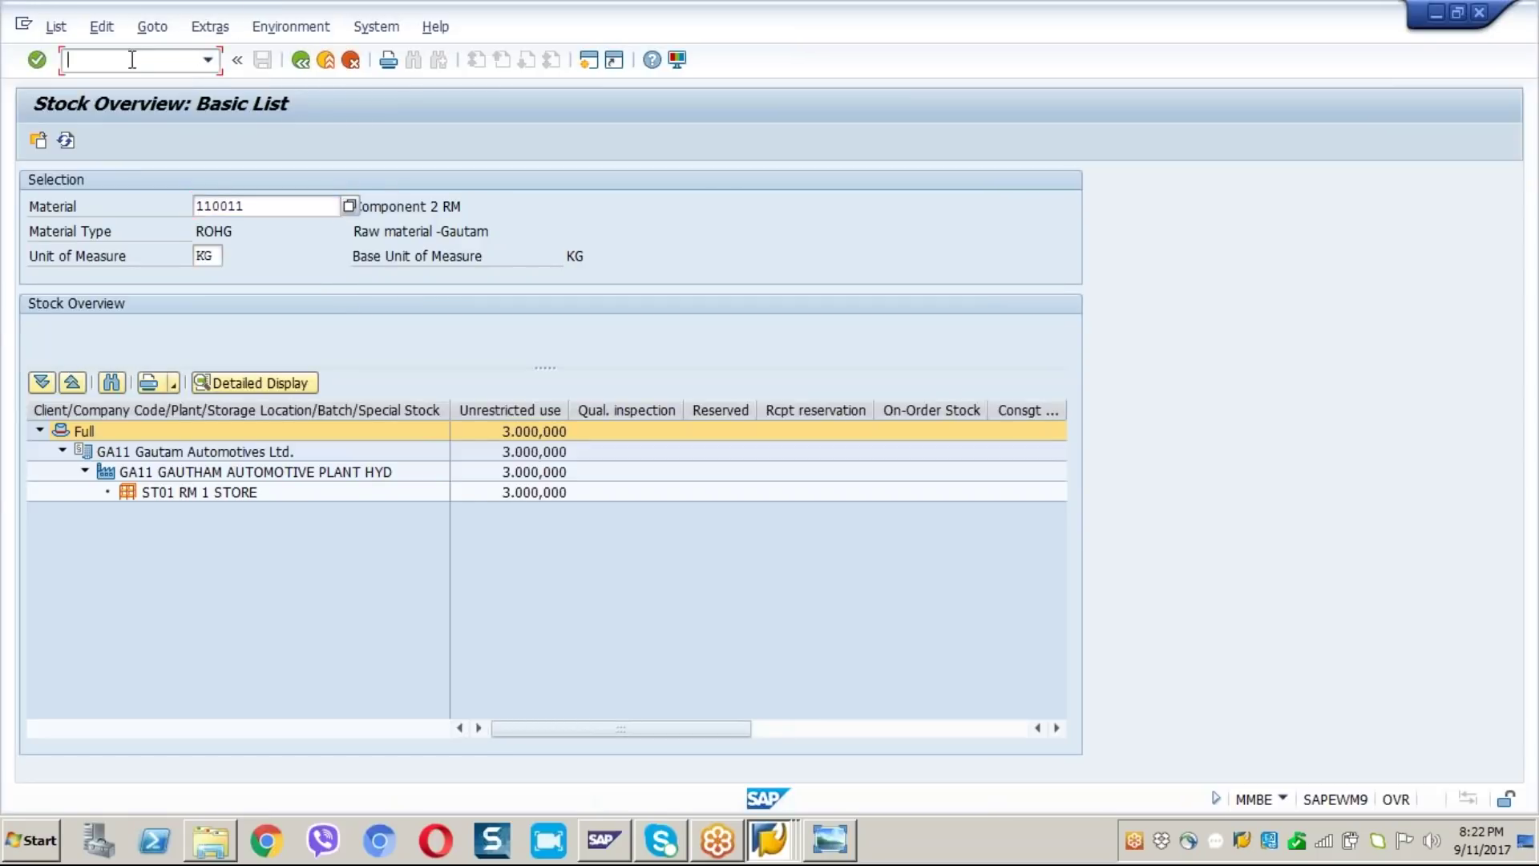
text(/n)
key(Return)
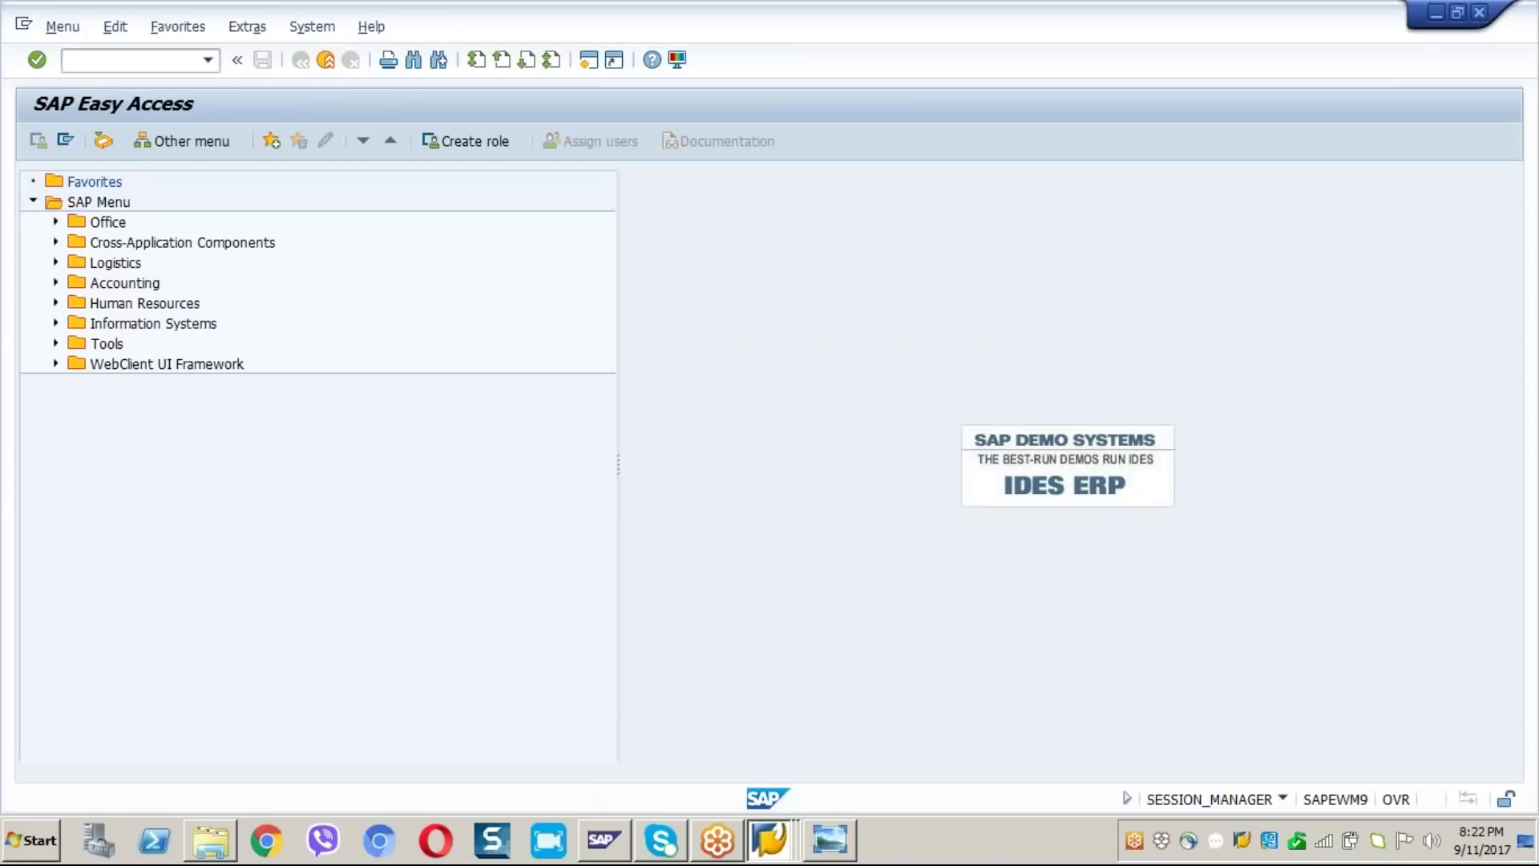
text(me21n)
key(Return)
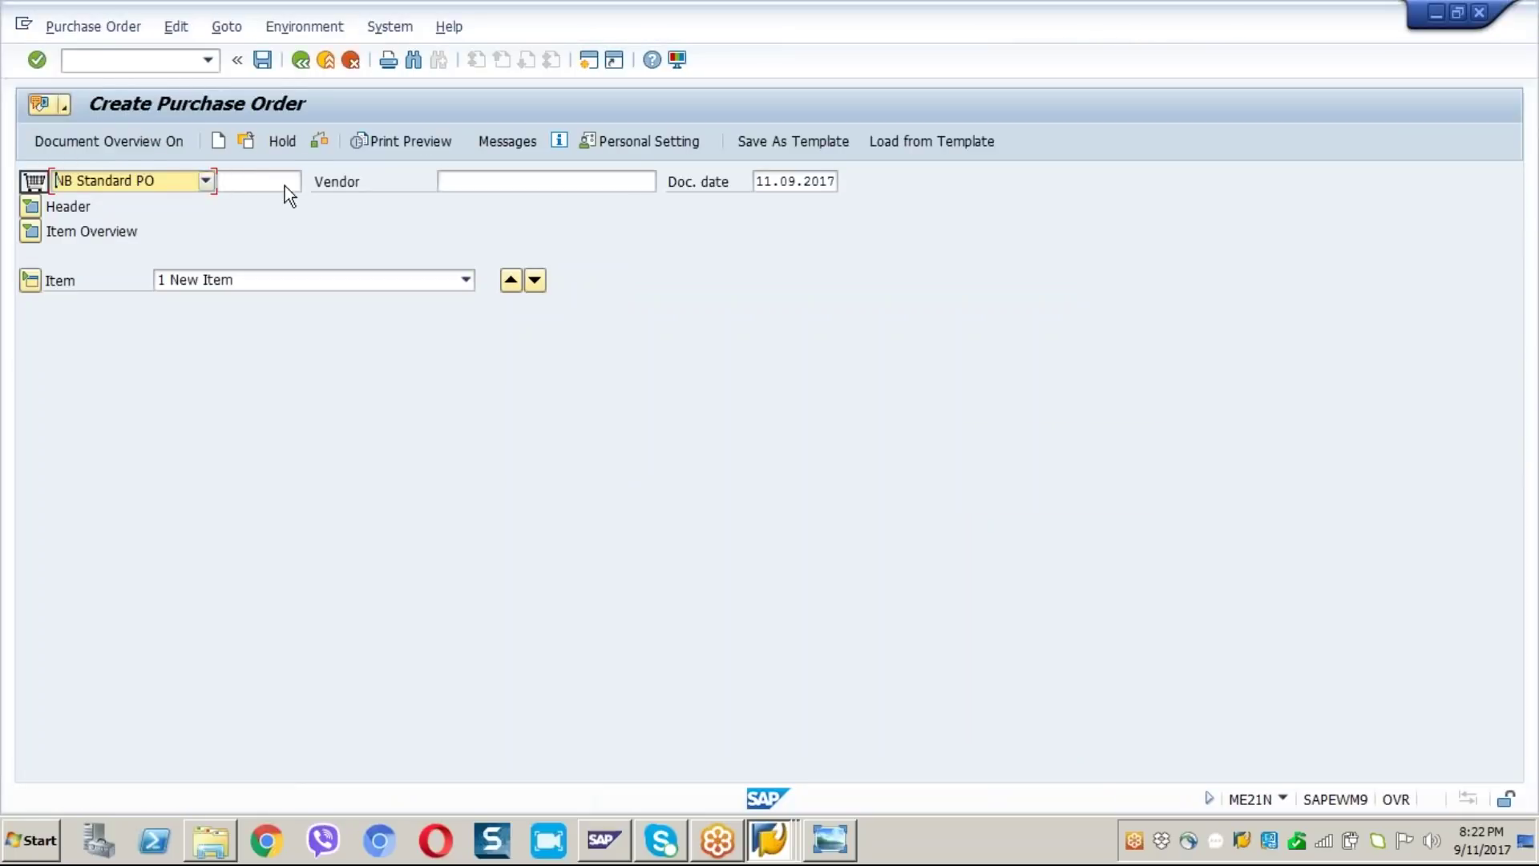
click(464, 180)
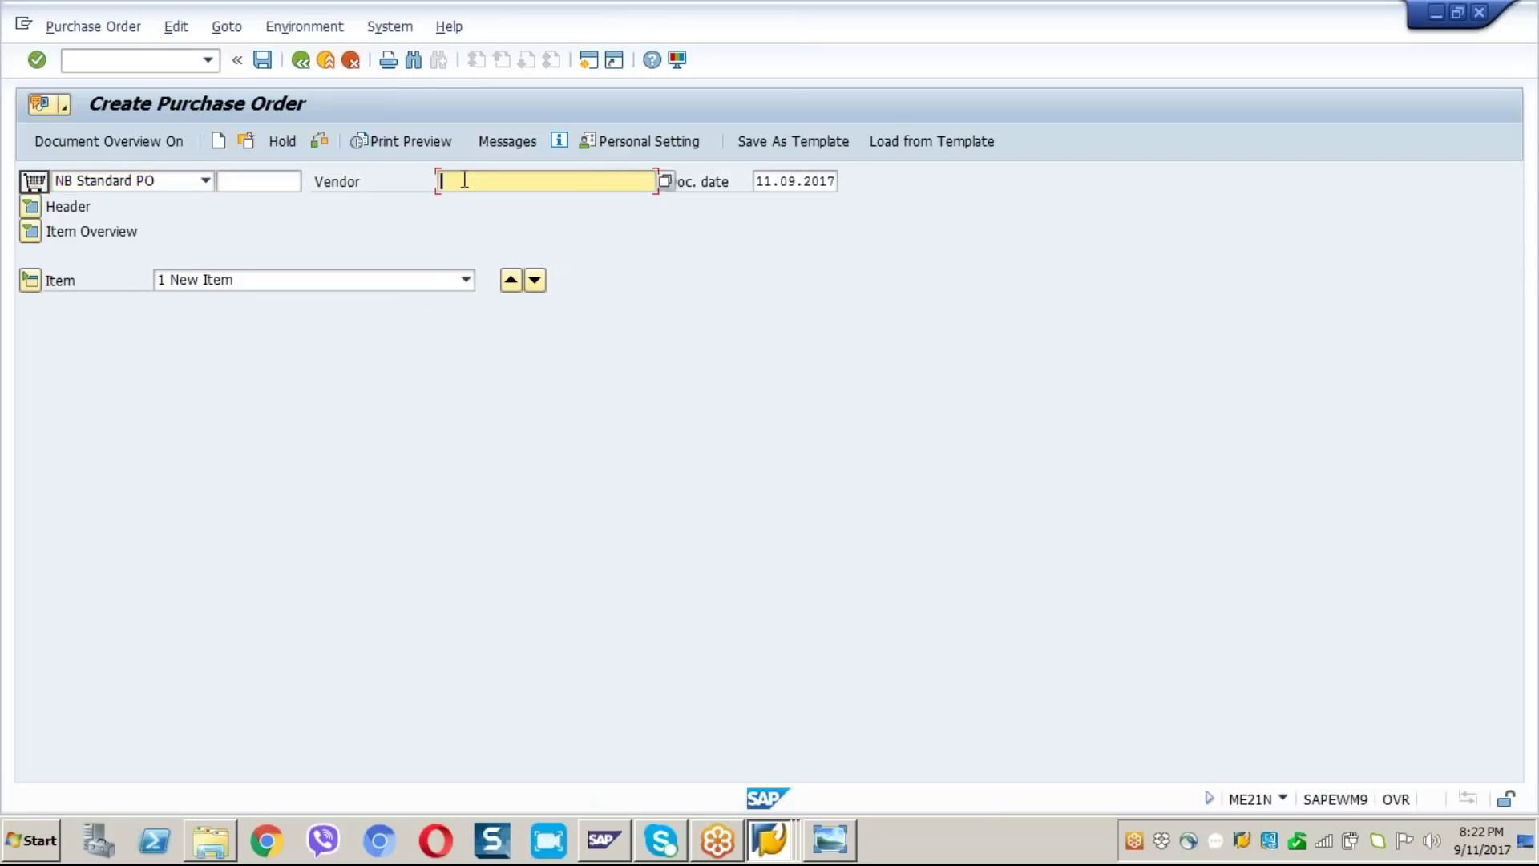
text(40)
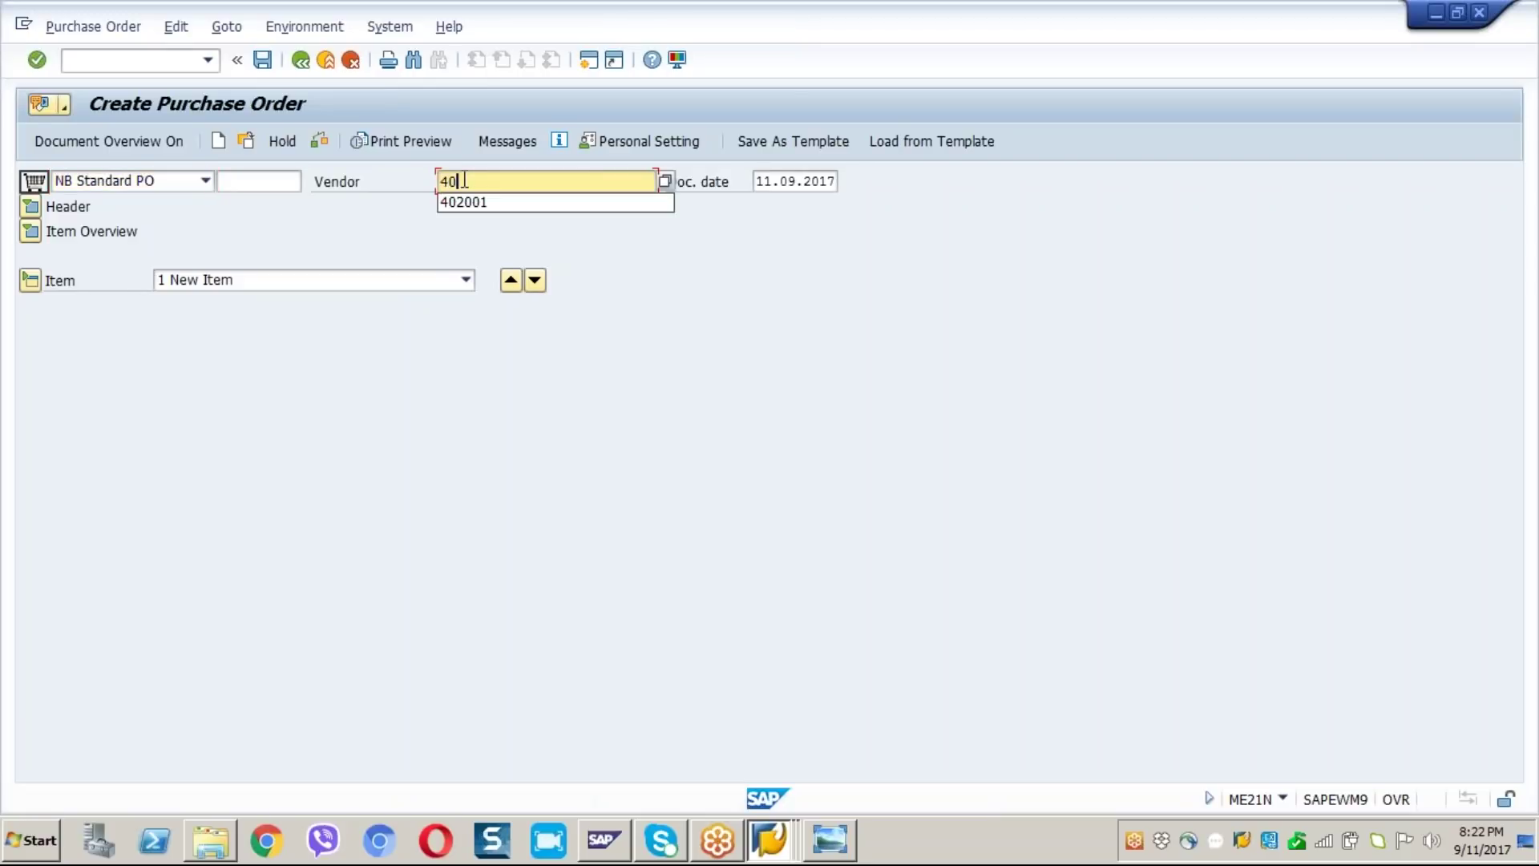
text(2007)
key(Return)
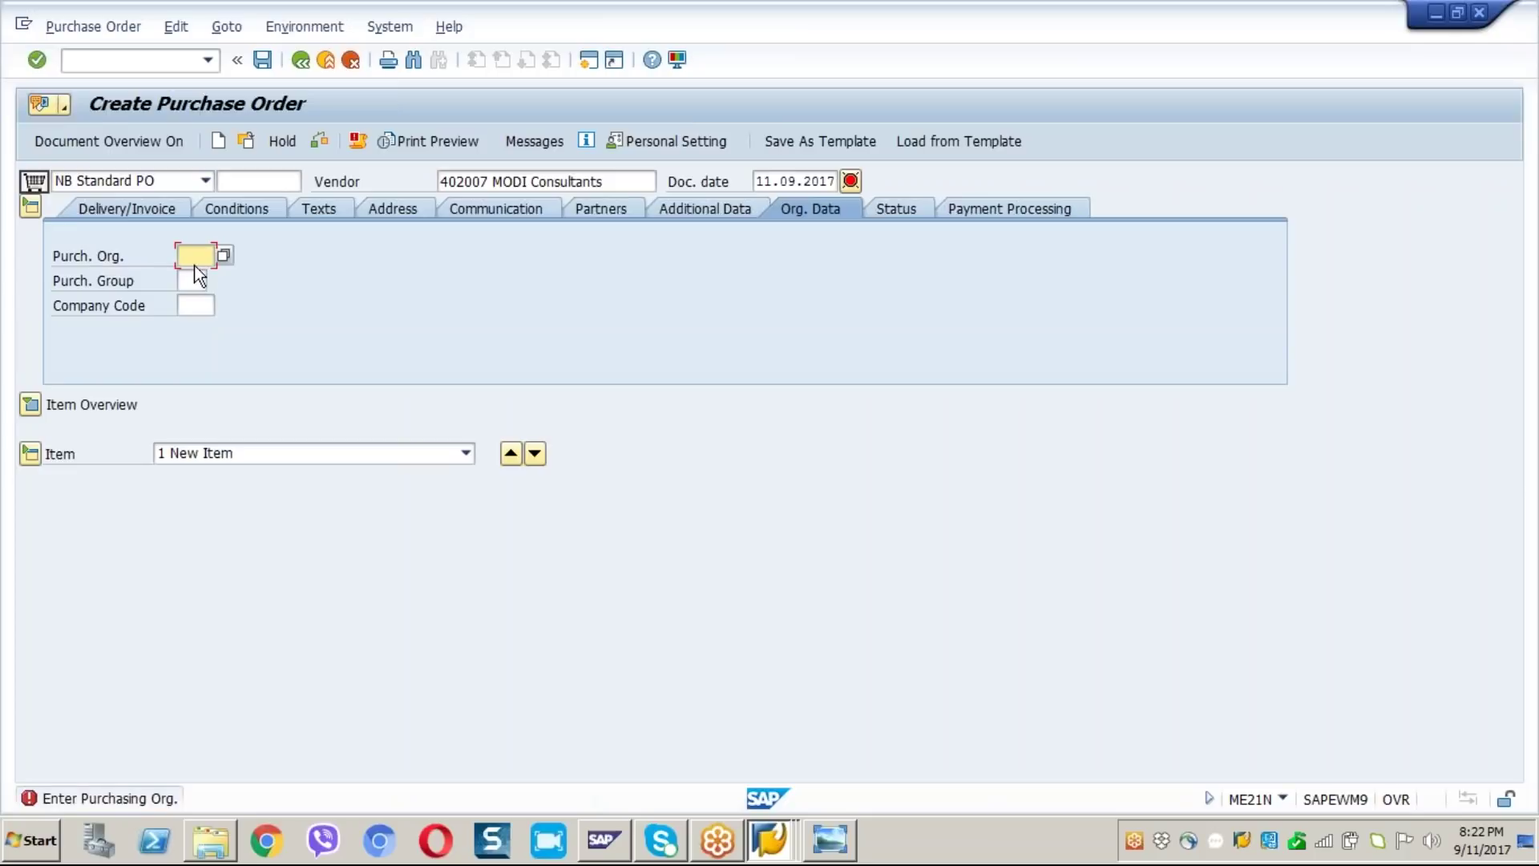
Step: Enter purchasing organization GASP, purchasing group PG1 and company code 1000 in the purchase order's organizational data
text(gasp)
click(184, 281)
text(pg1)
key(Tab)
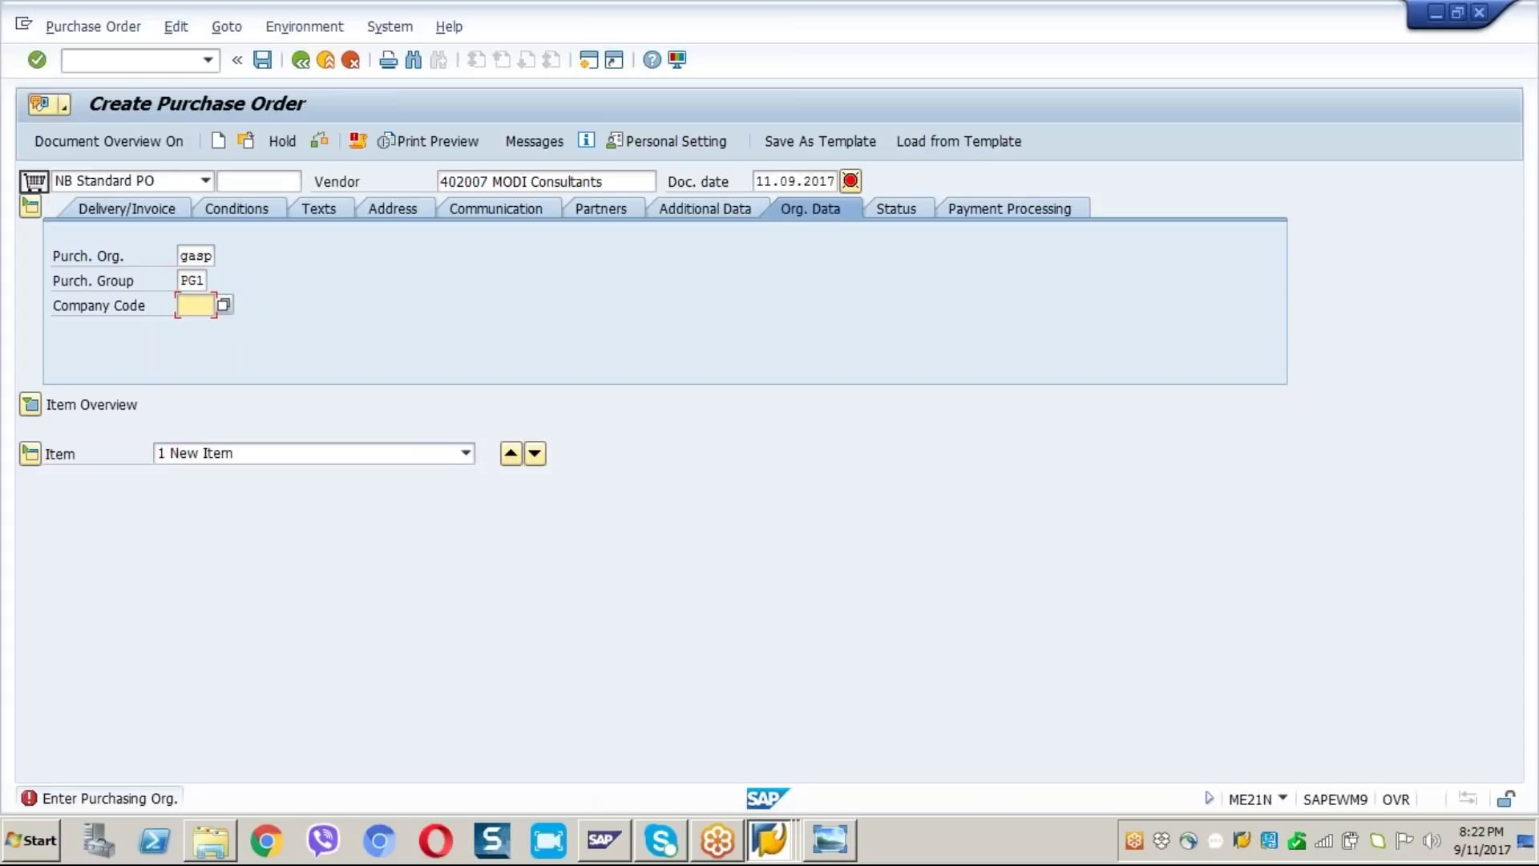
text(1000)
key(Return)
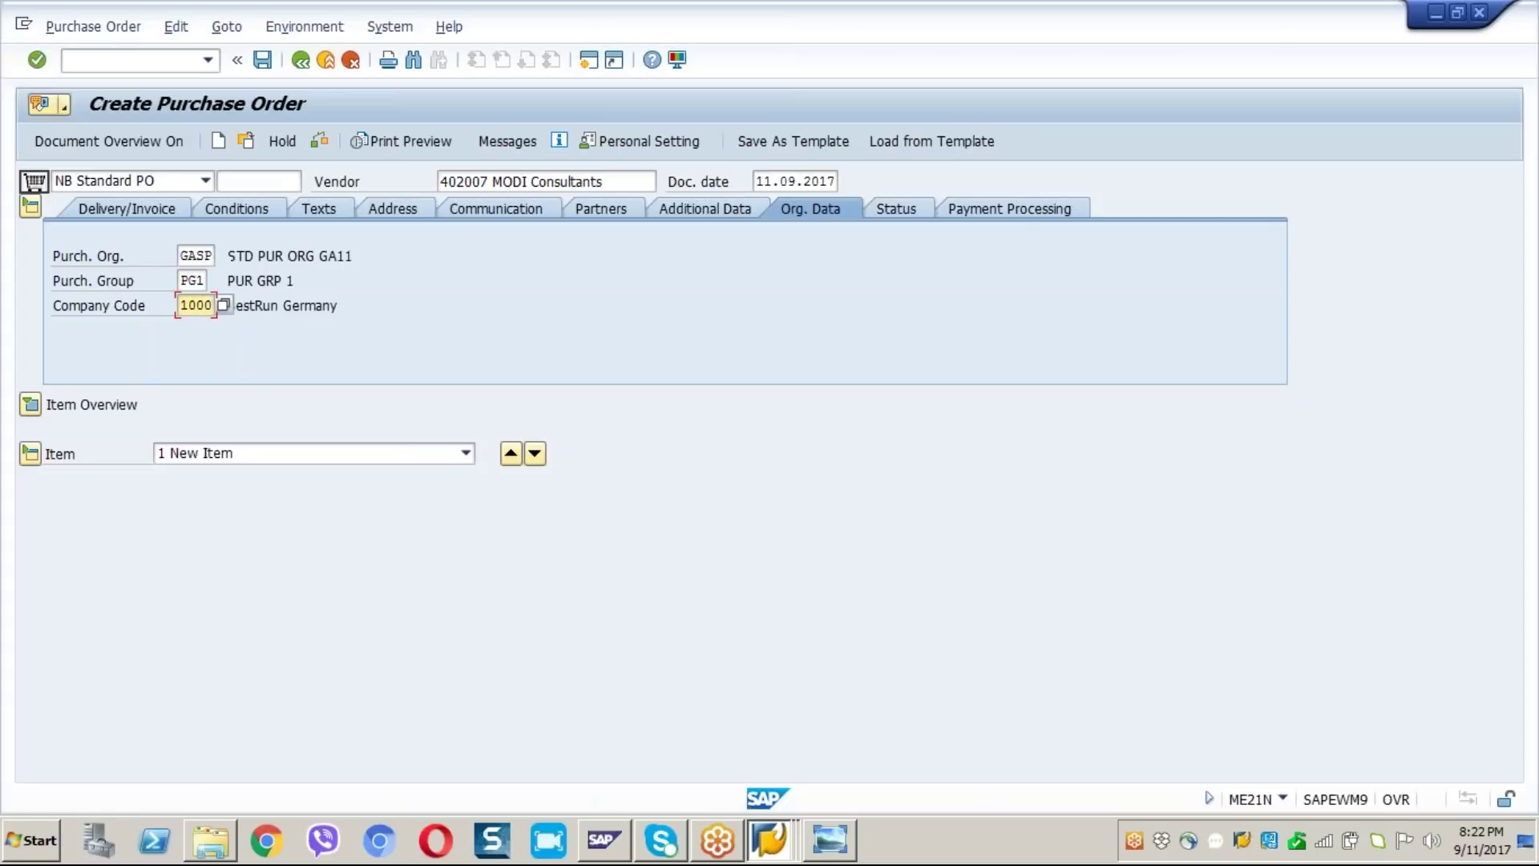
Step: Change the purchase order's company code to GA11
key(Delete)
key(Delete)
key(Delete)
key(Delete)
text(GA11)
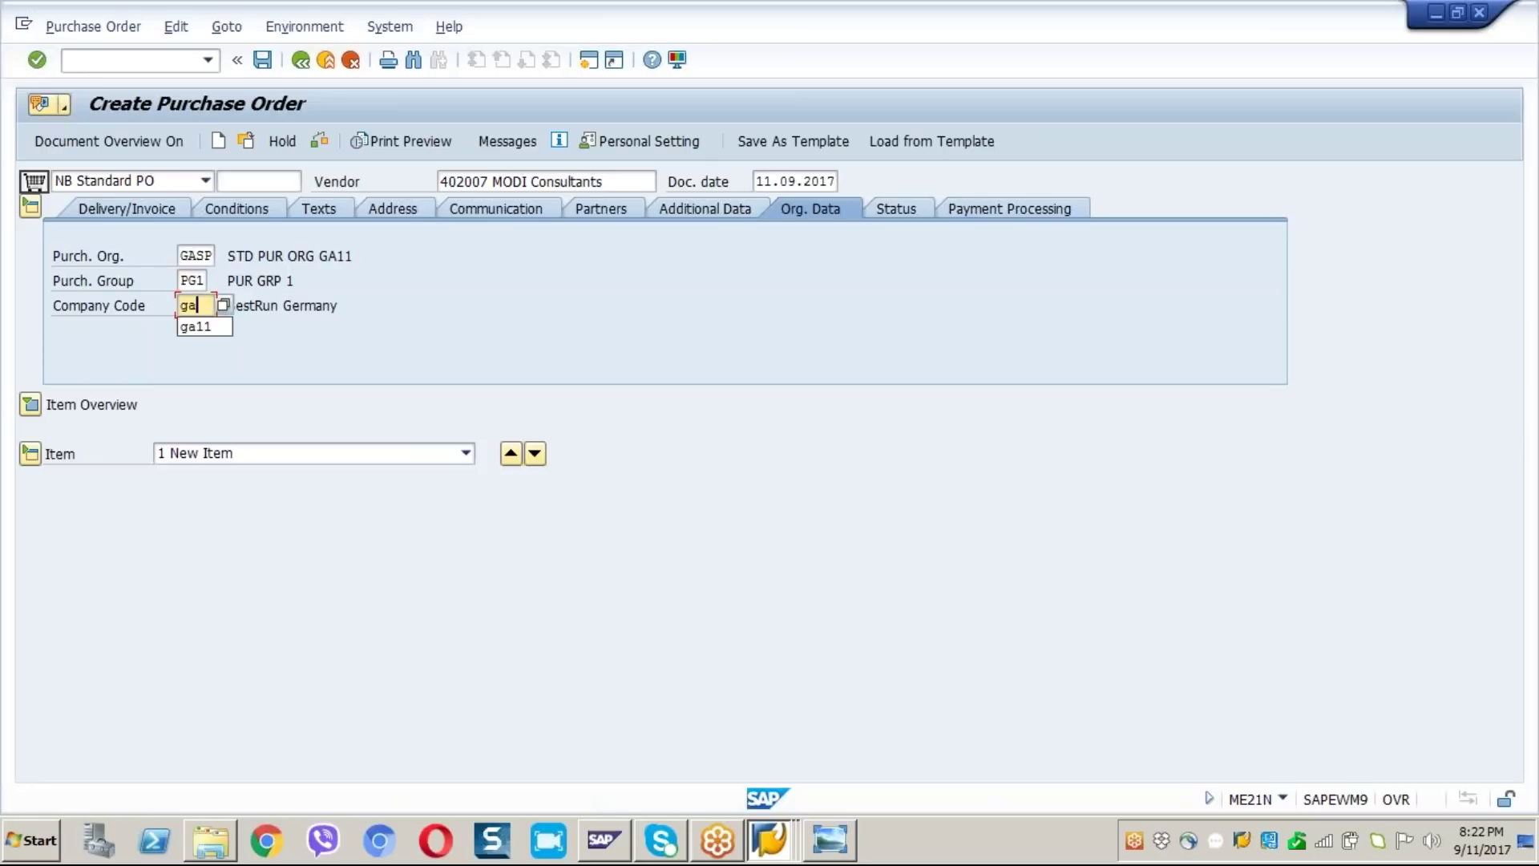
key(Return)
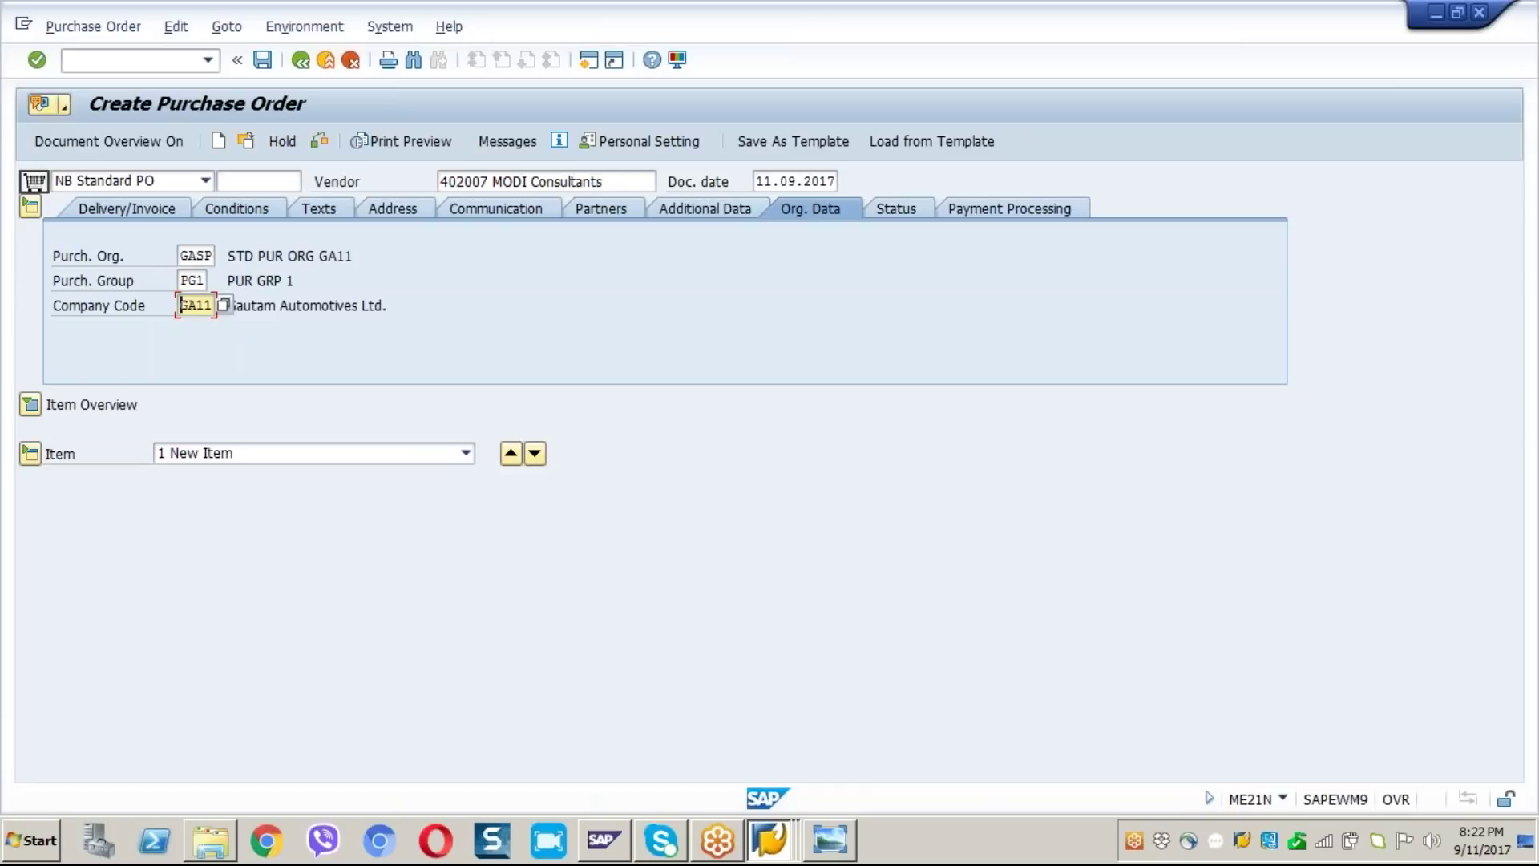
Step: Expand the purchase order's item overview and leave the order without saving it
click(31, 404)
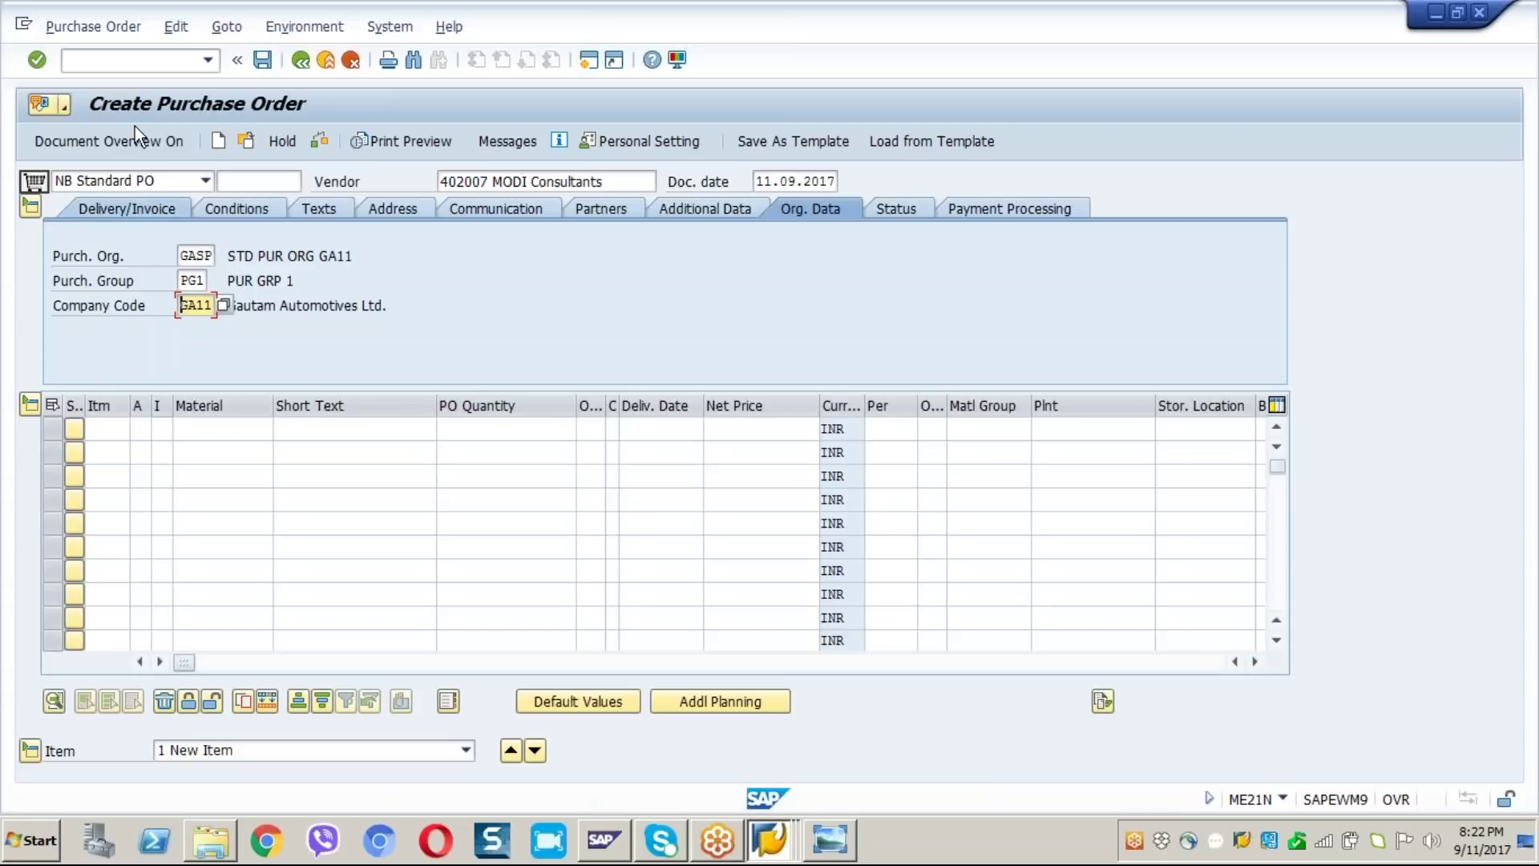
key(ctrl+slash)
text(/n)
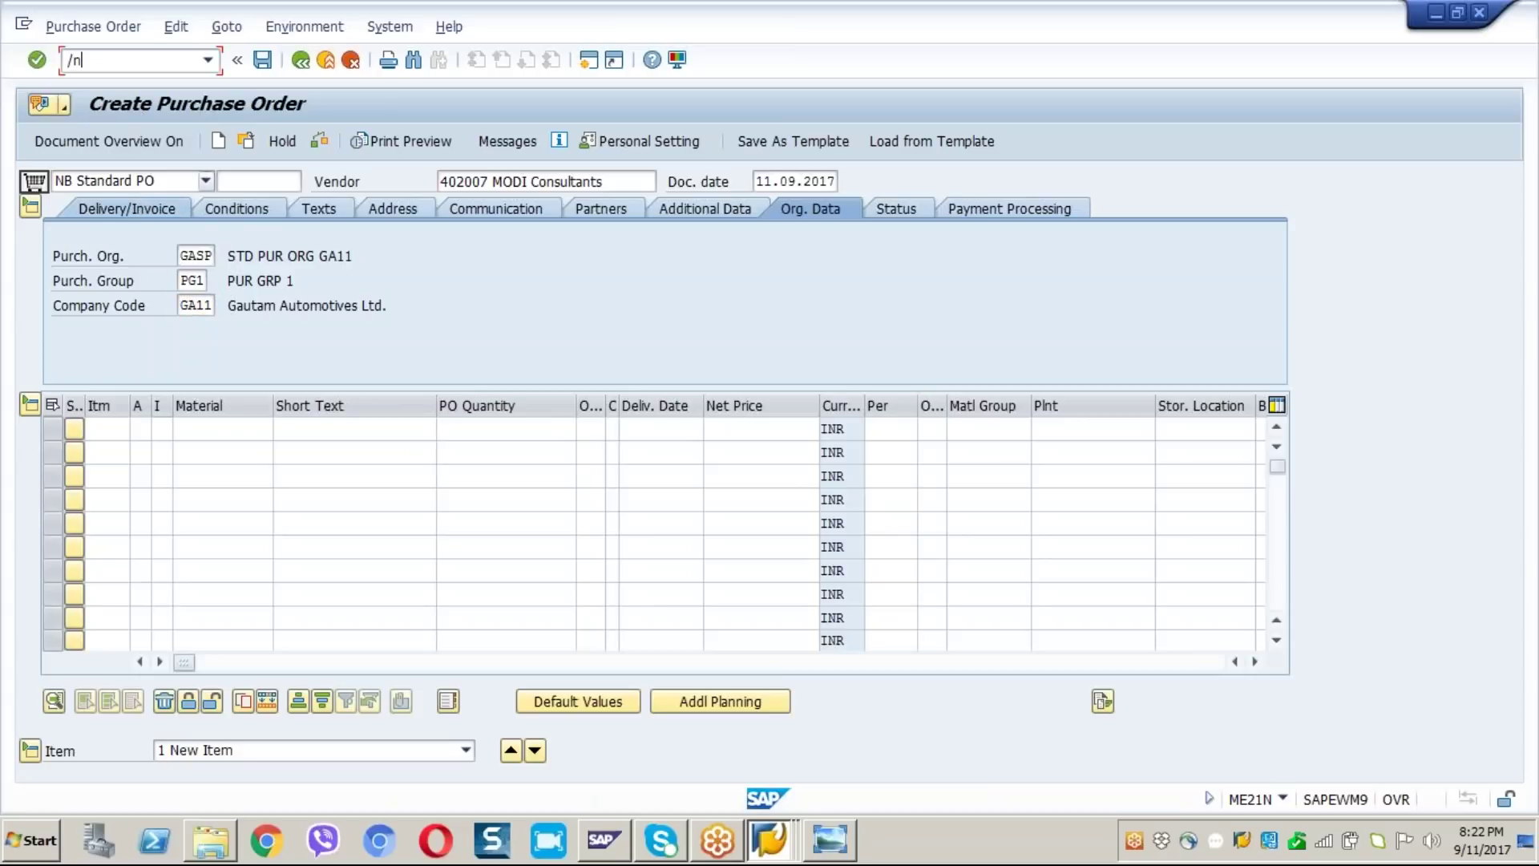
key(Return)
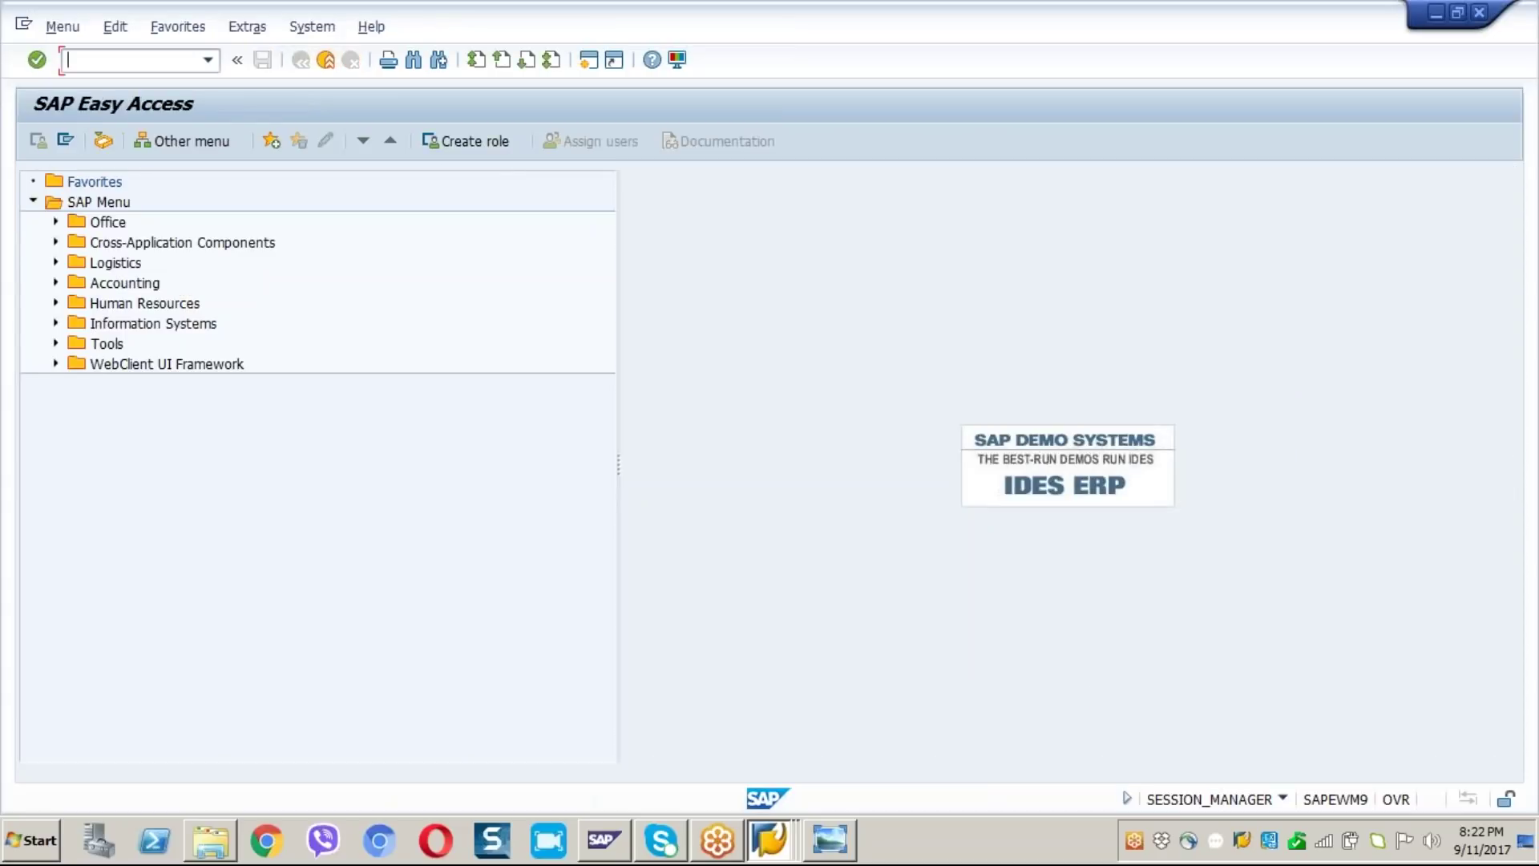
Step: Start a material BOM with transaction CS01 for material 2047 in plant GA11
text(cs01)
key(Return)
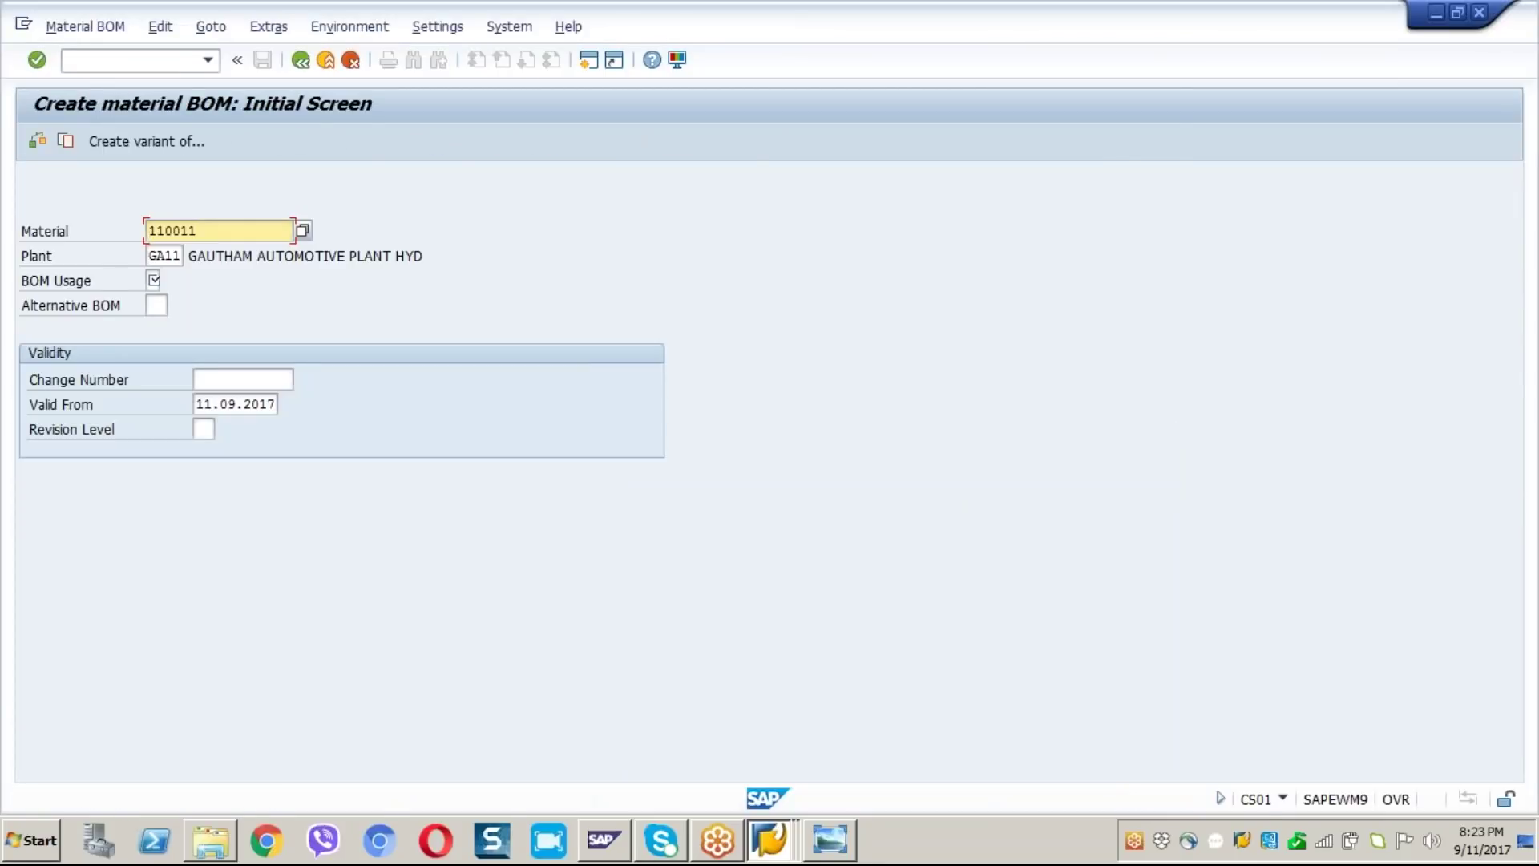
click(241, 230)
key(BackSpace)
key(BackSpace)
key(BackSpace)
key(BackSpace)
key(BackSpace)
key(BackSpace)
text(2047)
key(Return)
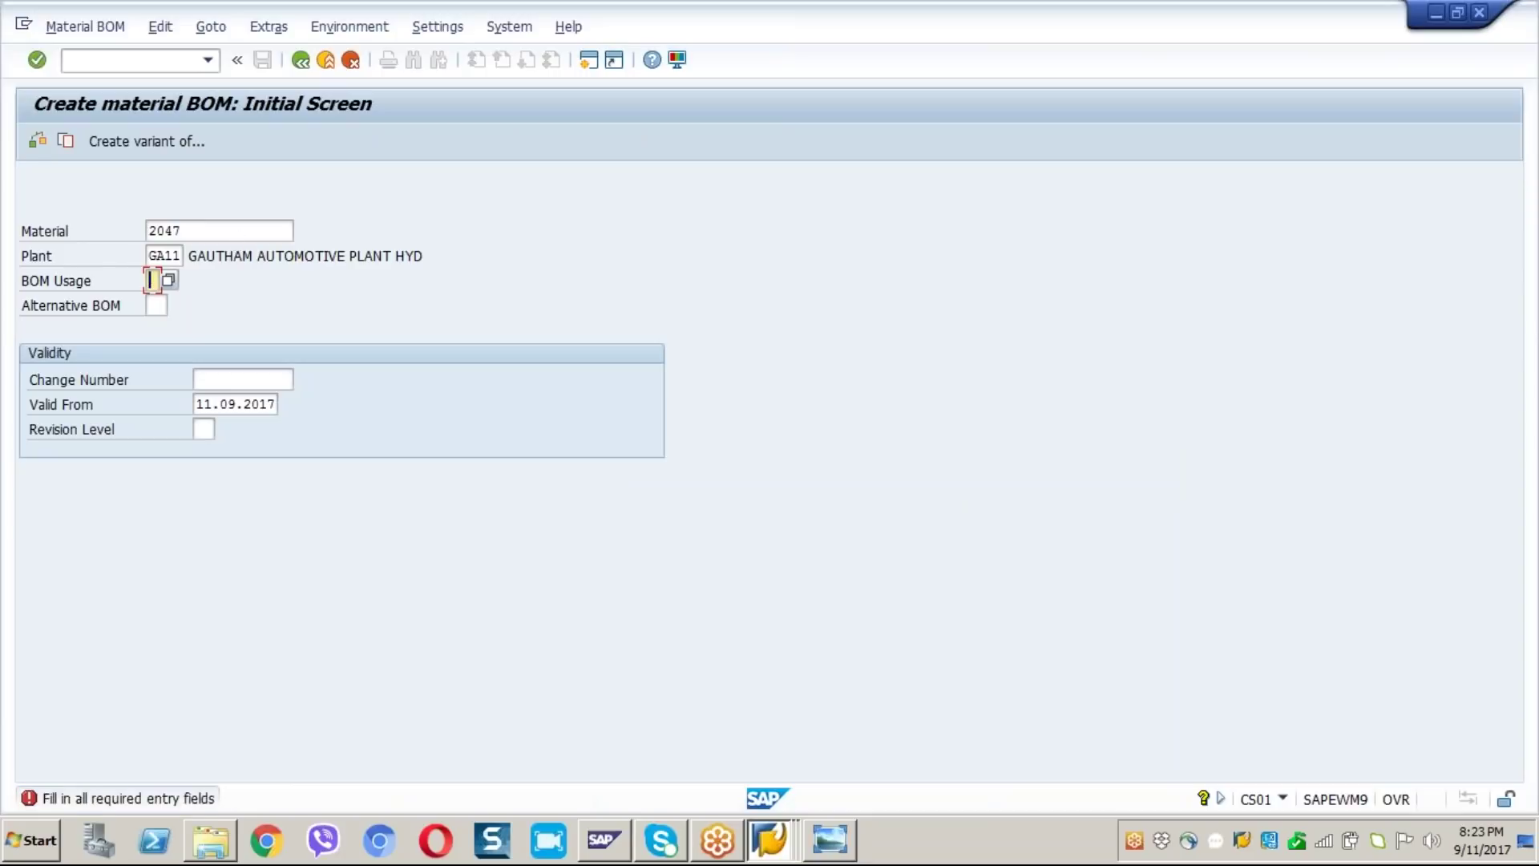
Step: Set the BOM usage to 1 (Production), leave the alternative BOM blank and continue to the item overview
click(160, 279)
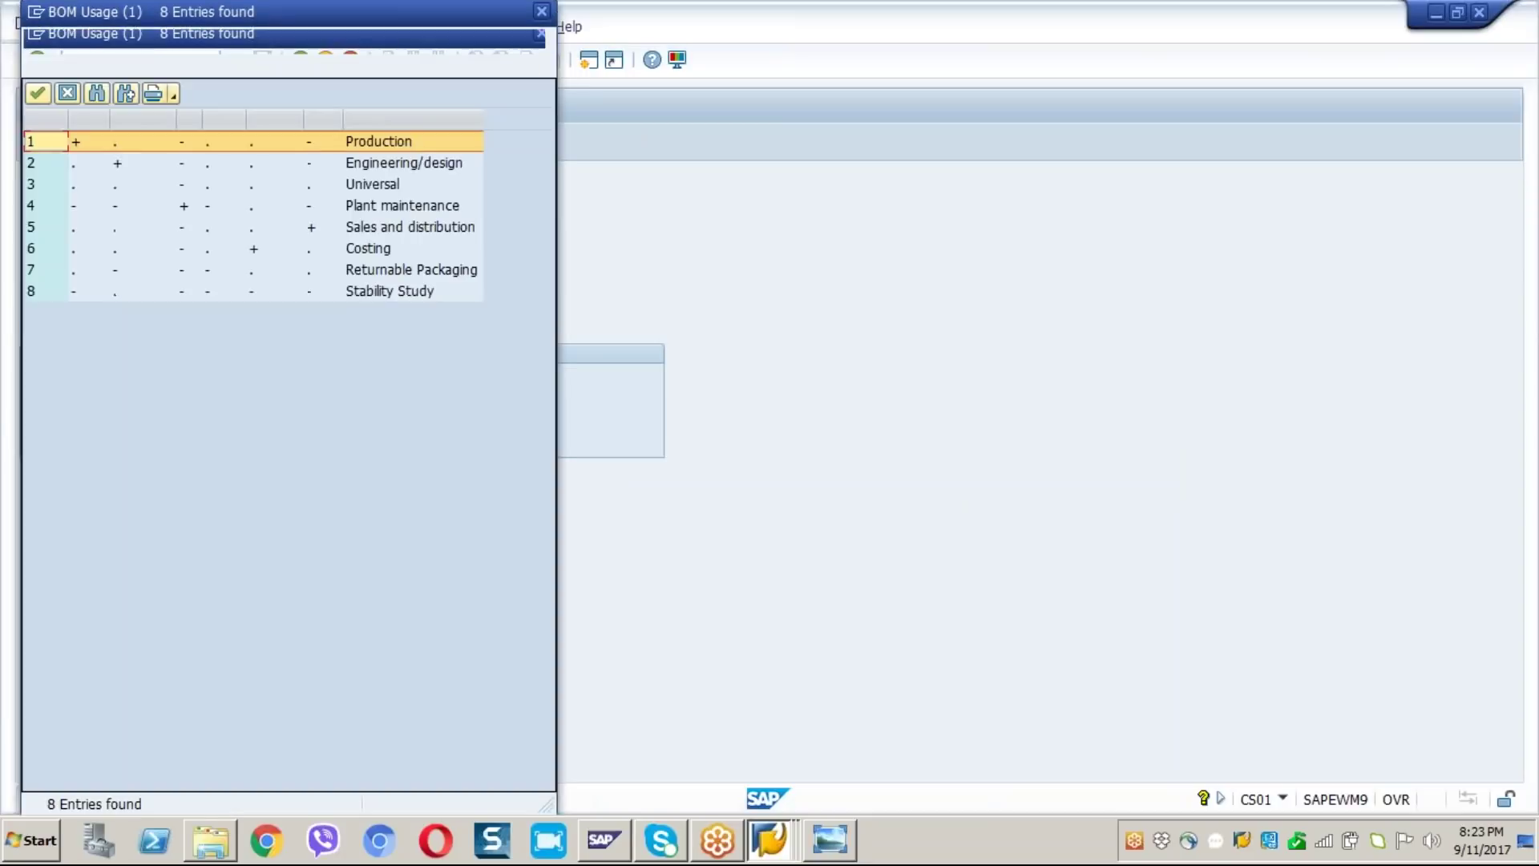
double_click(41, 146)
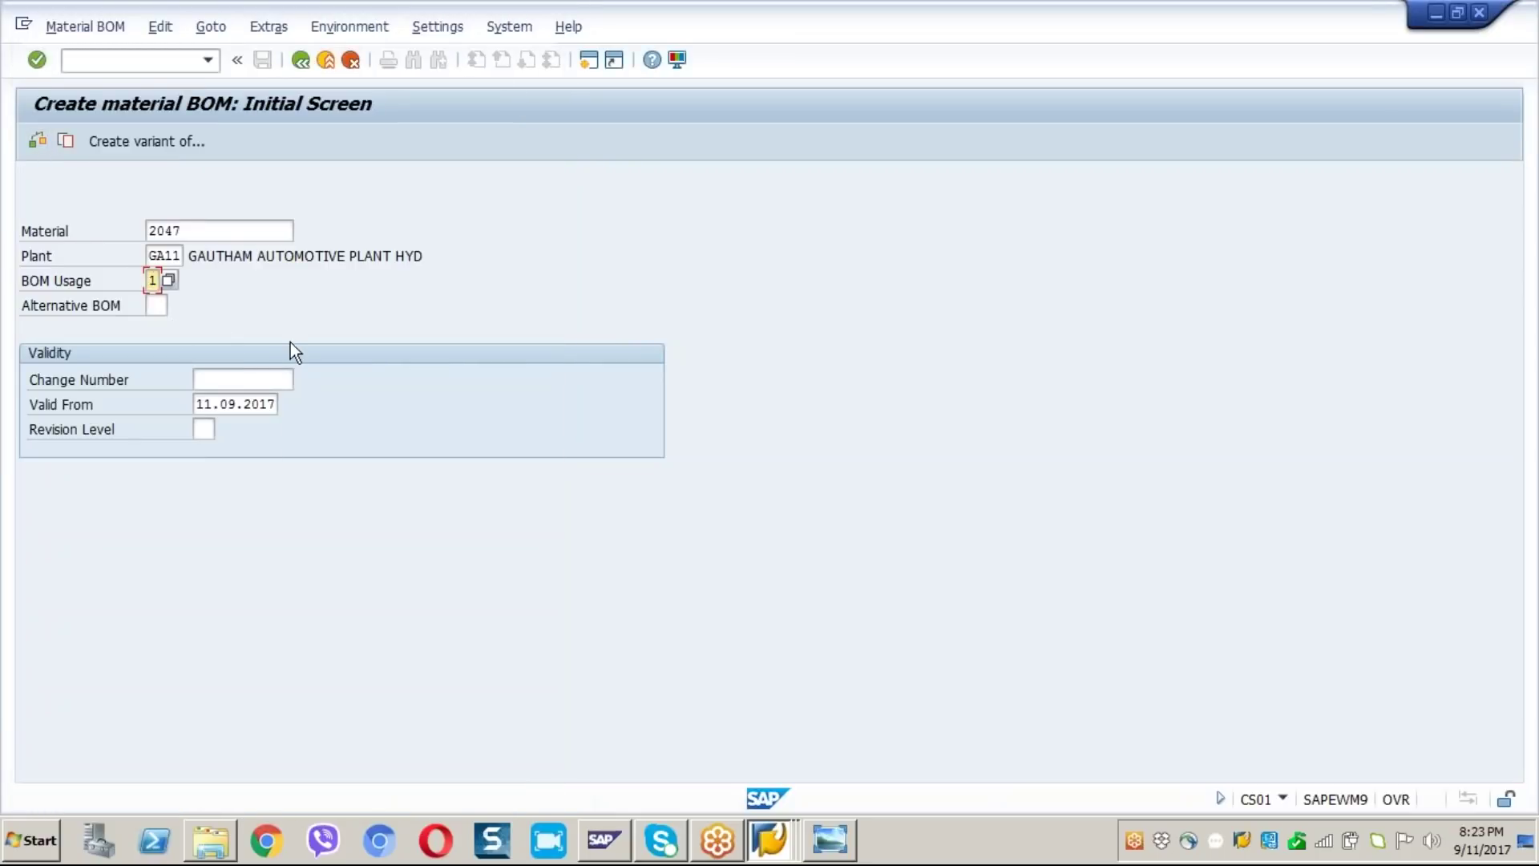
click(155, 305)
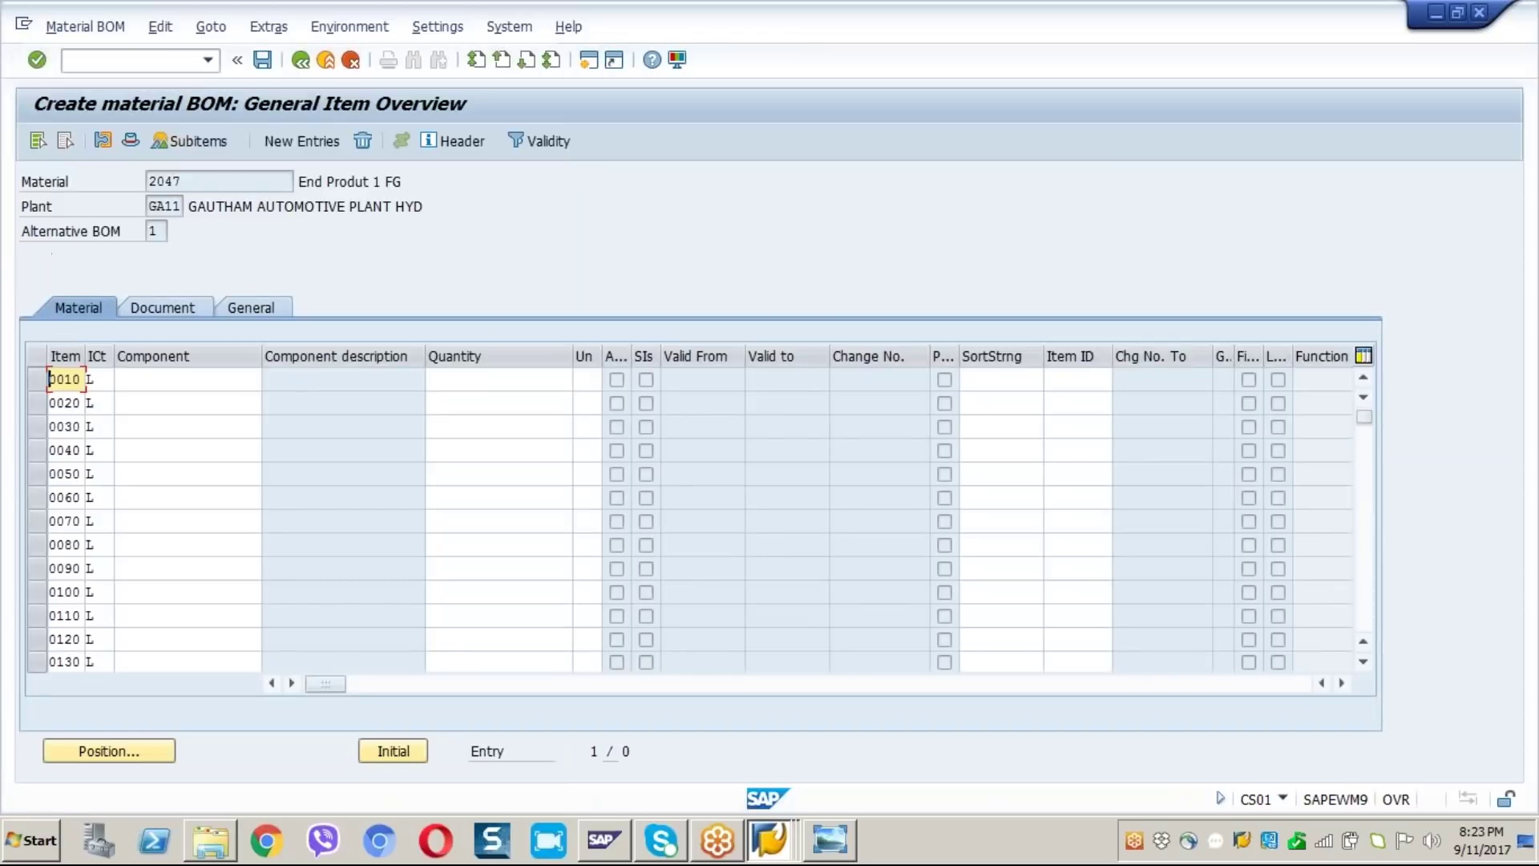
Step: Enter components 110010 and 110011 as stock items 0010 and 0020 of the BOM
click(97, 379)
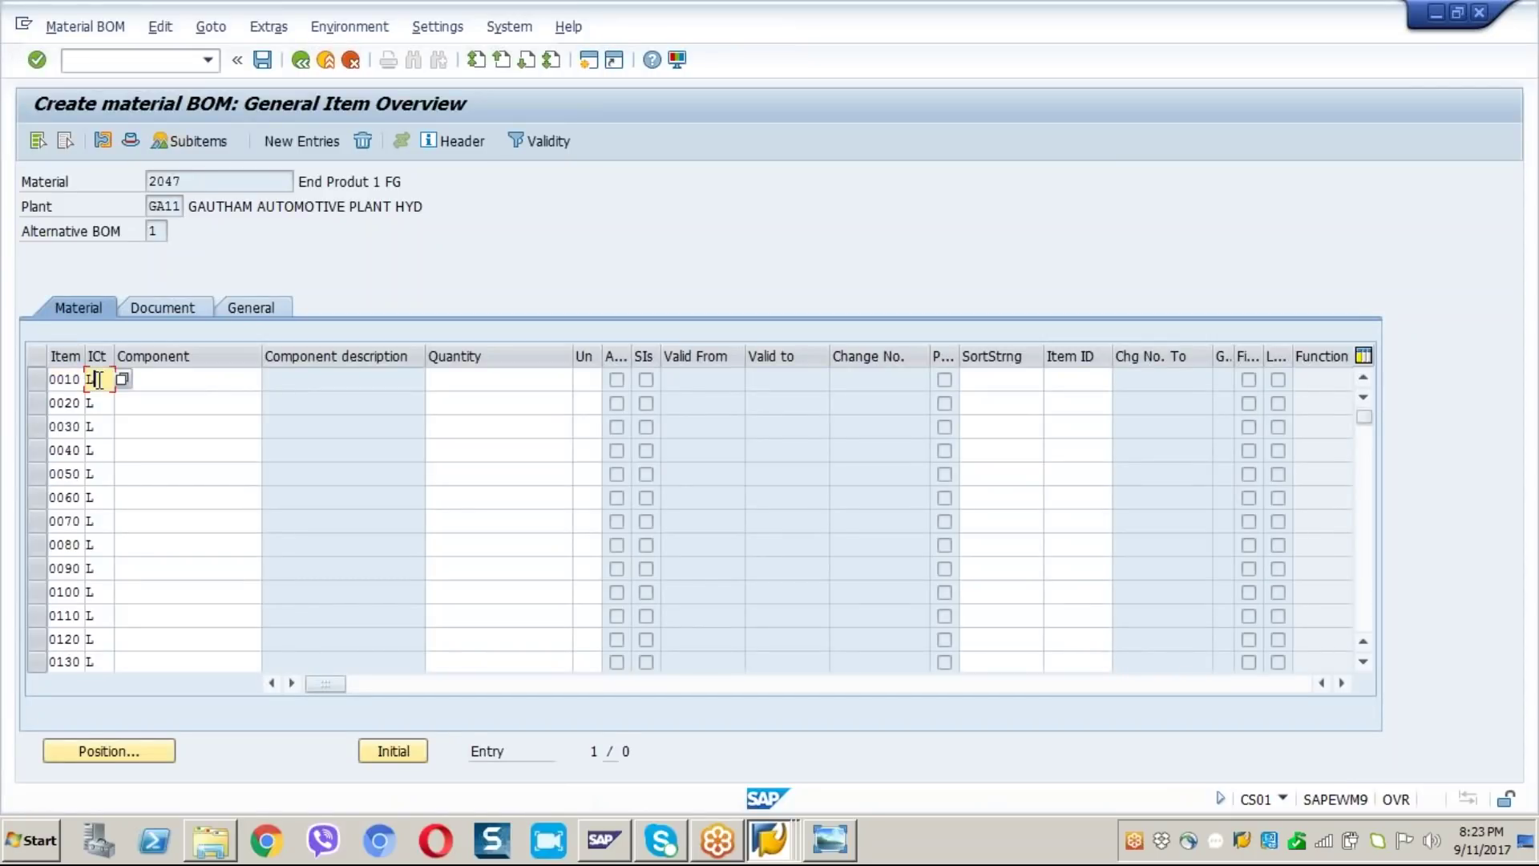
click(171, 381)
text(11)
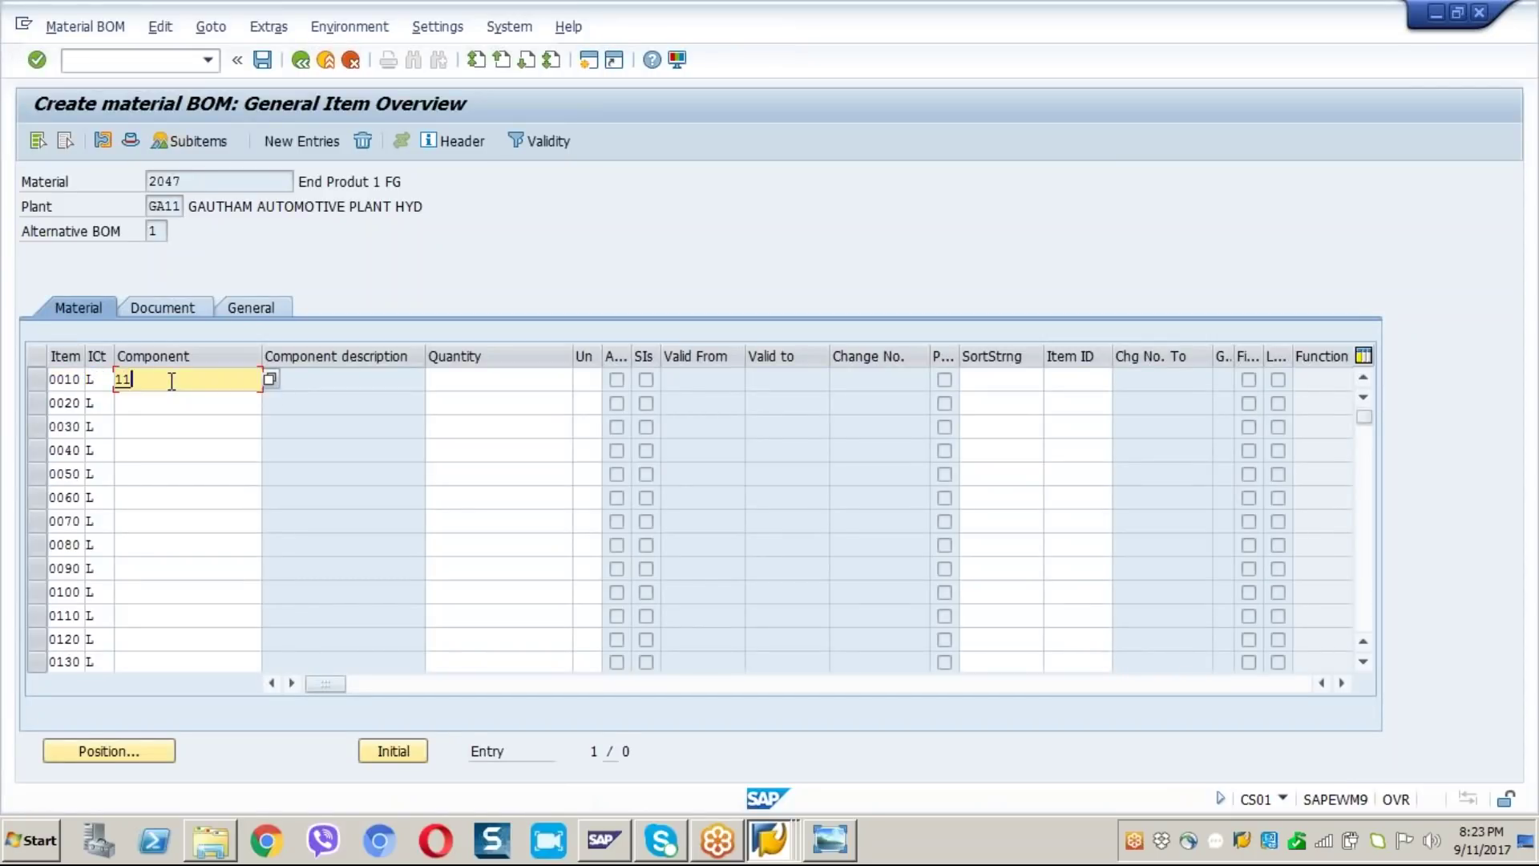
text(0010)
click(139, 404)
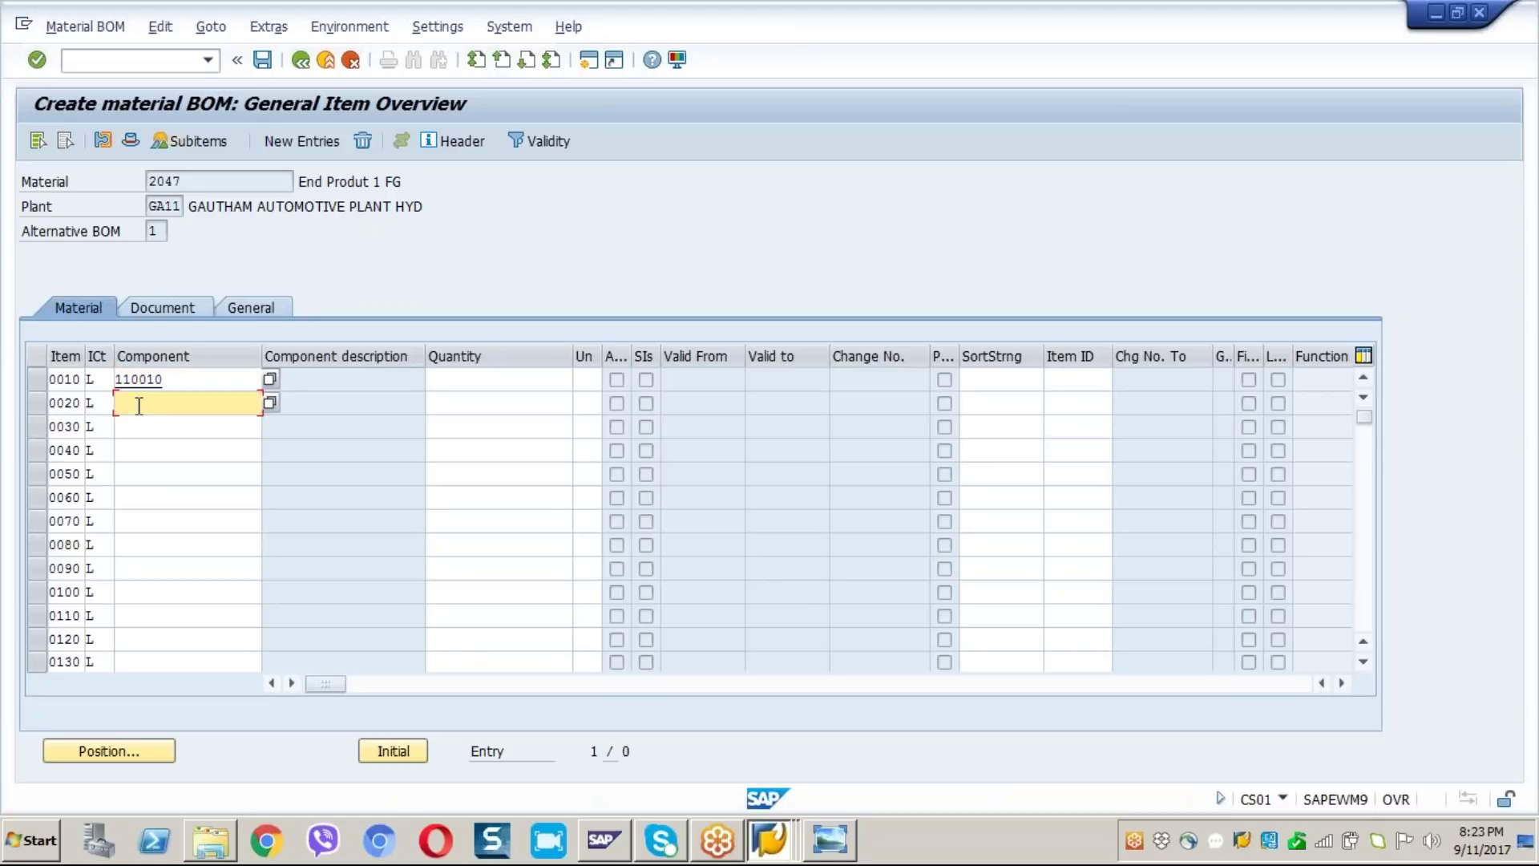
text(110011)
Step: Set the quantities to 1 for component 110010 and 2 for component 110011, and save the BOM
click(498, 374)
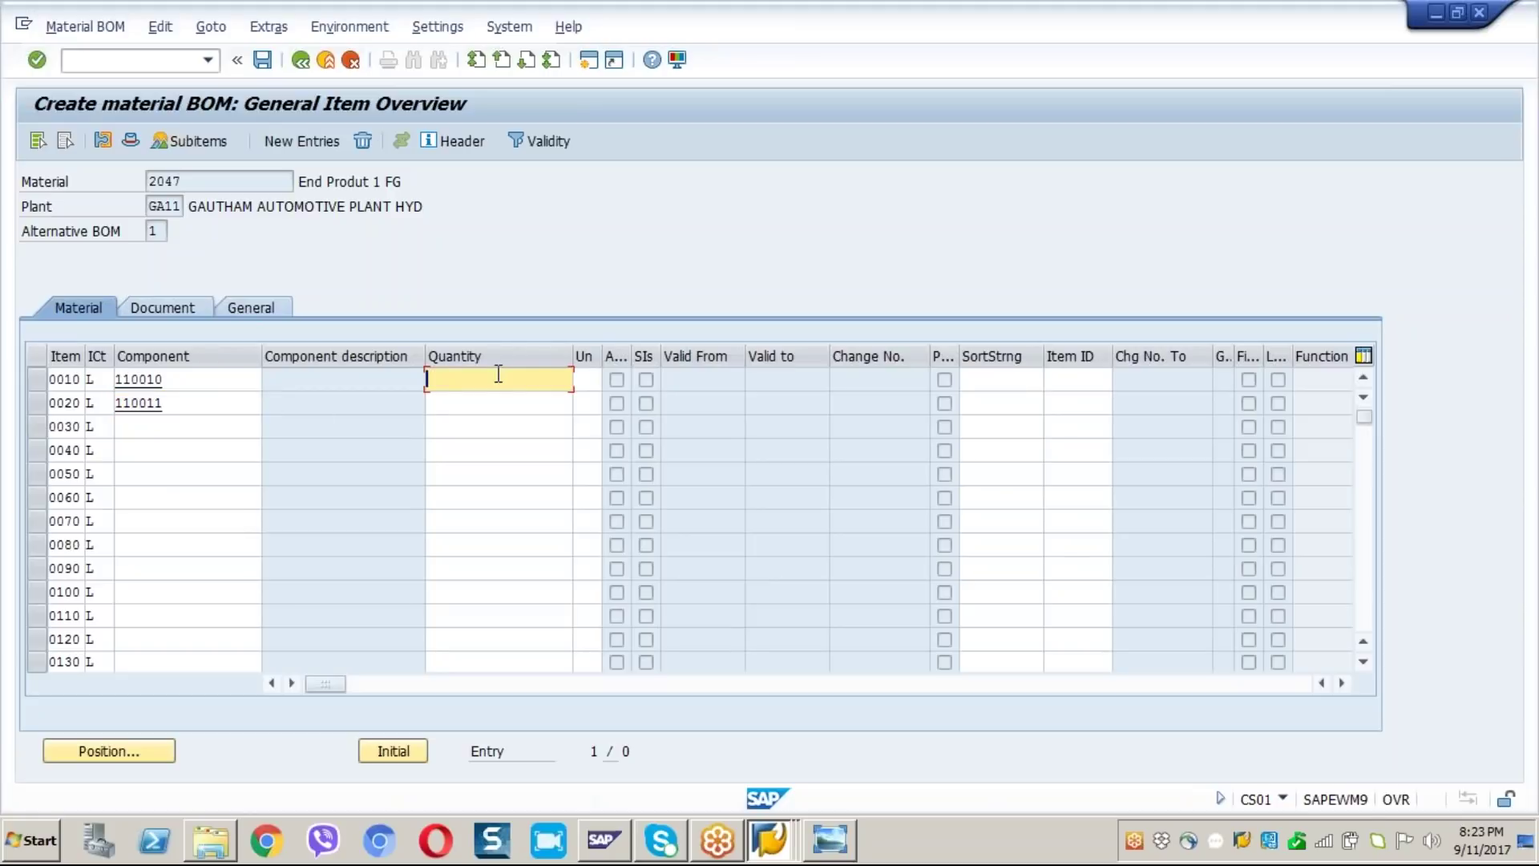
text(1)
click(519, 418)
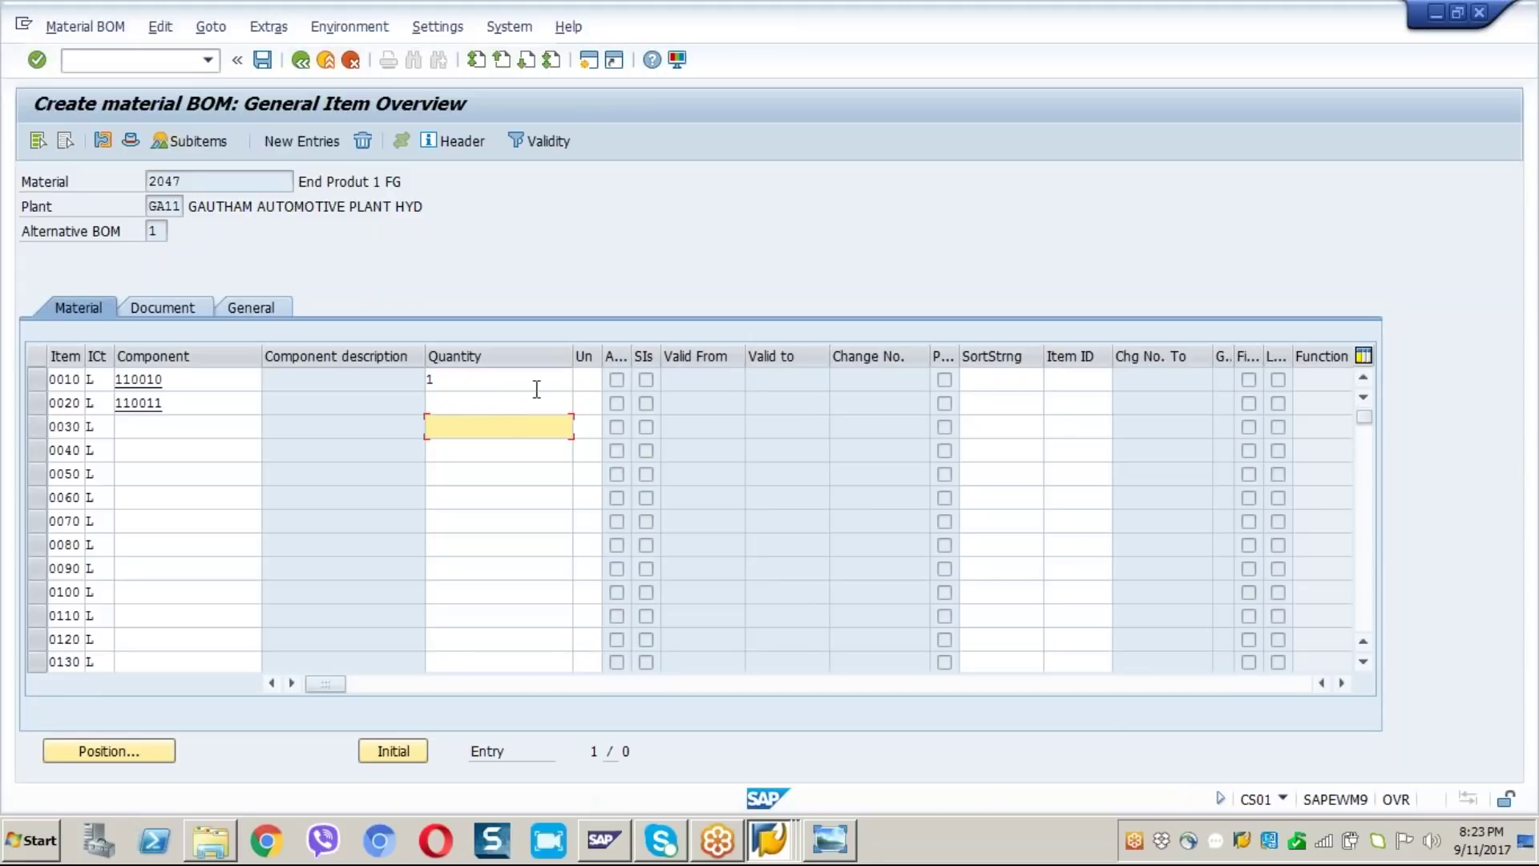
click(536, 395)
text(2)
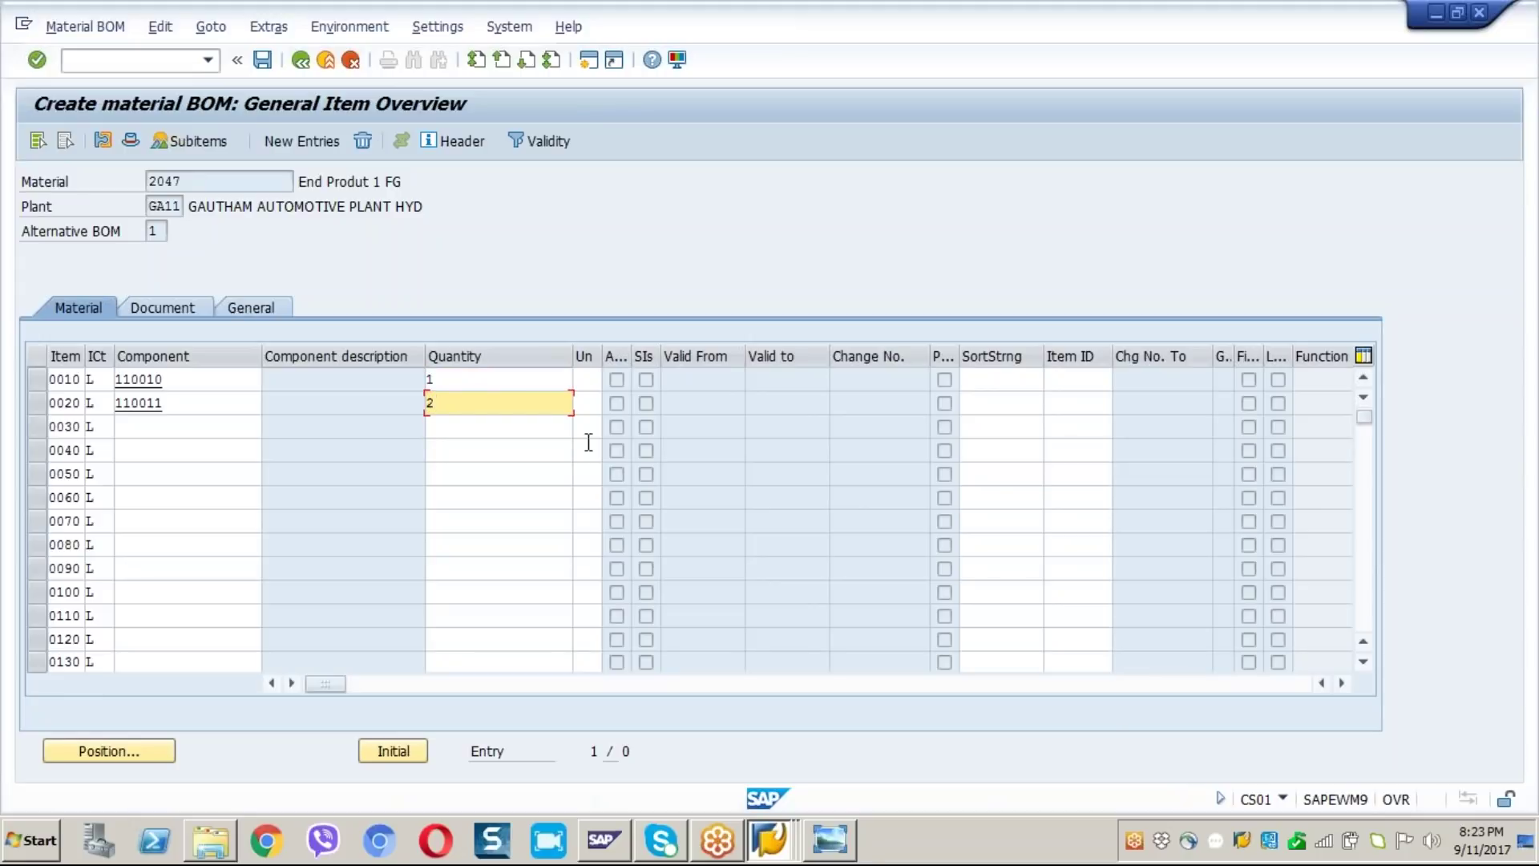
key(Return)
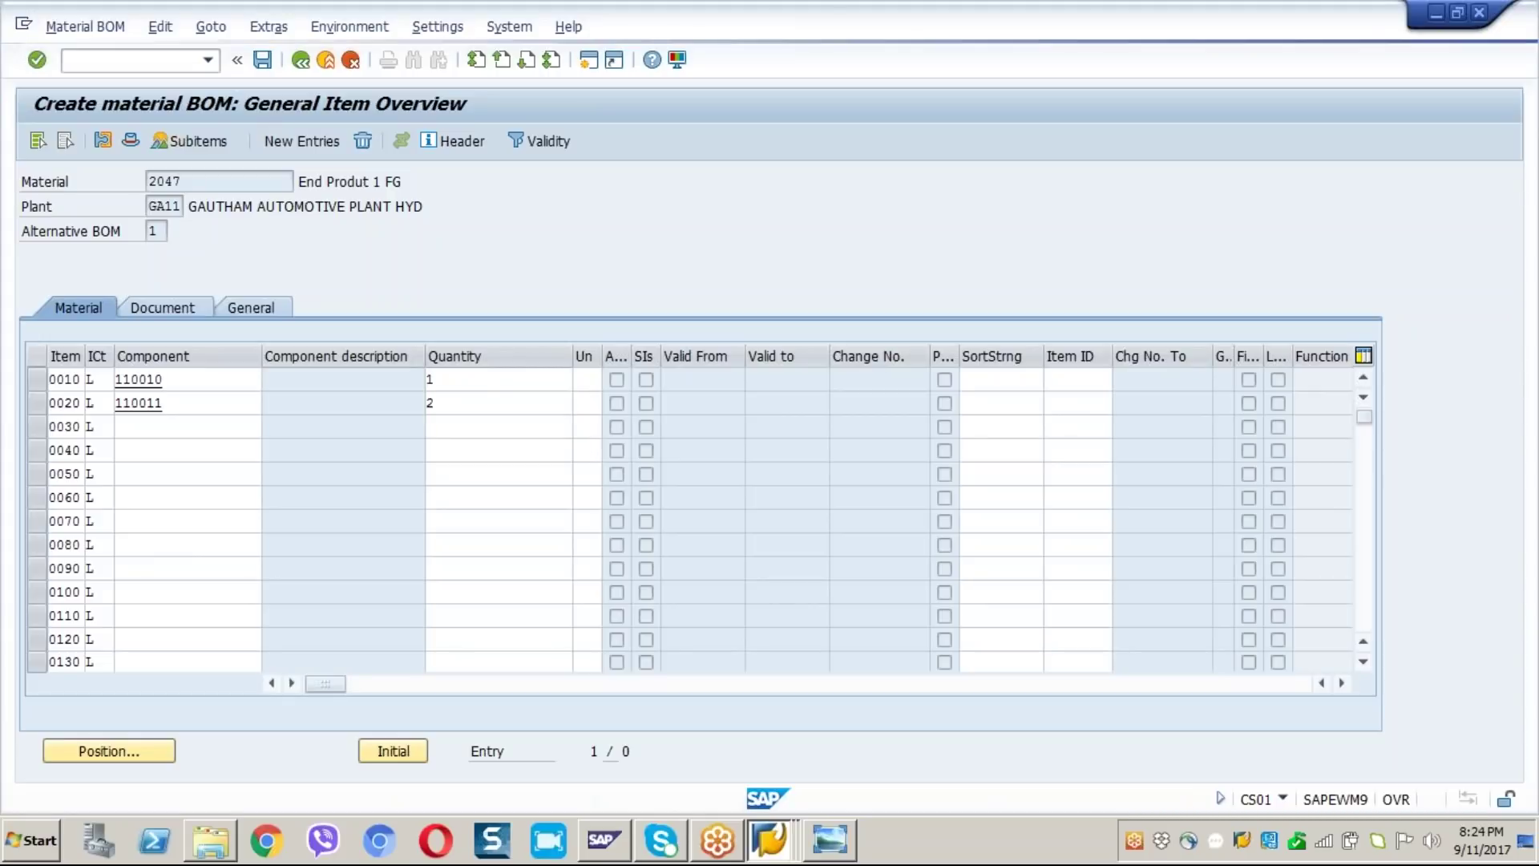
key(Return)
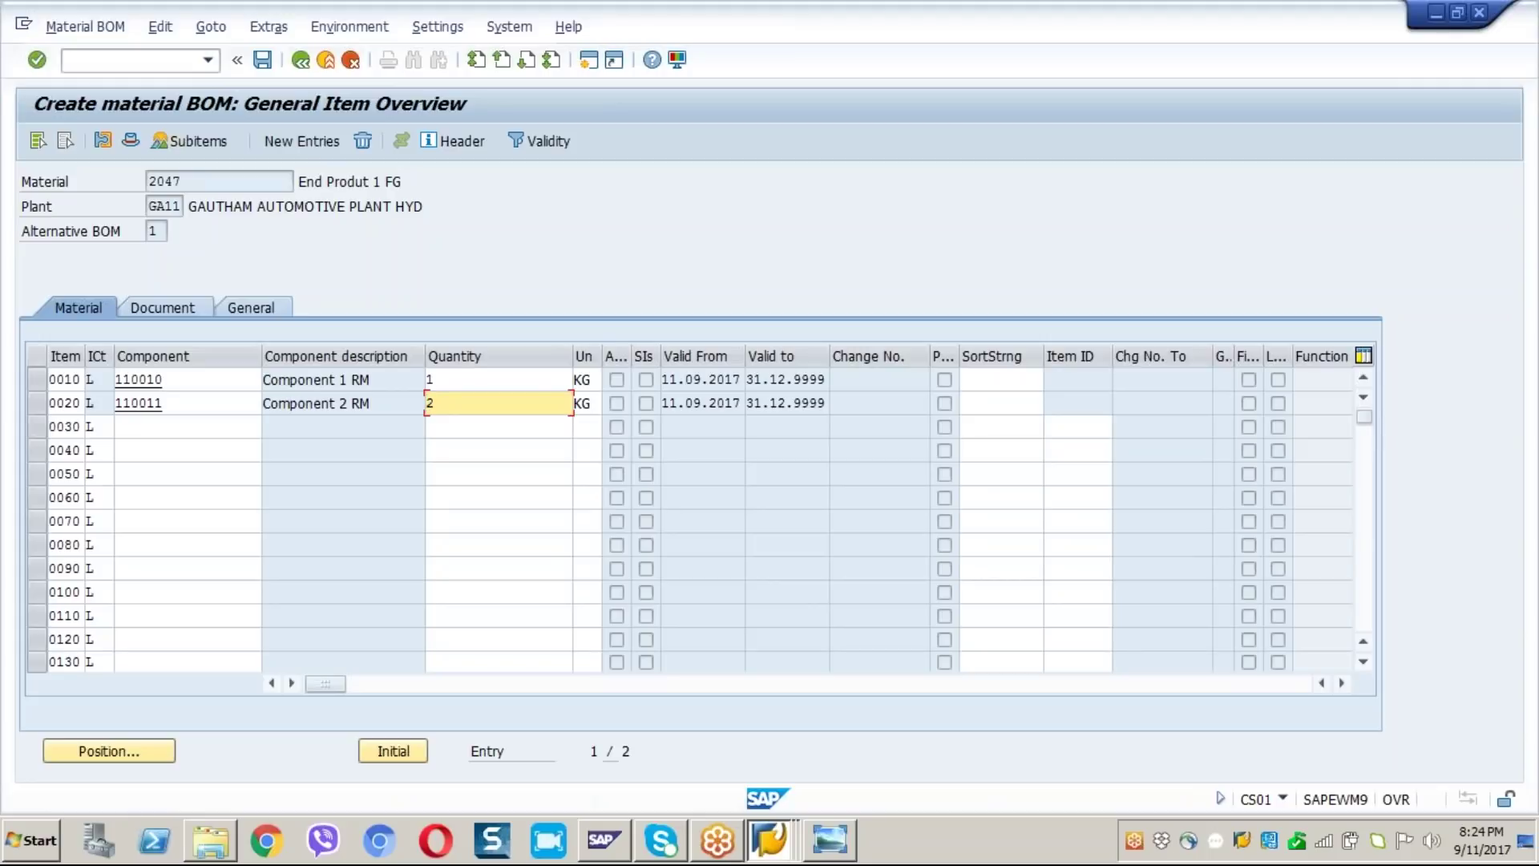
click(507, 400)
click(262, 69)
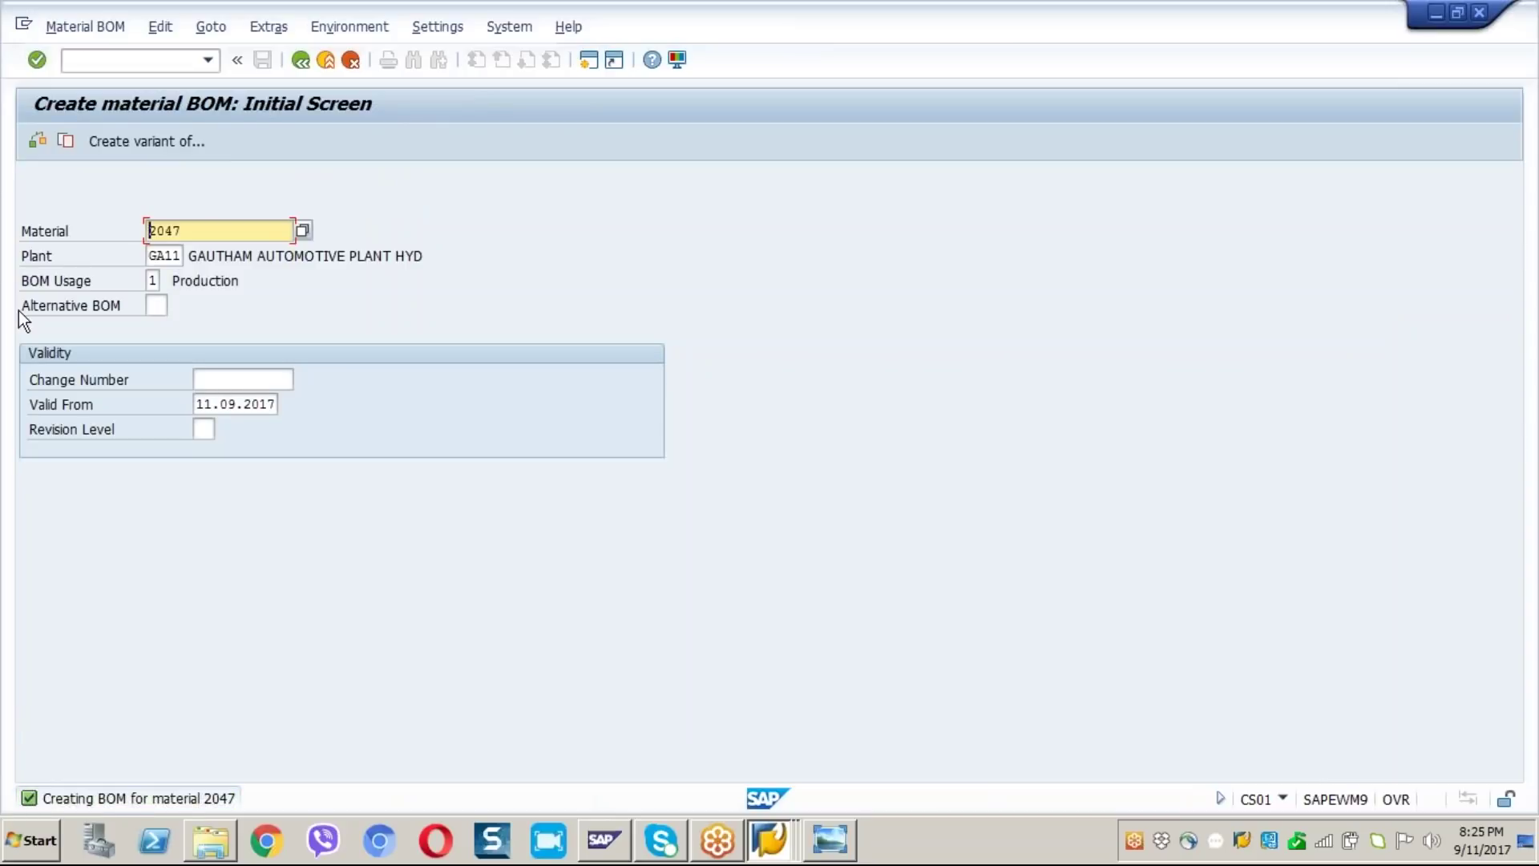
Step: Start a purchase requisition with transaction ME51N and expand its header and item overview
click(119, 60)
text(/)
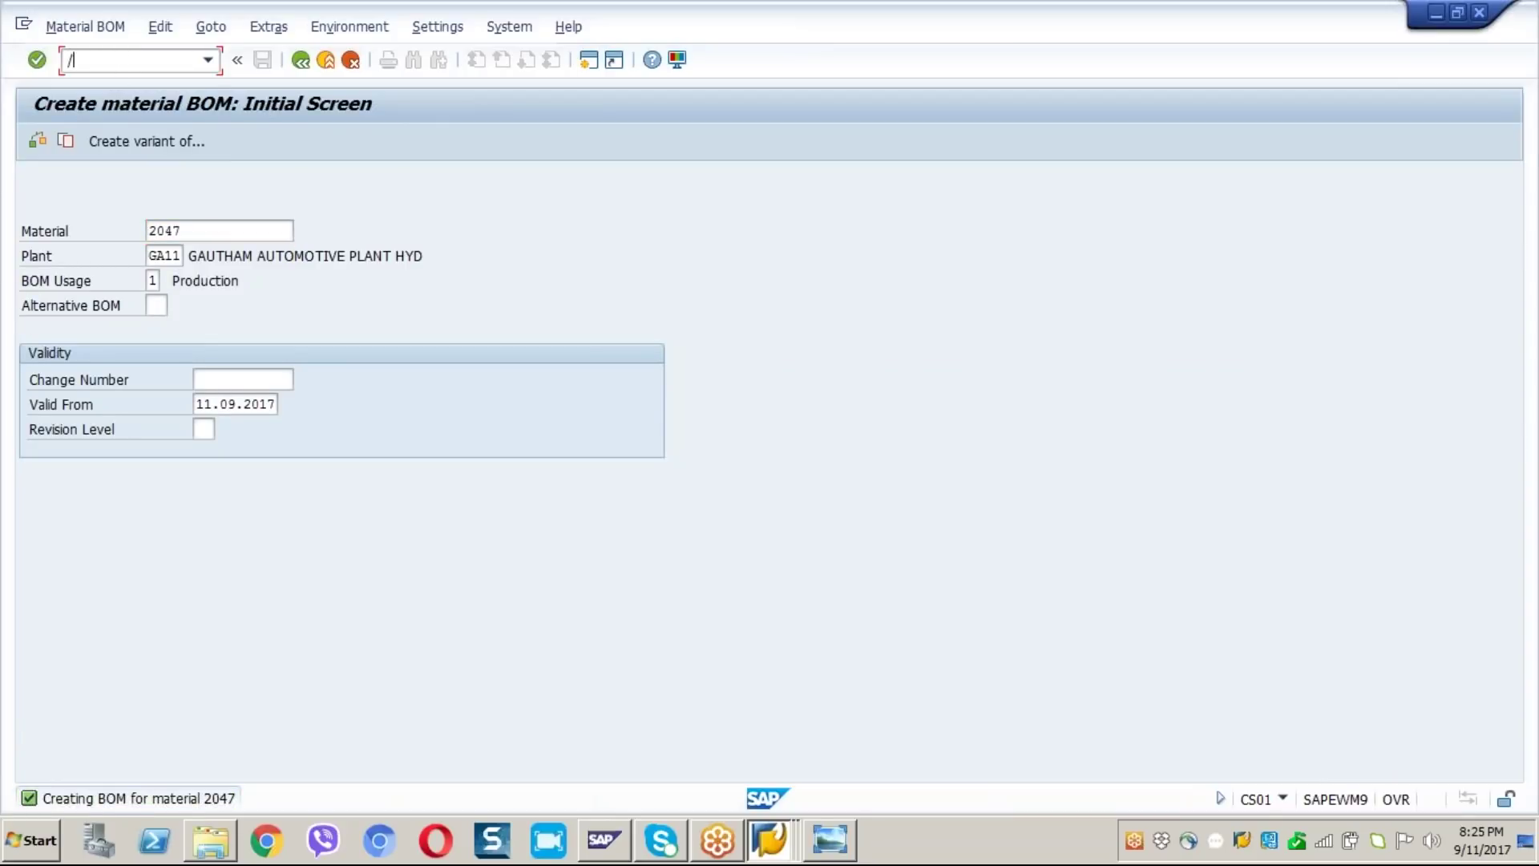
text(nme51n)
key(Return)
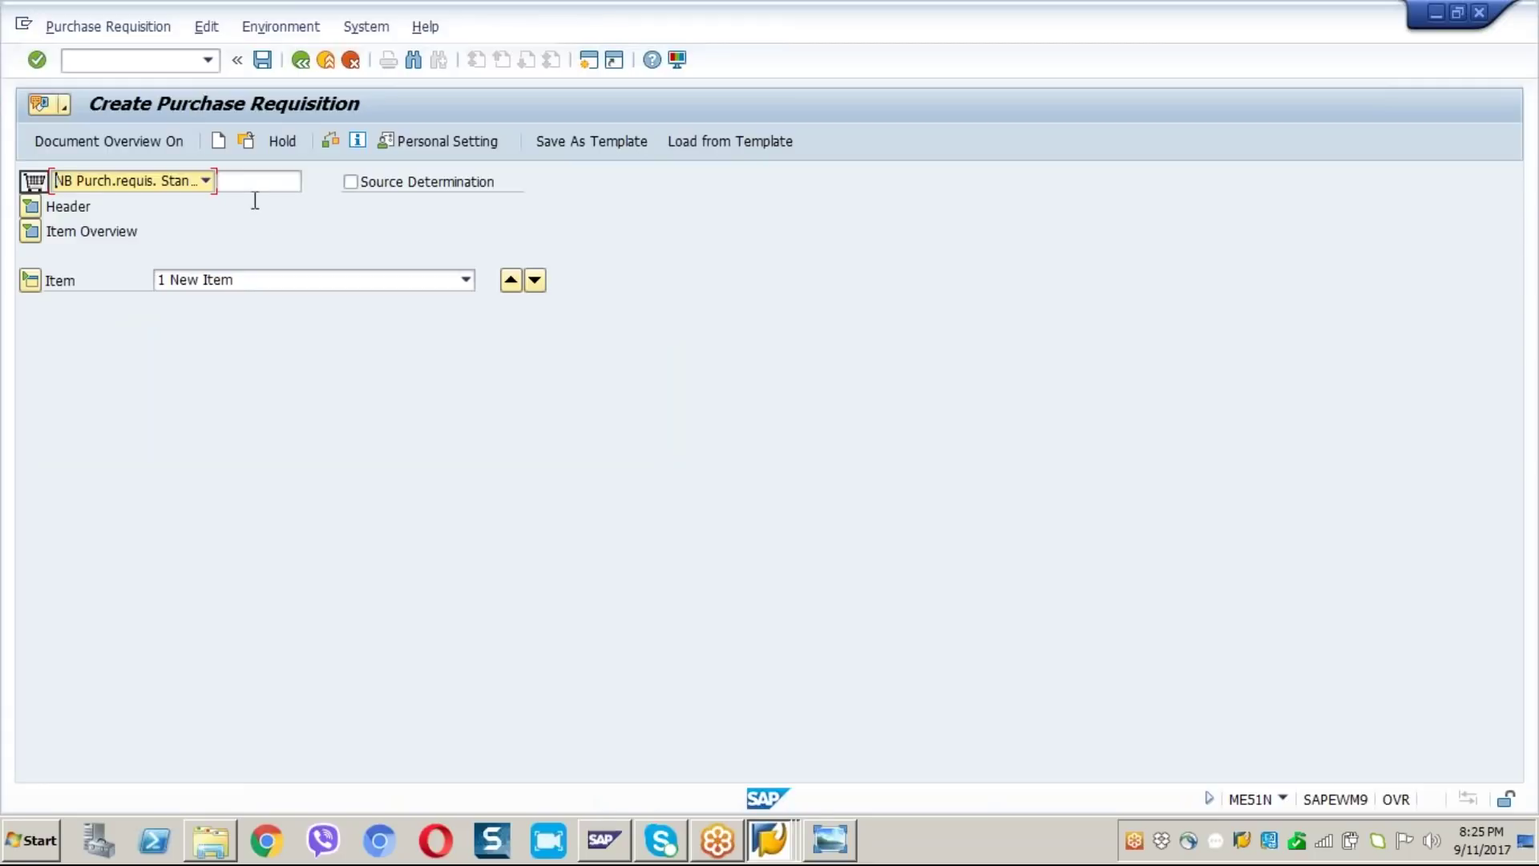
click(32, 207)
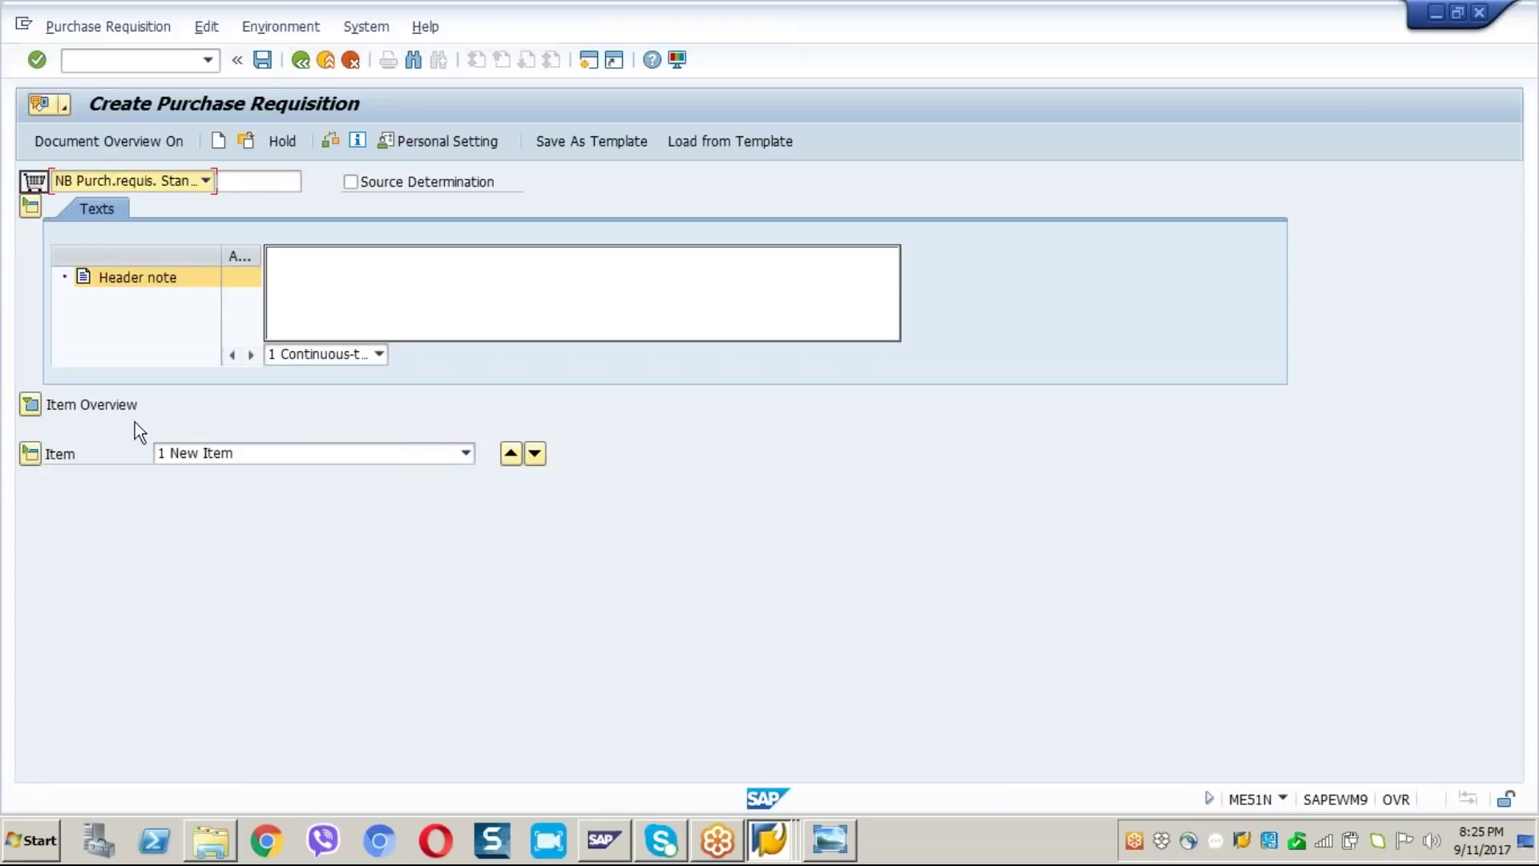
click(31, 405)
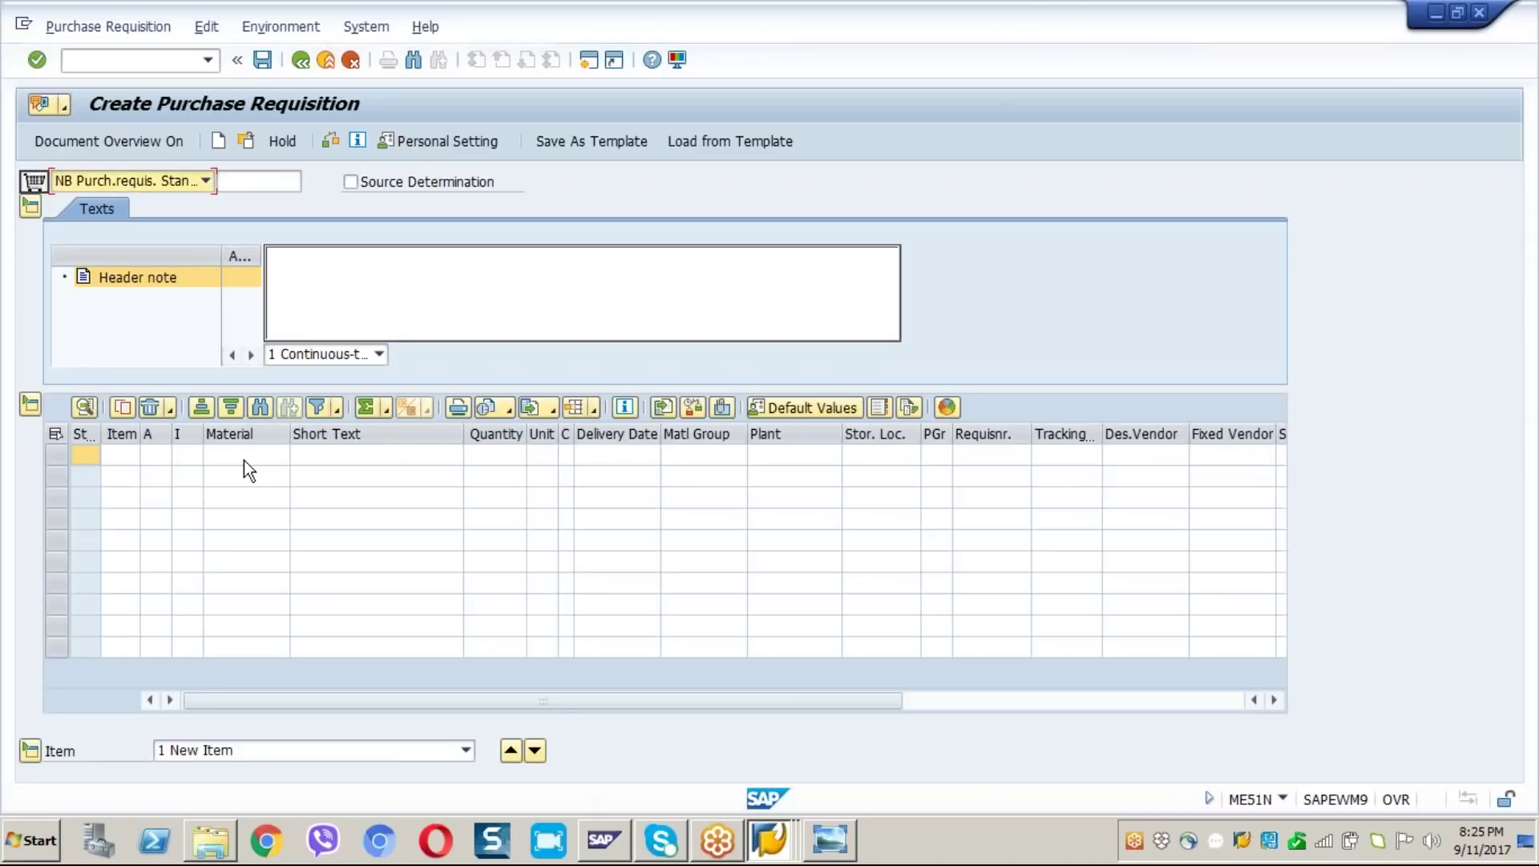
Step: Enter a requisition item with subcontracting item category L, material 2047 and quantity 10
click(179, 453)
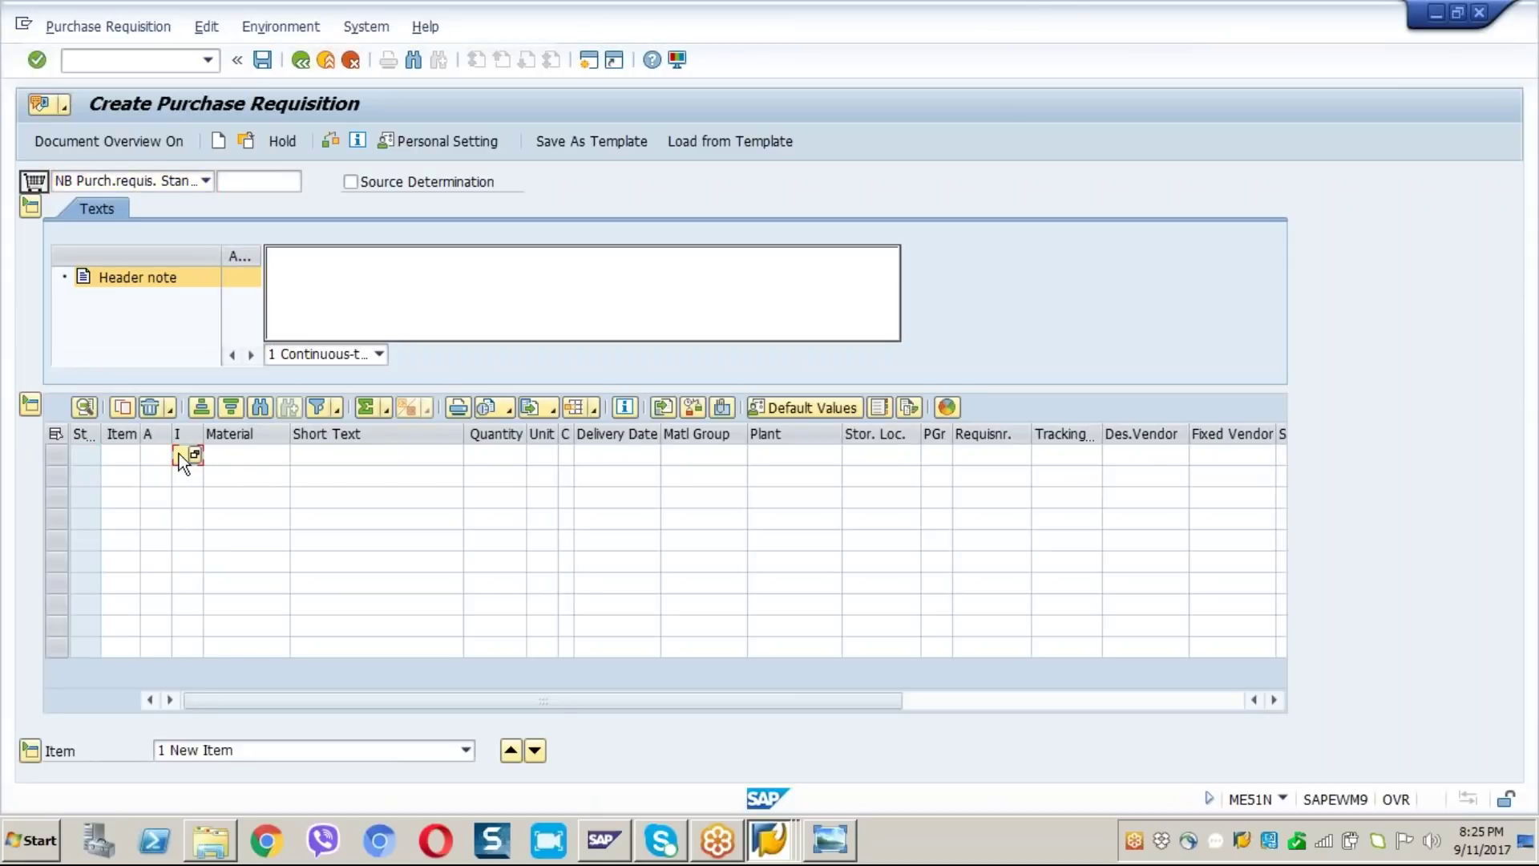
click(194, 455)
double_click(81, 210)
click(249, 454)
text(2047)
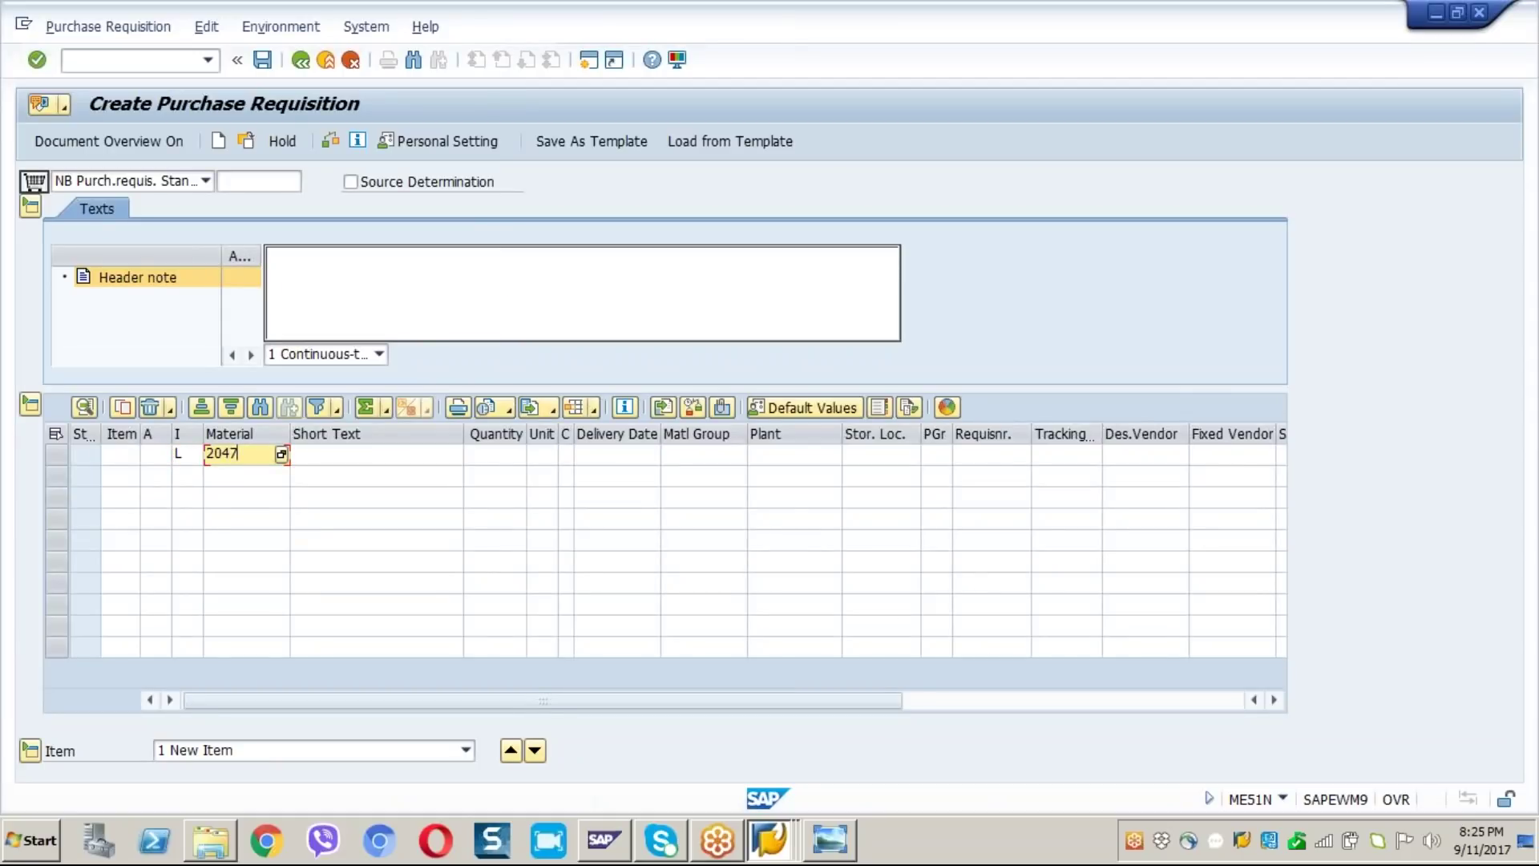
click(494, 455)
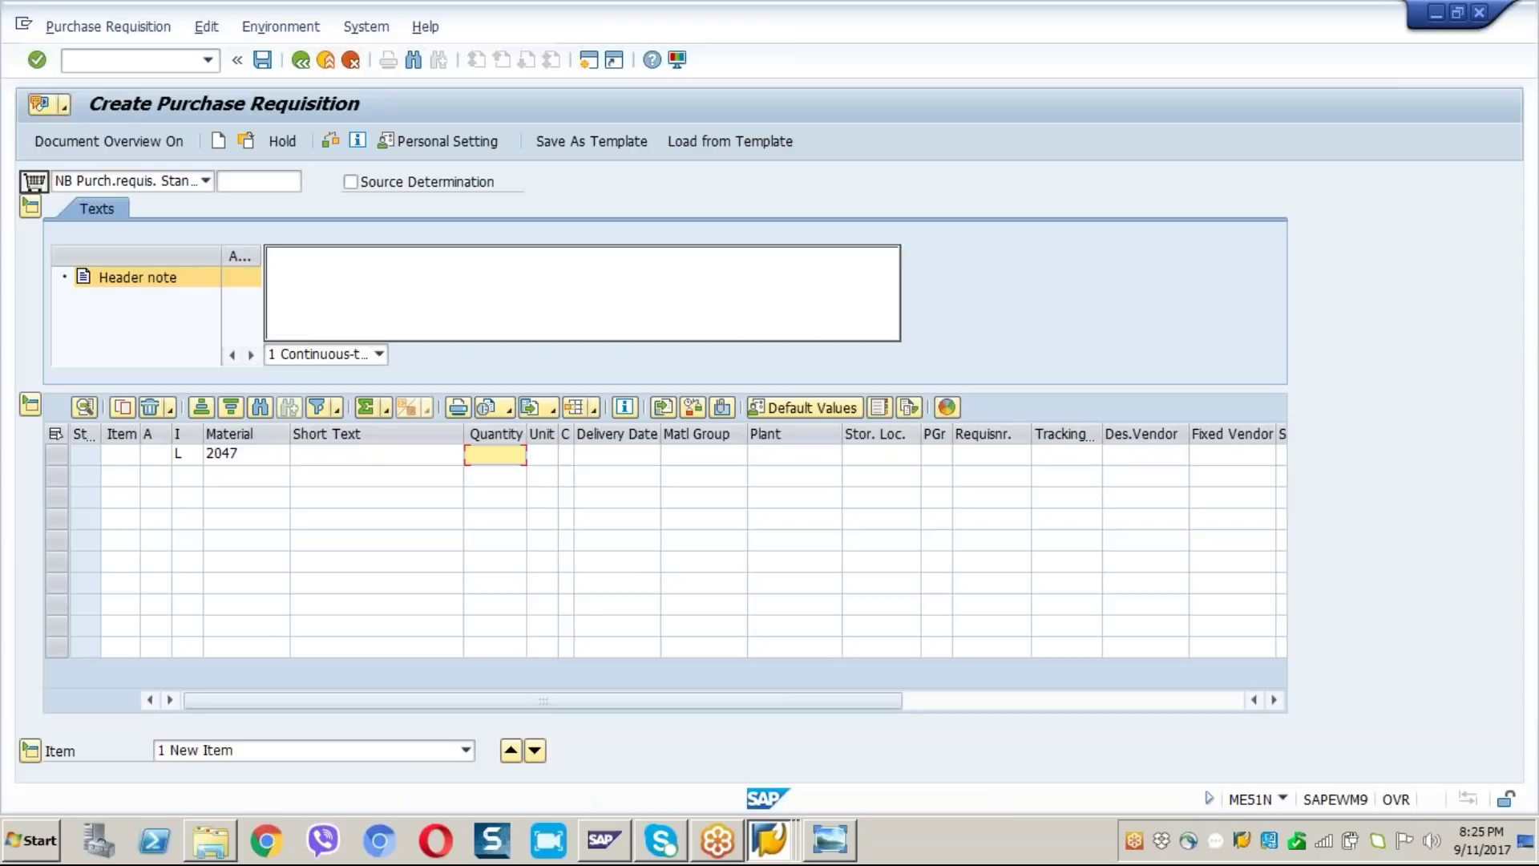
text(10)
Step: Complete the requisition item with plant GA11, purchasing group PG1 and the requisitioner's name, and confirm the entries
key(Tab)
key(Tab)
key(Tab)
key(Tab)
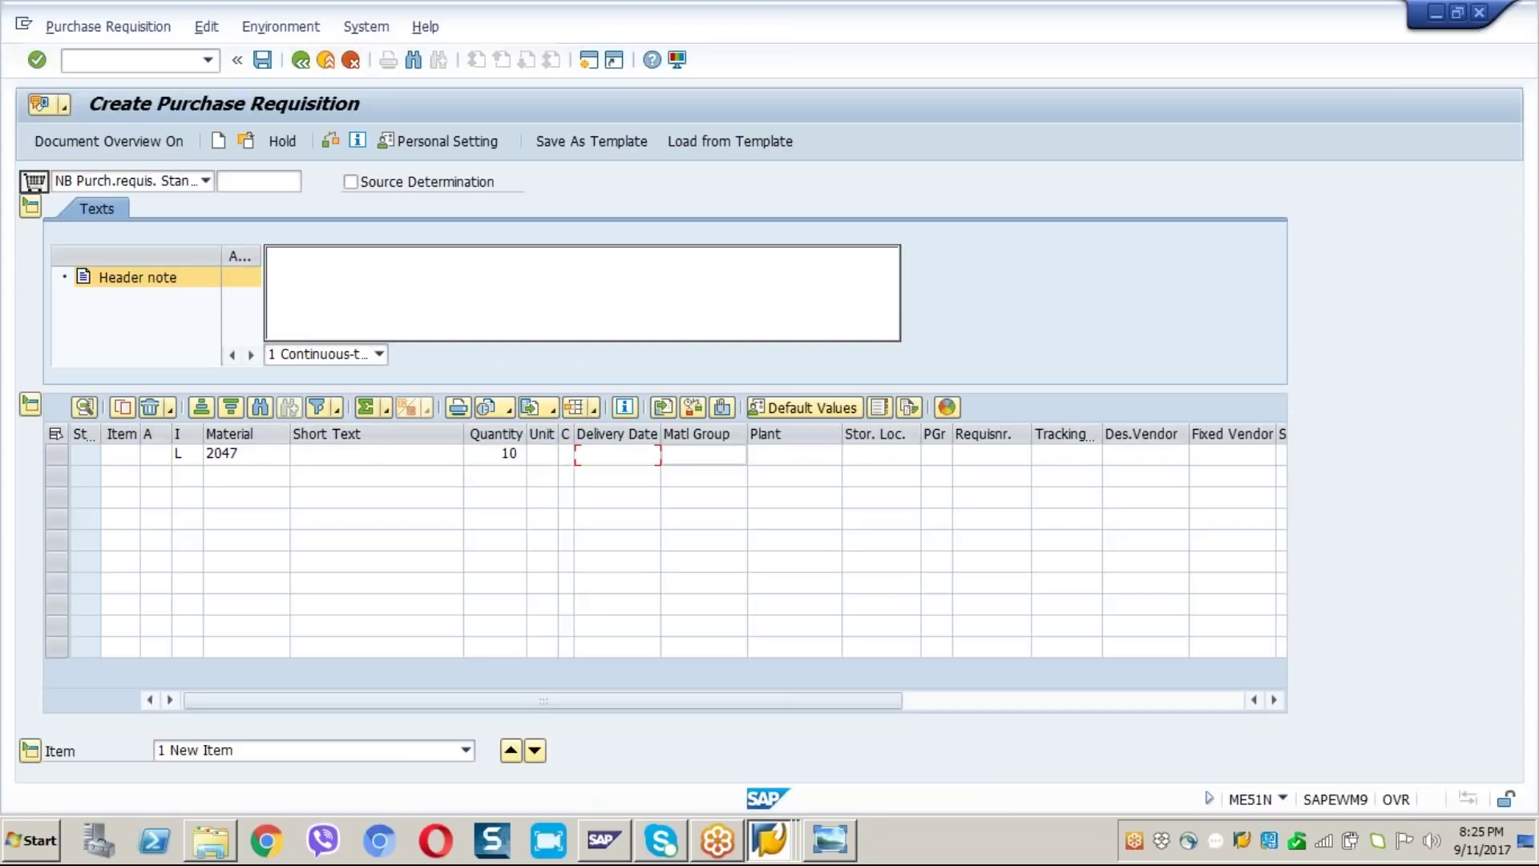
text(ga11)
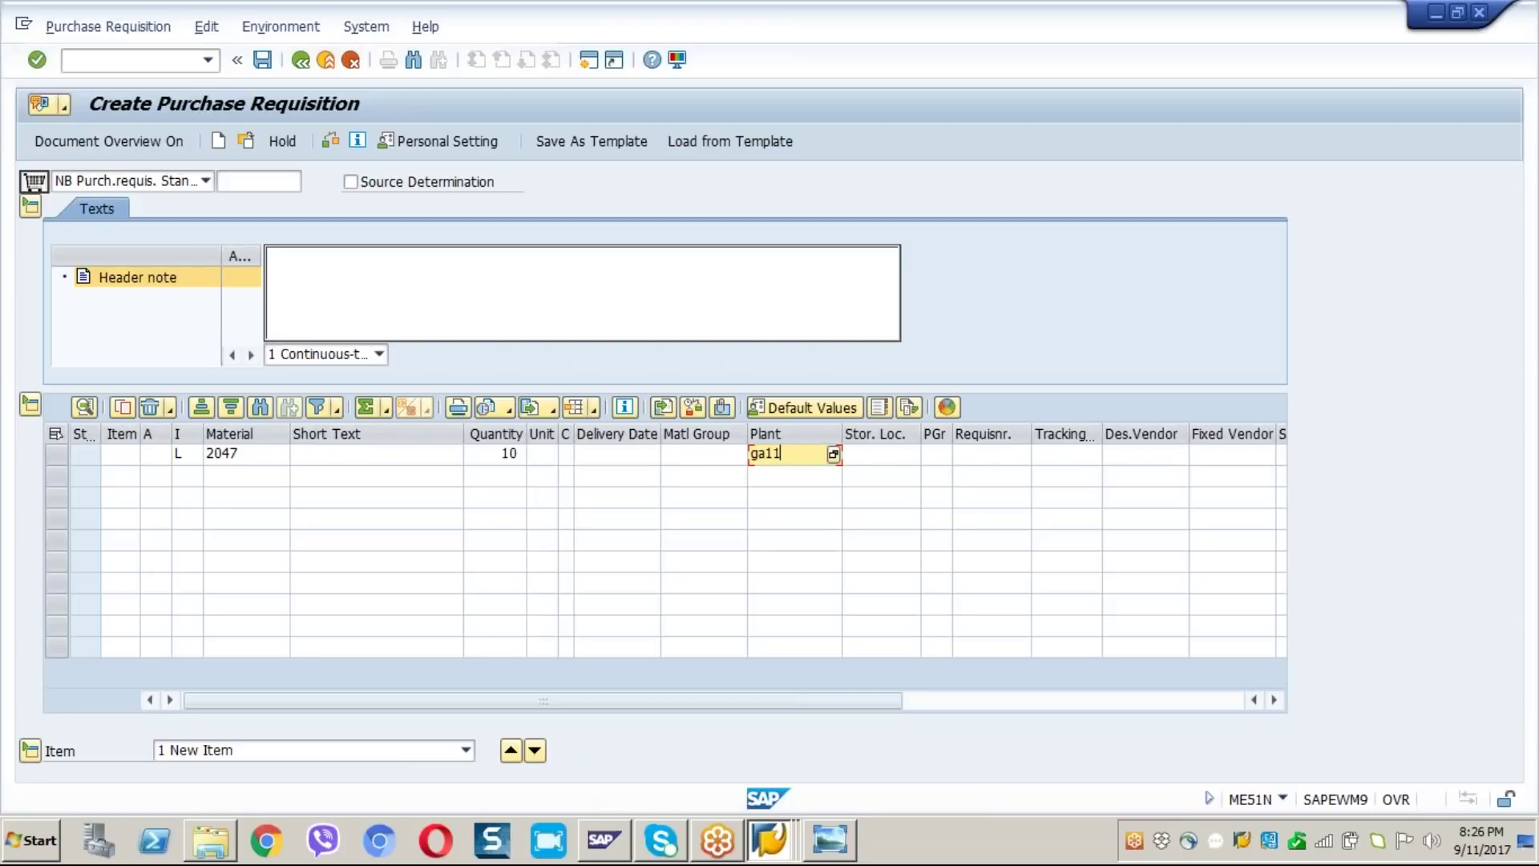
key(Tab)
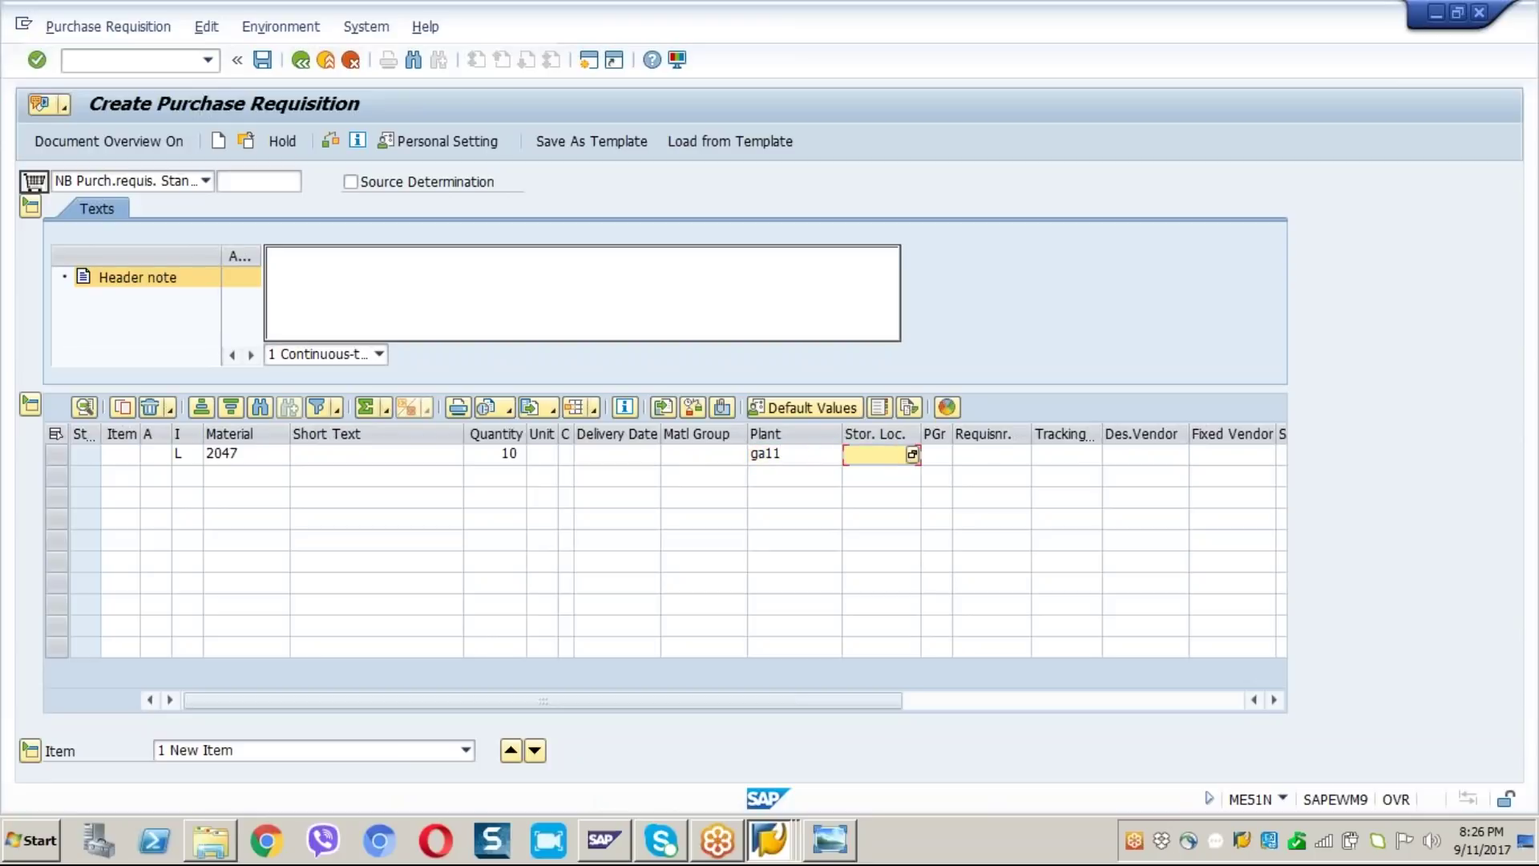
key(Tab)
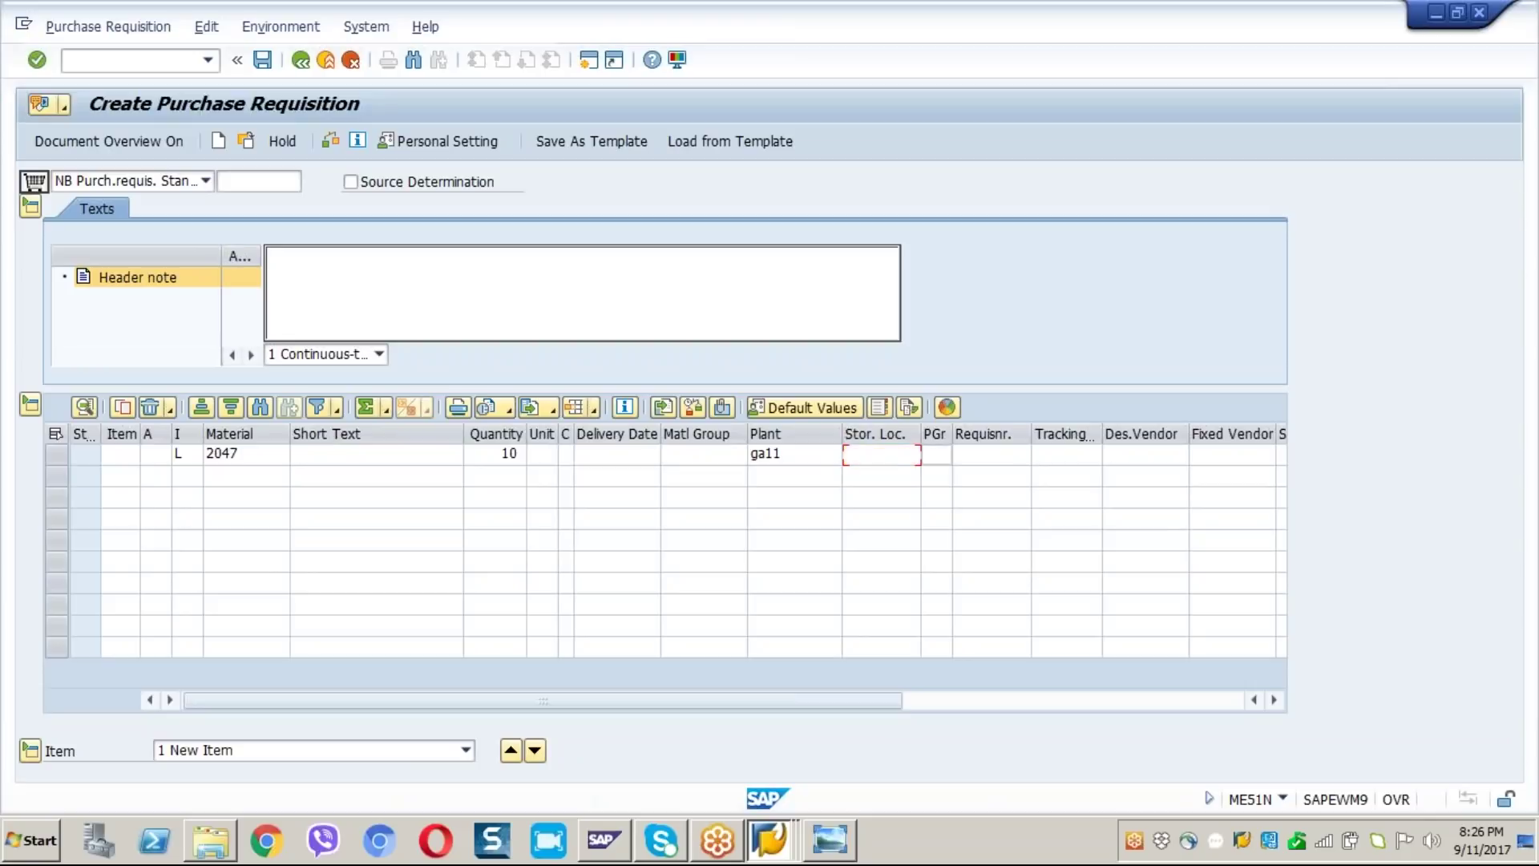
text(1)
key(Tab)
text(Raju)
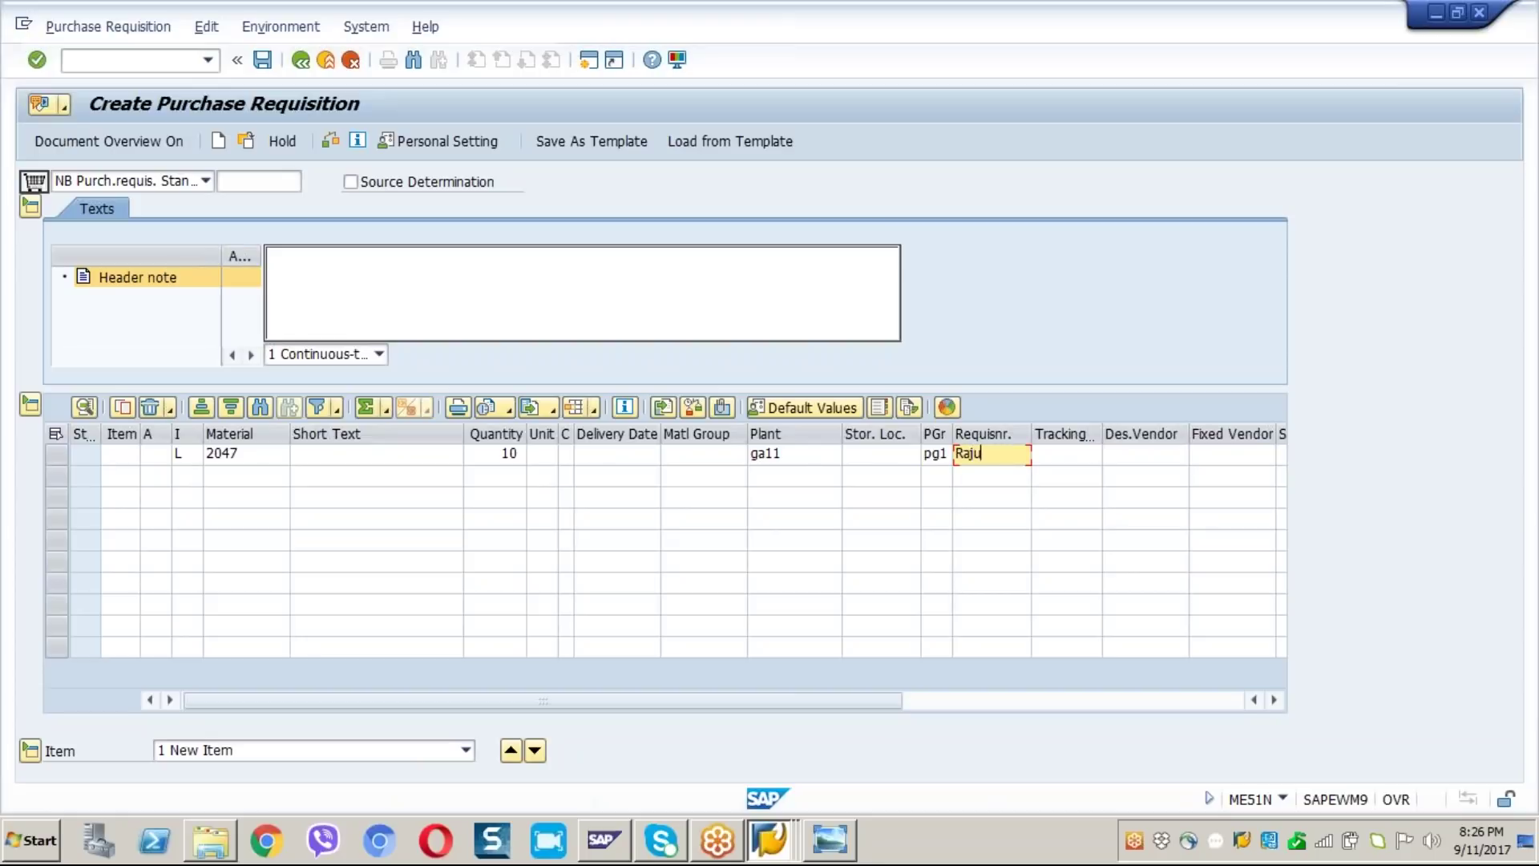
key(Return)
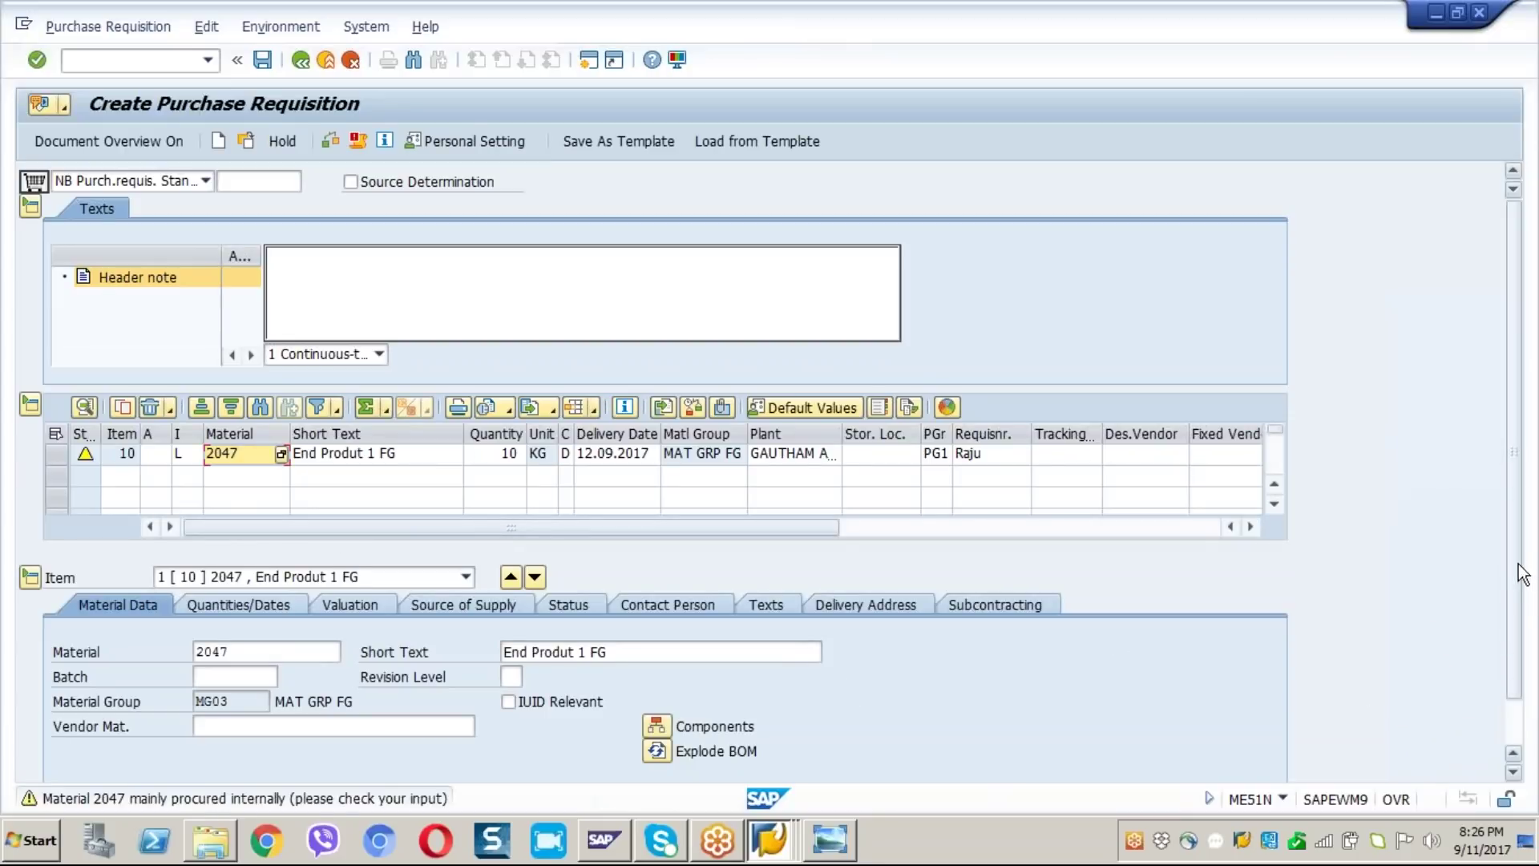
scroll(1521, 574, down, 1)
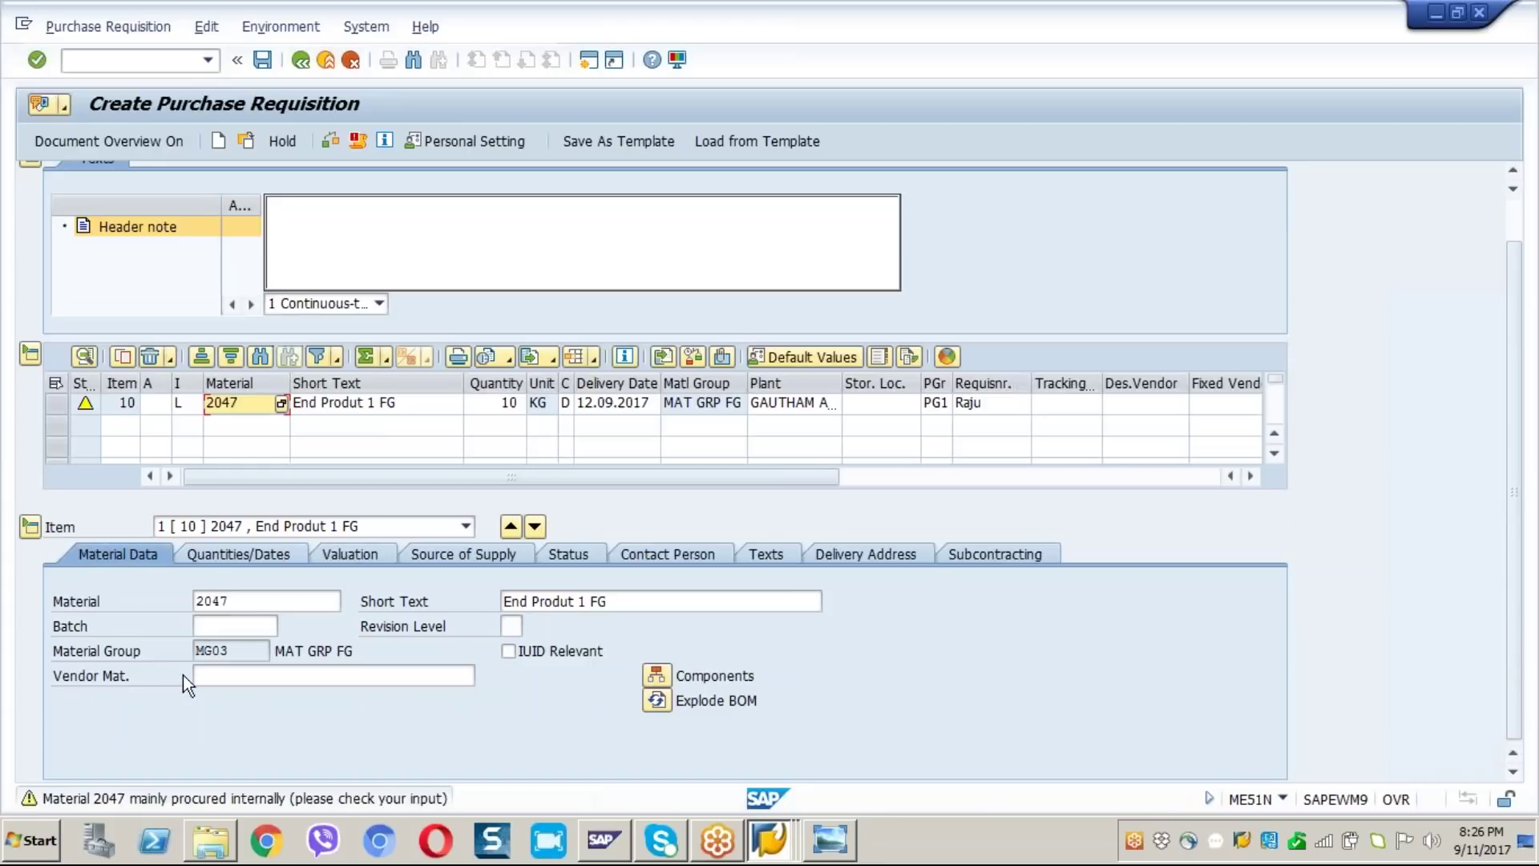
key(Return)
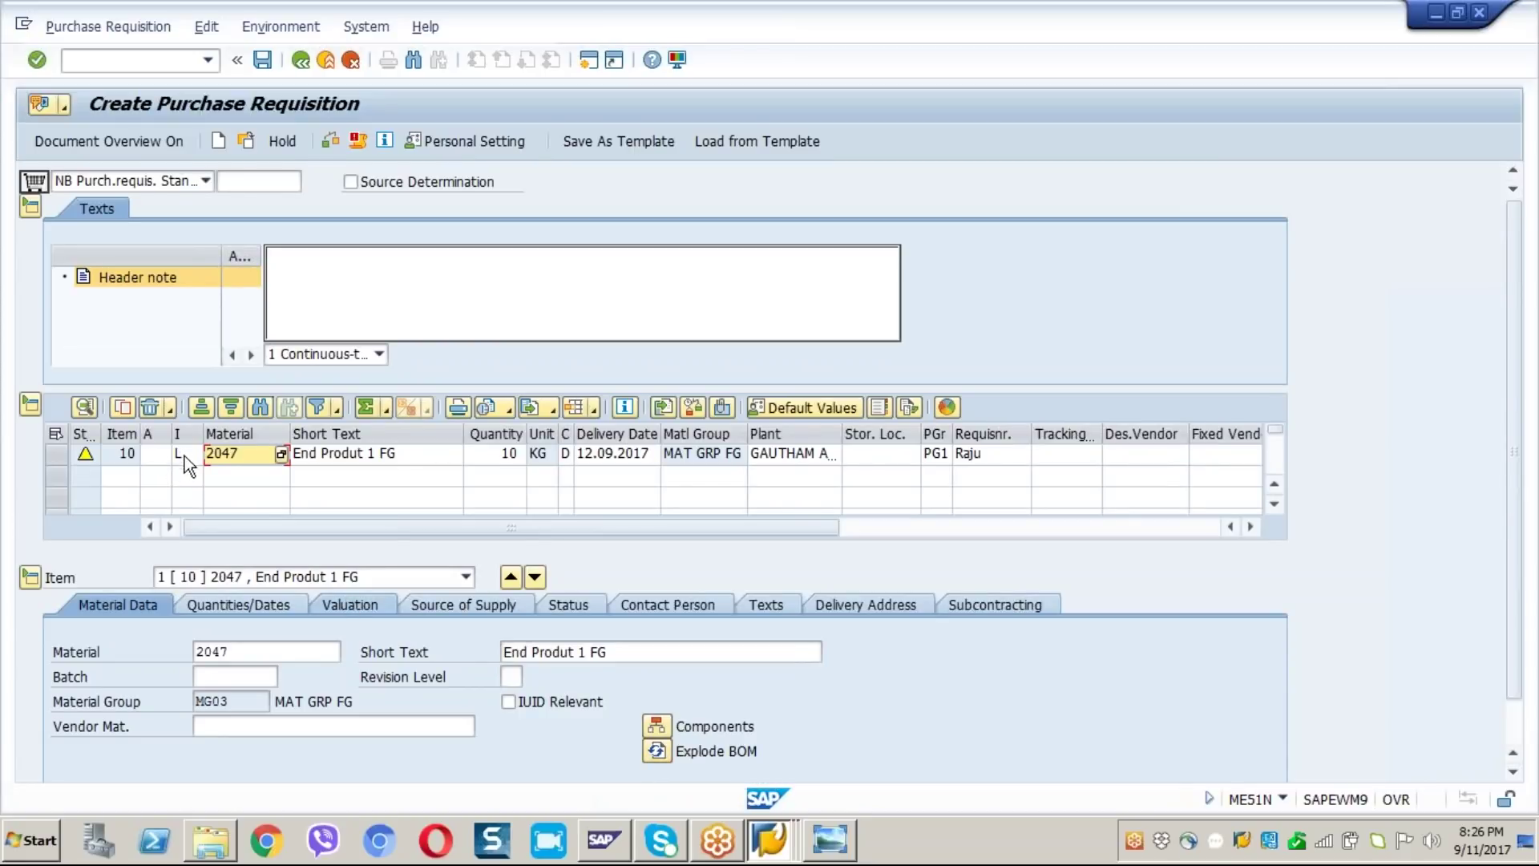
Step: Explode the BOM for the requisition item and review its component quantities in the component overview
click(656, 746)
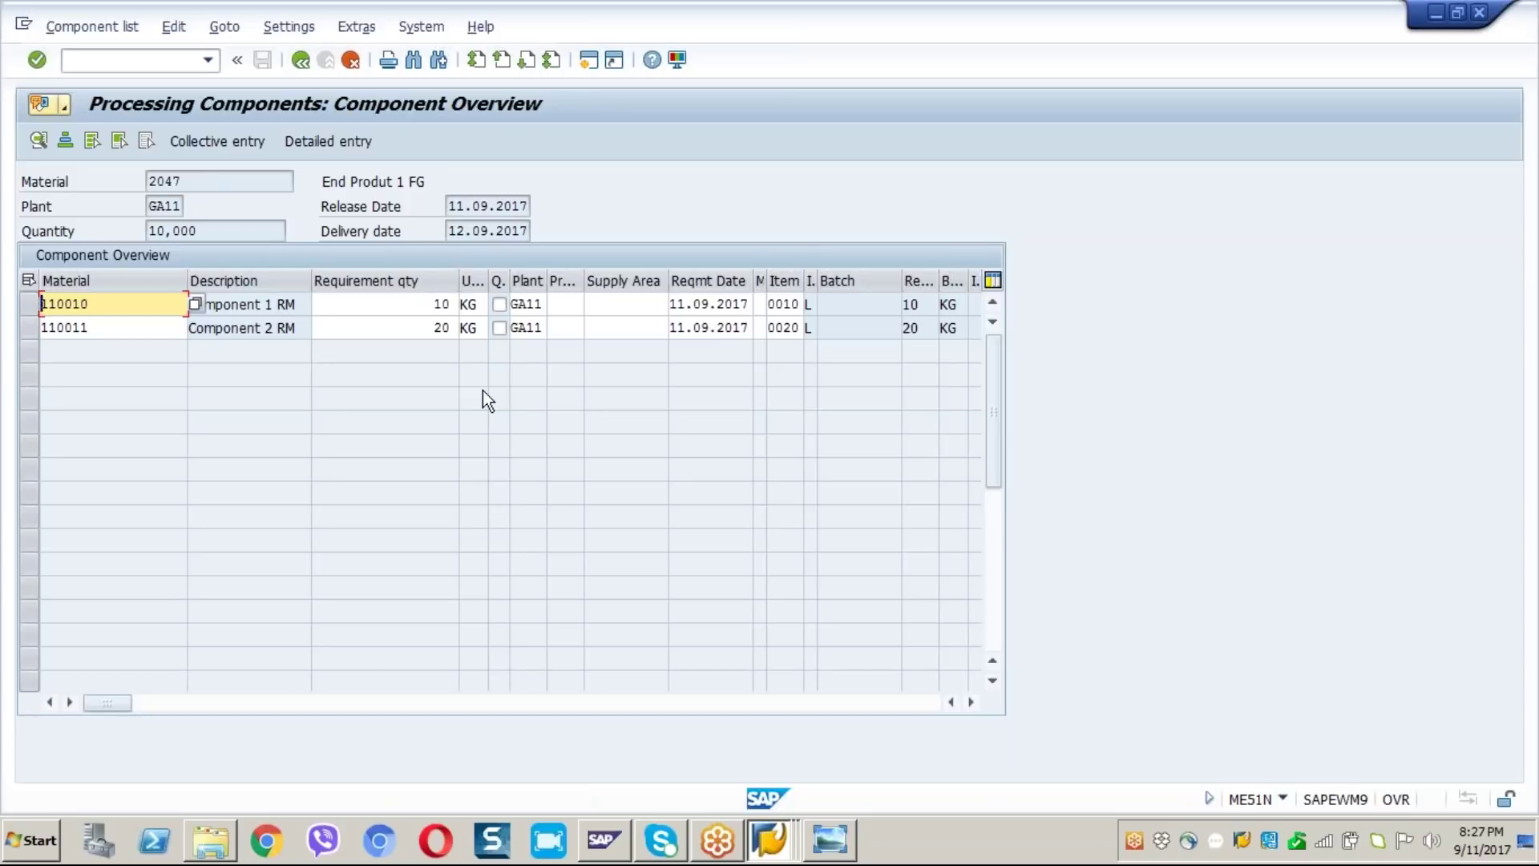
click(300, 60)
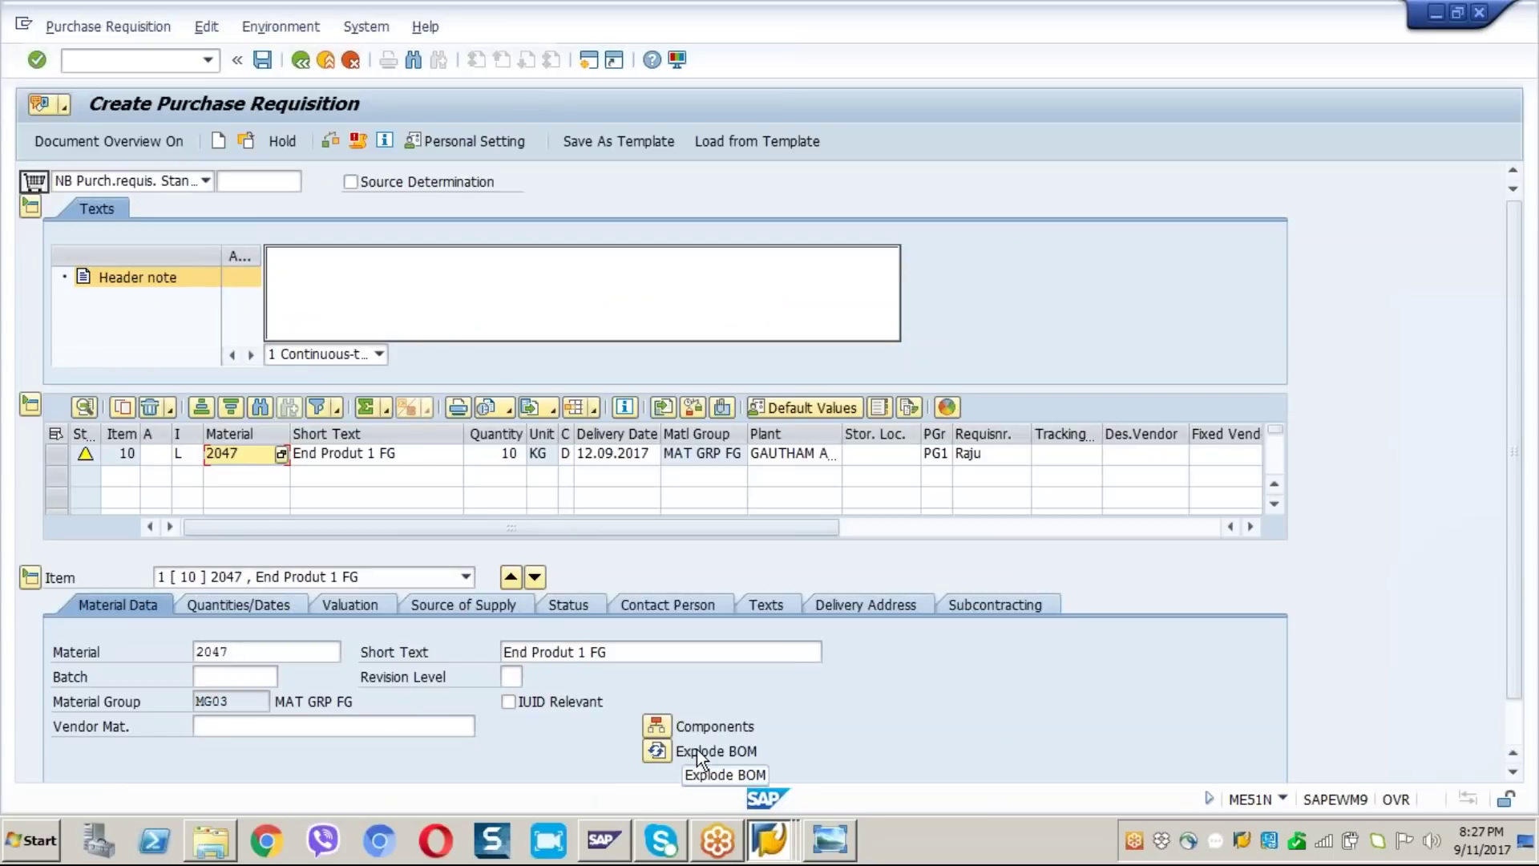
click(656, 727)
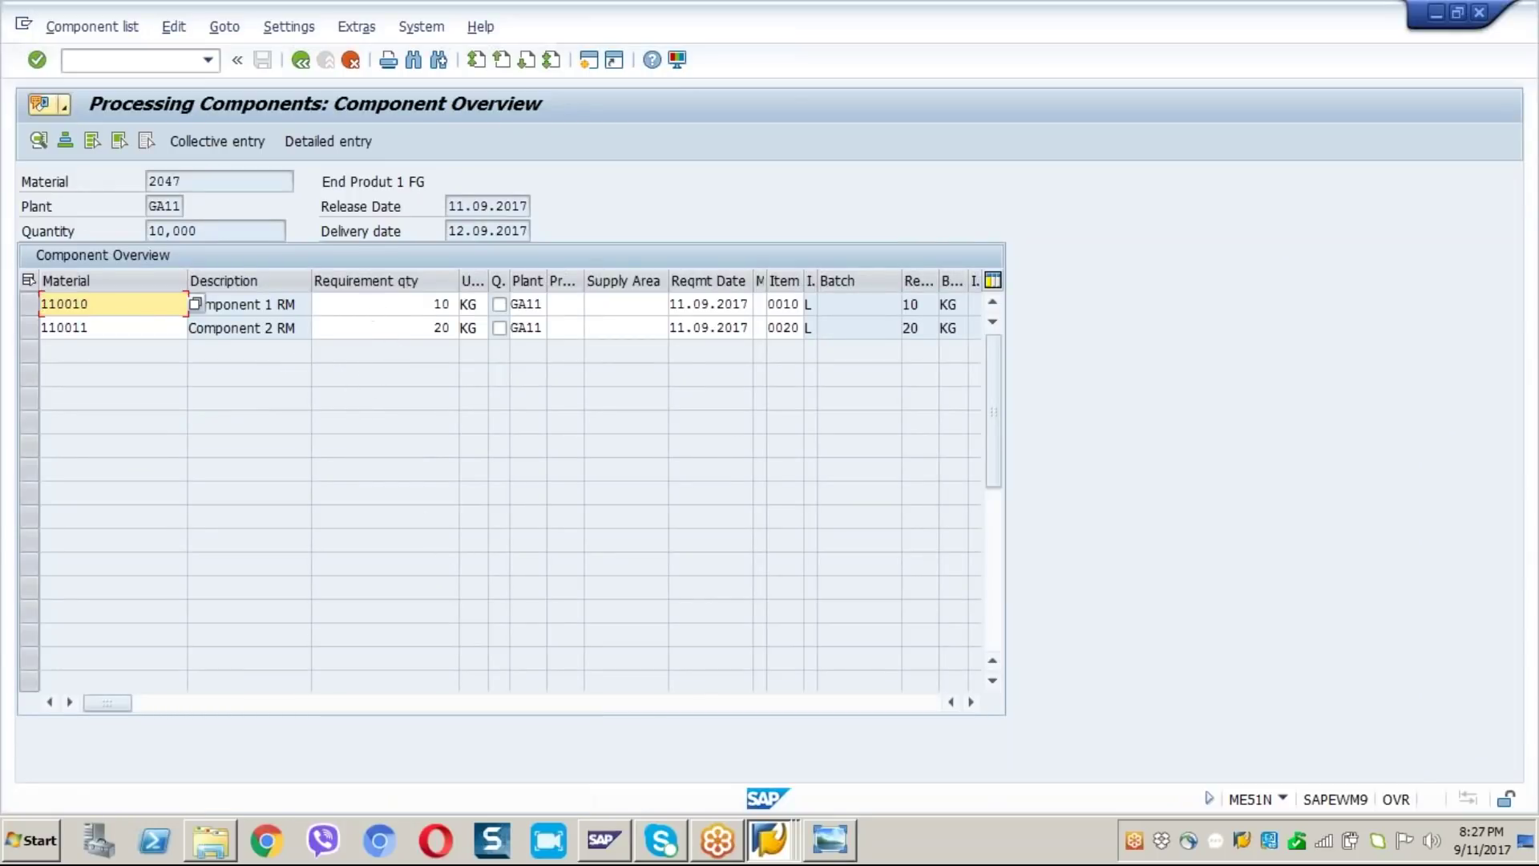
click(301, 61)
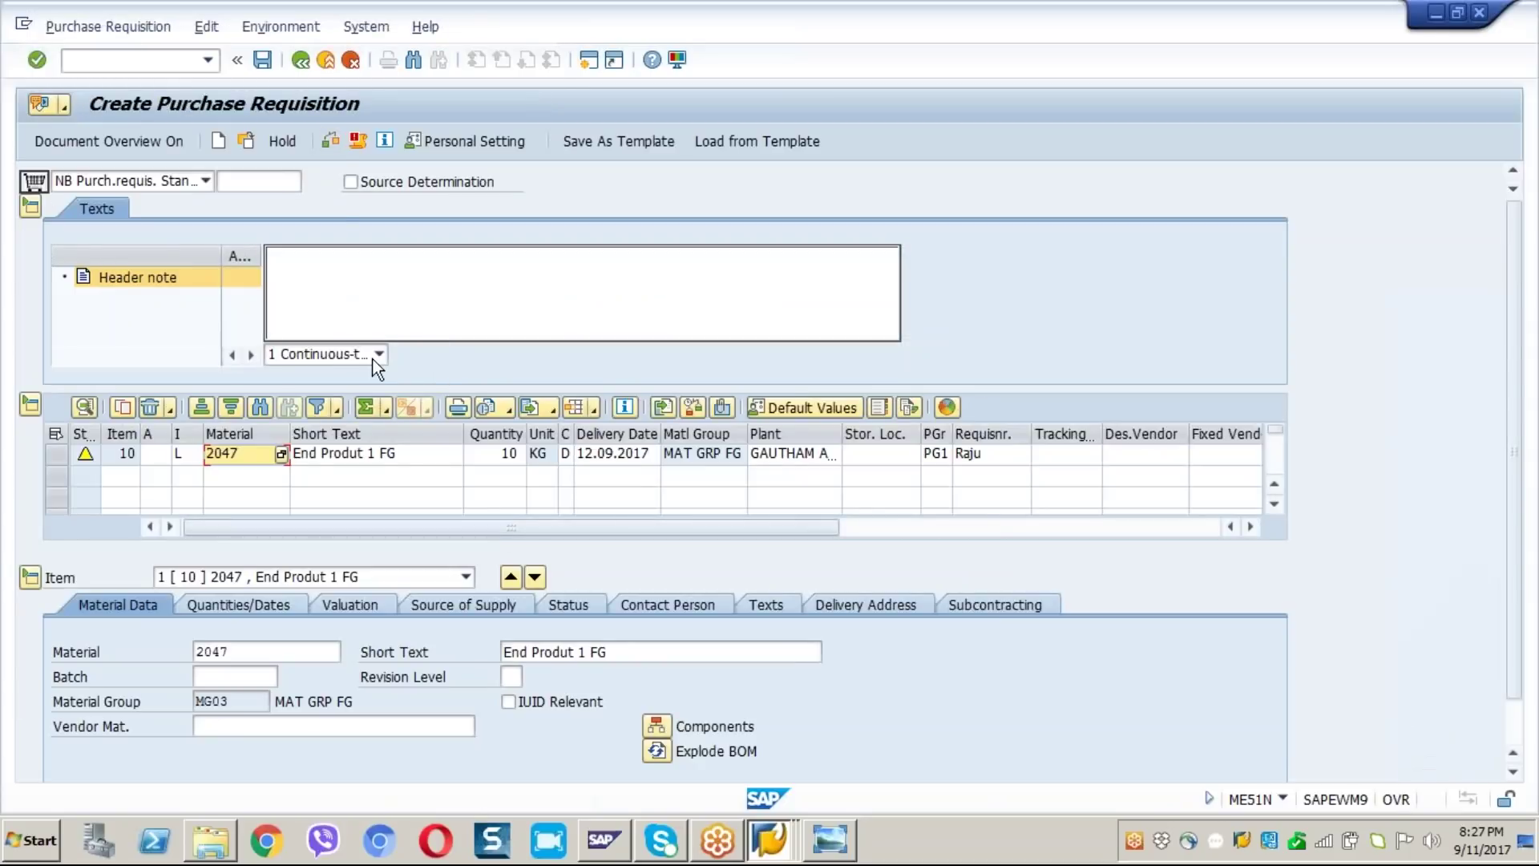
Step: Check the purchase requisition for errors and save it
click(331, 141)
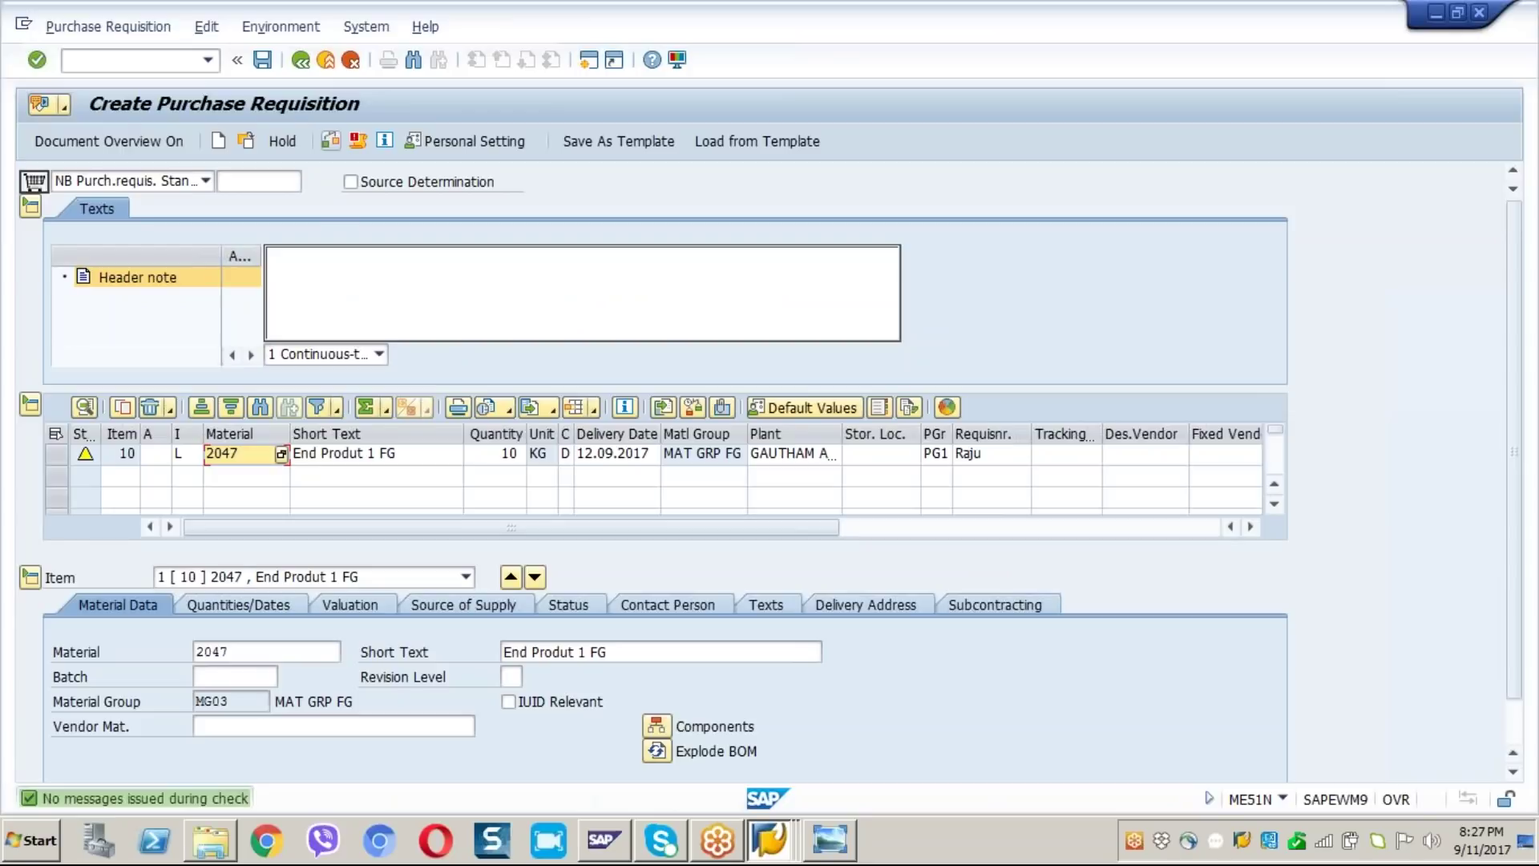
click(262, 61)
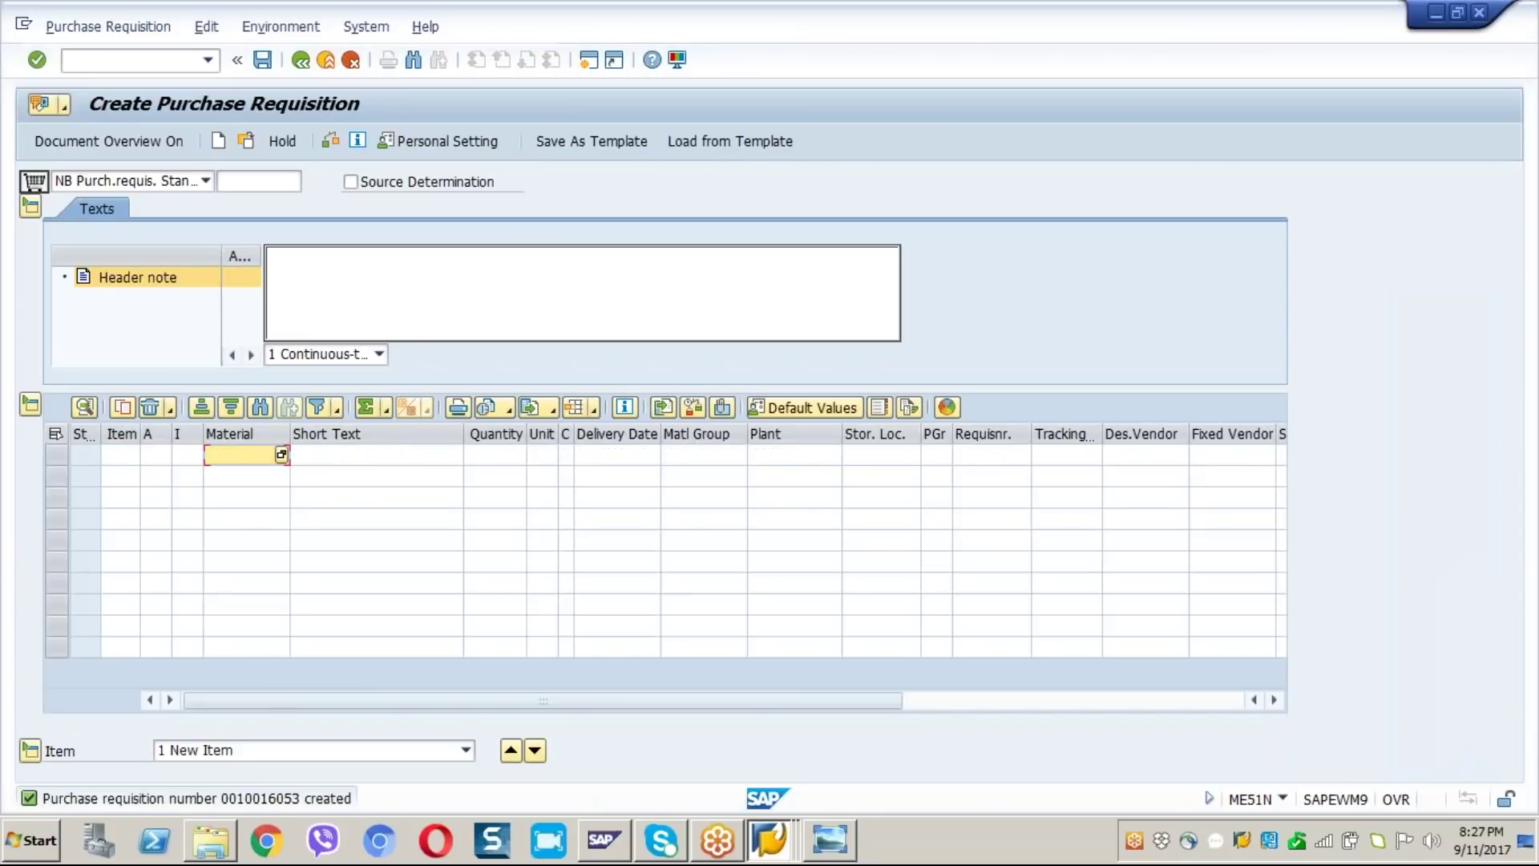
Step: Copy the new purchase requisition's number from its creation message
double_click(266, 793)
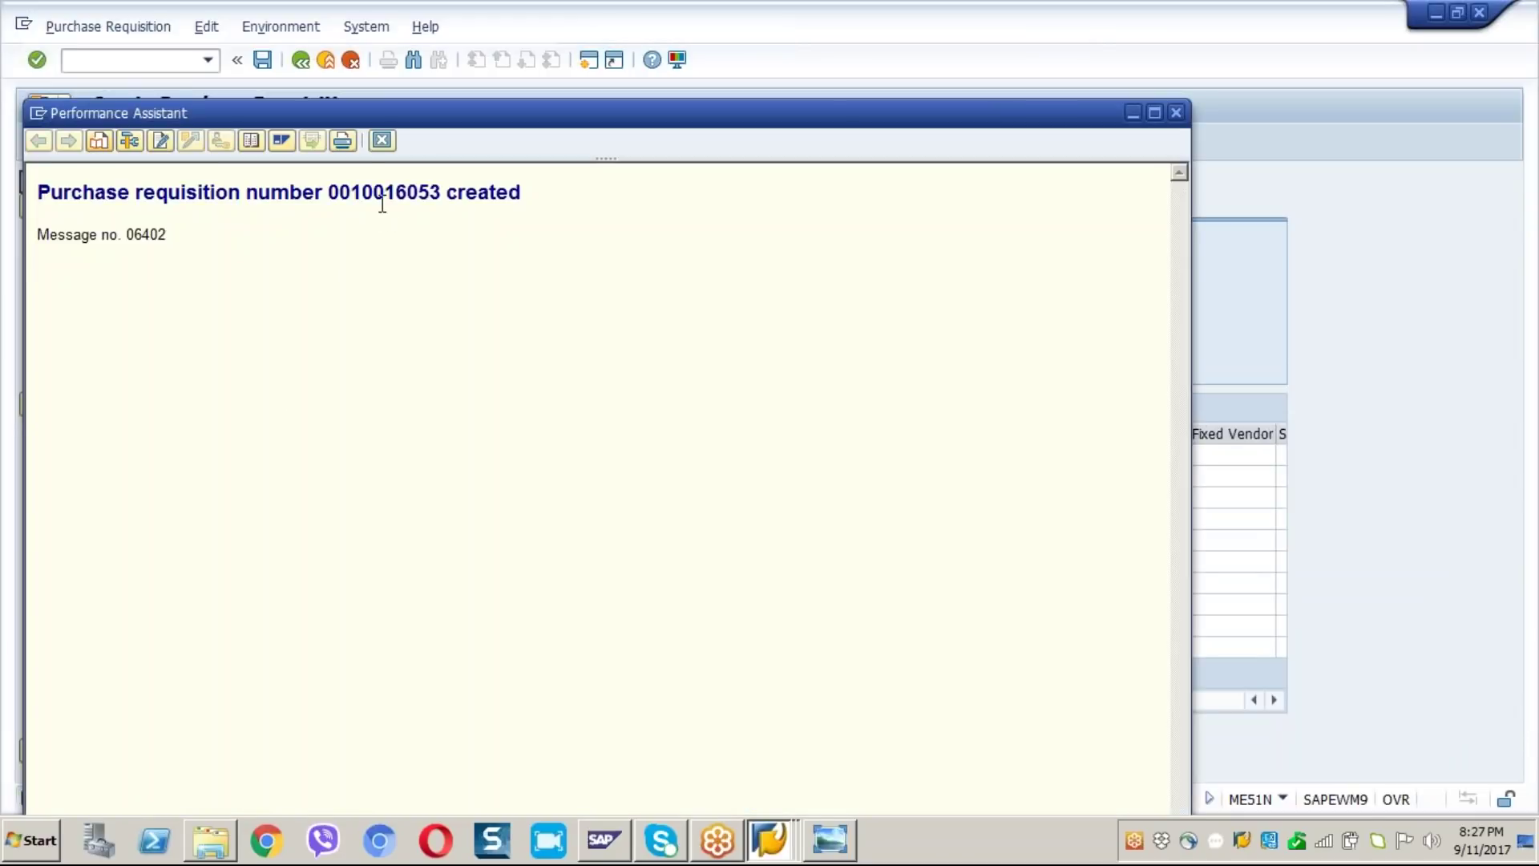
double_click(382, 199)
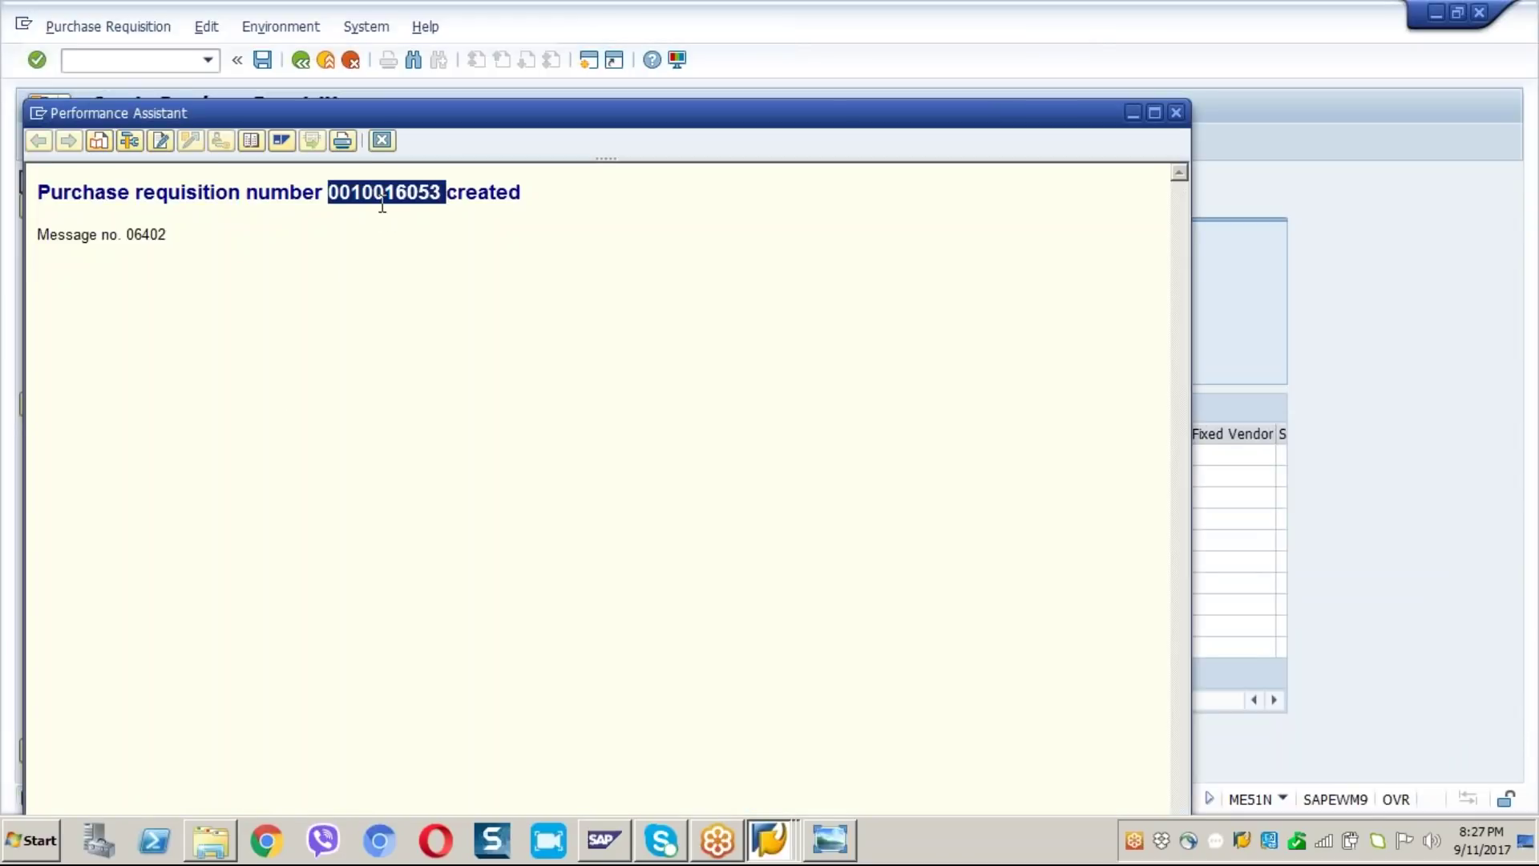
click(382, 141)
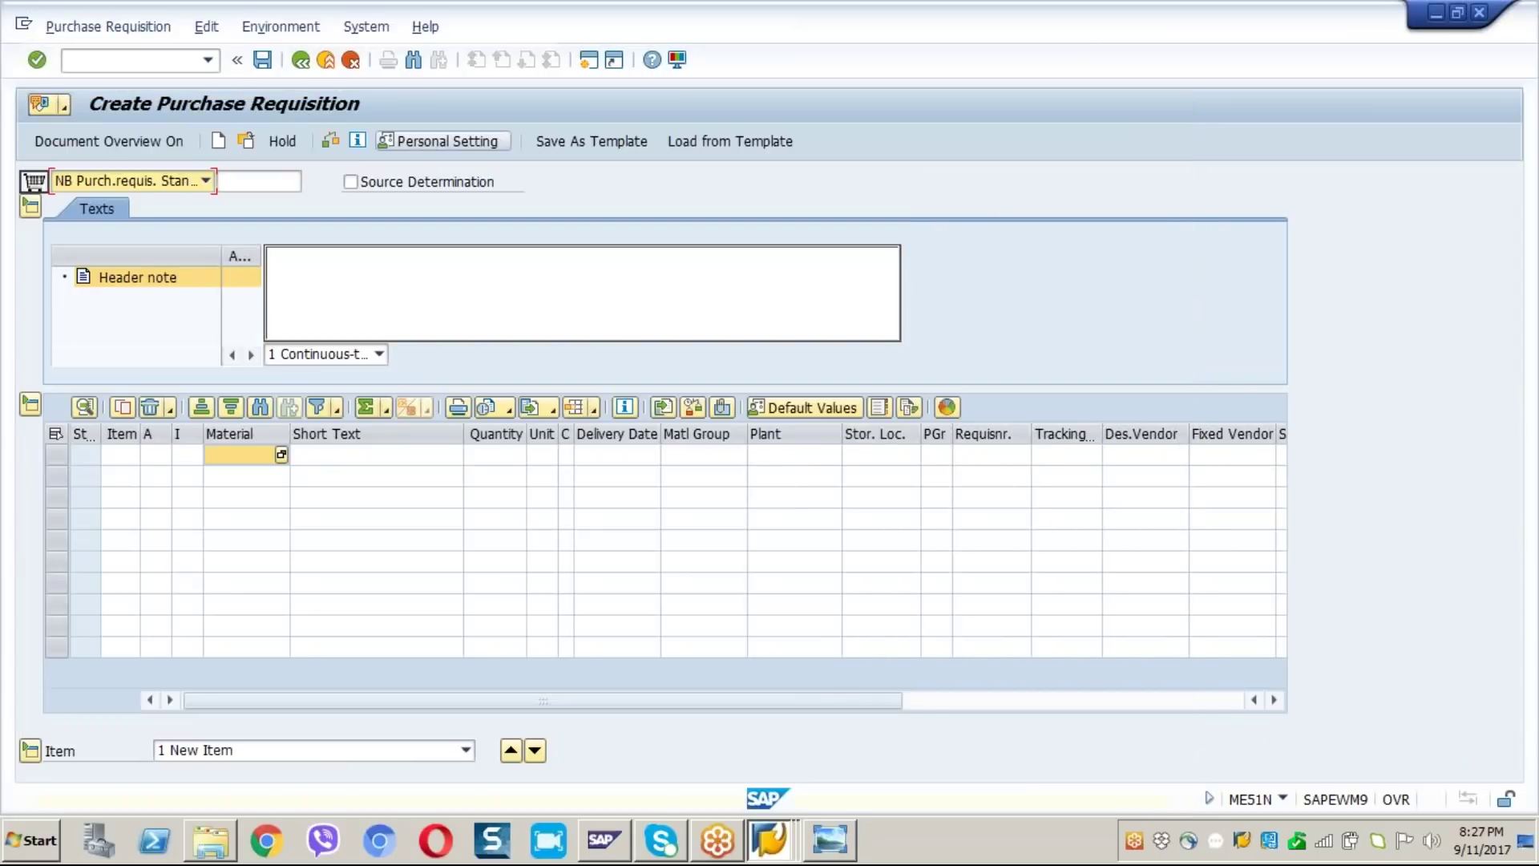
Step: Start a standard purchase order in transaction ME21N and enter MODI Consultants' vendor number
click(104, 59)
text(/nme21)
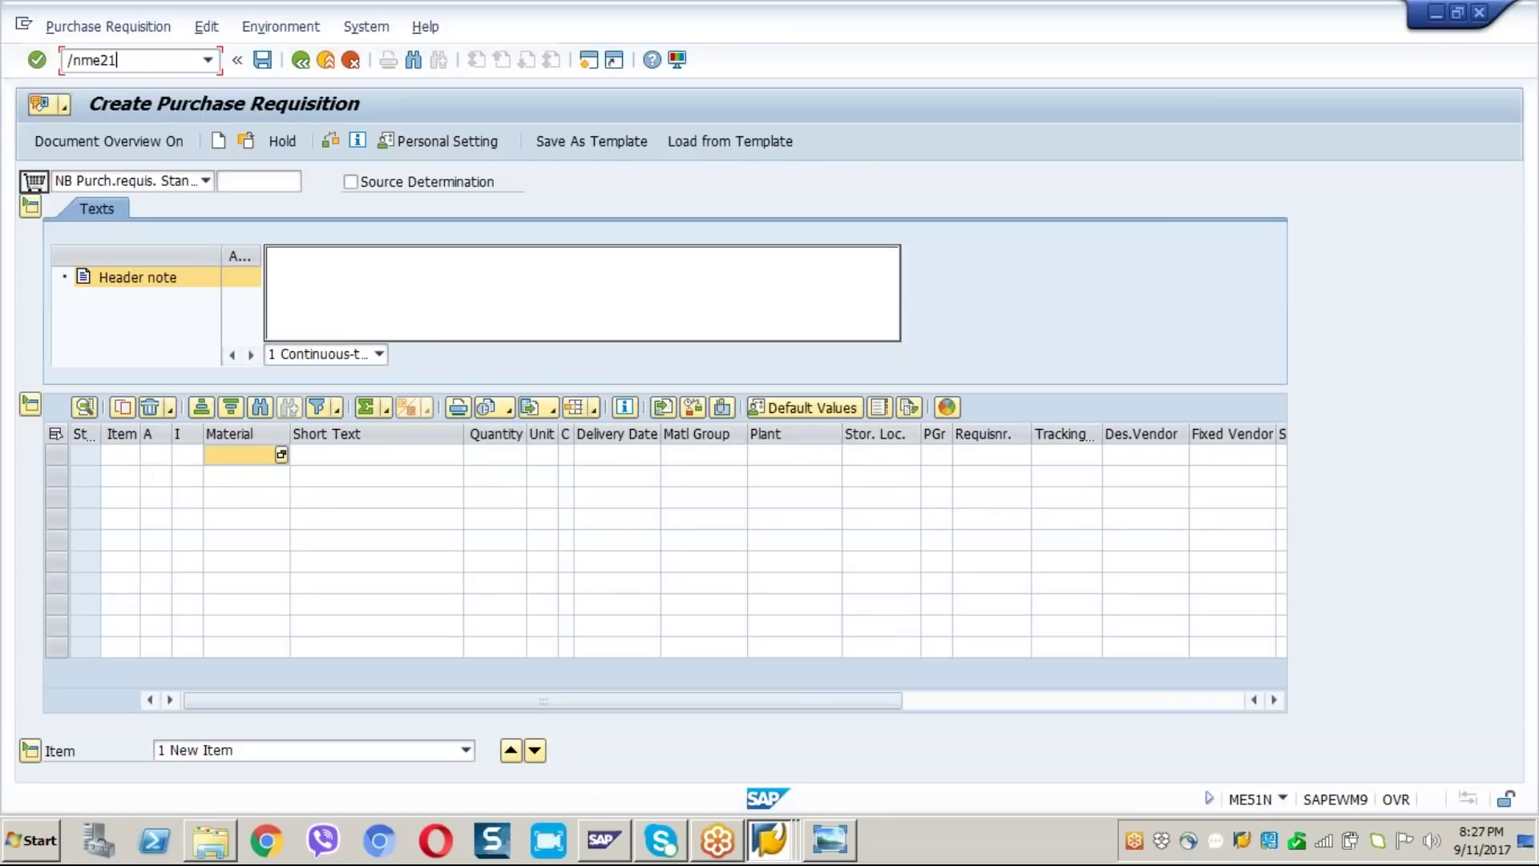
text(n)
key(Return)
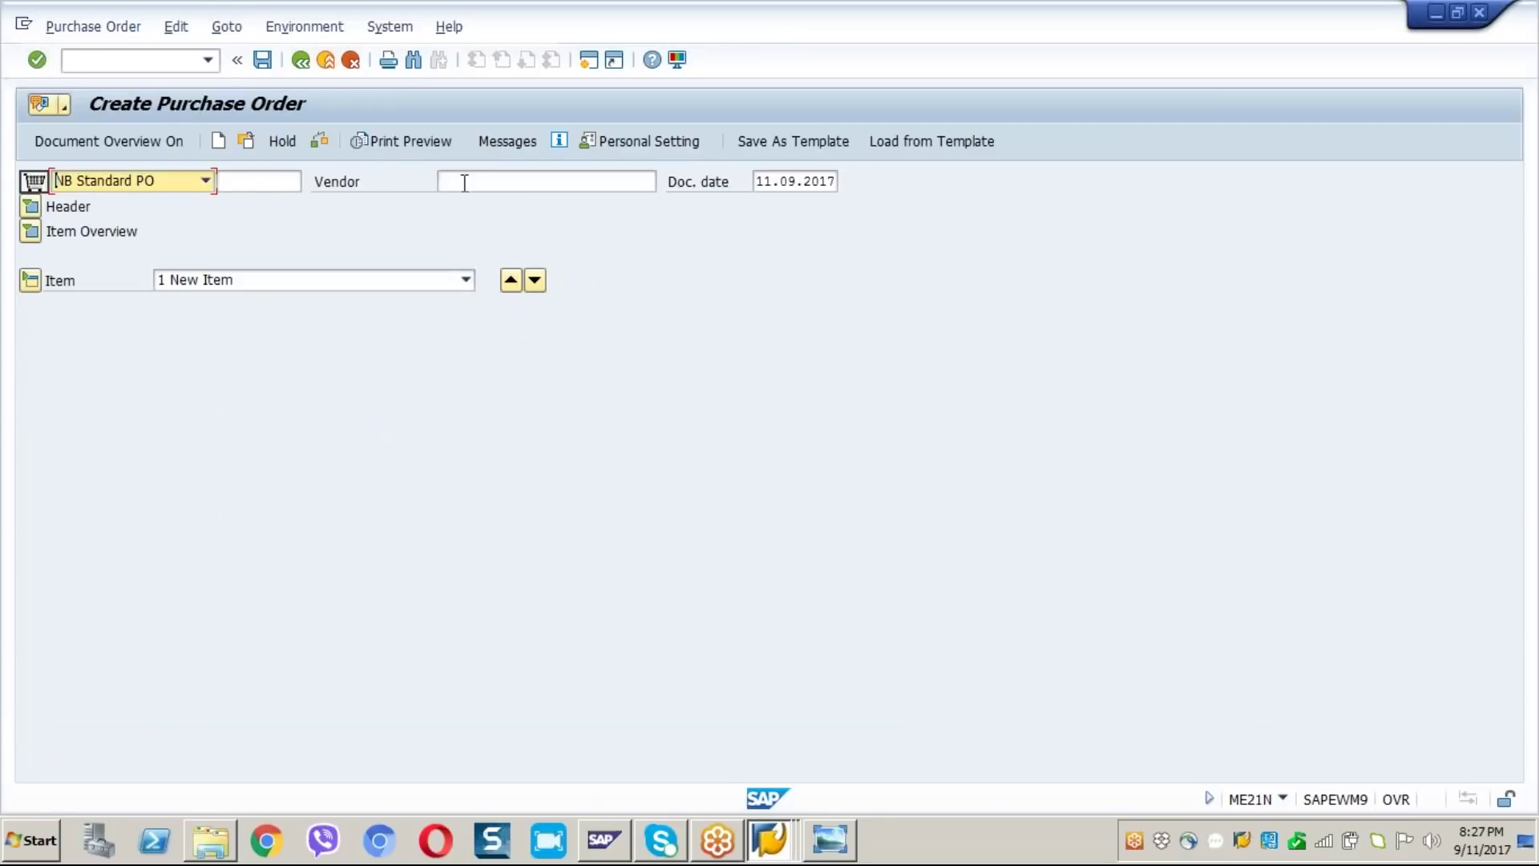
click(466, 181)
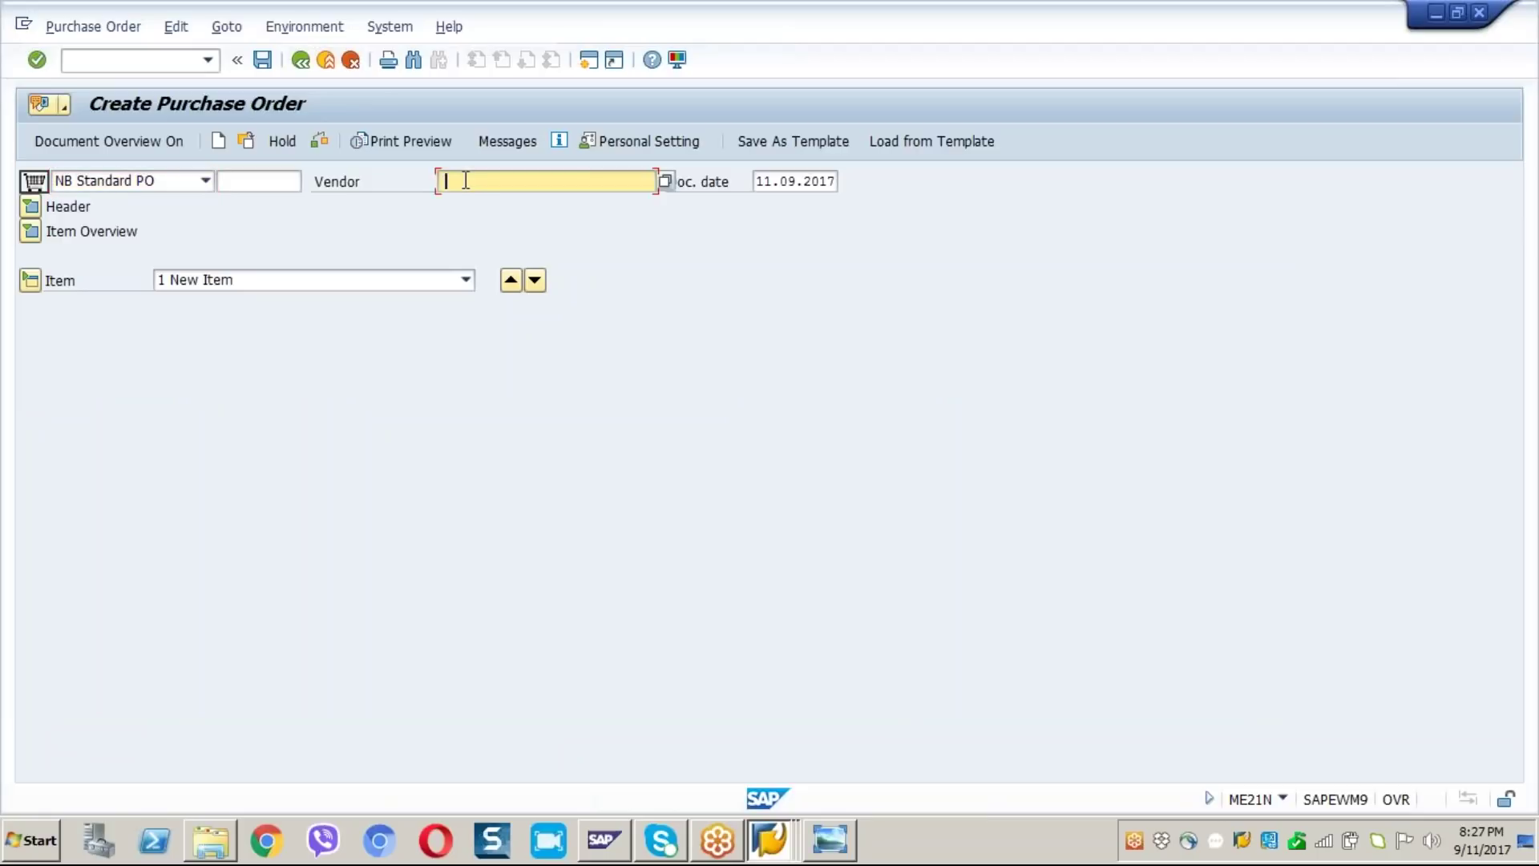
click(466, 180)
click(466, 180)
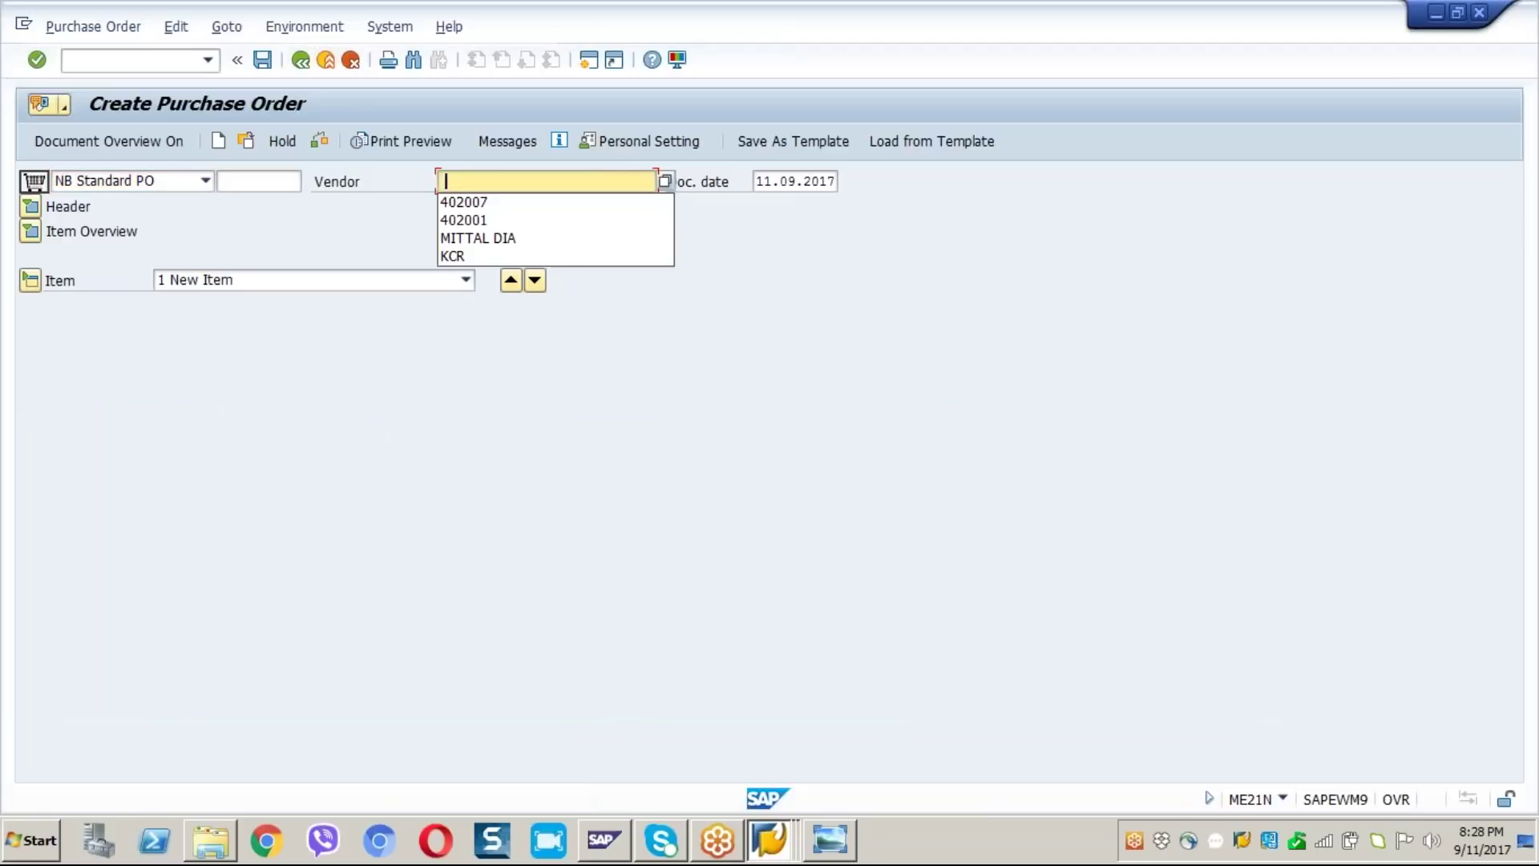
click(478, 204)
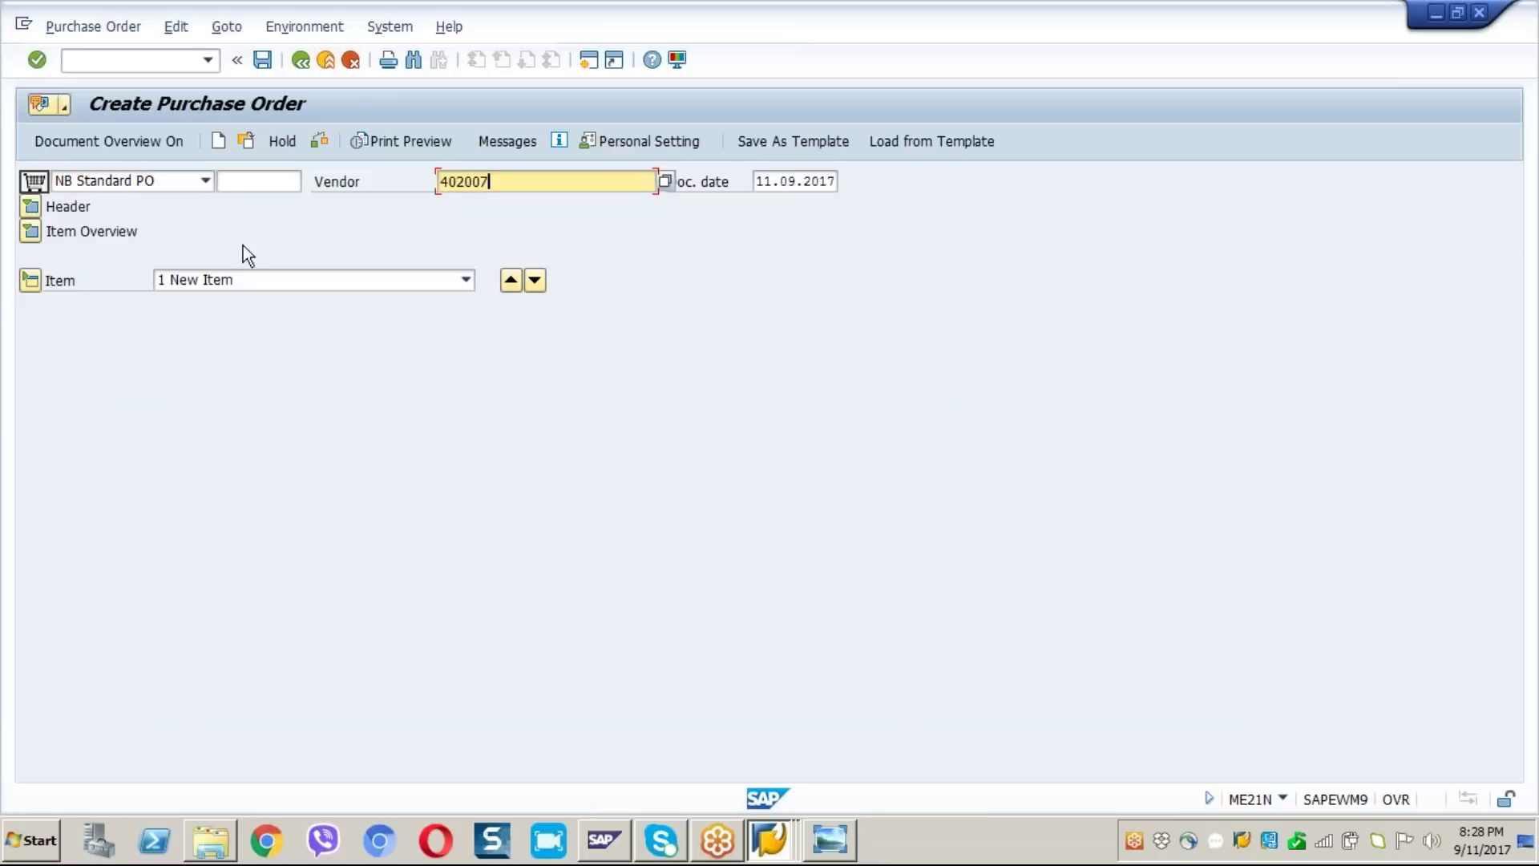
Step: Fill in the order header's organizational data: purchasing organization GASP, purchasing group PG1 and company code GA11
click(30, 206)
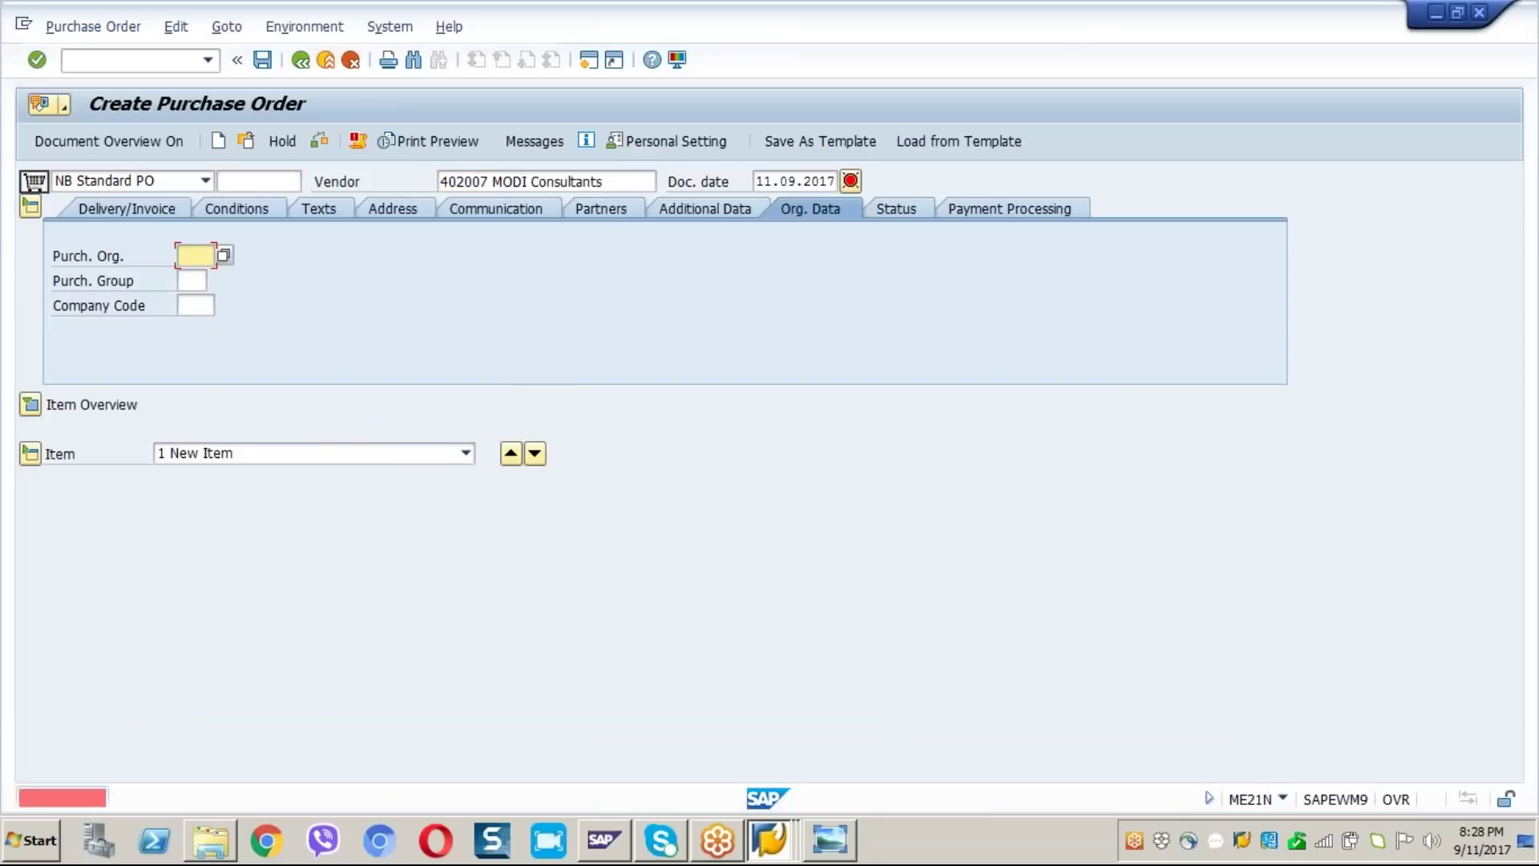
click(190, 256)
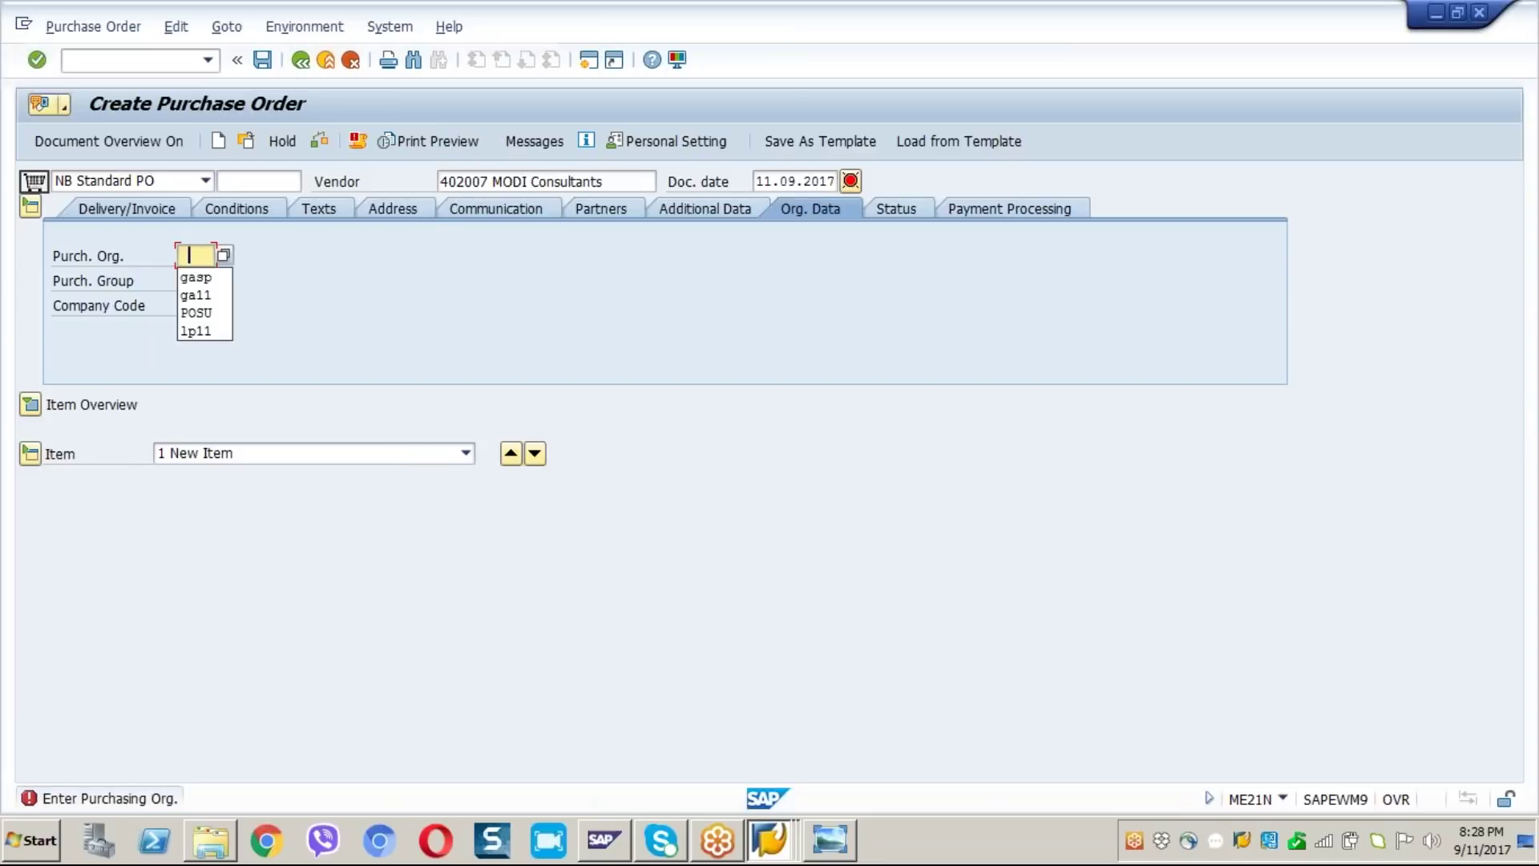
click(194, 278)
click(192, 280)
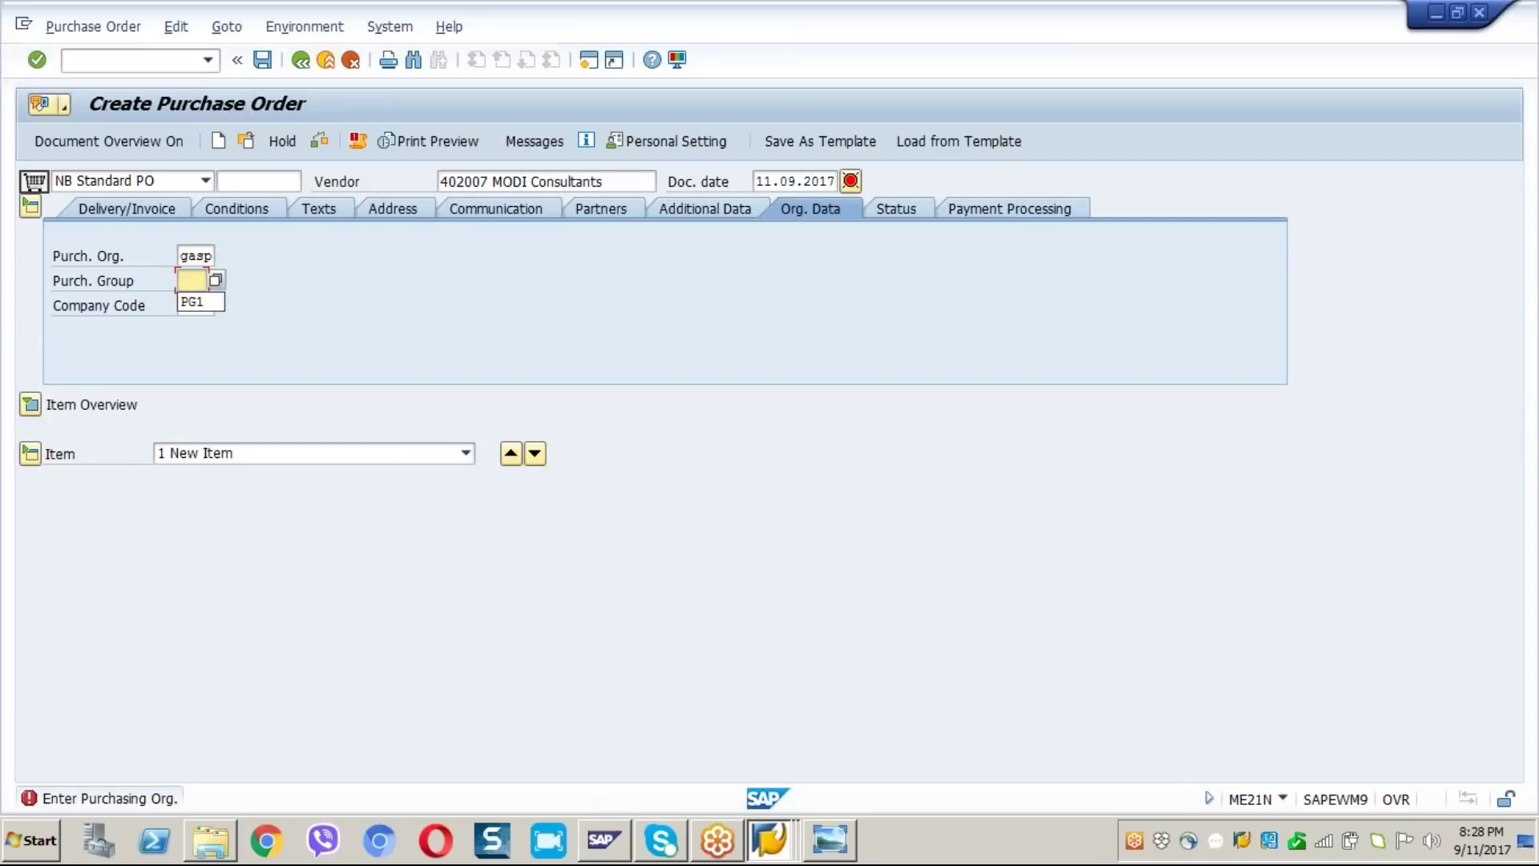
click(191, 302)
click(192, 305)
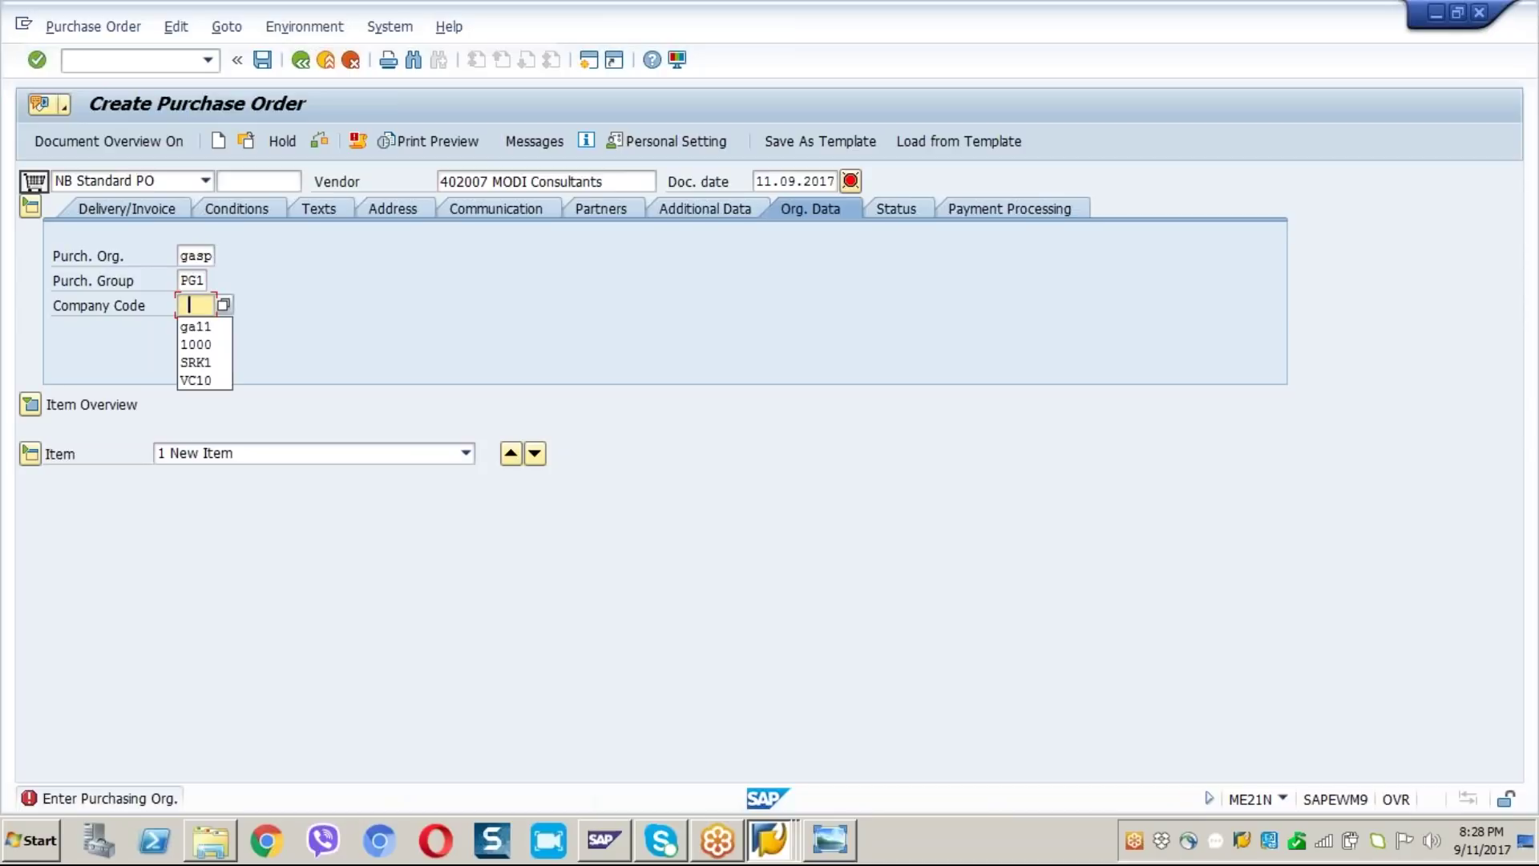
click(186, 324)
click(186, 323)
key(Return)
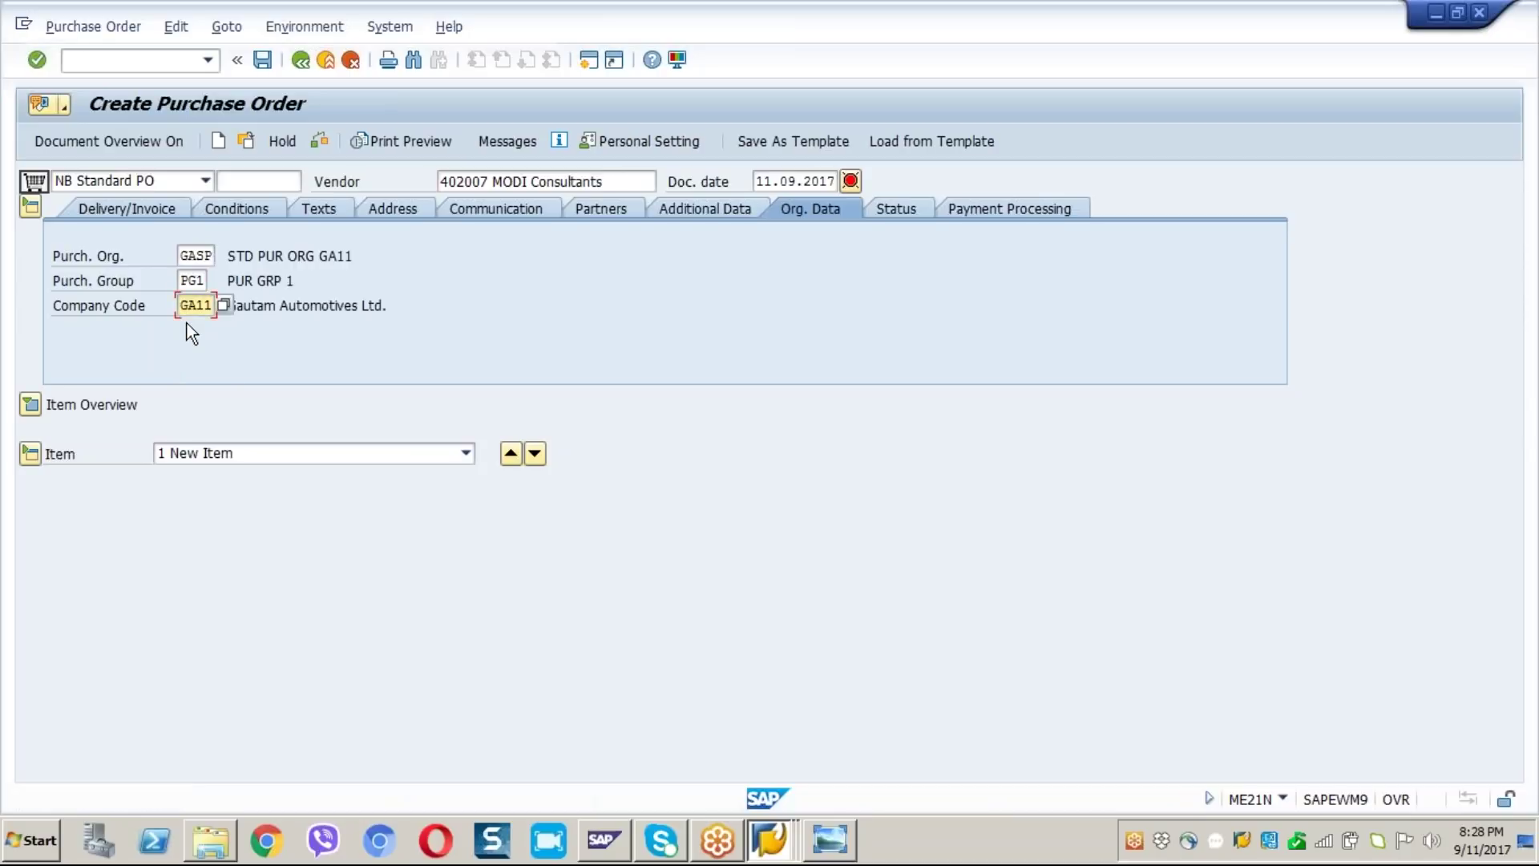
Step: Adopt the material 2047 item into the purchase order by entering the copied purchase requisition number in the item overview
click(32, 405)
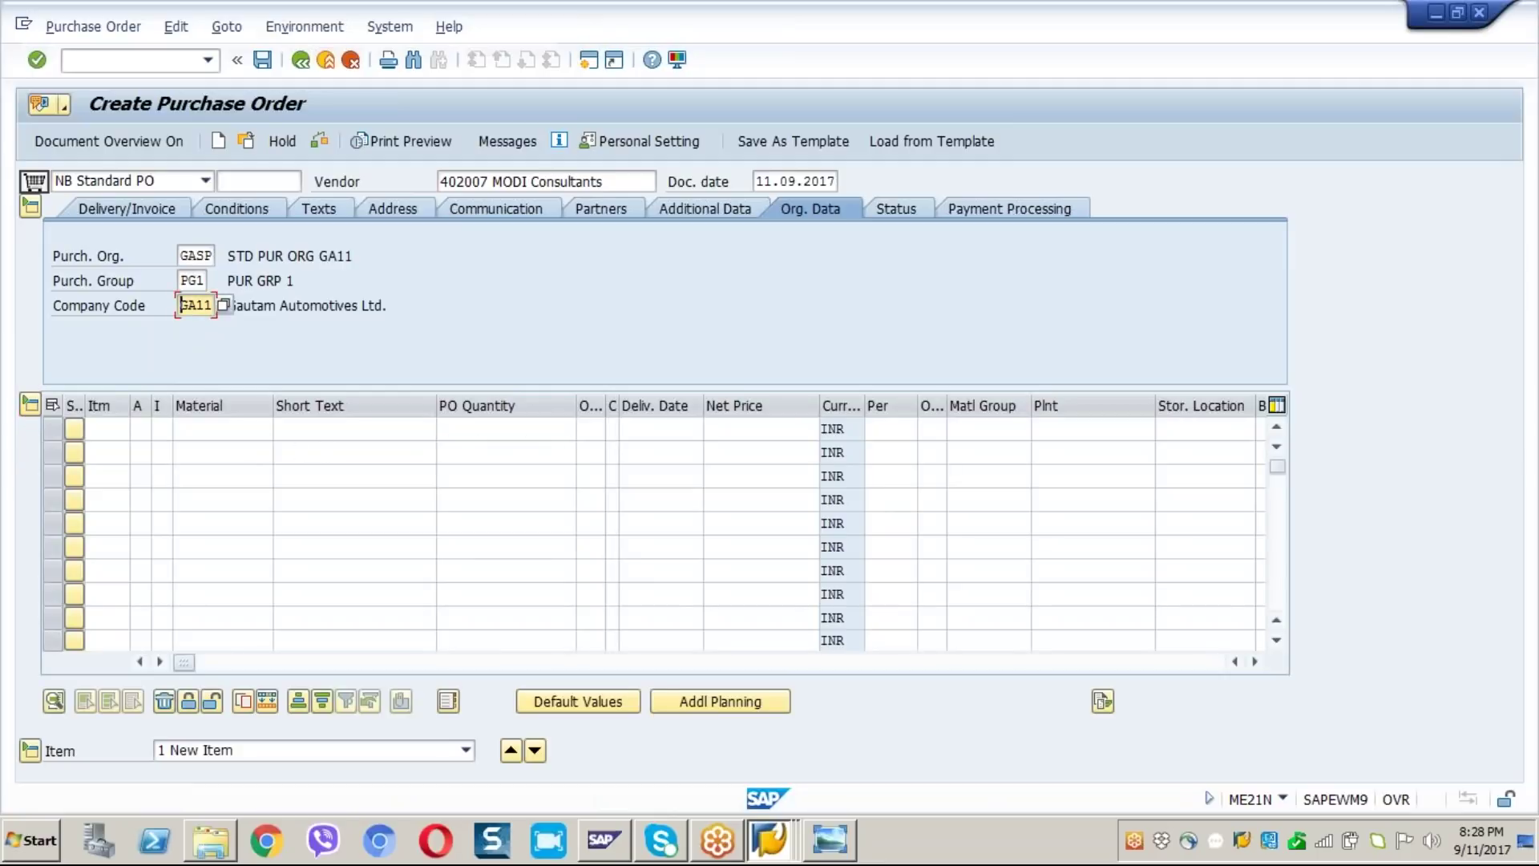
click(638, 428)
key(Tab)
key(Tab)
key(Tab)
key(Tab)
key(Tab)
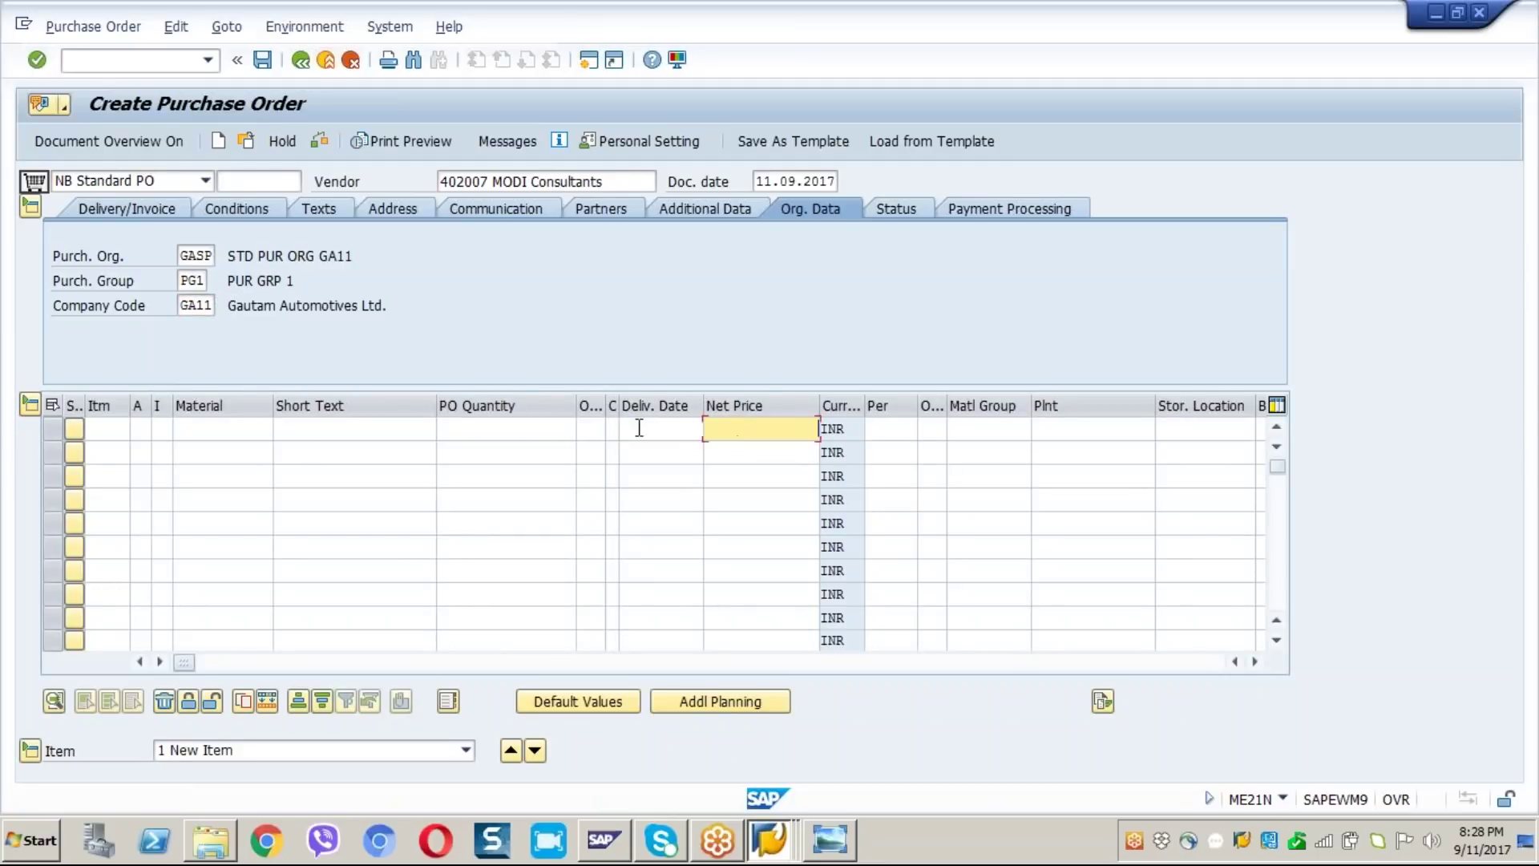
key(Tab)
key(Tab)
key(Tab)
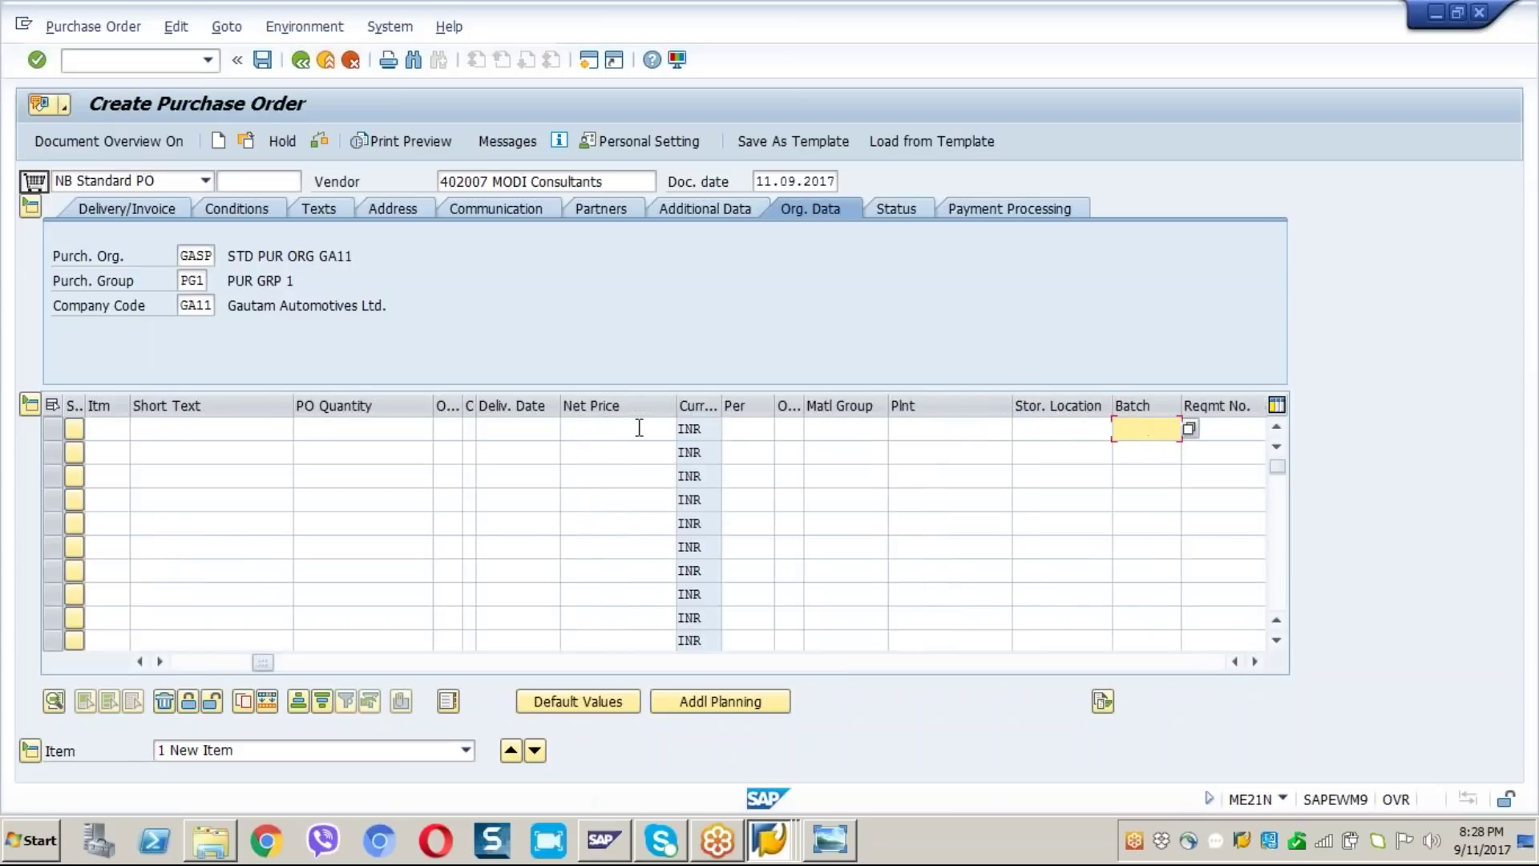
key(Tab)
key(Tab)
key(Tab)
key(Tab)
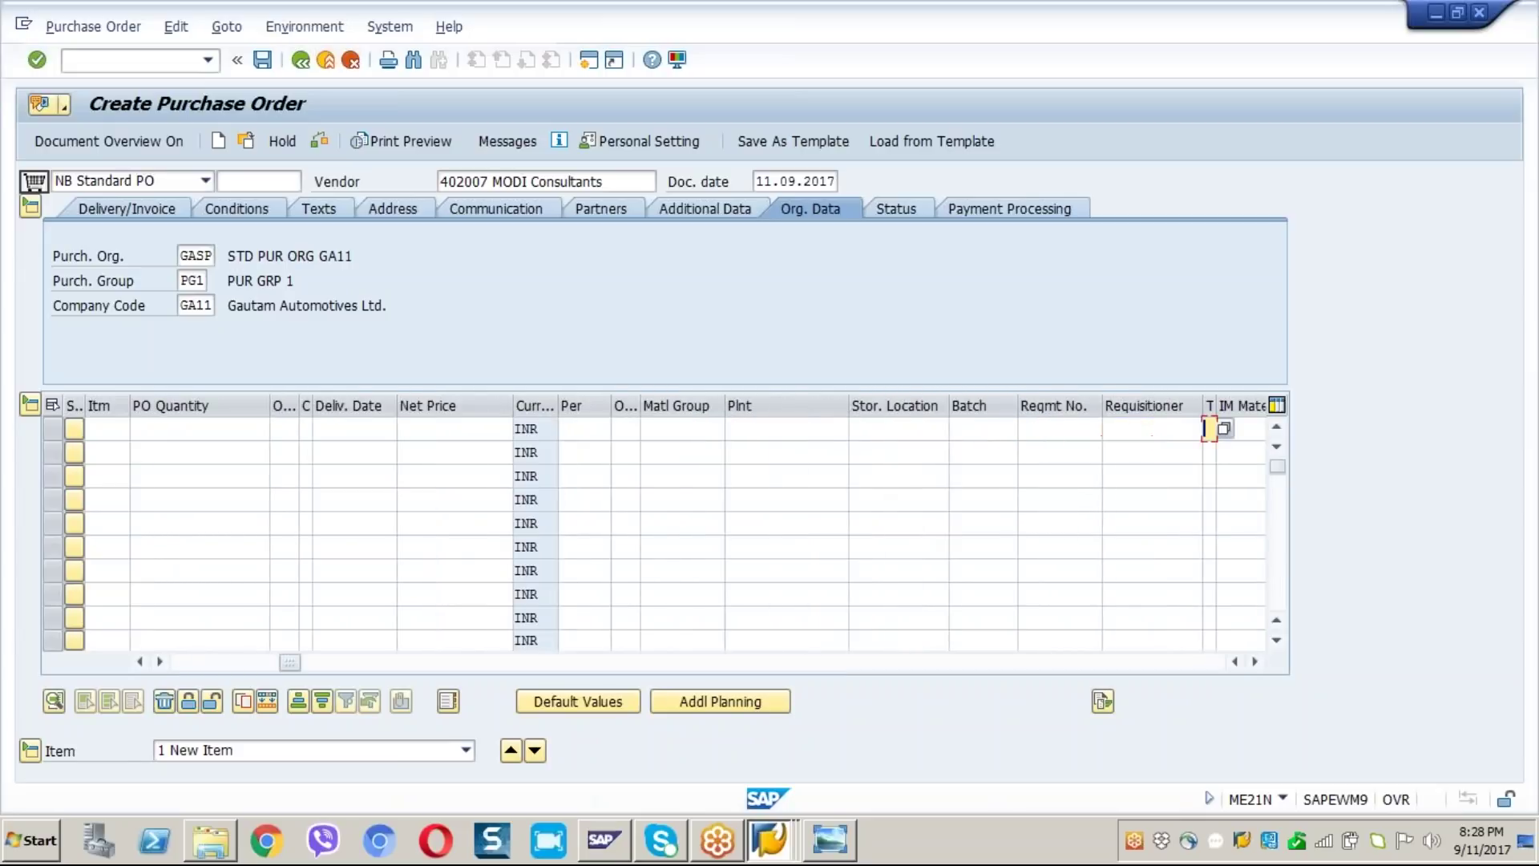
key(Tab)
key(Tab)
key(Tab)
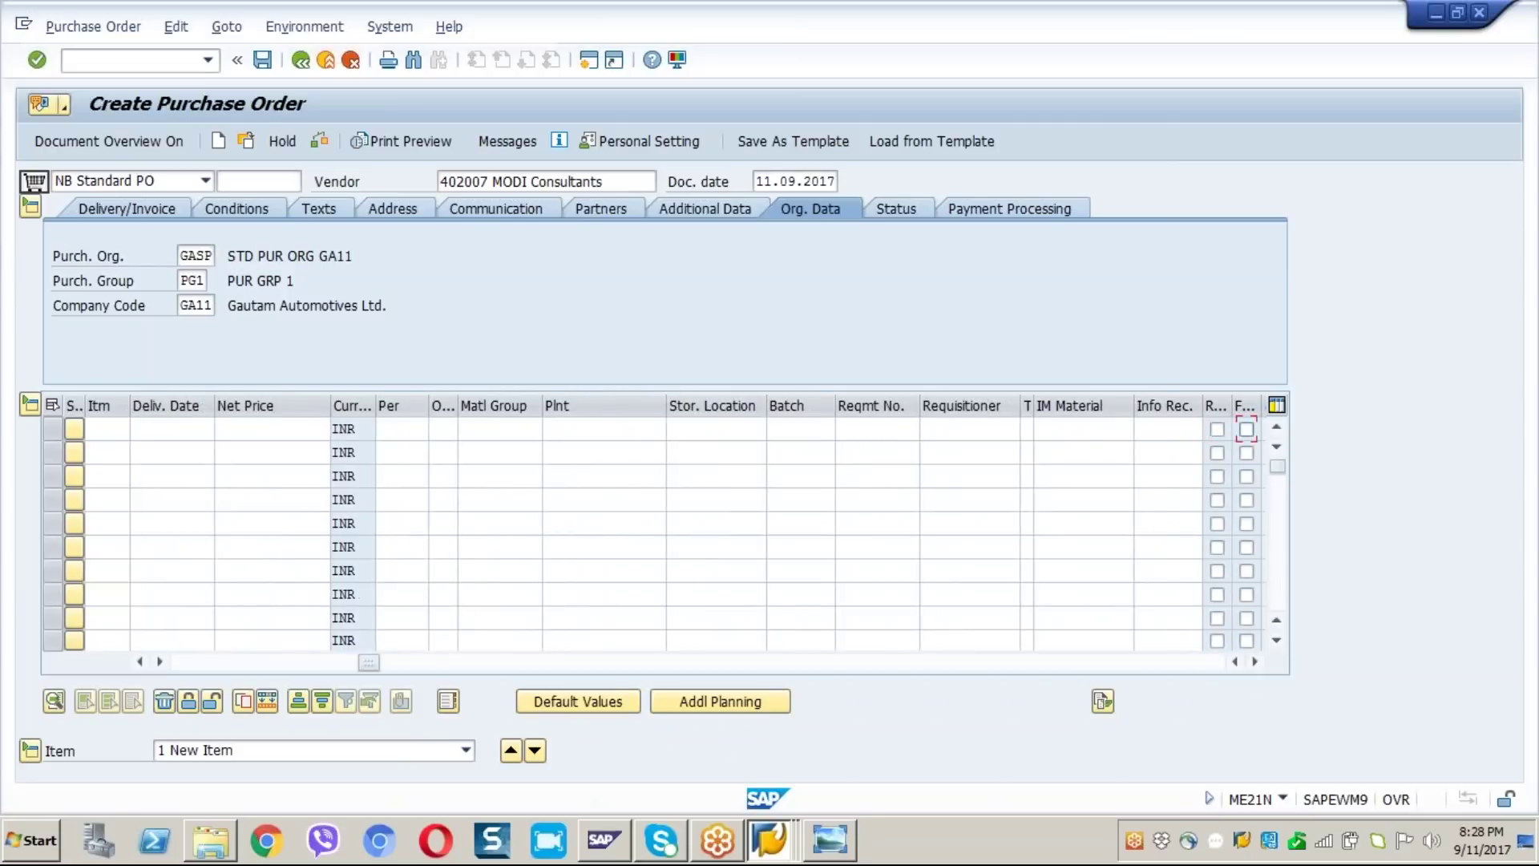
key(ctrl+v)
key(Return)
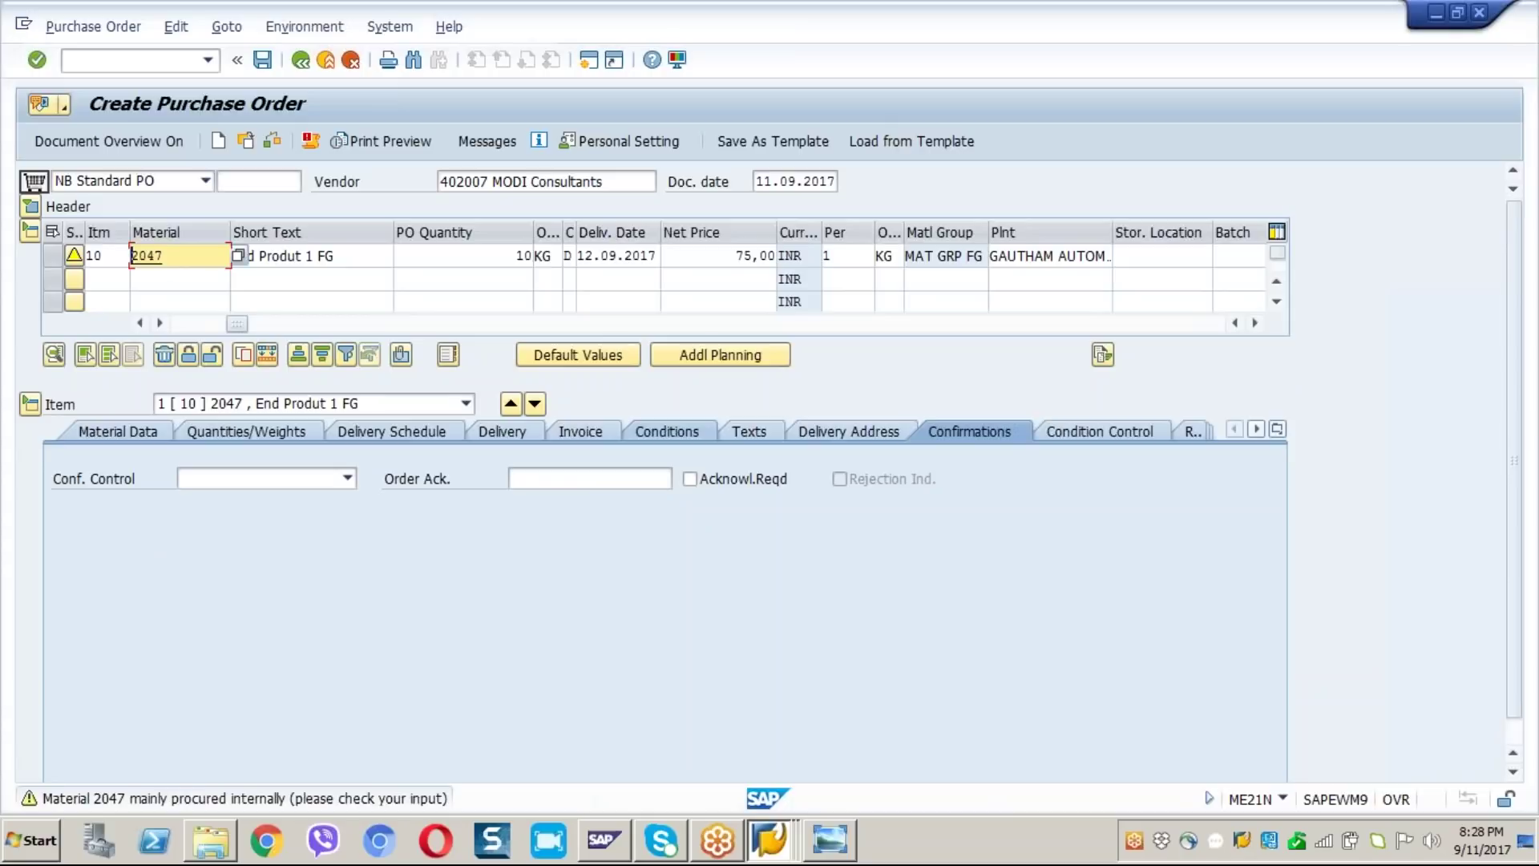
key(Return)
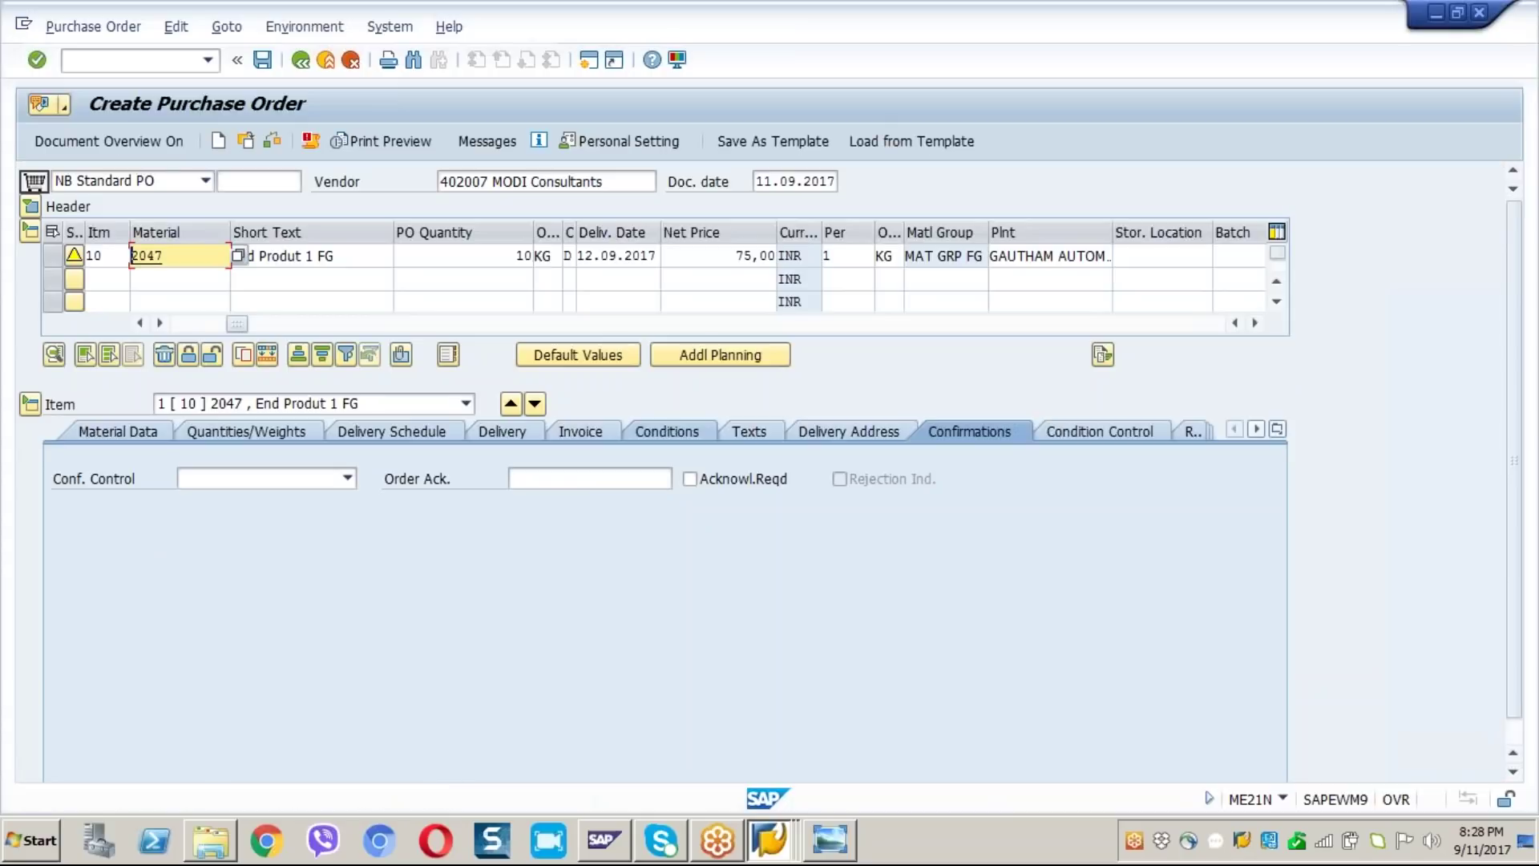
Step: Try to explode the BOM for the purchase order item and review its components in the component overview
click(113, 436)
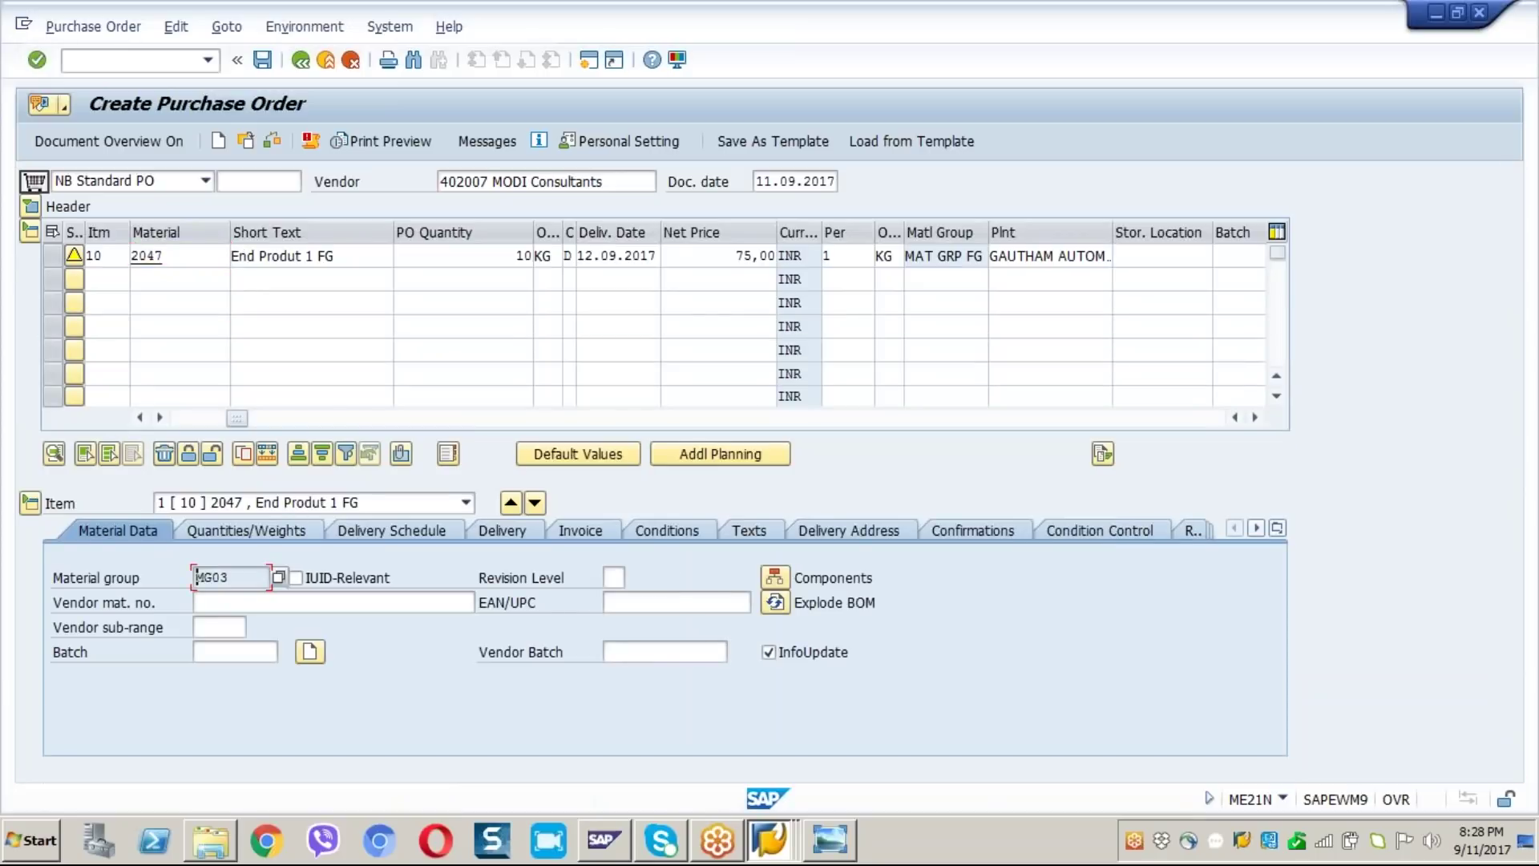
click(778, 604)
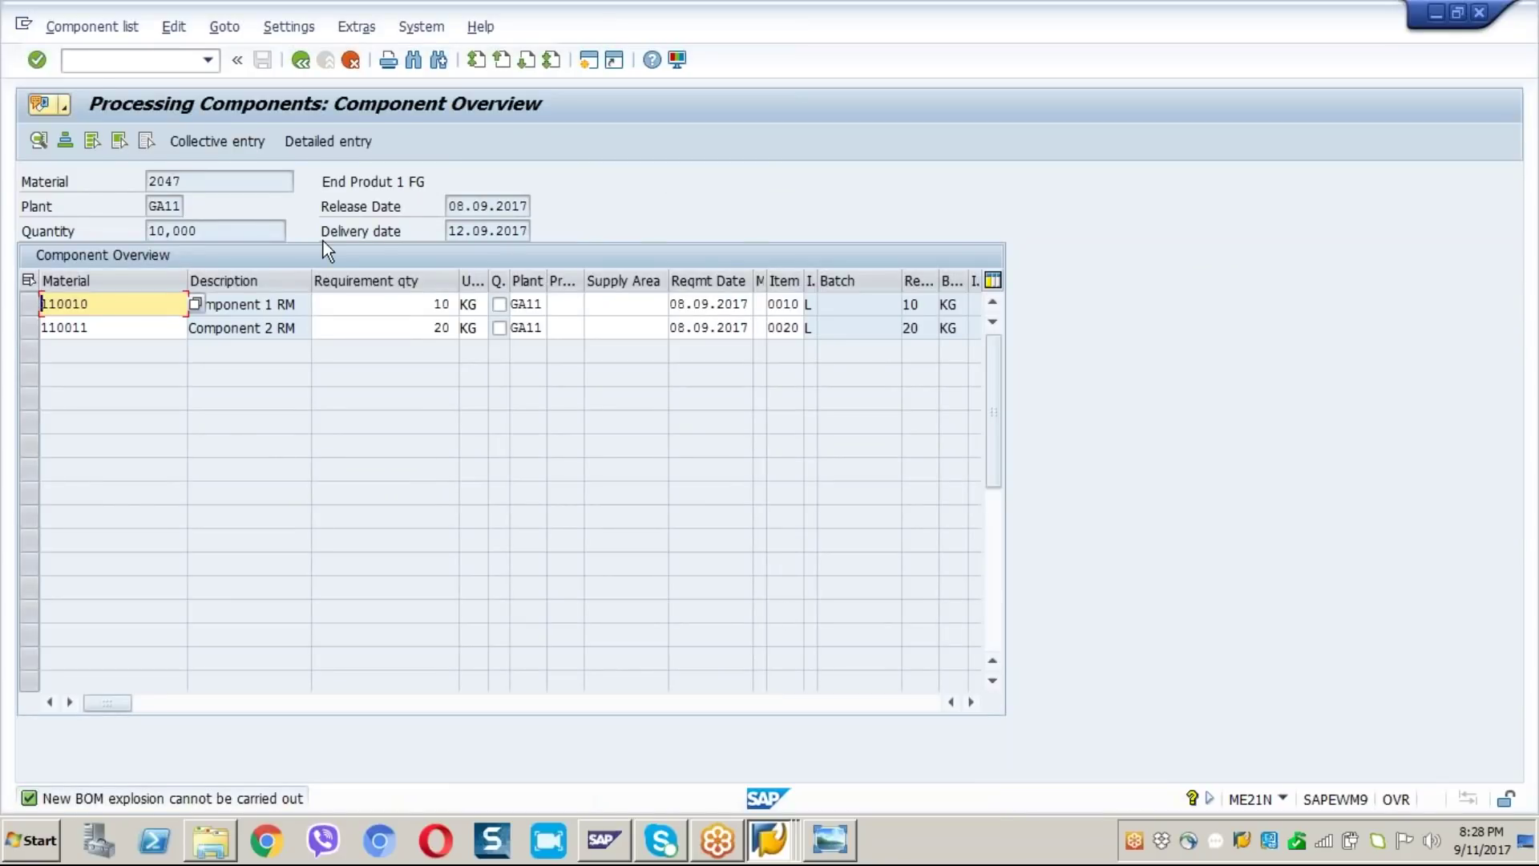
click(303, 58)
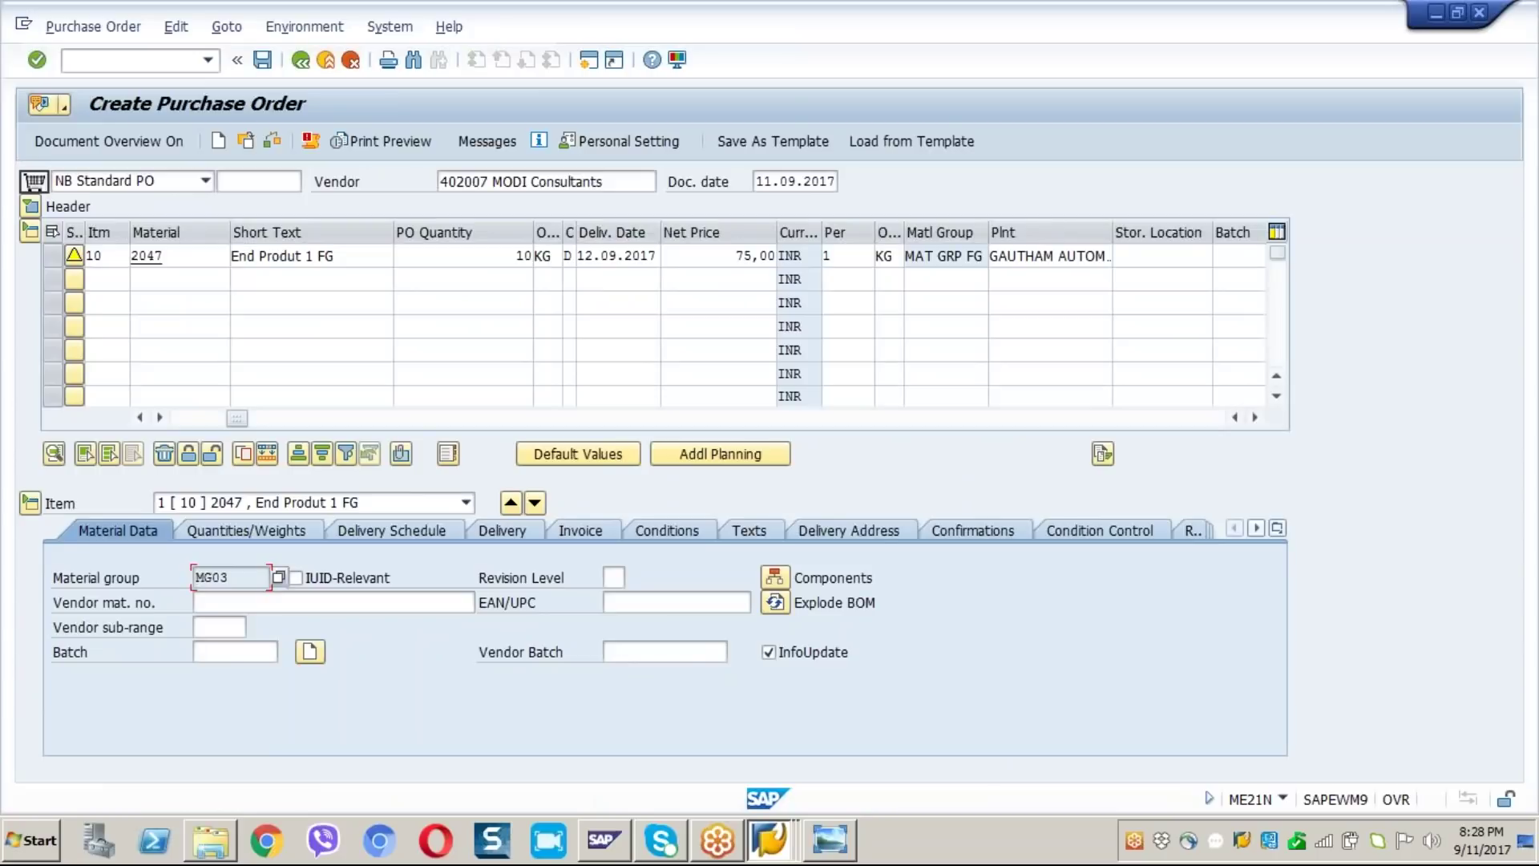
click(775, 578)
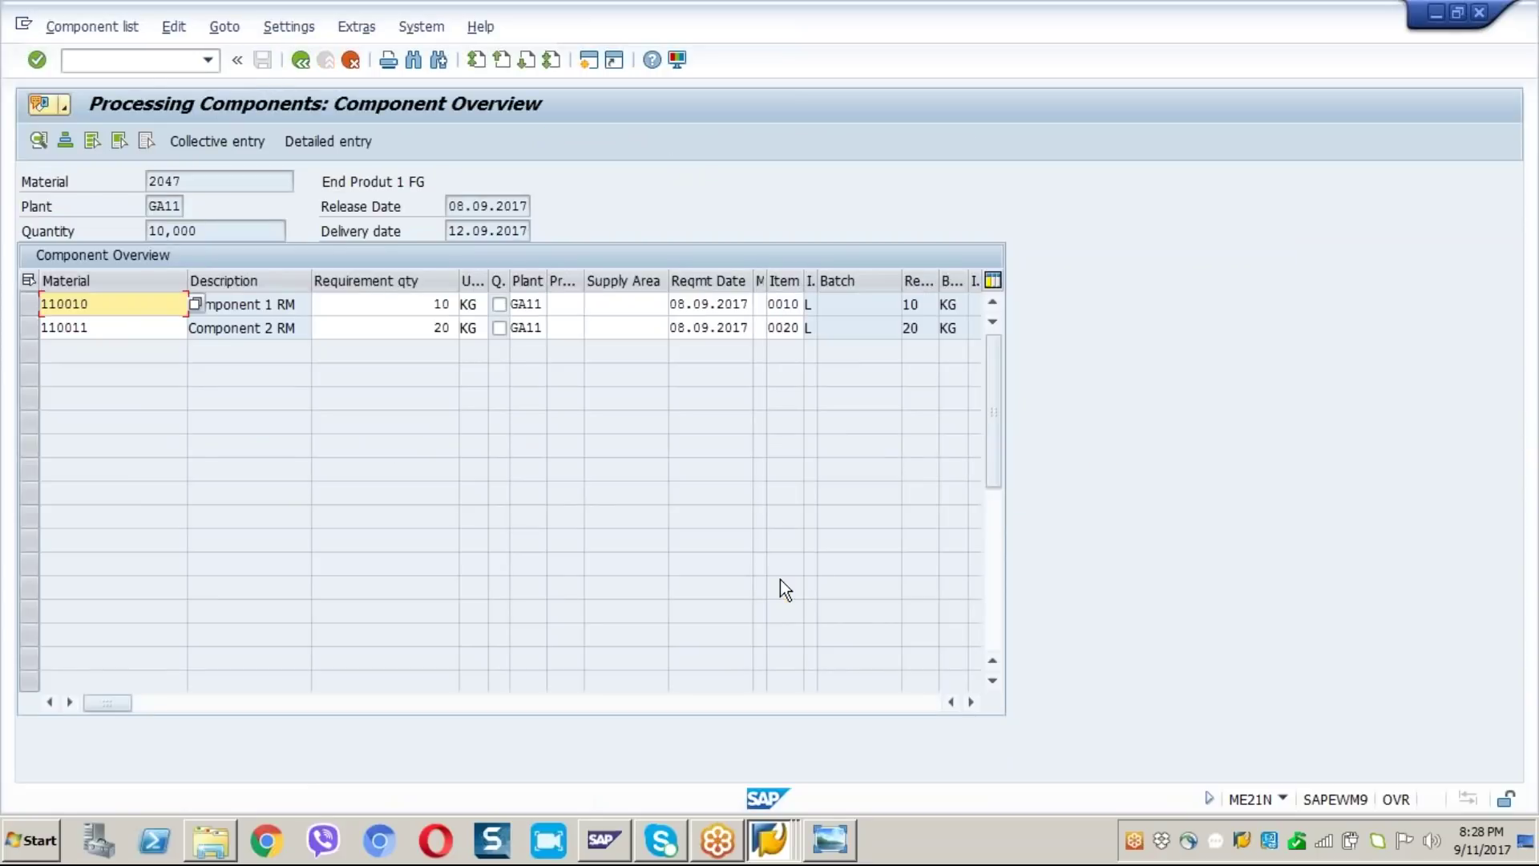
click(301, 60)
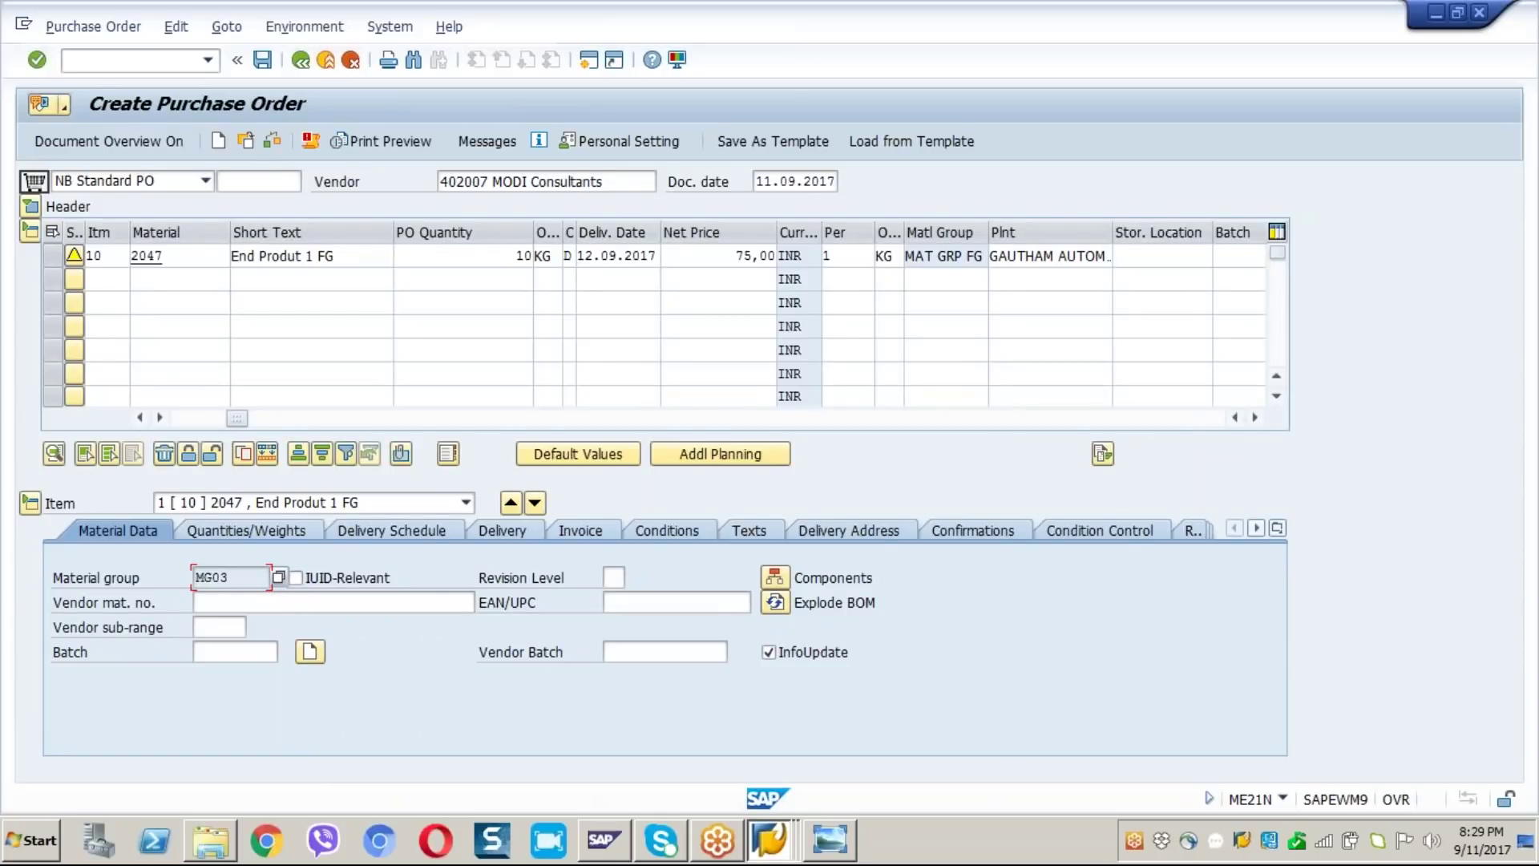
Step: Check the purchase order for errors, save it and copy its number from the creation message
click(273, 141)
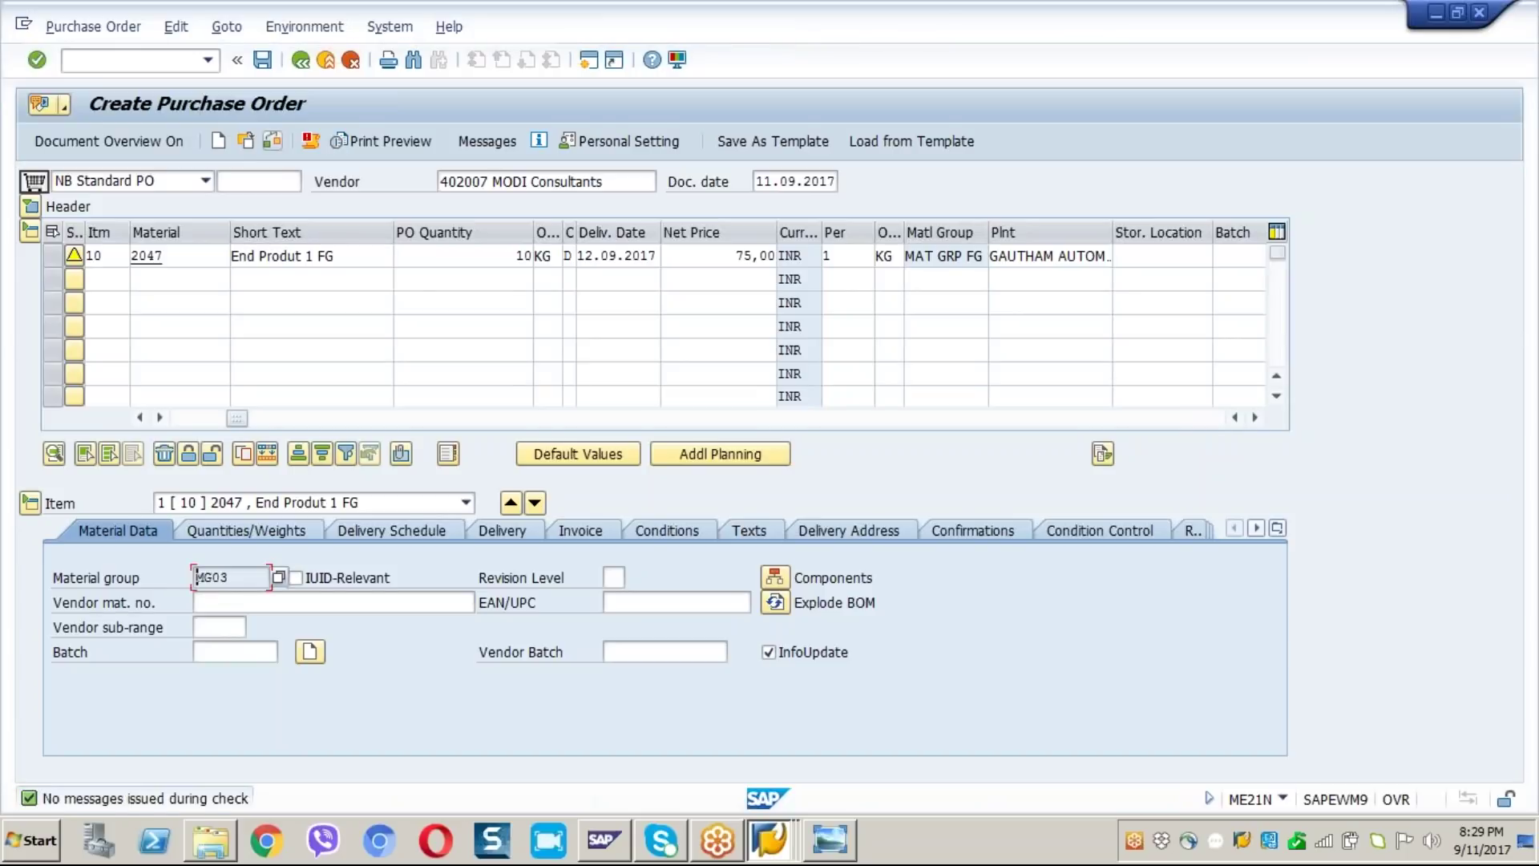
click(267, 60)
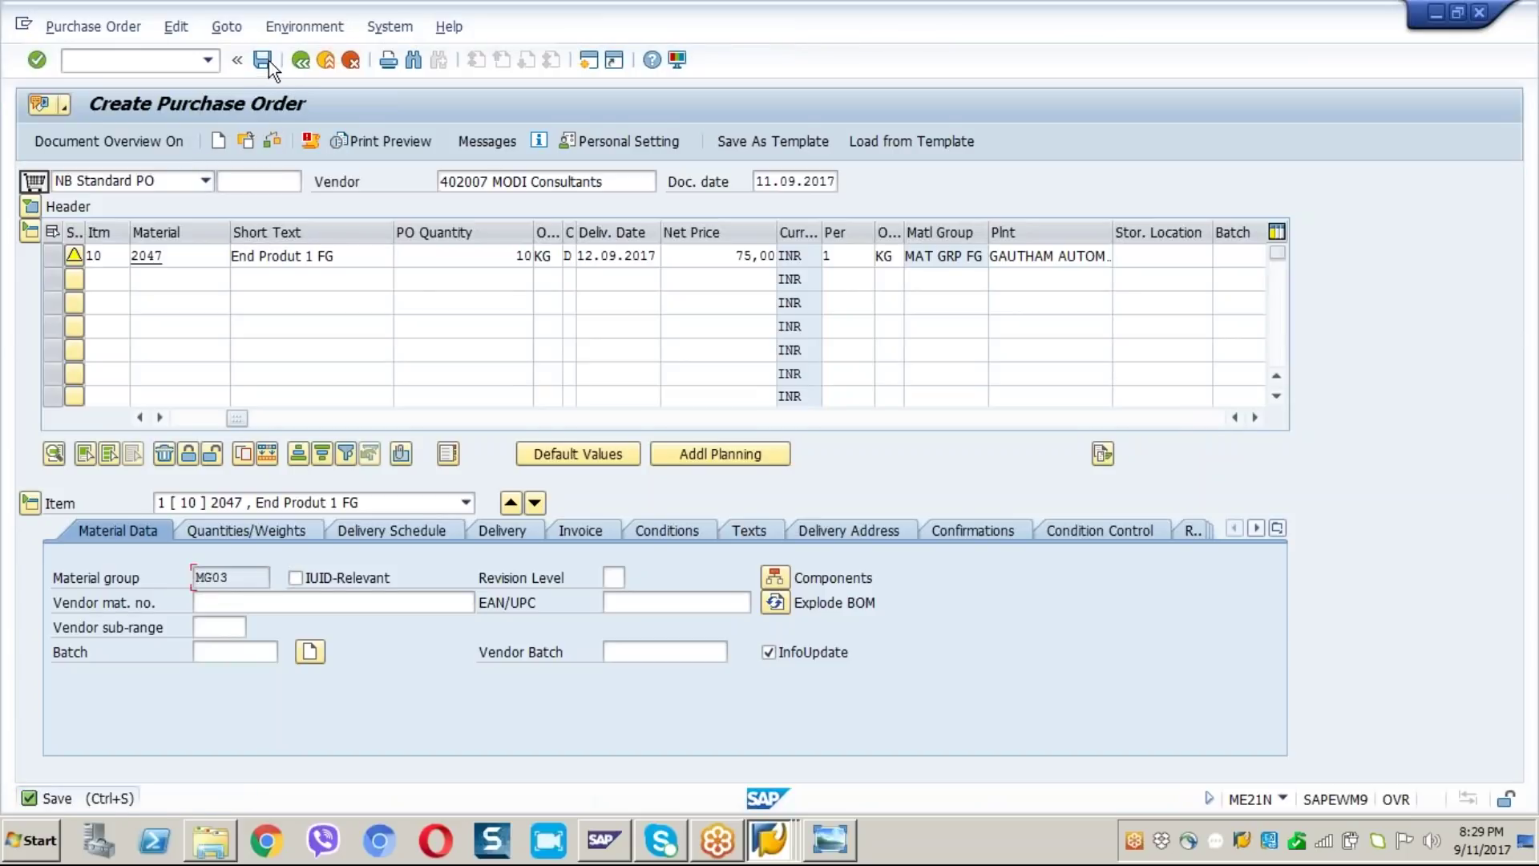
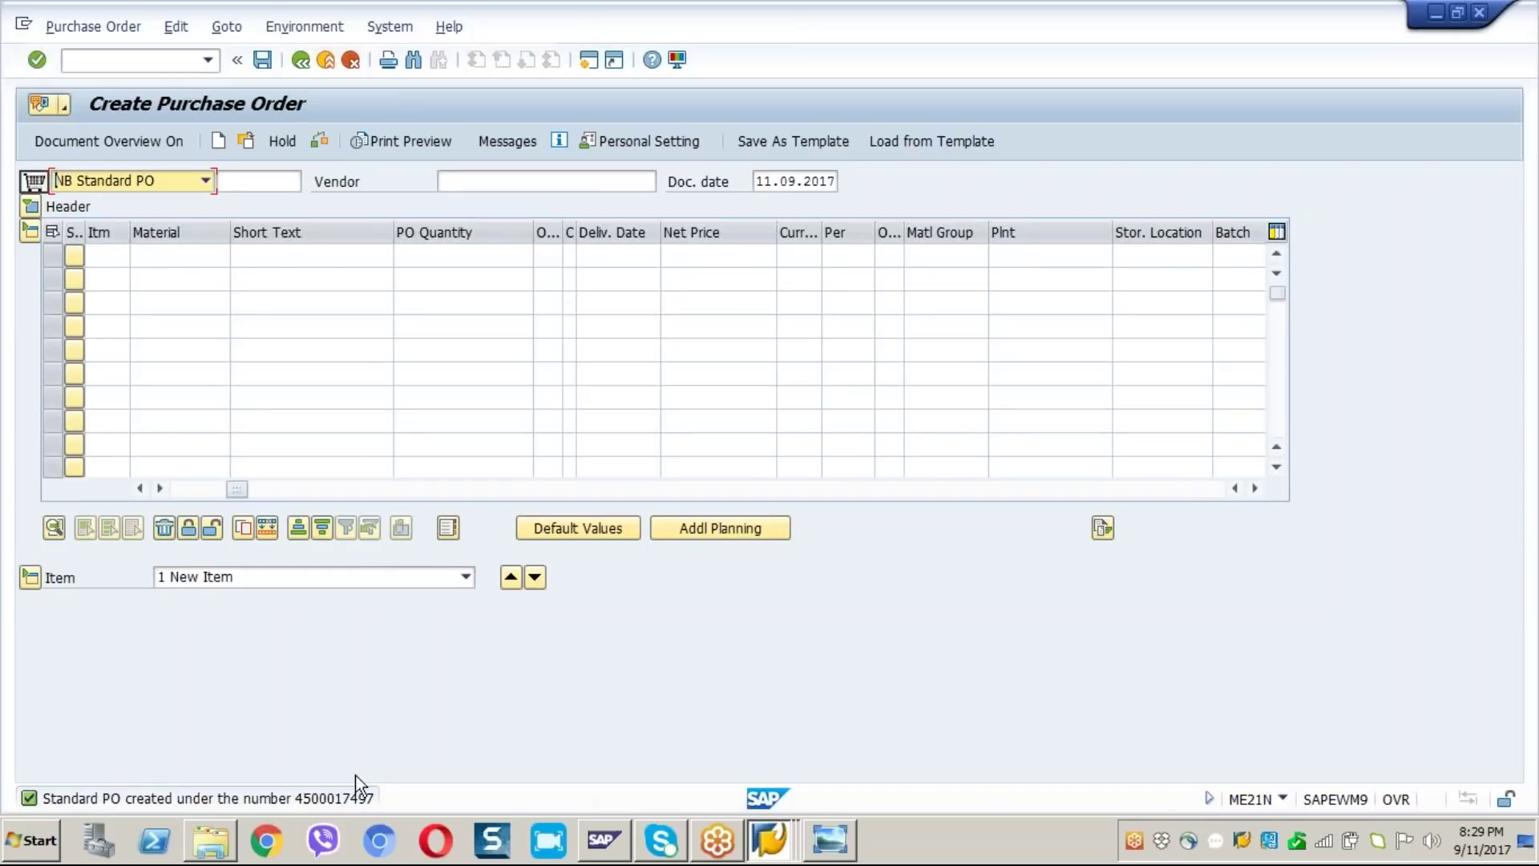
click(338, 795)
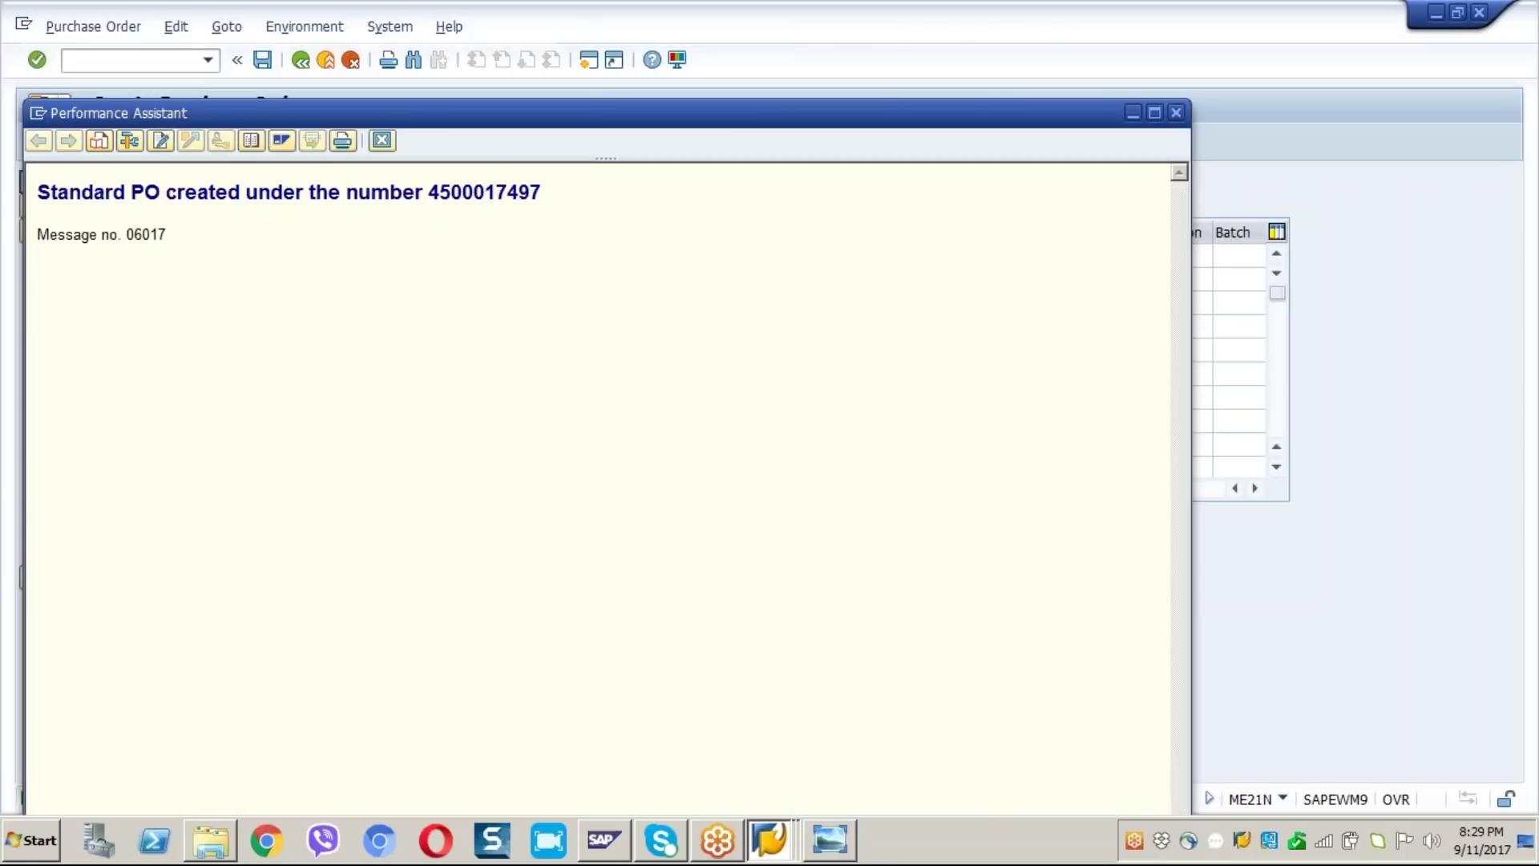
double_click(484, 193)
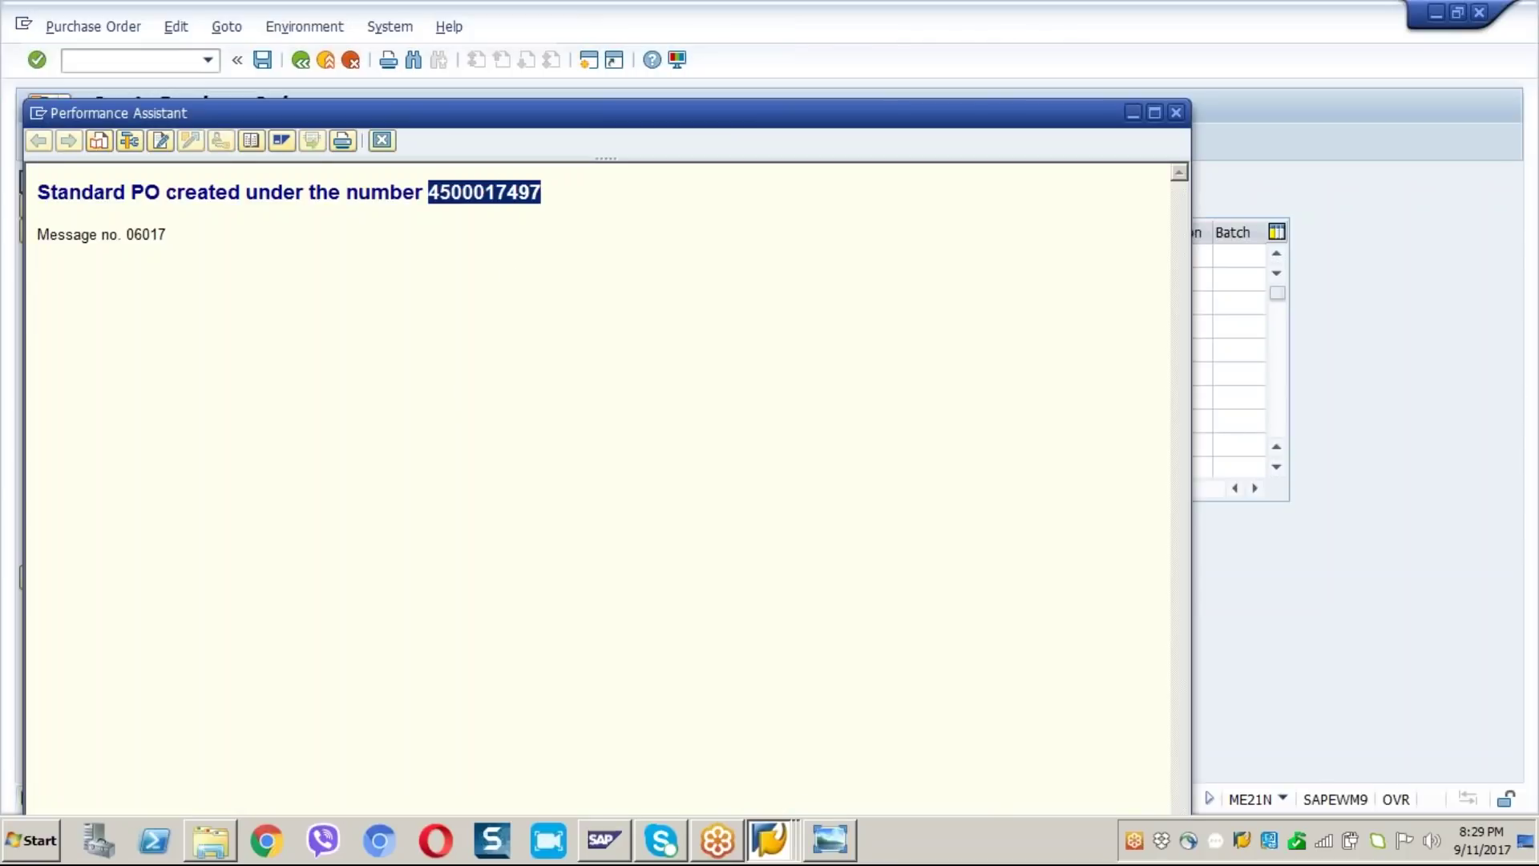
click(381, 140)
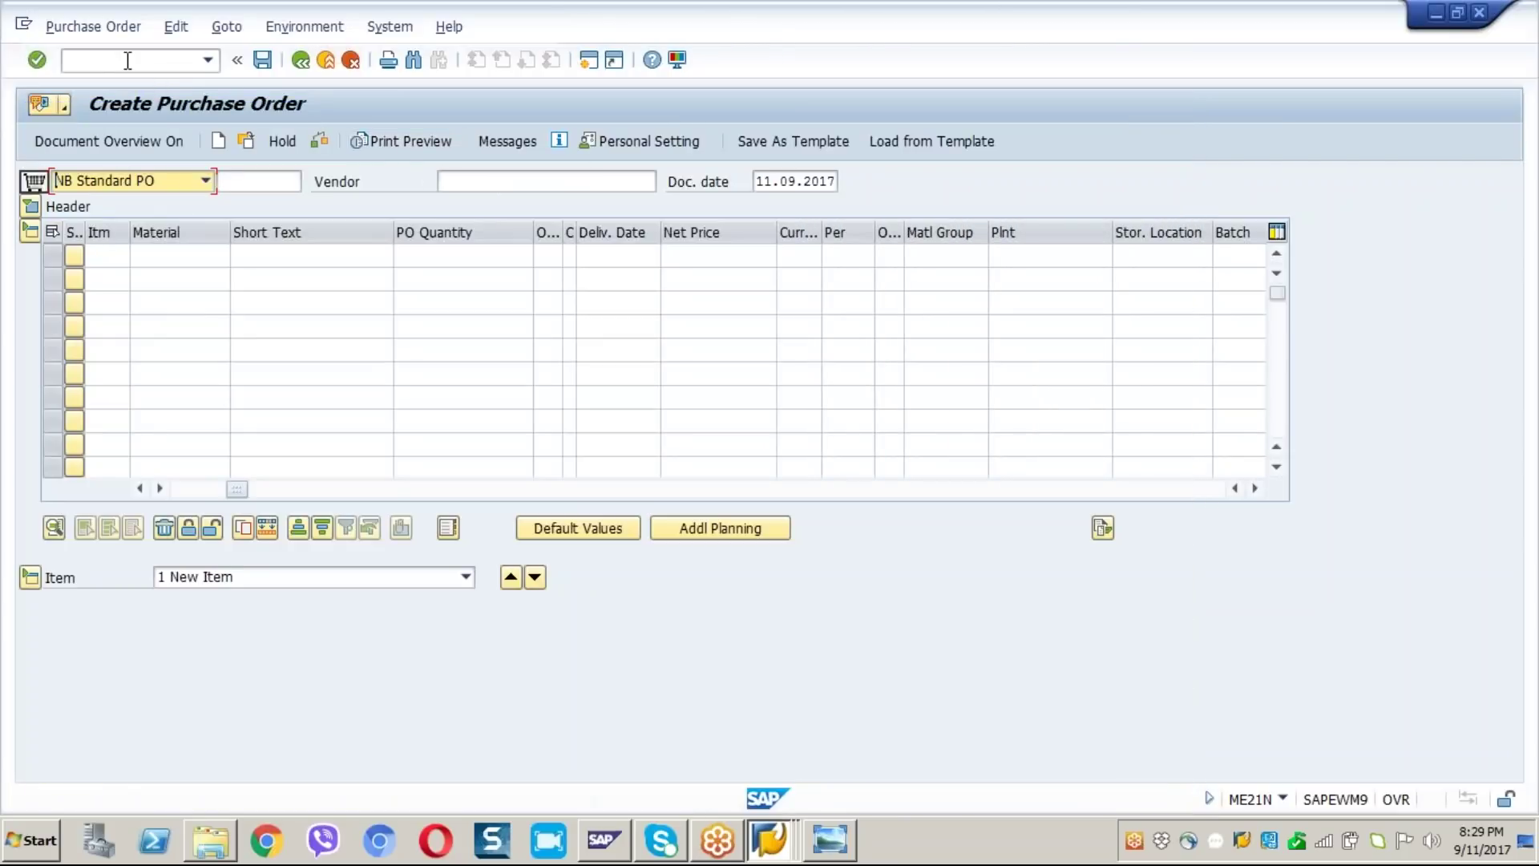
Step: Open transaction MIGO and set the goods movement to A08 Transfer Posting
click(130, 60)
text(/n)
key(Return)
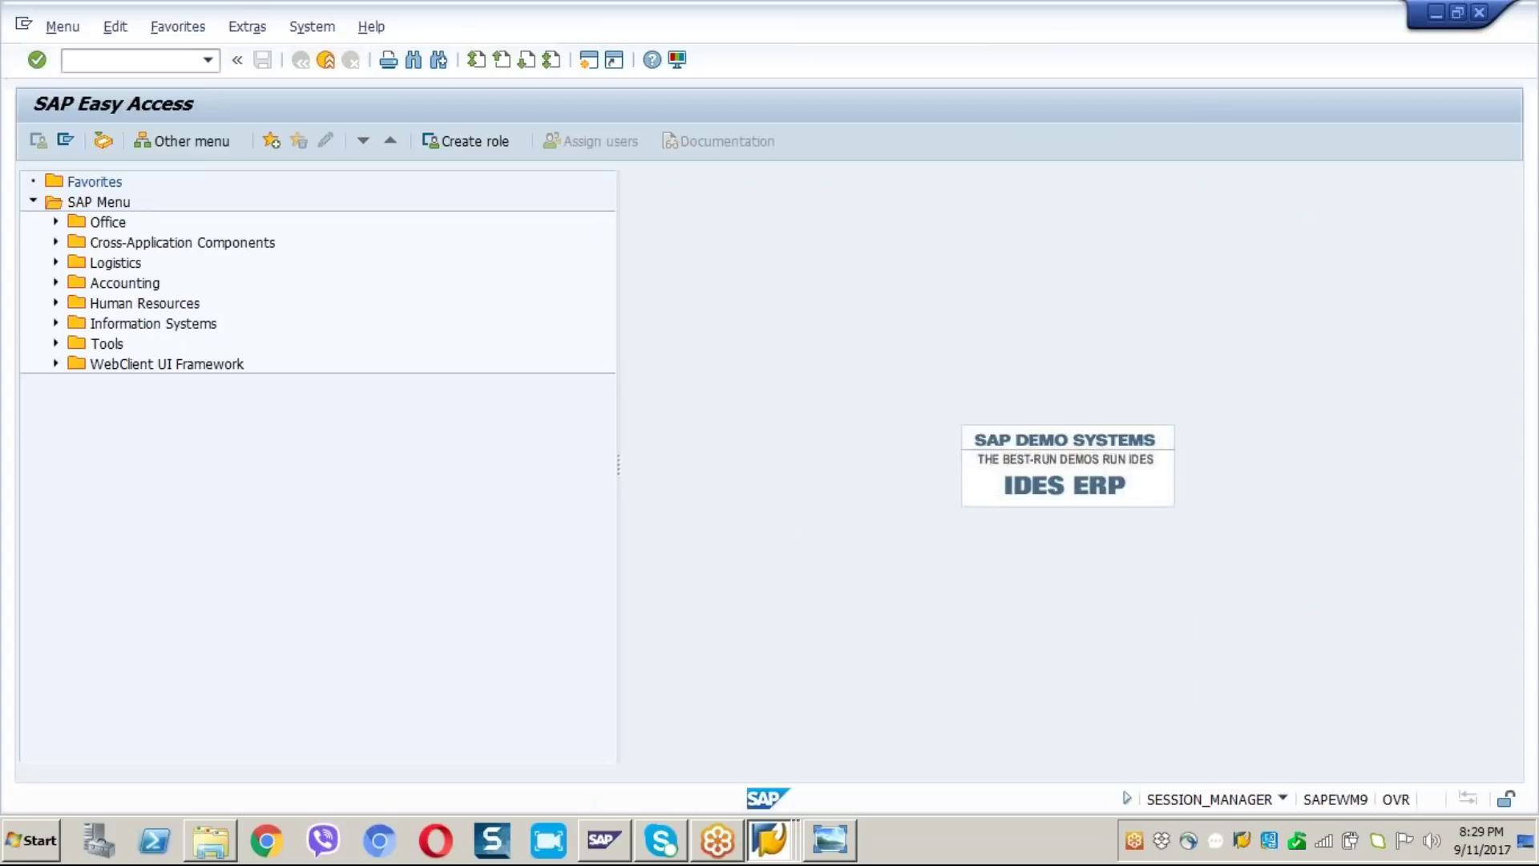
text(migo)
key(Return)
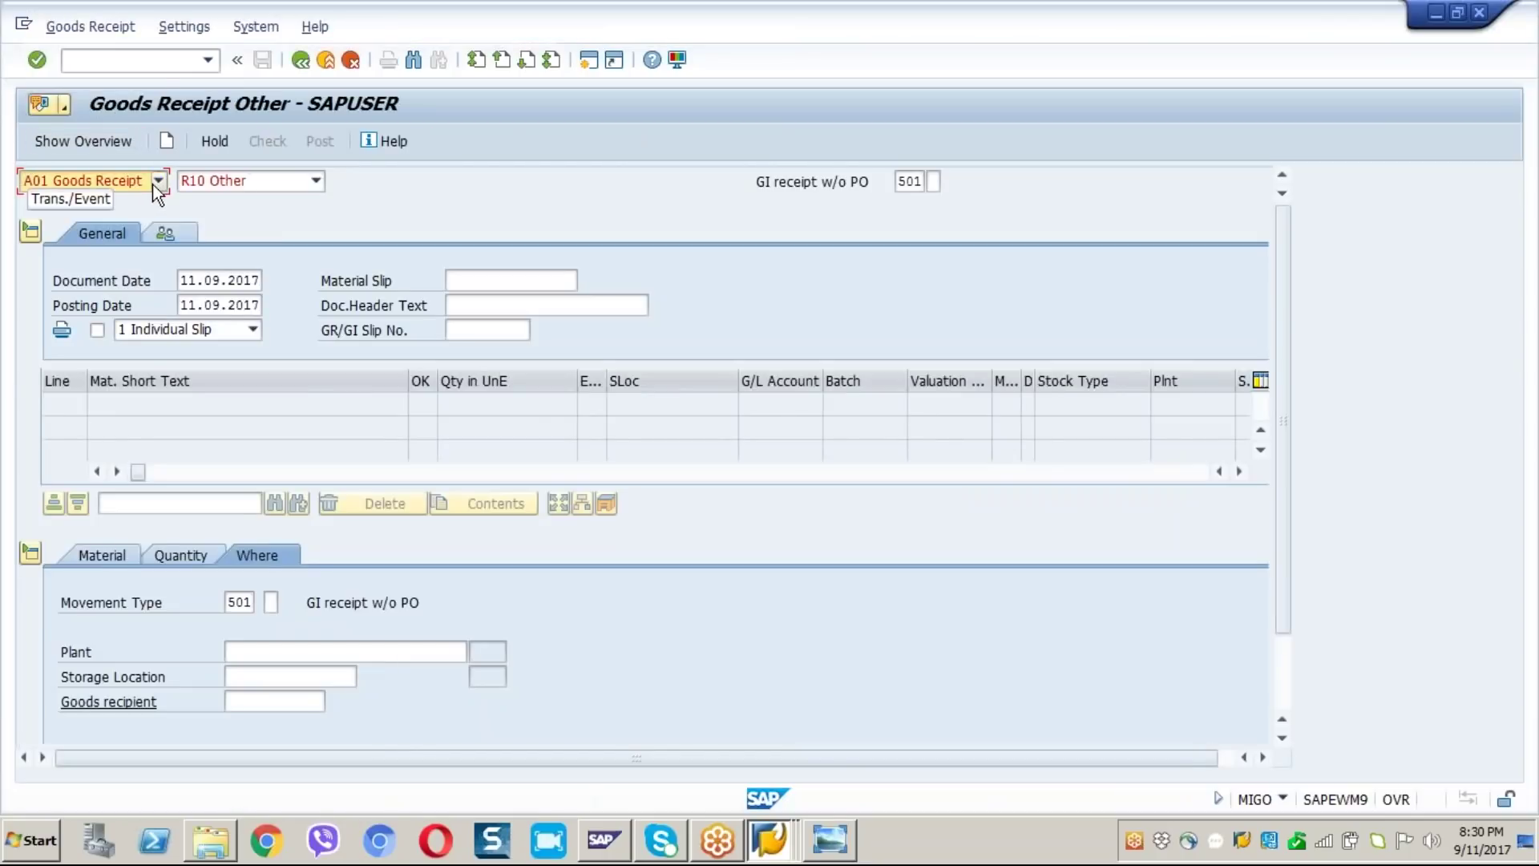
click(154, 183)
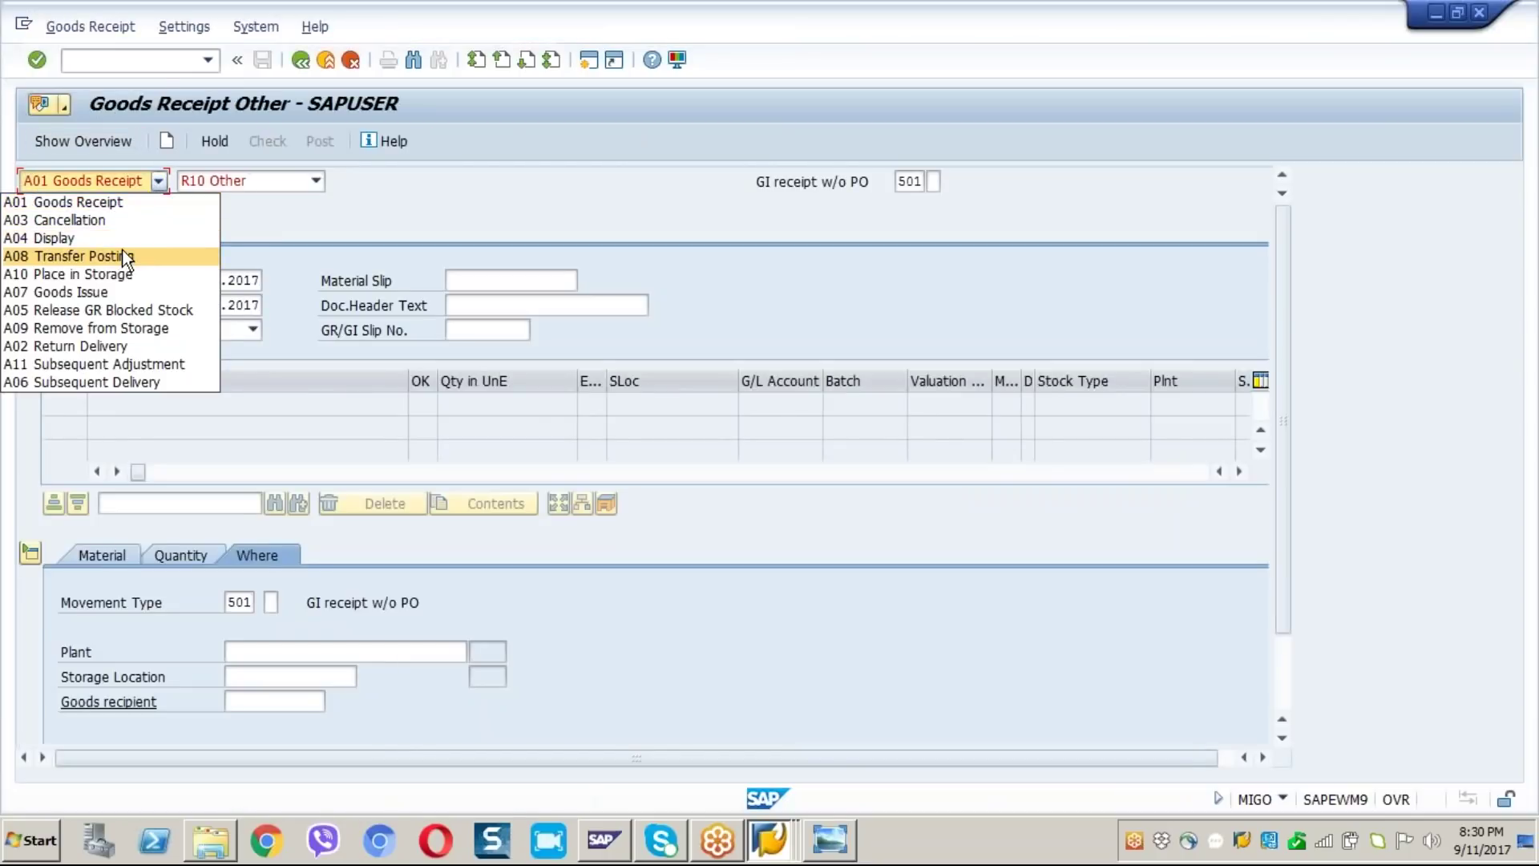
click(123, 255)
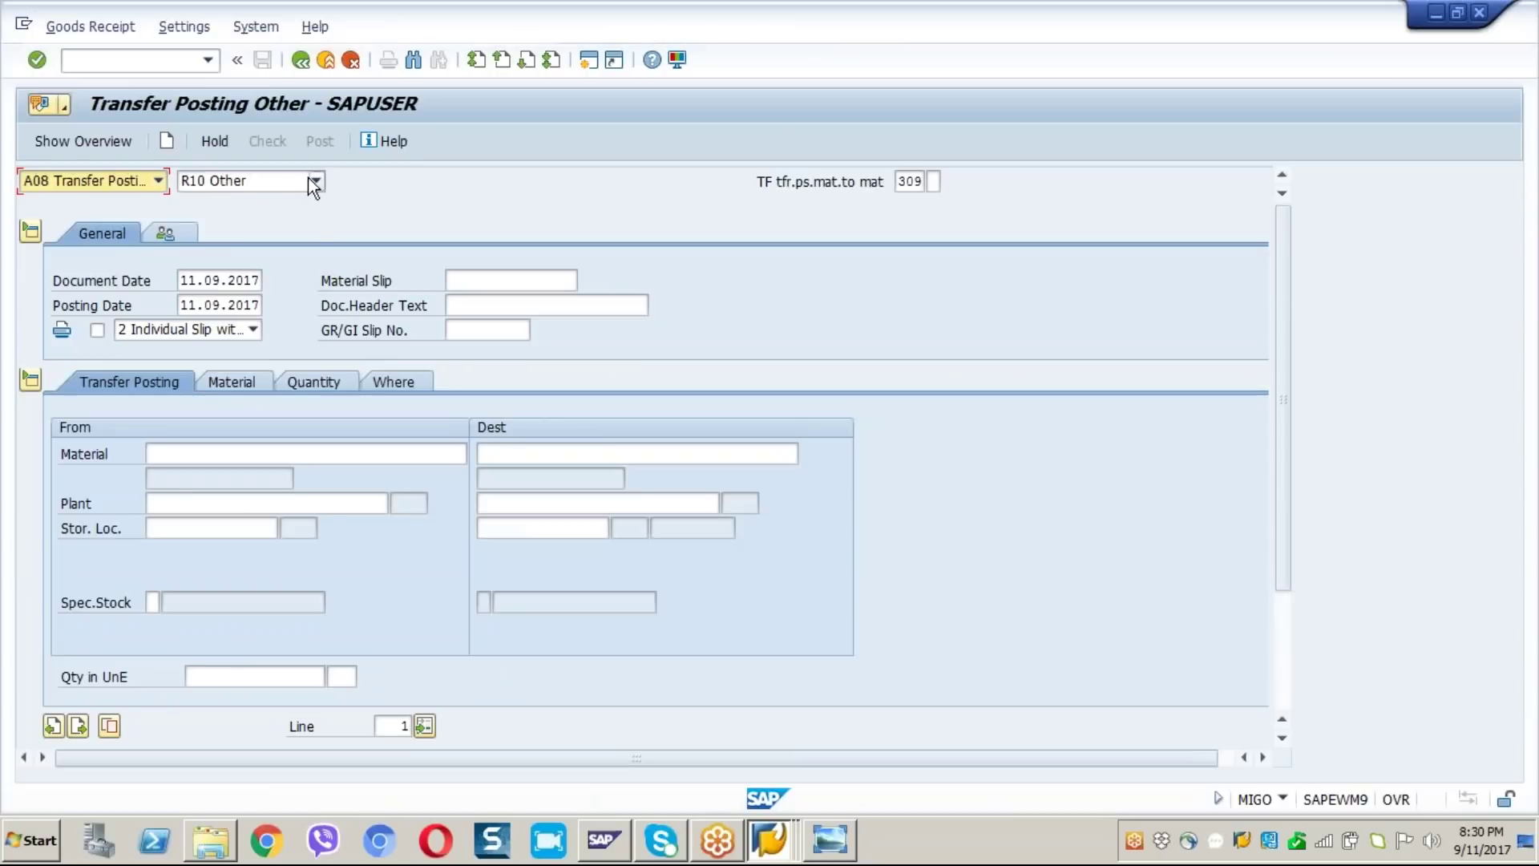
Step: Set the transfer posting's reference to R01 Purchase Order and load the subcontracting purchase order for plant GA11 with movement type 541
click(312, 181)
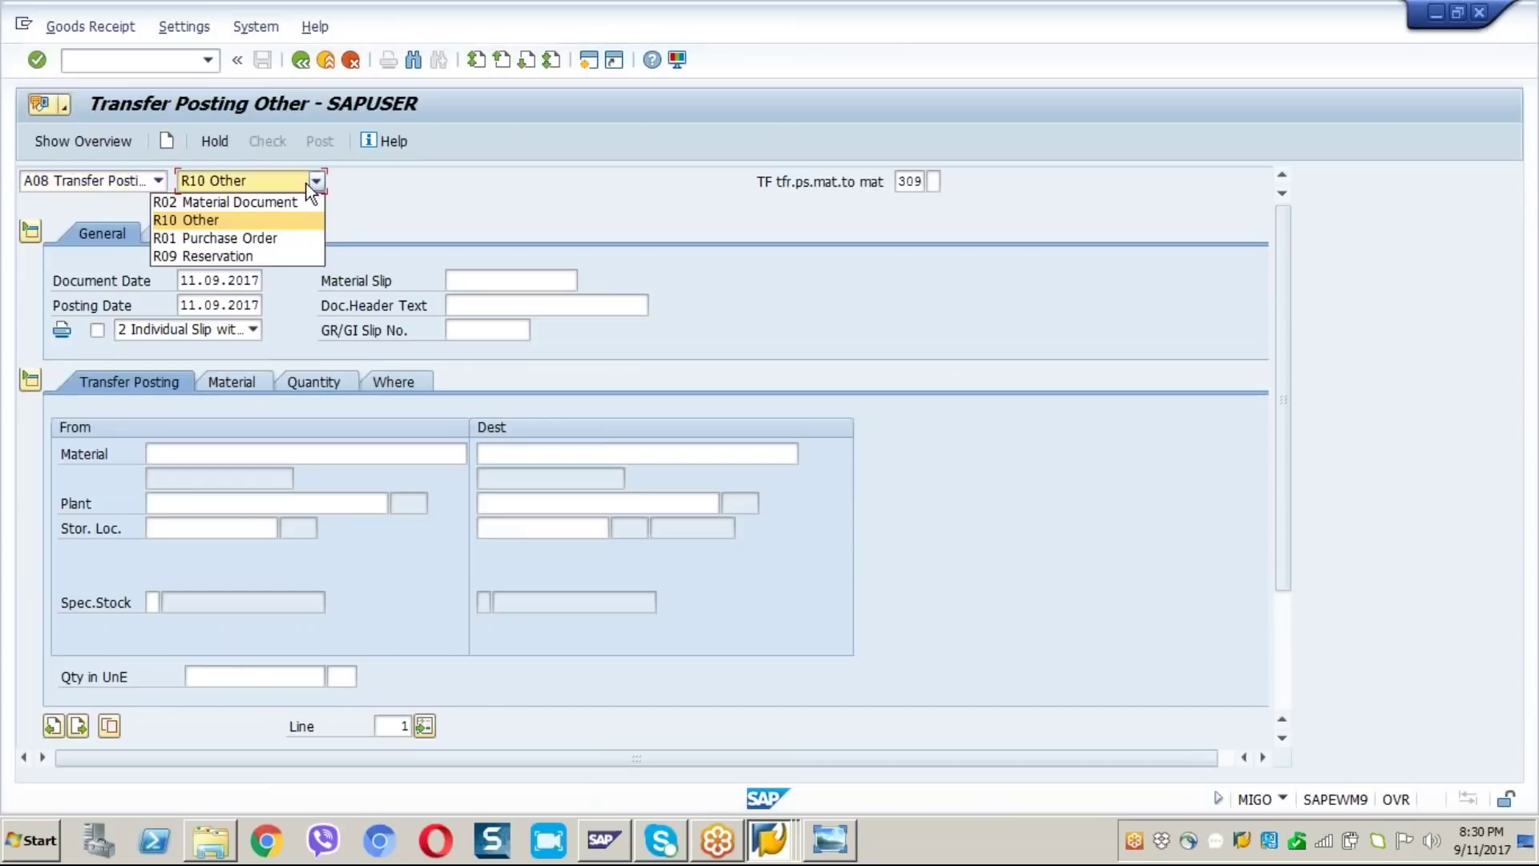
click(278, 244)
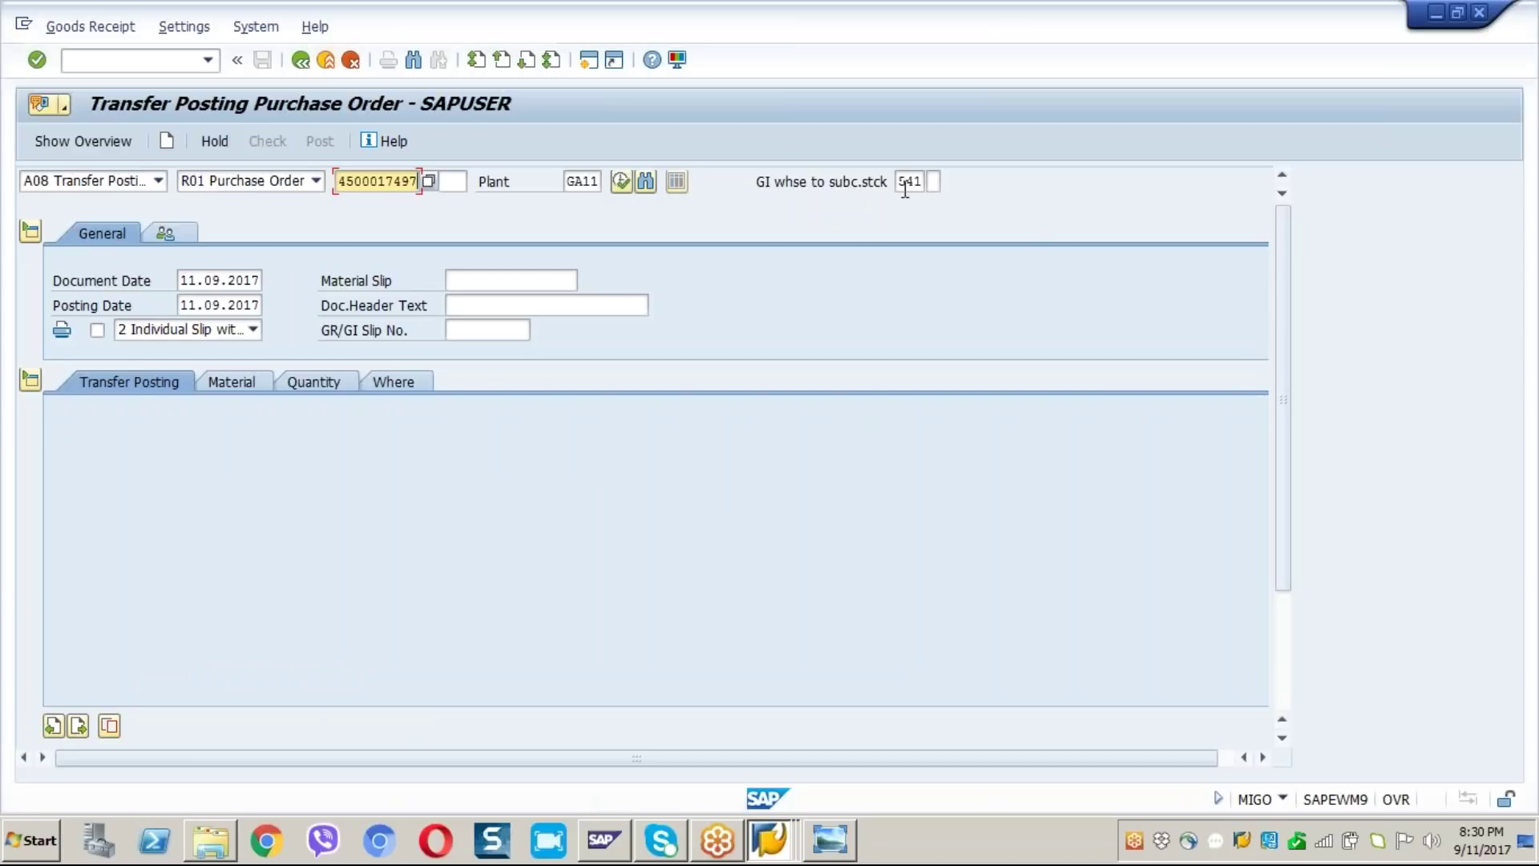
key(Return)
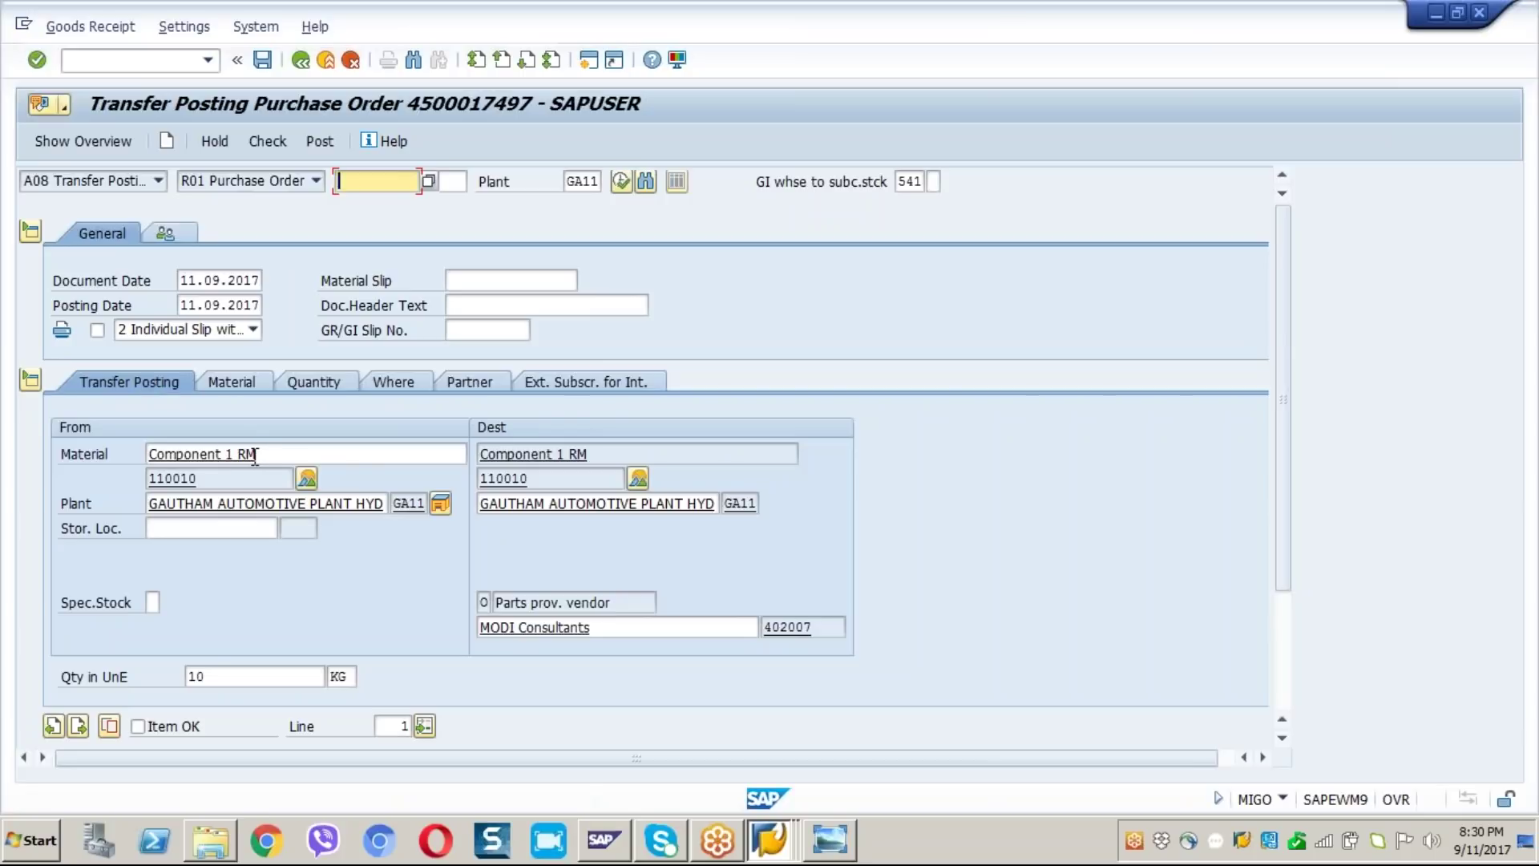
Step: Review the material and quantity details of Component 1 RM and set its storage location to ST01
click(223, 380)
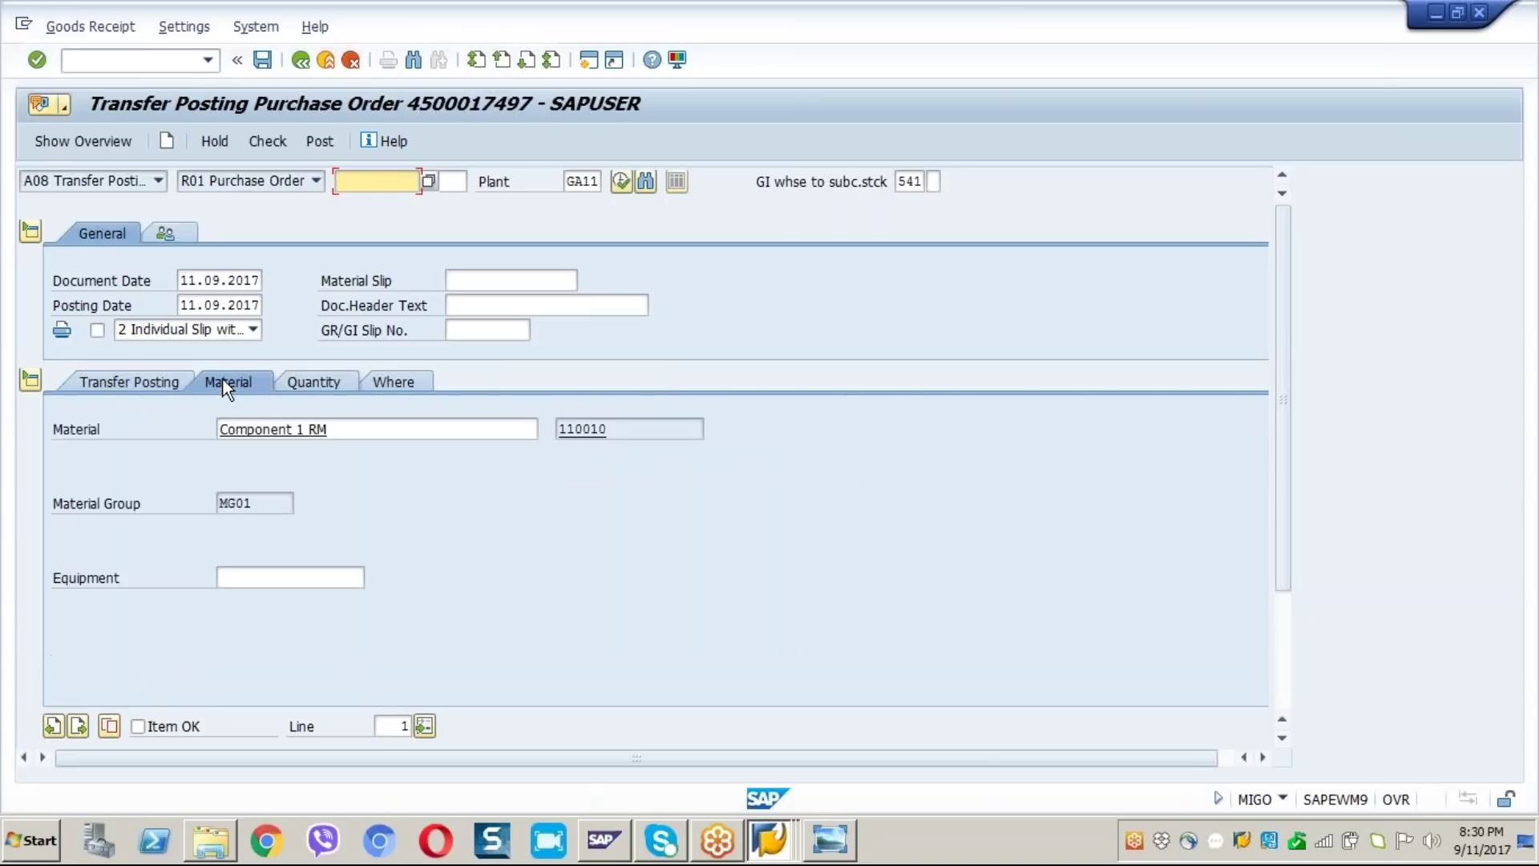
click(311, 380)
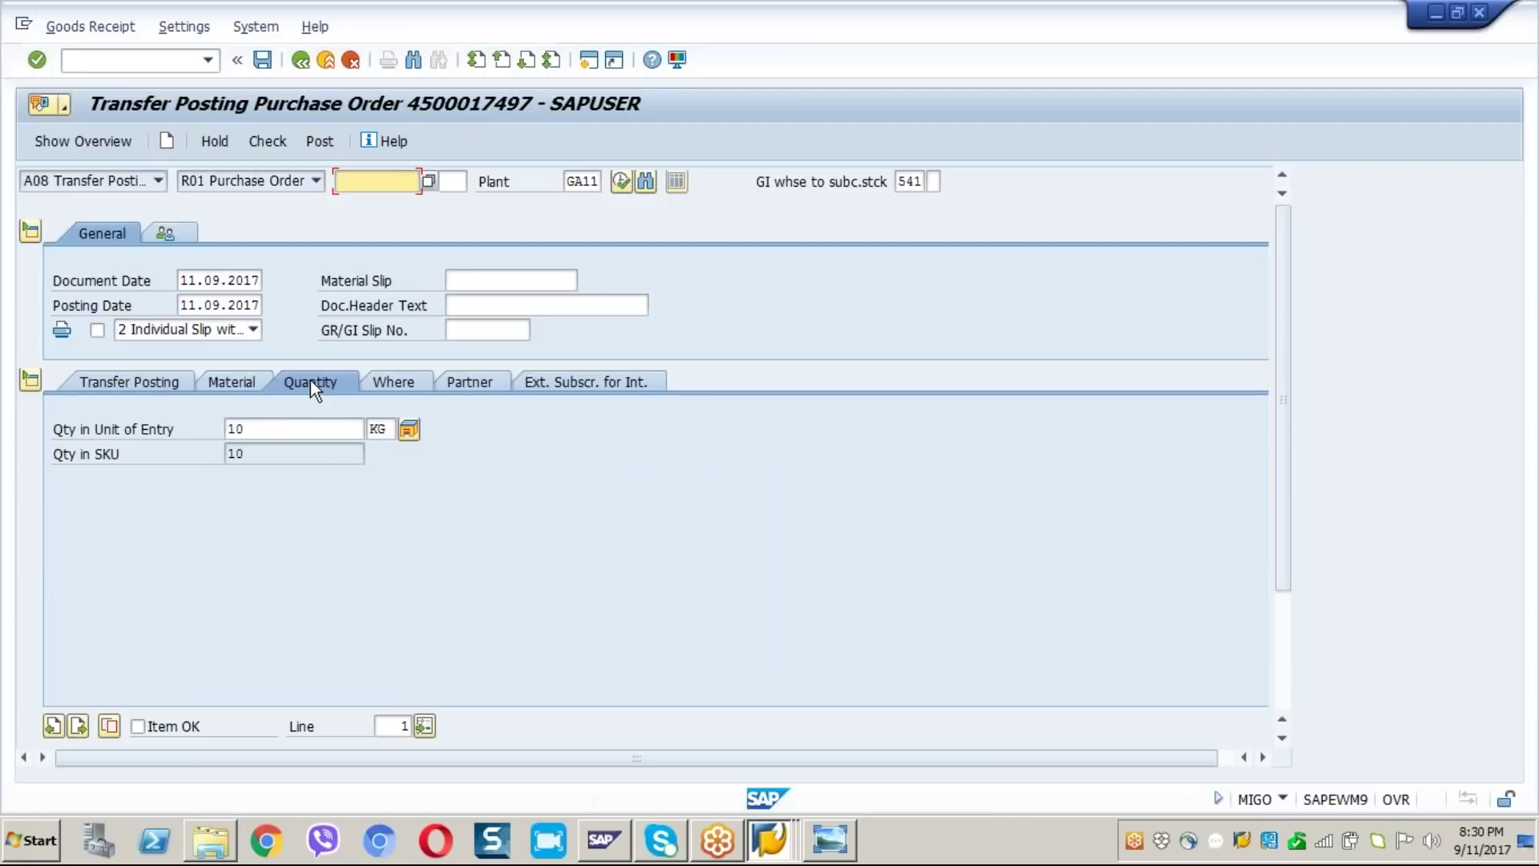
click(388, 380)
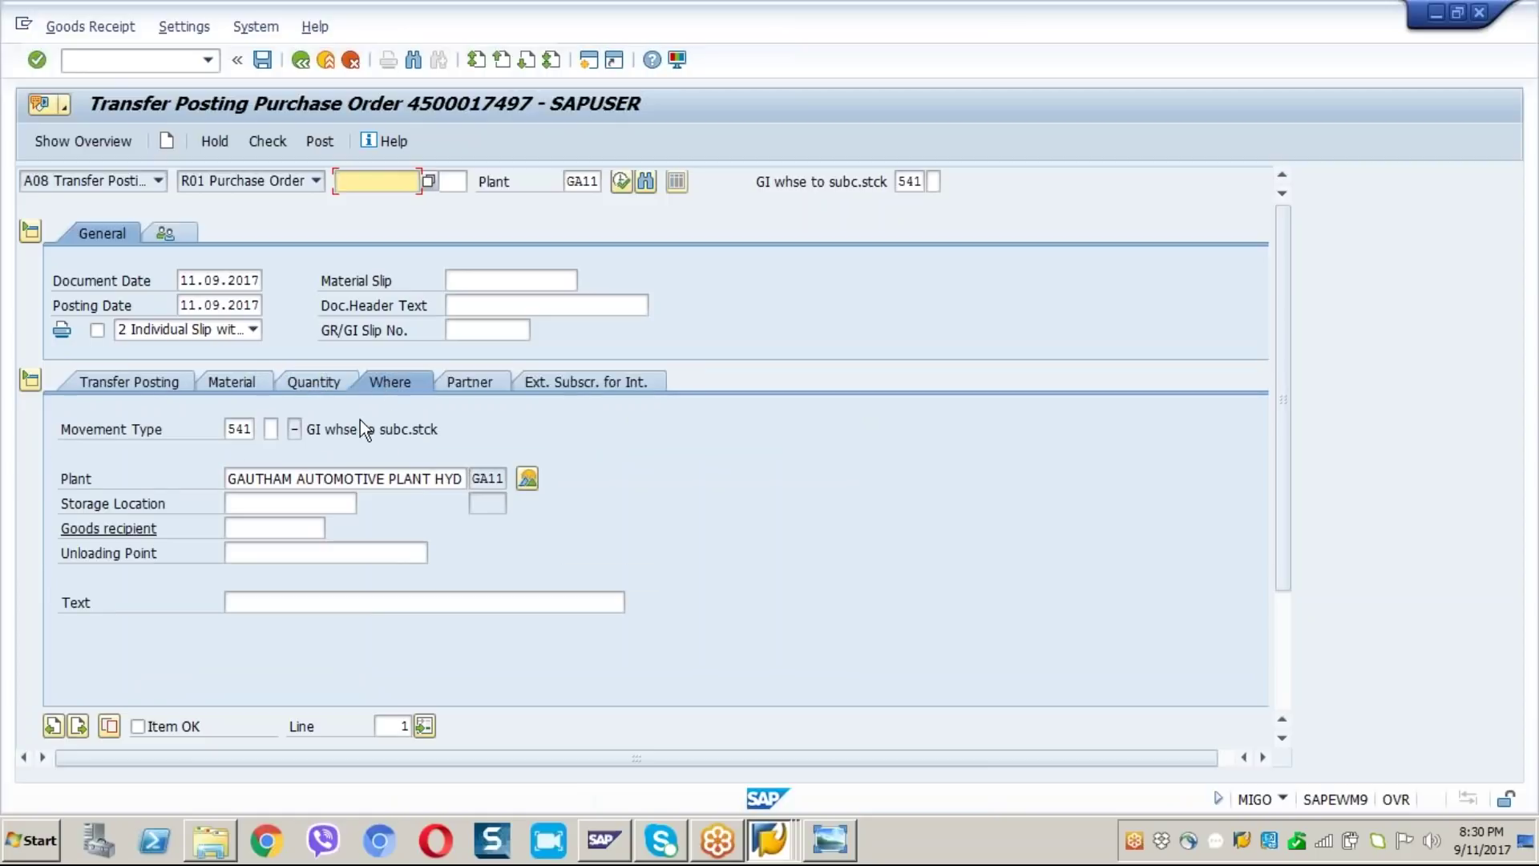
click(284, 503)
text(st0)
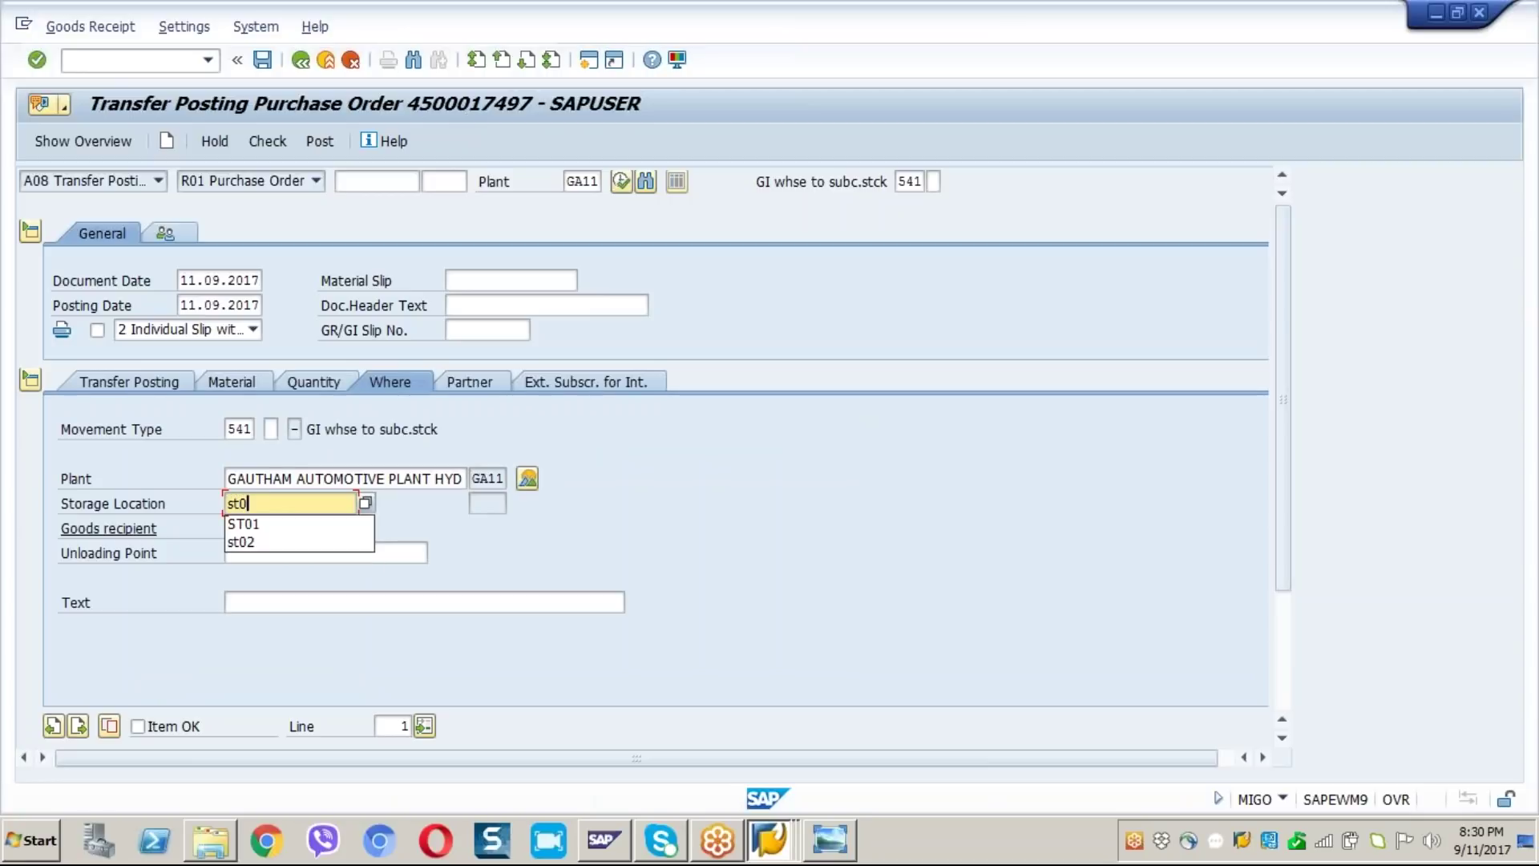
text(1)
key(Return)
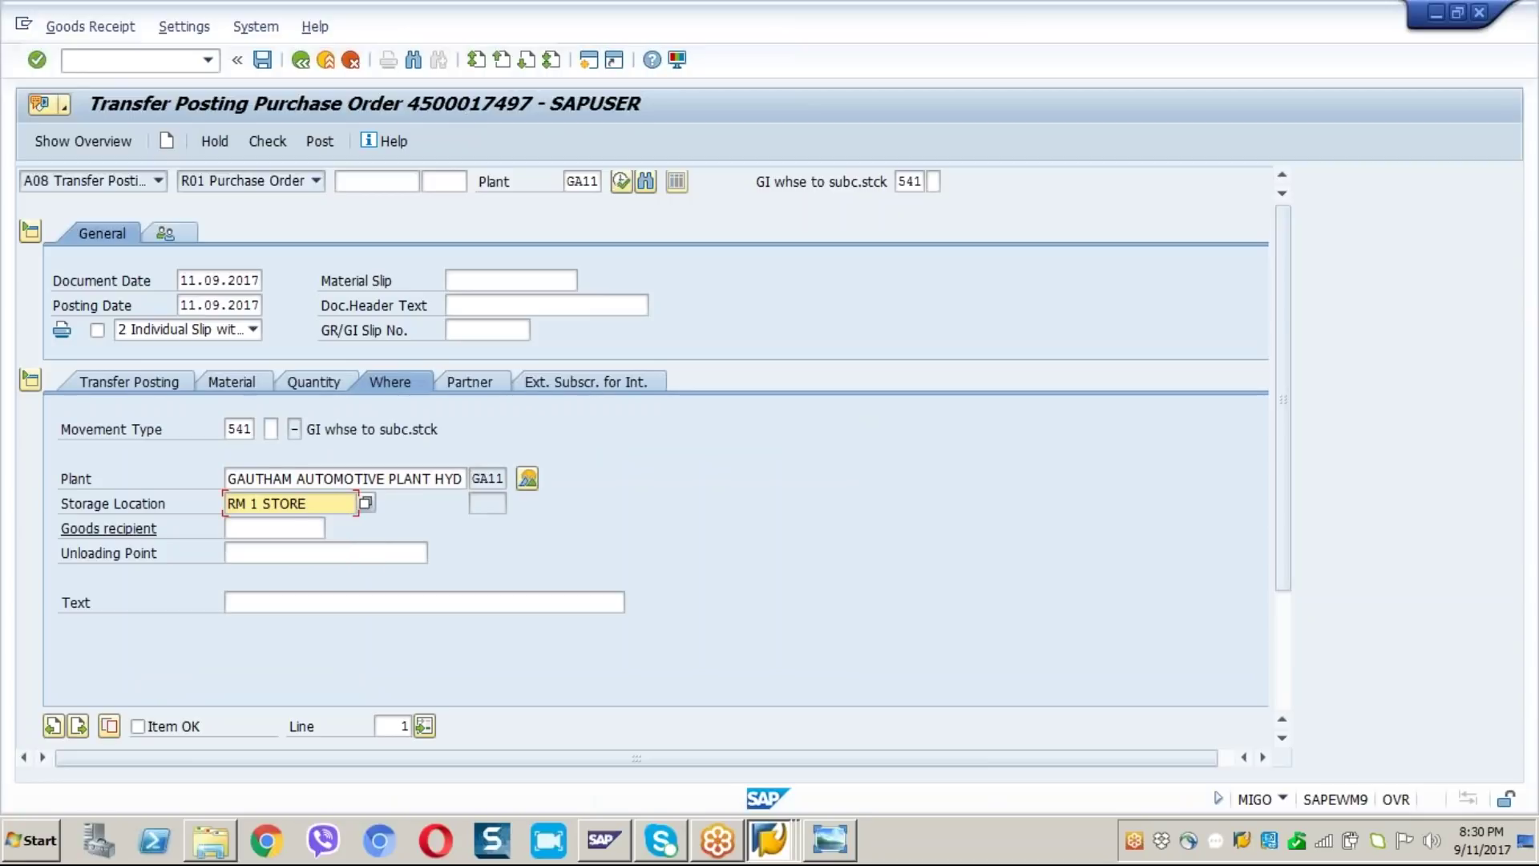
Step: Review the vendor assigned to Component 1 RM and its source and destination transfer details
click(472, 382)
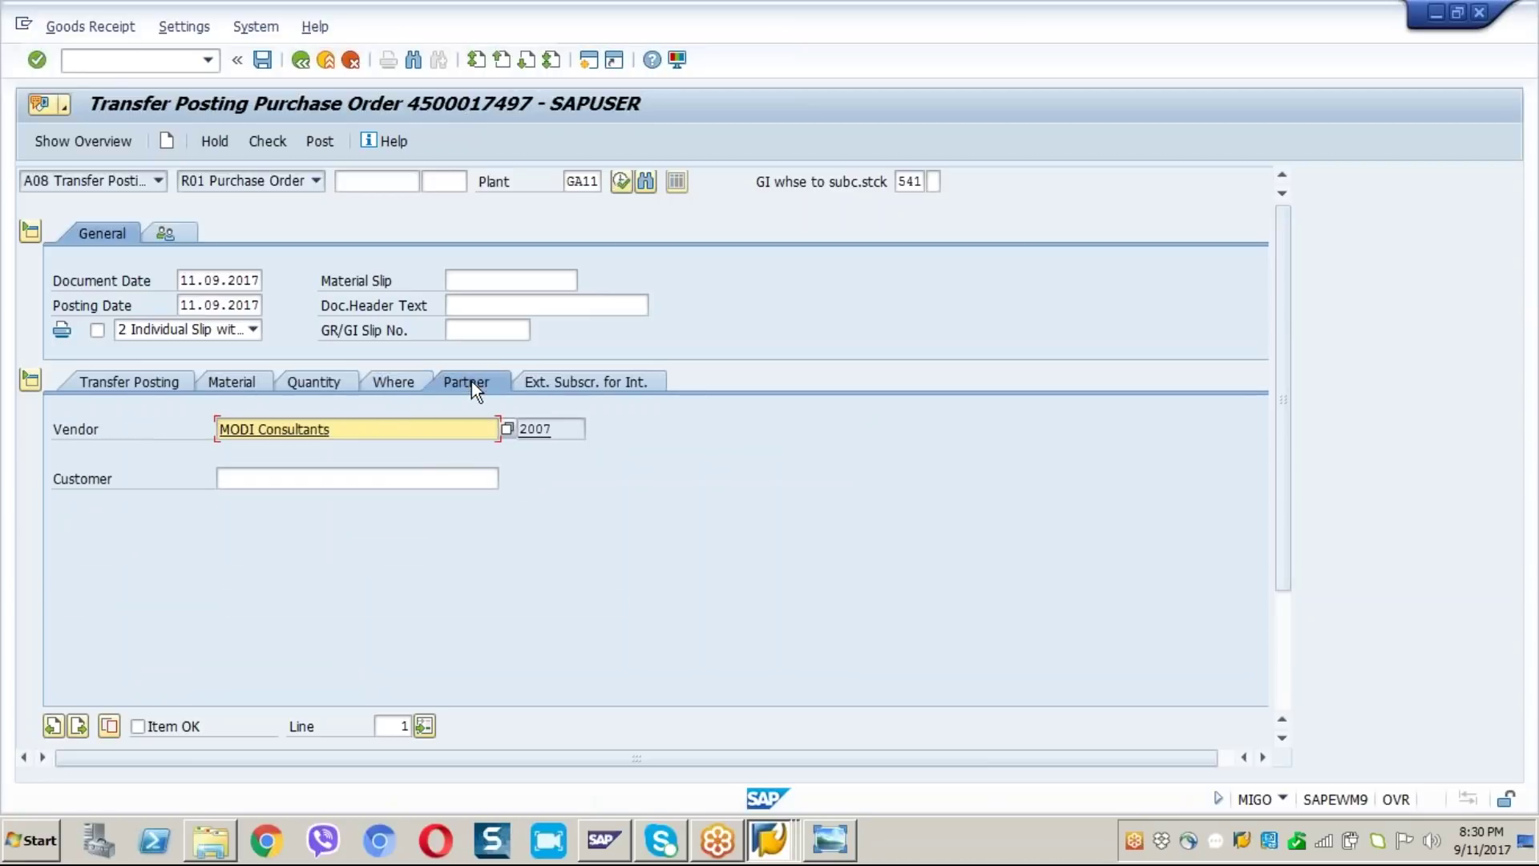
click(564, 428)
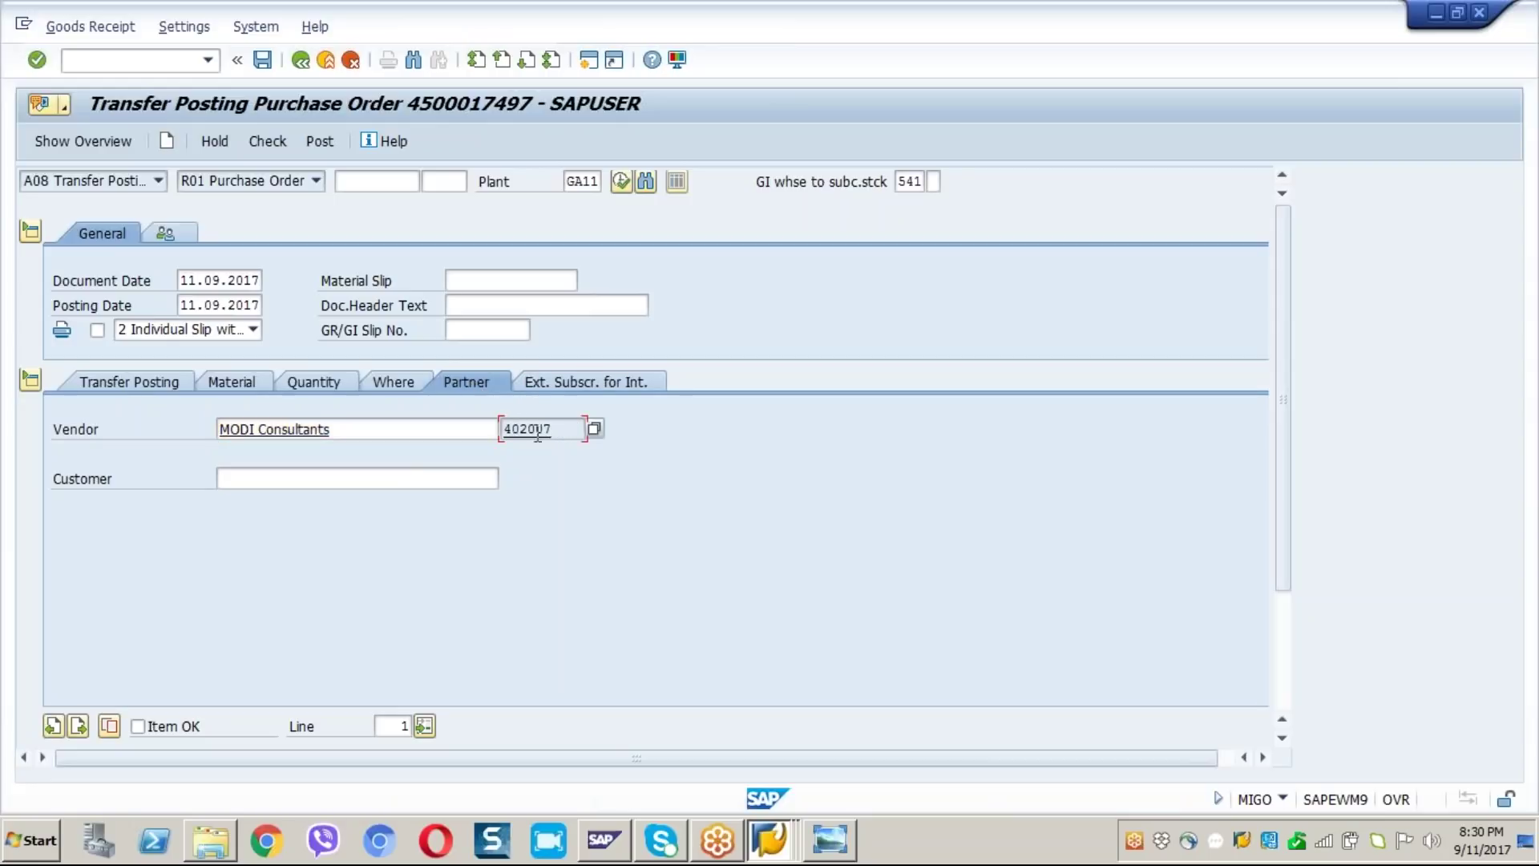
click(122, 385)
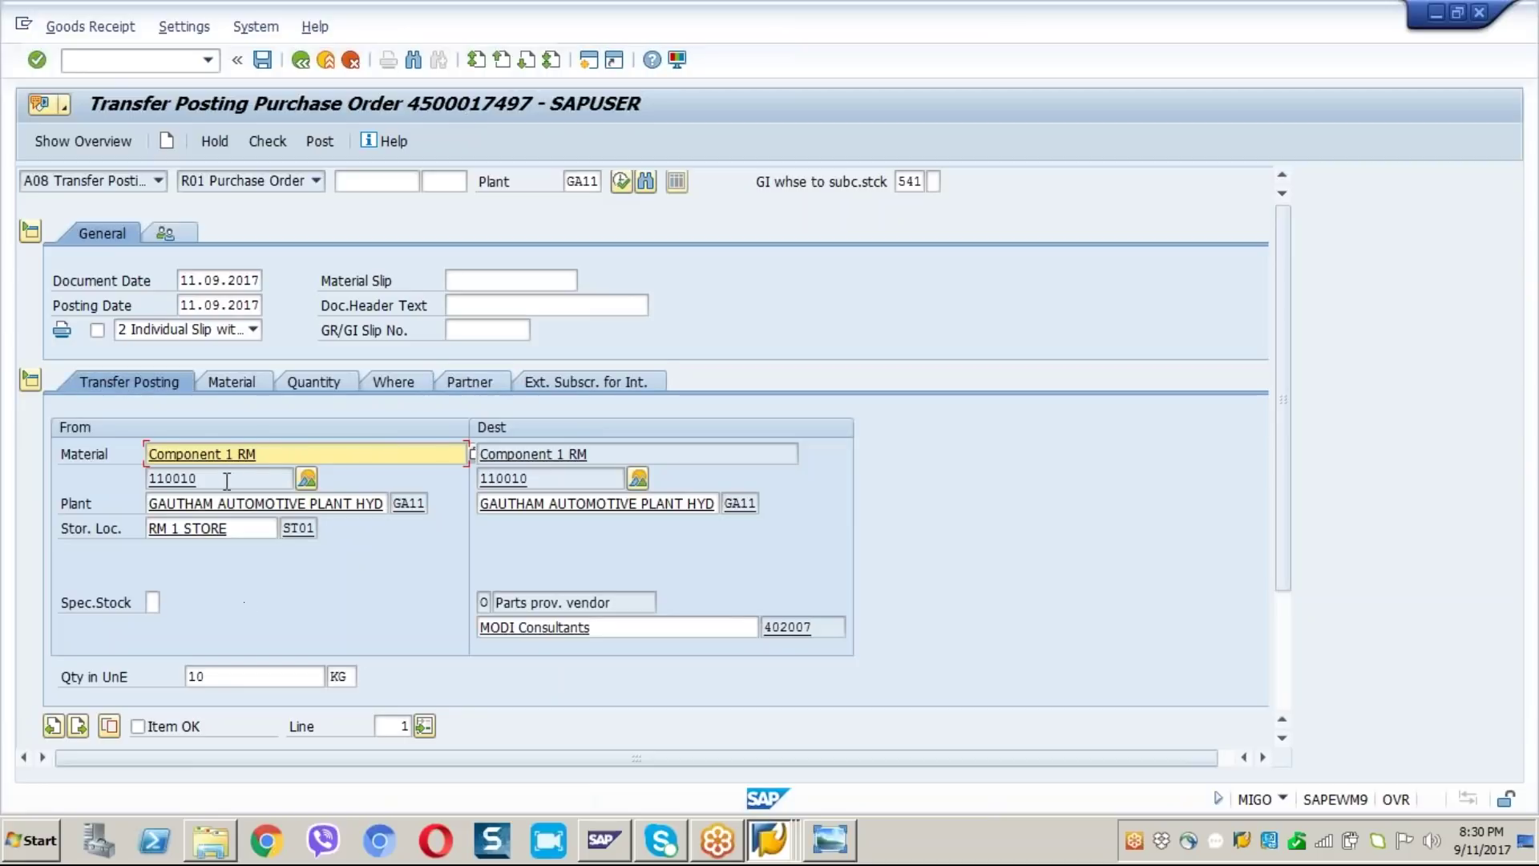
key(Tab)
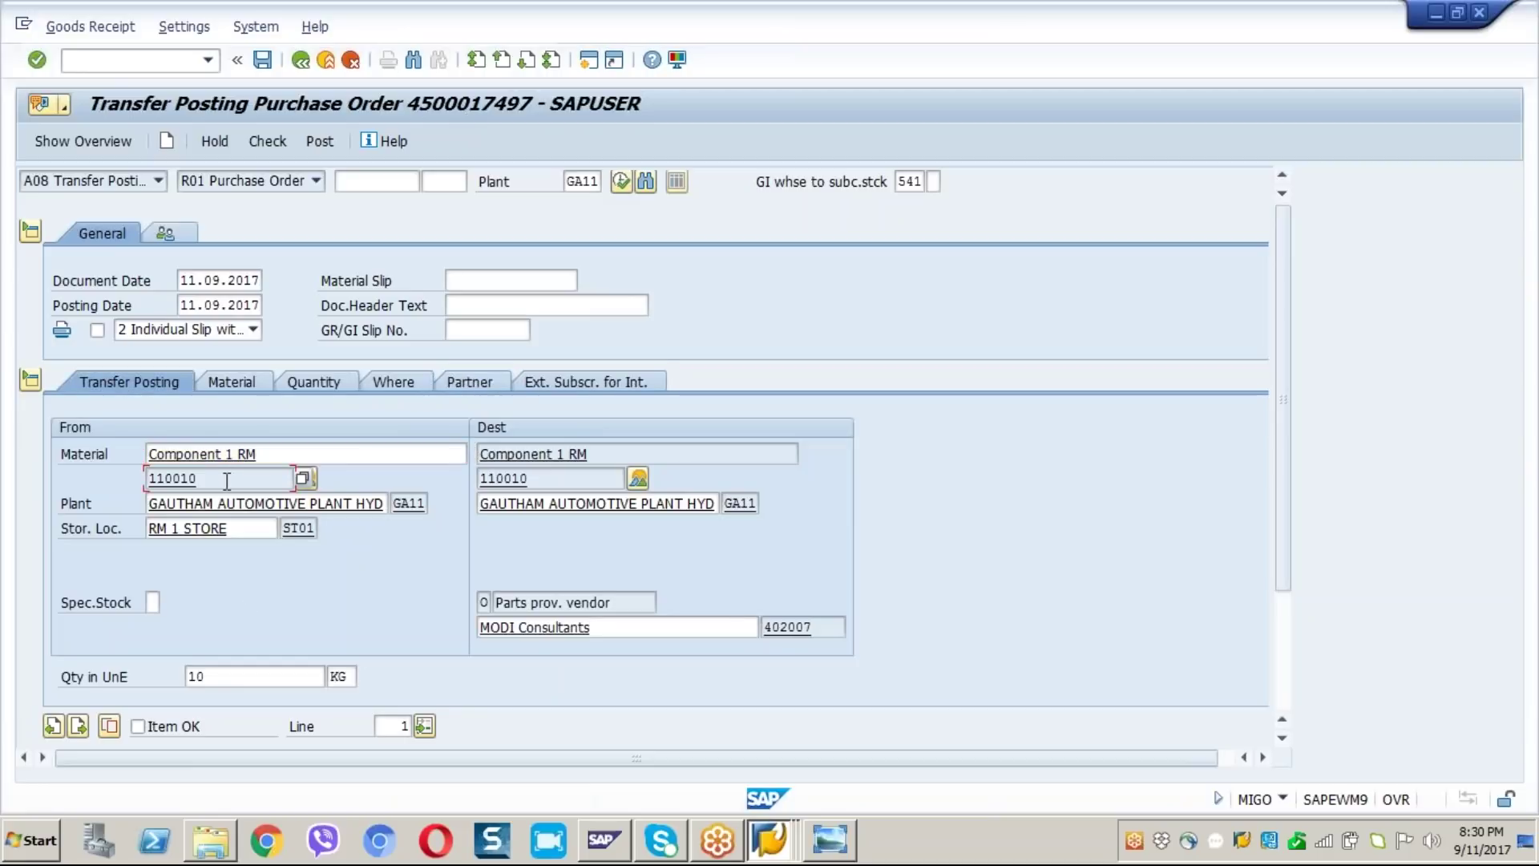
Step: Go to the second line, Component 2 RM, review its quantity and set its storage location to ST01
click(80, 725)
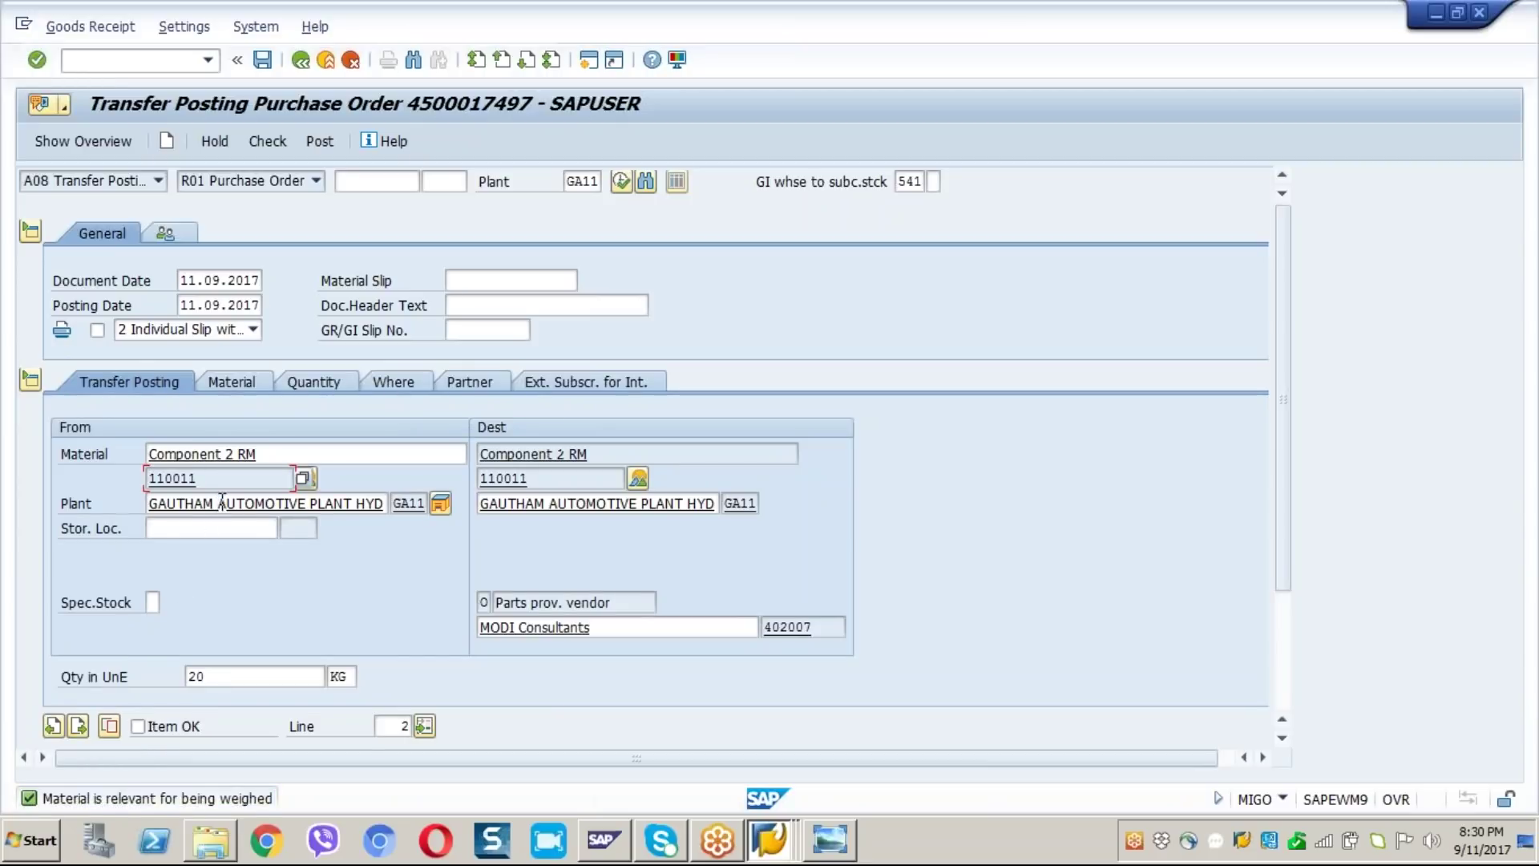
click(307, 383)
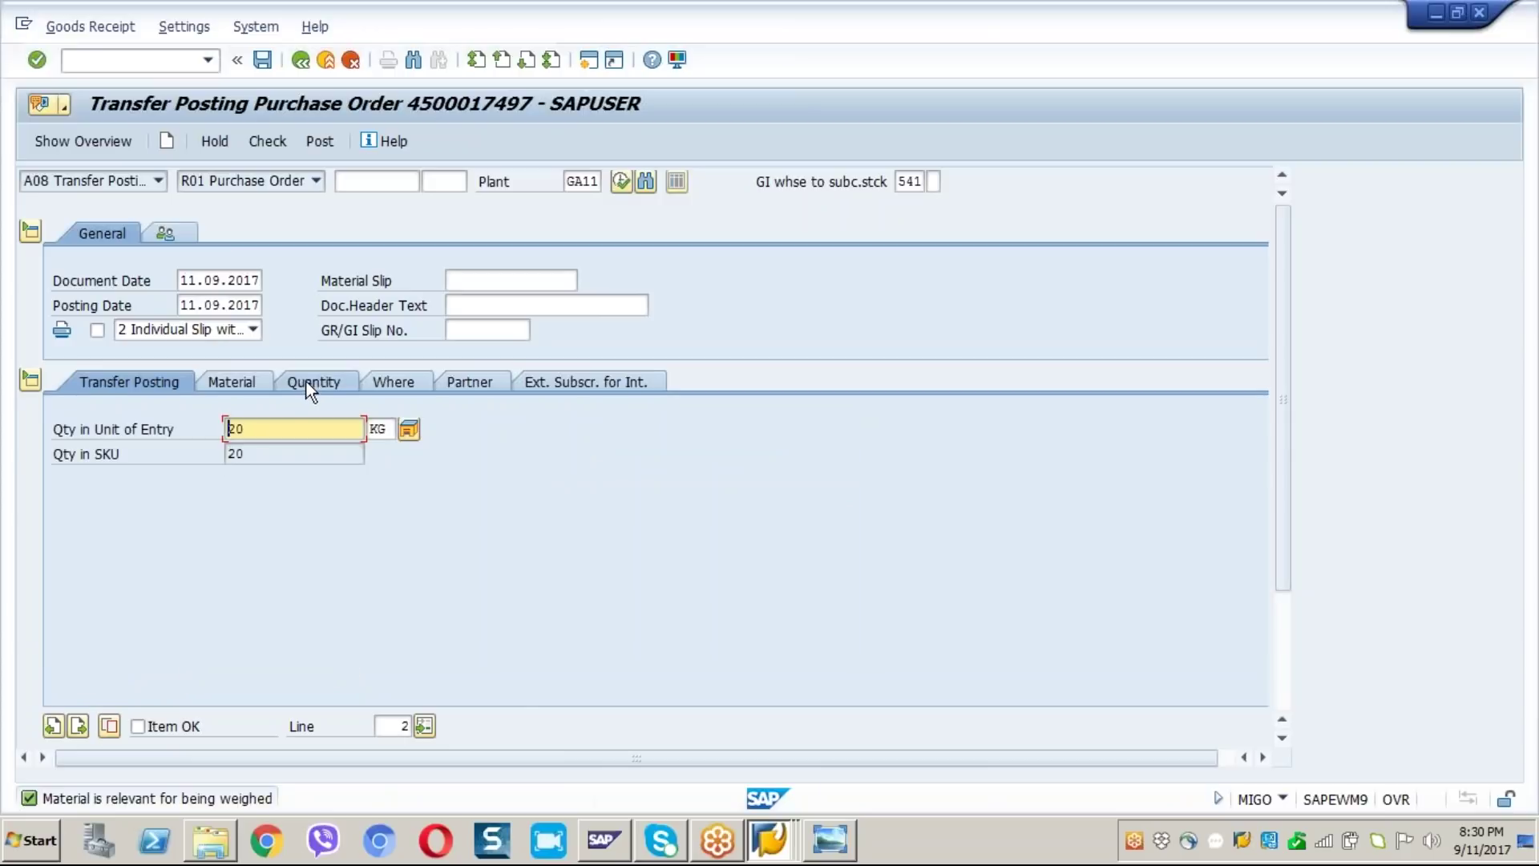
click(393, 383)
click(296, 504)
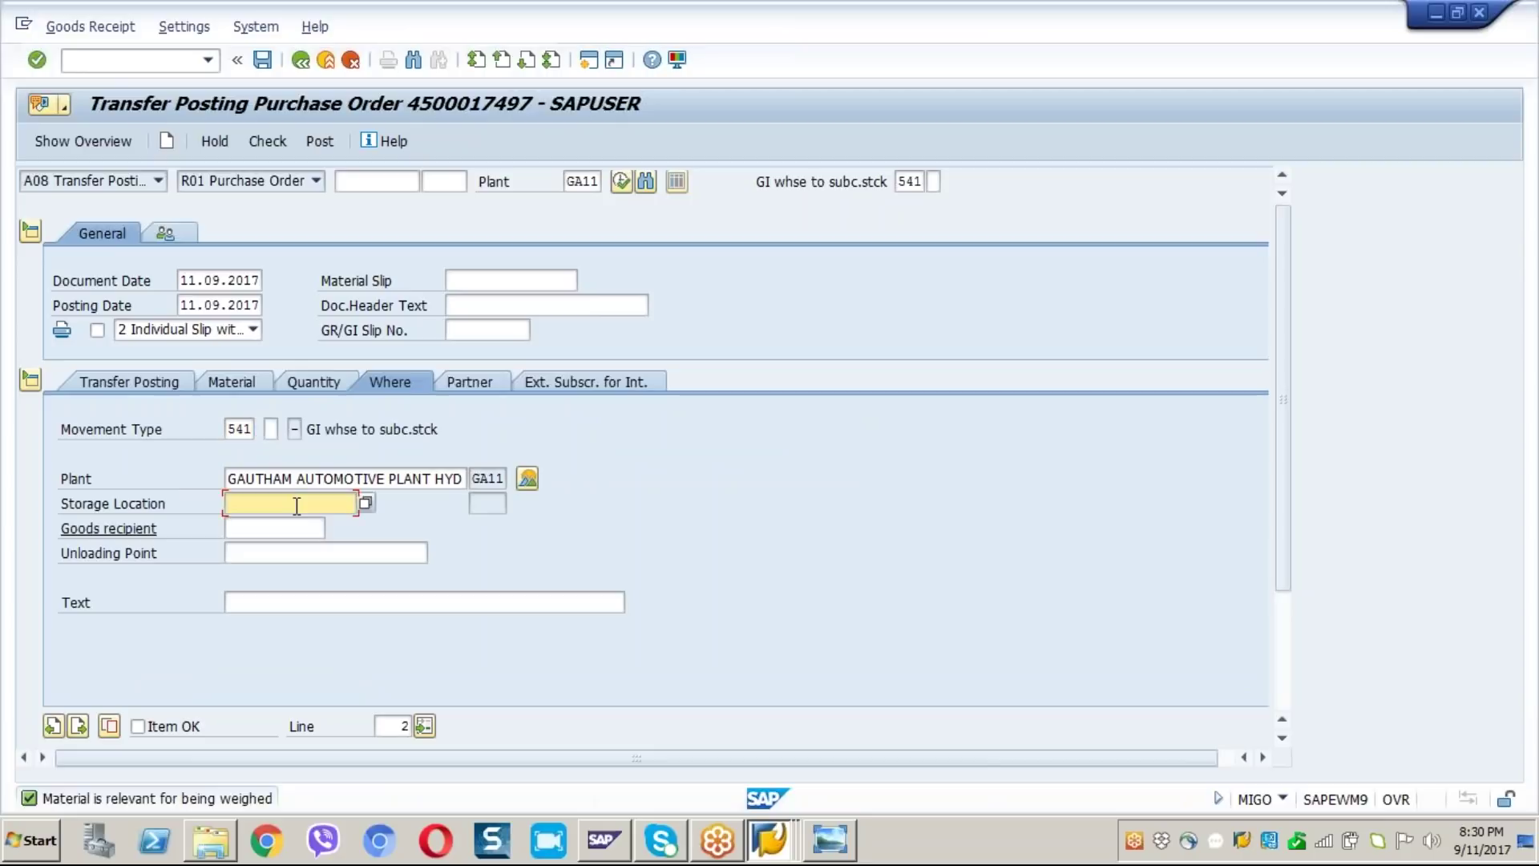
text(st01)
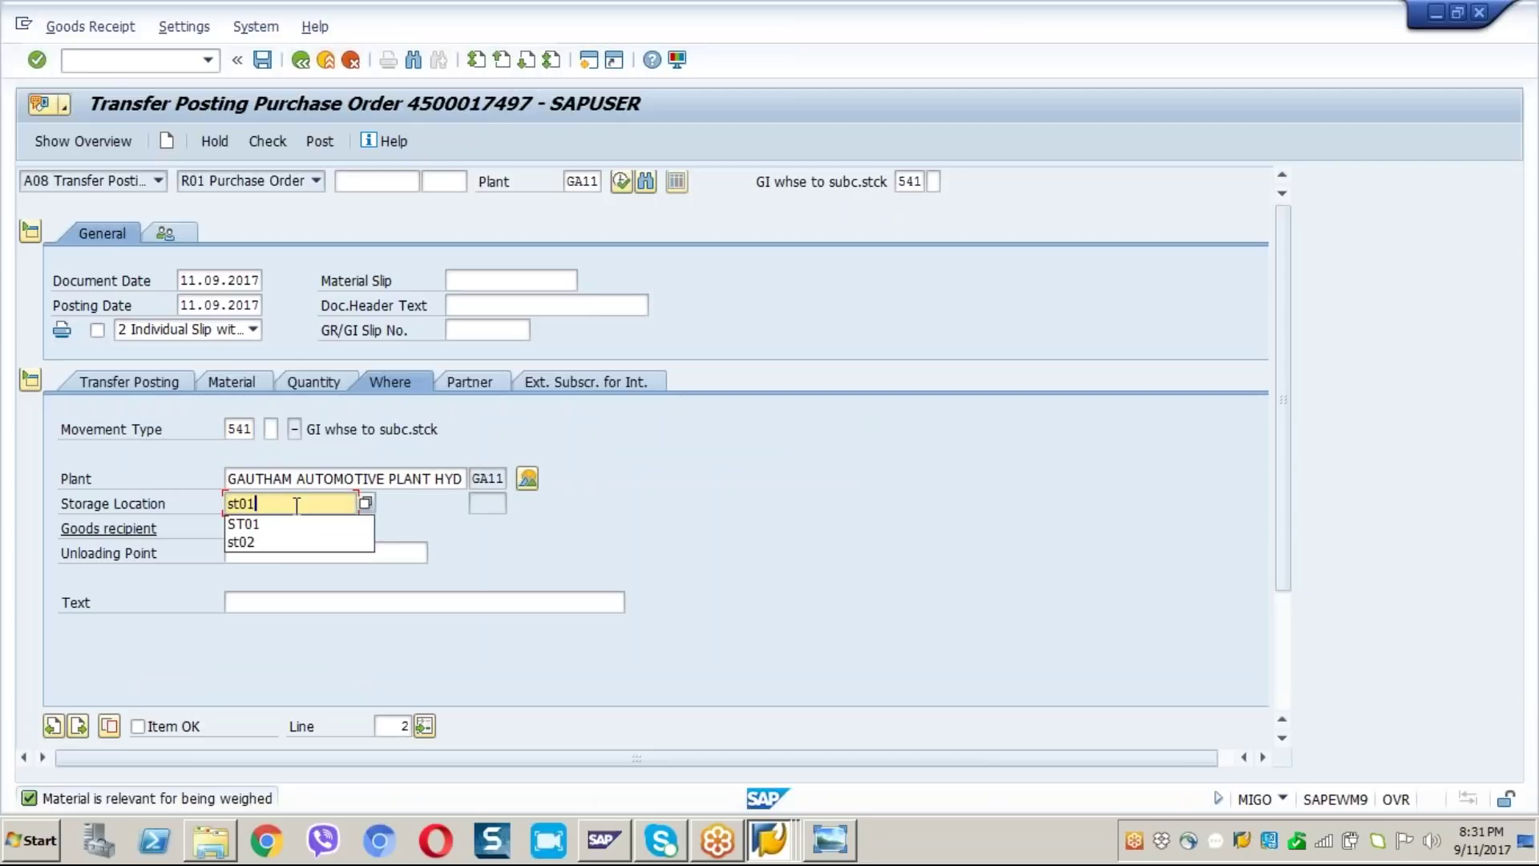
key(Return)
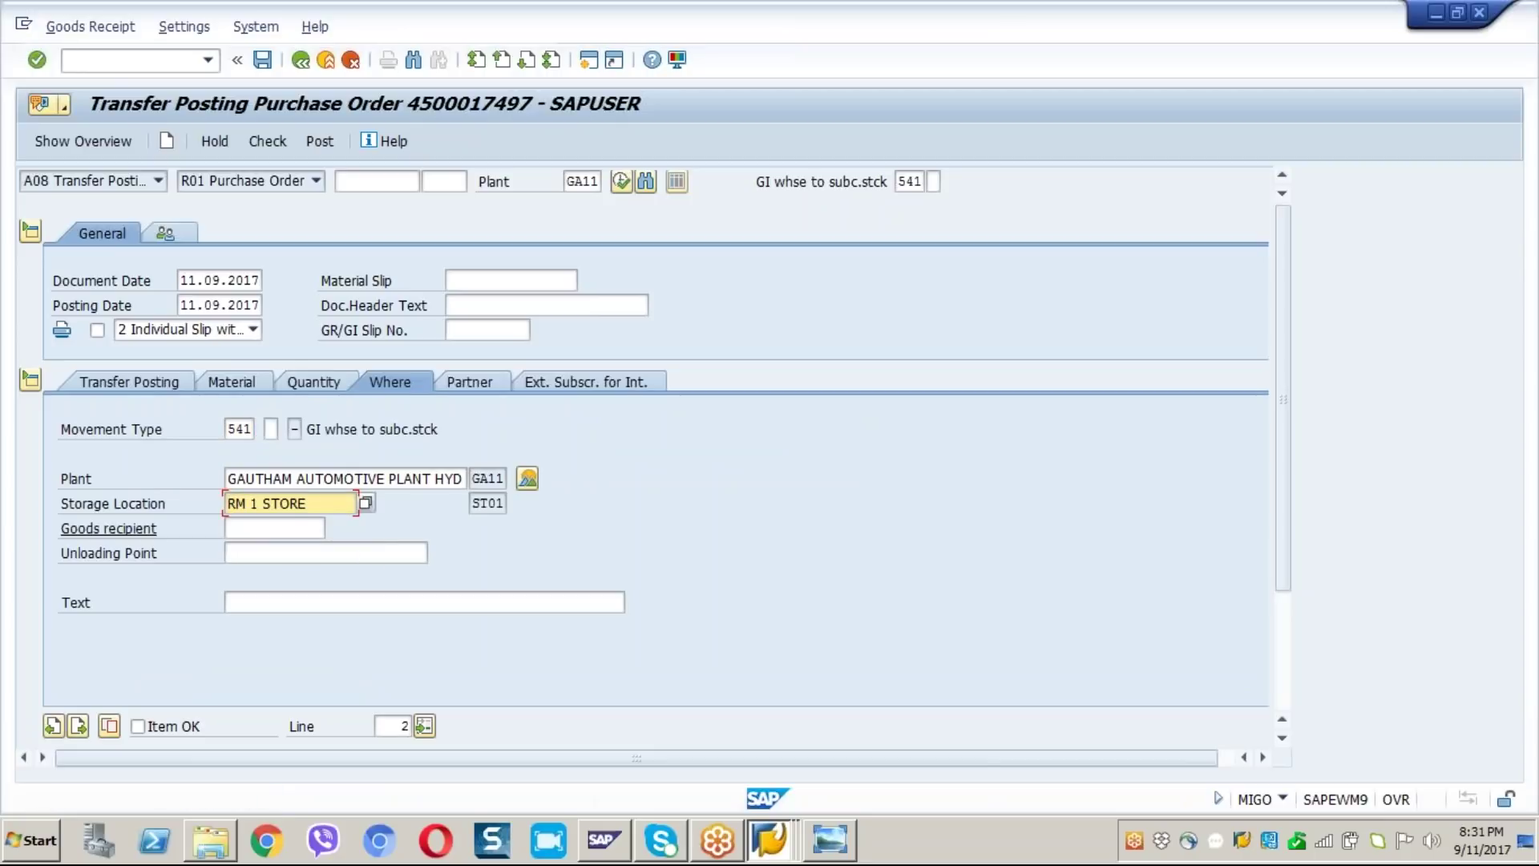
Step: Mark both component lines as Item OK, check the transfer posting and post it
click(140, 725)
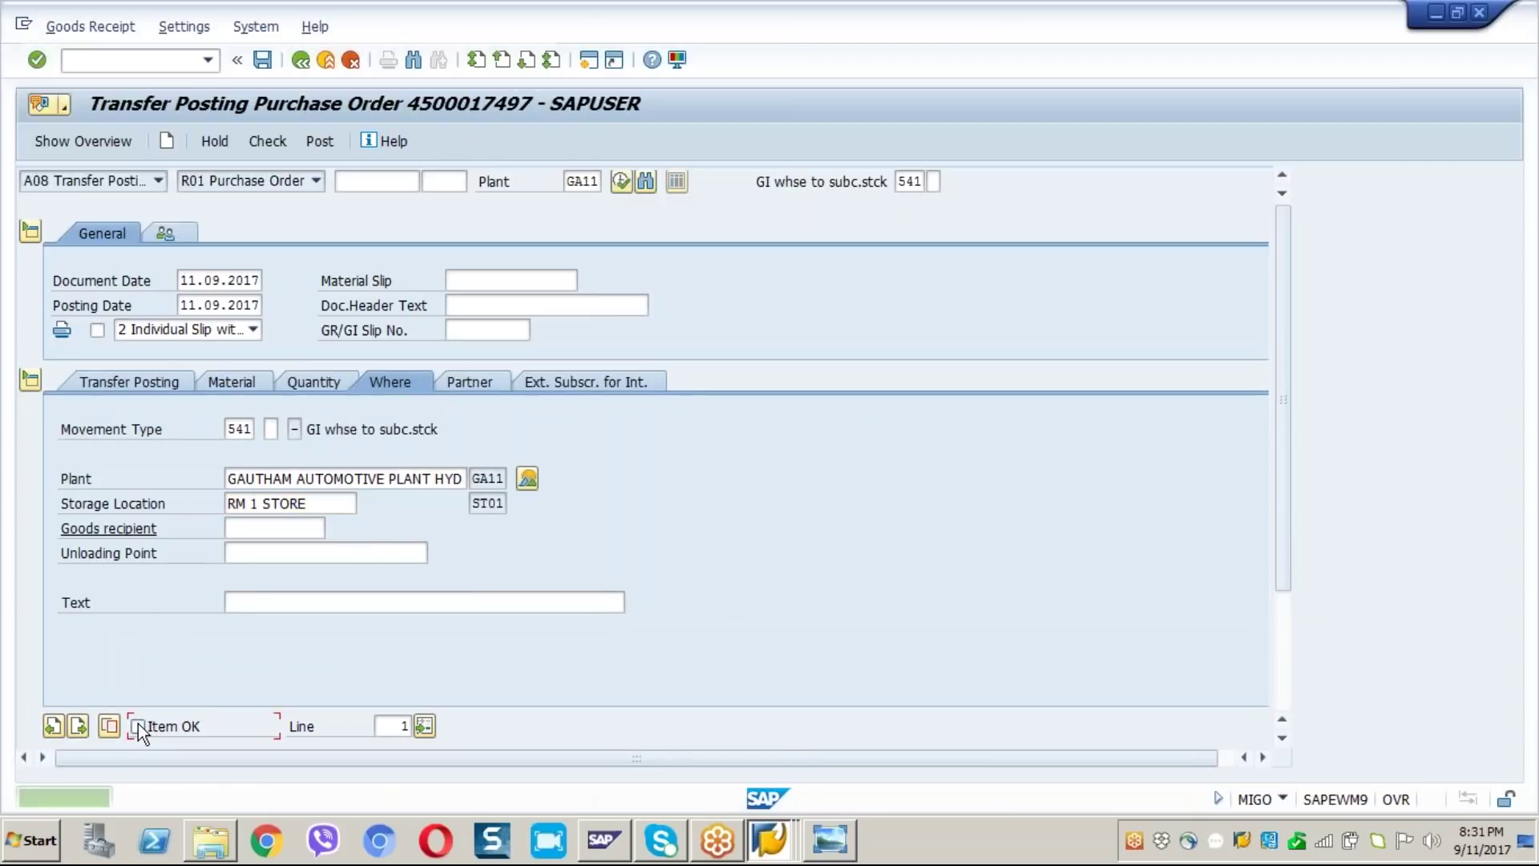
click(137, 725)
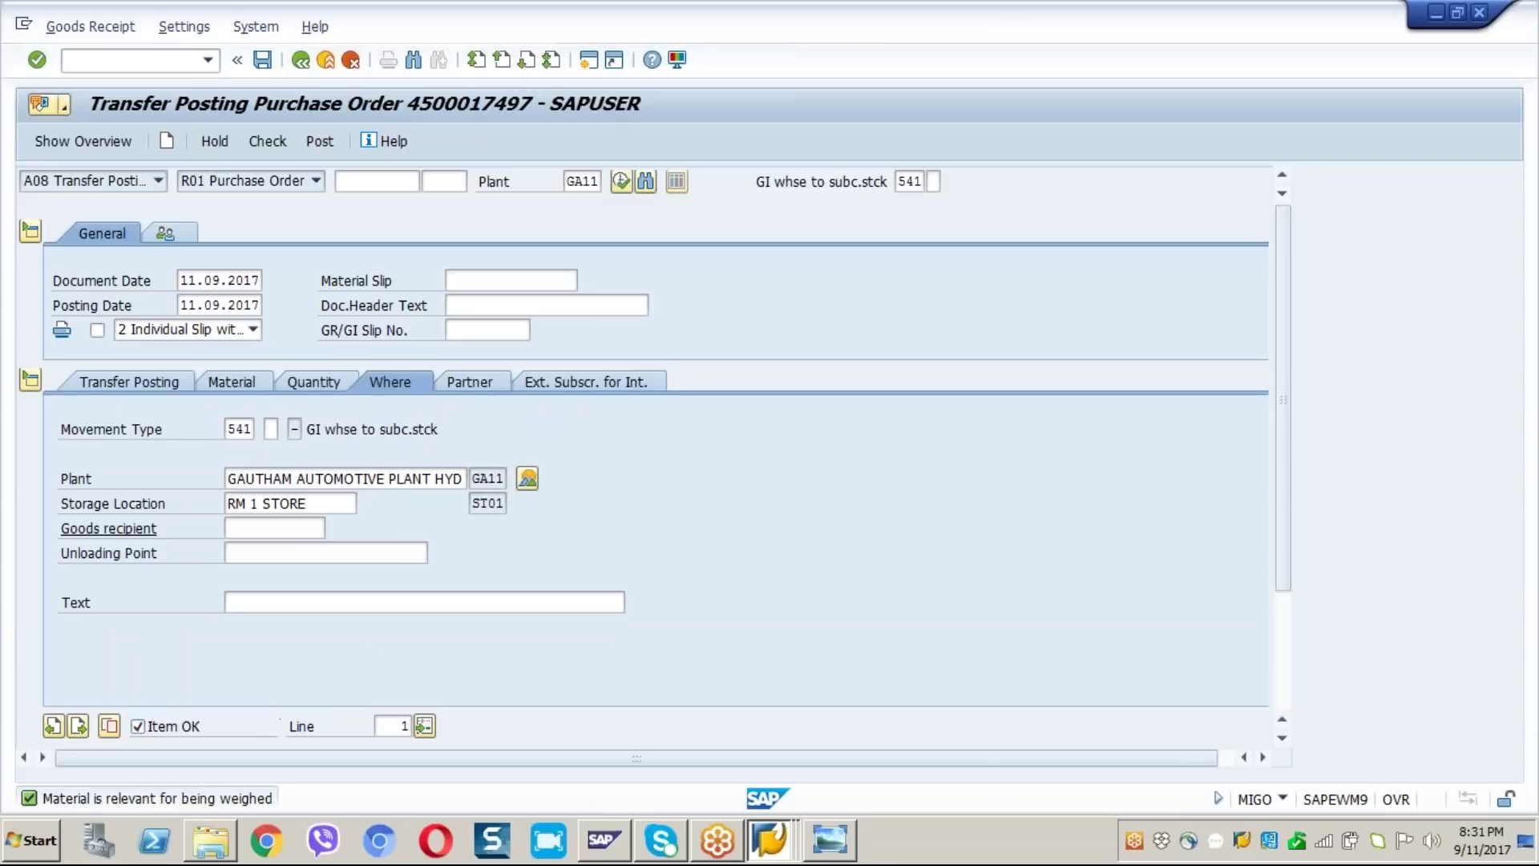
click(265, 141)
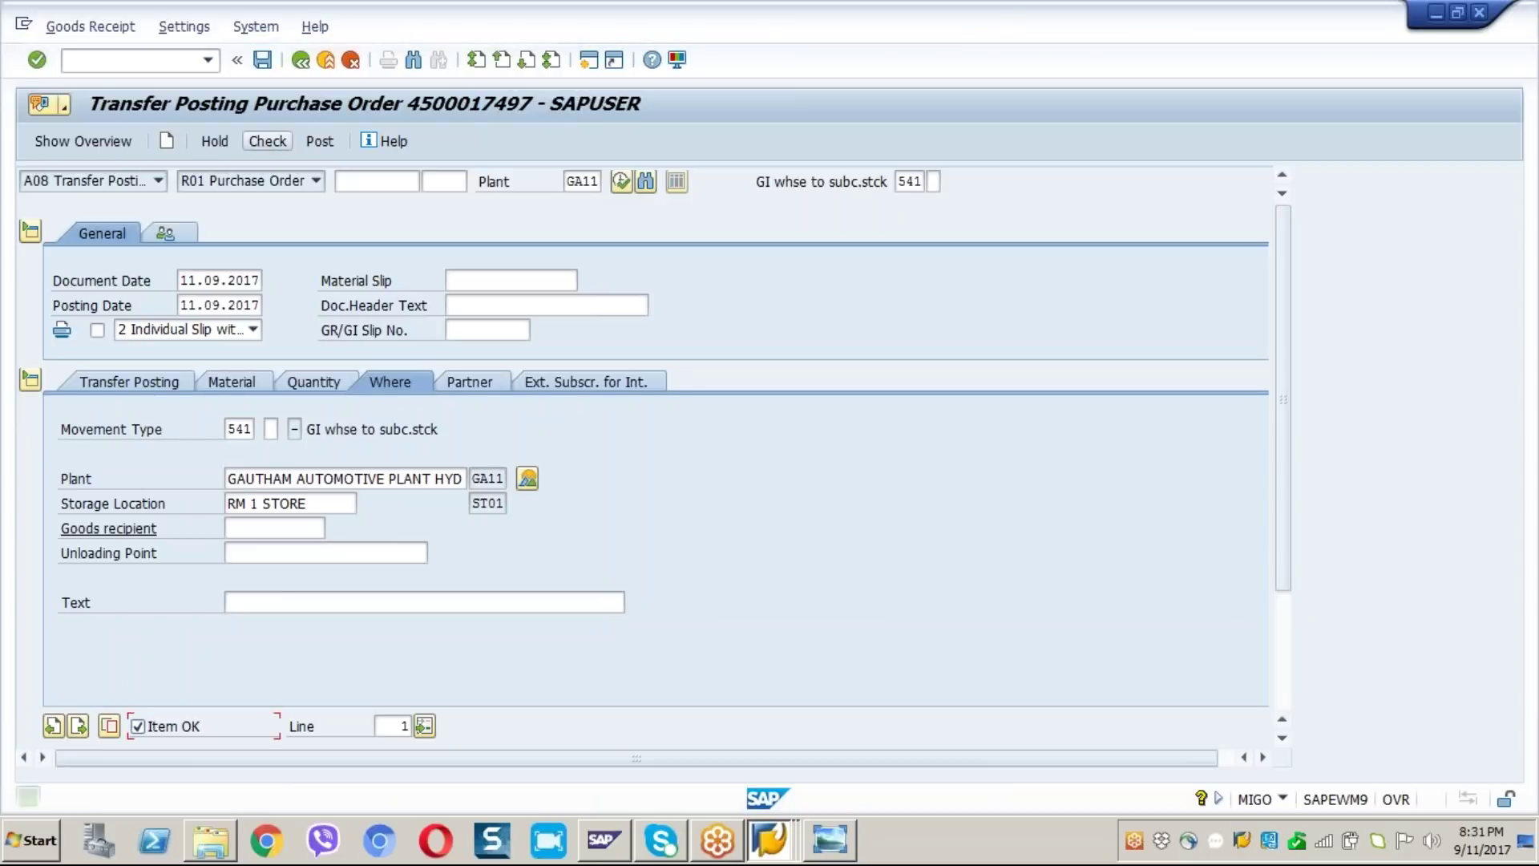
click(323, 144)
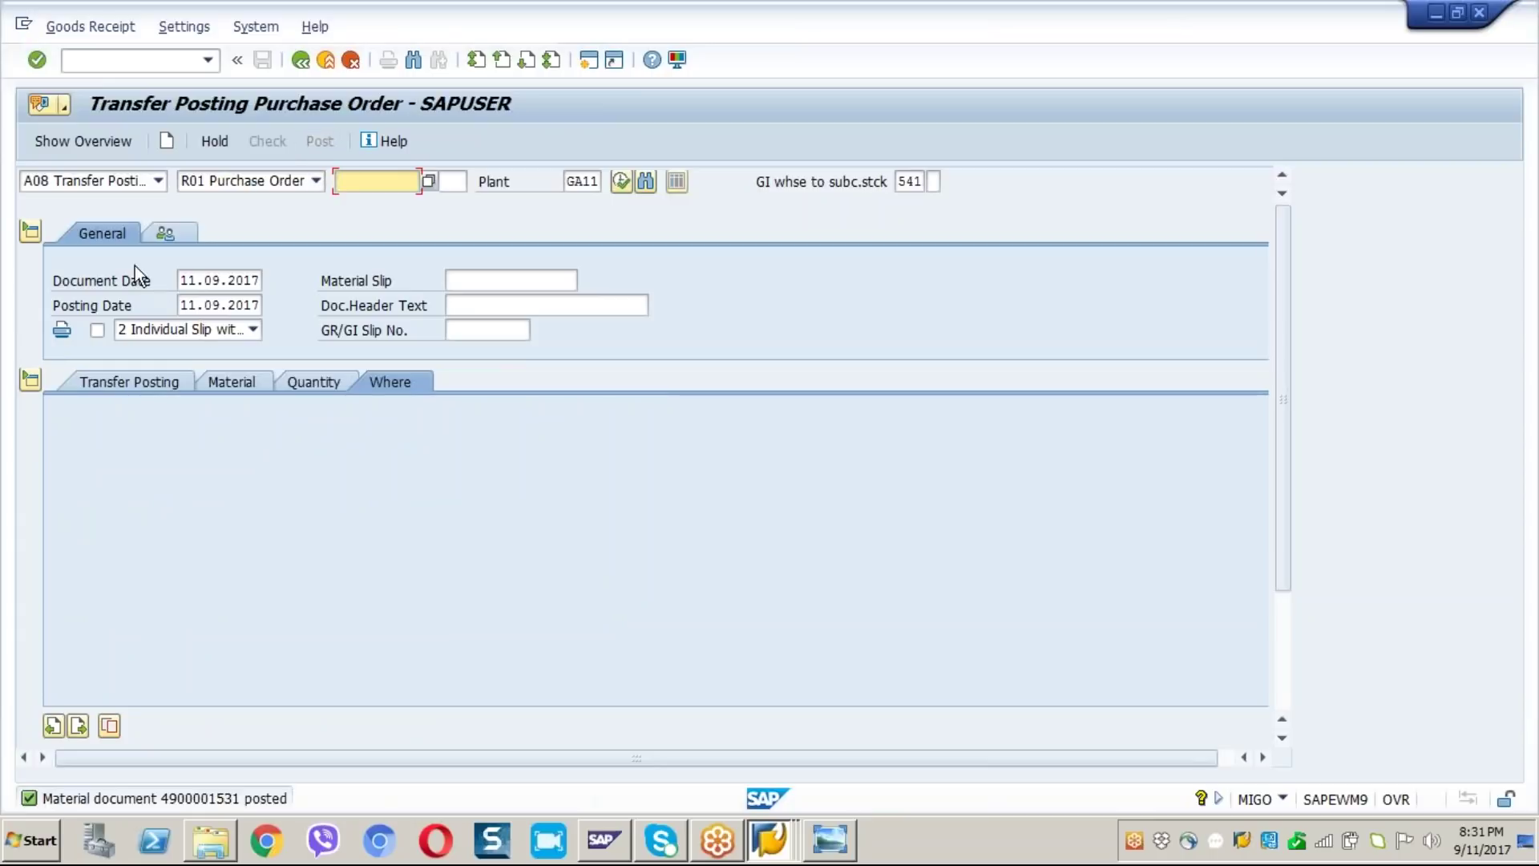
Step: Display the posted material document with A04 Display and look up its FI documents in the document information
click(158, 181)
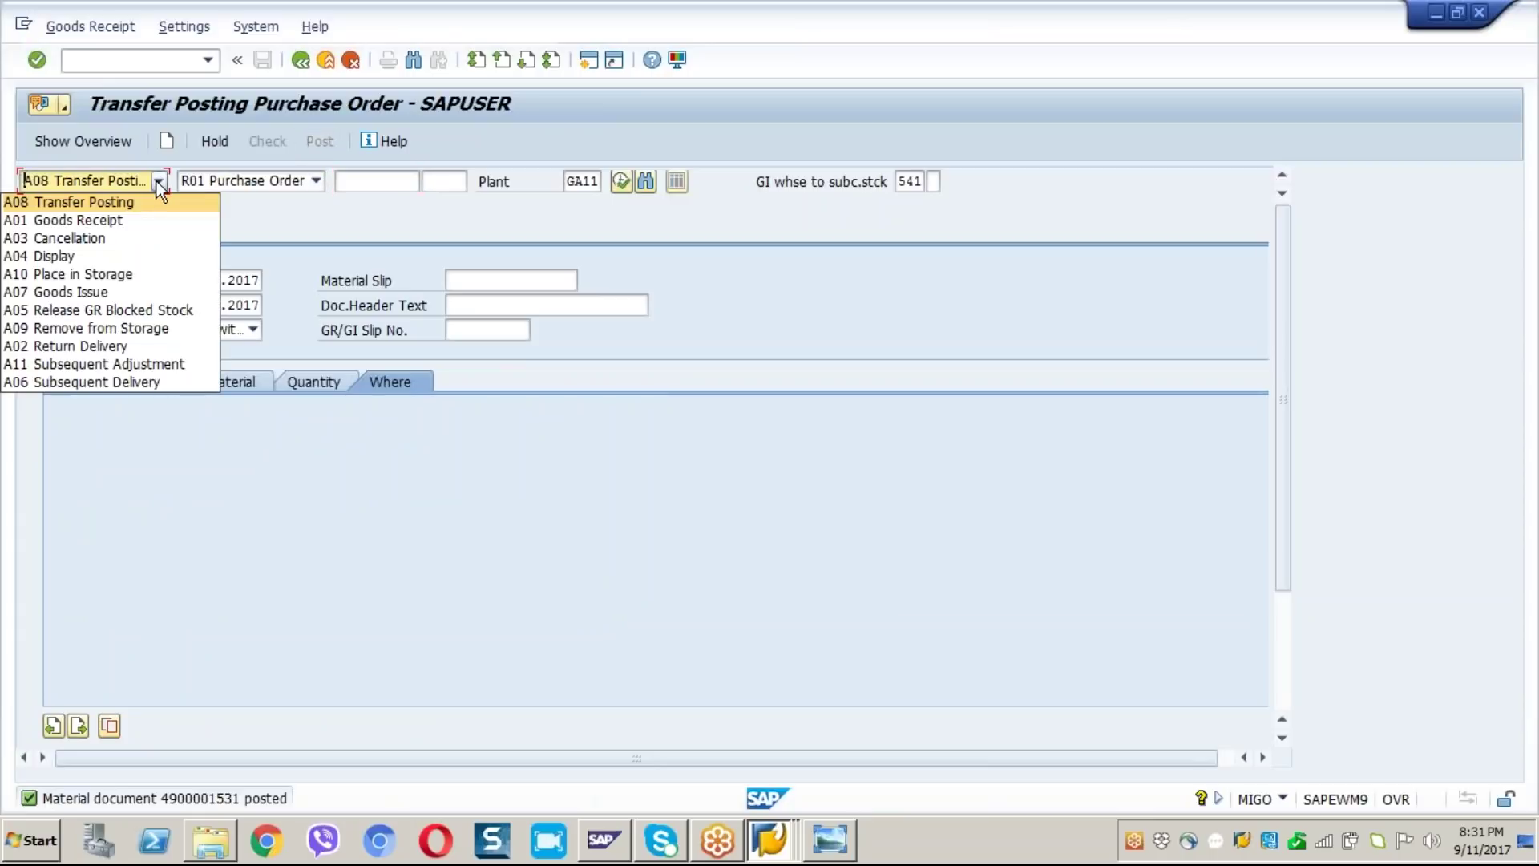
click(107, 260)
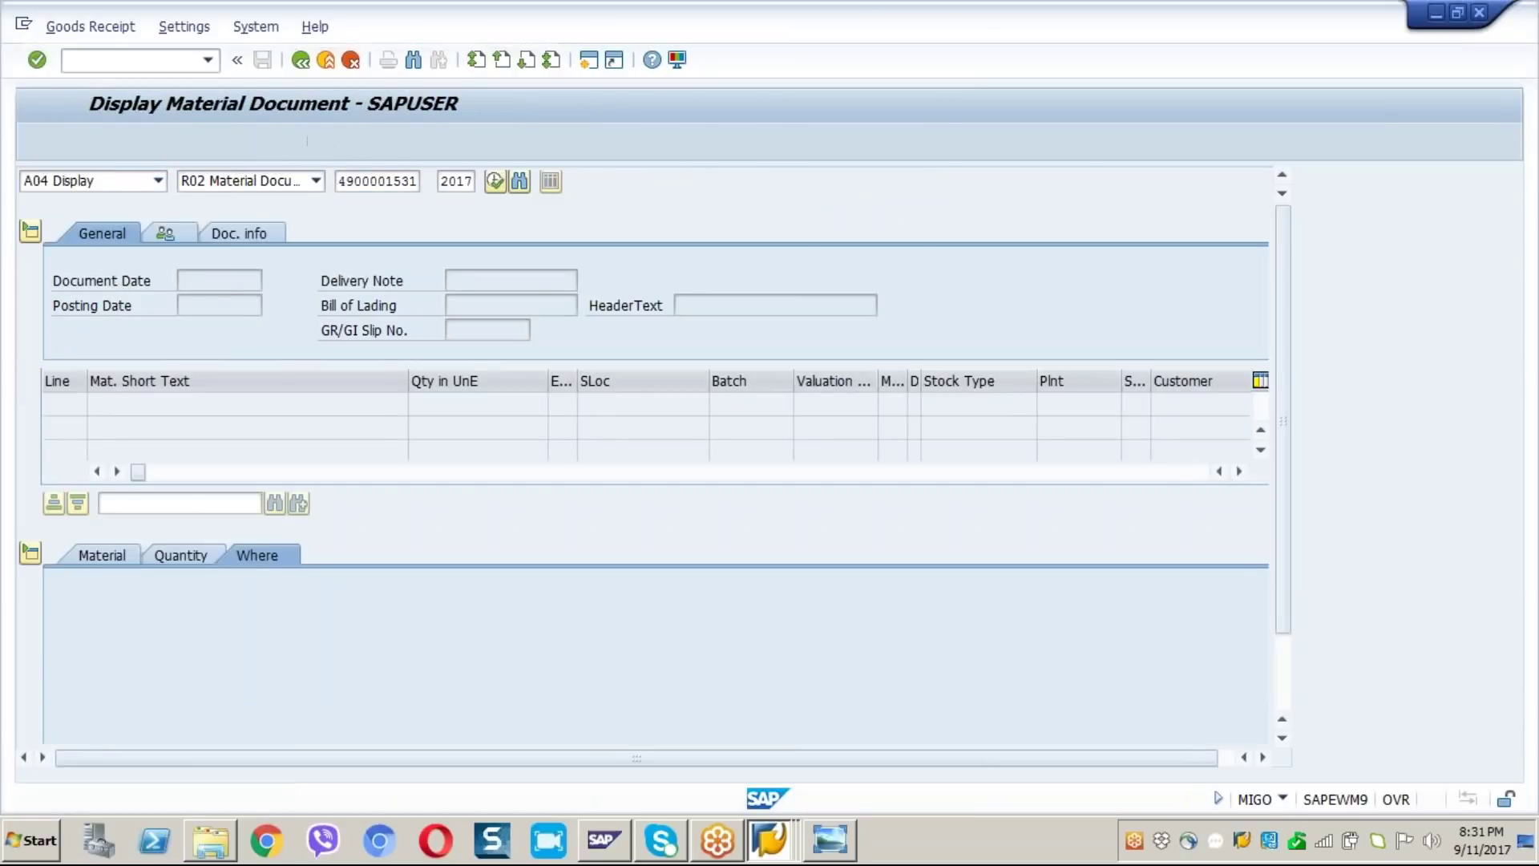
key(Return)
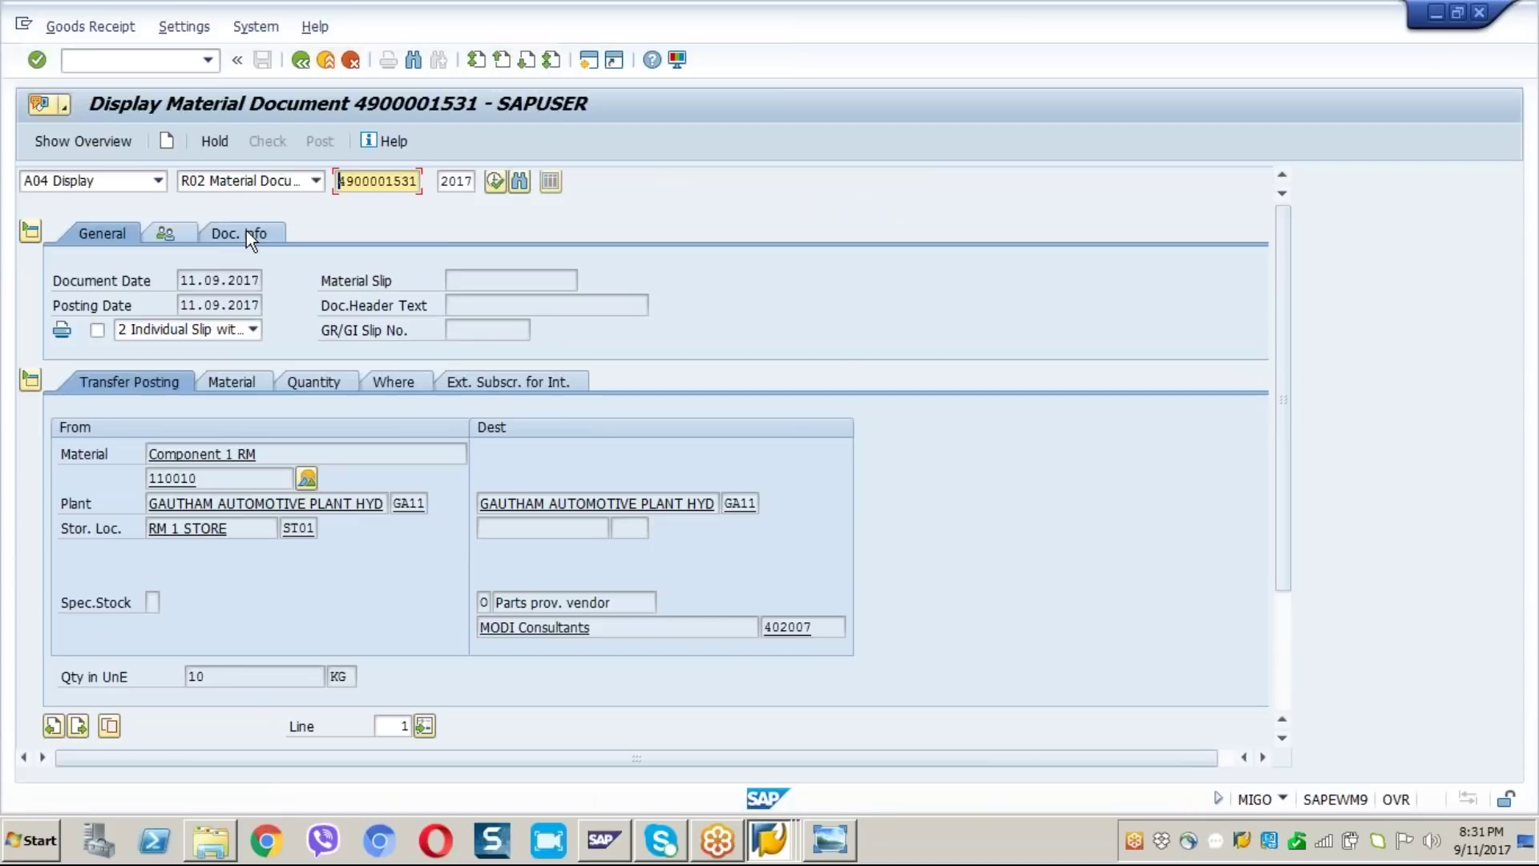
click(248, 232)
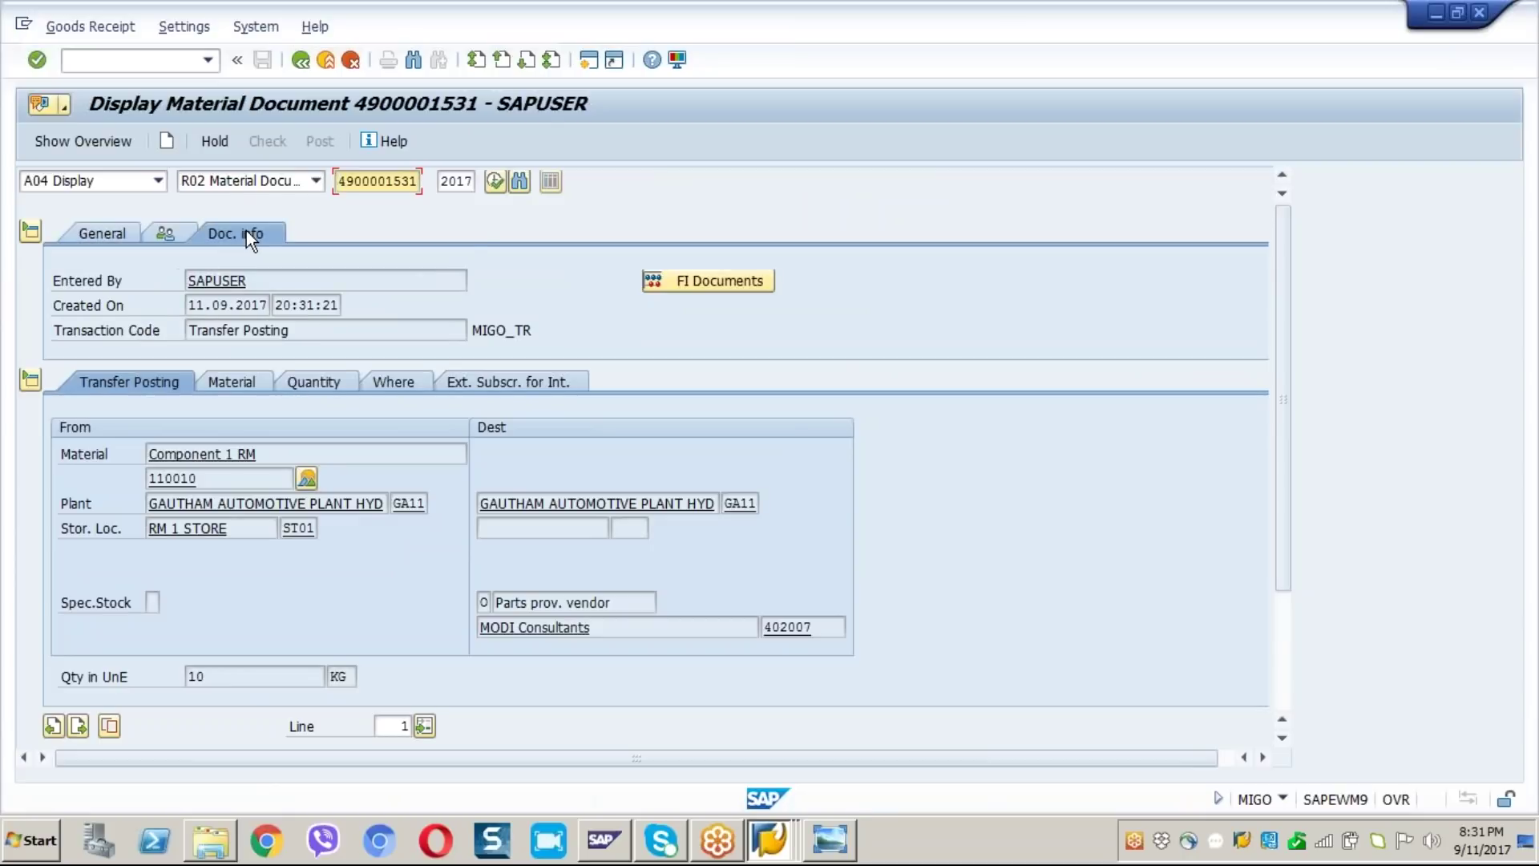
click(725, 273)
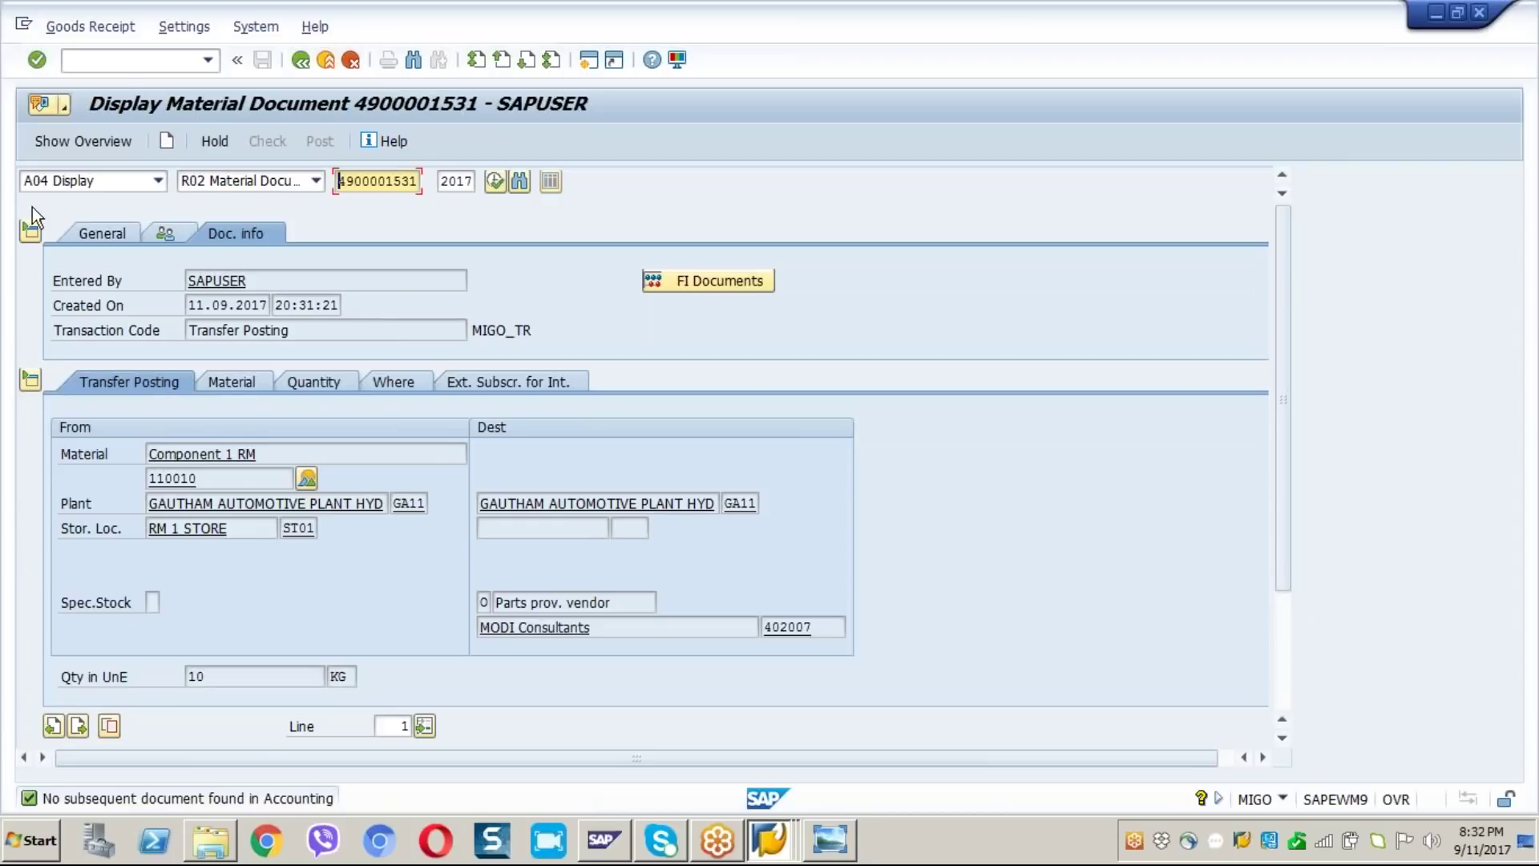
Step: Open transaction MMBE and run the stock overview for material 110010 in plant GA11
click(100, 55)
text(/nmmbe)
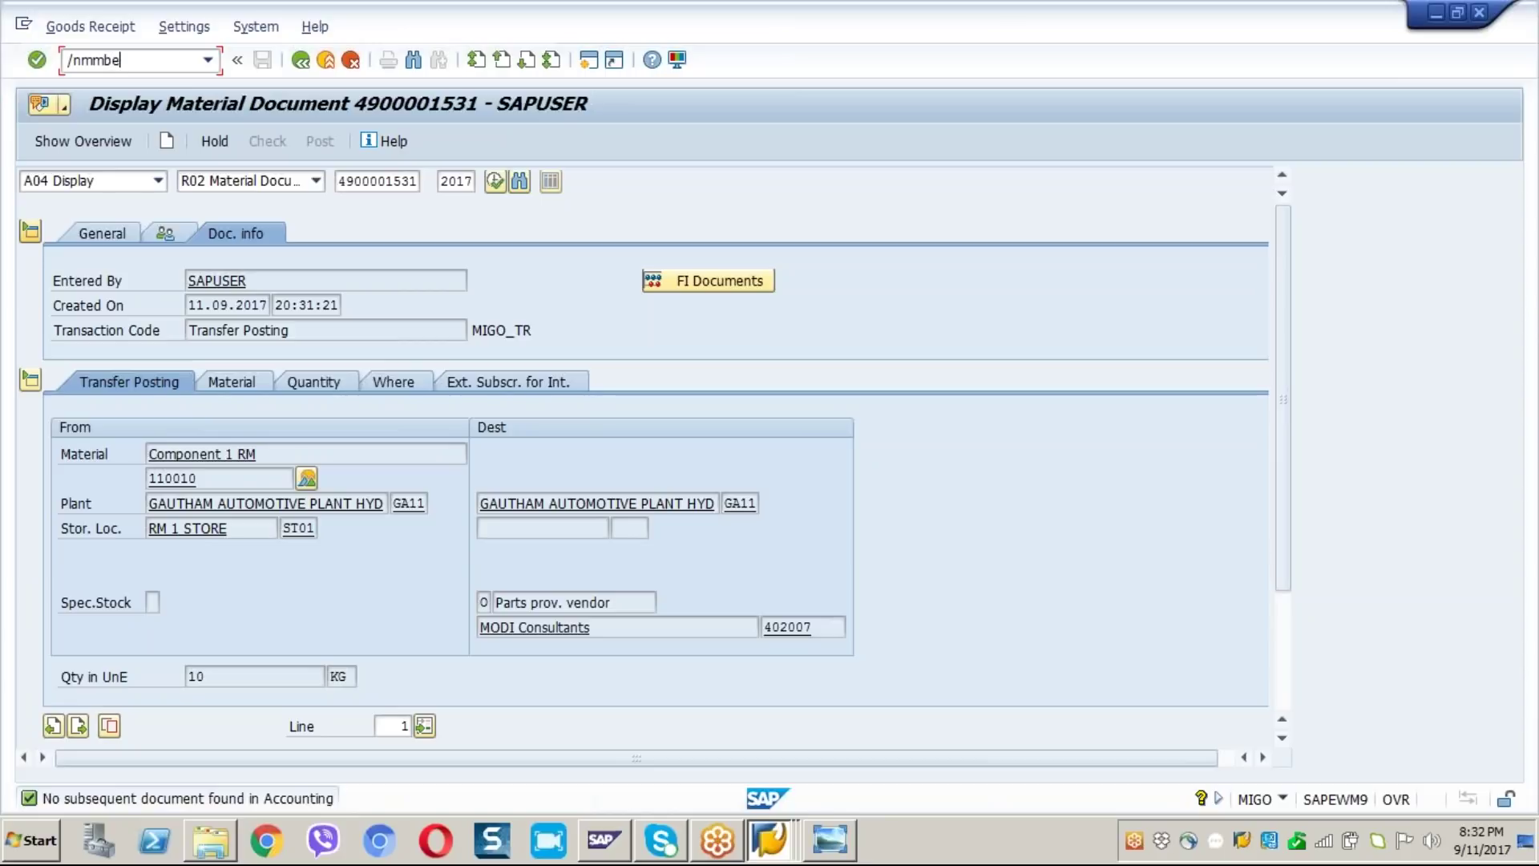
key(Return)
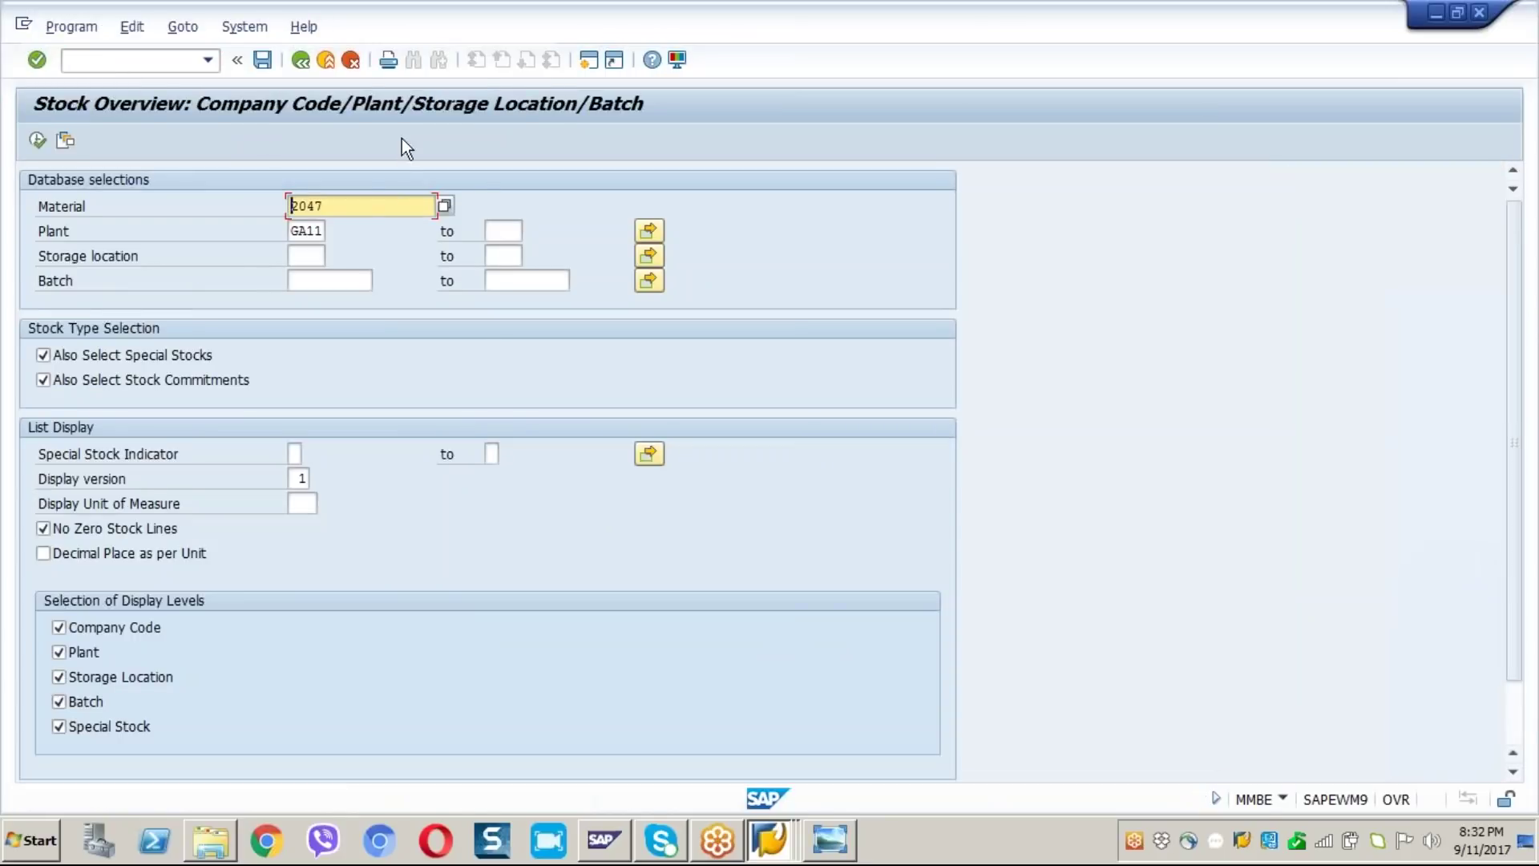
click(358, 206)
key(BackSpace)
key(BackSpace)
key(BackSpace)
key(BackSpace)
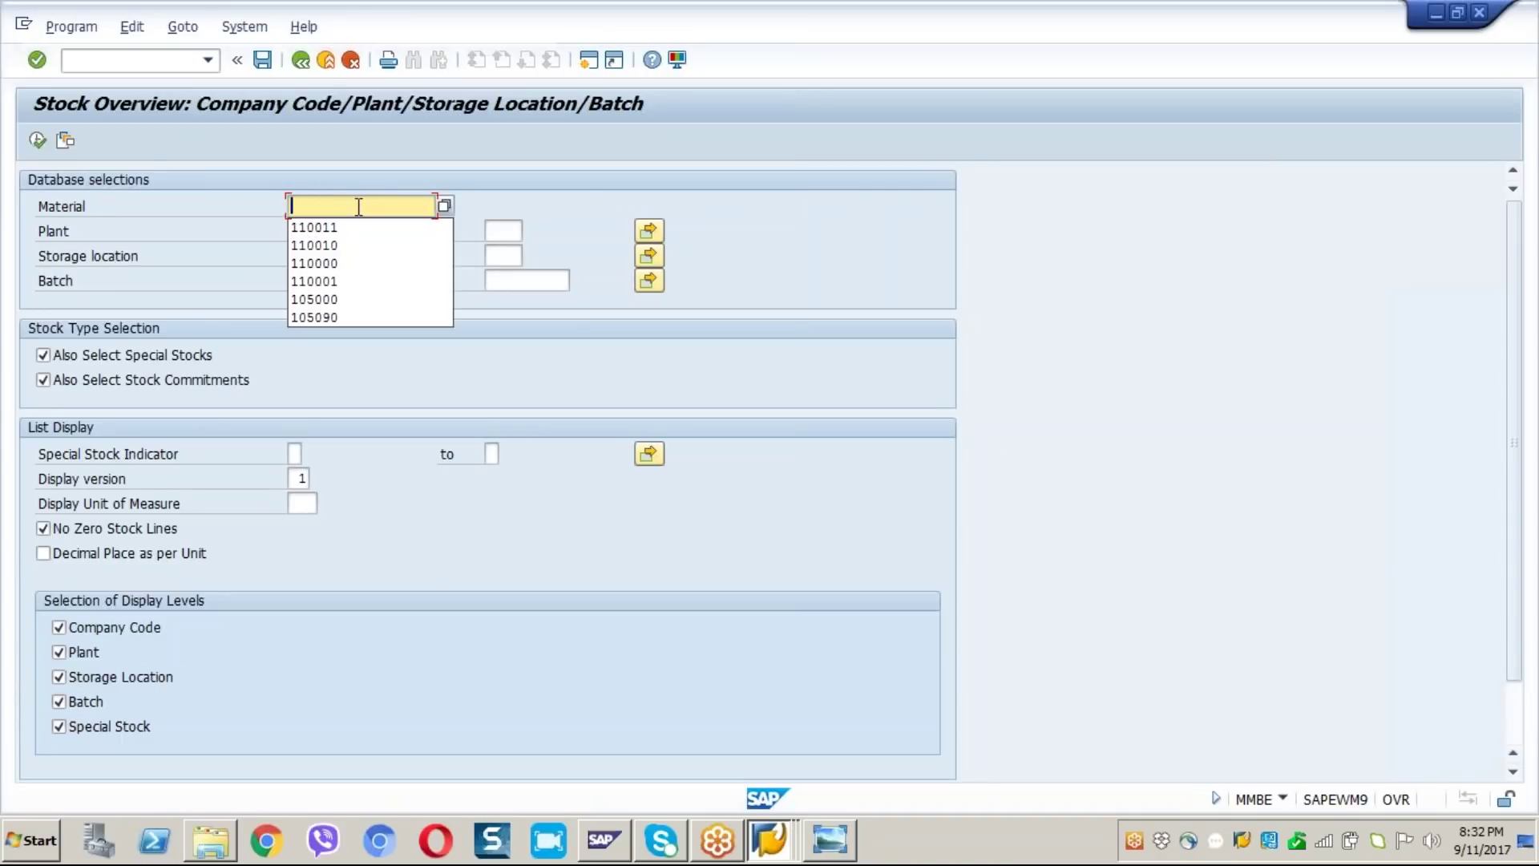
click(329, 242)
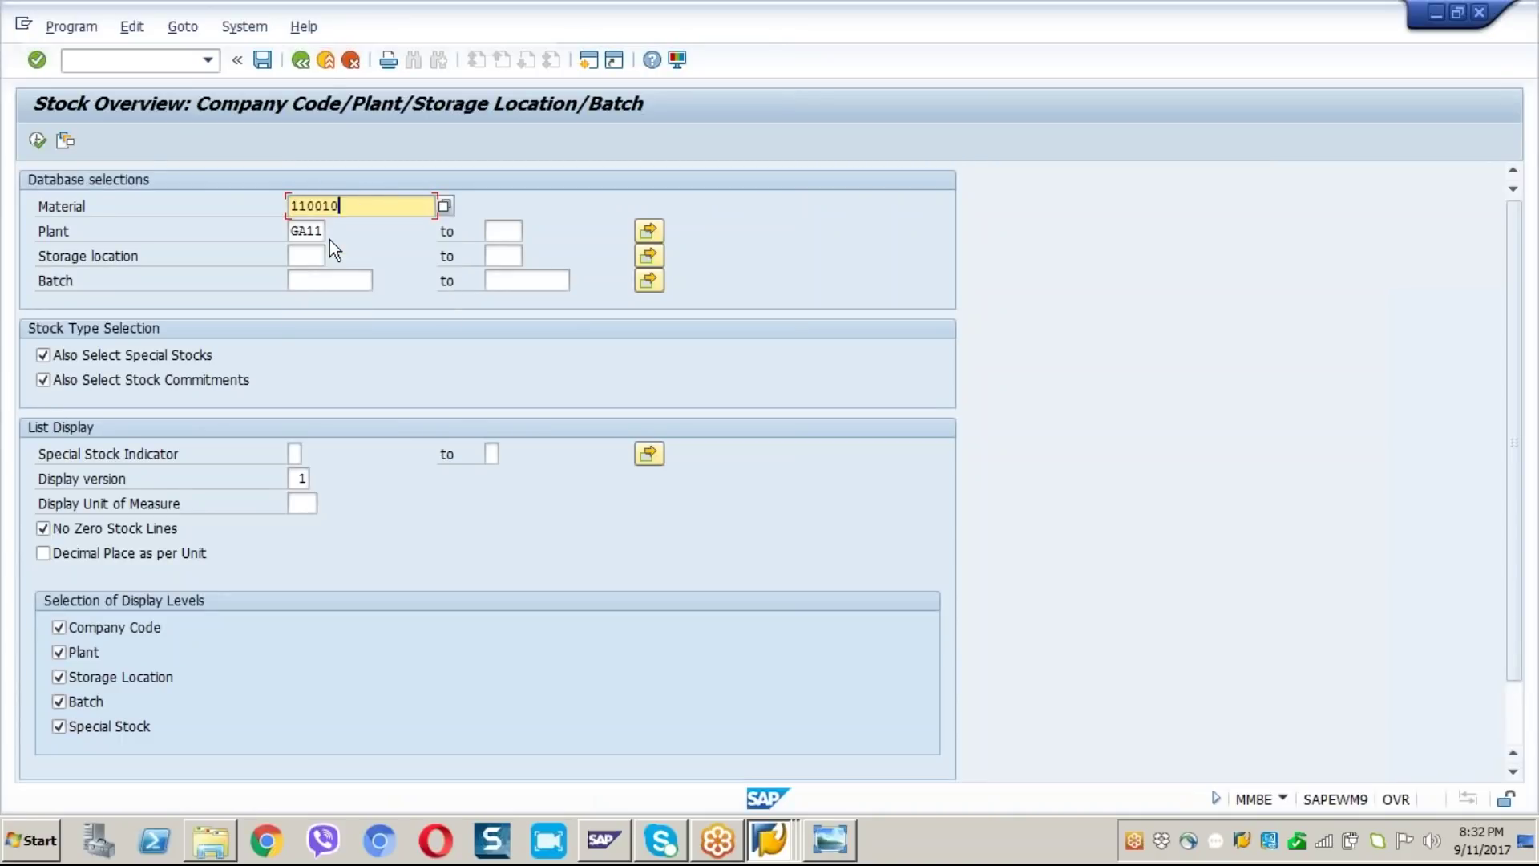
click(36, 144)
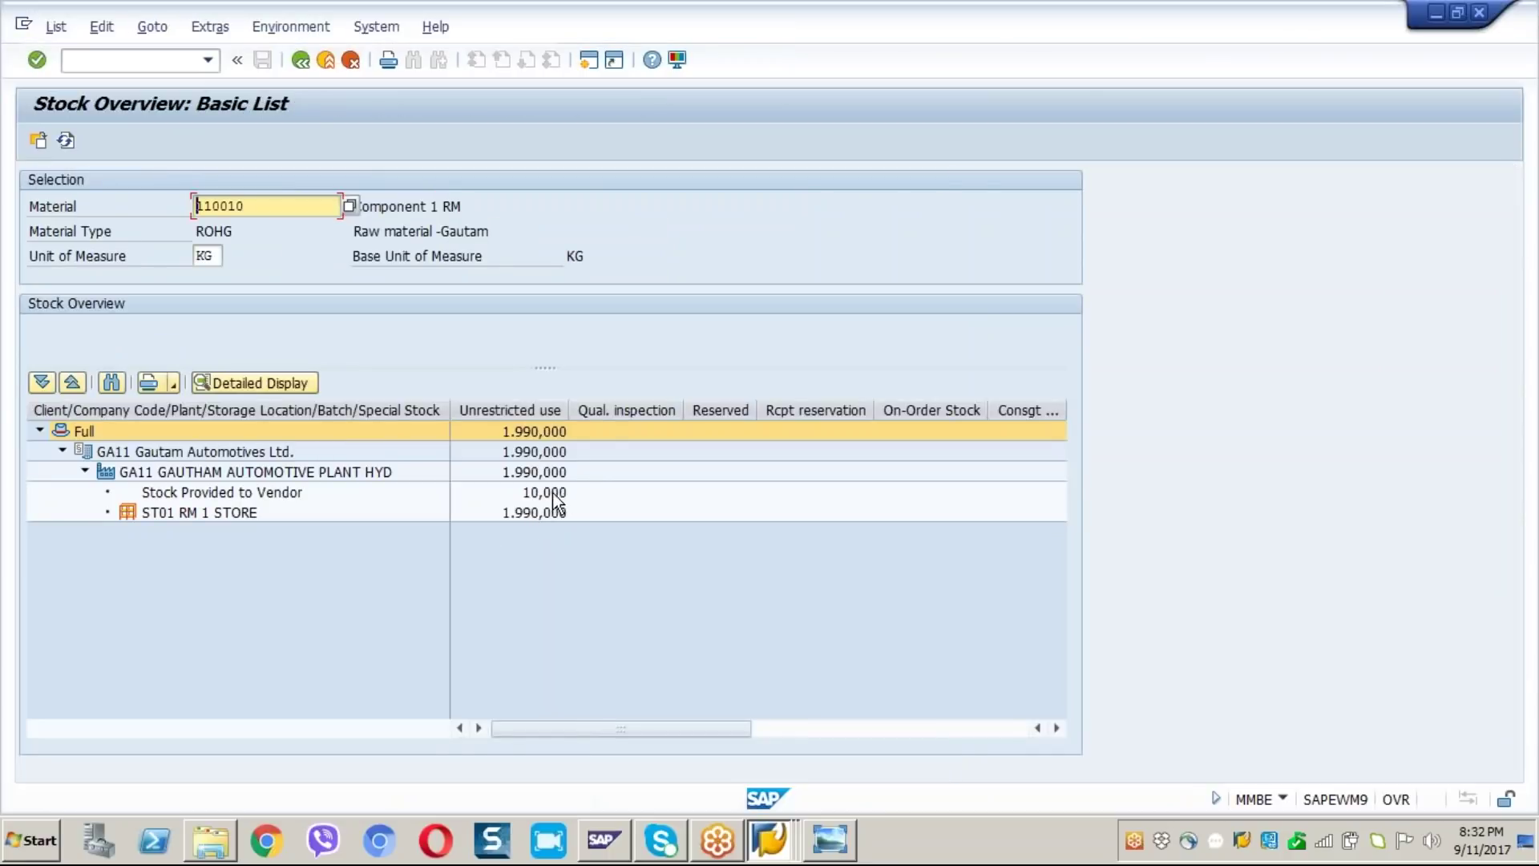
Step: Examine the unrestricted-use quantities of the stock provided to vendor and of storage location ST01
click(546, 493)
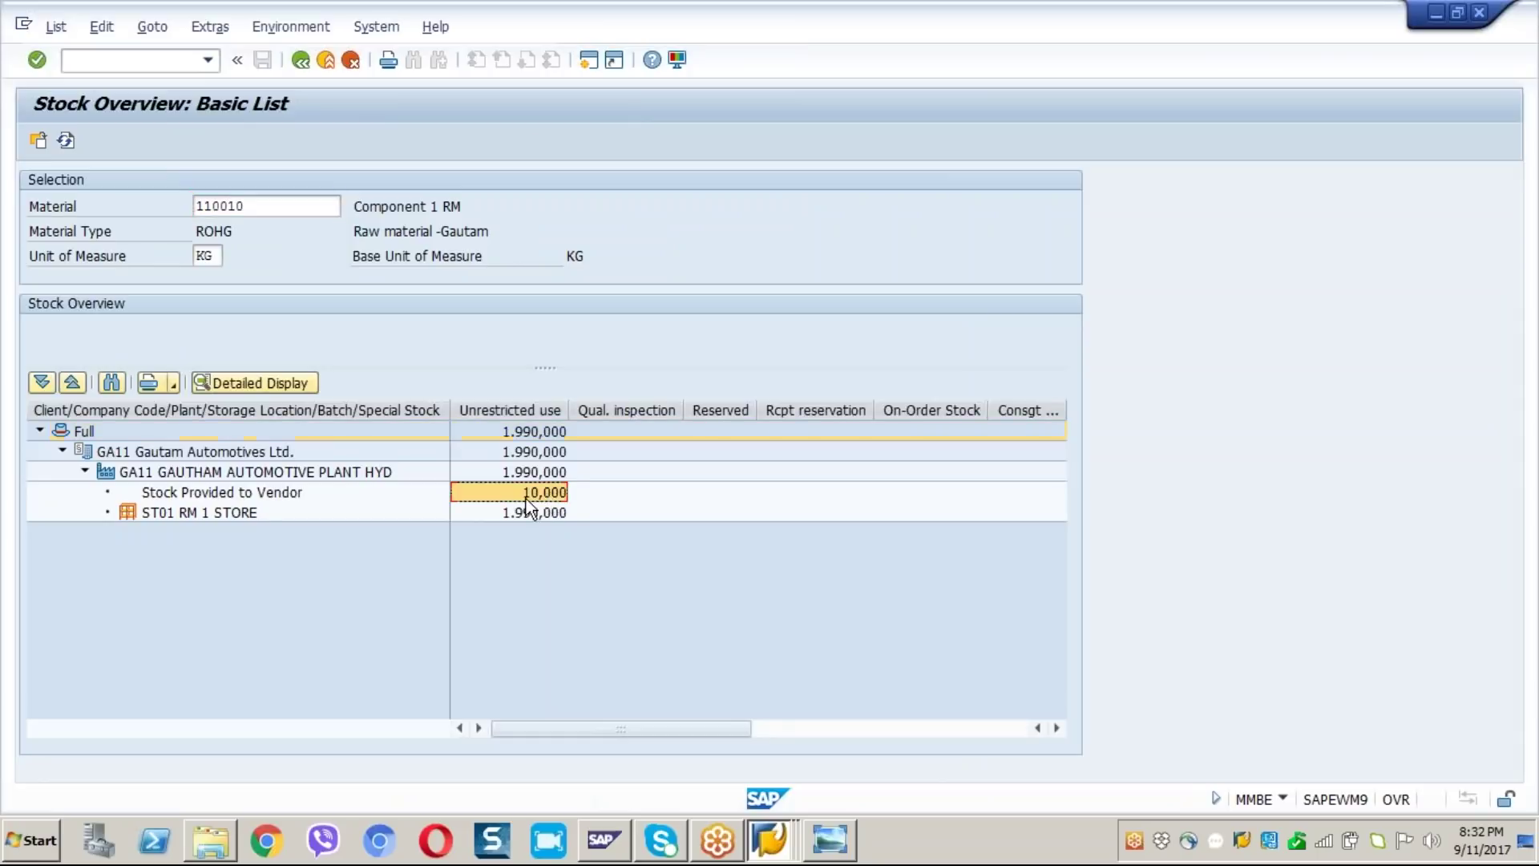
click(238, 500)
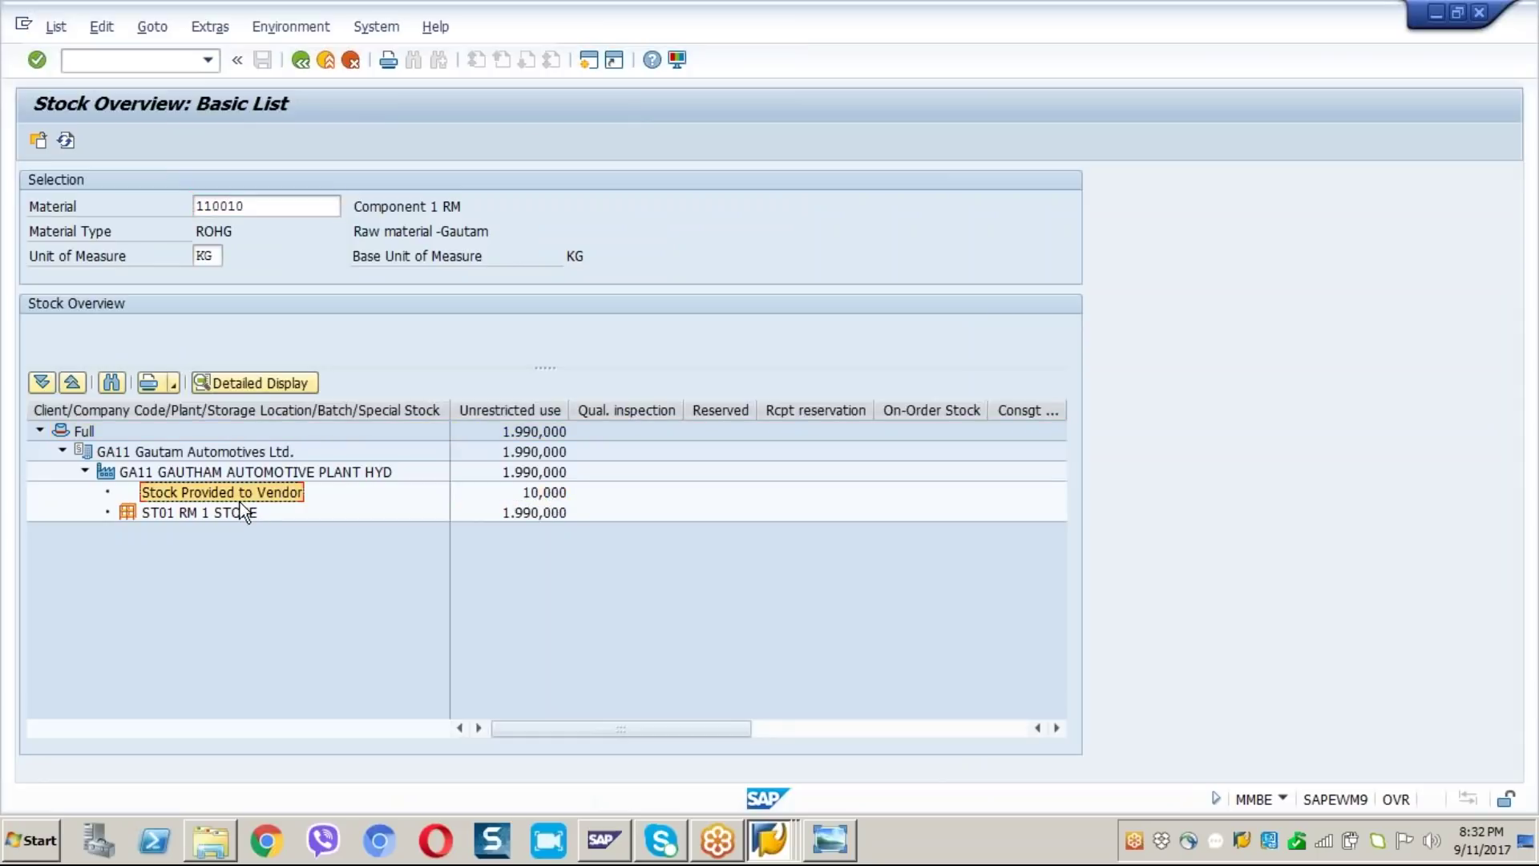
click(526, 517)
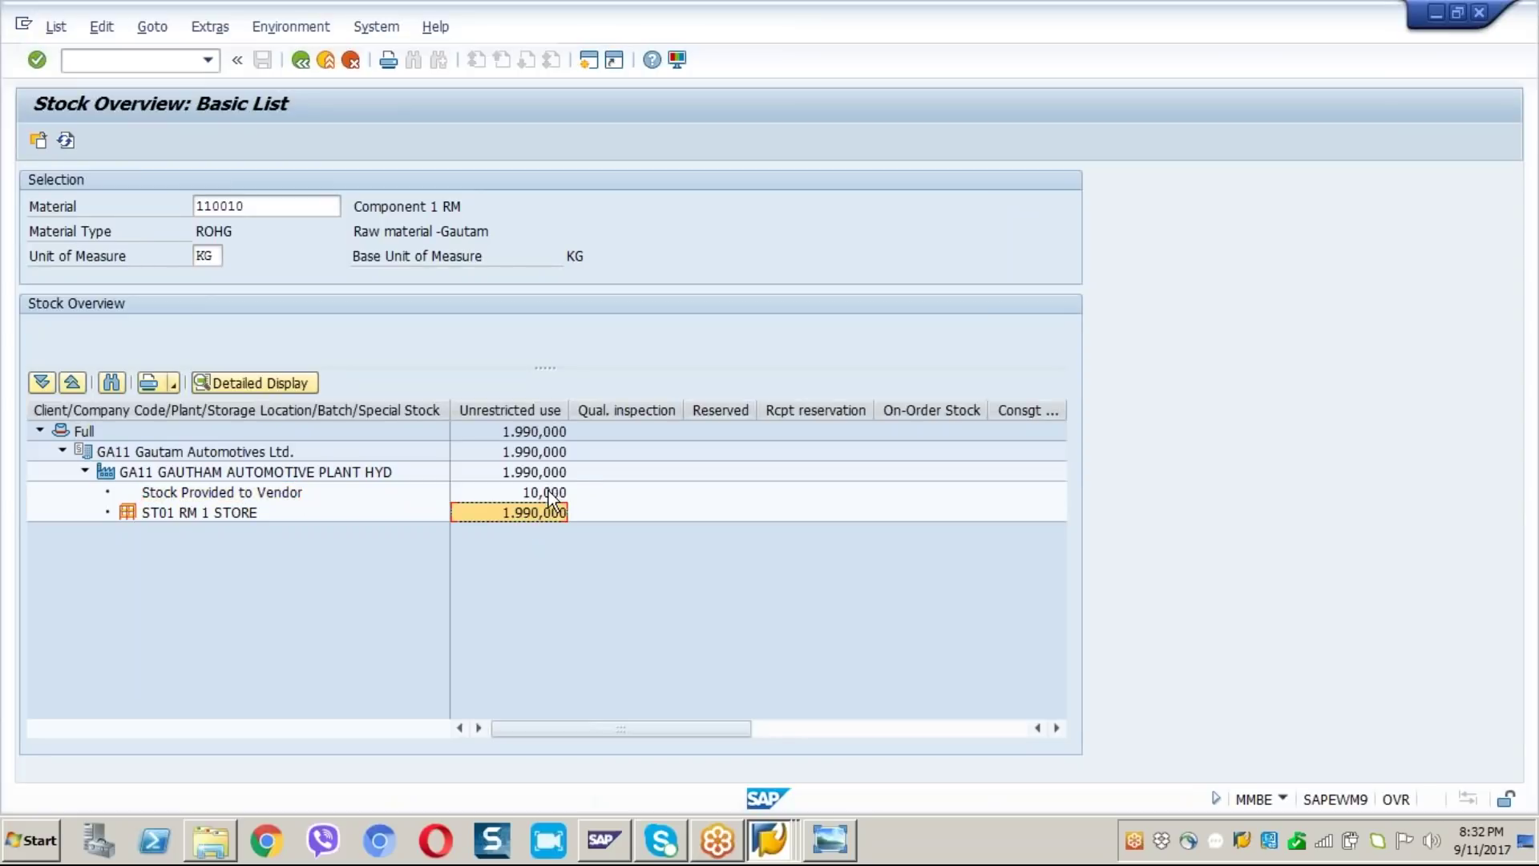
click(548, 491)
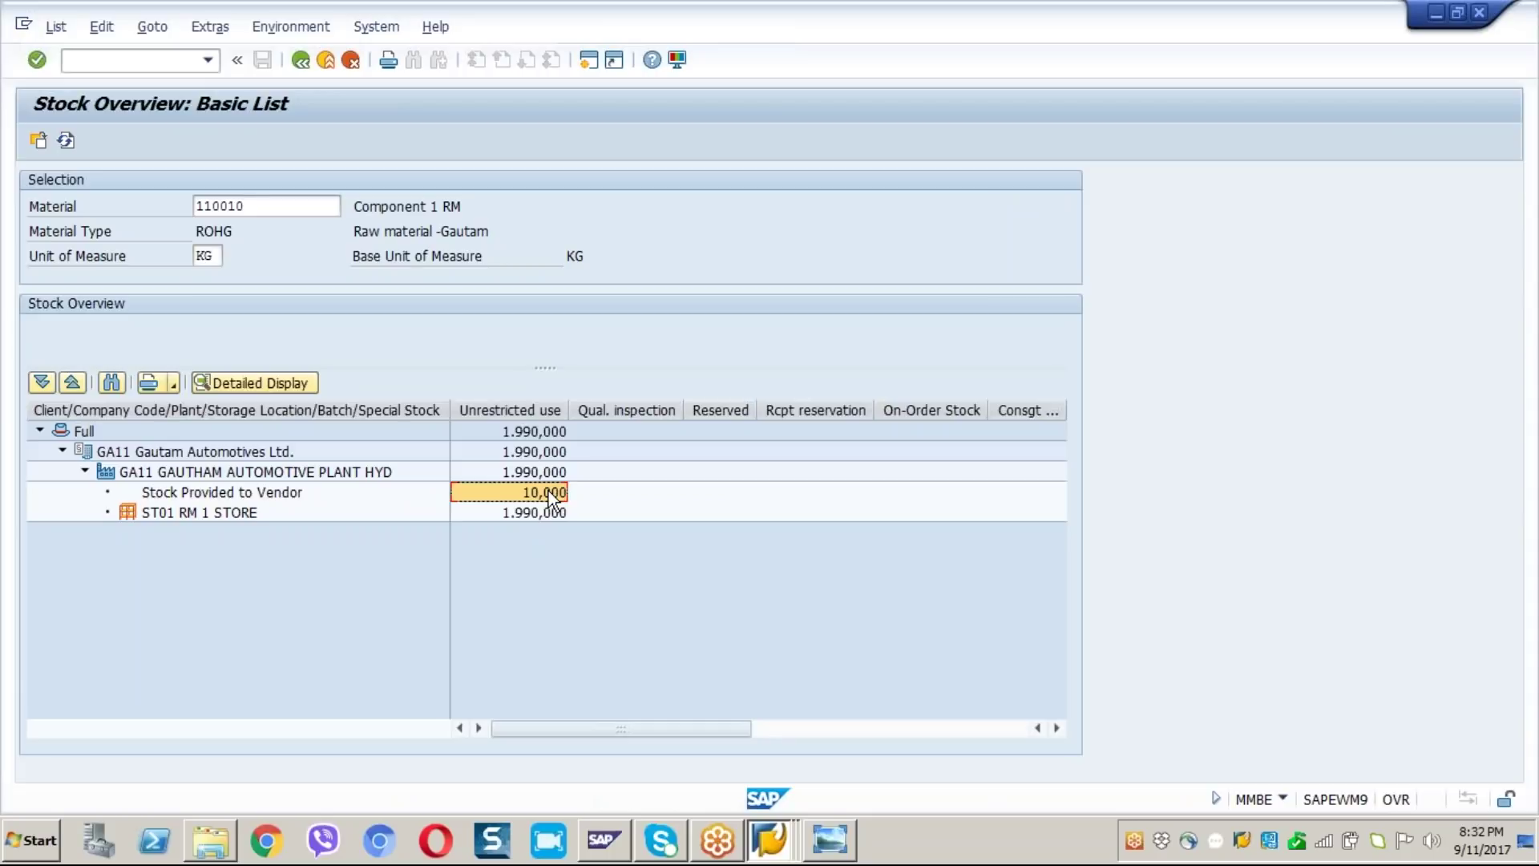
Step: Run the stock overview for material 110011 in plant GA11 and examine the unrestricted stock provided to vendor and in ST01
click(534, 515)
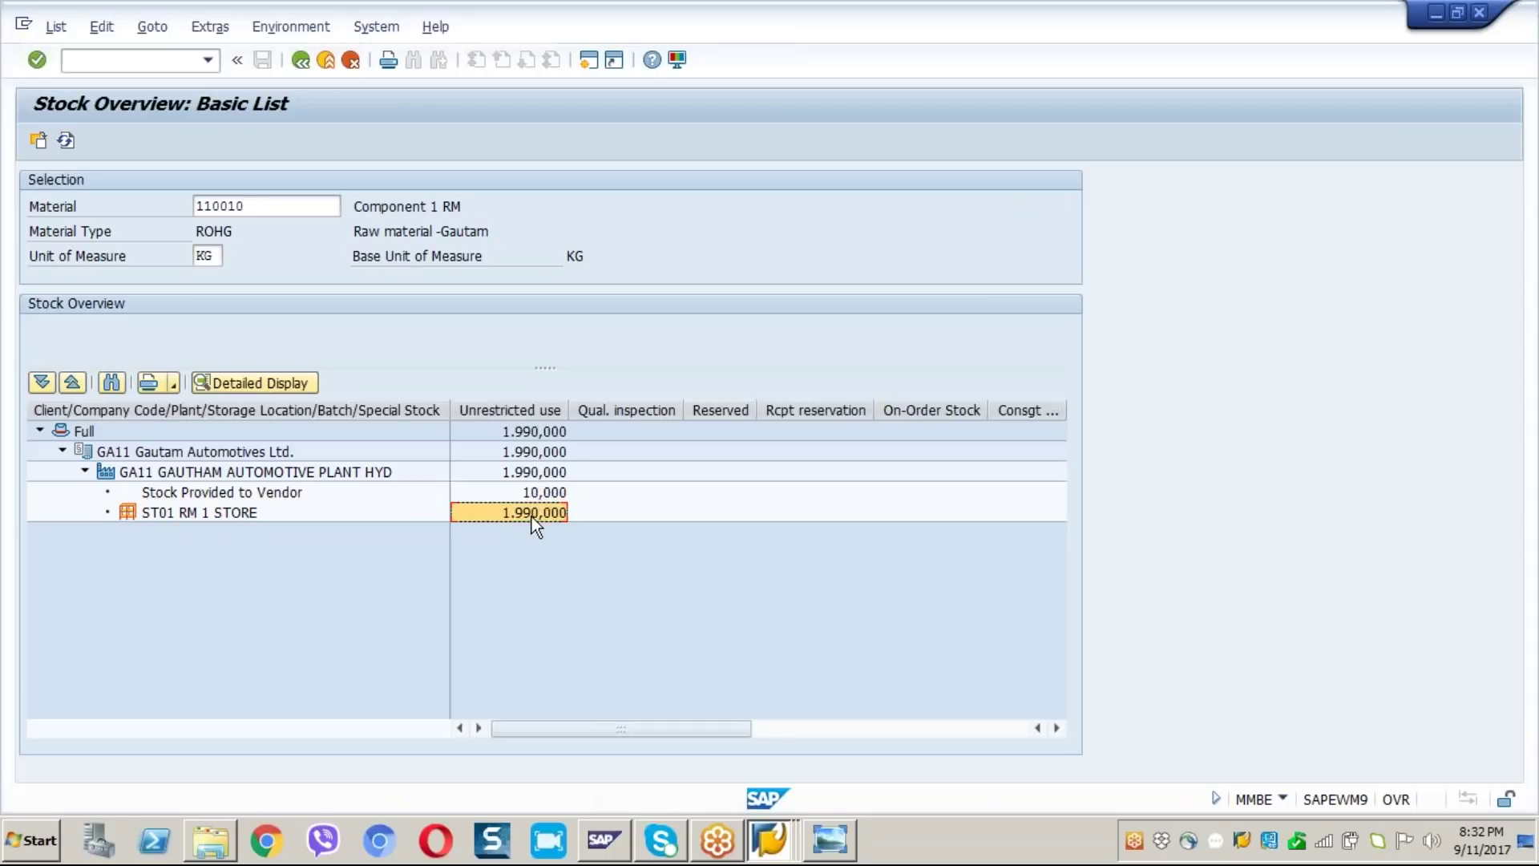
click(300, 60)
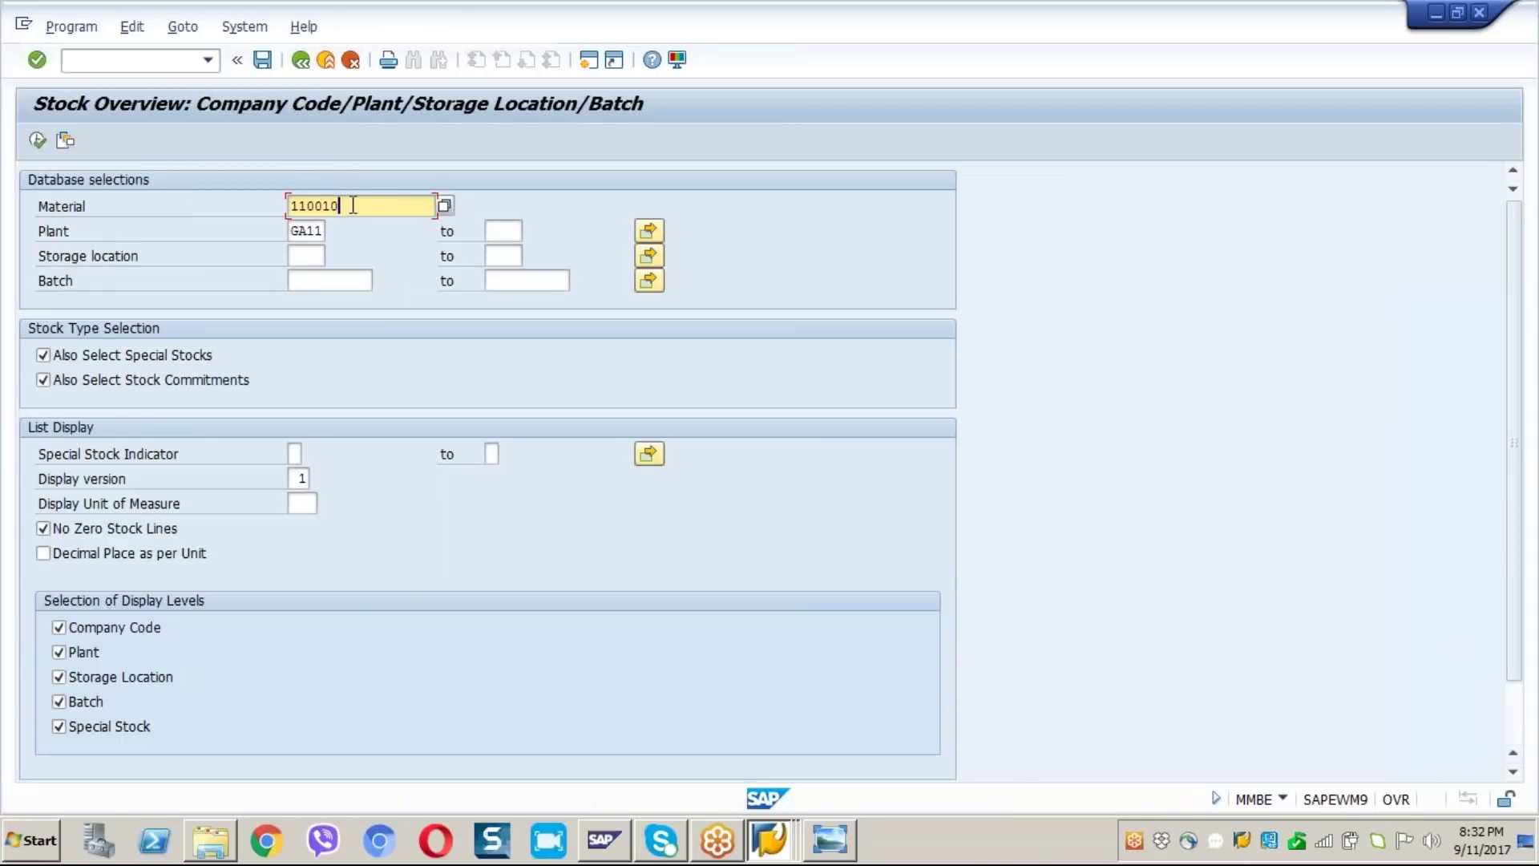
key(BackSpace)
key(Home)
click(39, 140)
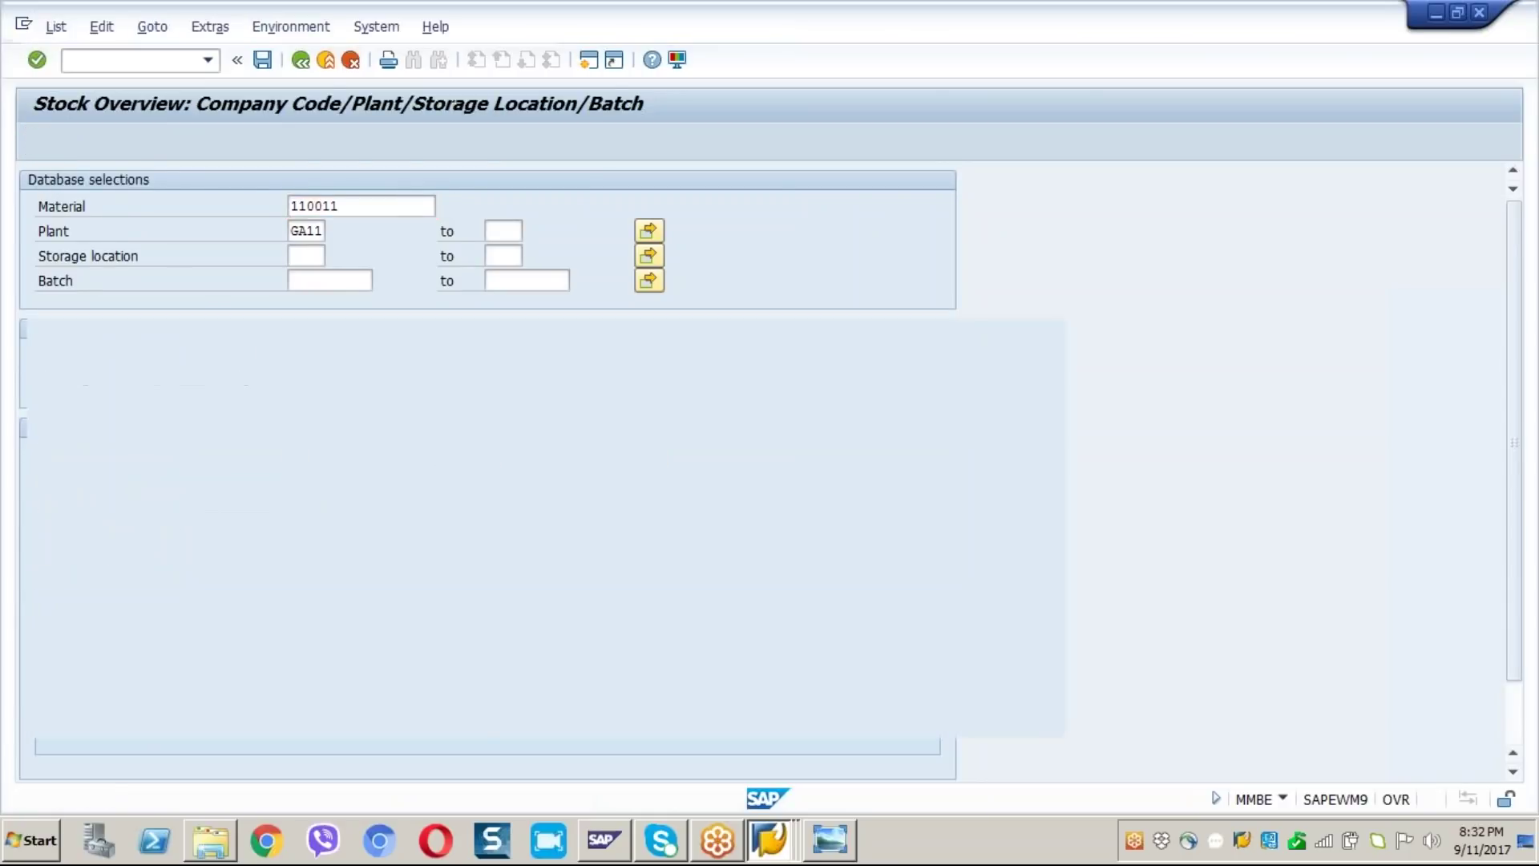
click(550, 495)
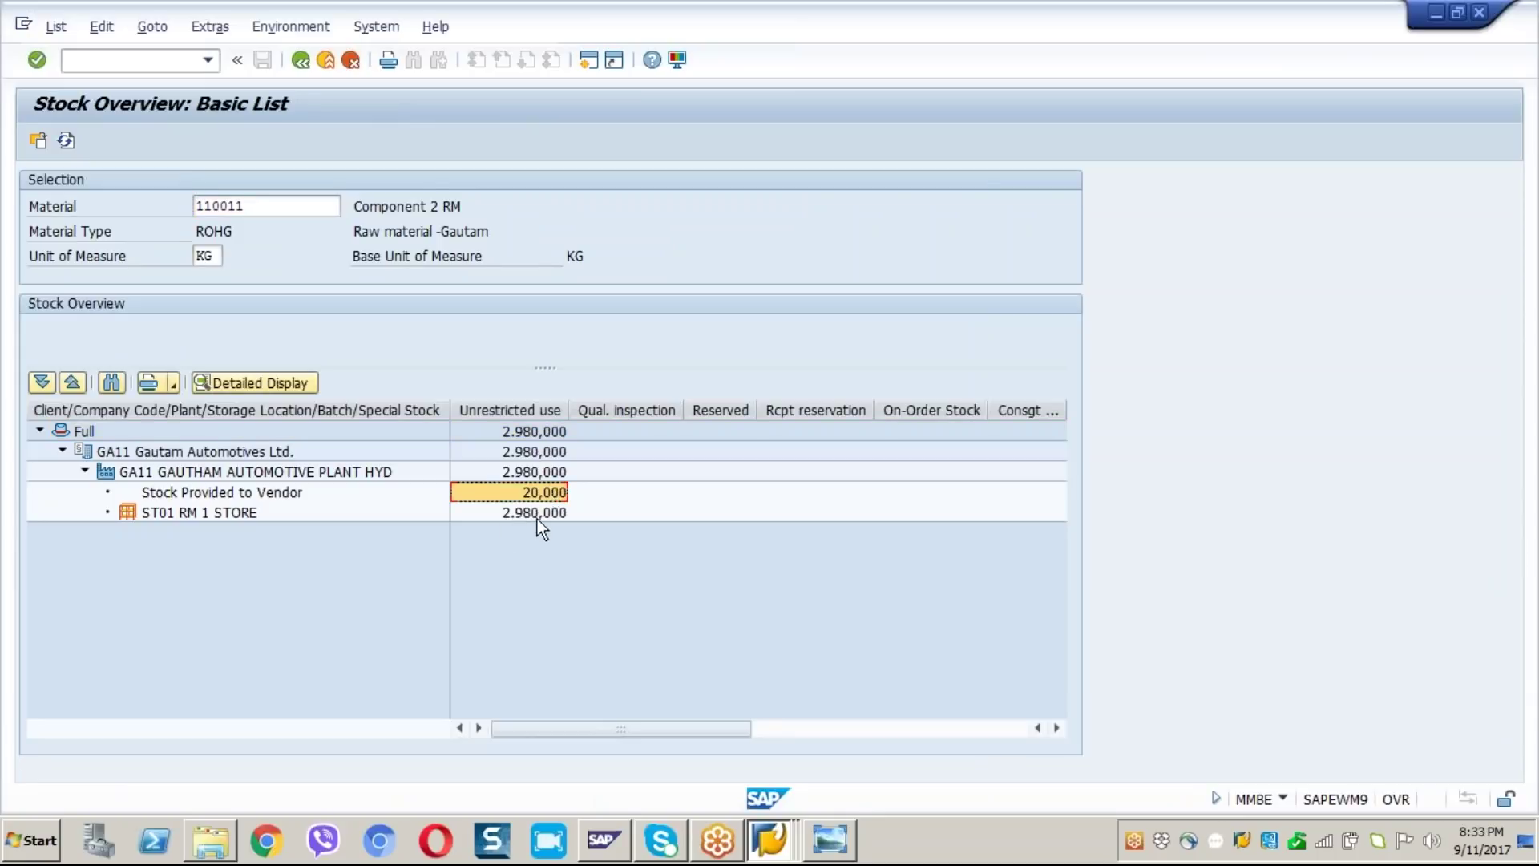
click(537, 518)
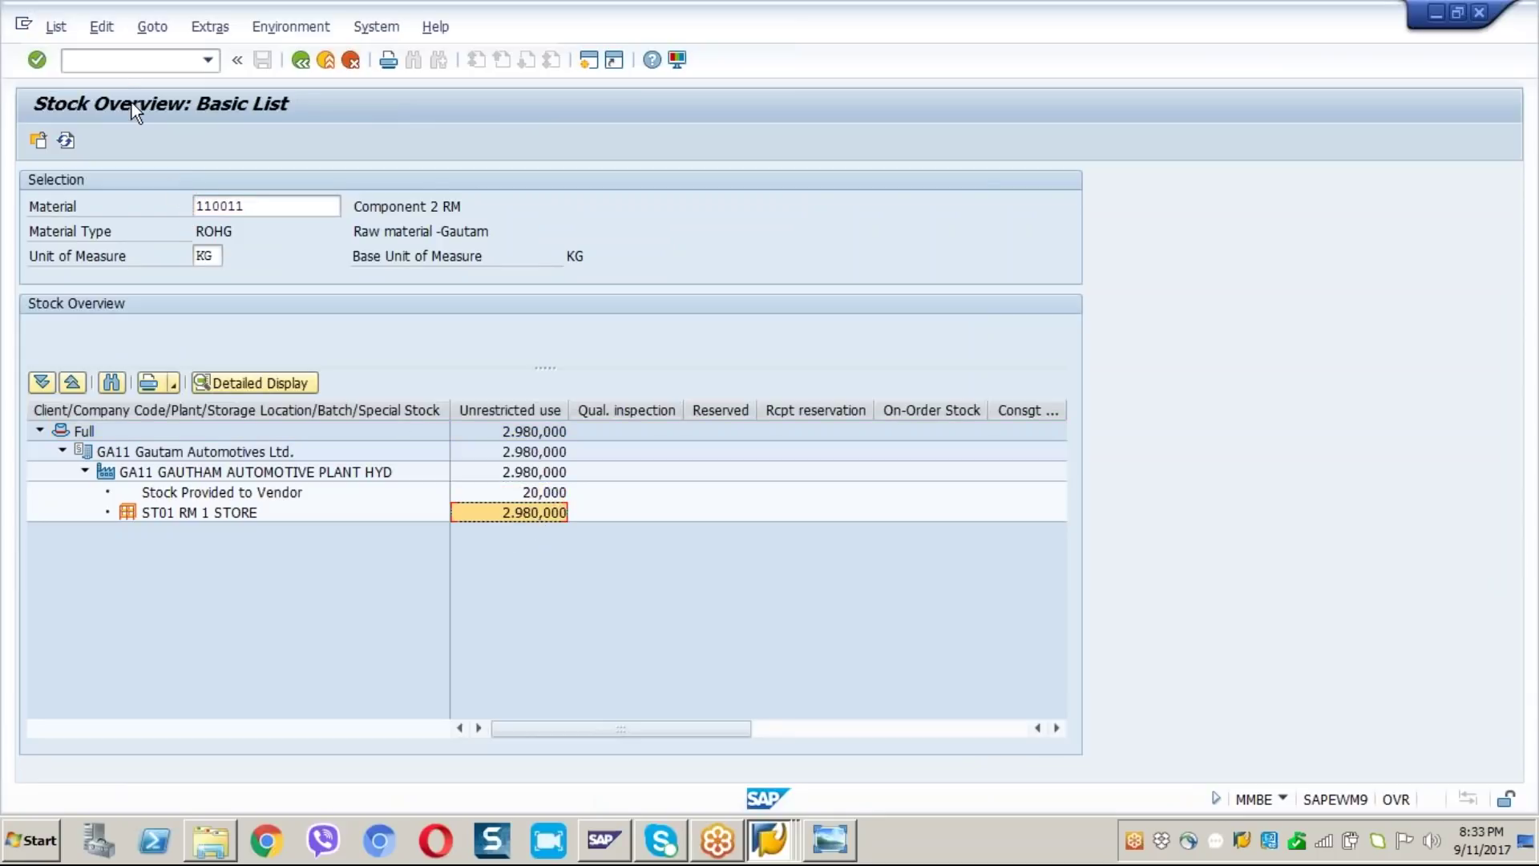
Step: Leave the stock overview with /n and open transaction MIGO
click(124, 68)
text(/n)
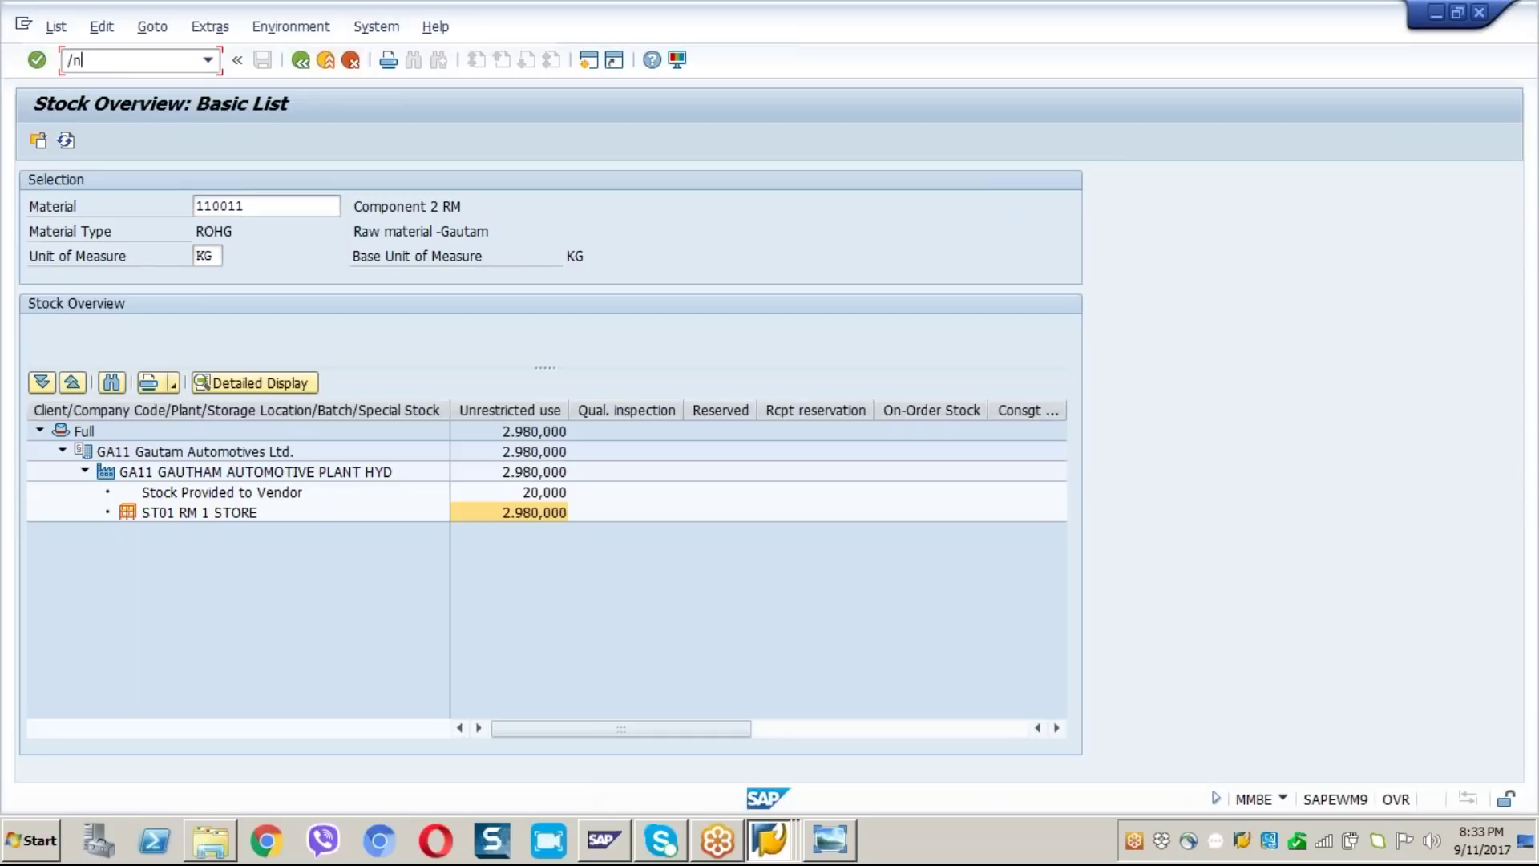
key(Return)
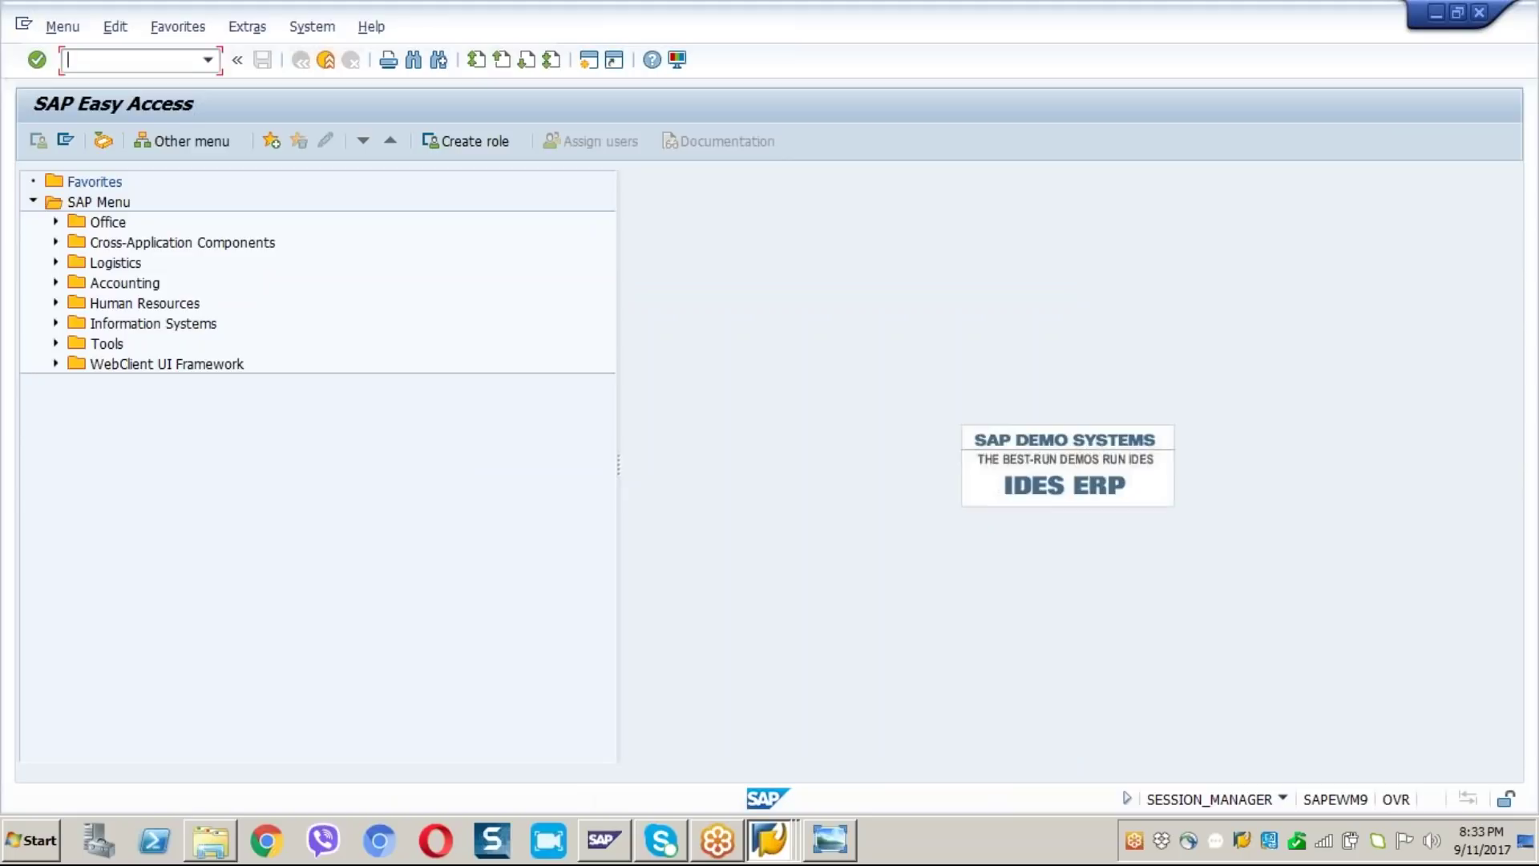
text(migo)
key(Return)
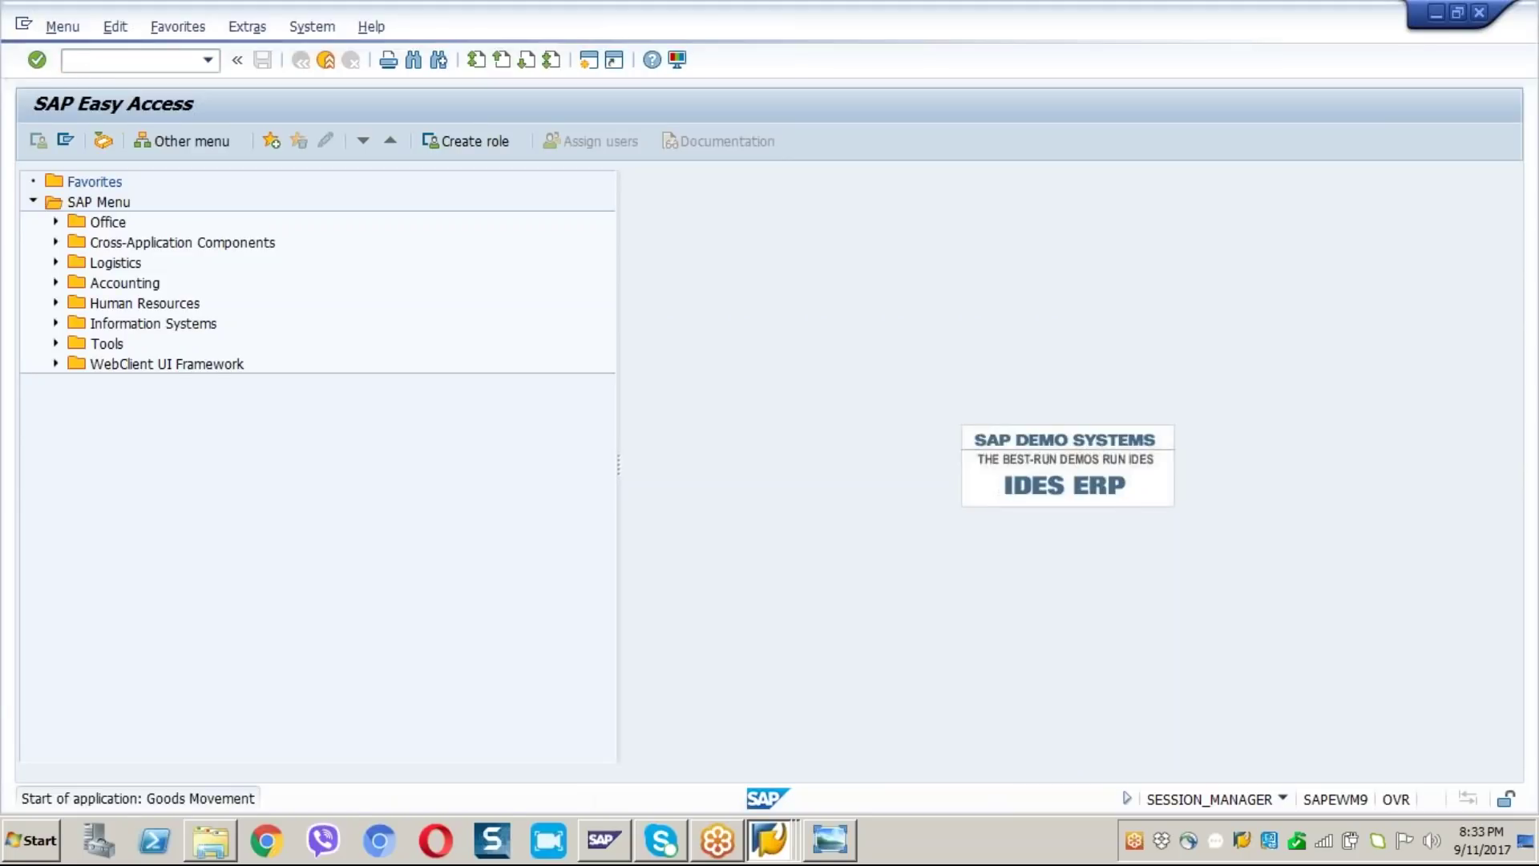
Step: Set the transaction to A01 Goods Receipt for R01 Purchase Order and load the copied subcontracting purchase order number
click(157, 181)
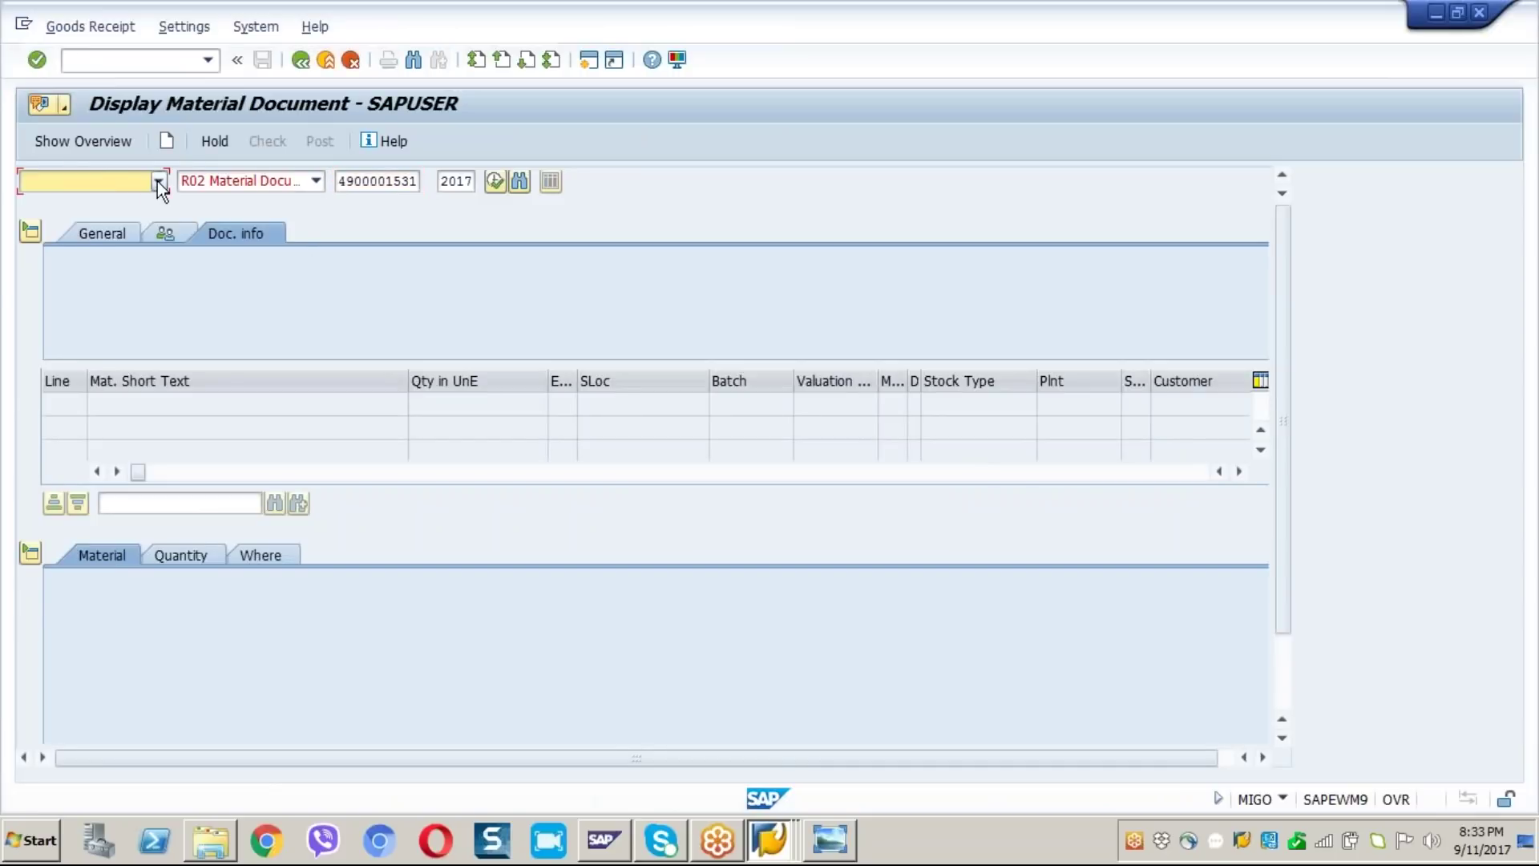
click(134, 239)
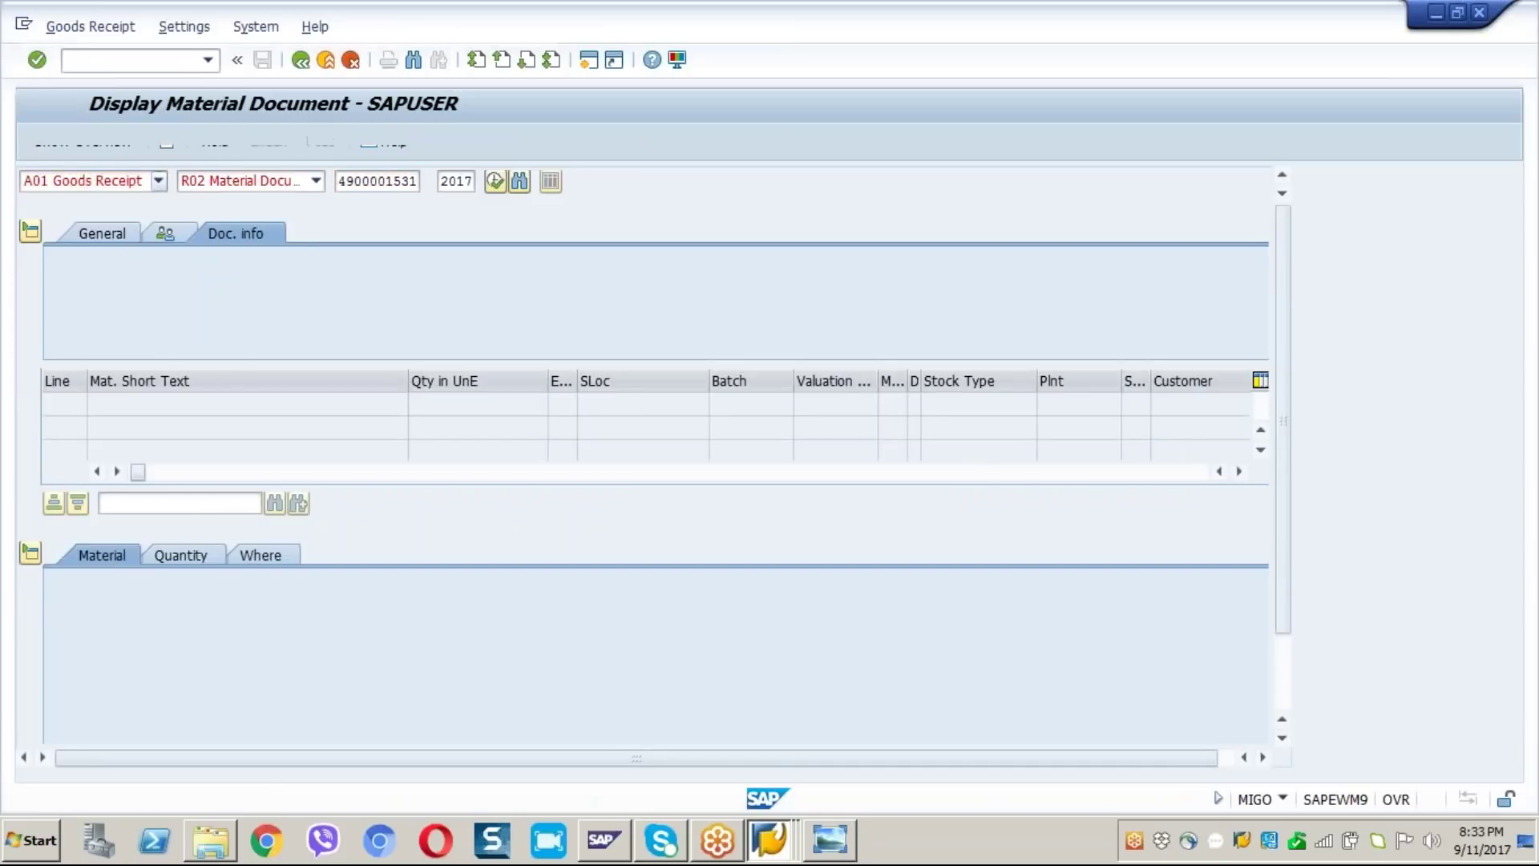
click(320, 187)
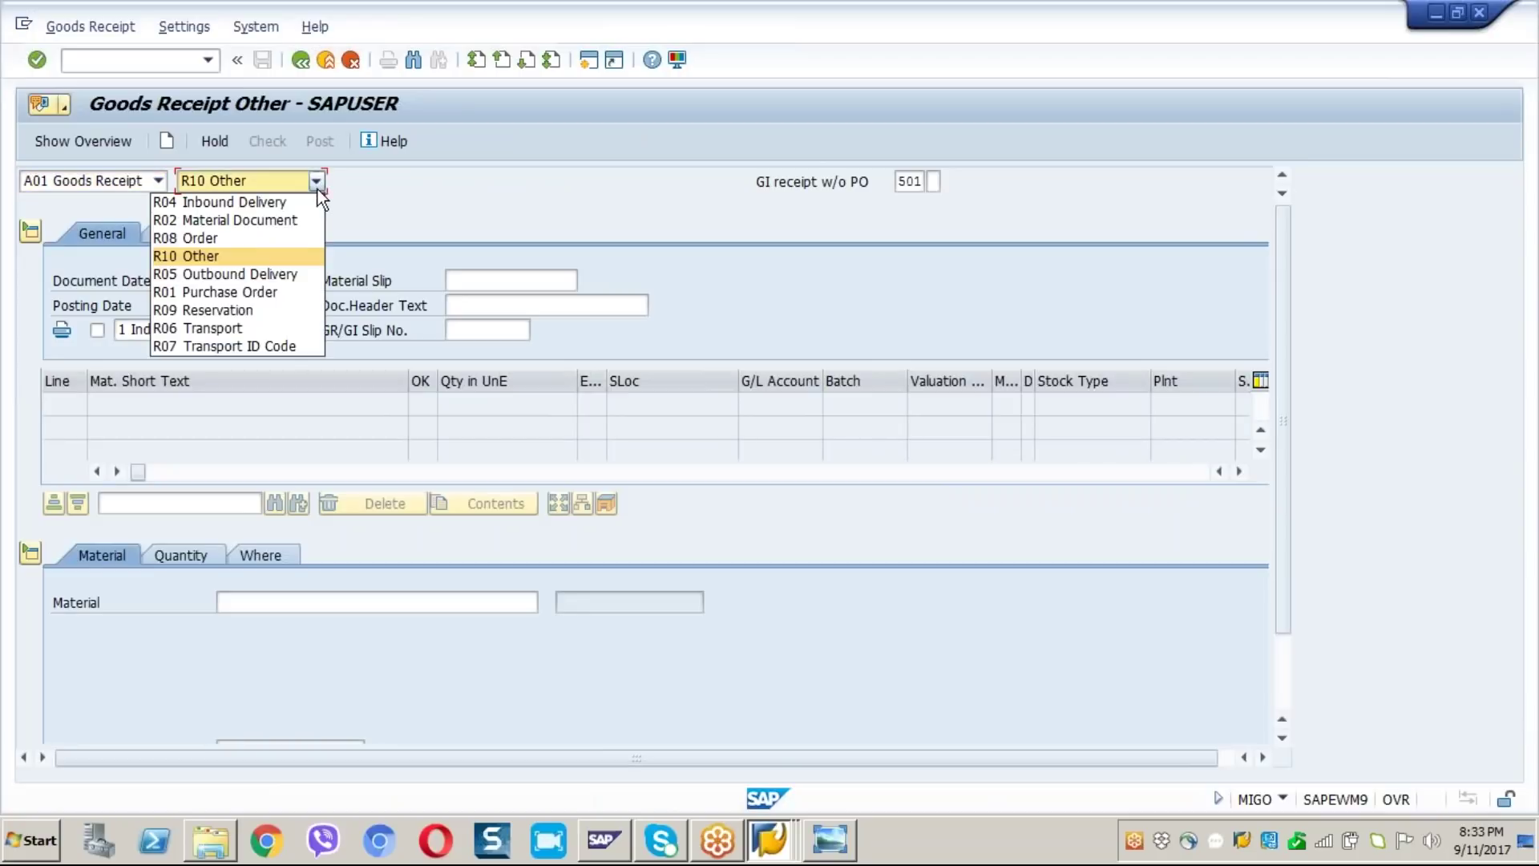
click(262, 292)
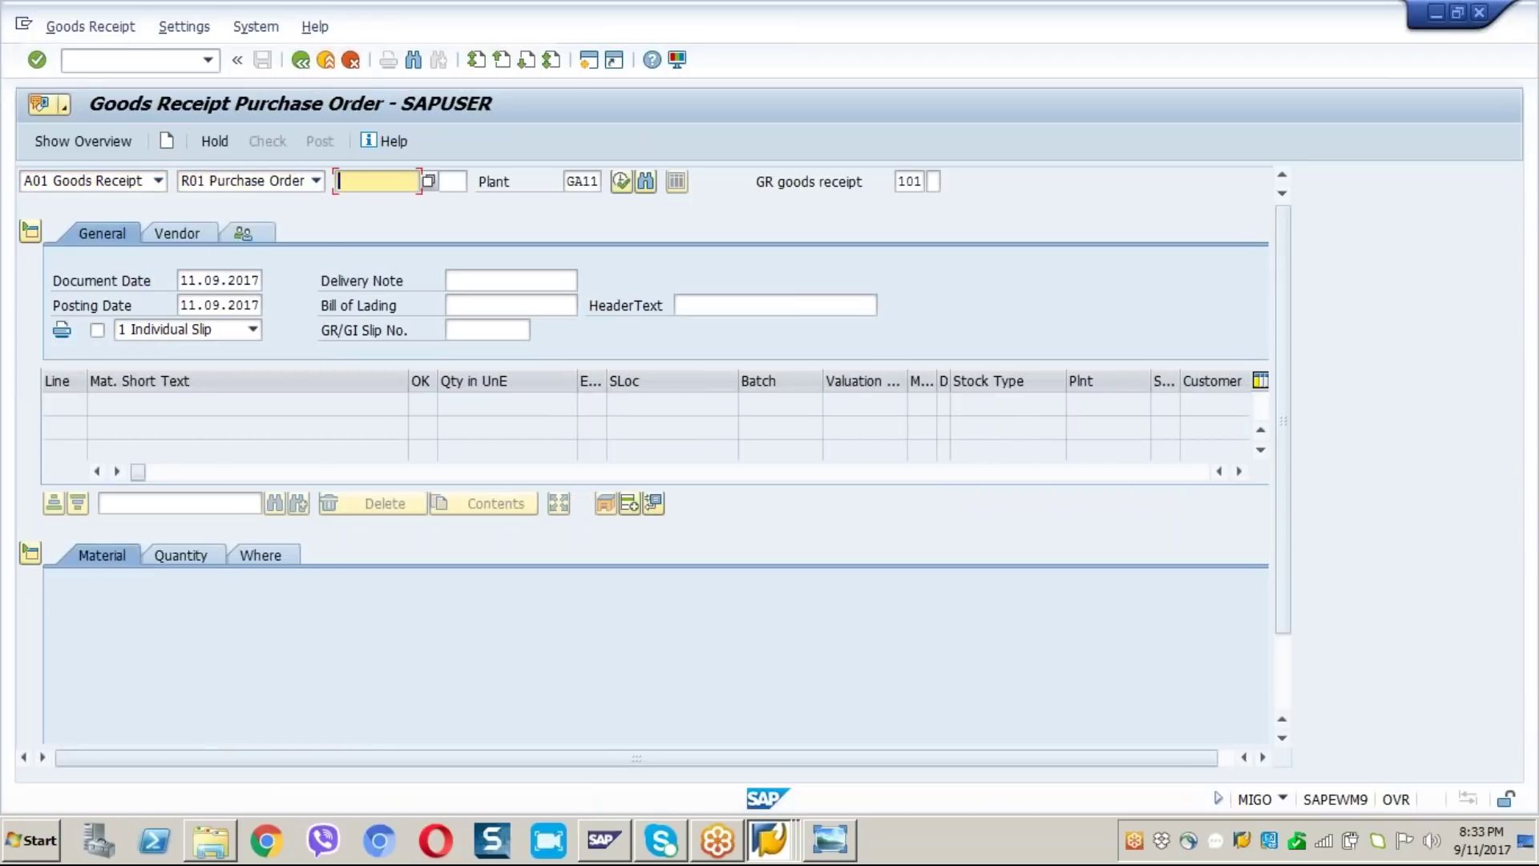
key(ctrl+v)
key(Return)
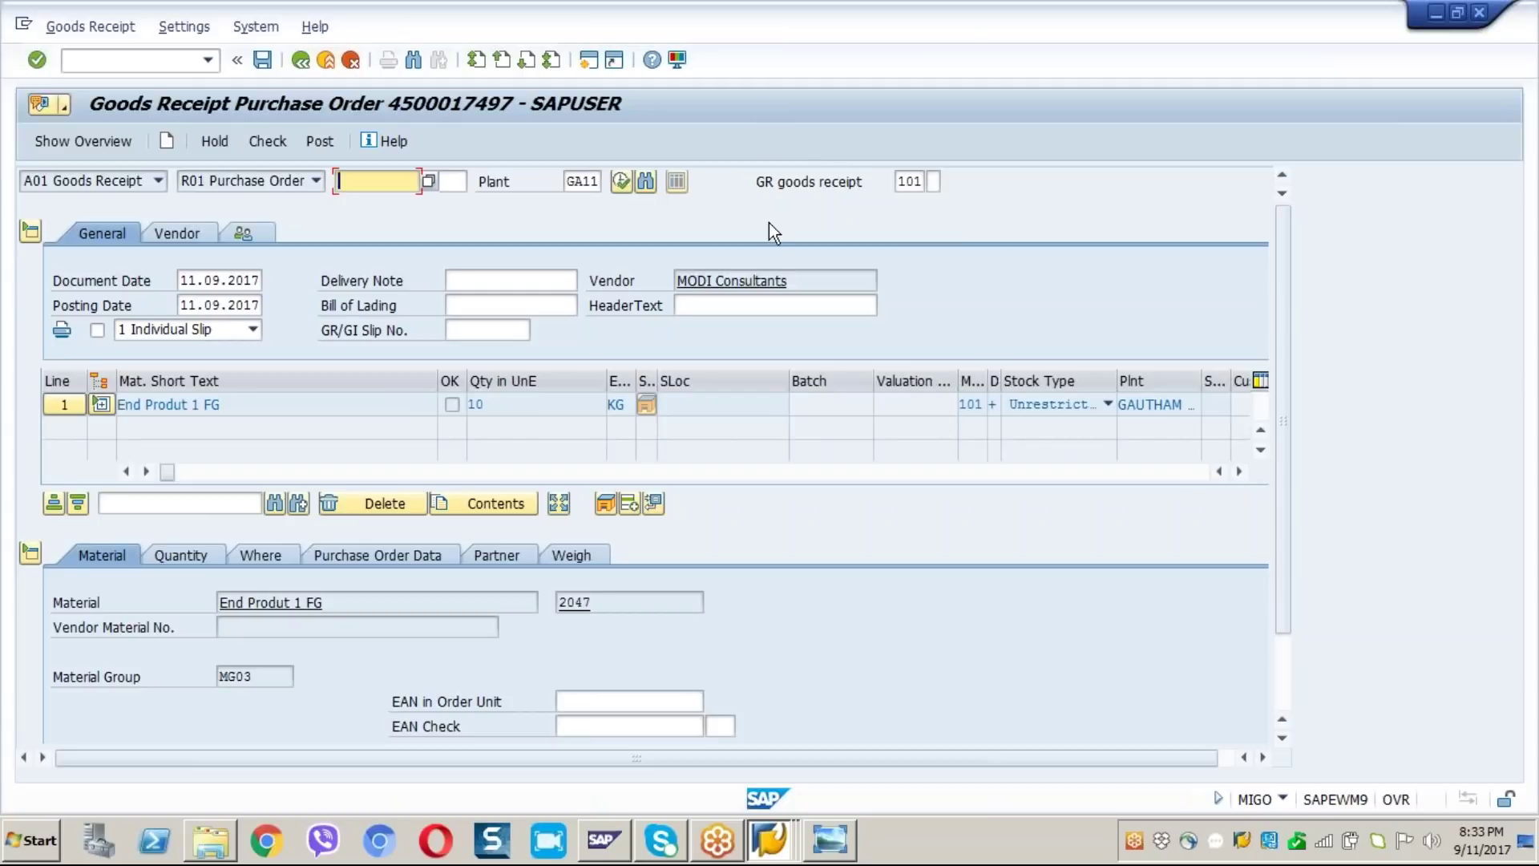
Step: Expand the End Produt 1 FG line and examine the quantities of Component 1 RM and Component 2 RM
click(102, 410)
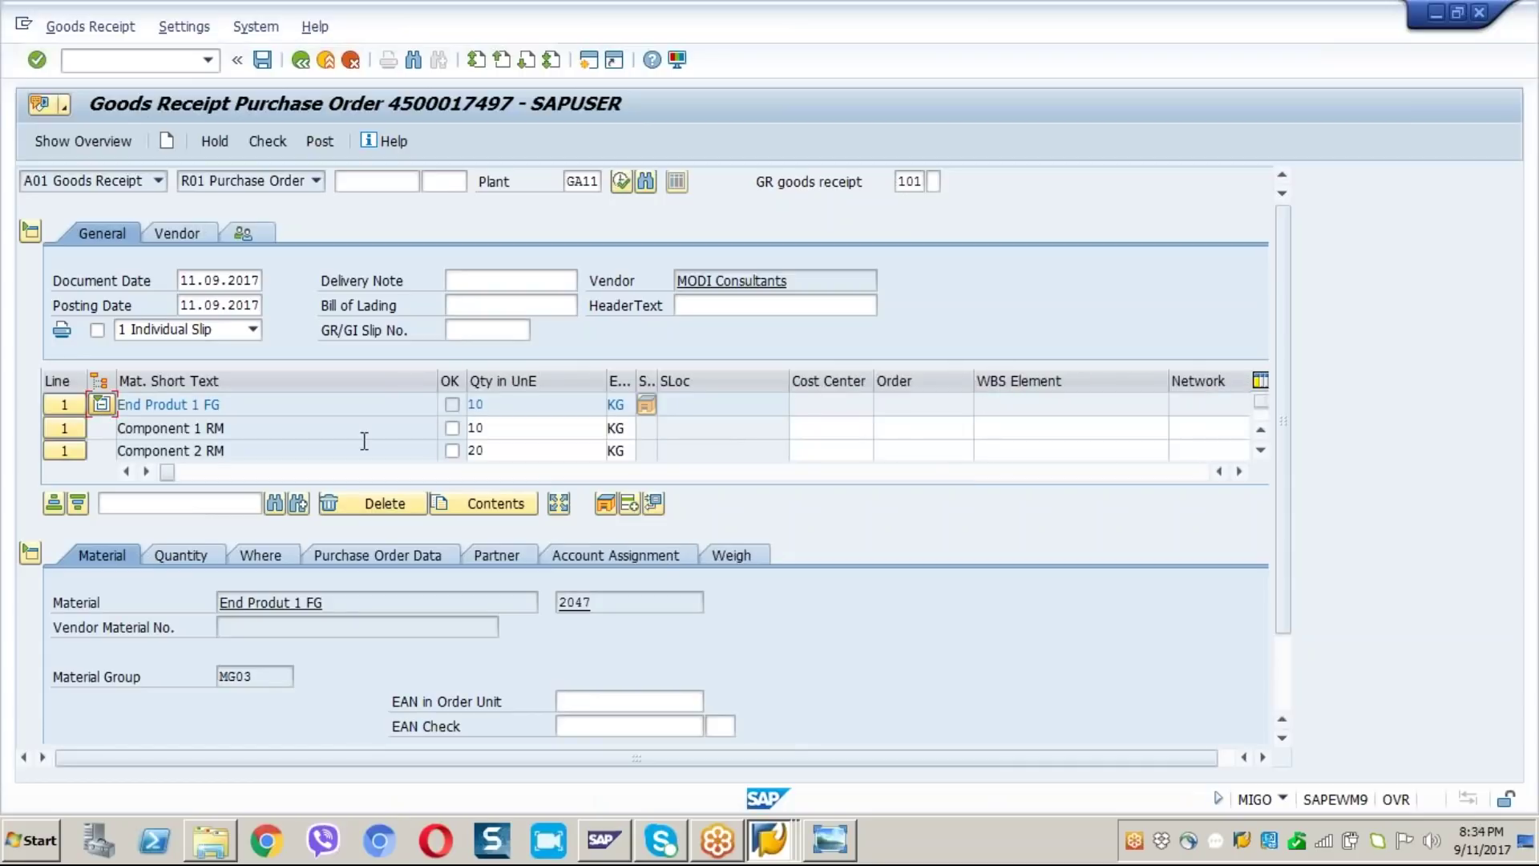
key(Tab)
click(528, 414)
click(301, 443)
click(512, 427)
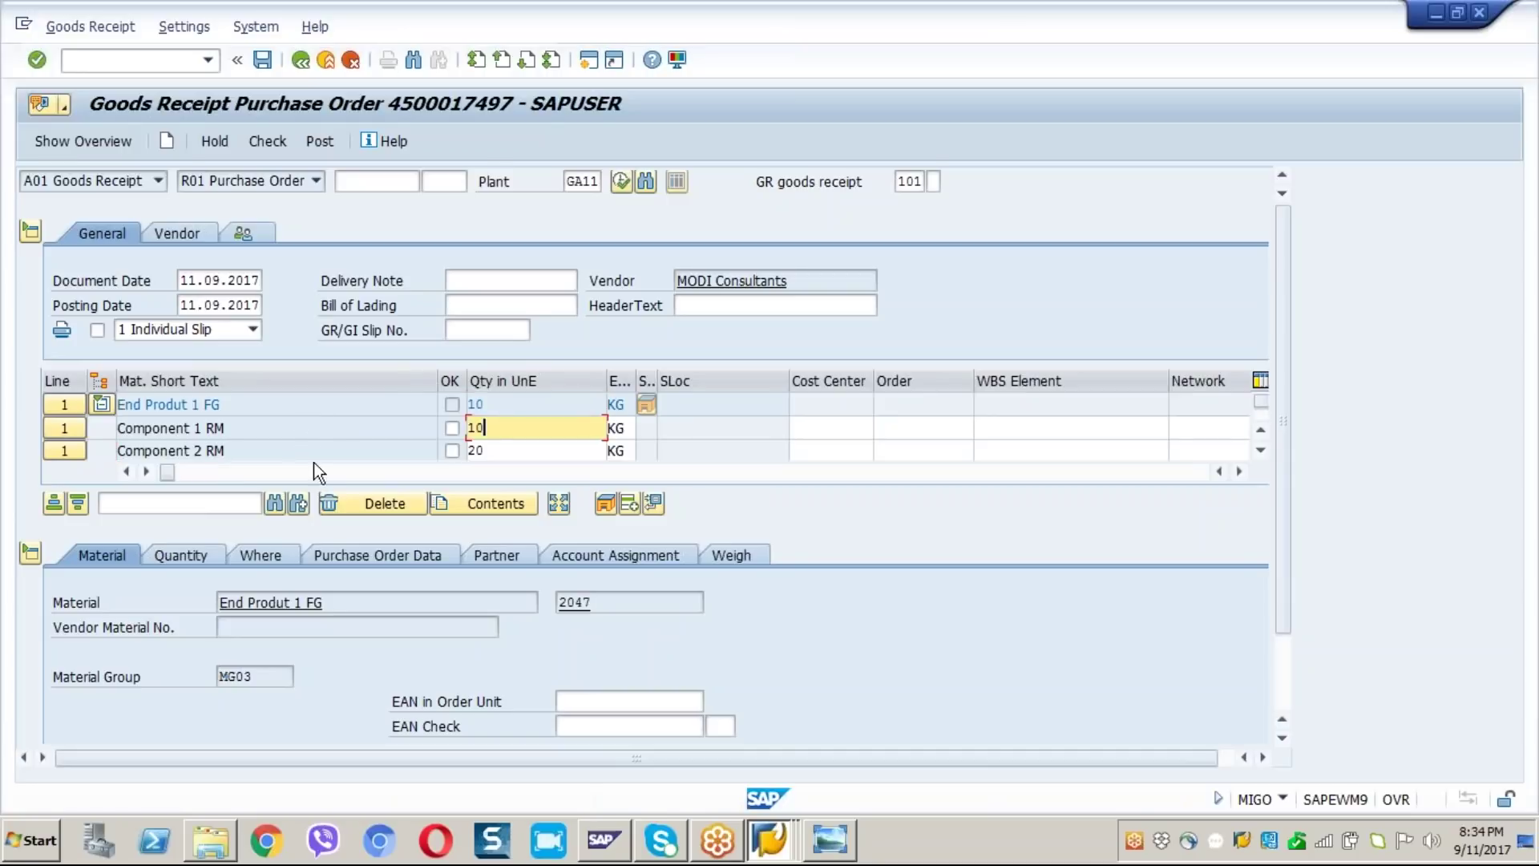
click(423, 447)
click(502, 456)
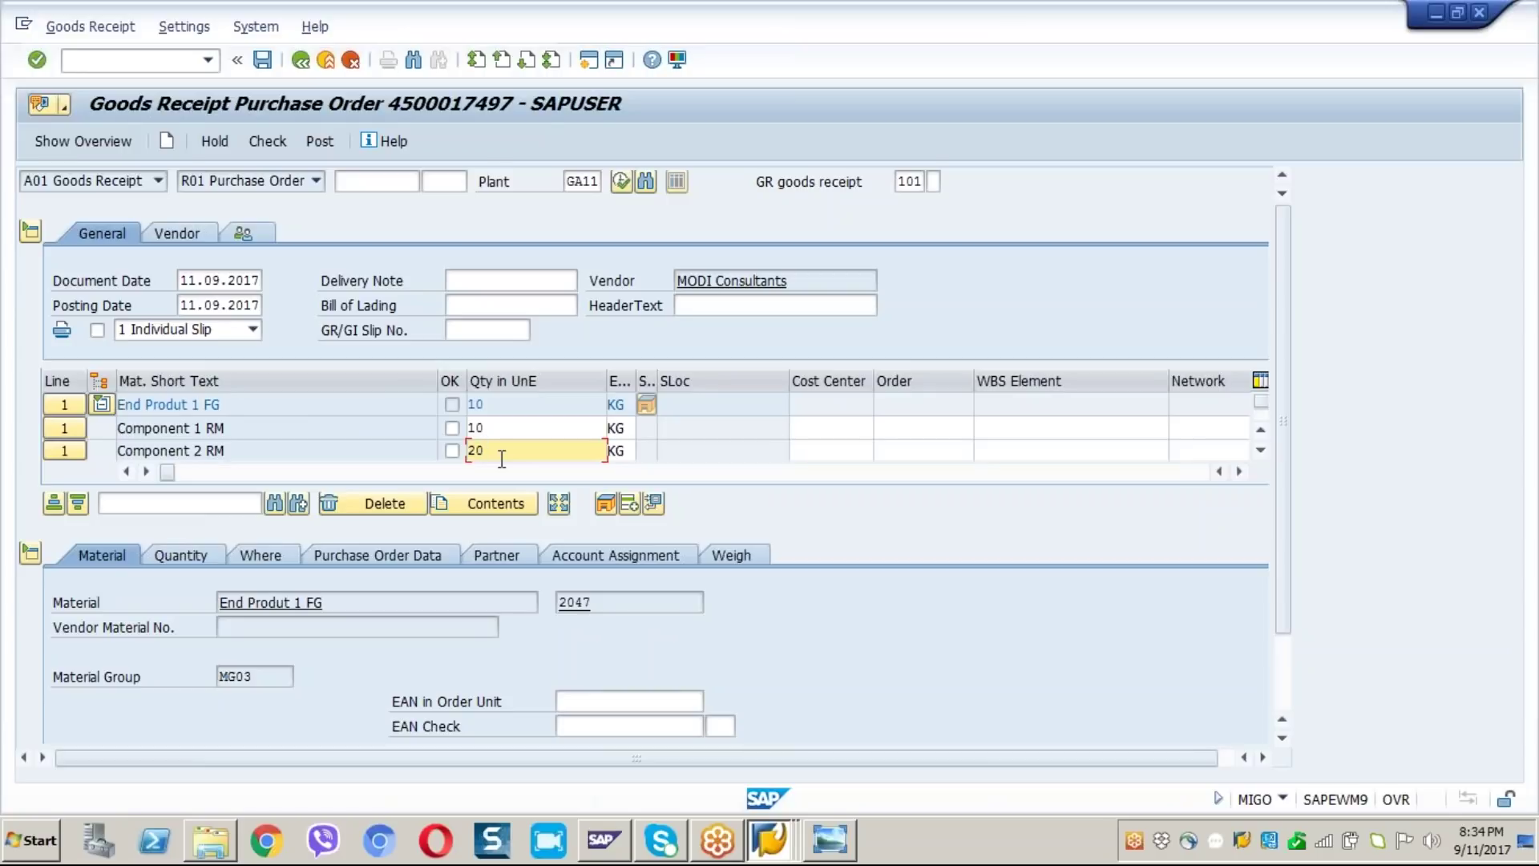
click(510, 428)
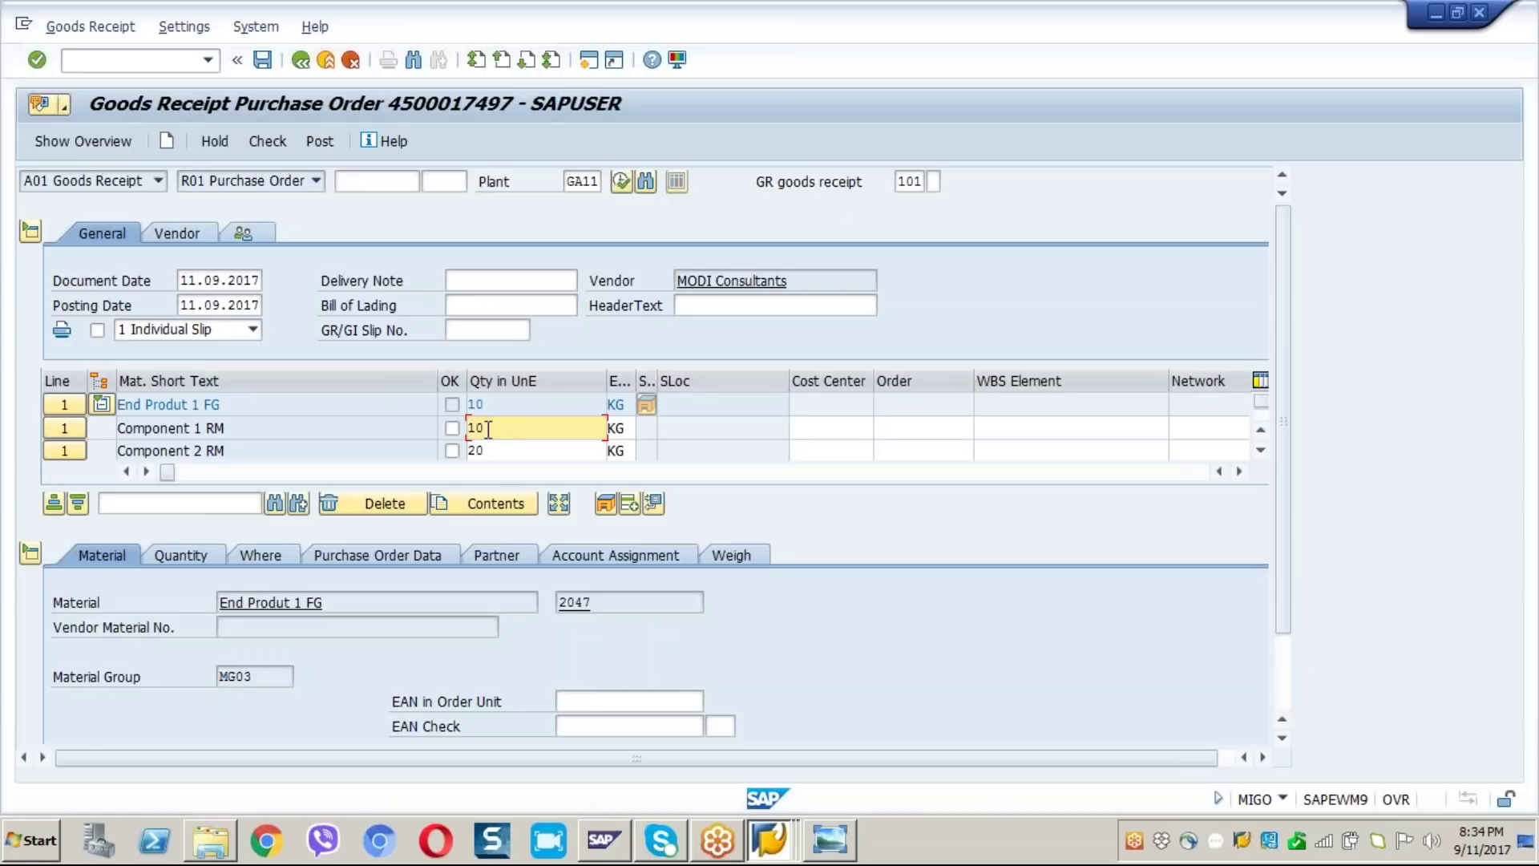
click(511, 449)
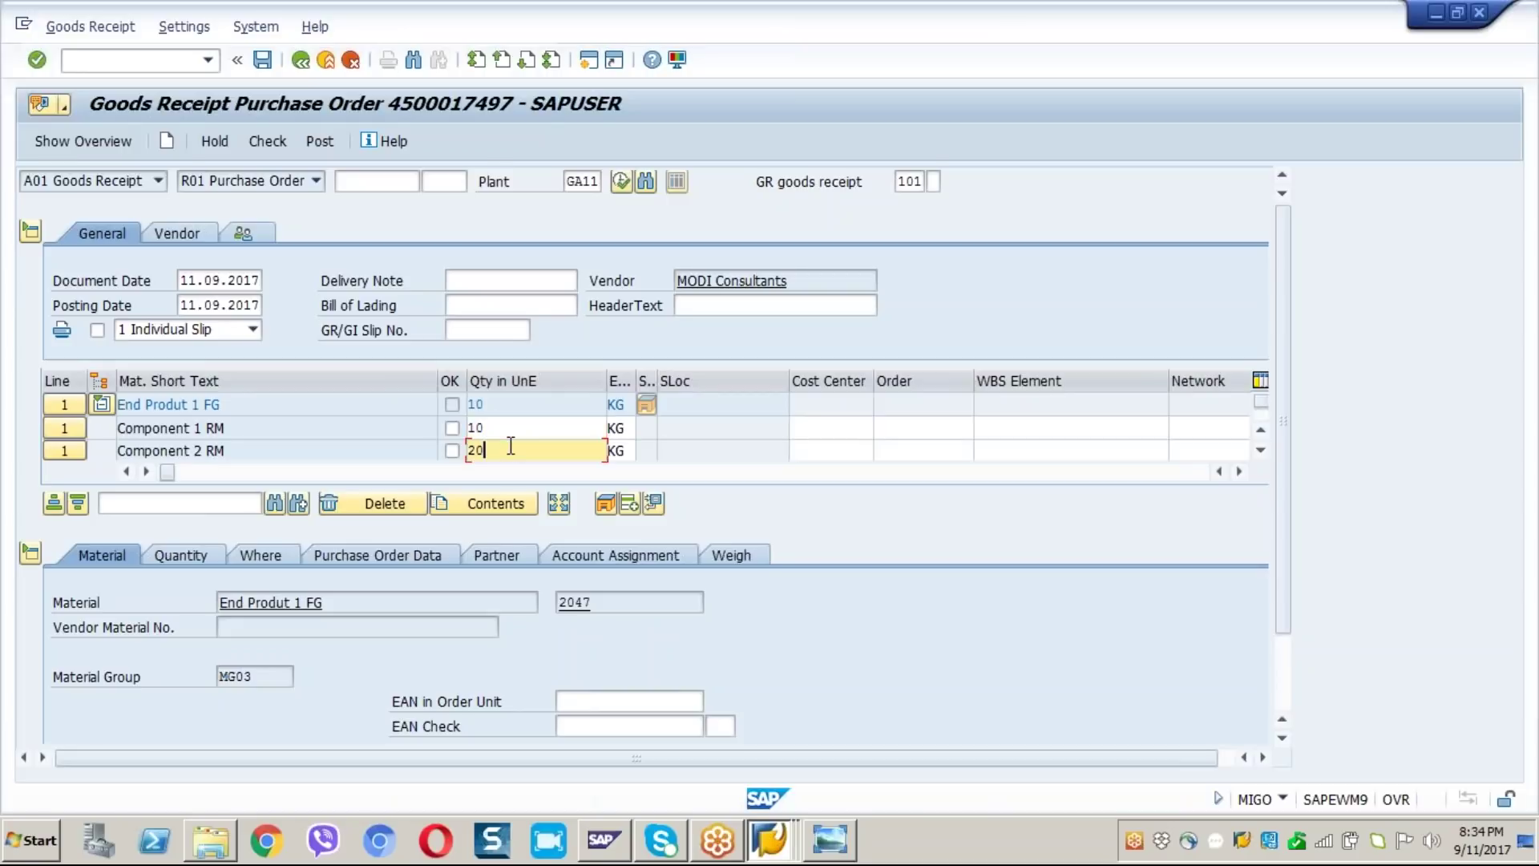
Step: Mark both component lines and the End Produt 1 FG line as Item OK
click(449, 427)
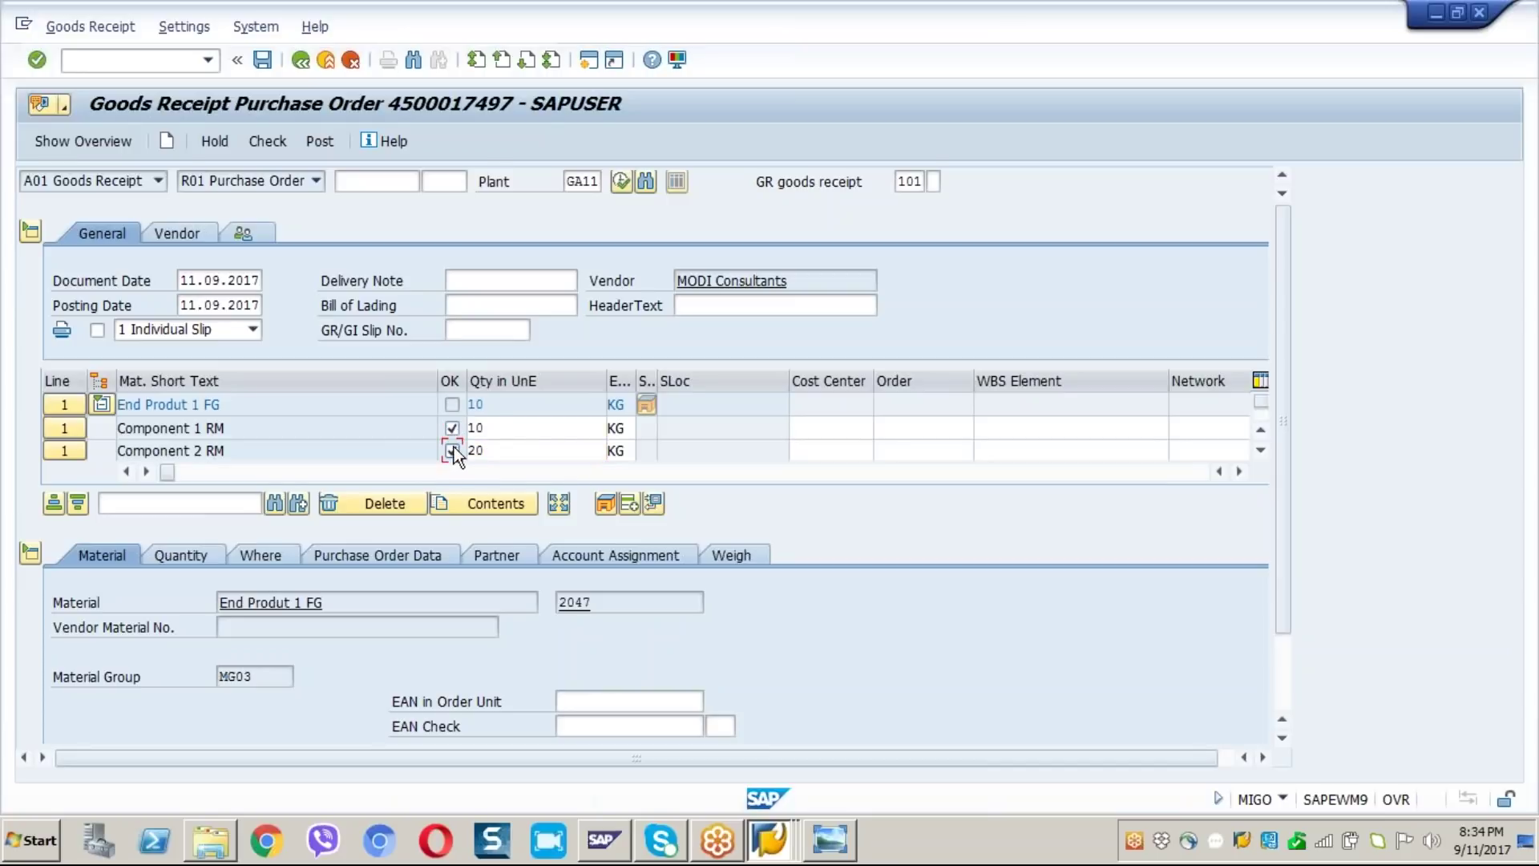
click(199, 549)
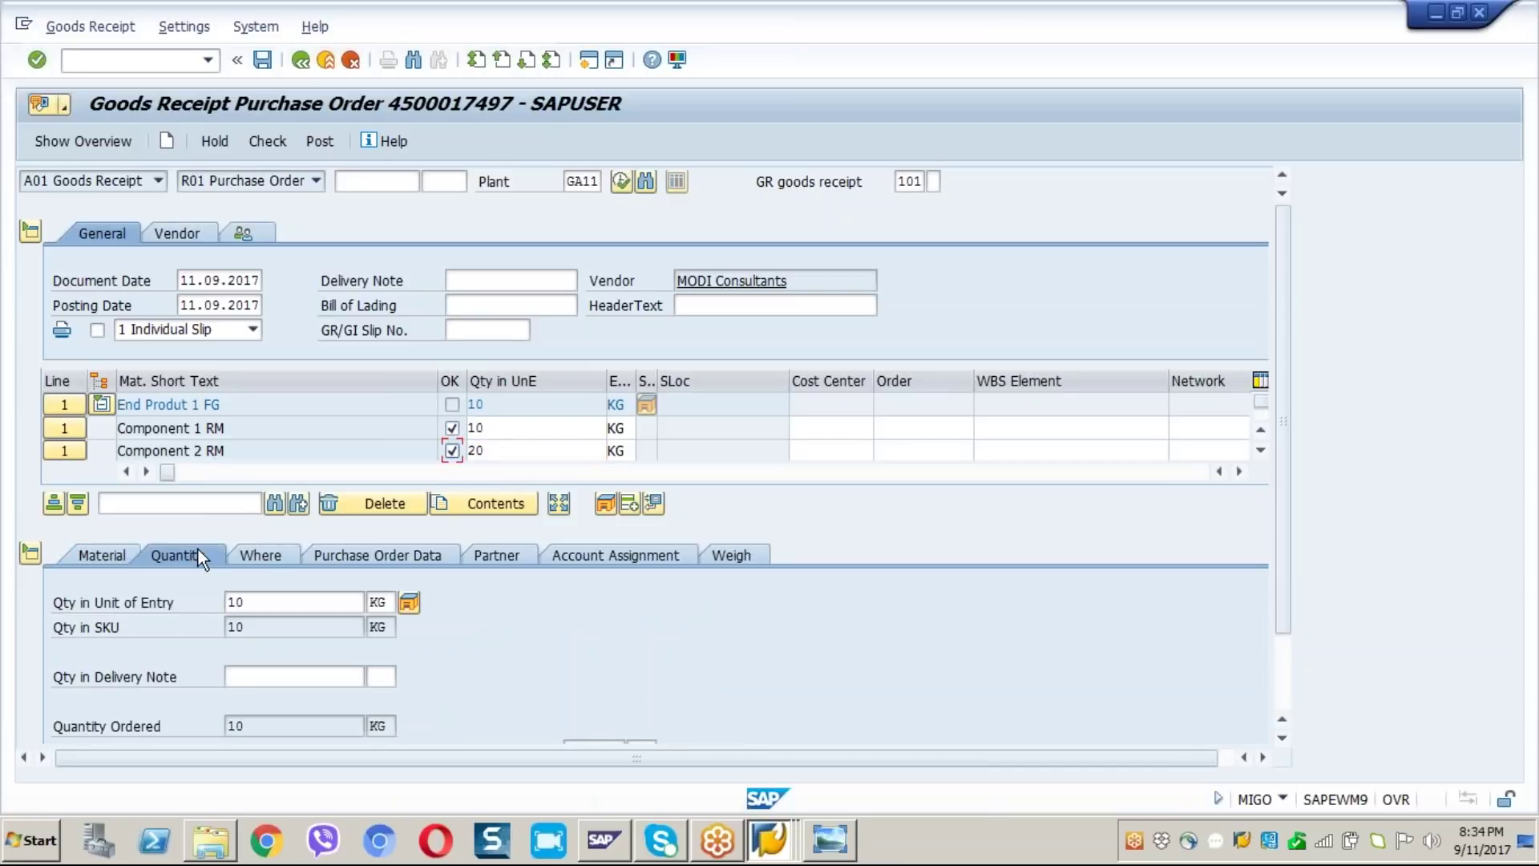
click(69, 433)
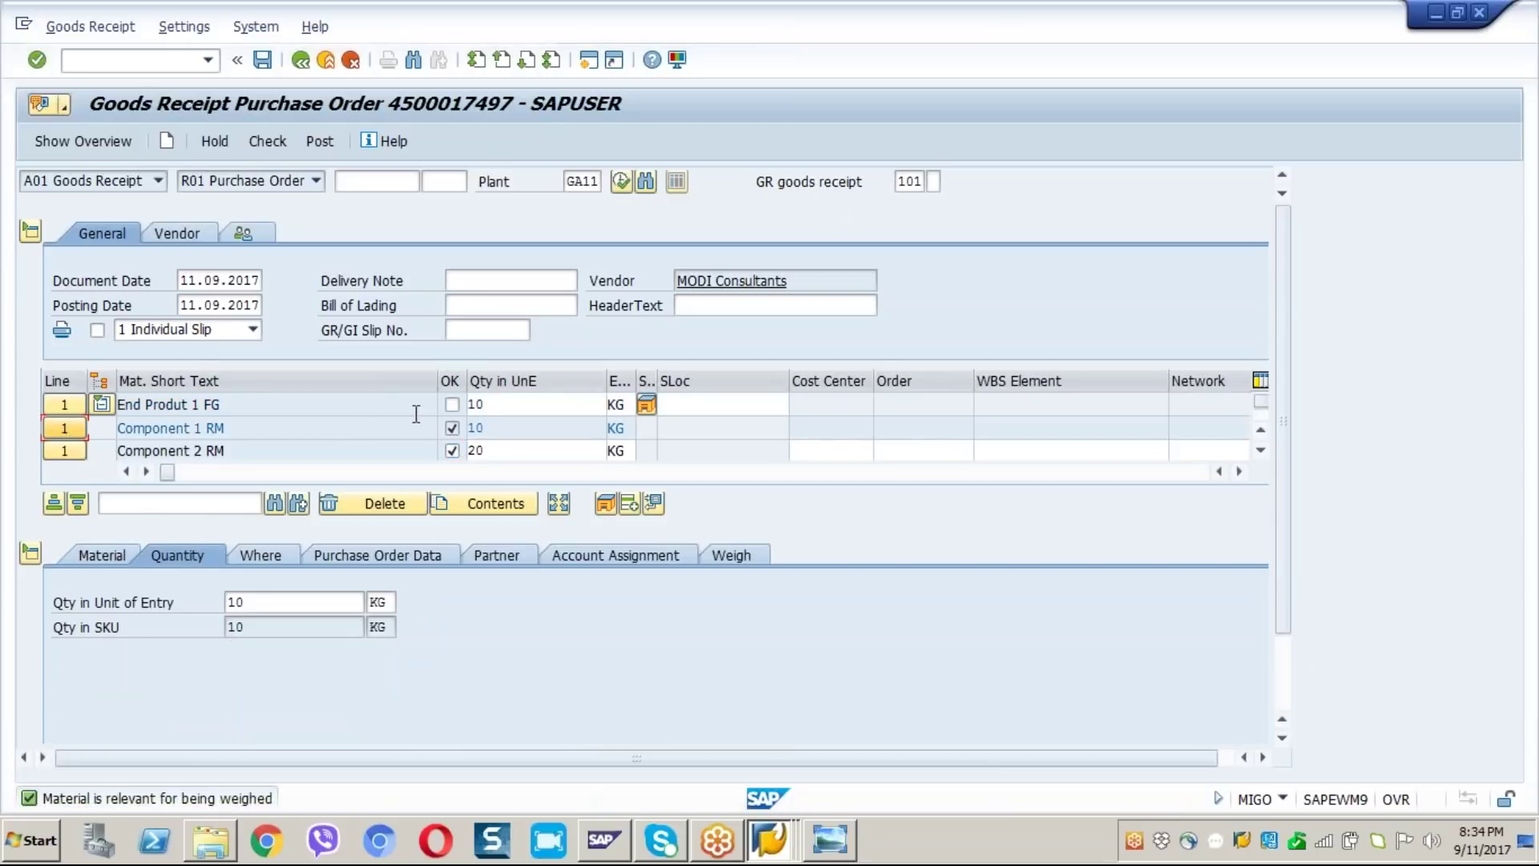
click(456, 406)
Step: Set the storage location of the End Produt 1 FG line to ST01
click(1280, 689)
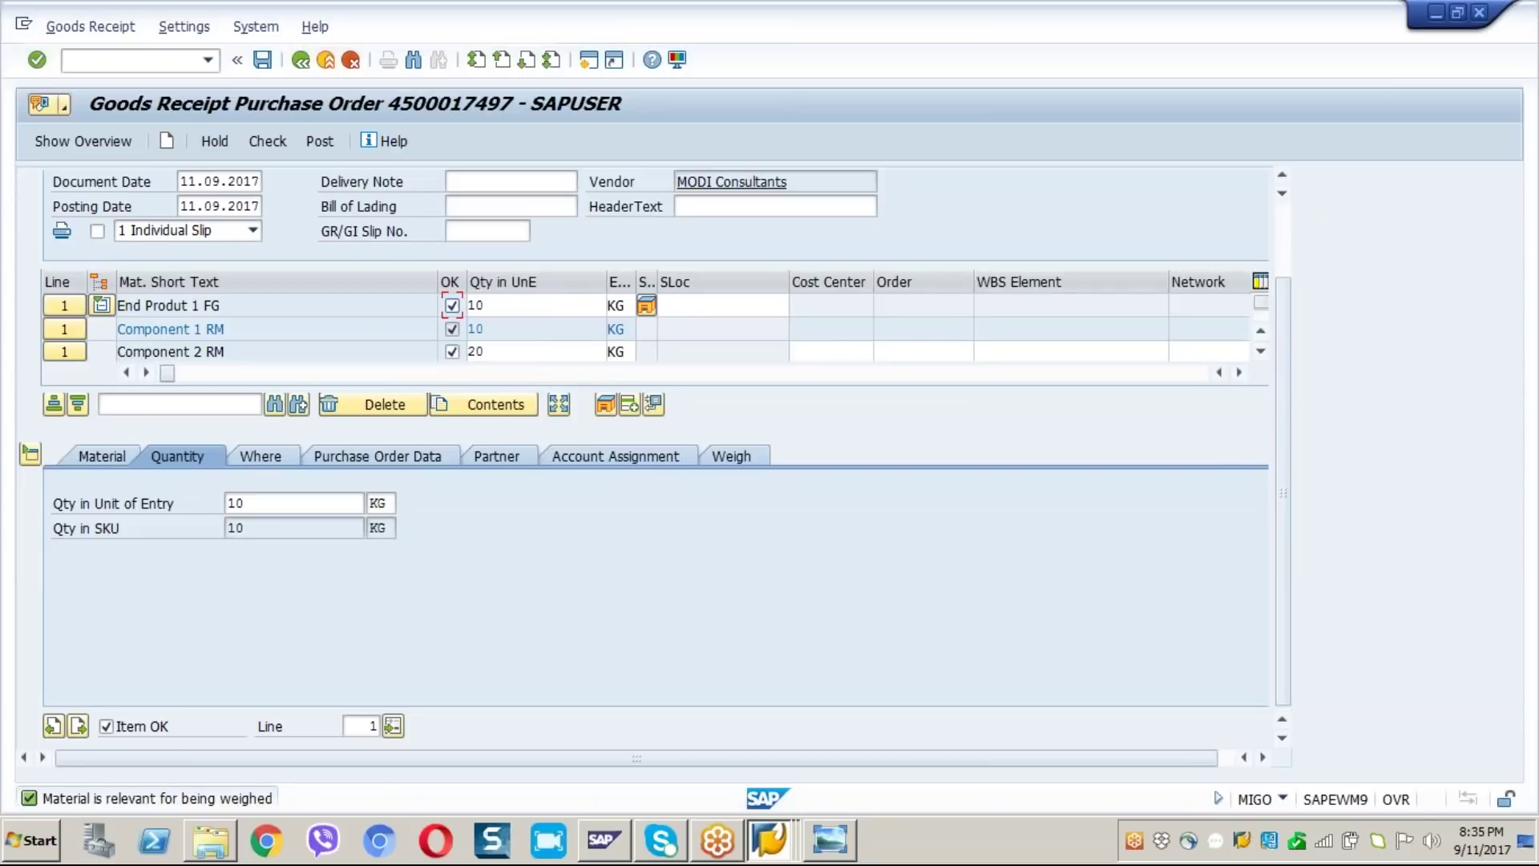
click(694, 309)
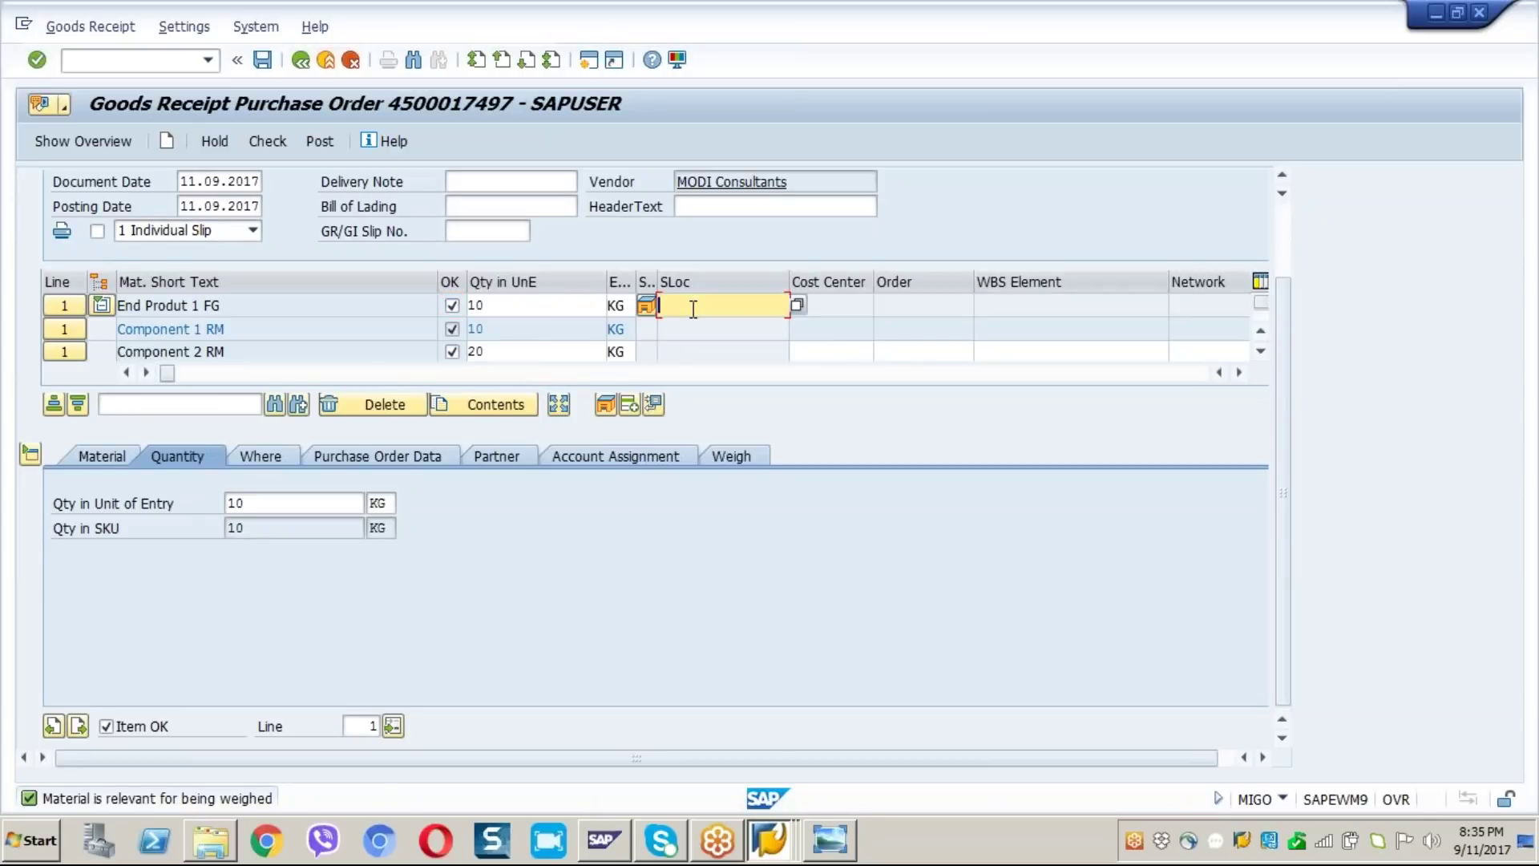
text(st01)
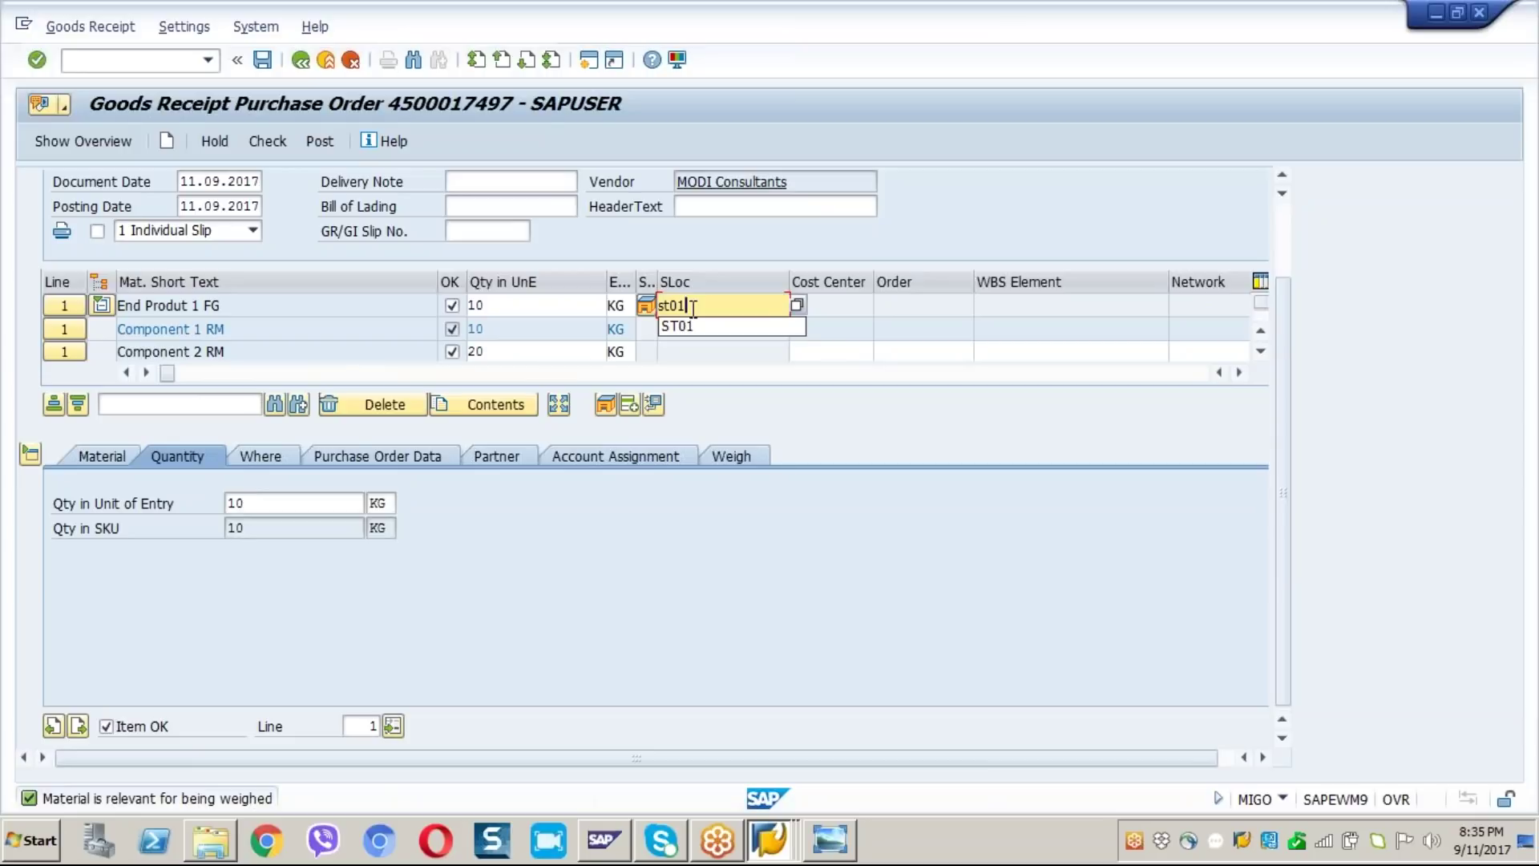
key(Return)
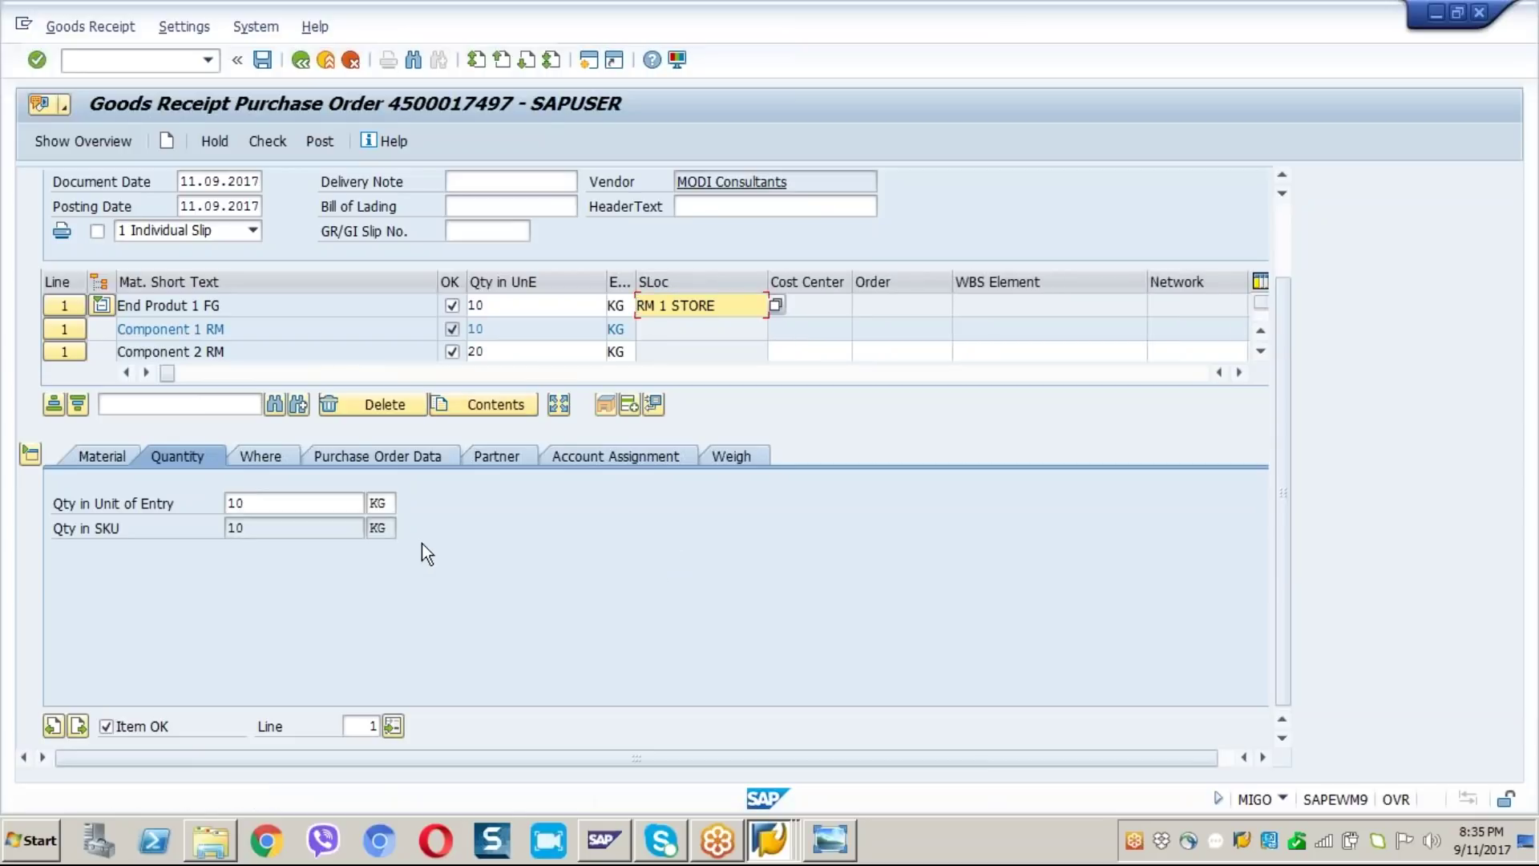
Step: Examine Component 1 RM's material and quantity details and compare its movement type with that of End Produt 1 FG
click(92, 457)
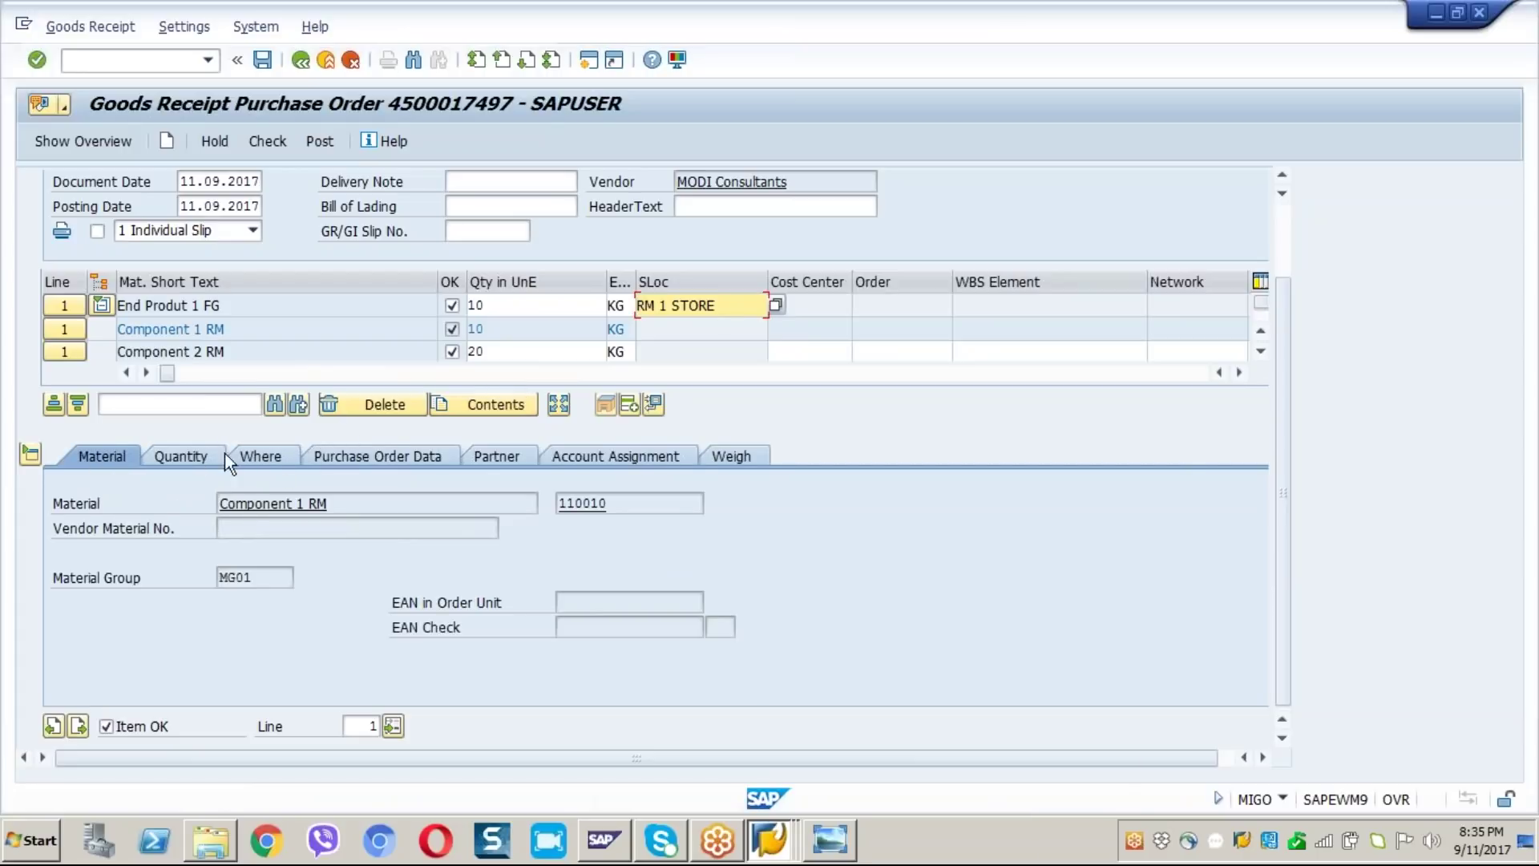
click(199, 452)
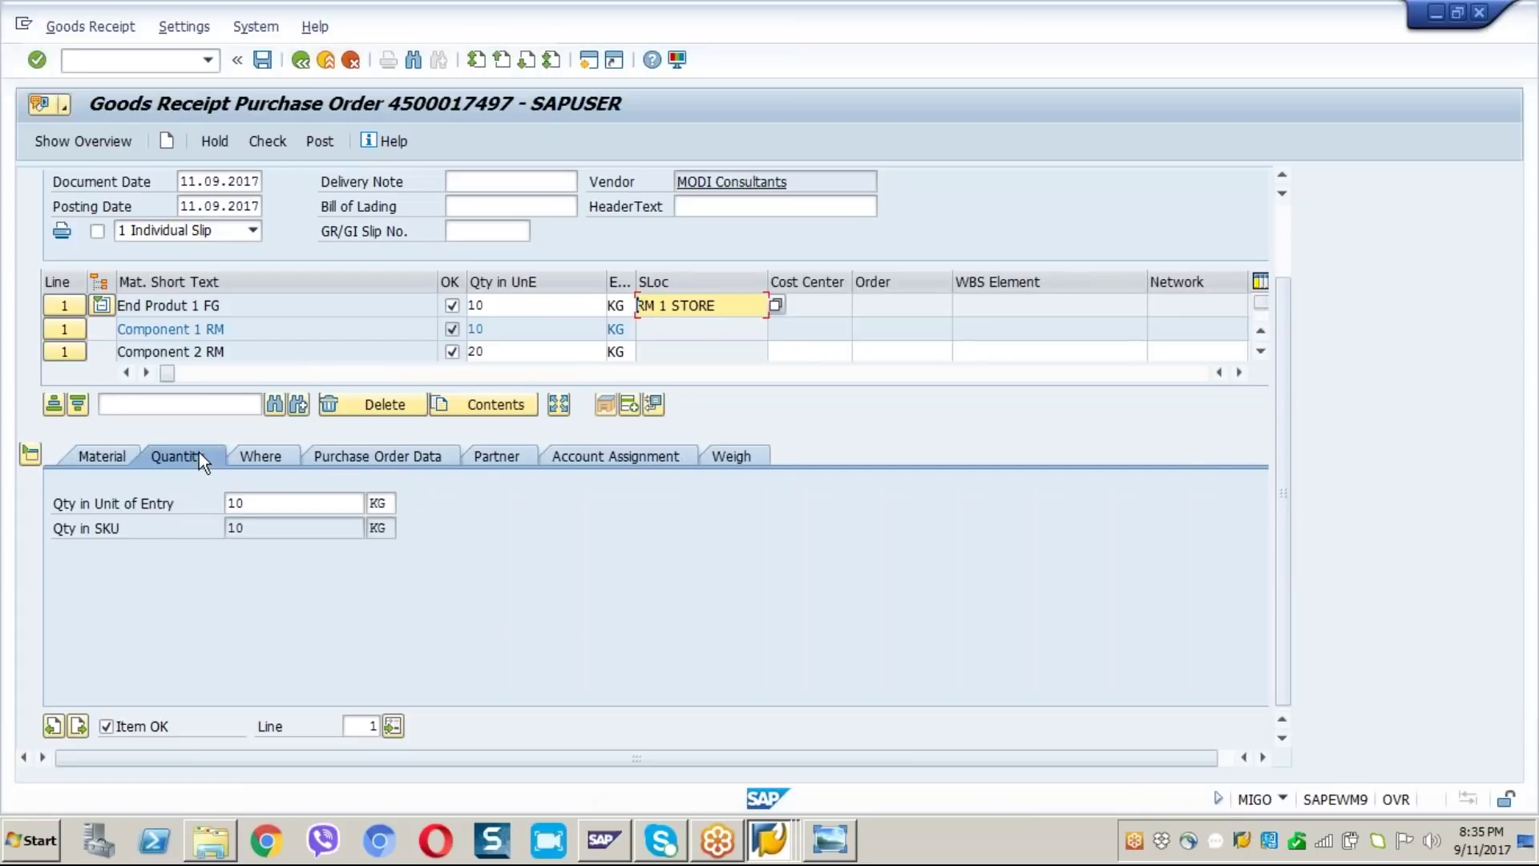
click(264, 457)
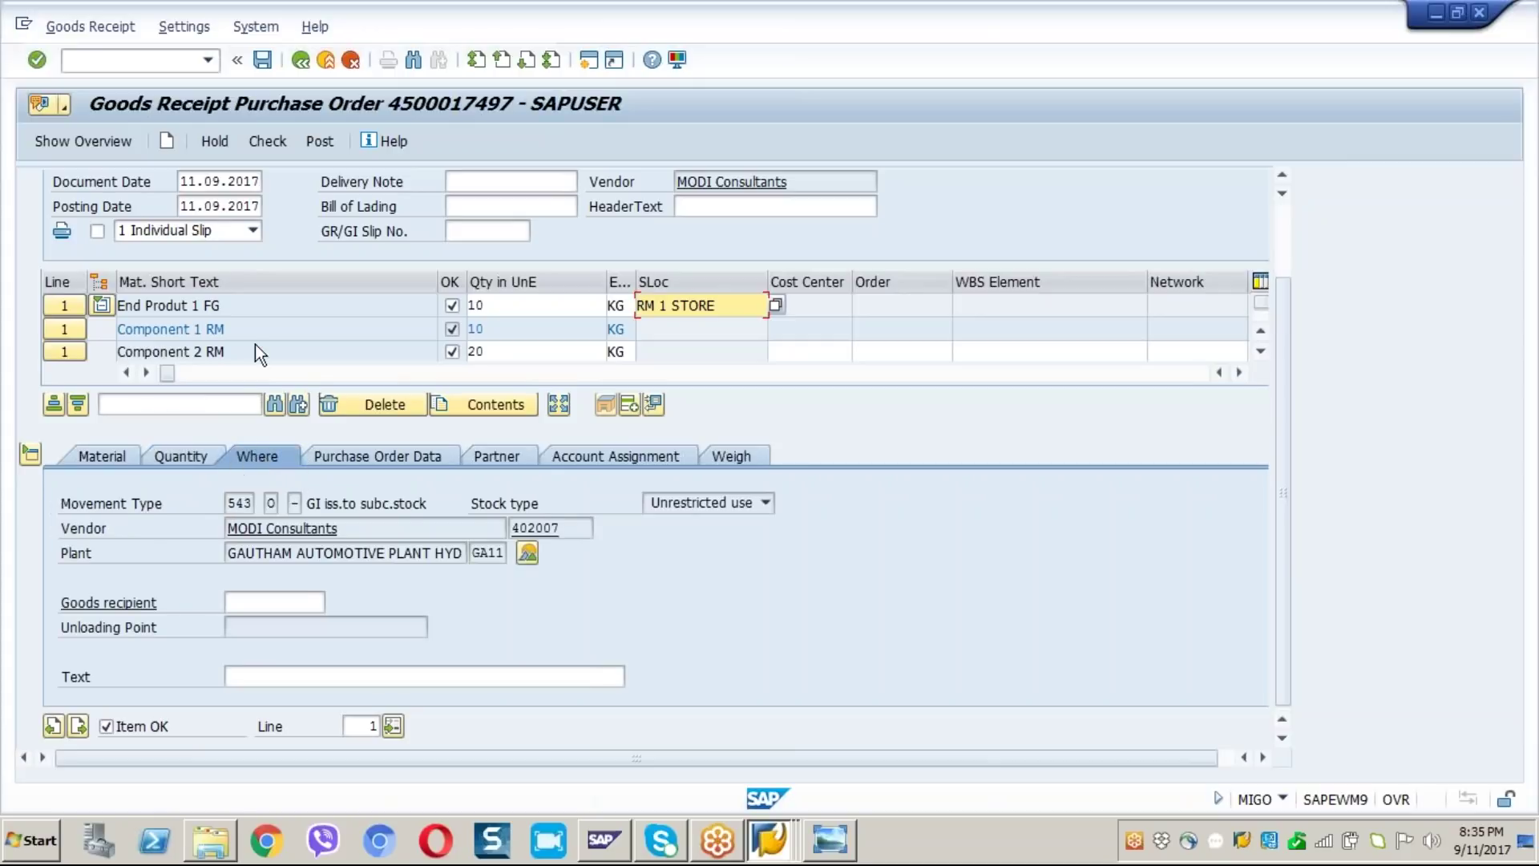
click(66, 305)
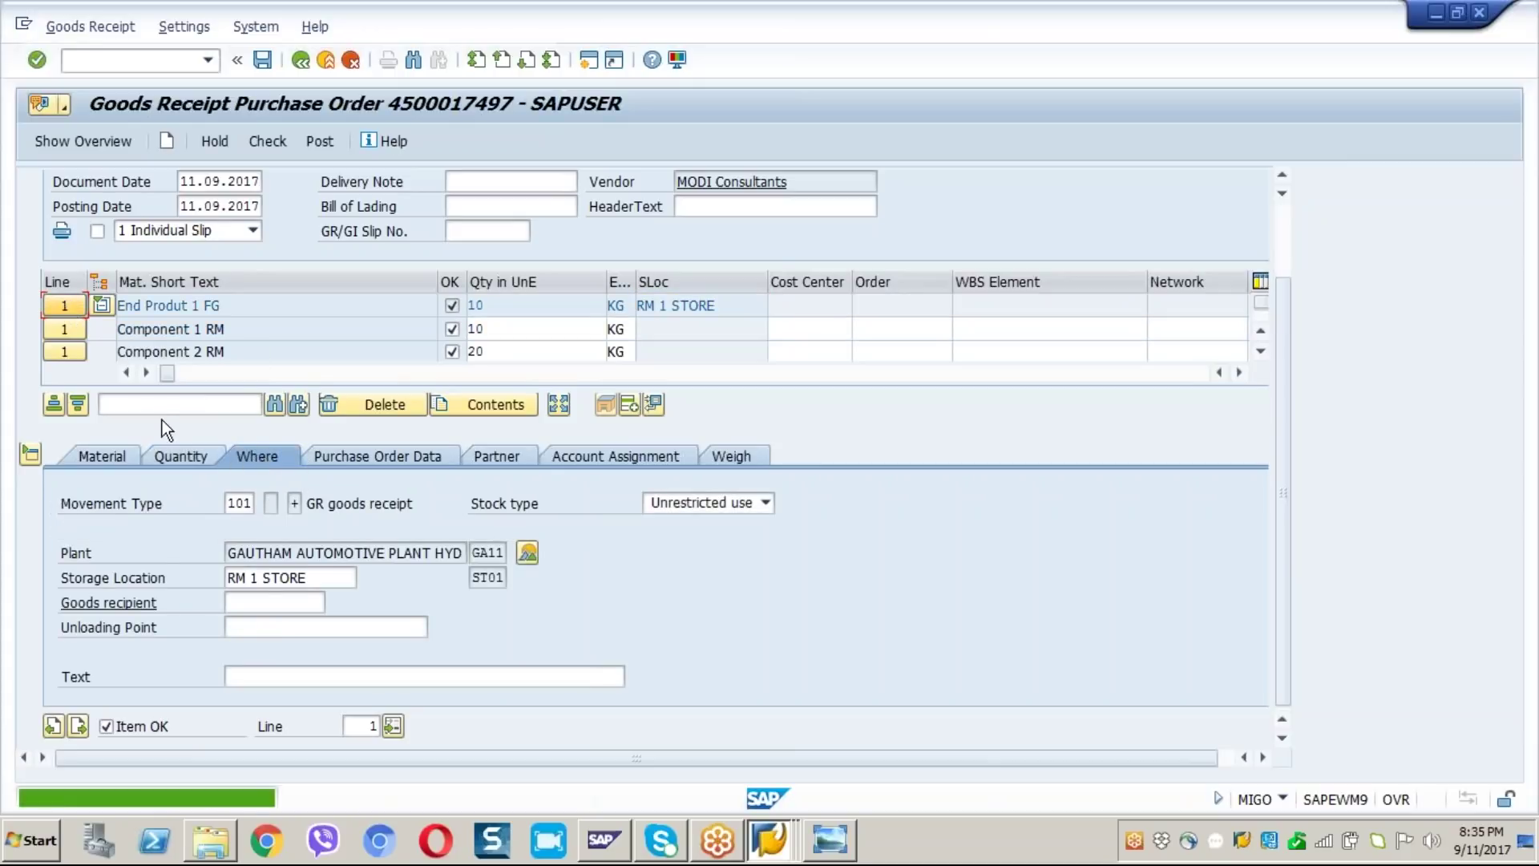
click(241, 501)
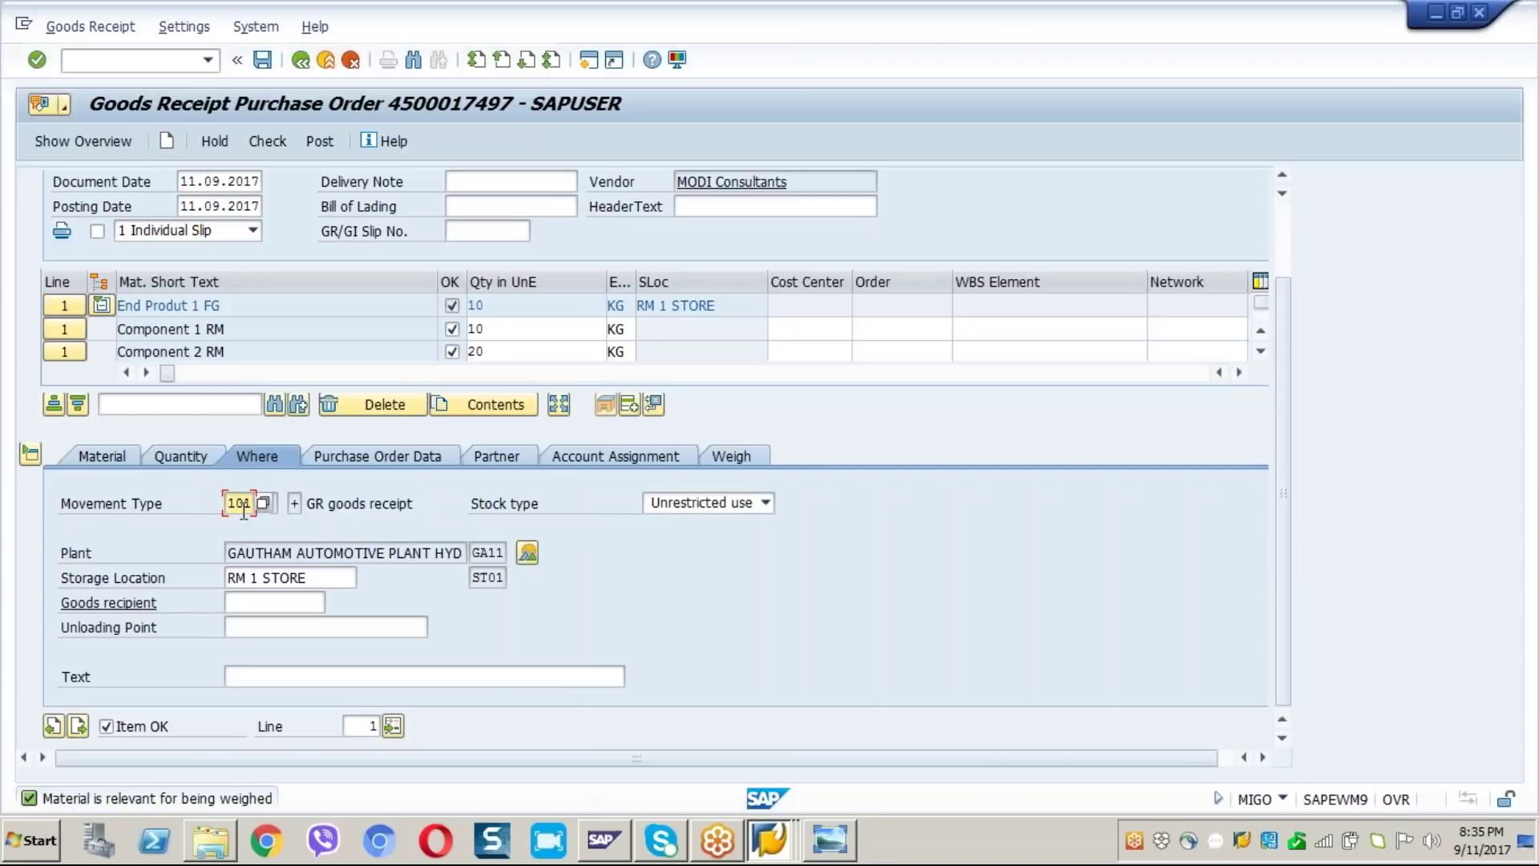
key(Tab)
click(241, 503)
click(73, 335)
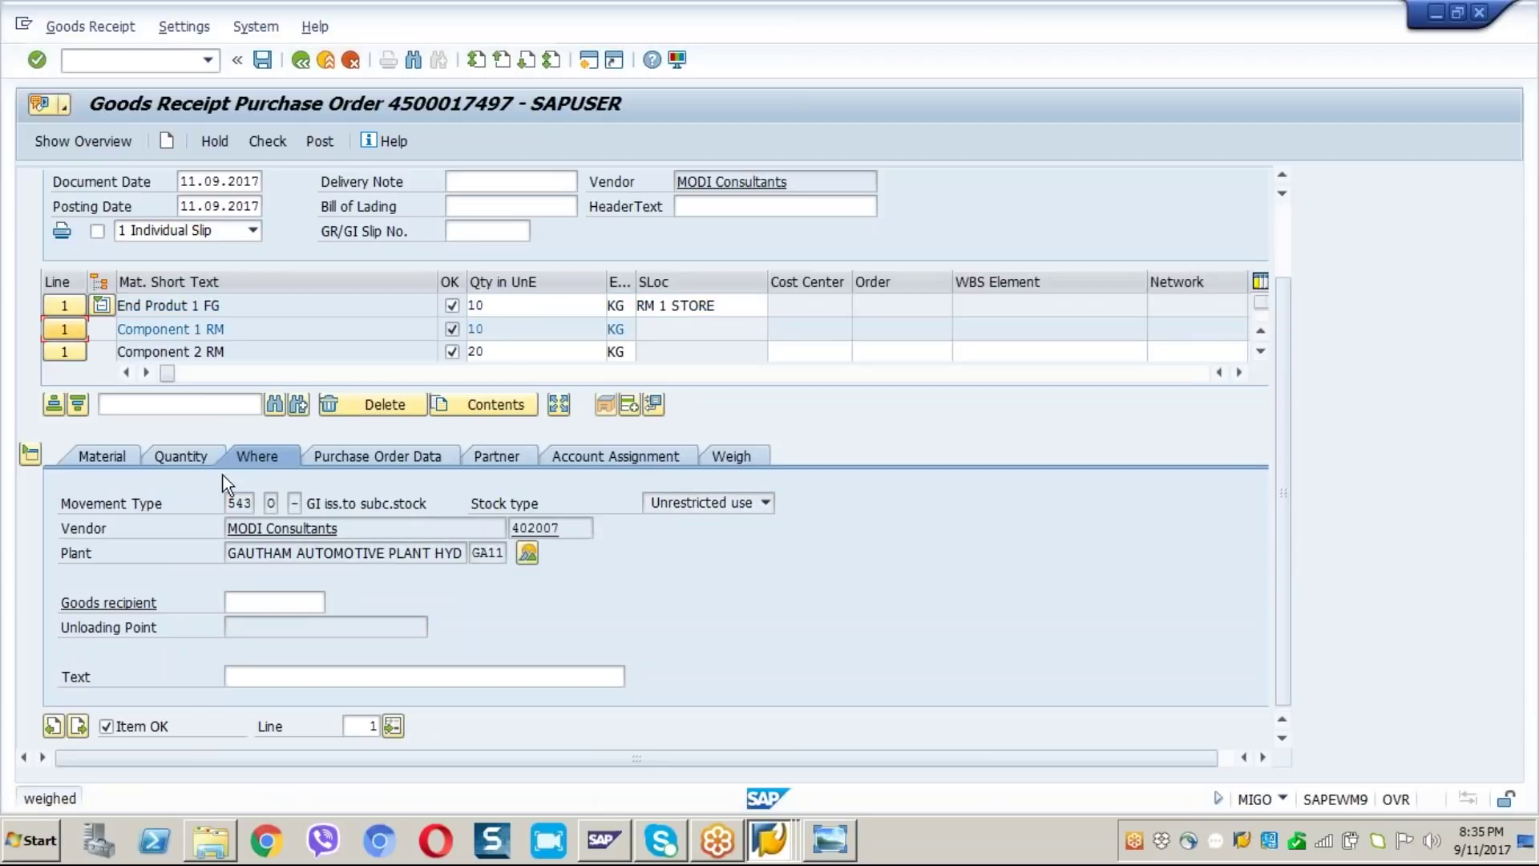
click(272, 504)
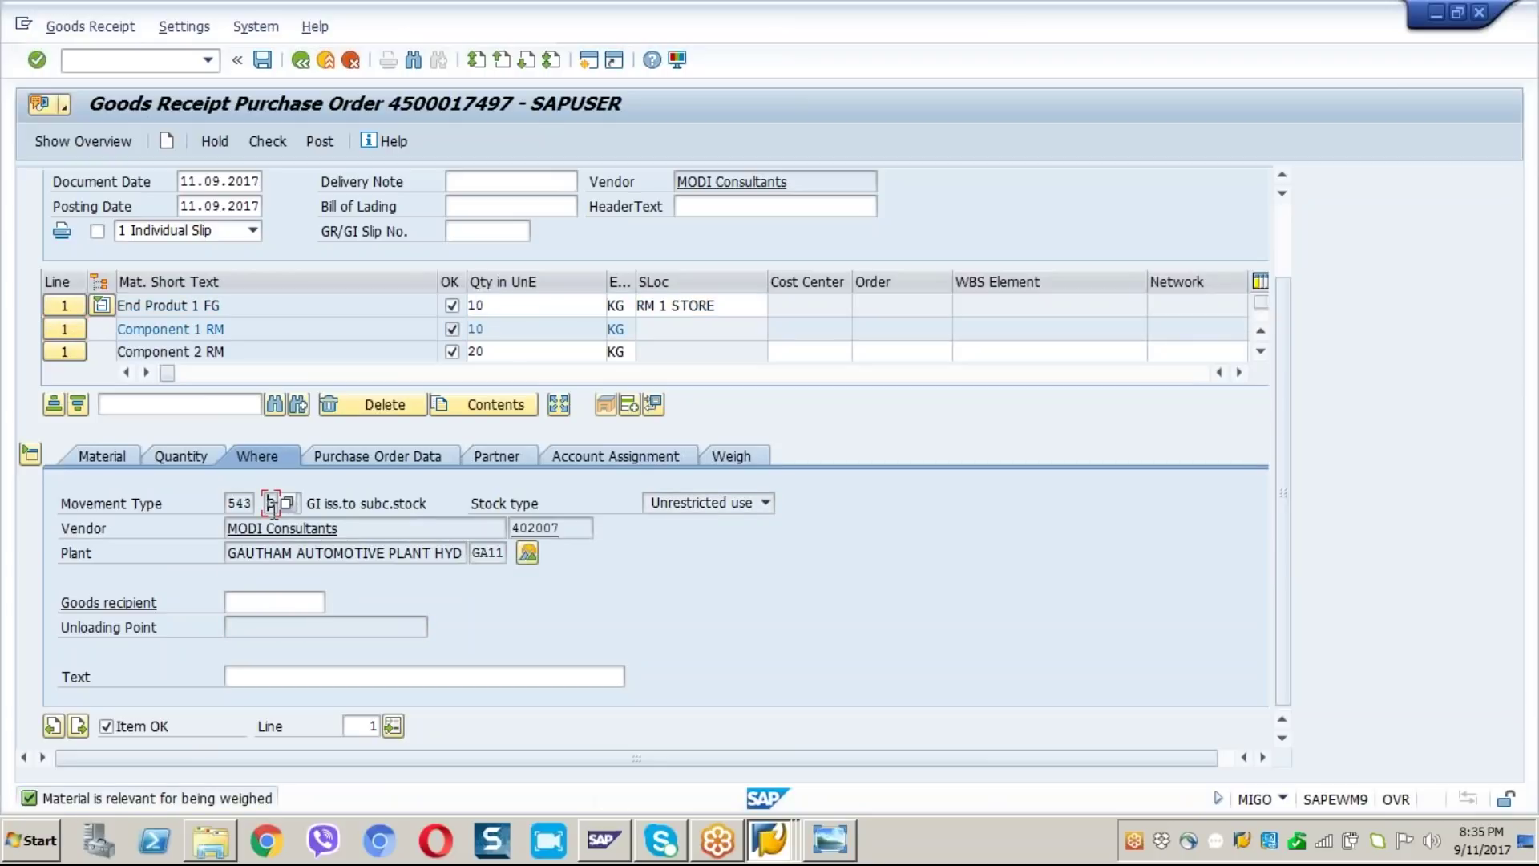
Step: Review the material, quantity, movement type and purchase order details of the Component 2 RM line
click(75, 357)
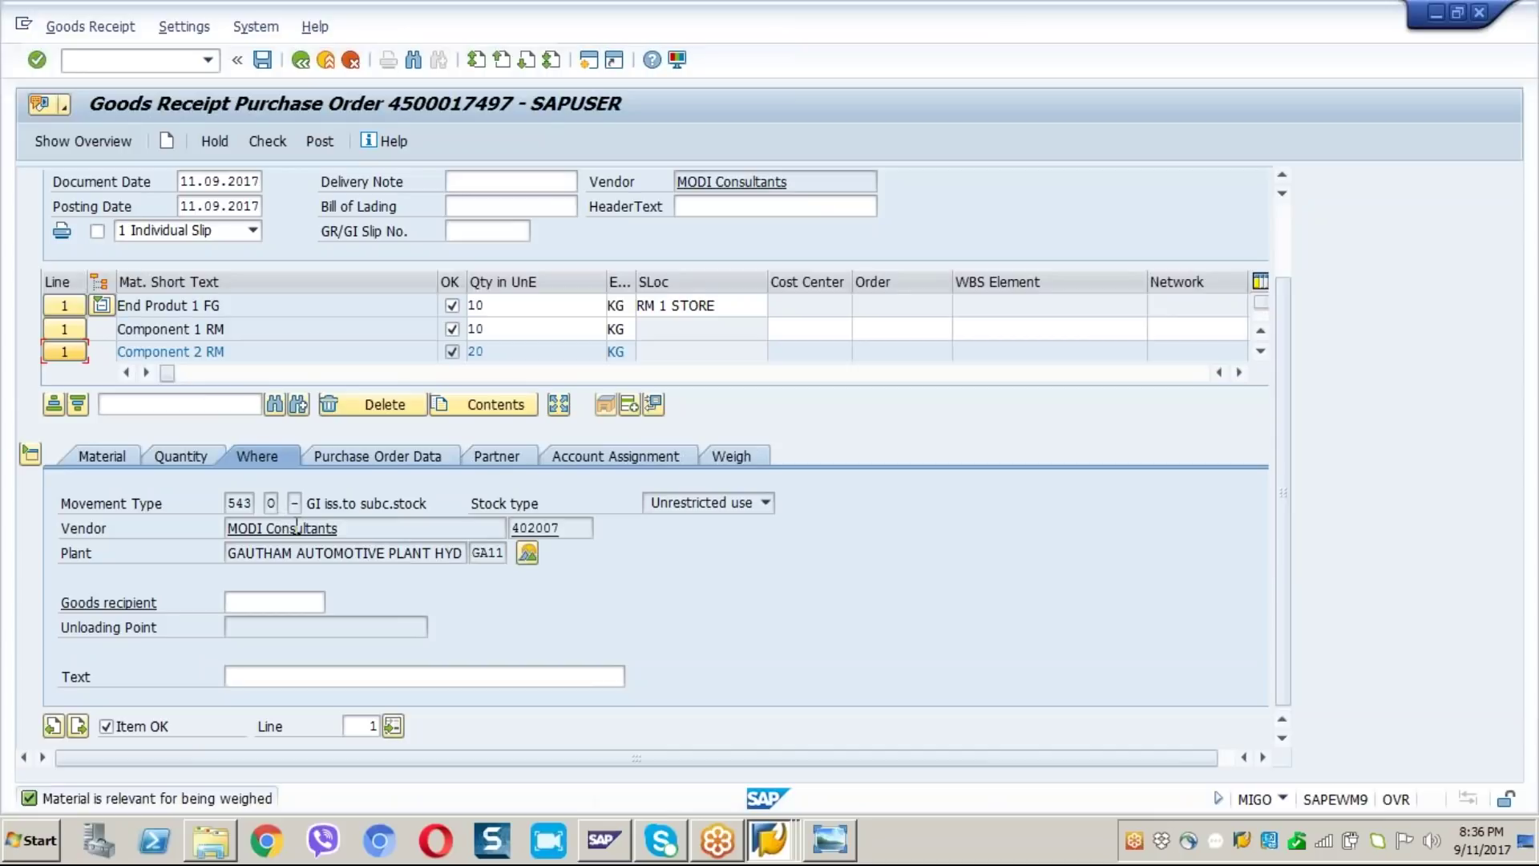
click(99, 452)
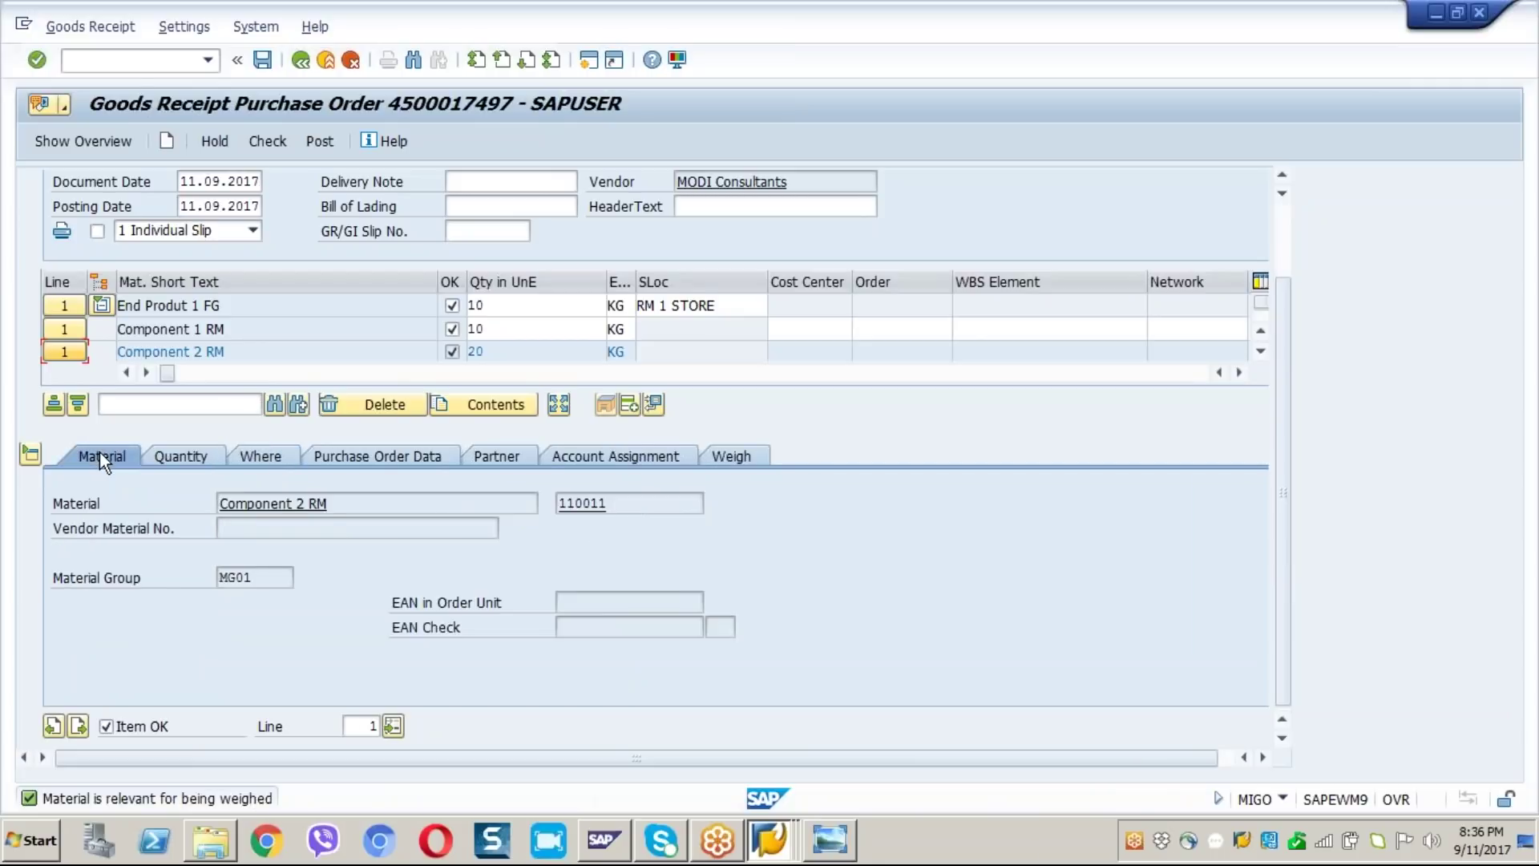
click(164, 457)
click(258, 454)
click(409, 457)
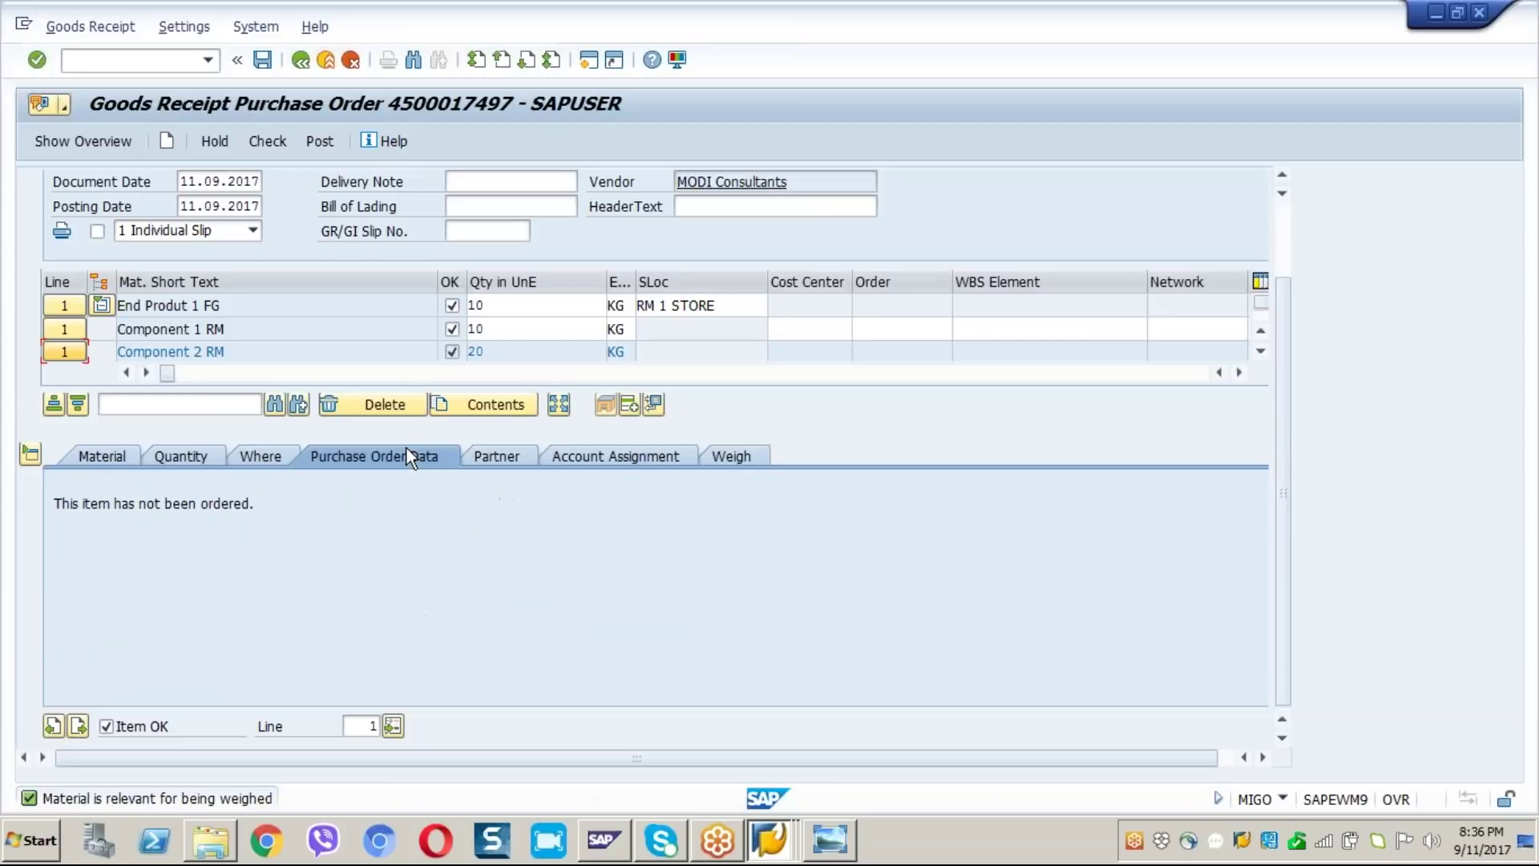
Step: Review Component 2 RM's movement type, check the goods receipt, and open the explanation of the first logged error
click(264, 463)
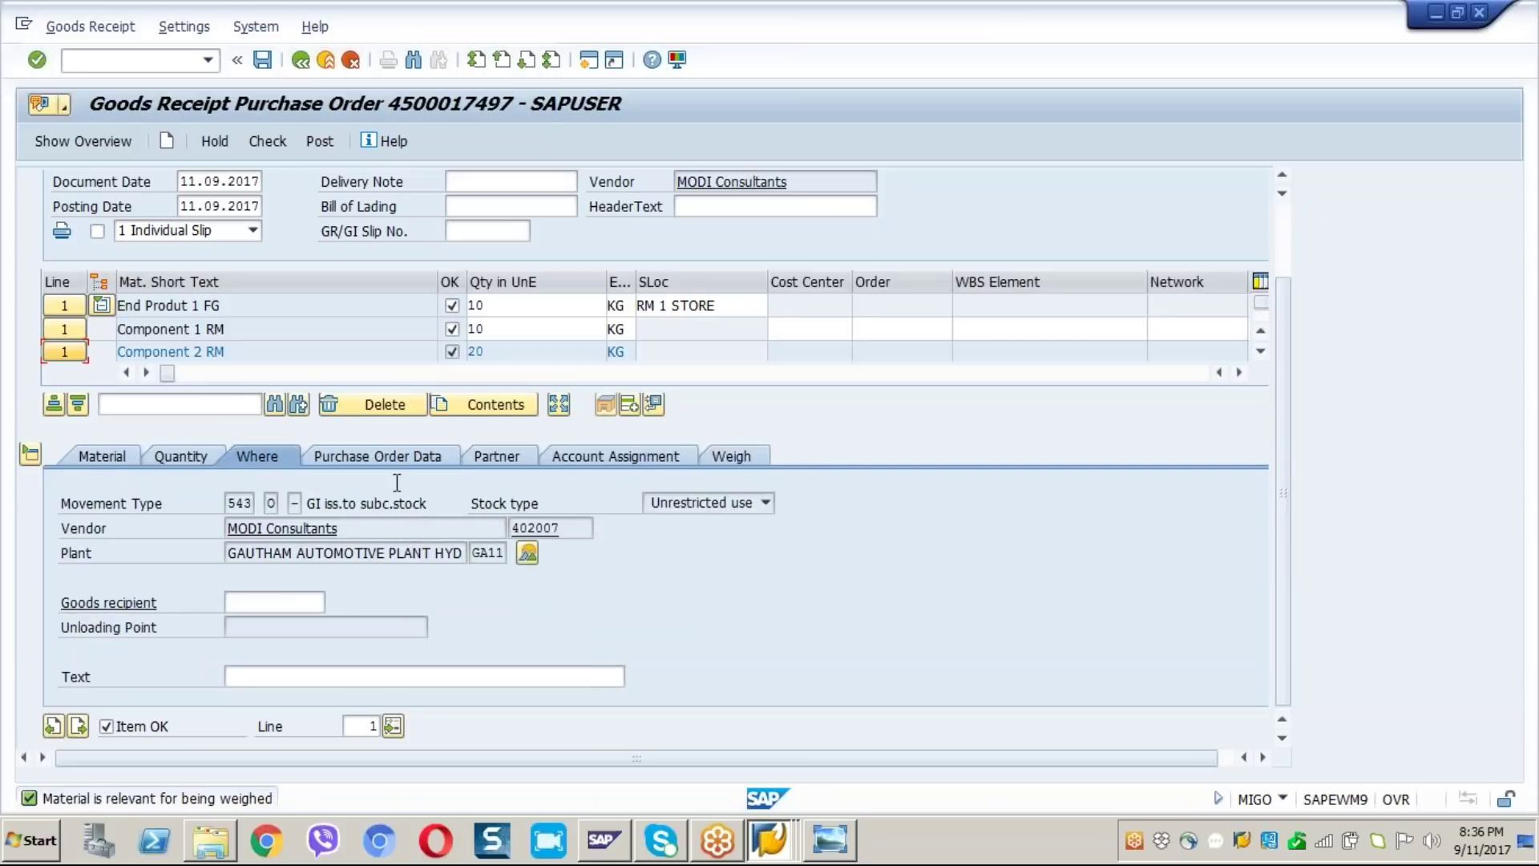
click(273, 141)
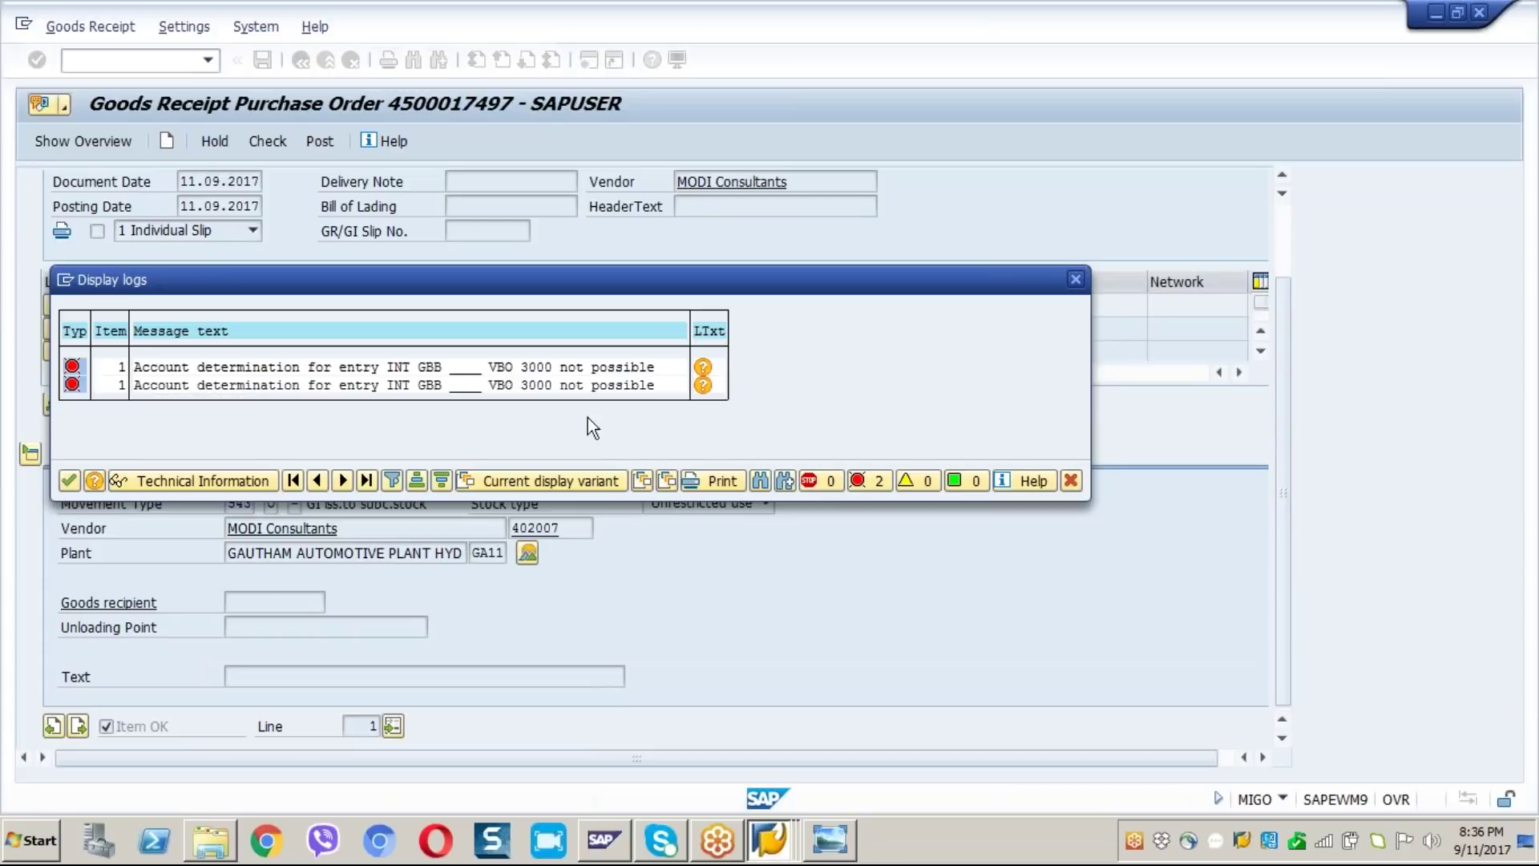
double_click(405, 374)
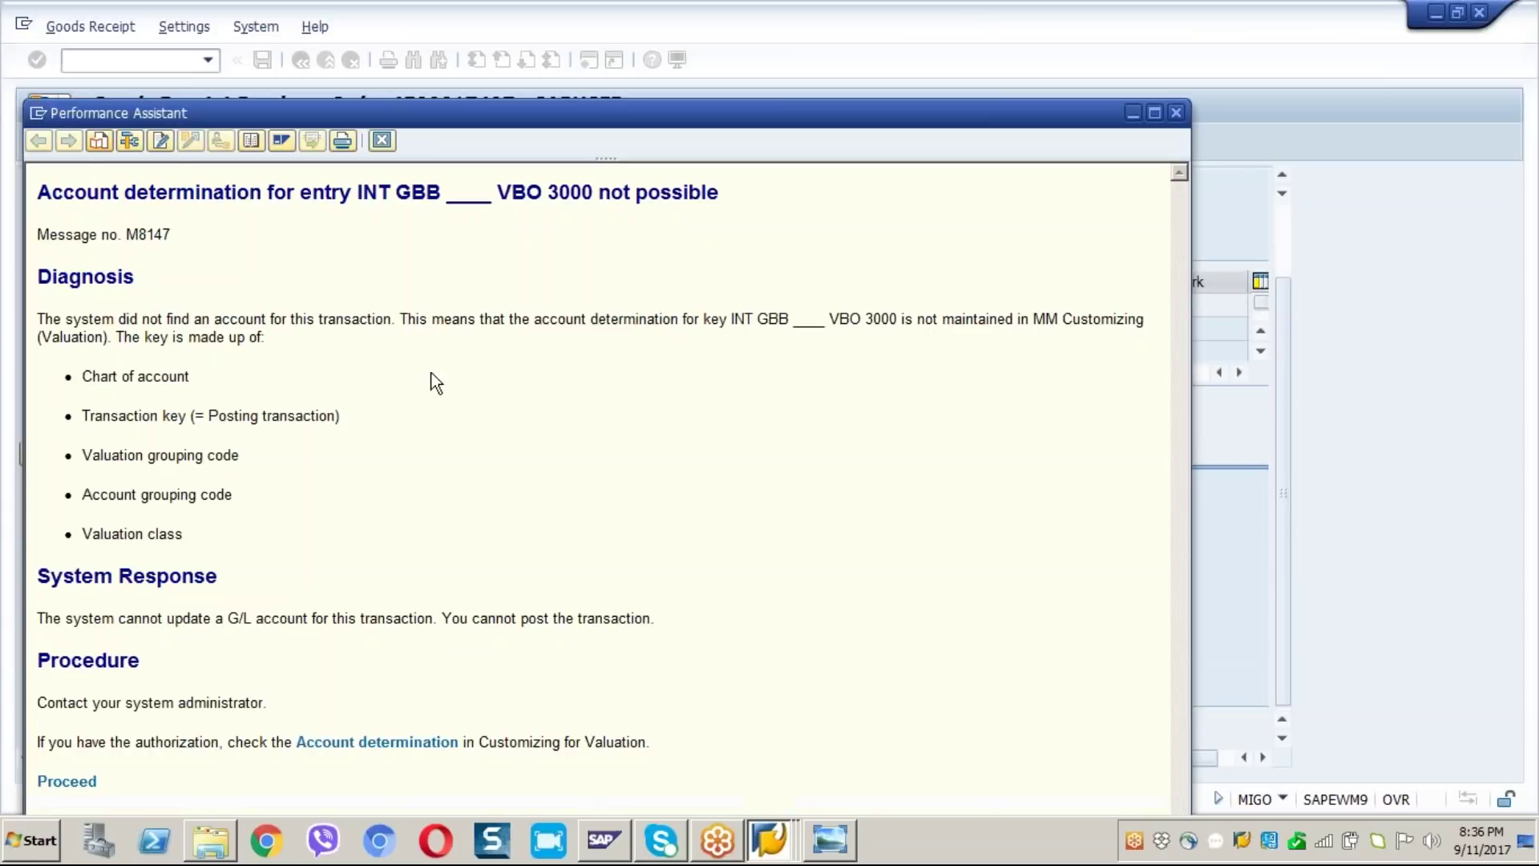
Step: Proceed to automatic posting customizing, cancel the valuation area prompt, and open the account assignment procedures
click(73, 782)
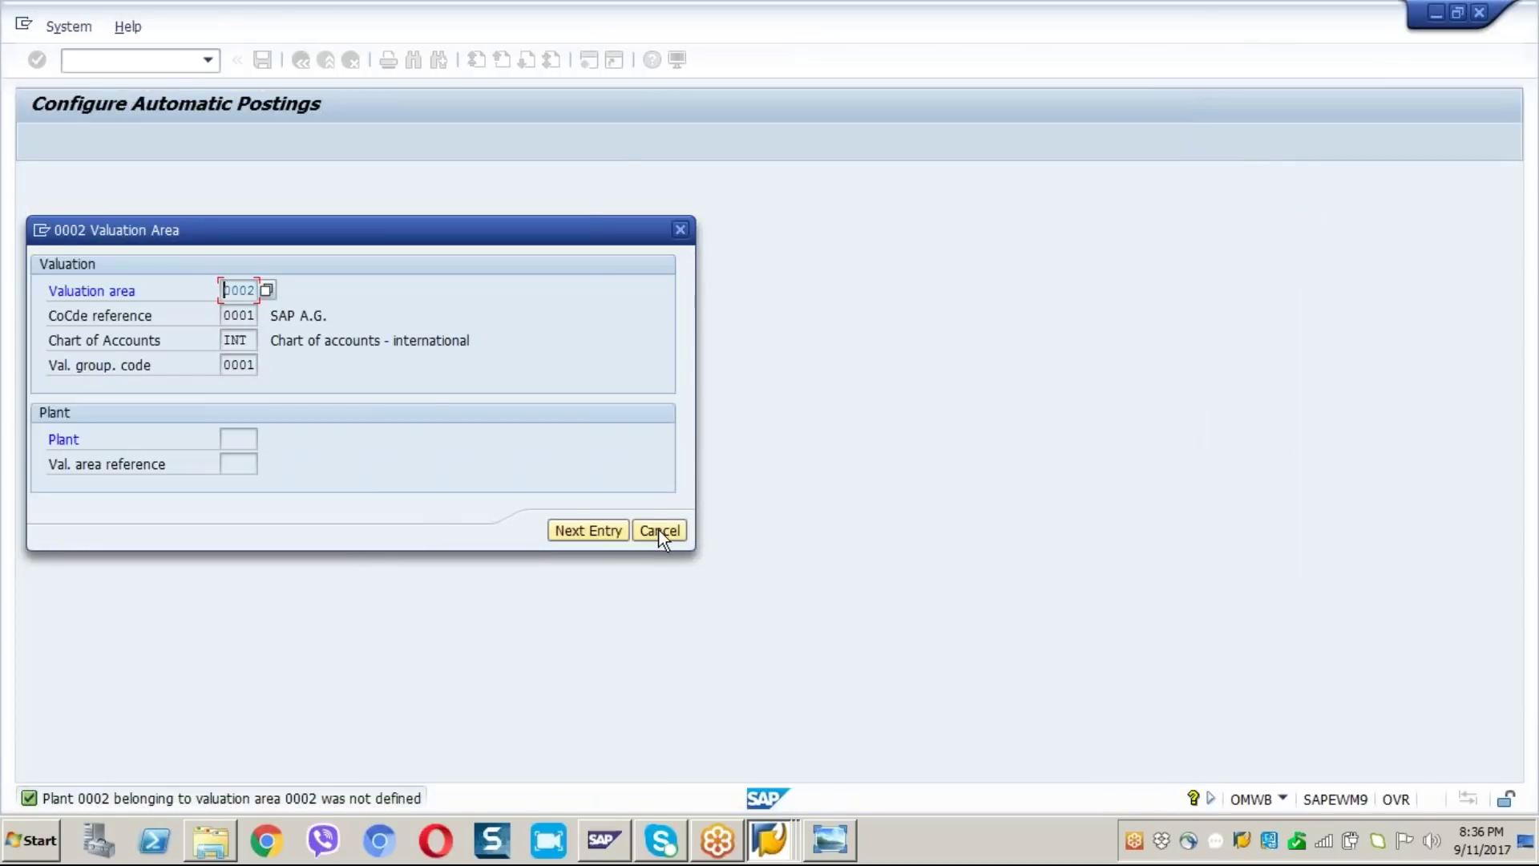
click(659, 533)
click(131, 145)
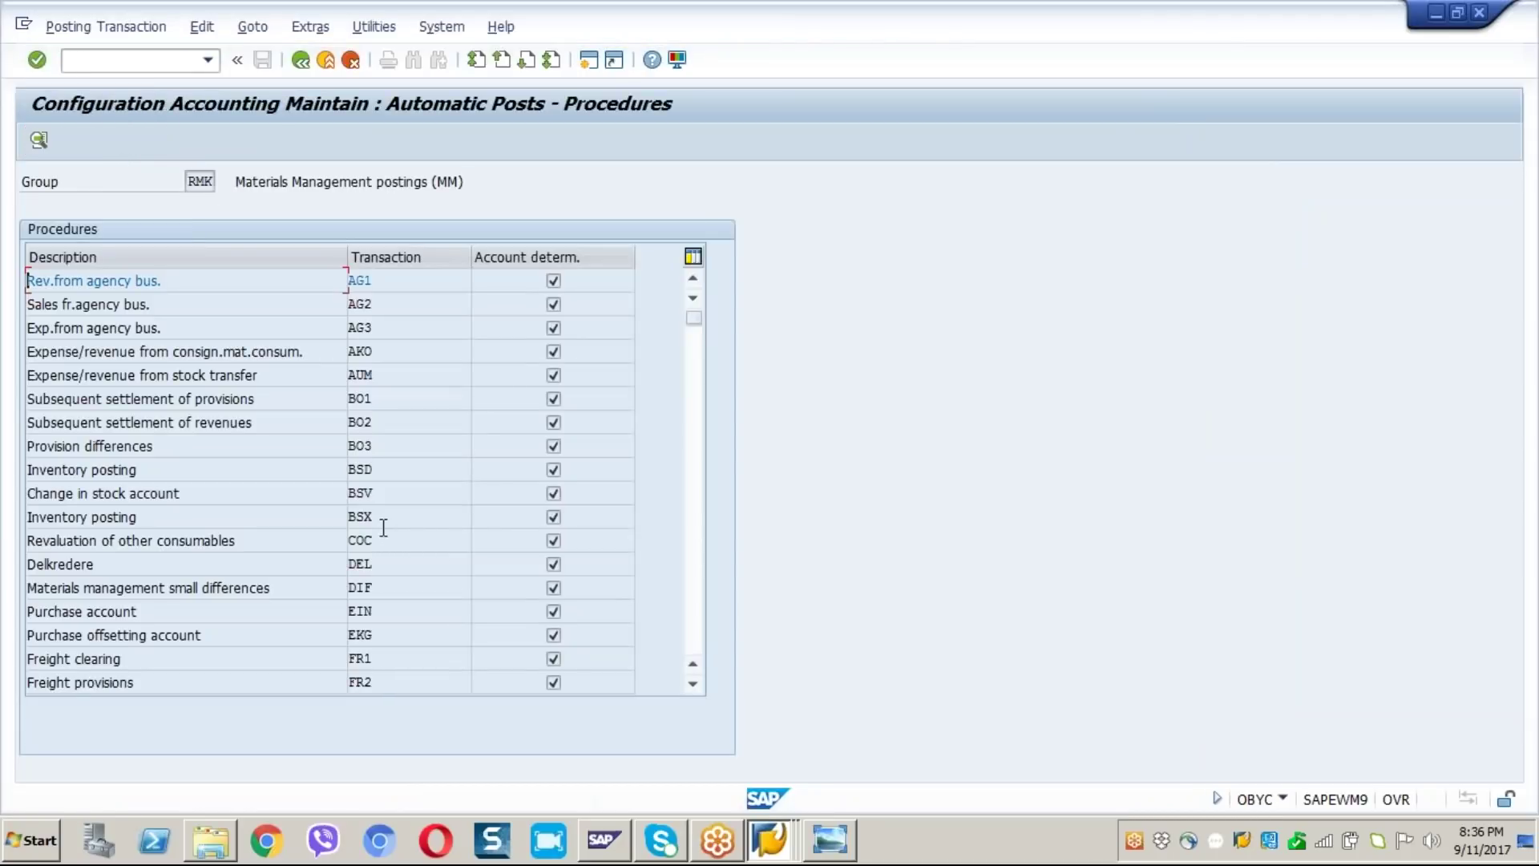
Step: Open the account settings of transaction GBB, Offsetting entry for inventory posting, for chart of accounts INT
click(694, 685)
click(694, 686)
click(693, 686)
click(693, 686)
click(693, 685)
click(694, 685)
click(693, 685)
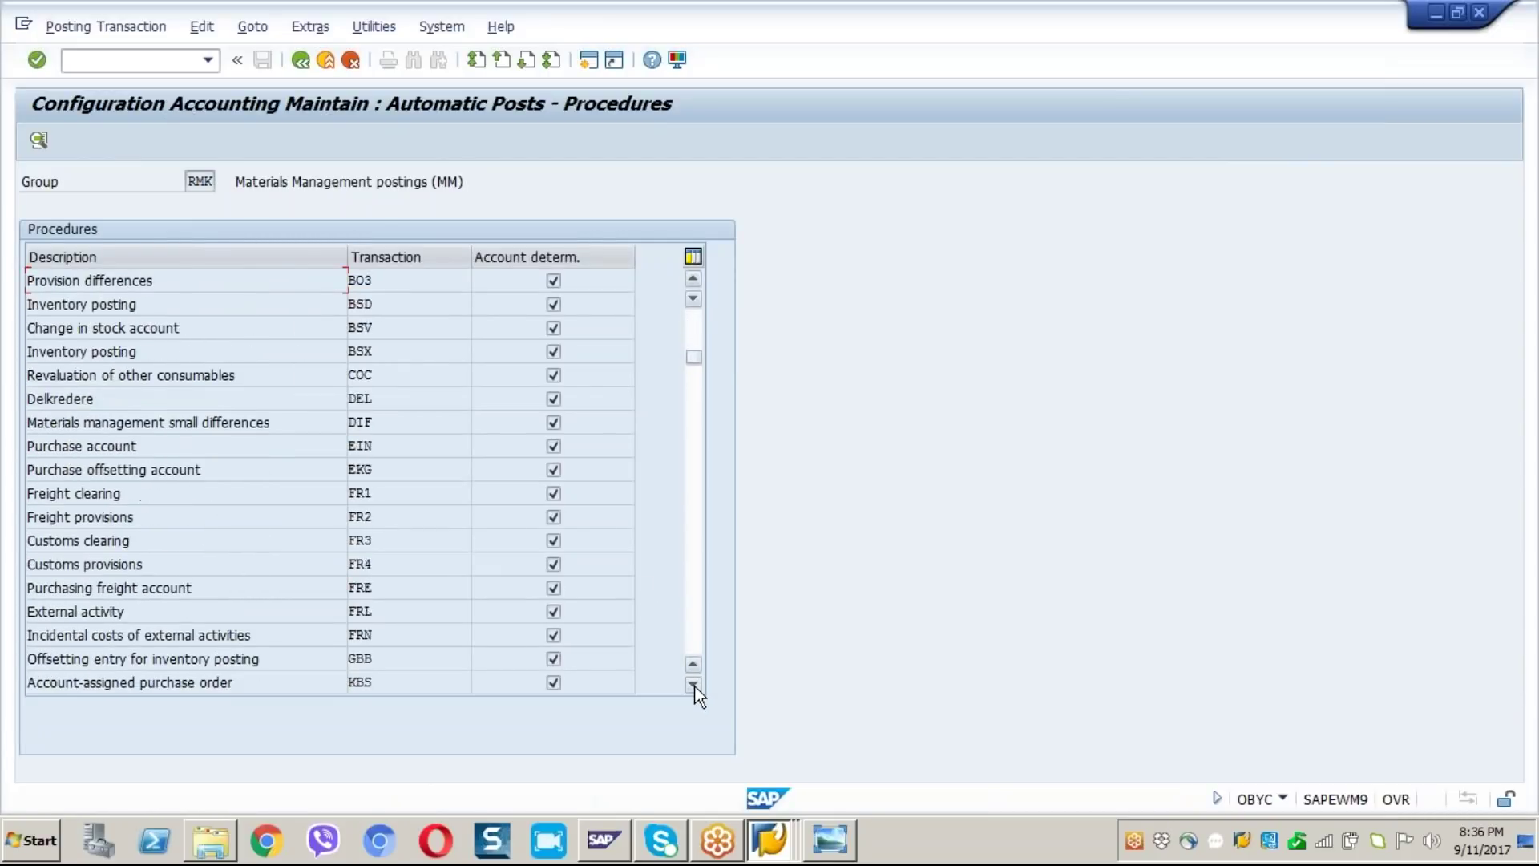
double_click(375, 658)
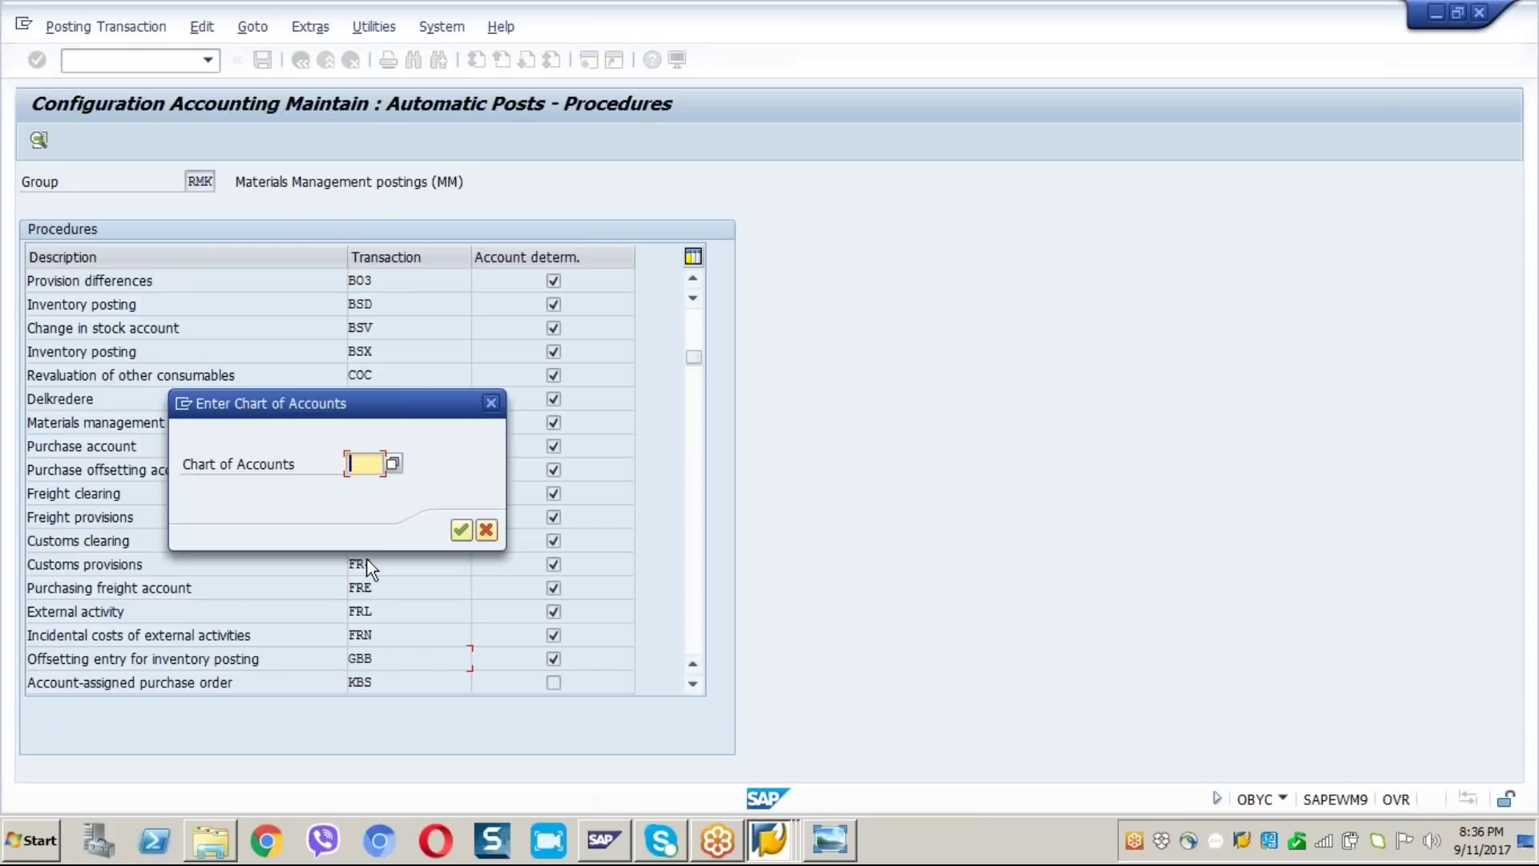
text(INT)
key(Return)
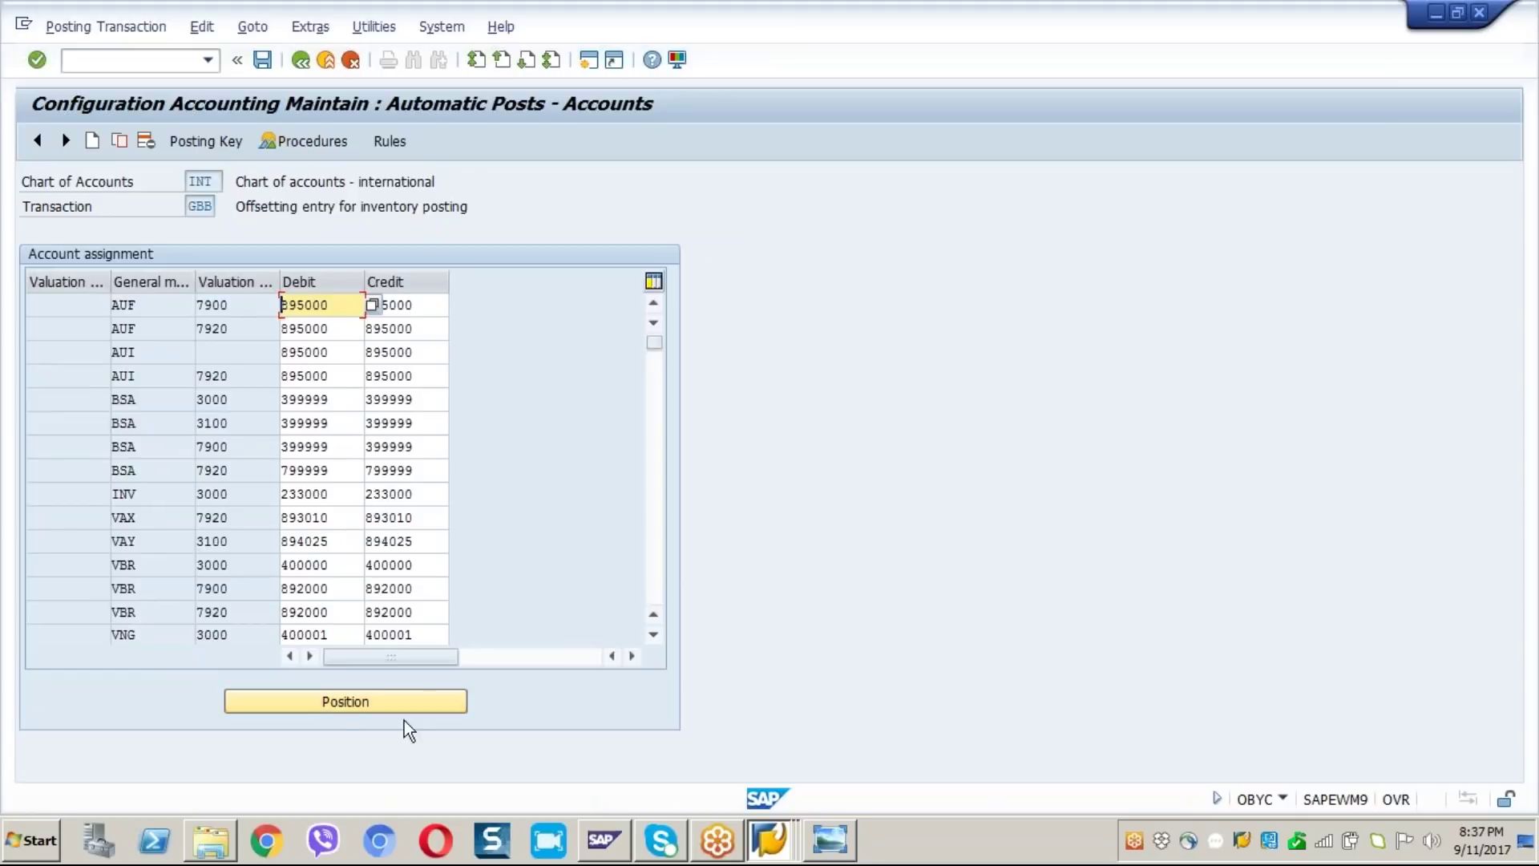
Step: Look up general modification VBO in the GBB account assignments with a blank valuation modification
click(365, 704)
click(347, 489)
text(v)
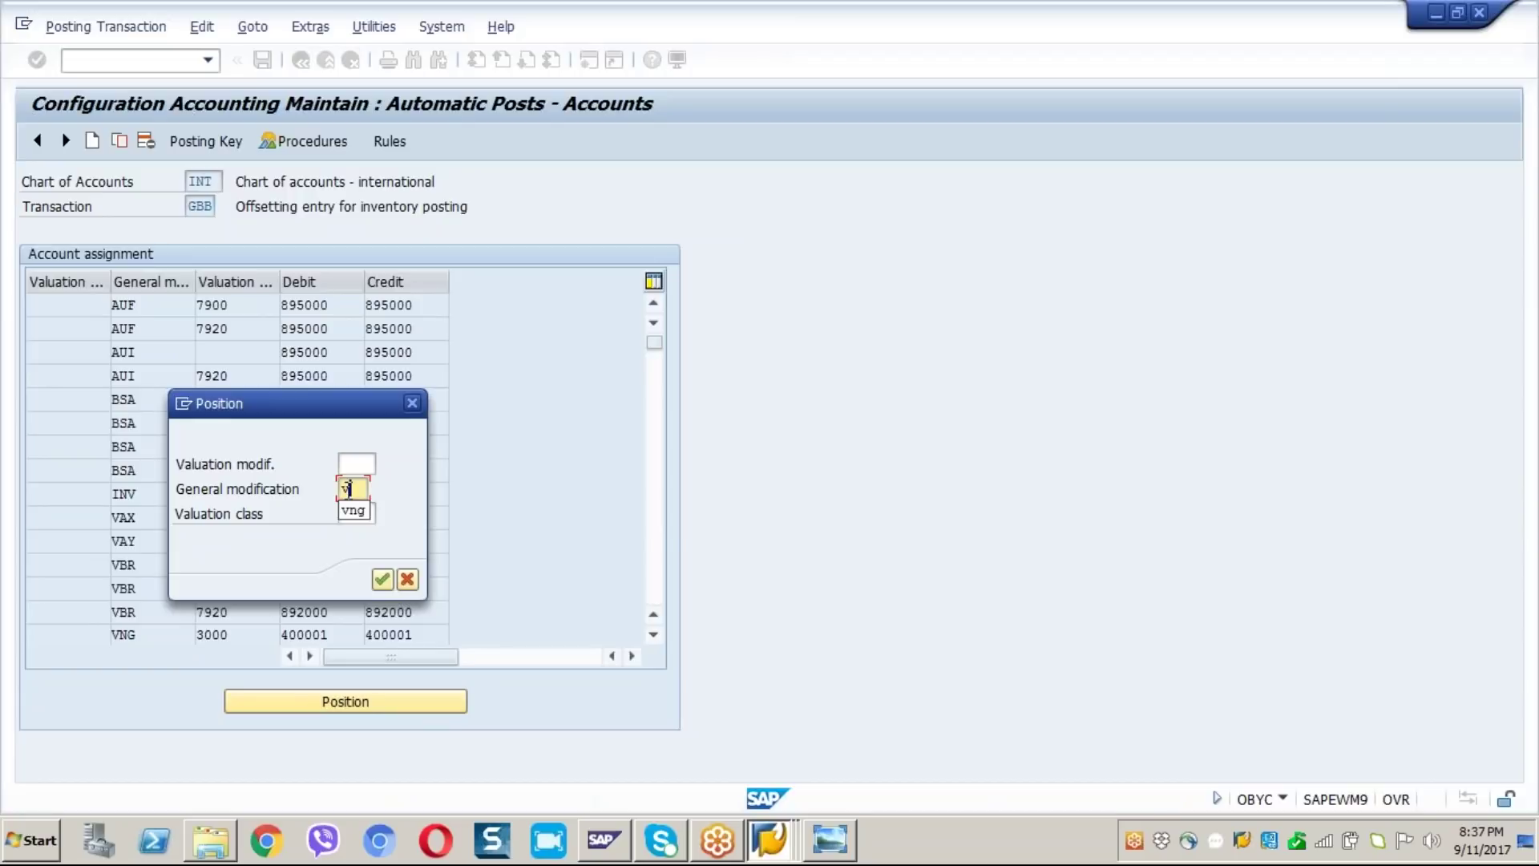
text(bo)
key(Return)
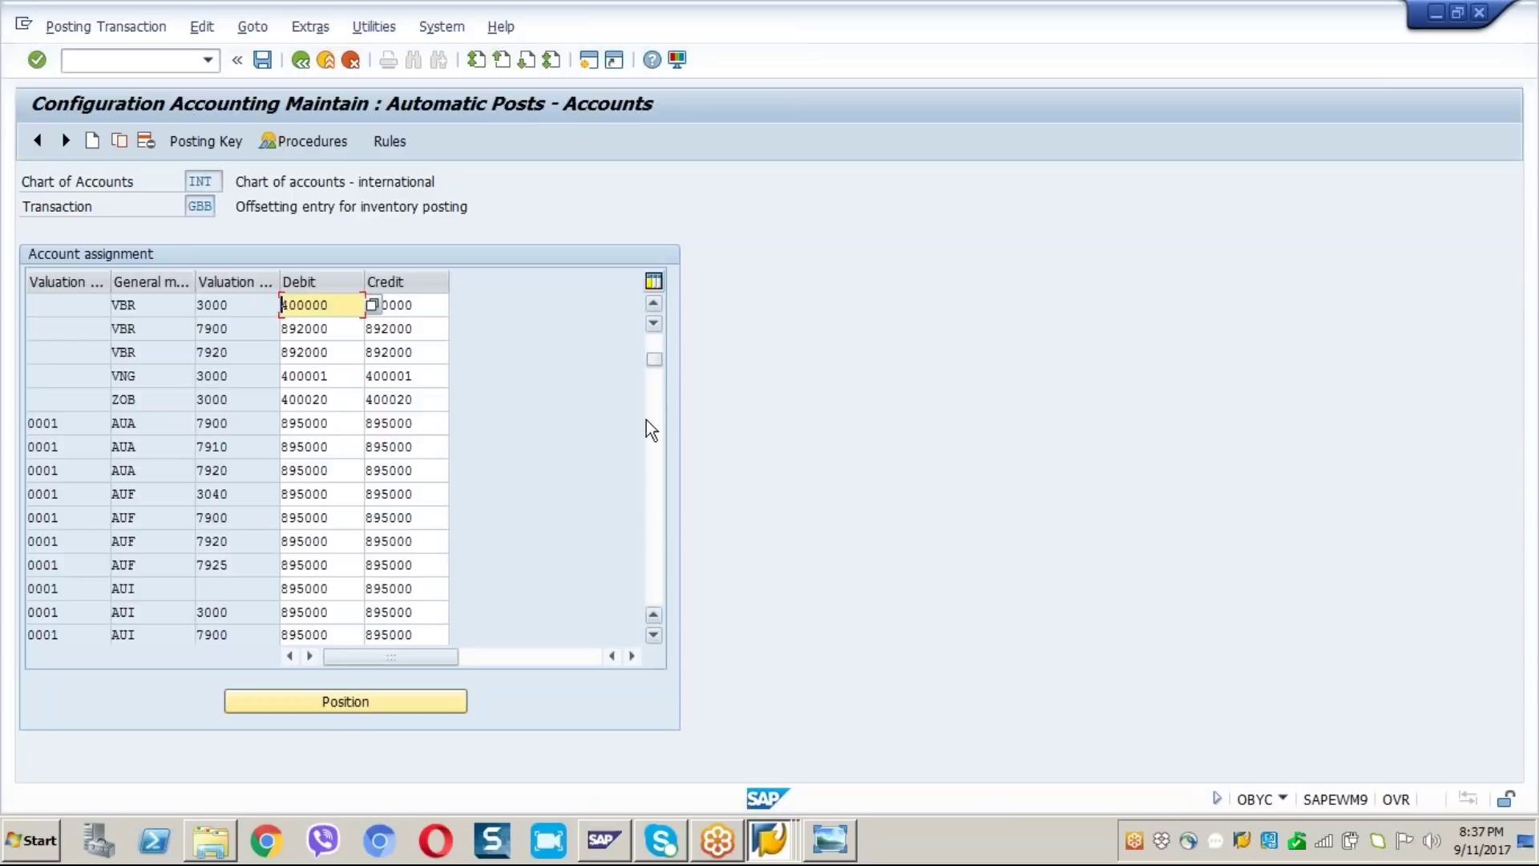
Step: Examine the GBB account assignment list for VBO entries, with both blank and 0001 valuation modifications
drag(655, 360, 656, 323)
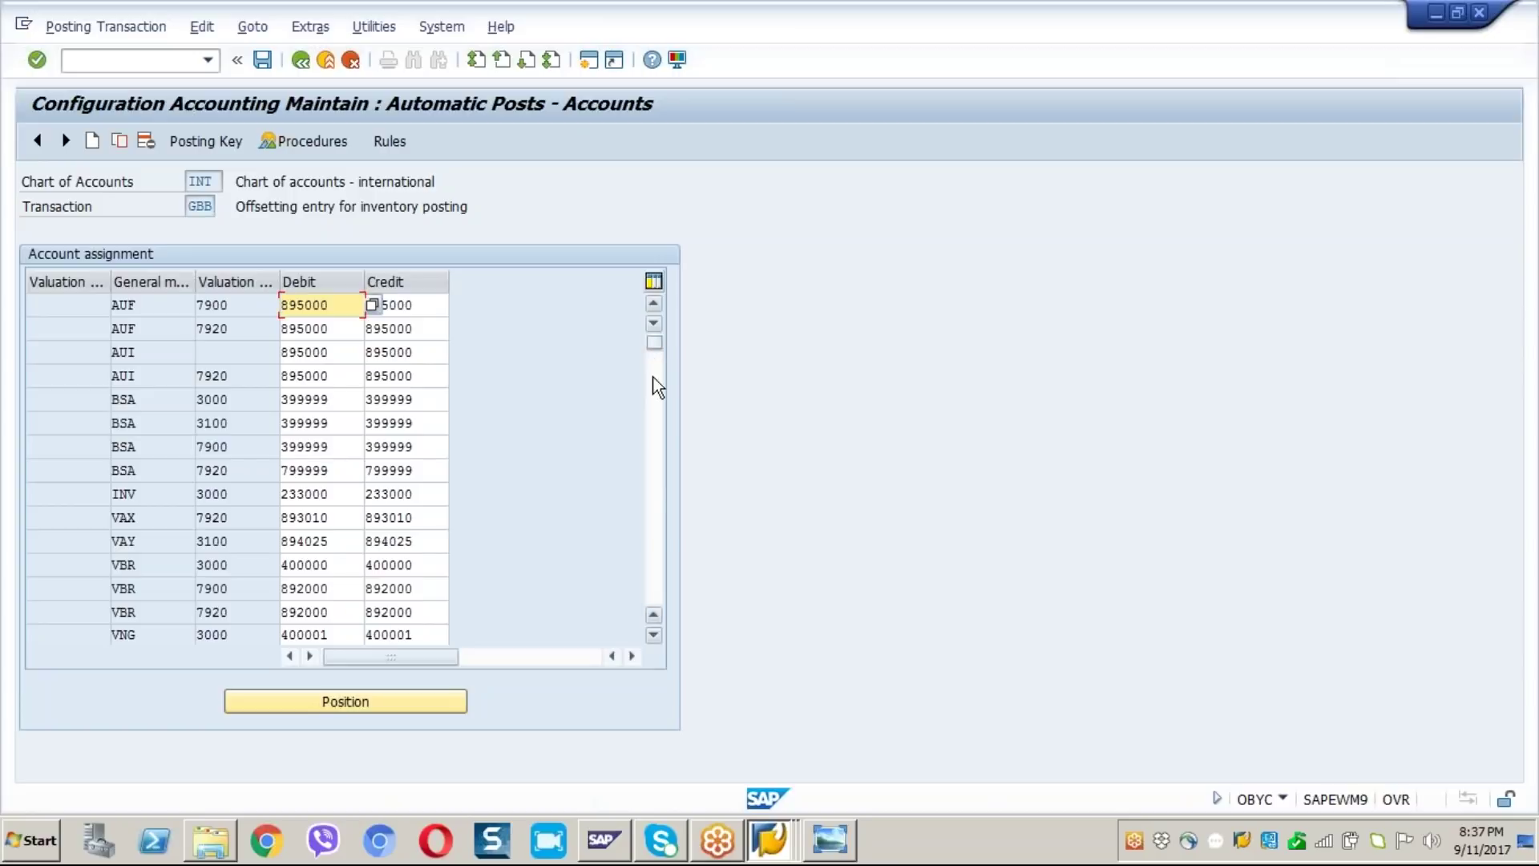
click(654, 639)
click(654, 639)
click(654, 639)
click(654, 639)
click(654, 639)
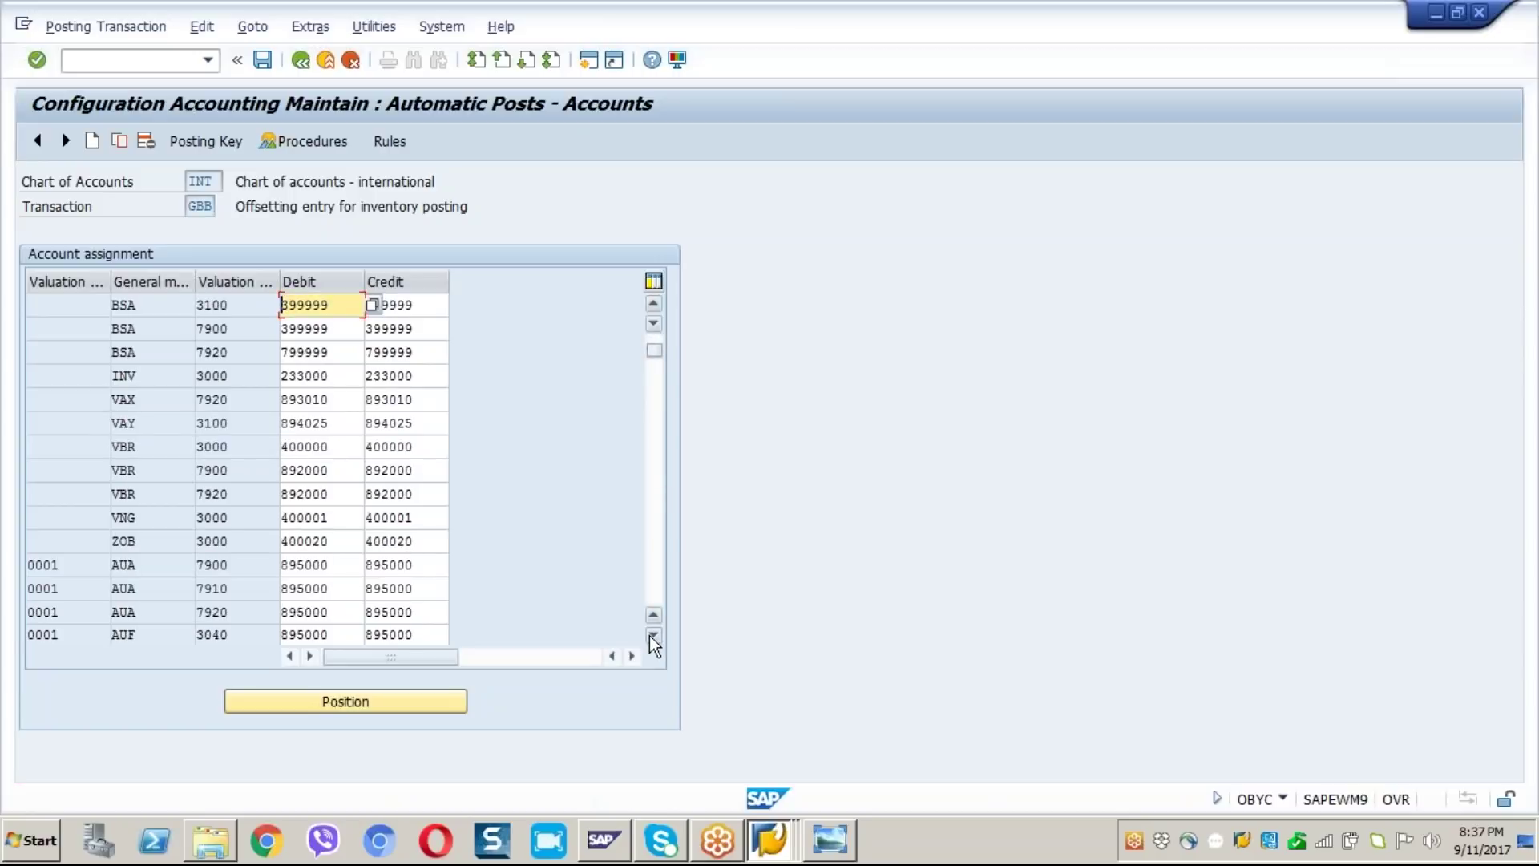
click(654, 639)
click(654, 639)
click(654, 639)
click(654, 639)
click(654, 639)
click(654, 639)
click(654, 638)
click(654, 639)
click(654, 638)
click(654, 639)
click(655, 639)
click(654, 638)
click(654, 638)
click(654, 639)
click(654, 639)
click(654, 639)
click(654, 638)
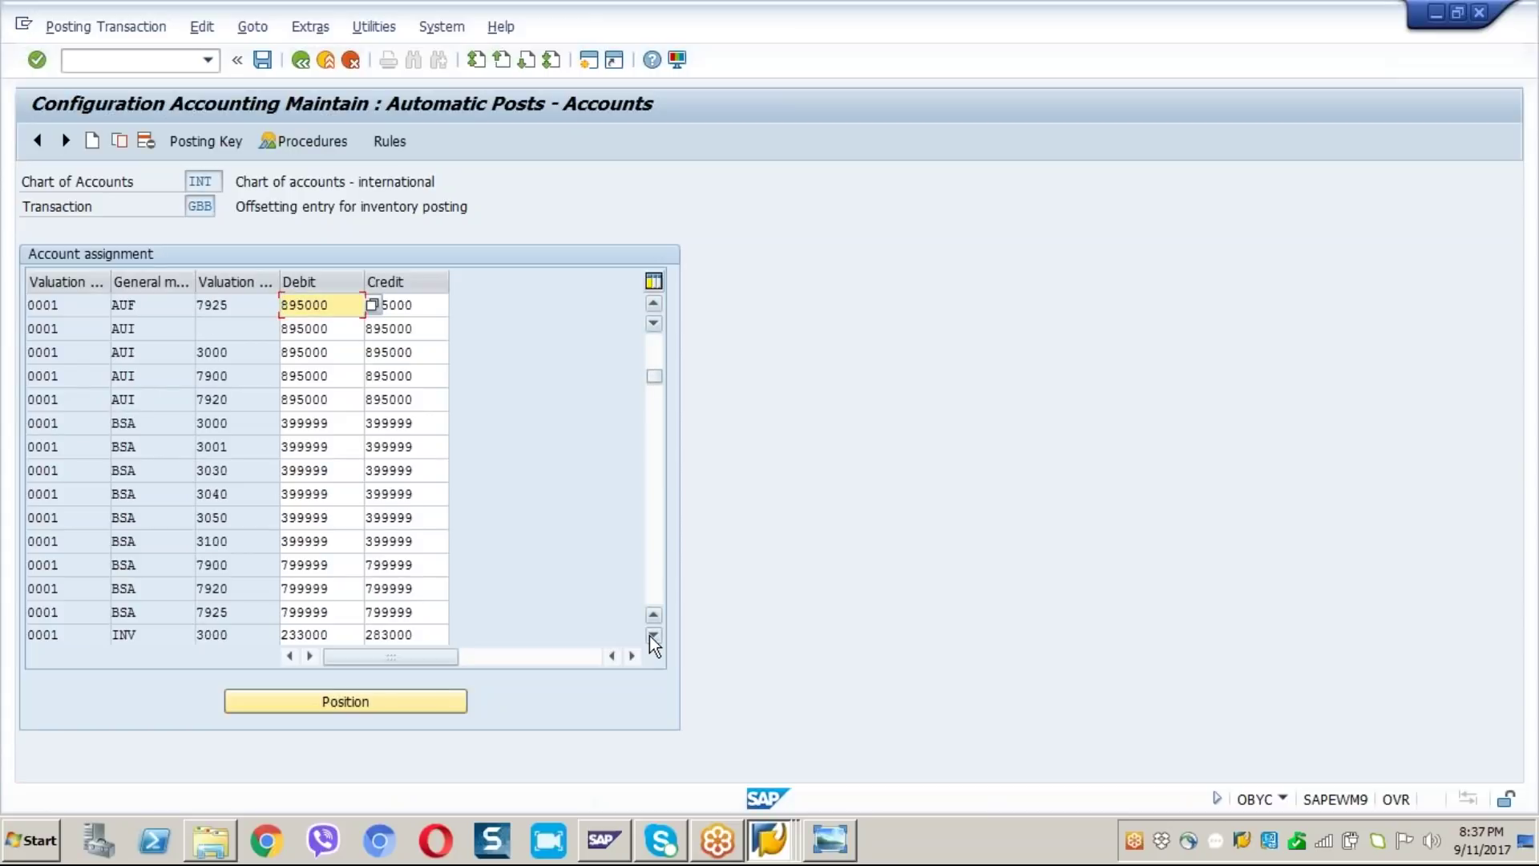
click(654, 639)
click(654, 639)
click(654, 639)
click(654, 639)
click(654, 638)
click(654, 639)
click(654, 639)
click(654, 639)
click(654, 639)
click(654, 638)
click(654, 639)
click(654, 638)
click(654, 639)
click(654, 638)
click(654, 639)
click(654, 639)
click(654, 639)
mouse_move(652, 406)
mouse_down()
mouse_move(658, 593)
mouse_move(657, 409)
mouse_up()
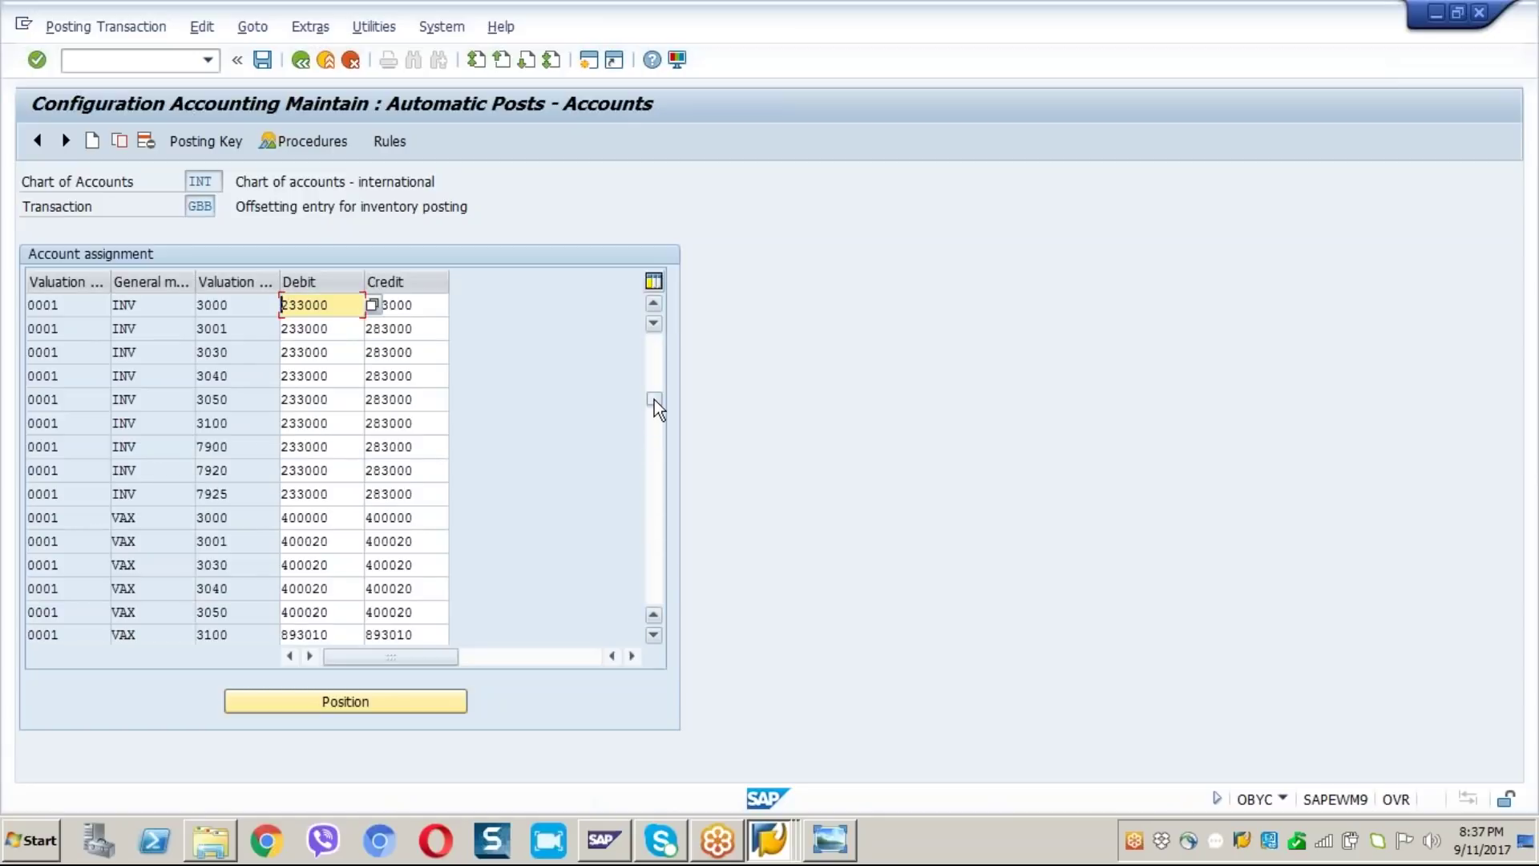
drag(658, 408, 651, 367)
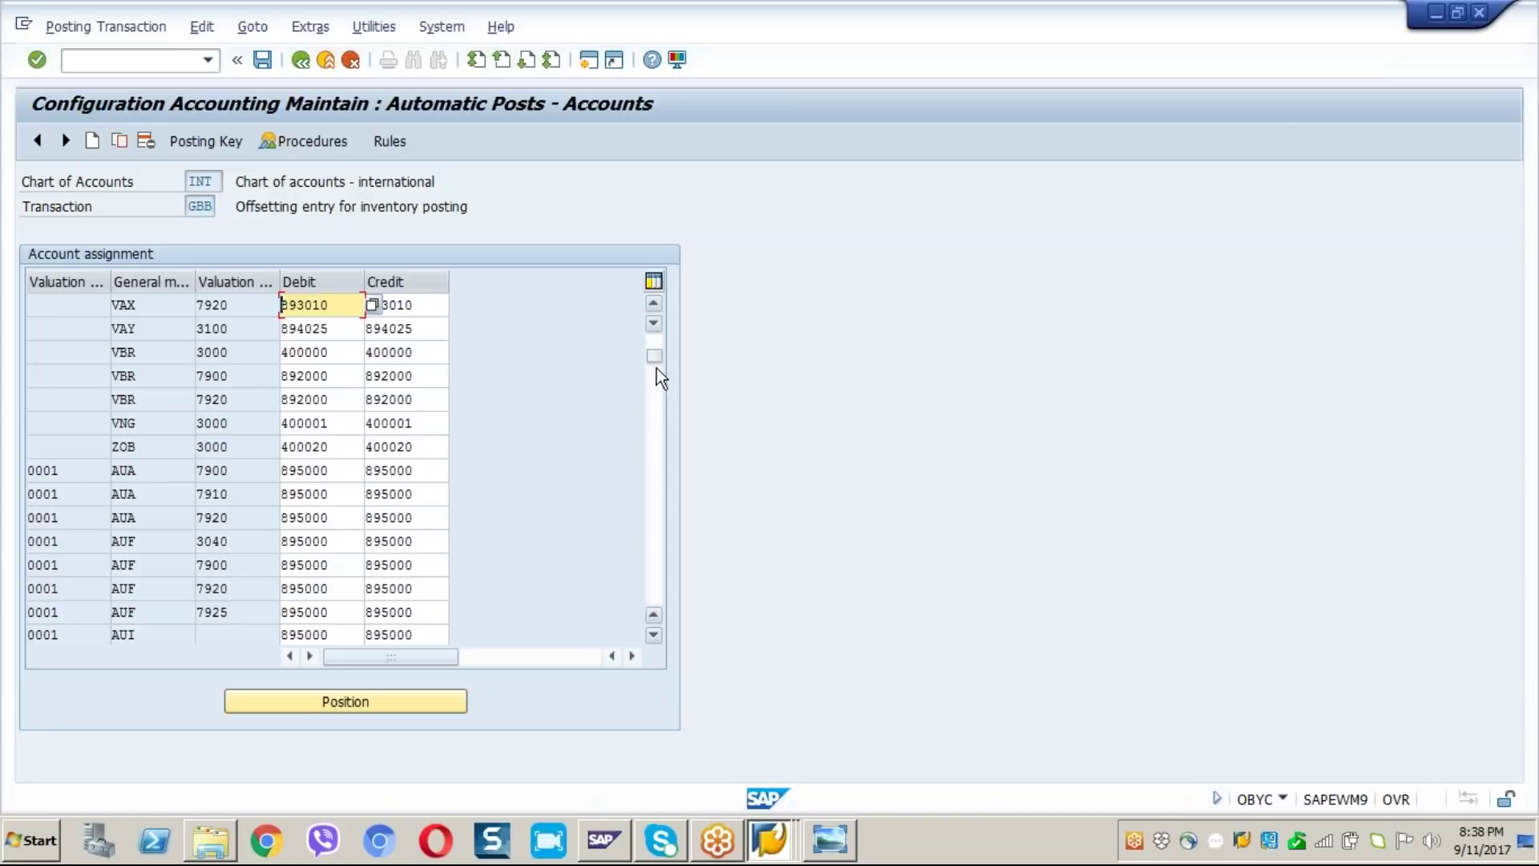
drag(654, 355, 653, 724)
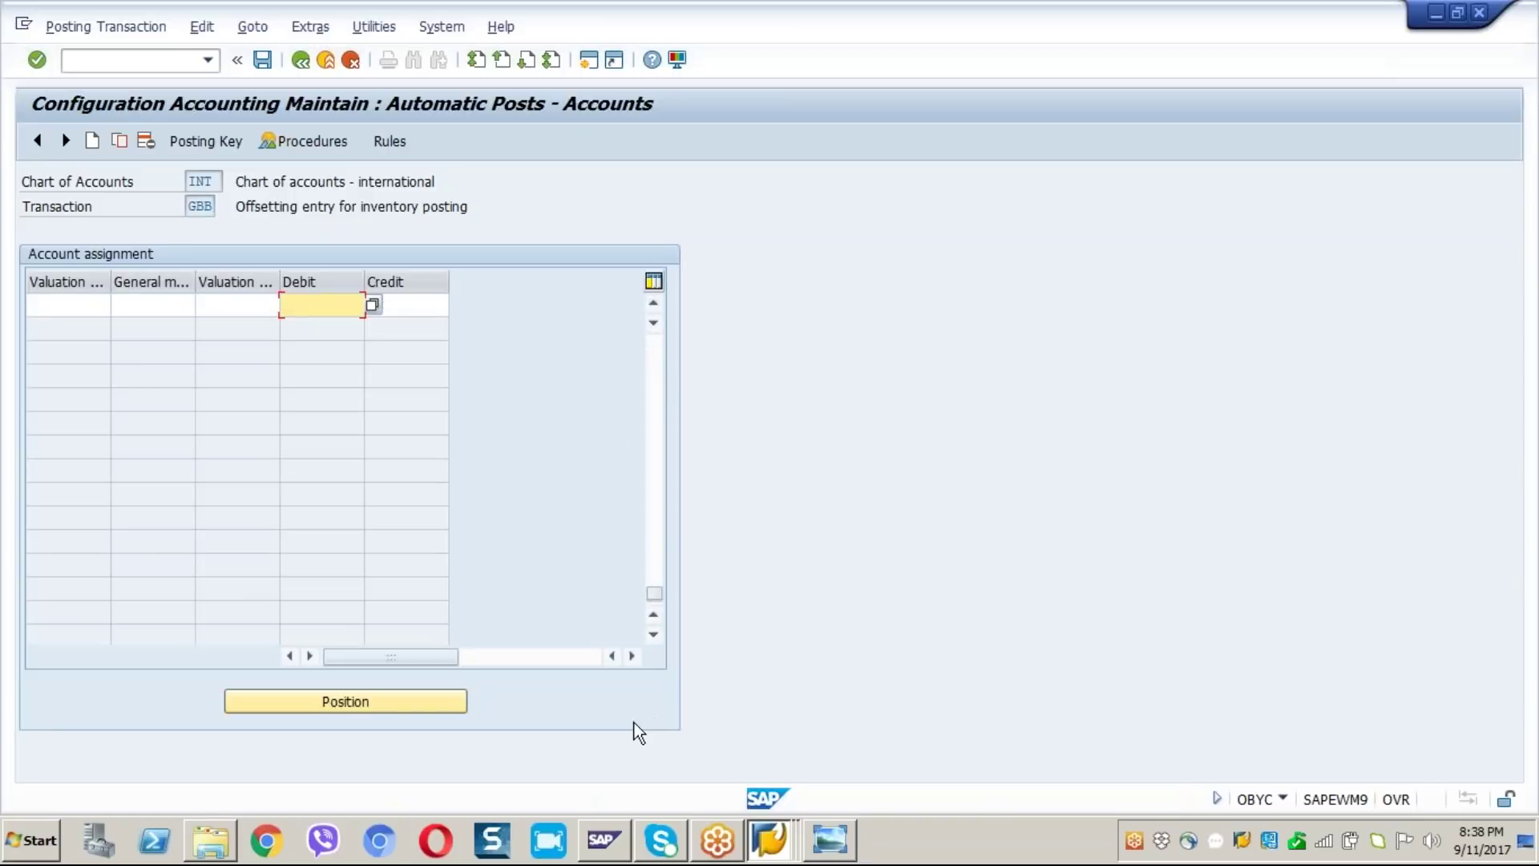
Step: Position the account list at valuation modification 0001 and general modification VBO, and inspect the first entry's debit account
click(367, 709)
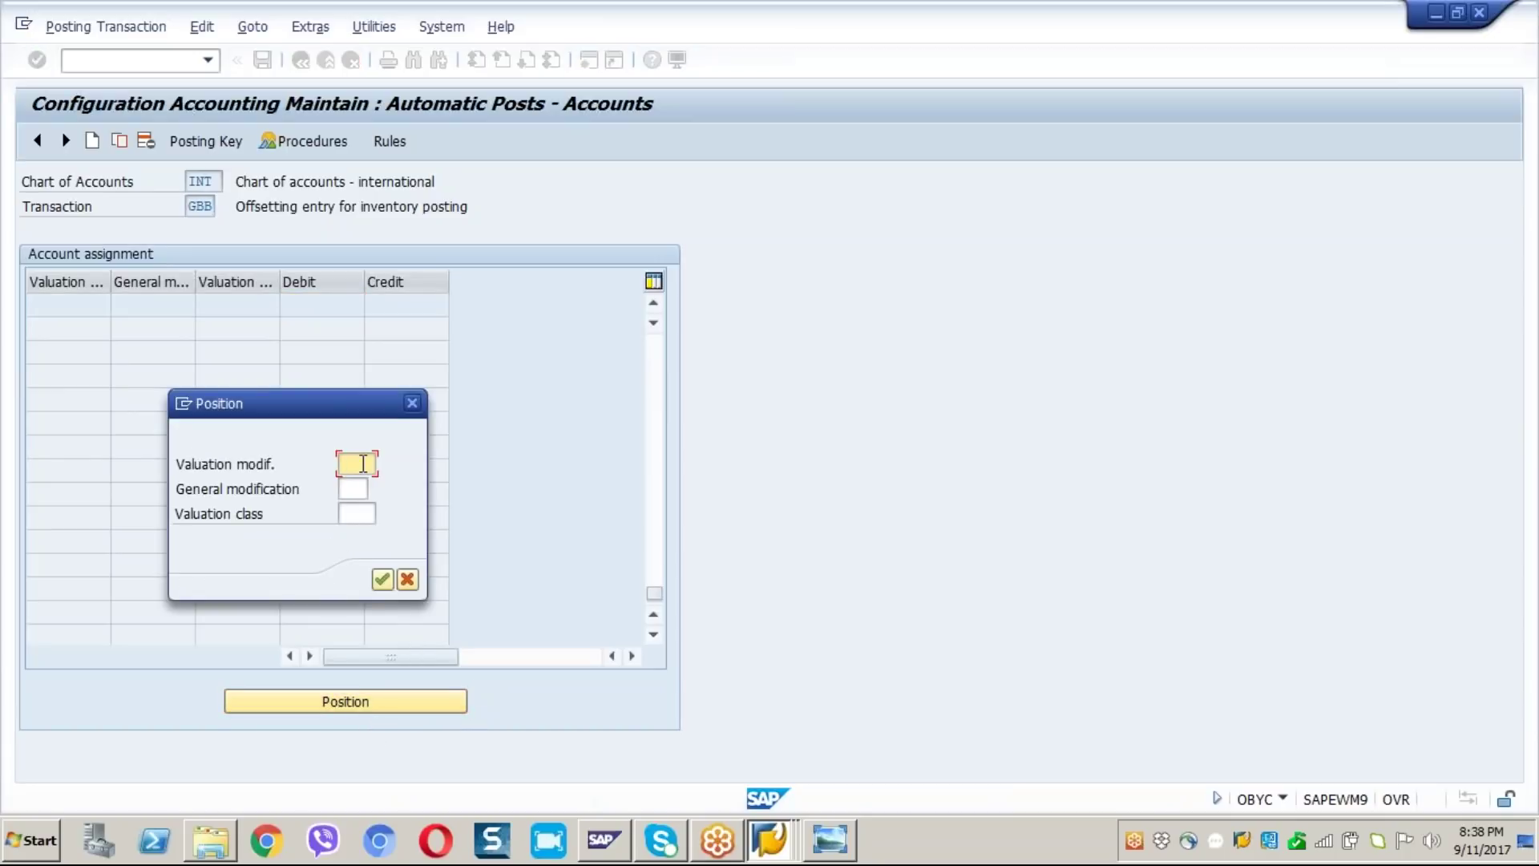
text(0001)
key(Tab)
text(vbo)
key(Return)
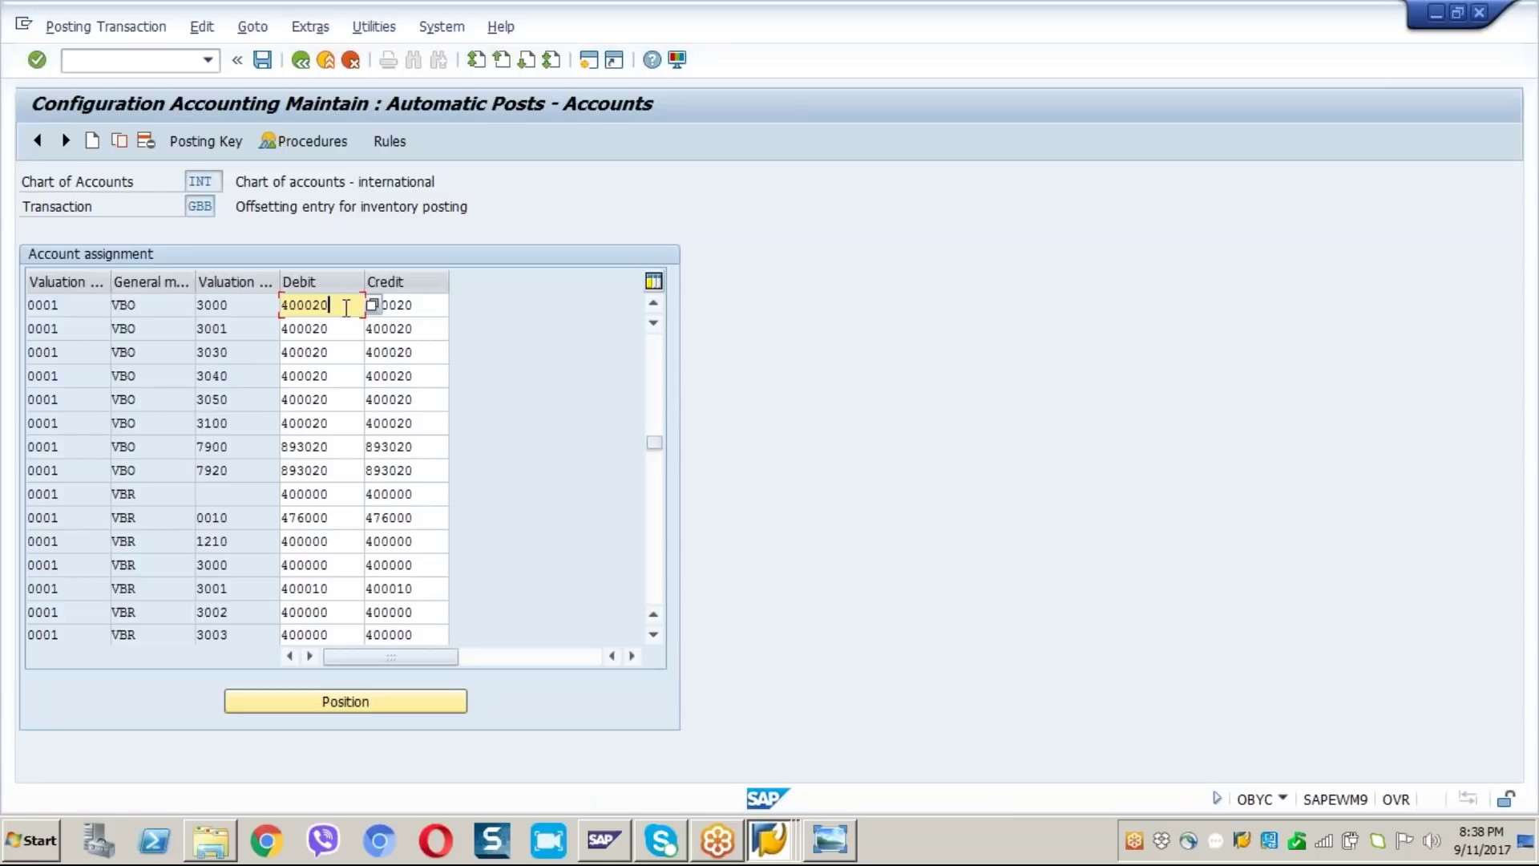
key(shift+Left)
key(shift+Left)
key(shift+Left)
key(shift+Left)
key(shift+Left)
key(shift+Left)
Step: Copy the 0001 VBO entry for valuation class 3000 with a blank valuation modification and save it under customizing request DEVK900016
click(31, 305)
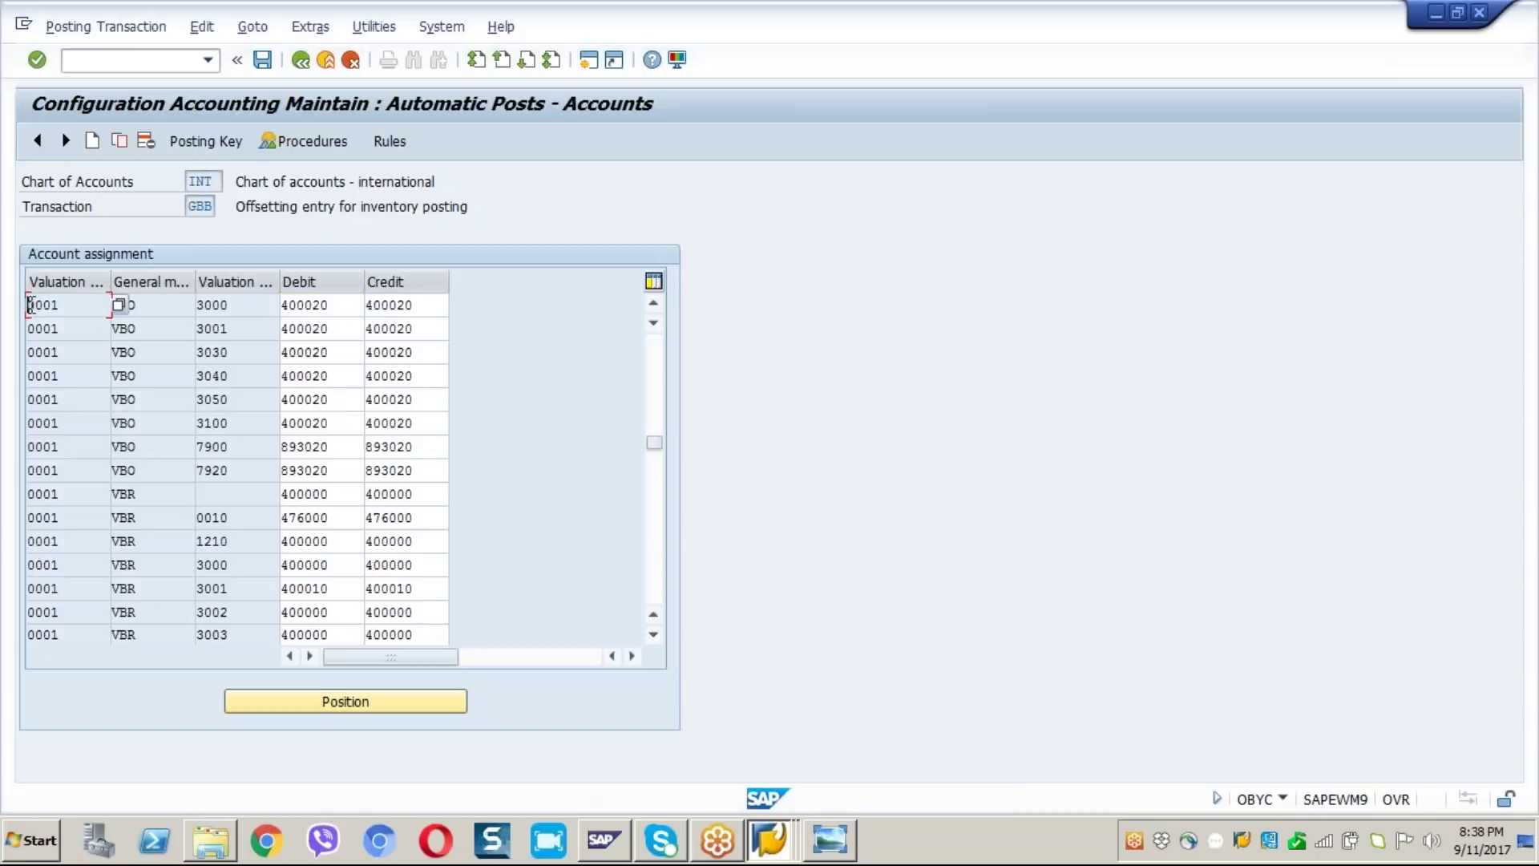
click(119, 140)
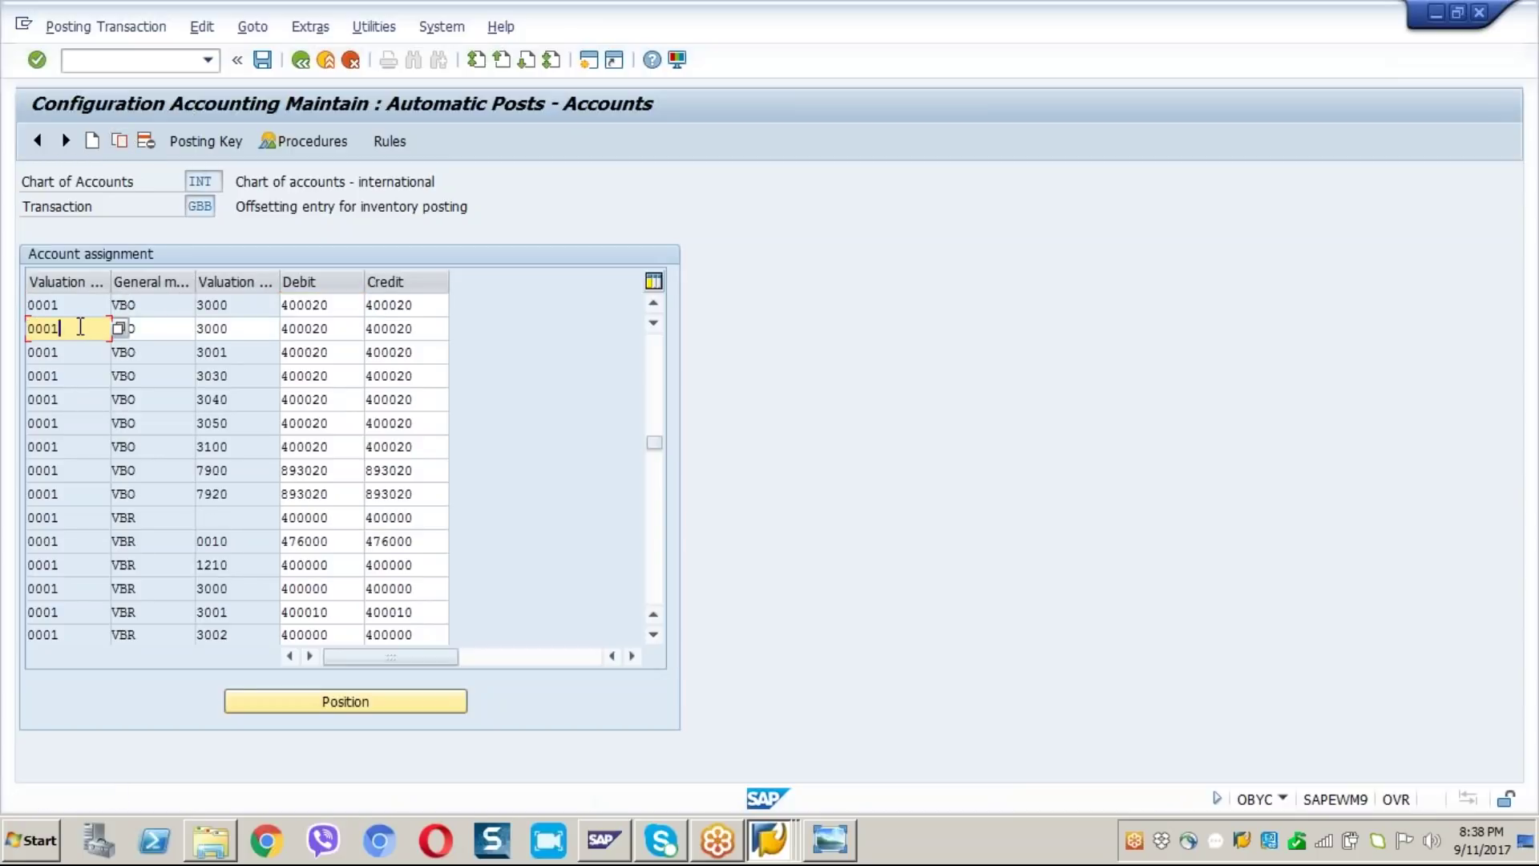
click(80, 326)
key(BackSpace)
key(BackSpace)
key(BackSpace)
key(BackSpace)
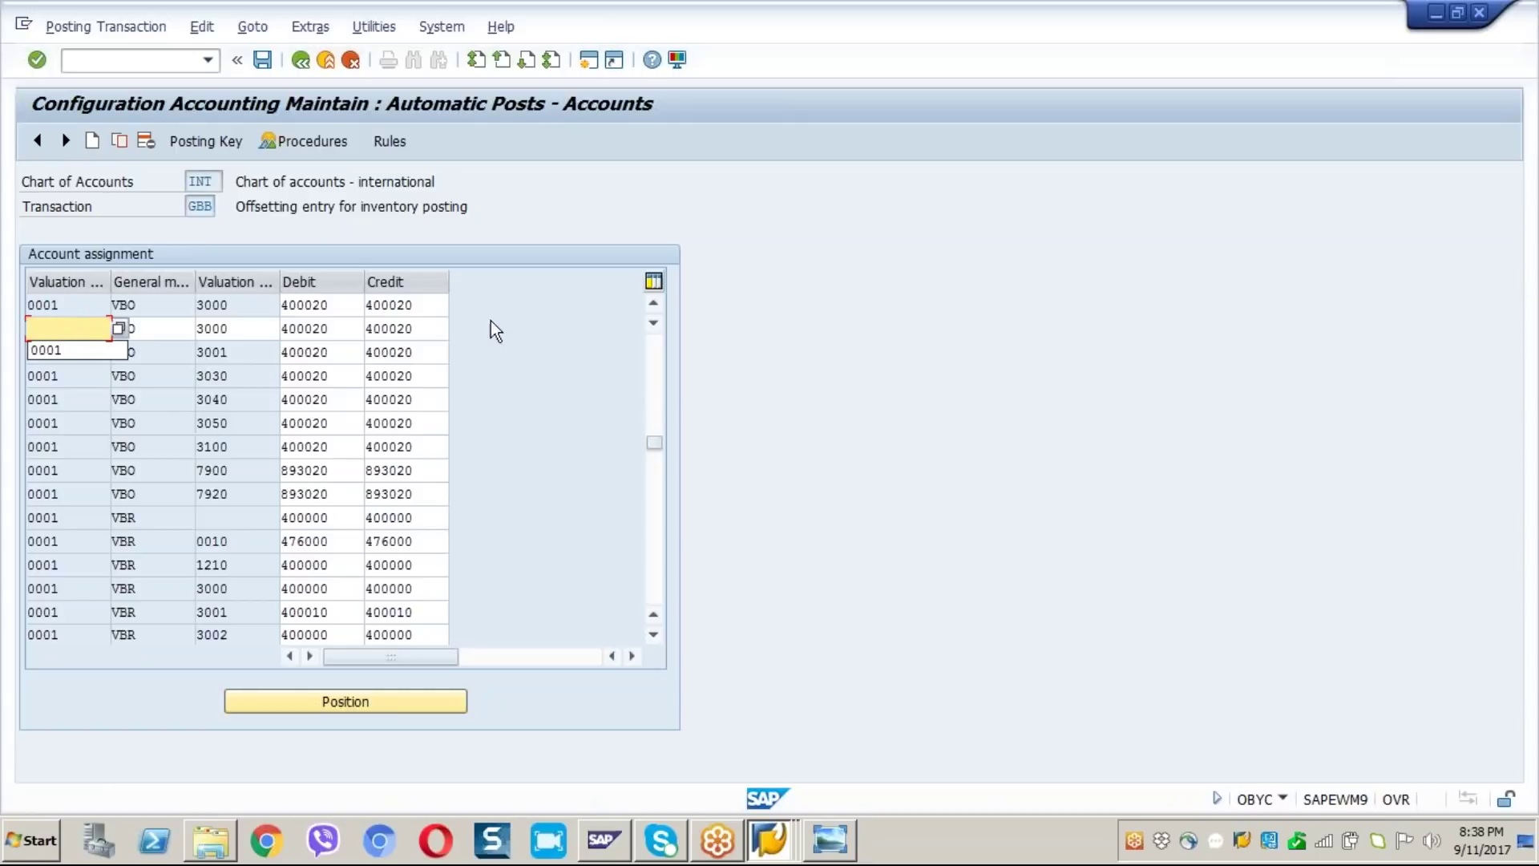
text(0001)
key(Return)
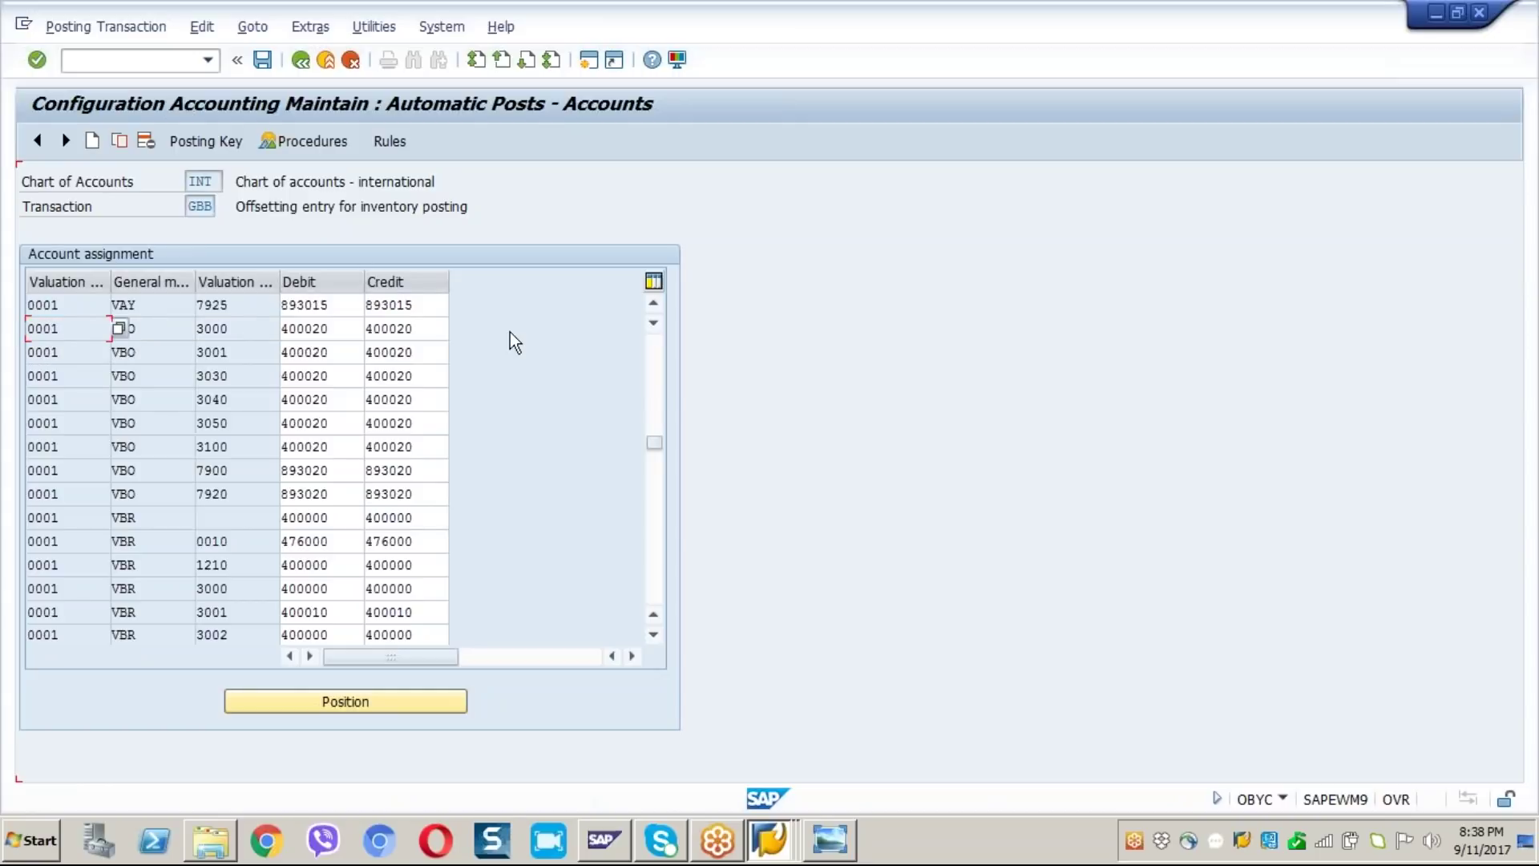
click(262, 61)
click(332, 381)
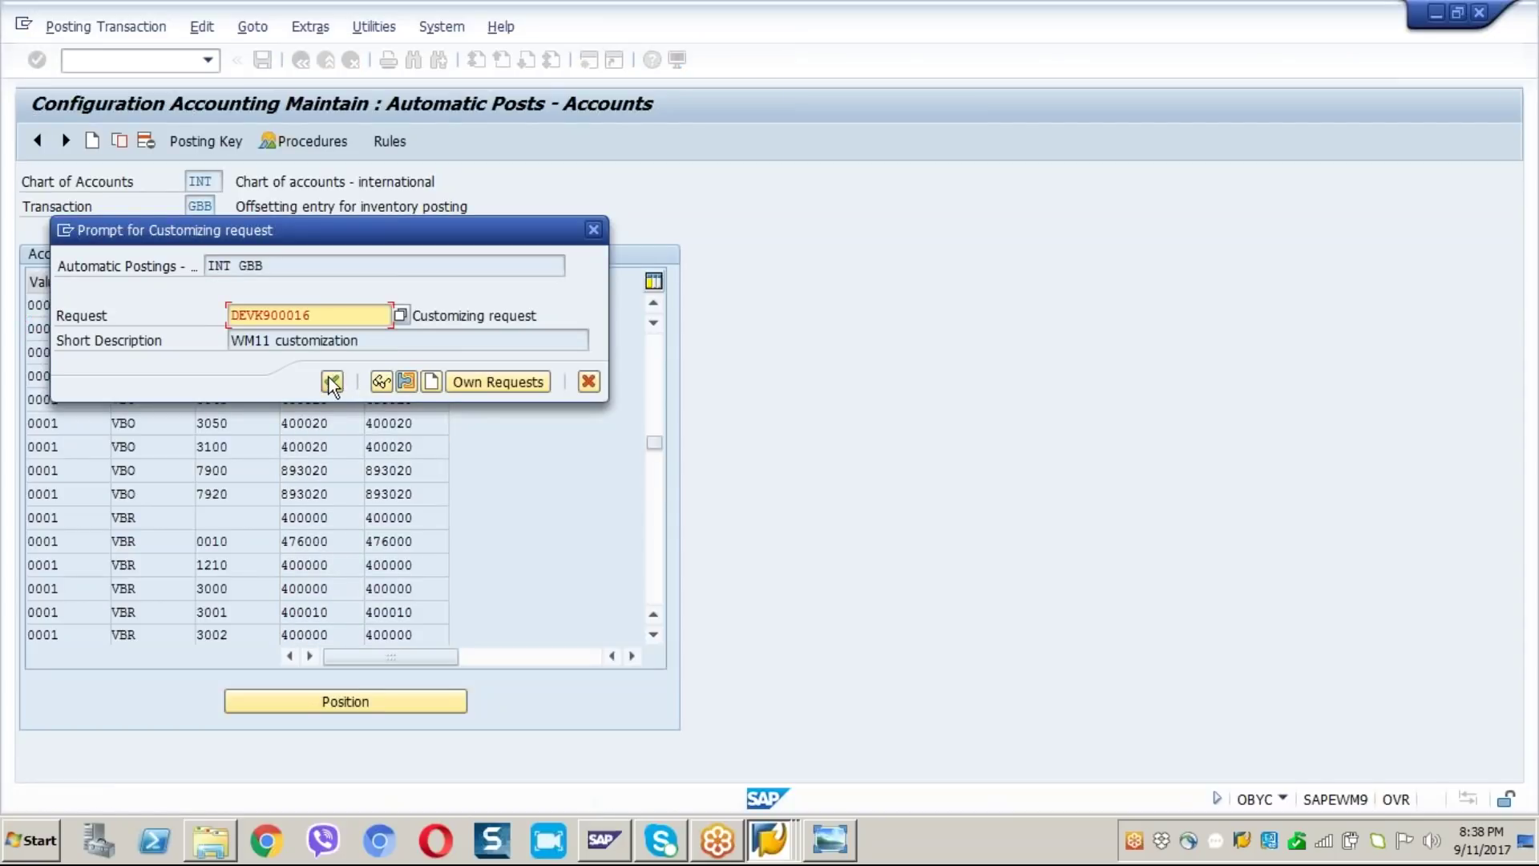
Step: Locate the VBO entry with blank valuation modification and review its valuation class and debit account
click(351, 698)
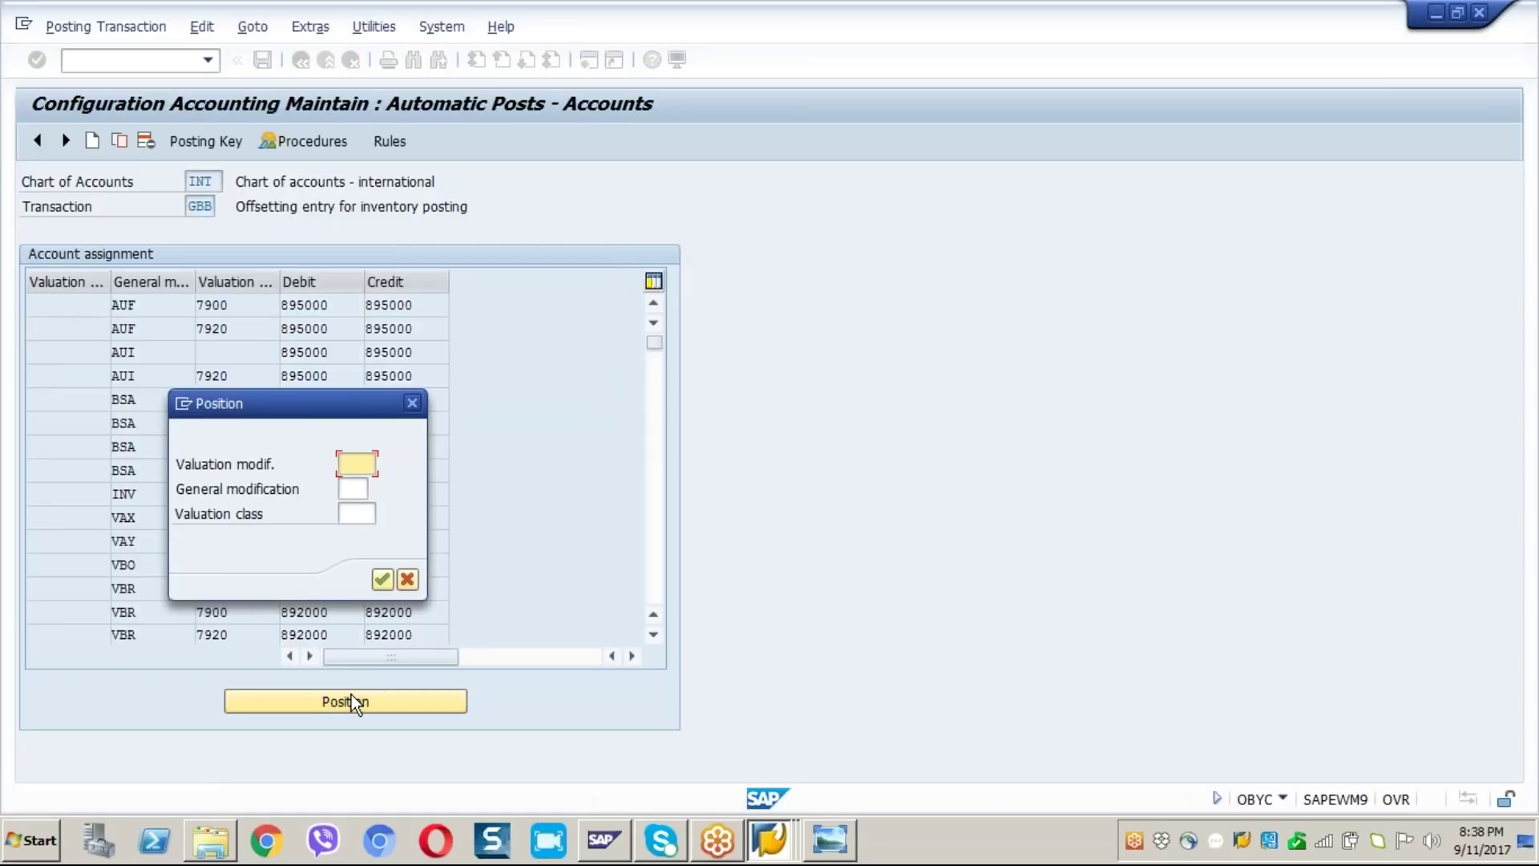
key(Tab)
text(vbo)
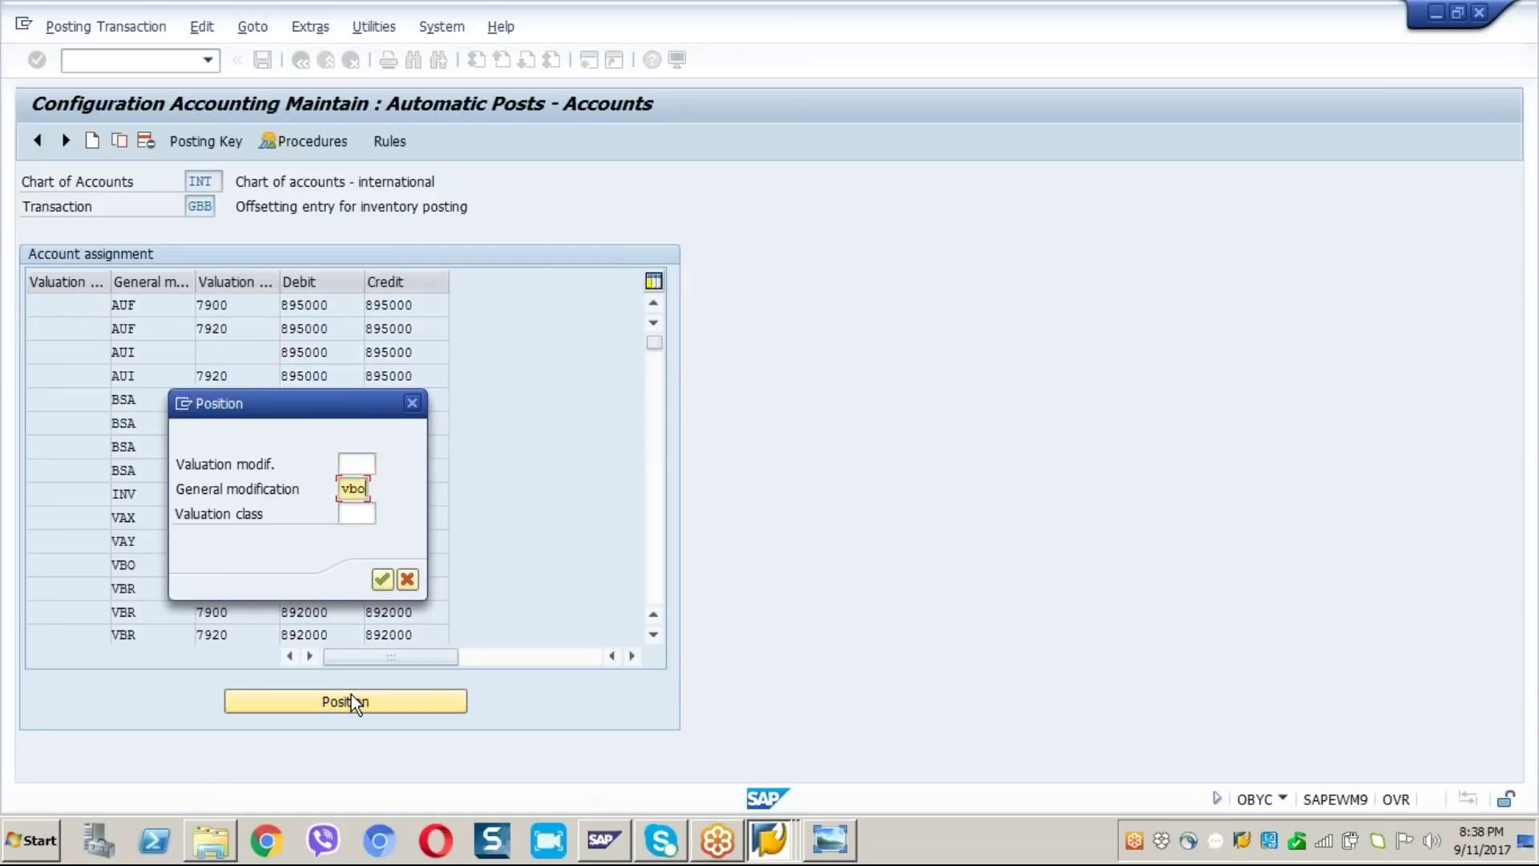
key(Return)
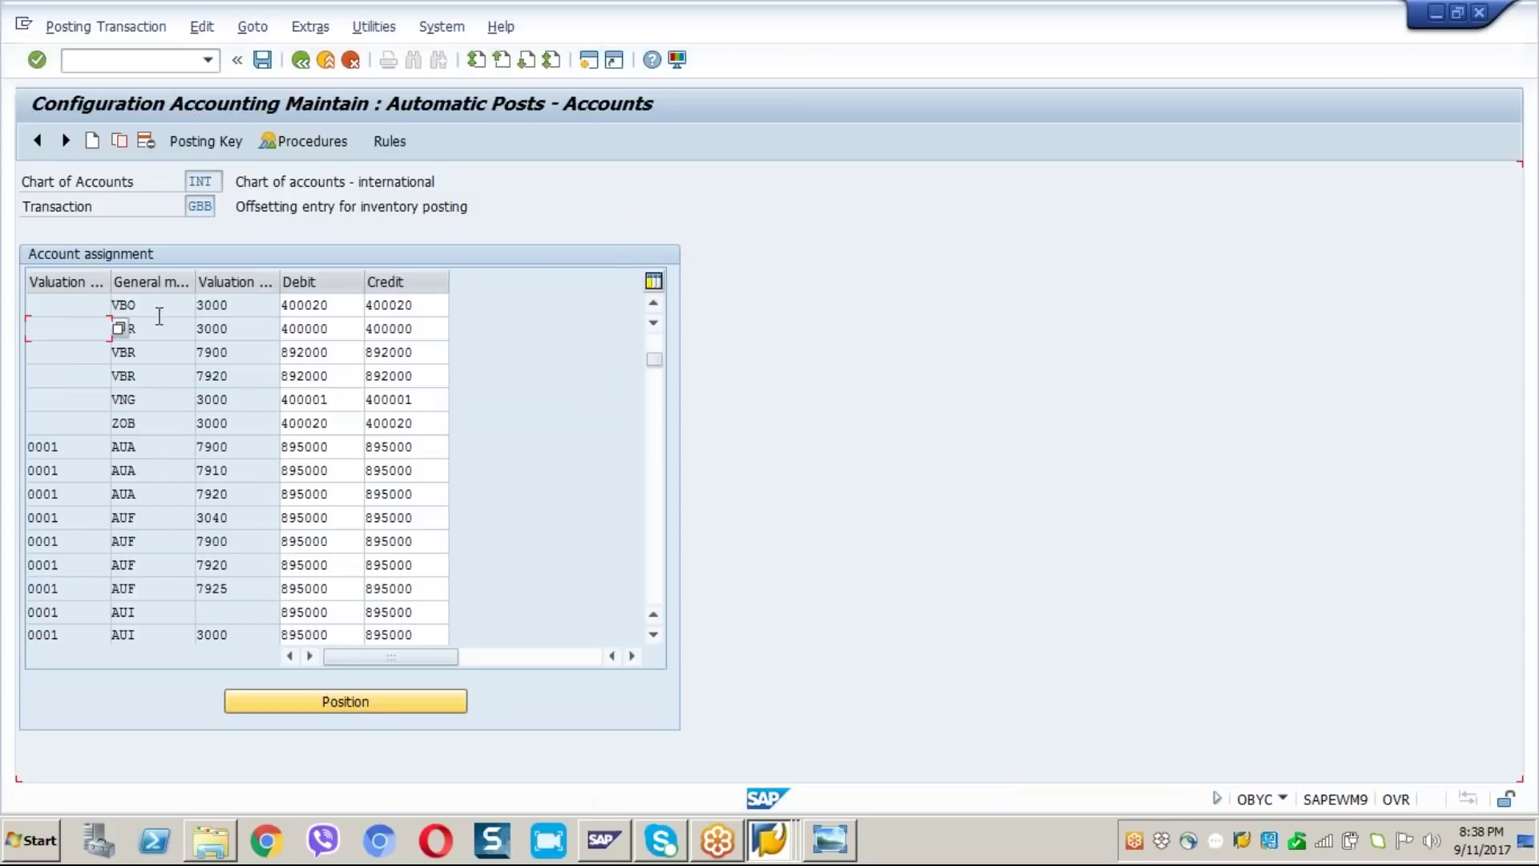
click(157, 311)
click(241, 313)
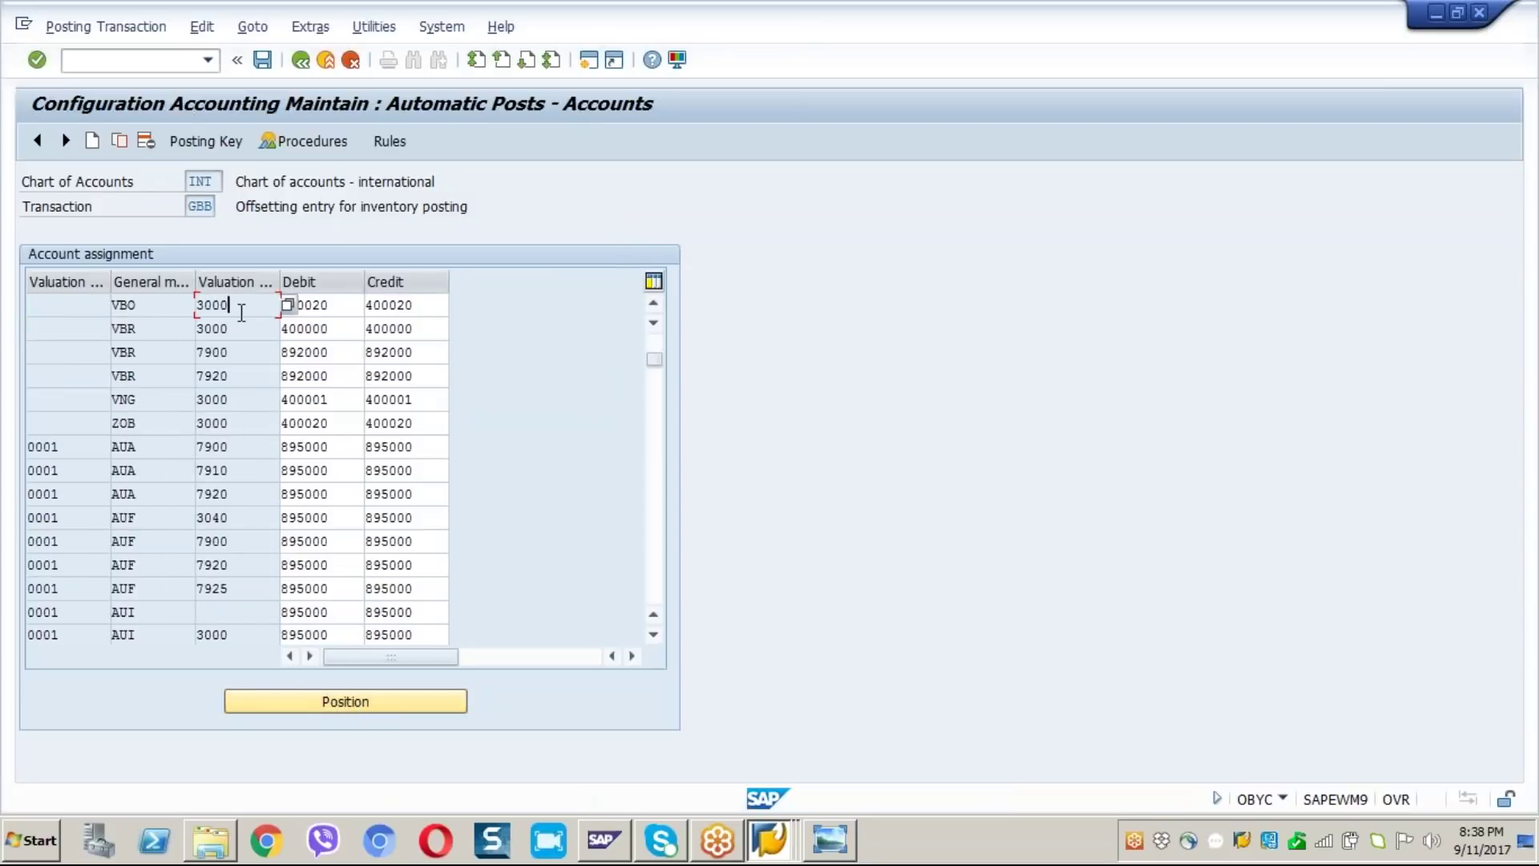
double_click(345, 304)
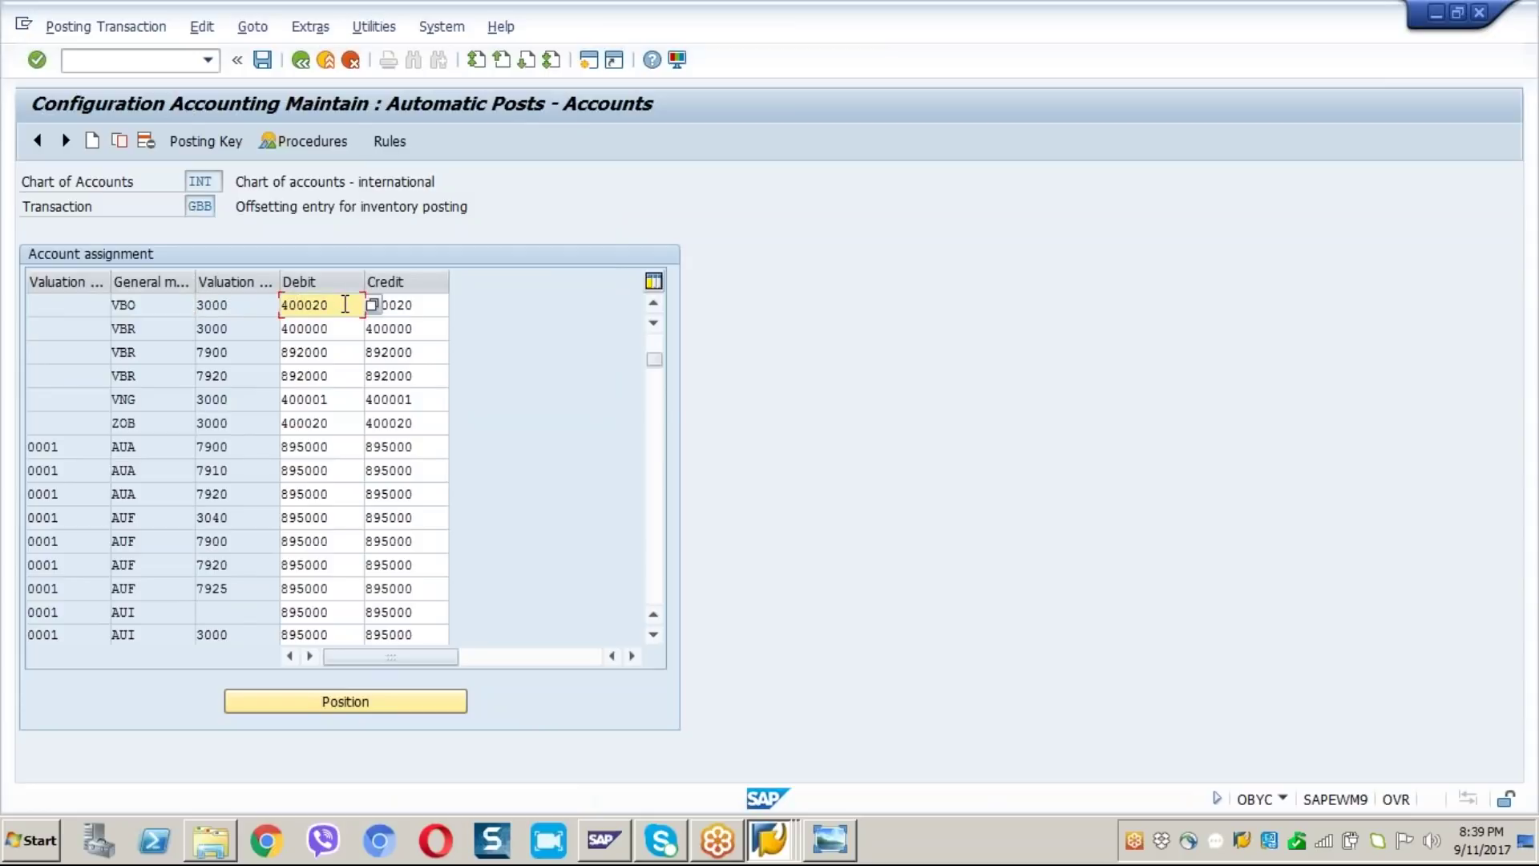
Step: Leave the account configuration, return to the goods receipt, and close the error explanation and message log
click(294, 62)
click(293, 61)
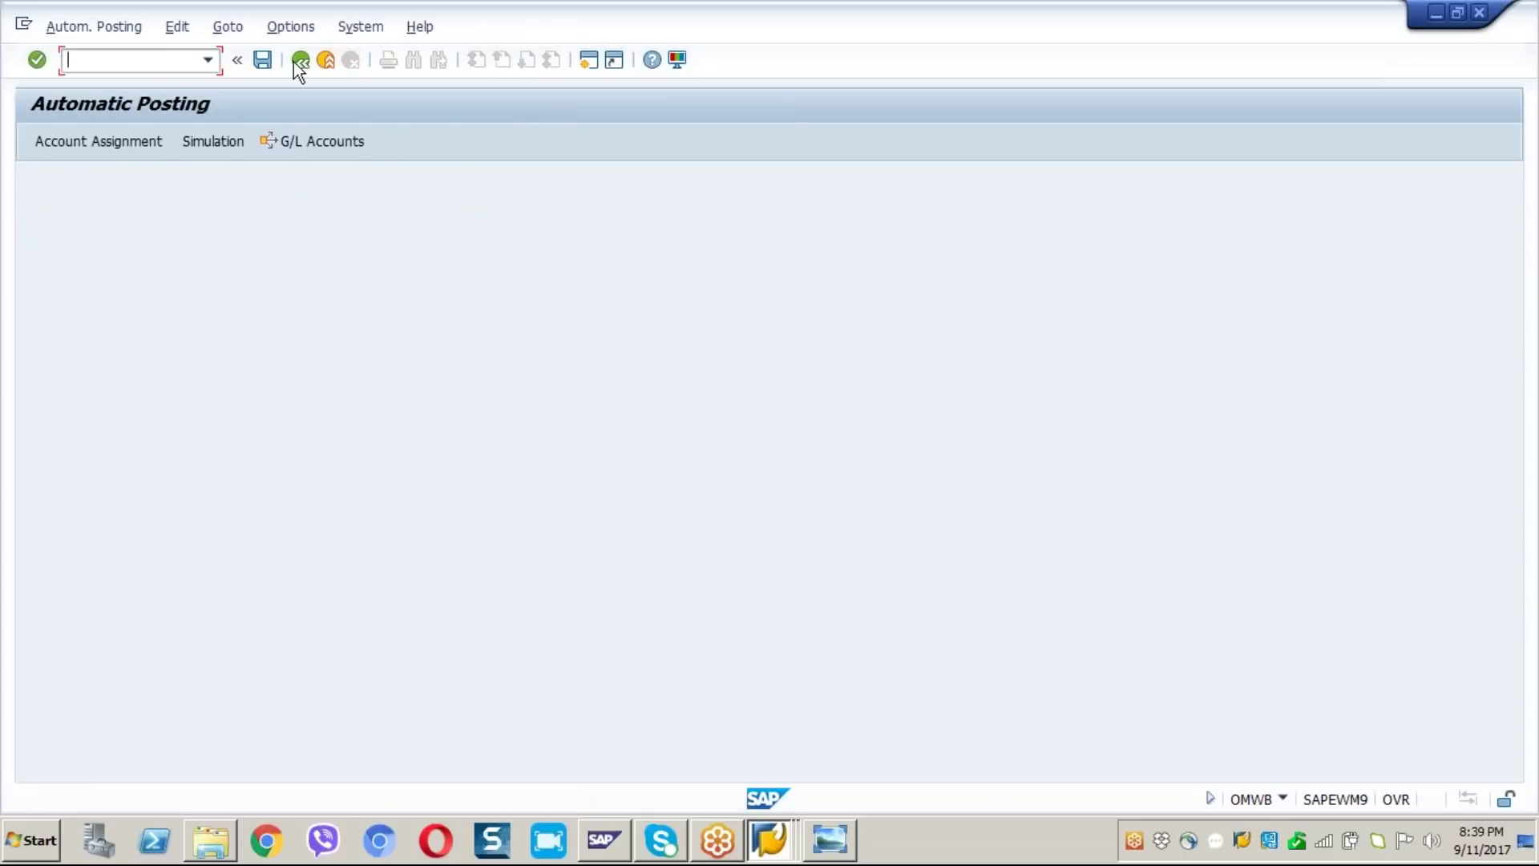
click(301, 61)
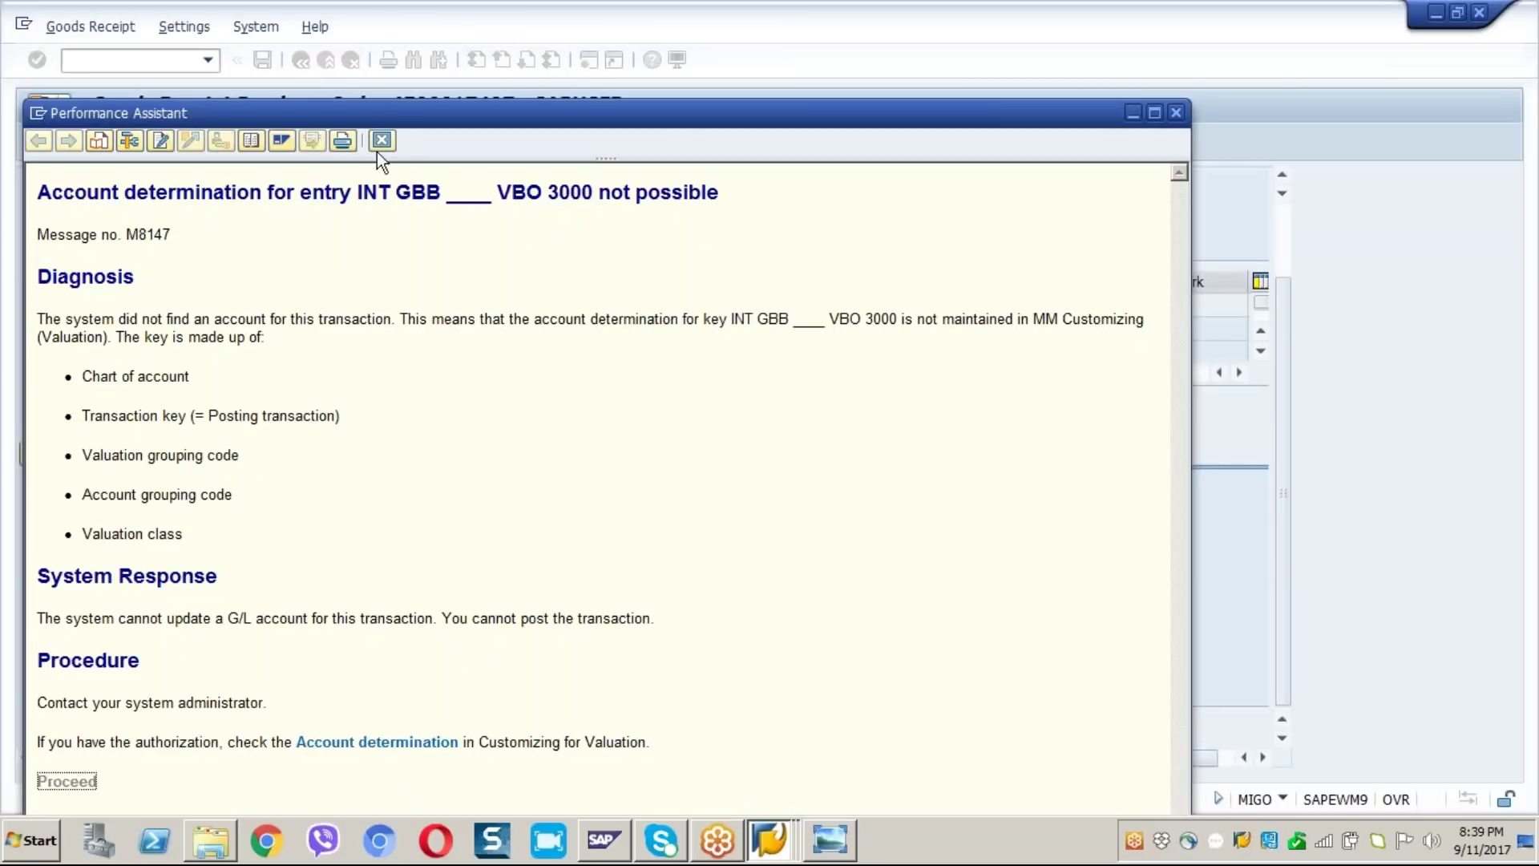
click(380, 142)
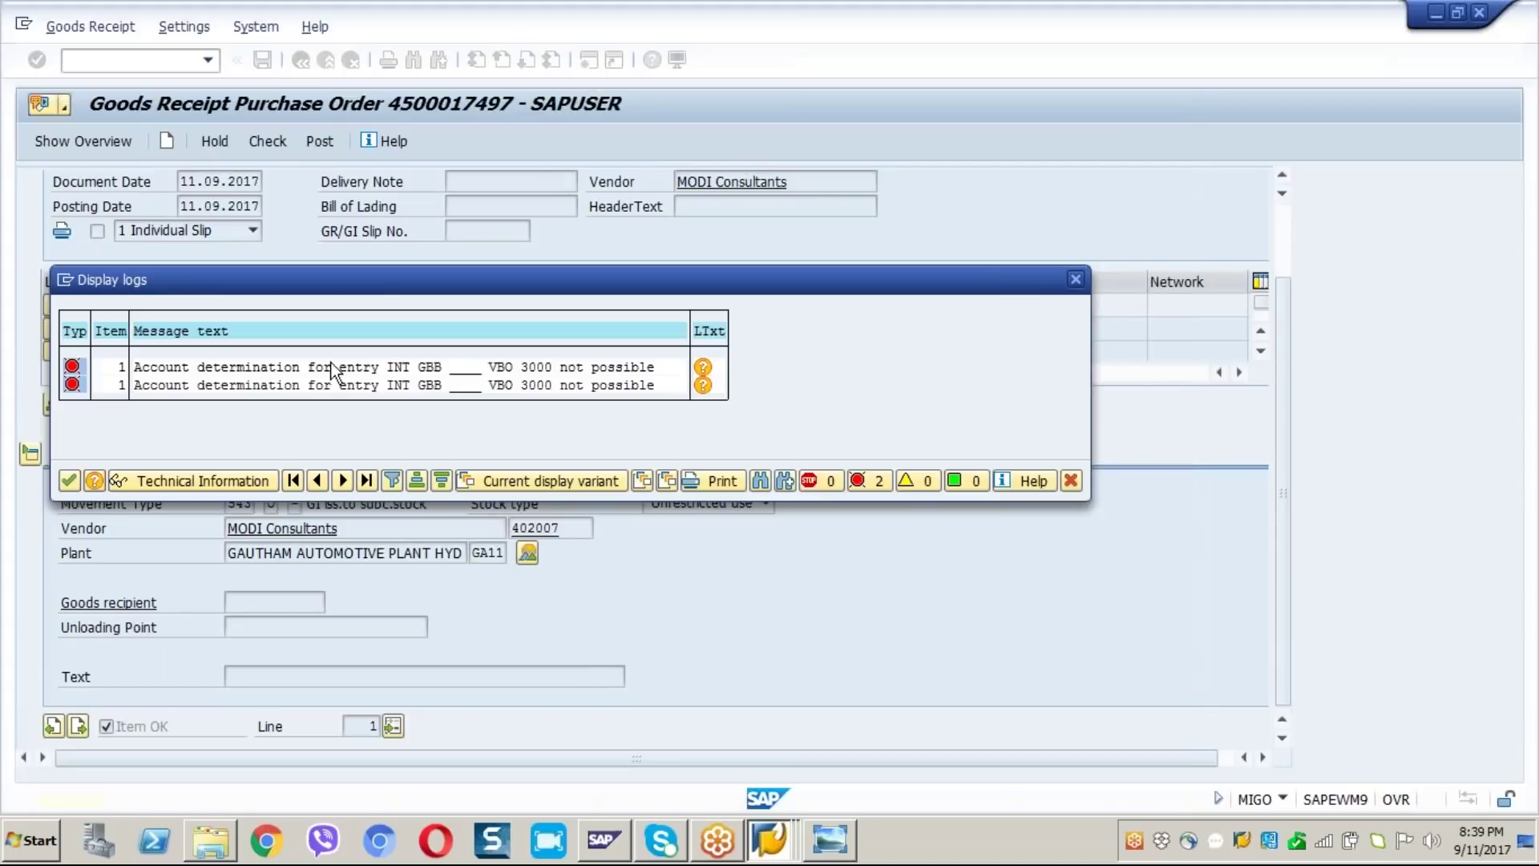
click(64, 483)
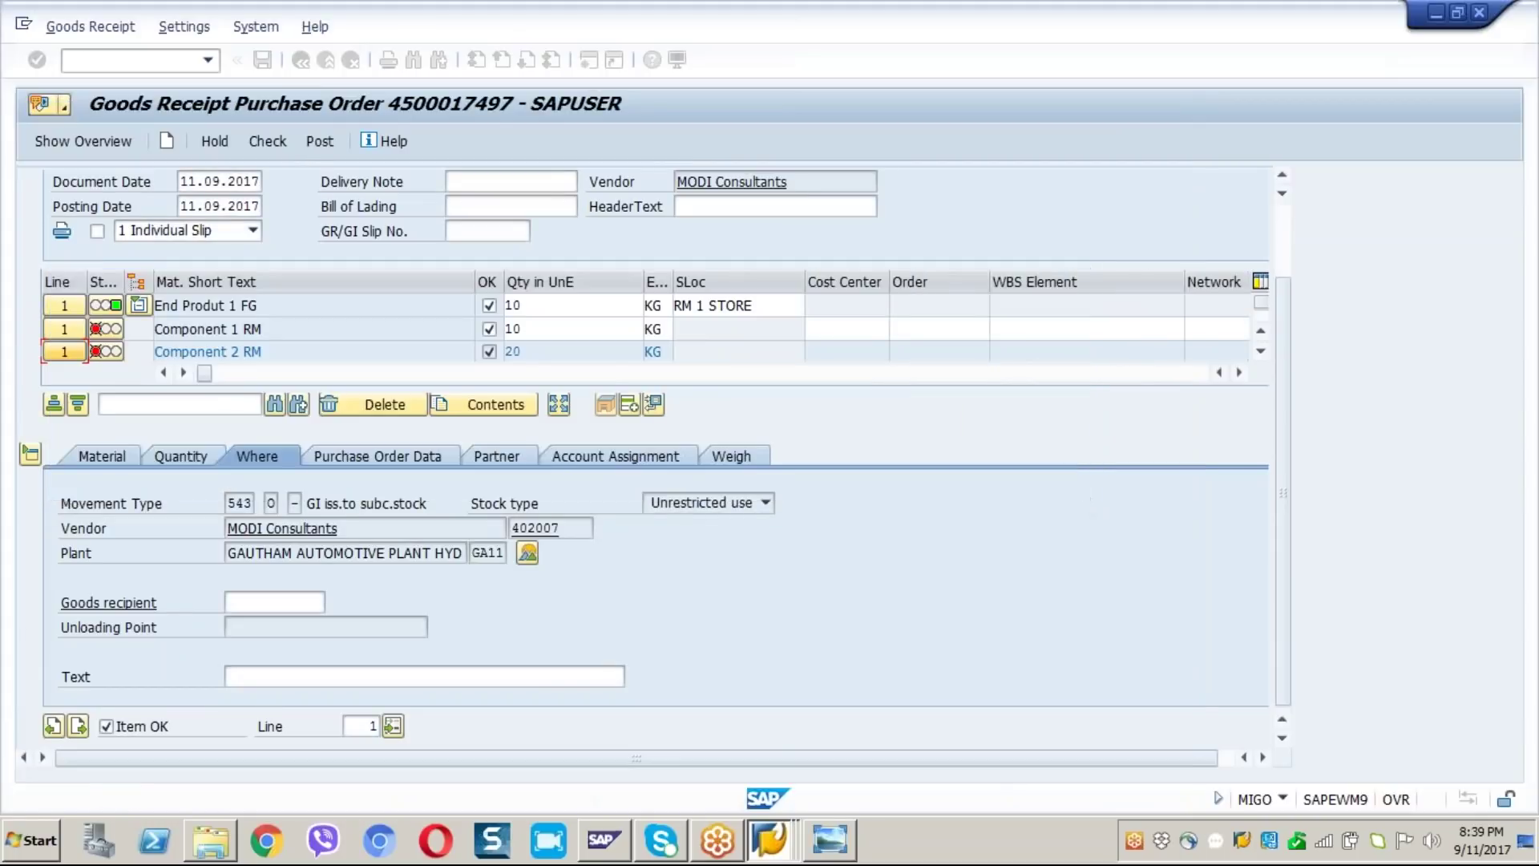
Step: Check the goods receipt again and post it
click(269, 142)
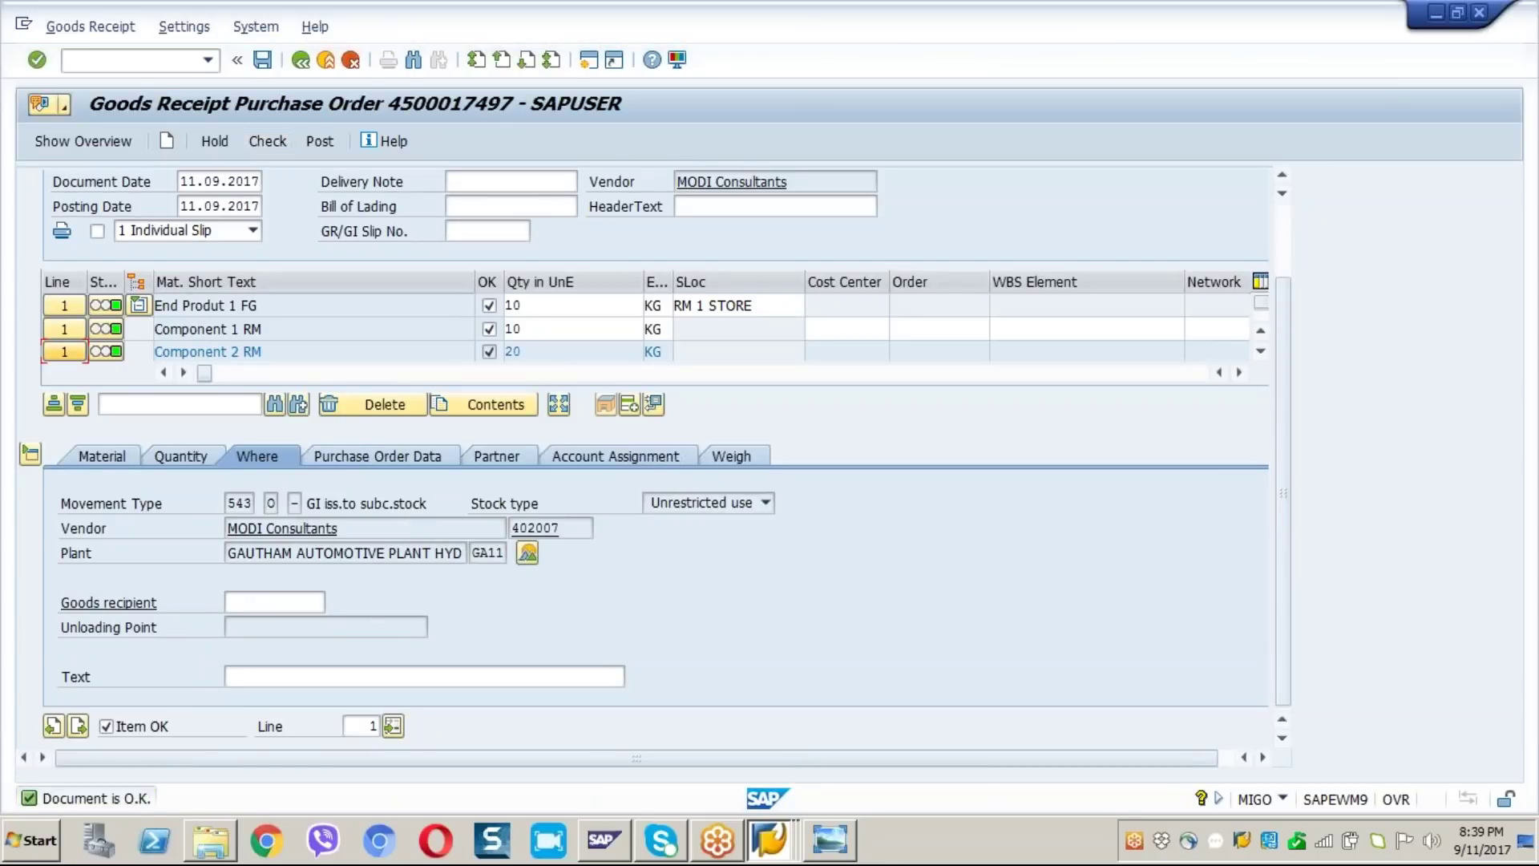
click(320, 141)
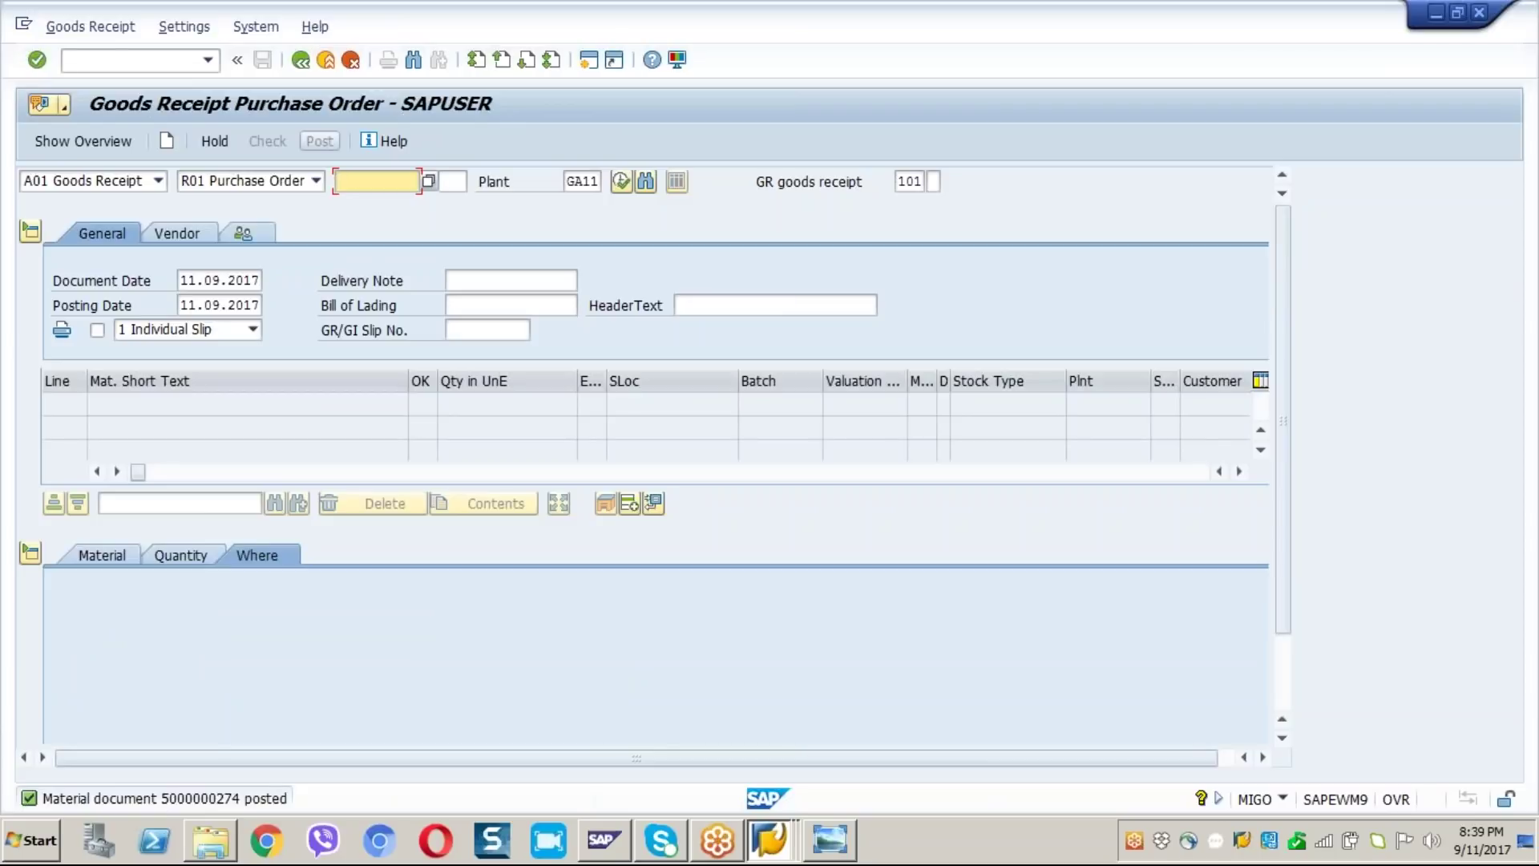
Step: Switch the goods receipt transaction to Display and load the just-posted material document for 2017
click(157, 183)
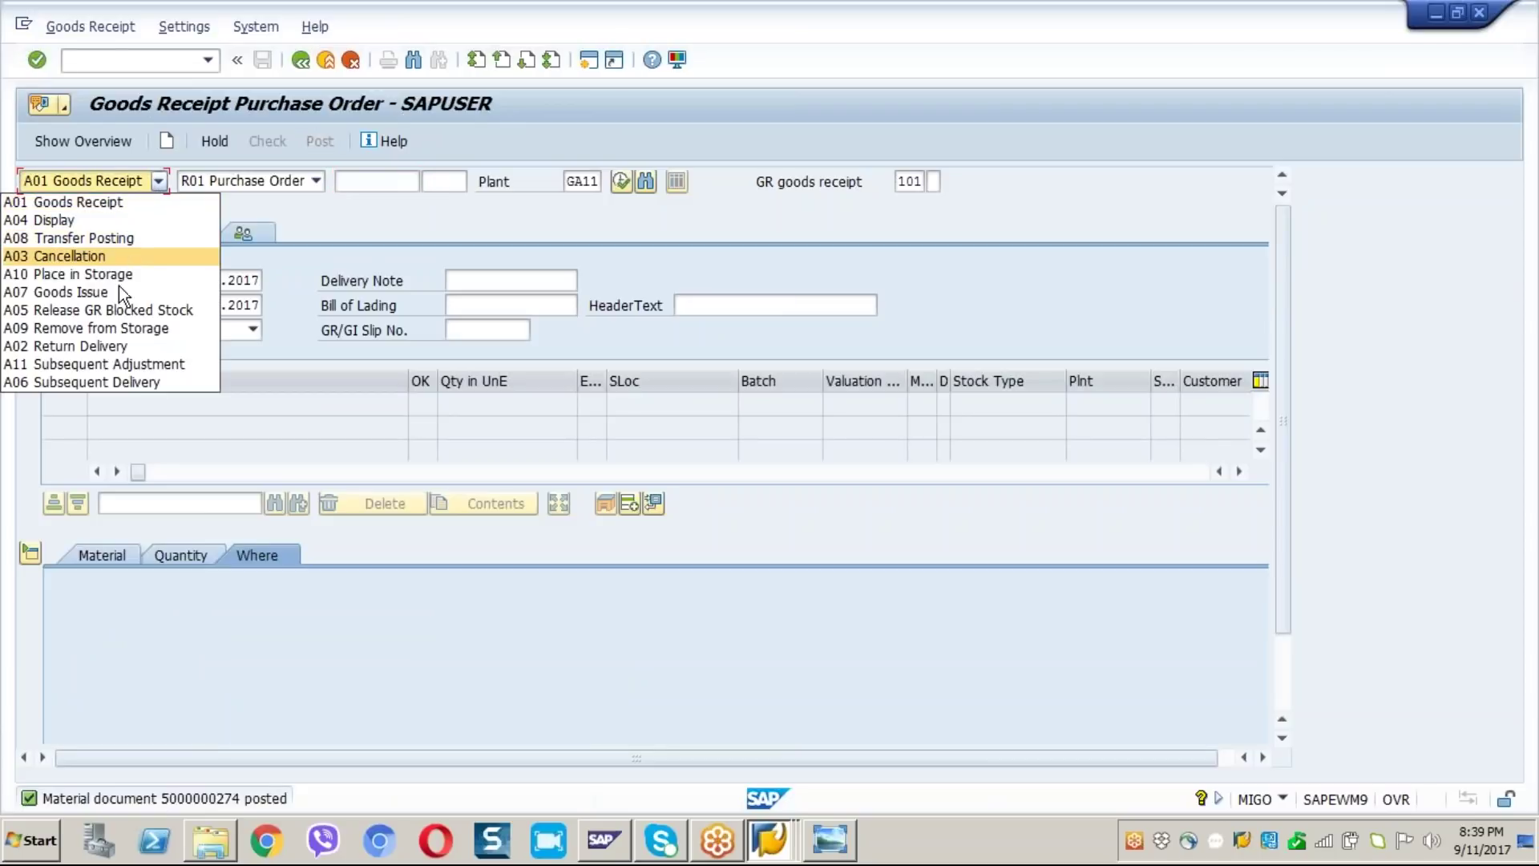
click(88, 220)
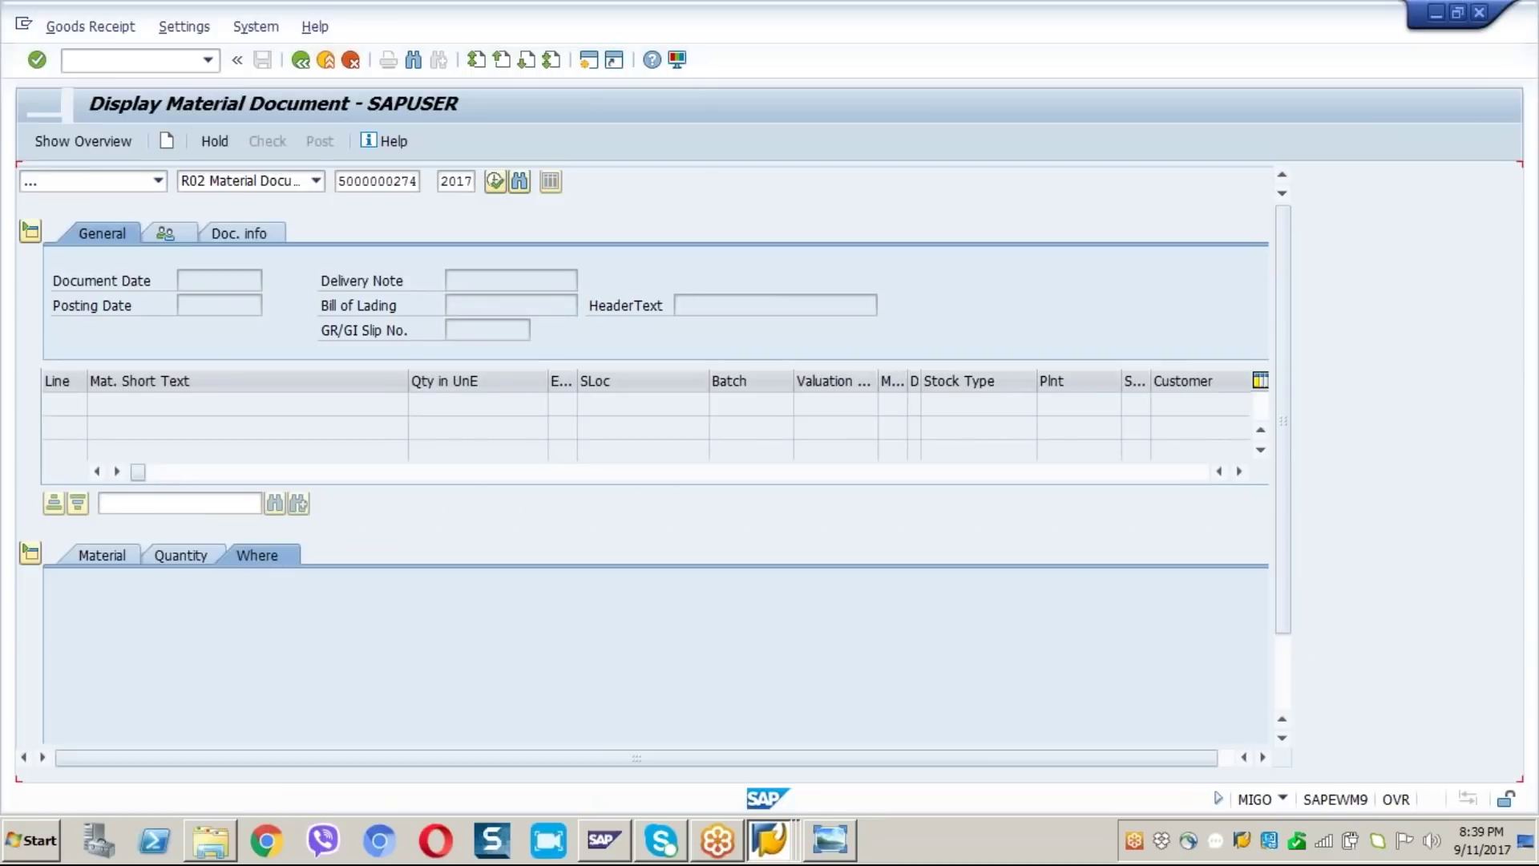
key(Return)
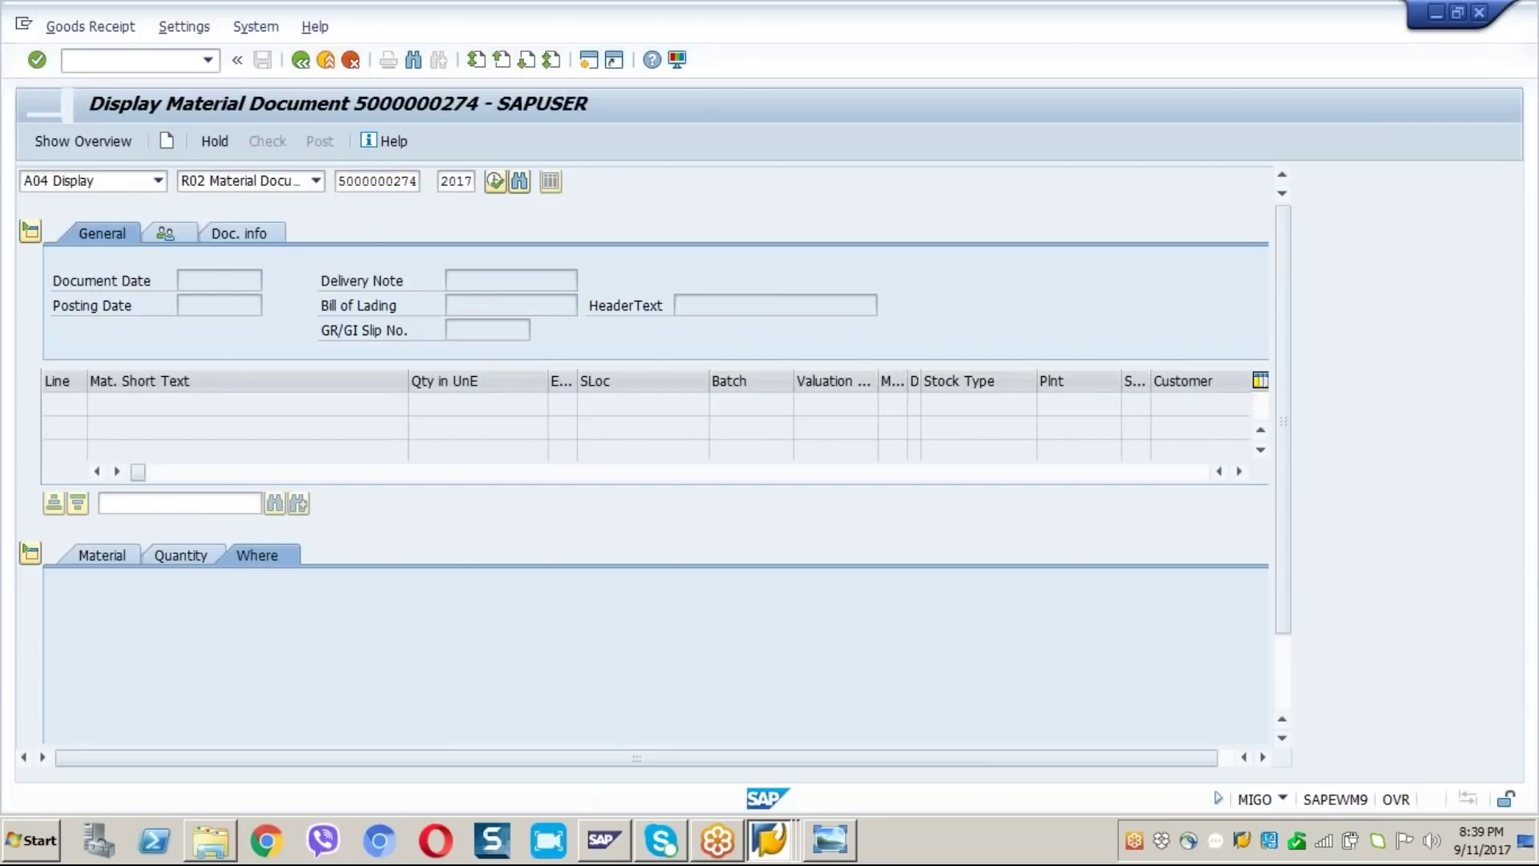
Step: Open the accounting document from the material document's FI documents and review its raw material and finished goods lines
click(339, 233)
click(705, 280)
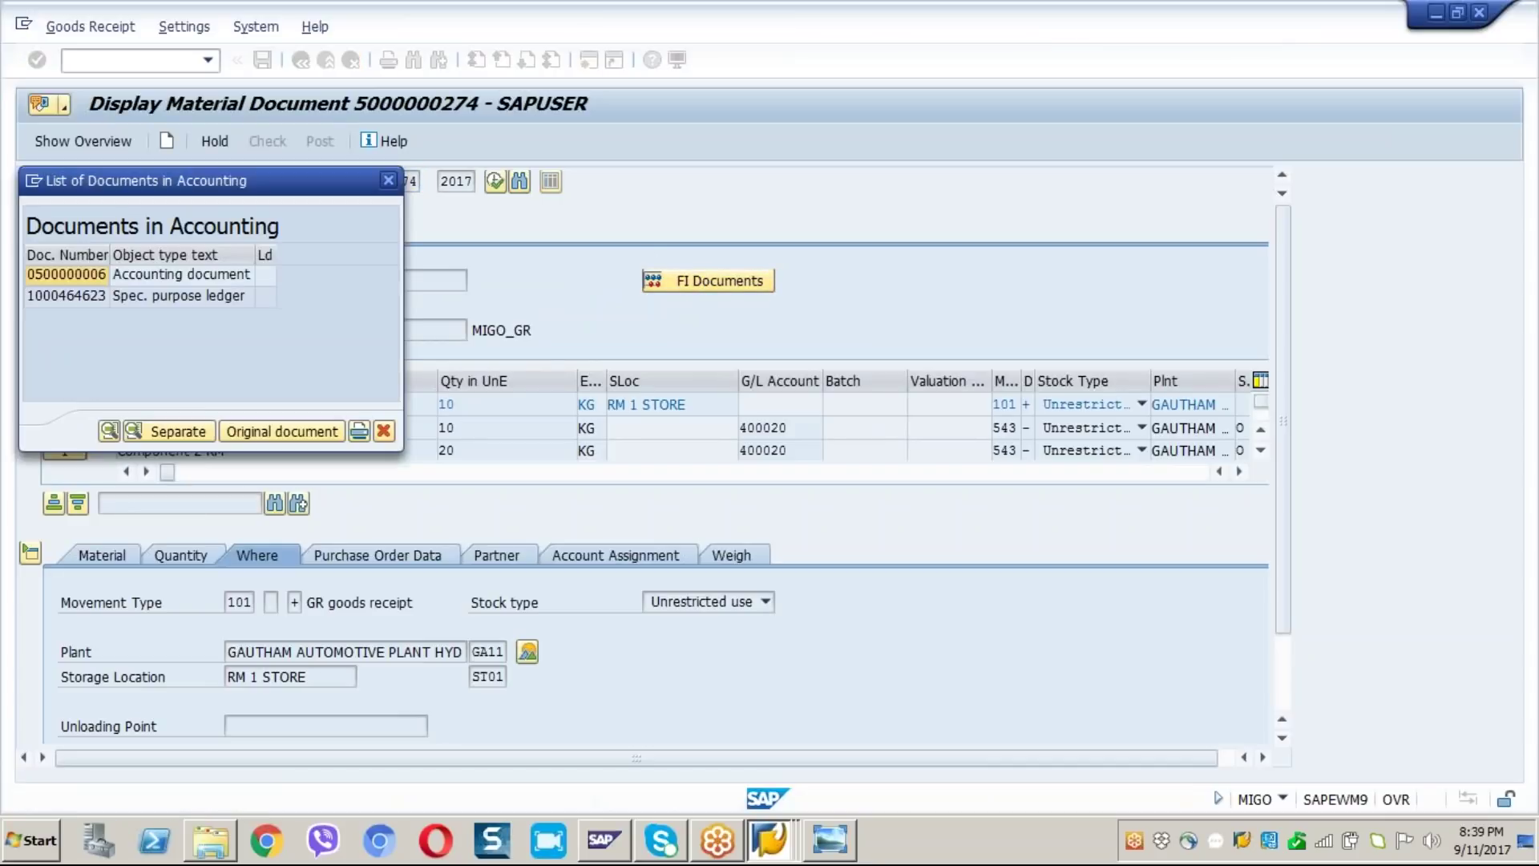
click(85, 276)
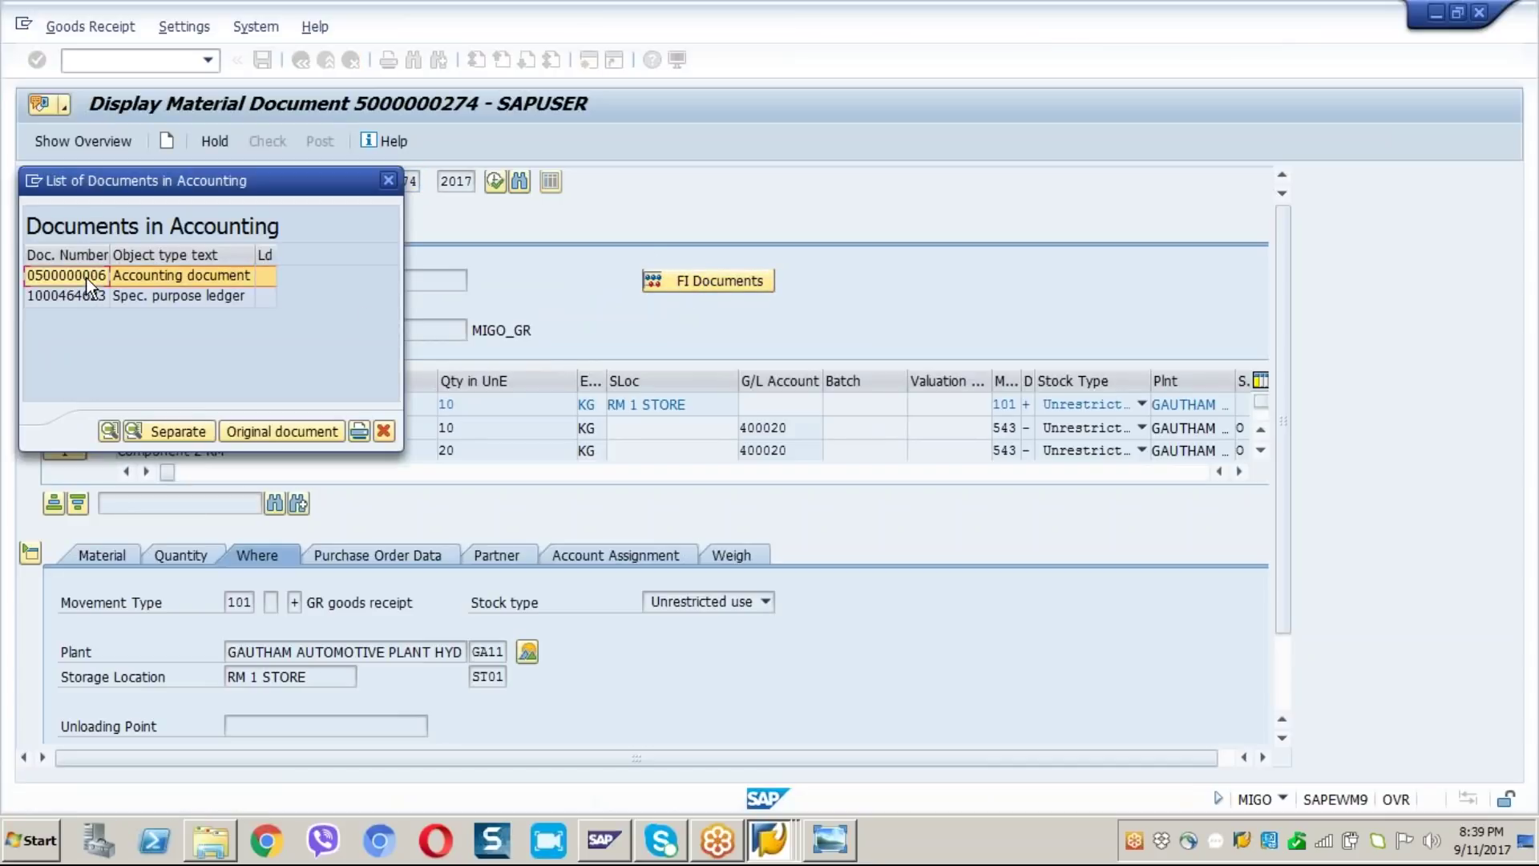
double_click(85, 277)
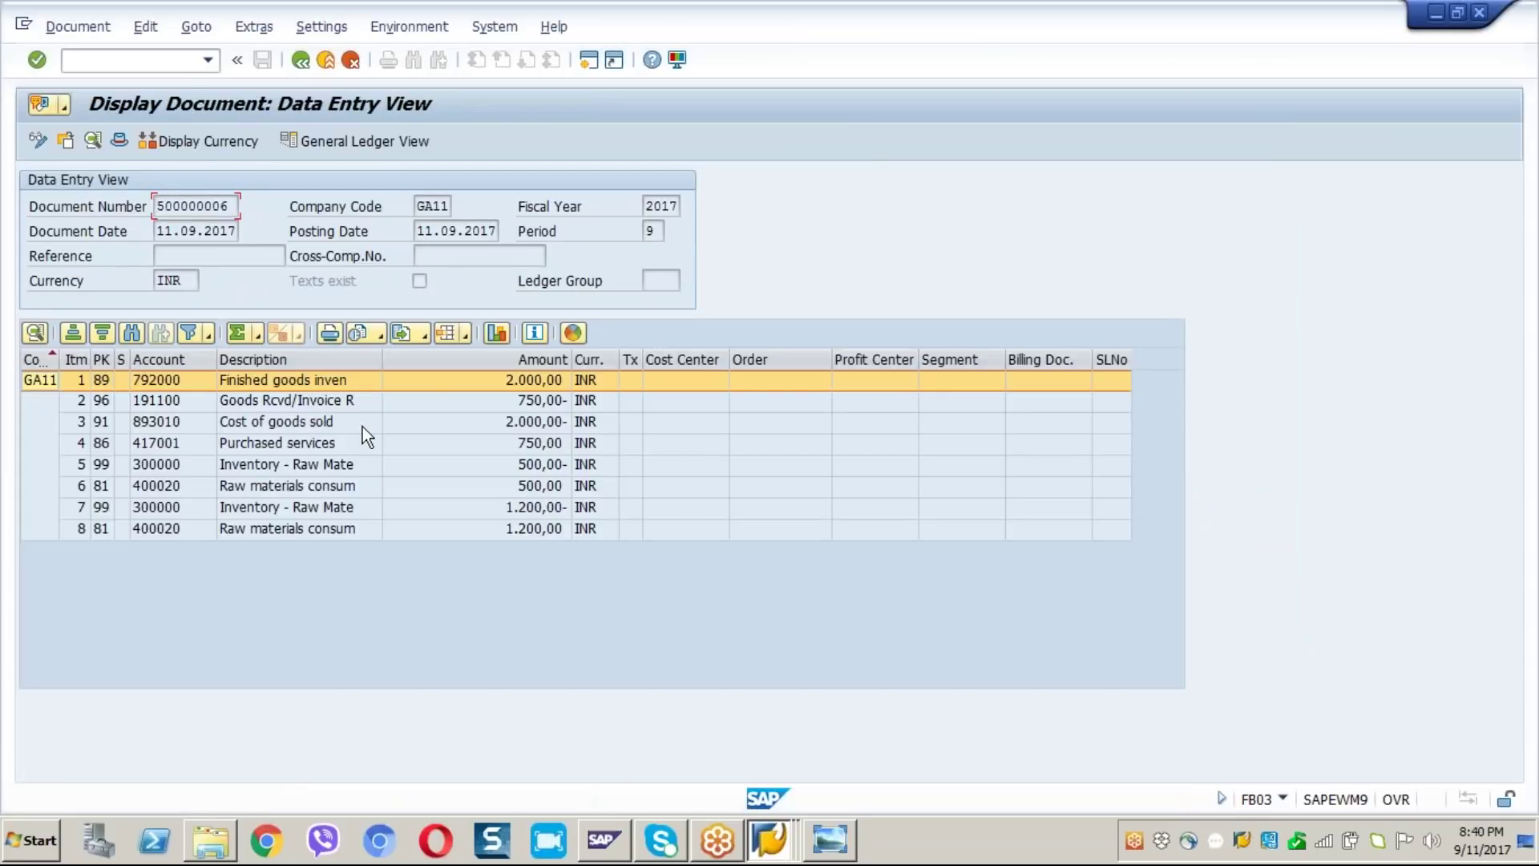
click(340, 462)
click(317, 388)
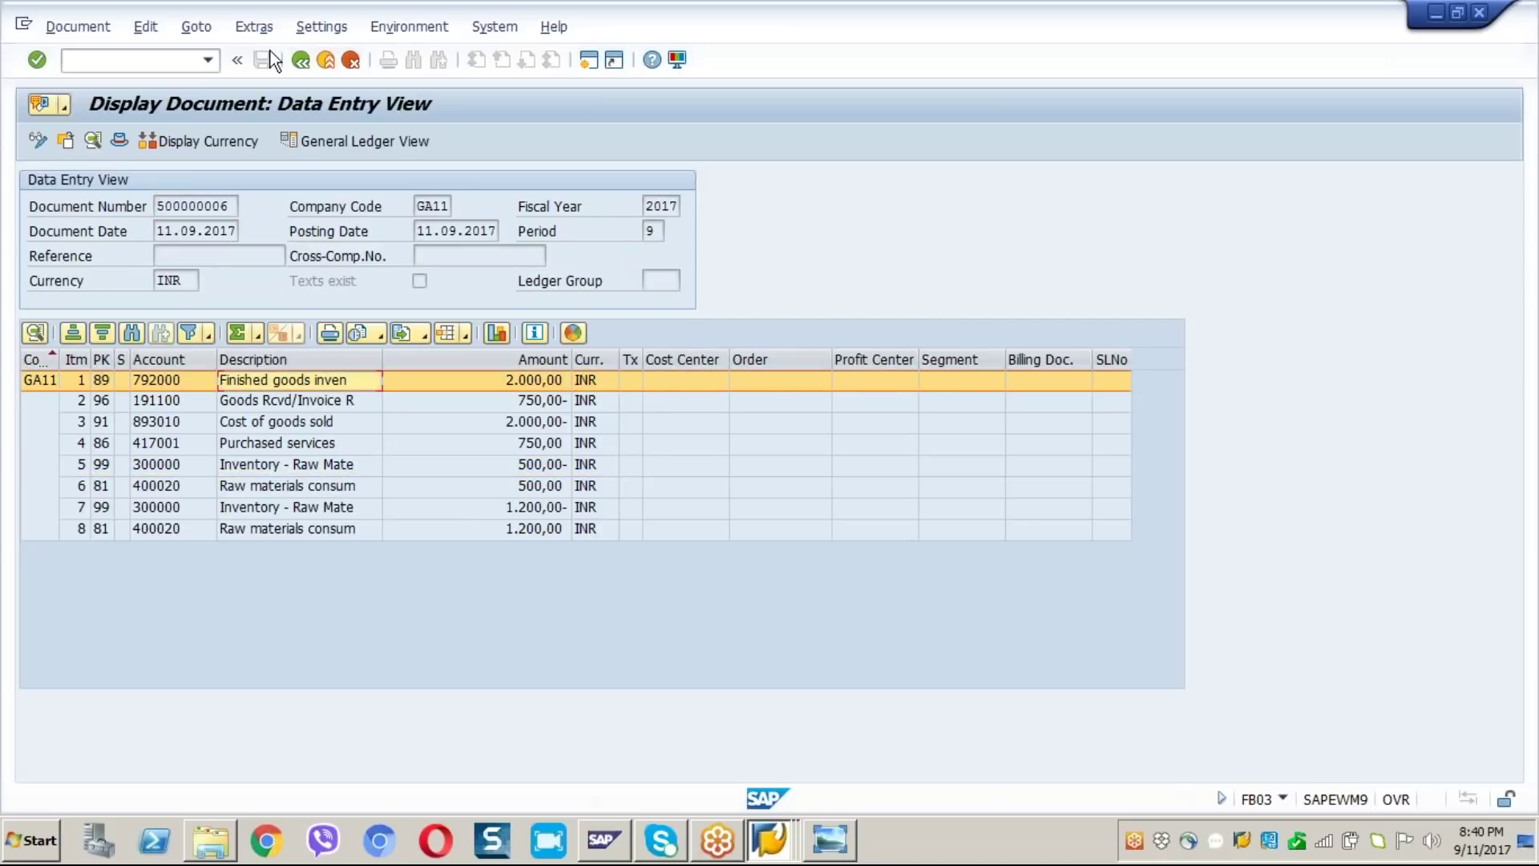
Step: Display the accounting document as a list and add the hidden Transaction field to its line layout
click(198, 29)
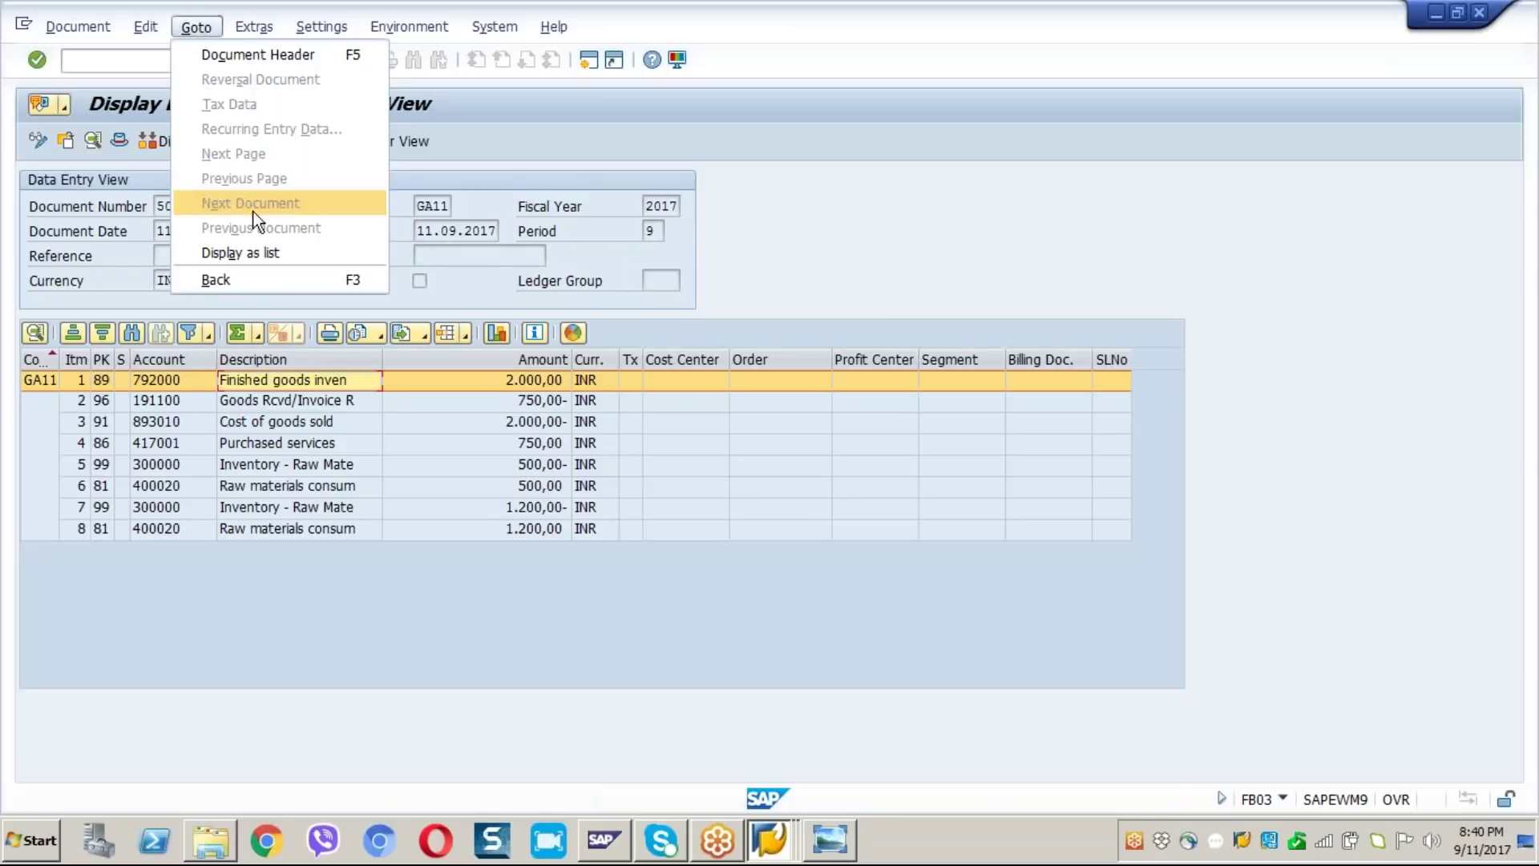
click(265, 249)
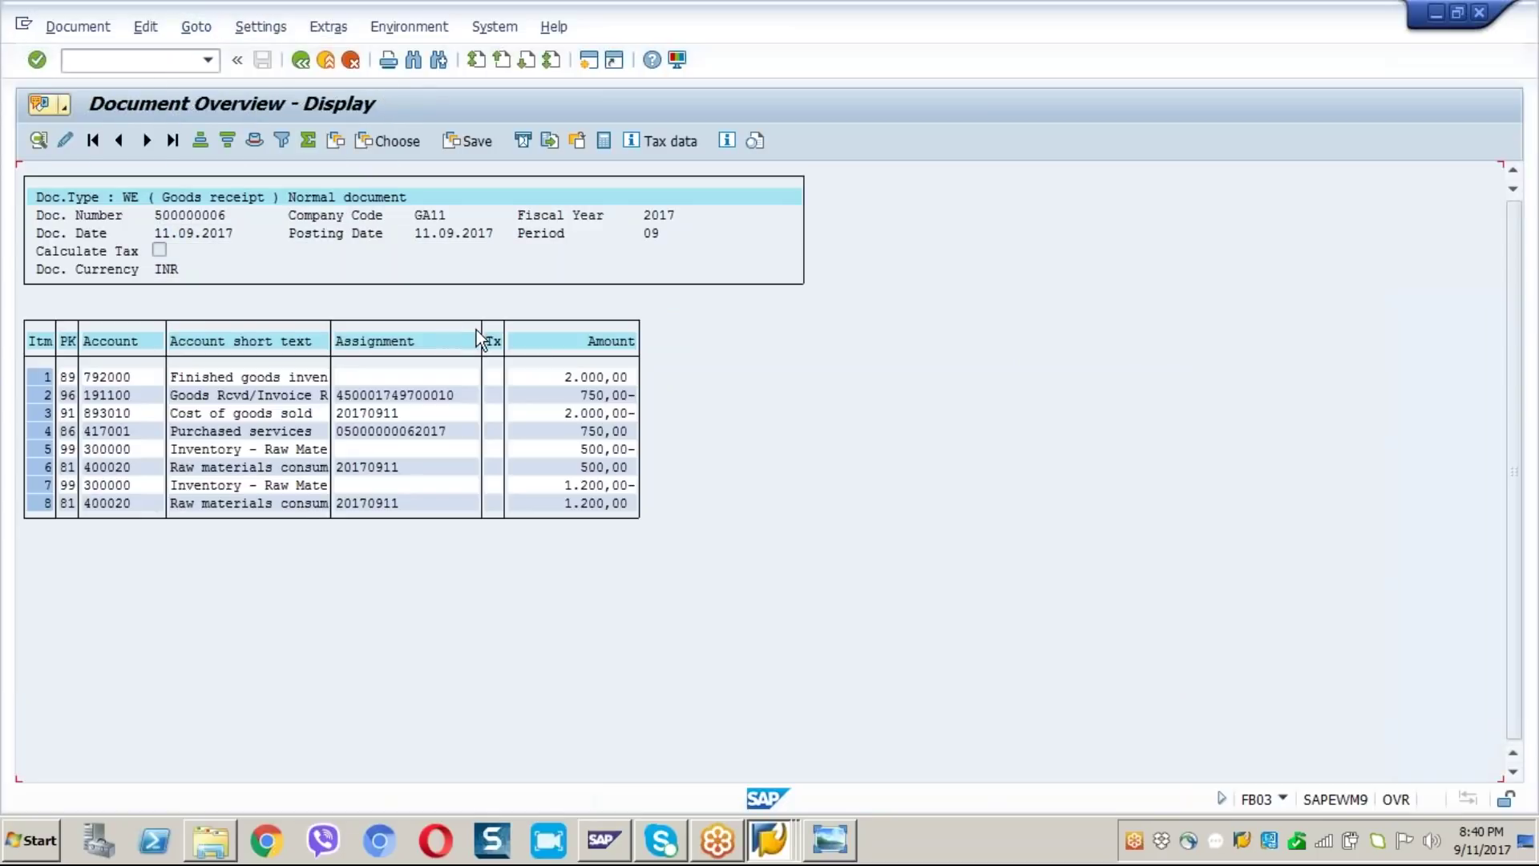
click(335, 143)
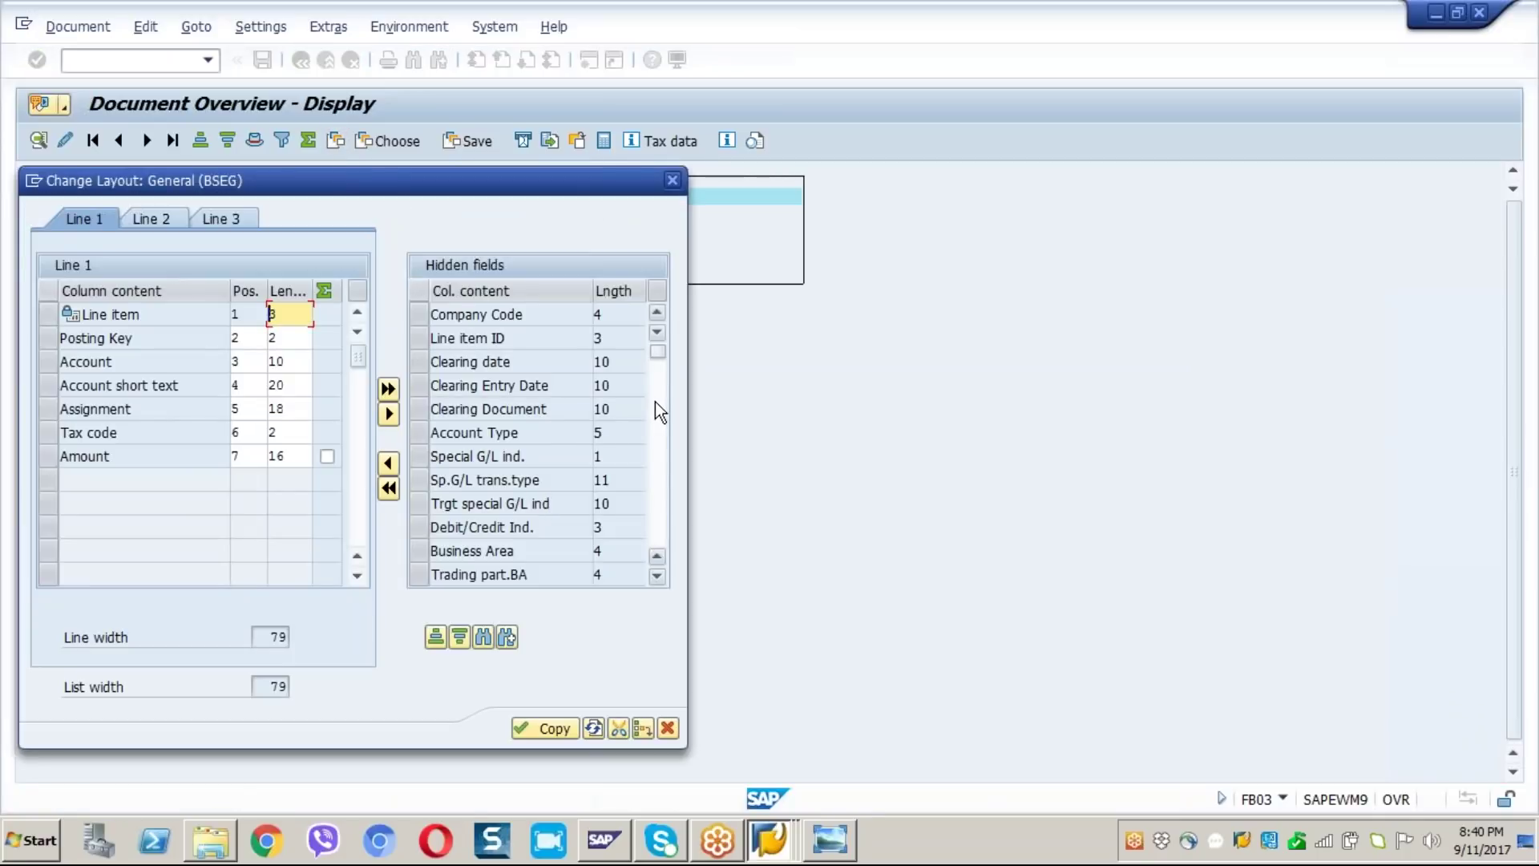
scroll(656, 401, down, 10)
click(419, 385)
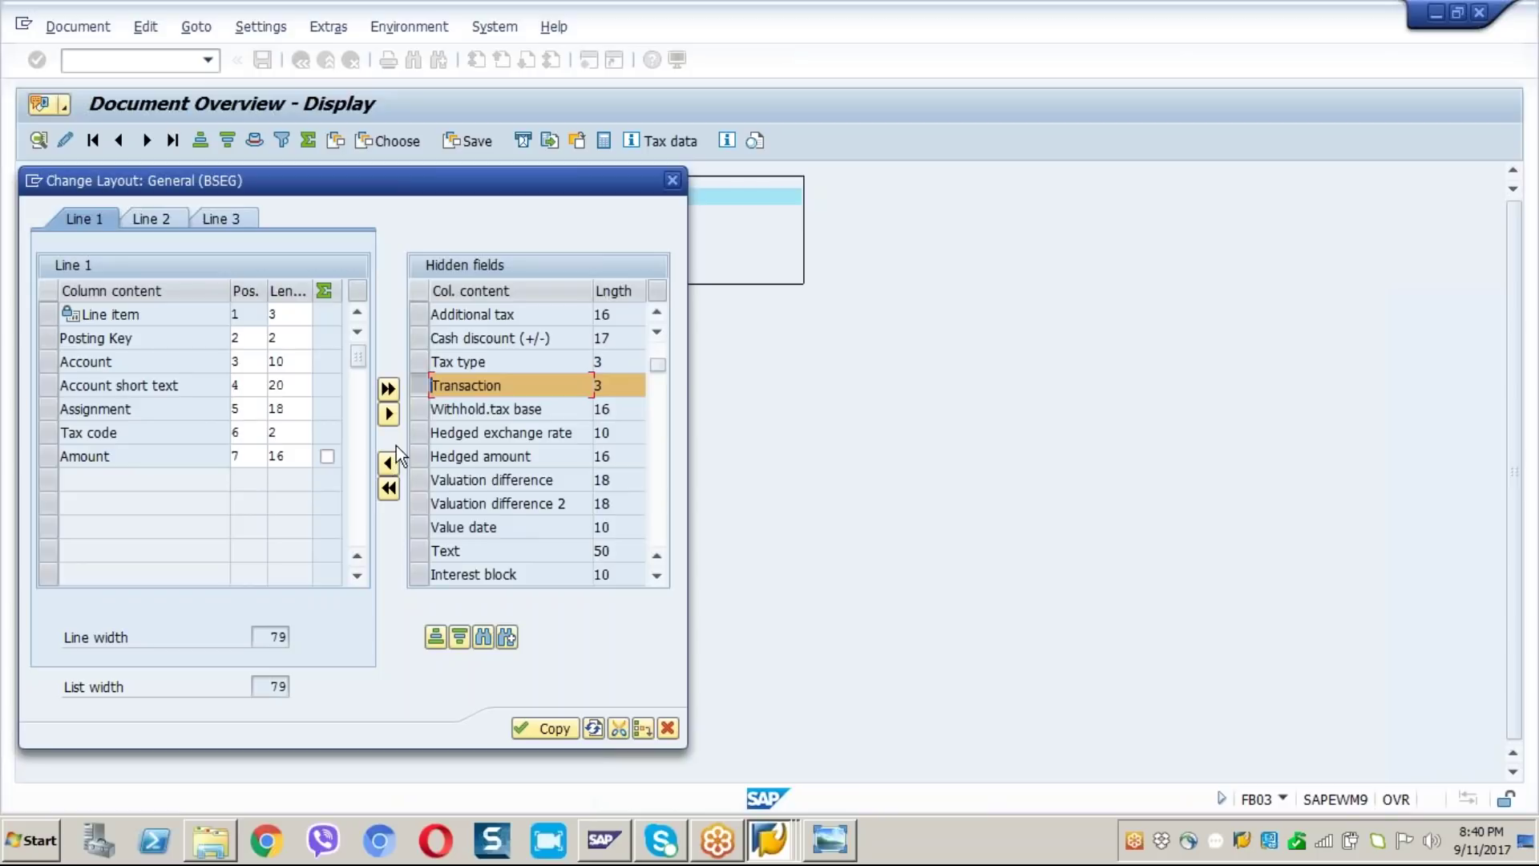
click(388, 465)
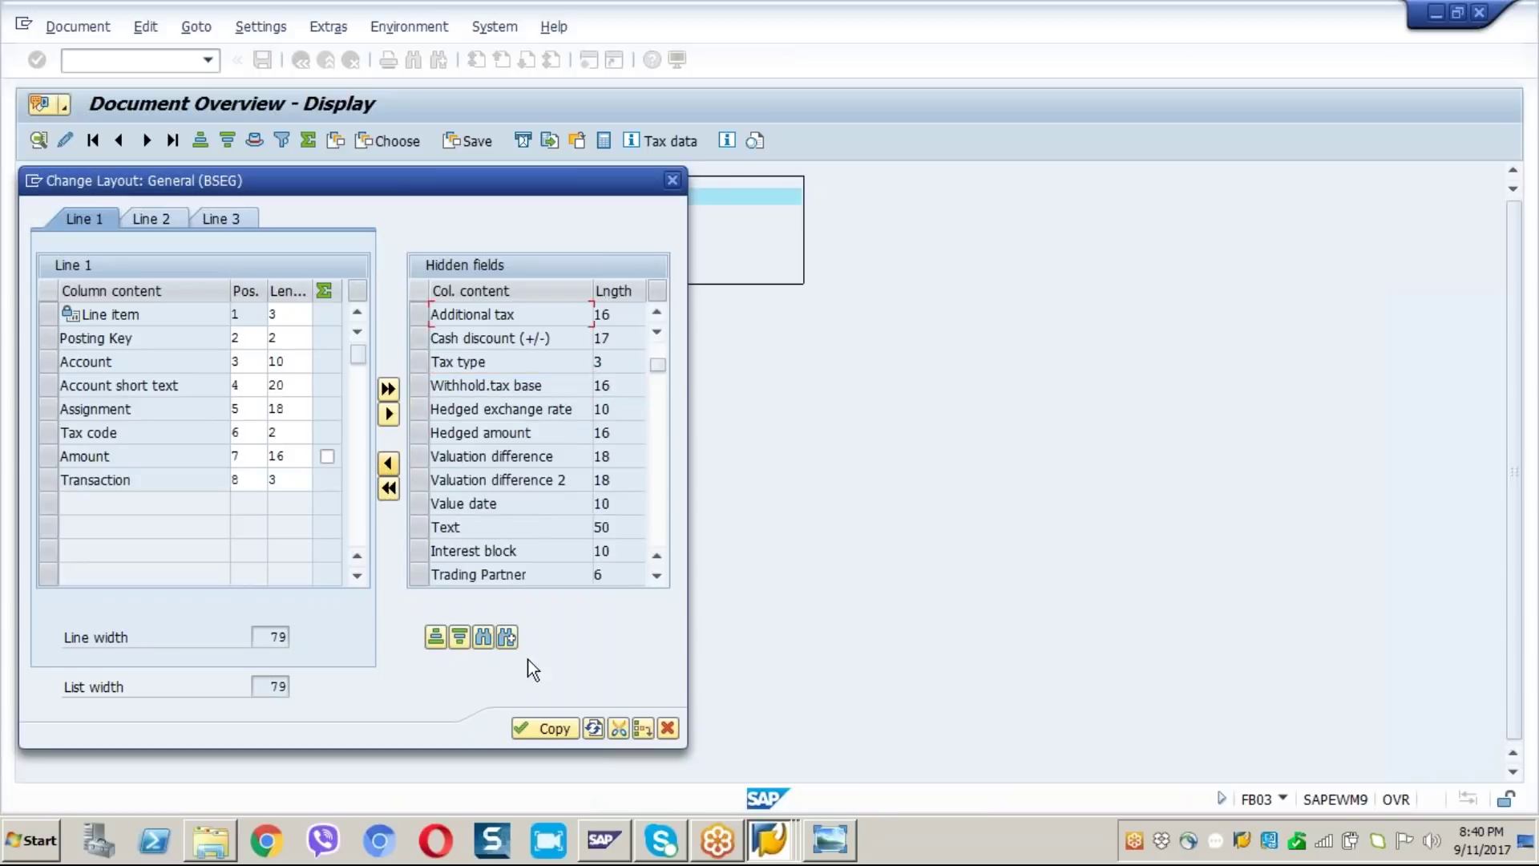
click(547, 731)
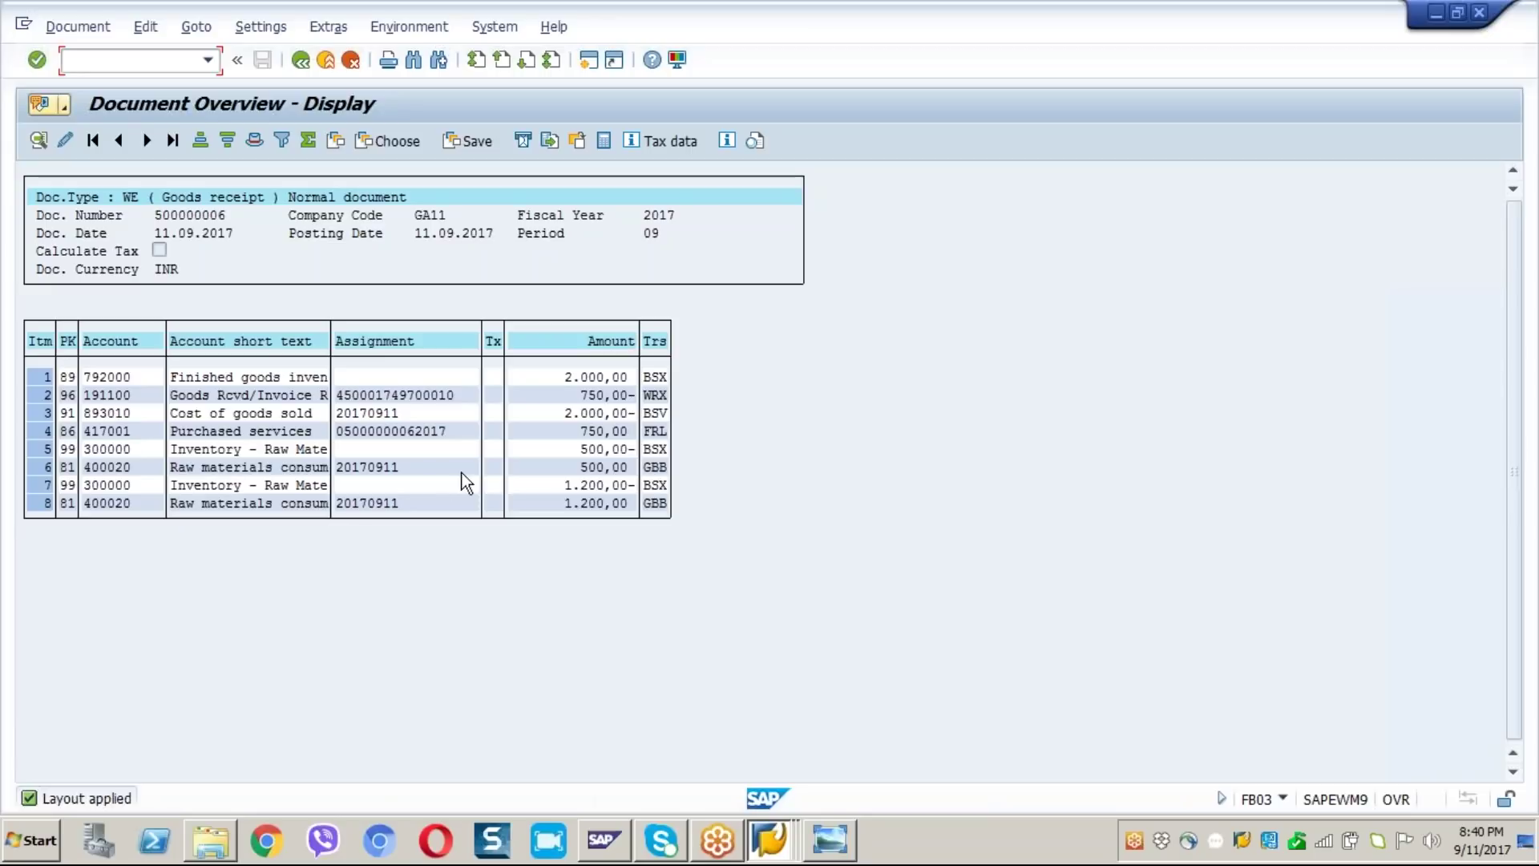
Step: Compare the BSX finished goods inventory line with the BSV cost of goods sold line, checking transaction keys and amounts
click(654, 379)
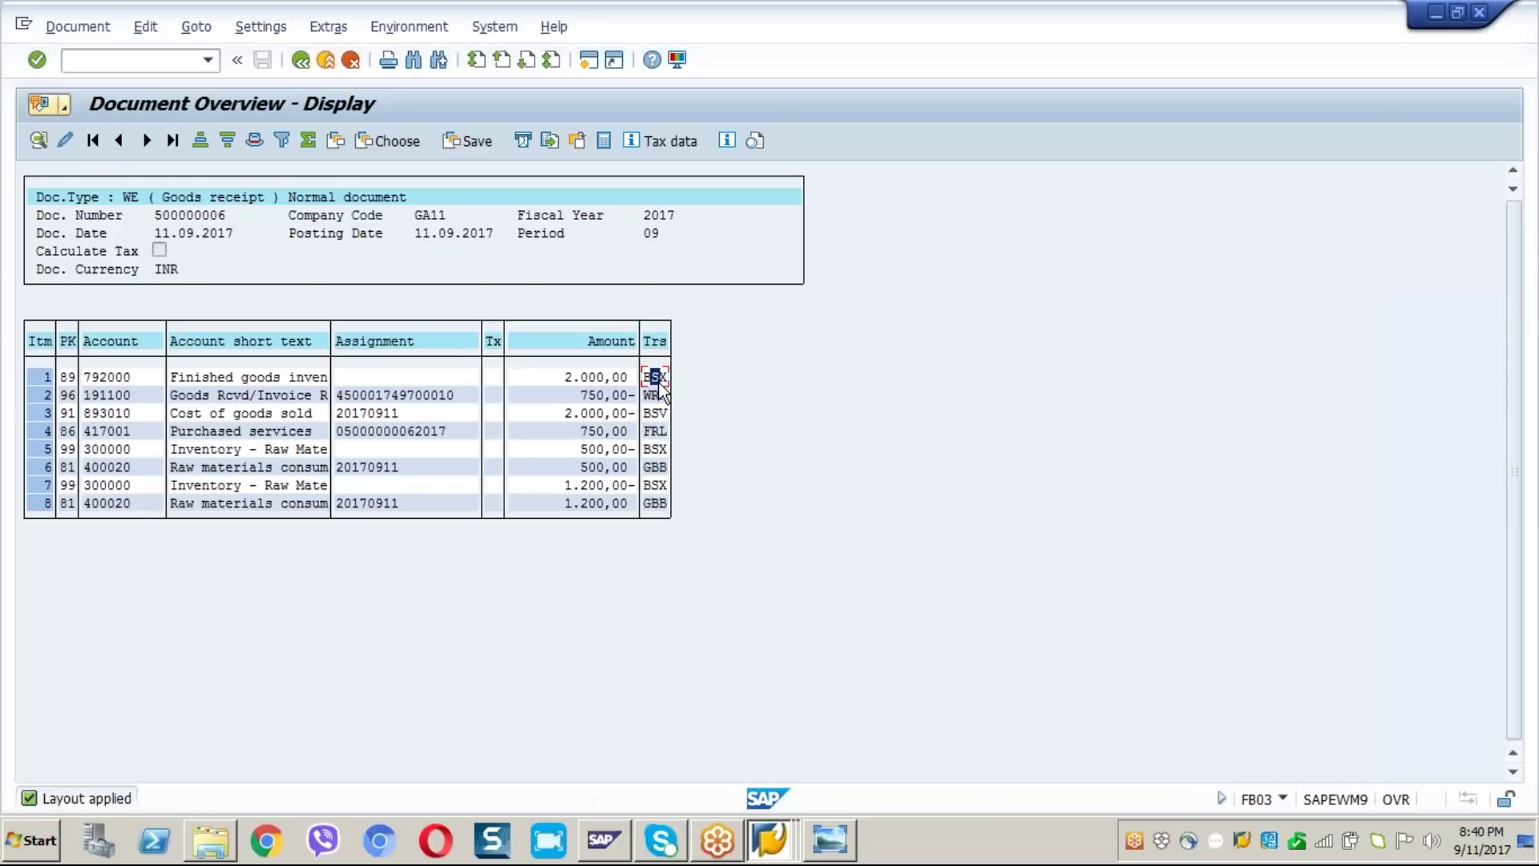
click(653, 431)
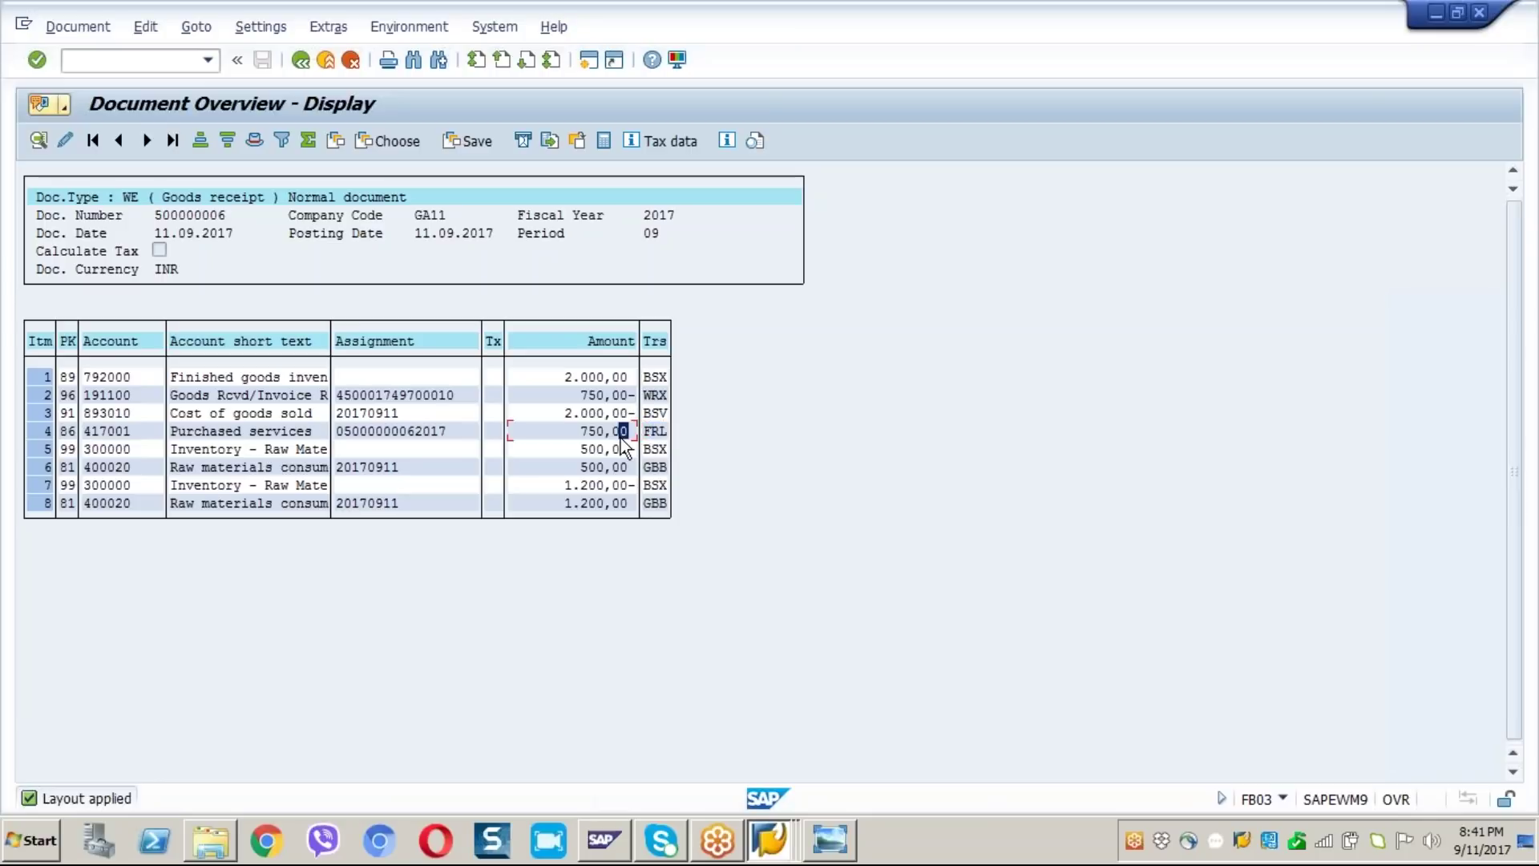
click(661, 377)
click(586, 377)
click(292, 377)
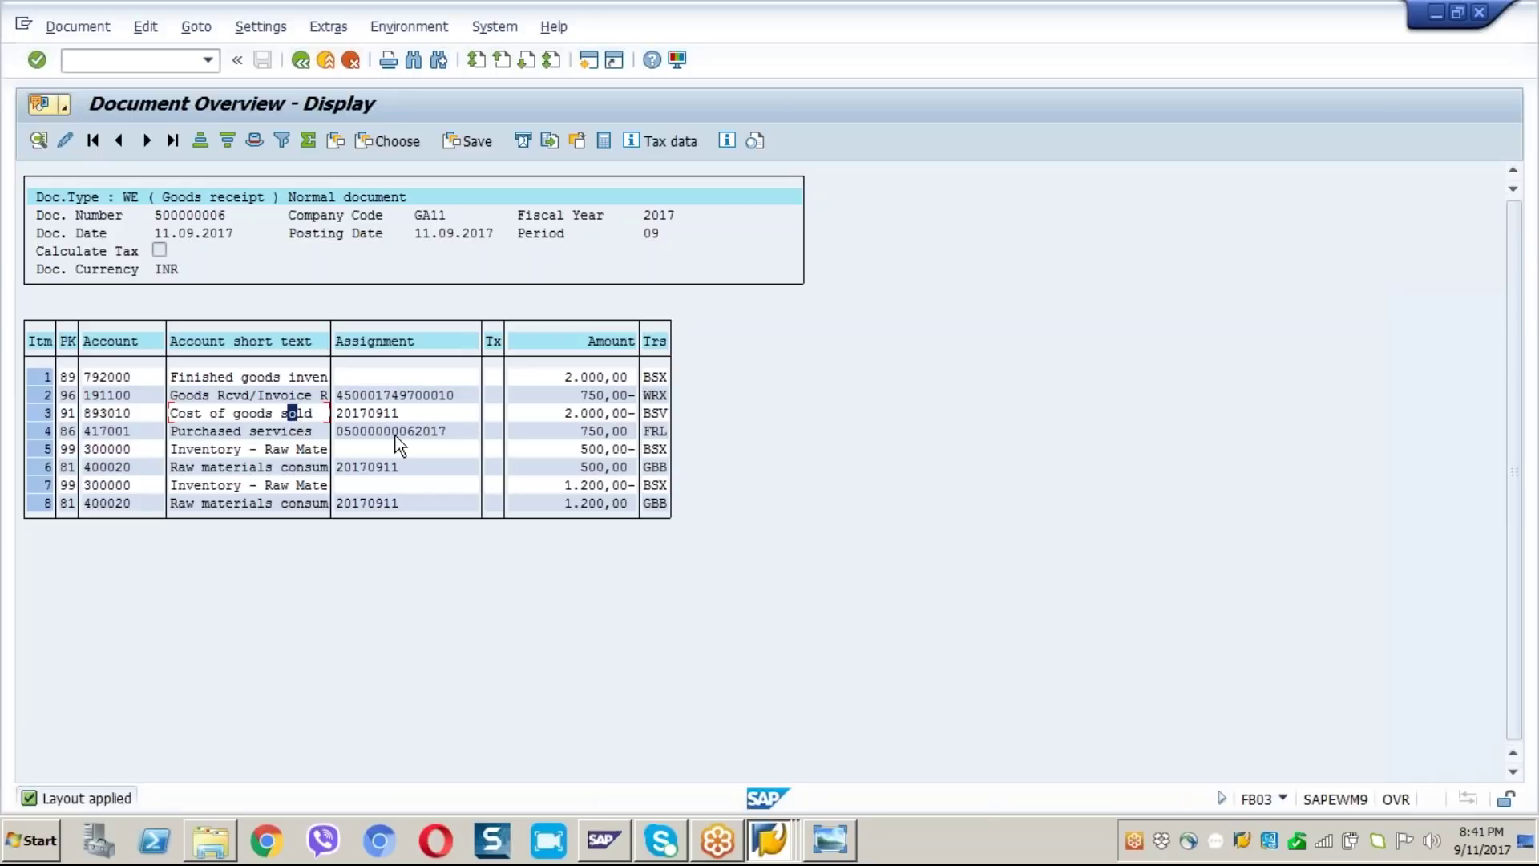
click(565, 380)
click(625, 376)
click(584, 414)
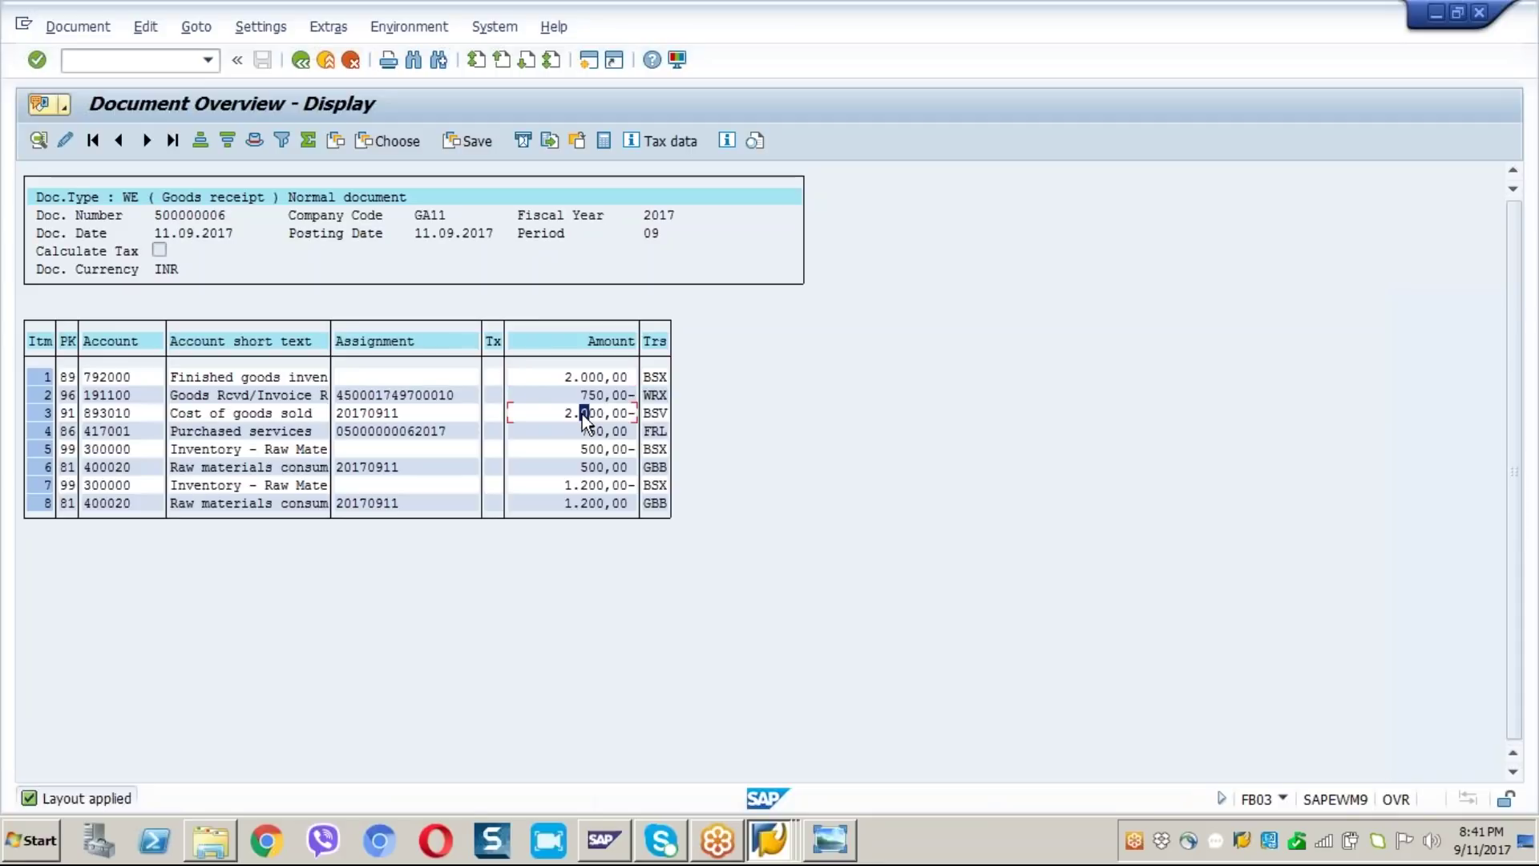
click(661, 377)
click(293, 413)
click(306, 377)
click(599, 377)
click(608, 412)
Step: Compare the WRX goods received line with the FRL purchased services line and their transaction keys
click(664, 436)
click(654, 398)
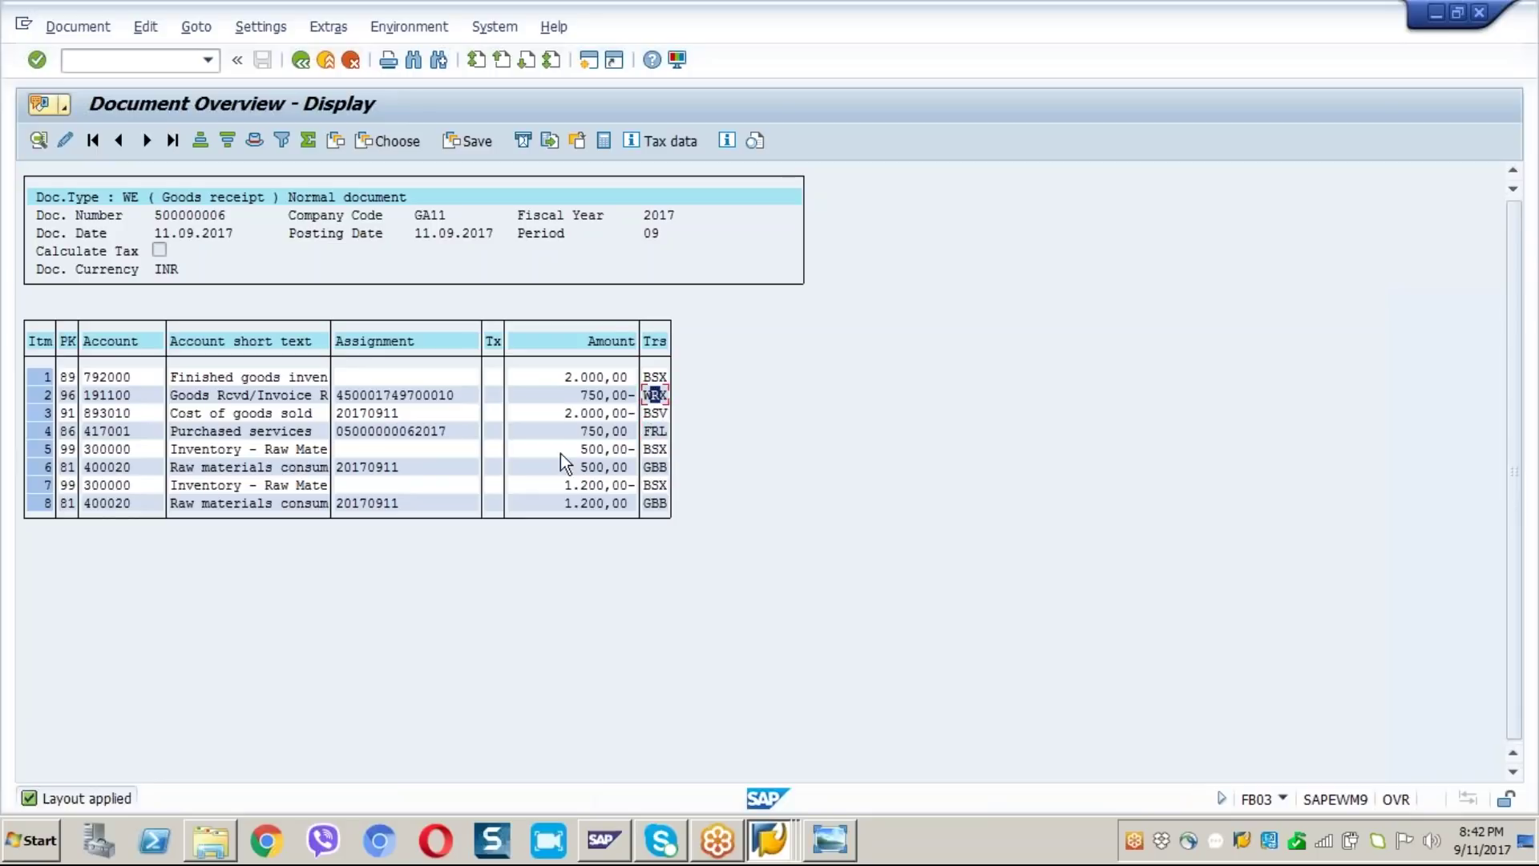
click(434, 431)
click(656, 431)
click(281, 395)
click(659, 395)
click(273, 433)
click(662, 431)
click(655, 412)
click(655, 395)
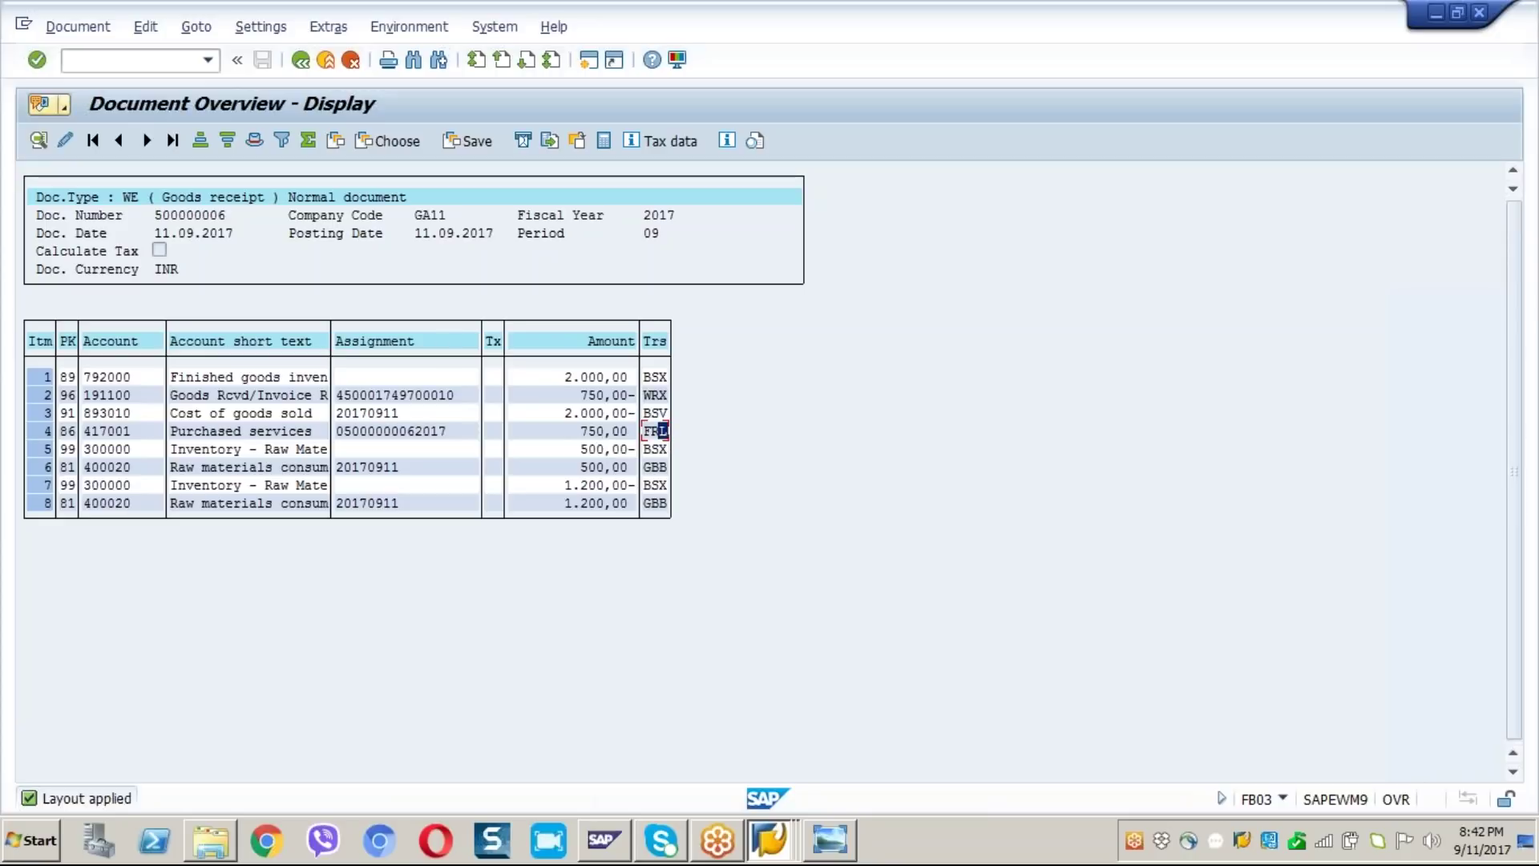
Step: Examine the BSX raw material inventory posting against its GBB consumption line, and recheck the keys of the first three items
click(293, 453)
click(651, 451)
click(656, 466)
click(655, 449)
click(660, 467)
click(661, 449)
click(662, 467)
click(656, 377)
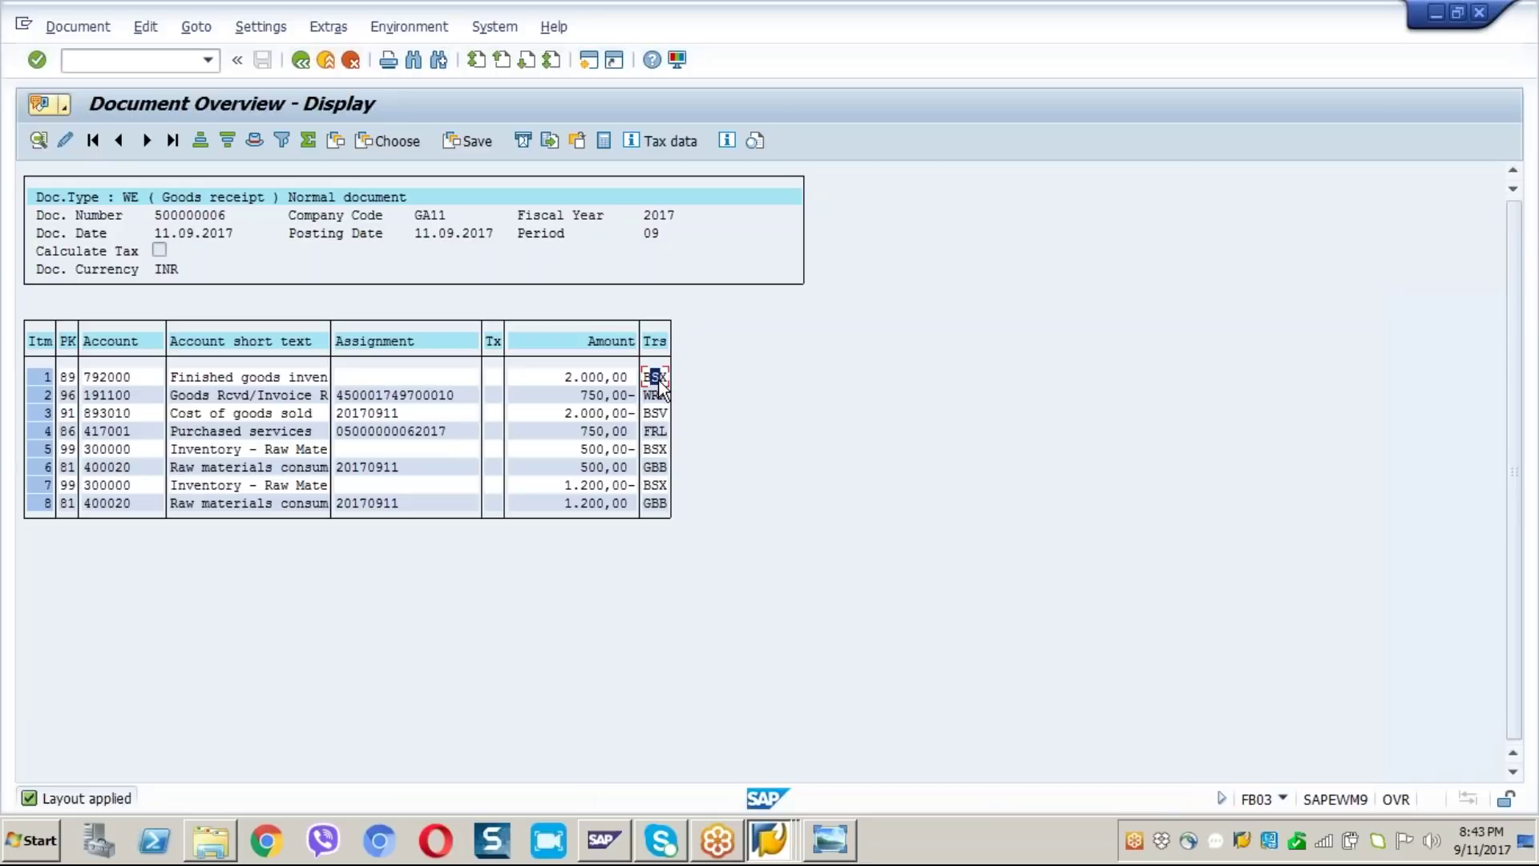
click(655, 413)
click(657, 397)
Step: Leave the accounting document, close the accounting documents list, and exit the material document display with /n
click(300, 64)
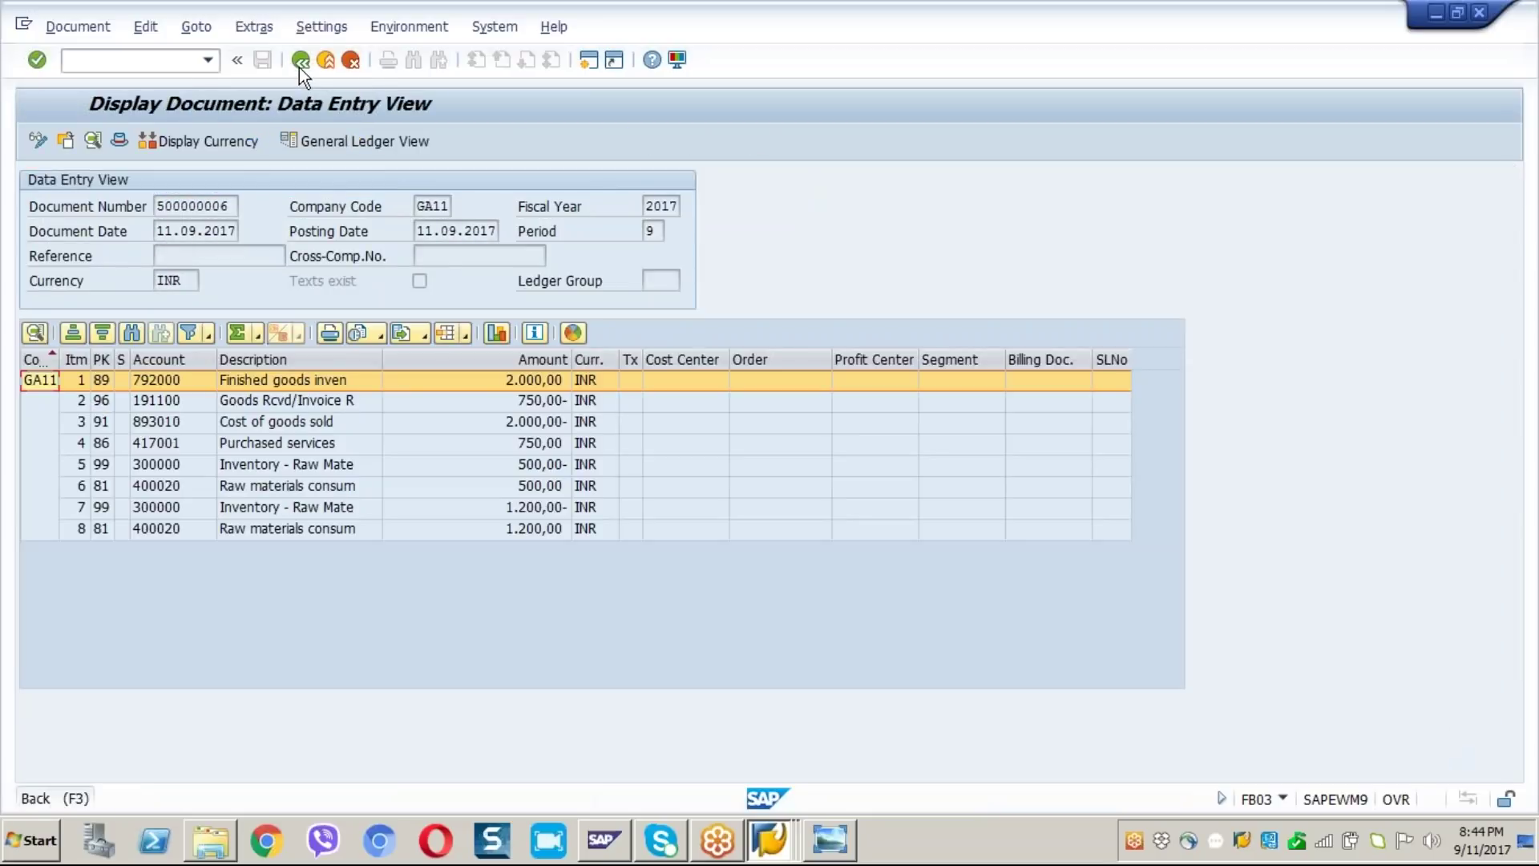
click(300, 64)
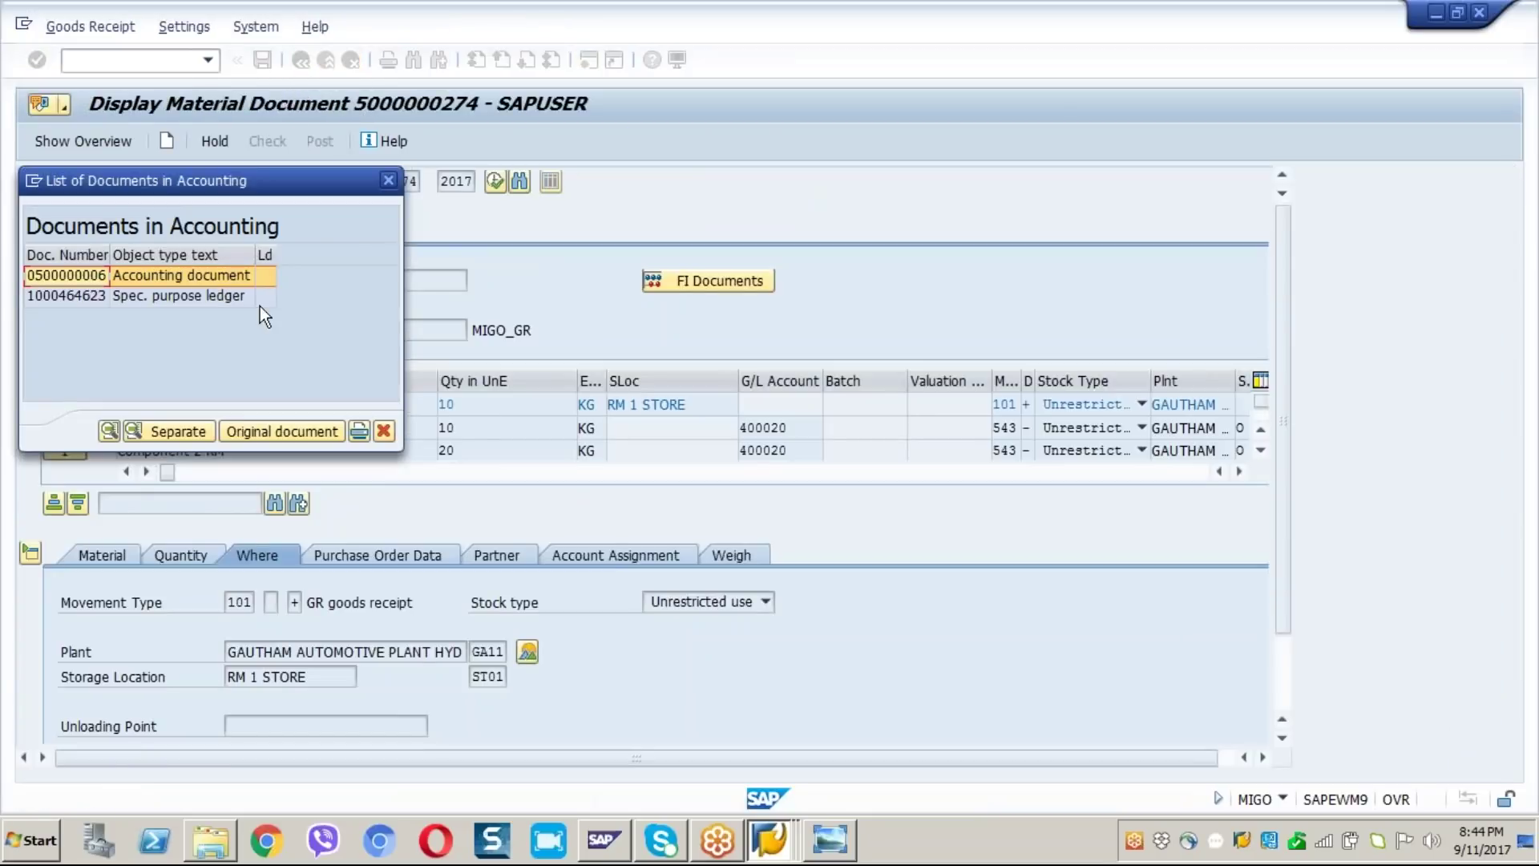
click(387, 183)
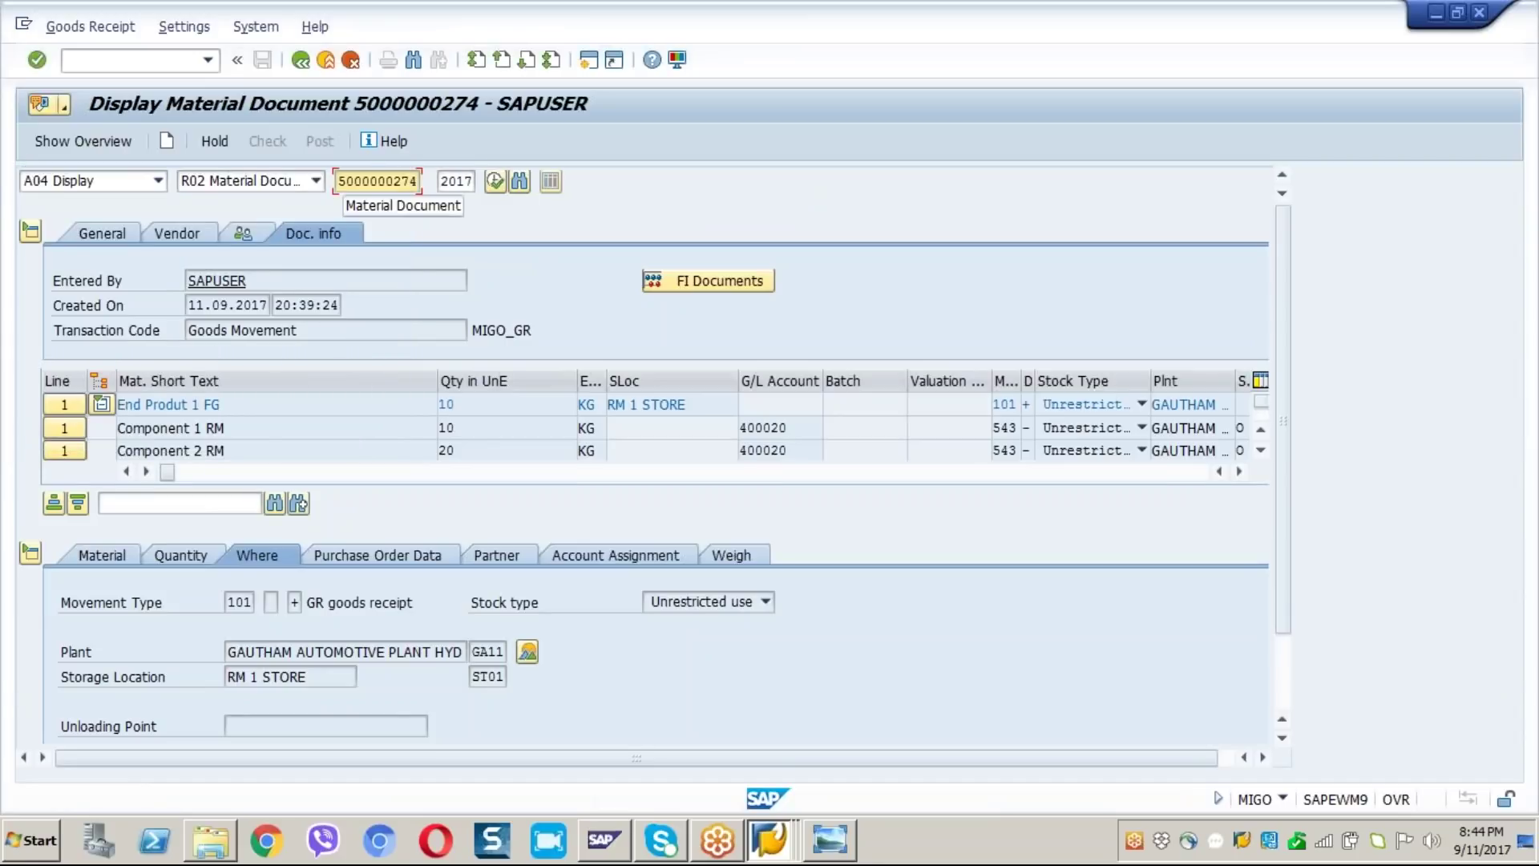
text(/n)
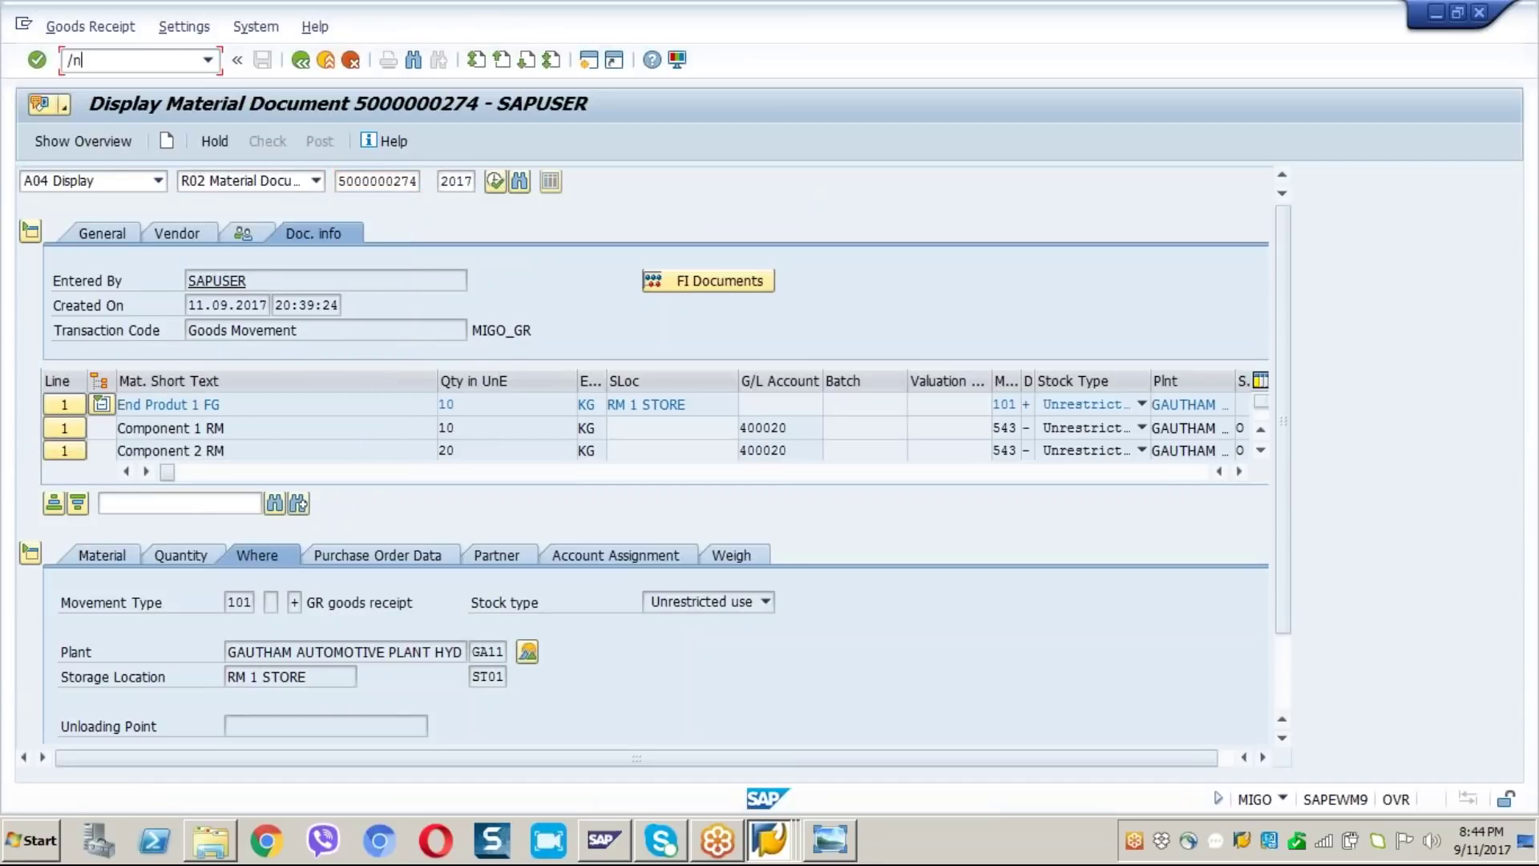
key(Return)
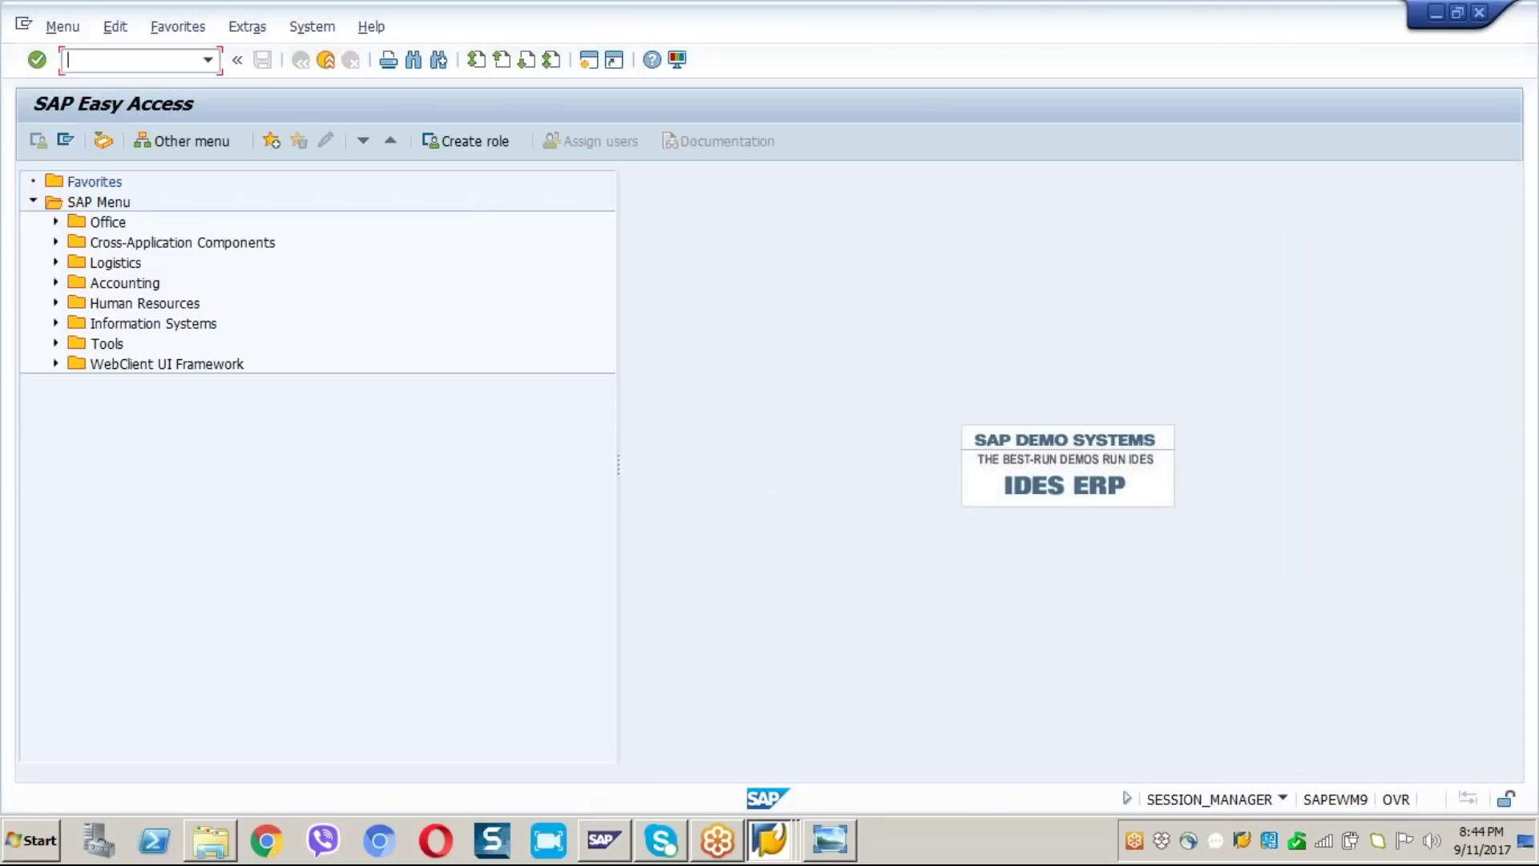
Step: Start transaction MIRO, hide the PO structure, and set the invoice date to 11.09.2017
text(miro)
key(Return)
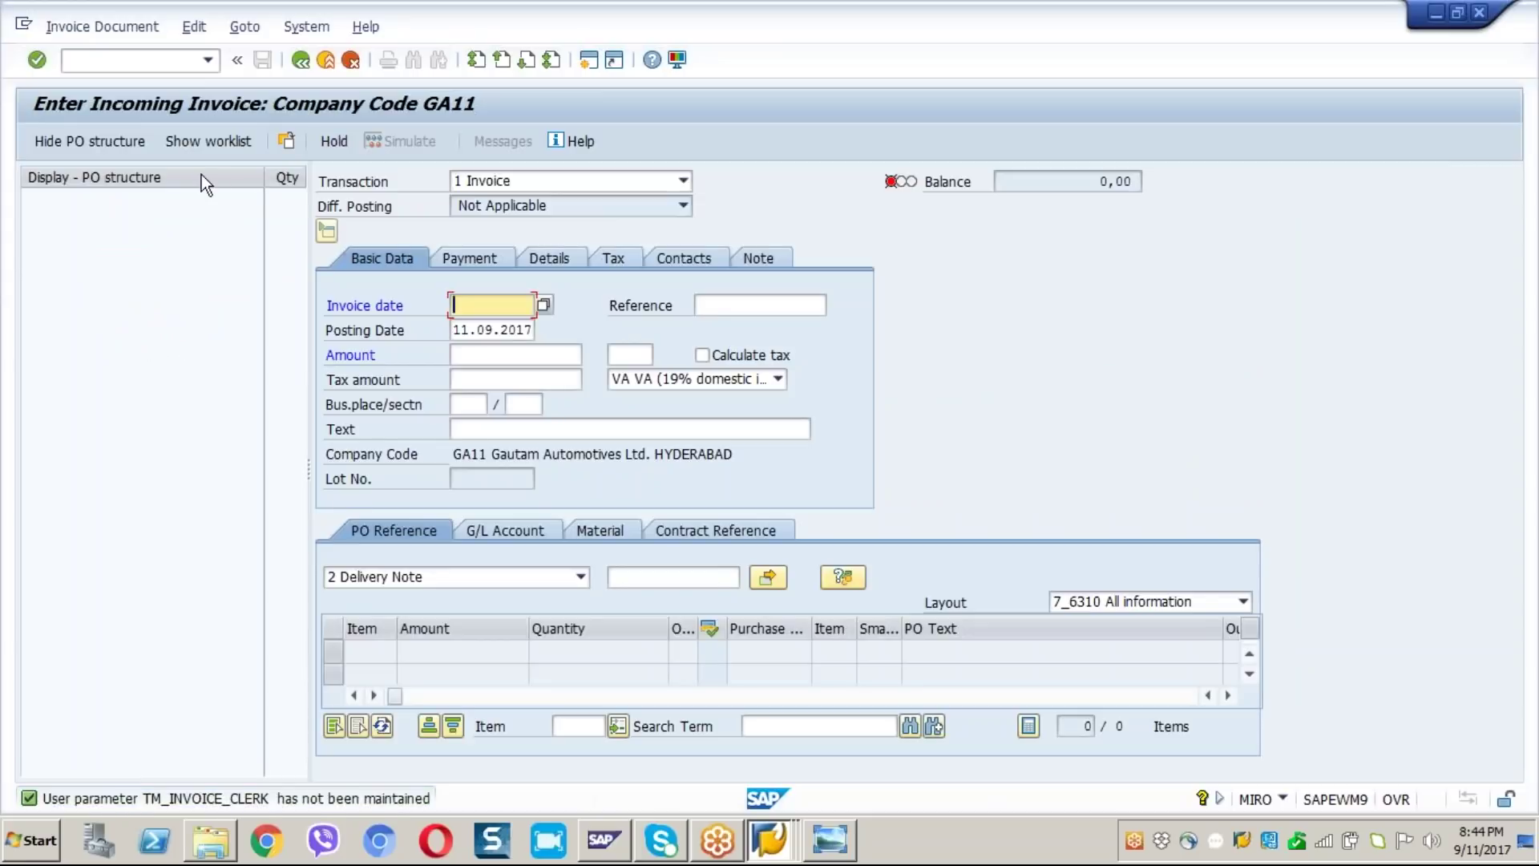
click(130, 142)
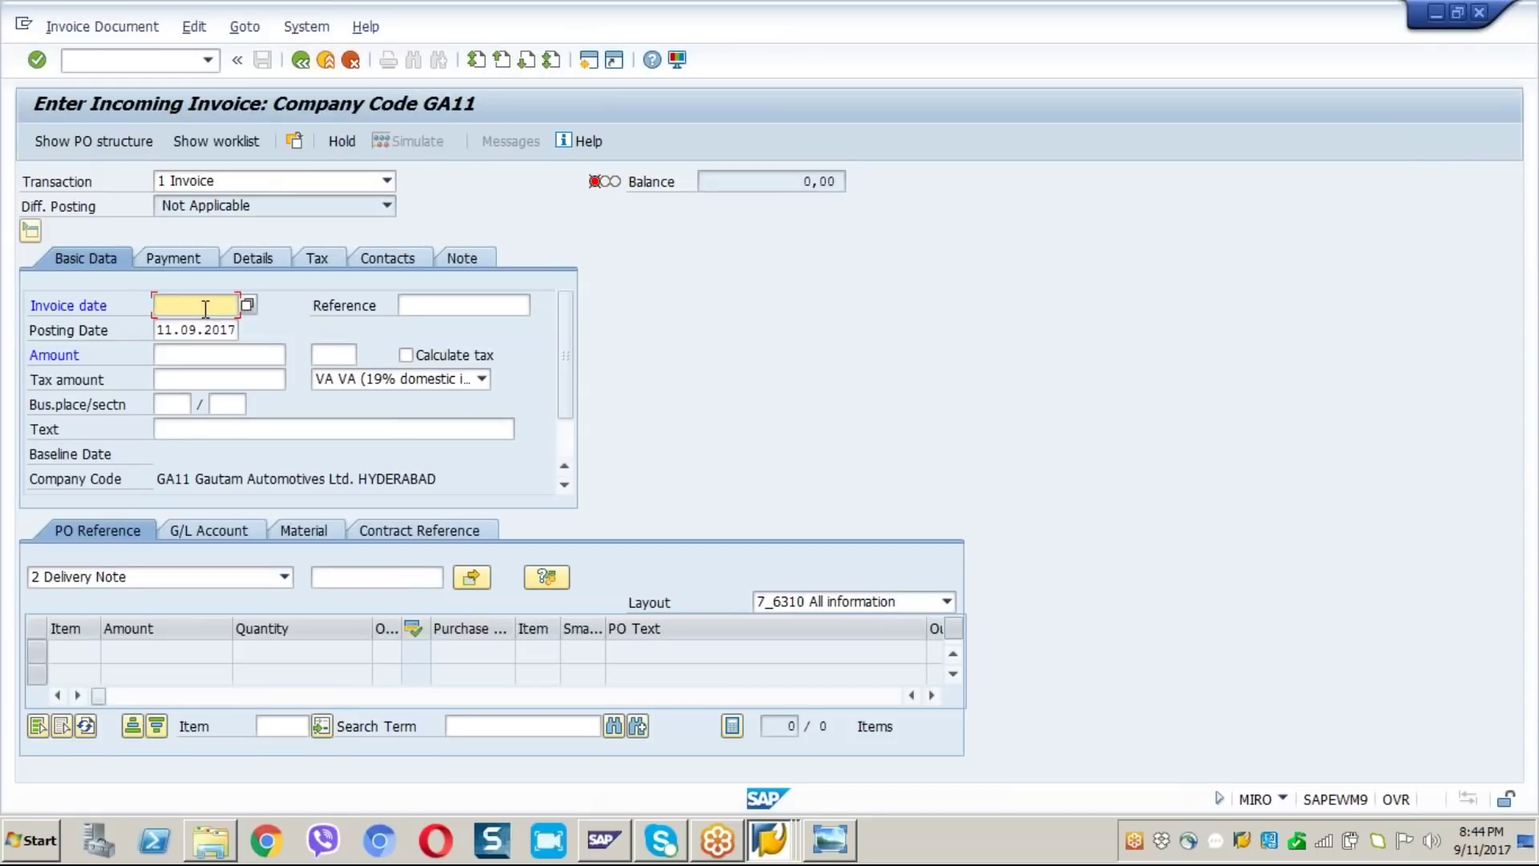
text(11.09.2017)
Step: Set the reference type to Purchase Order/Scheduling Agreement and load the items of the subcontracting purchase order by its number
click(285, 577)
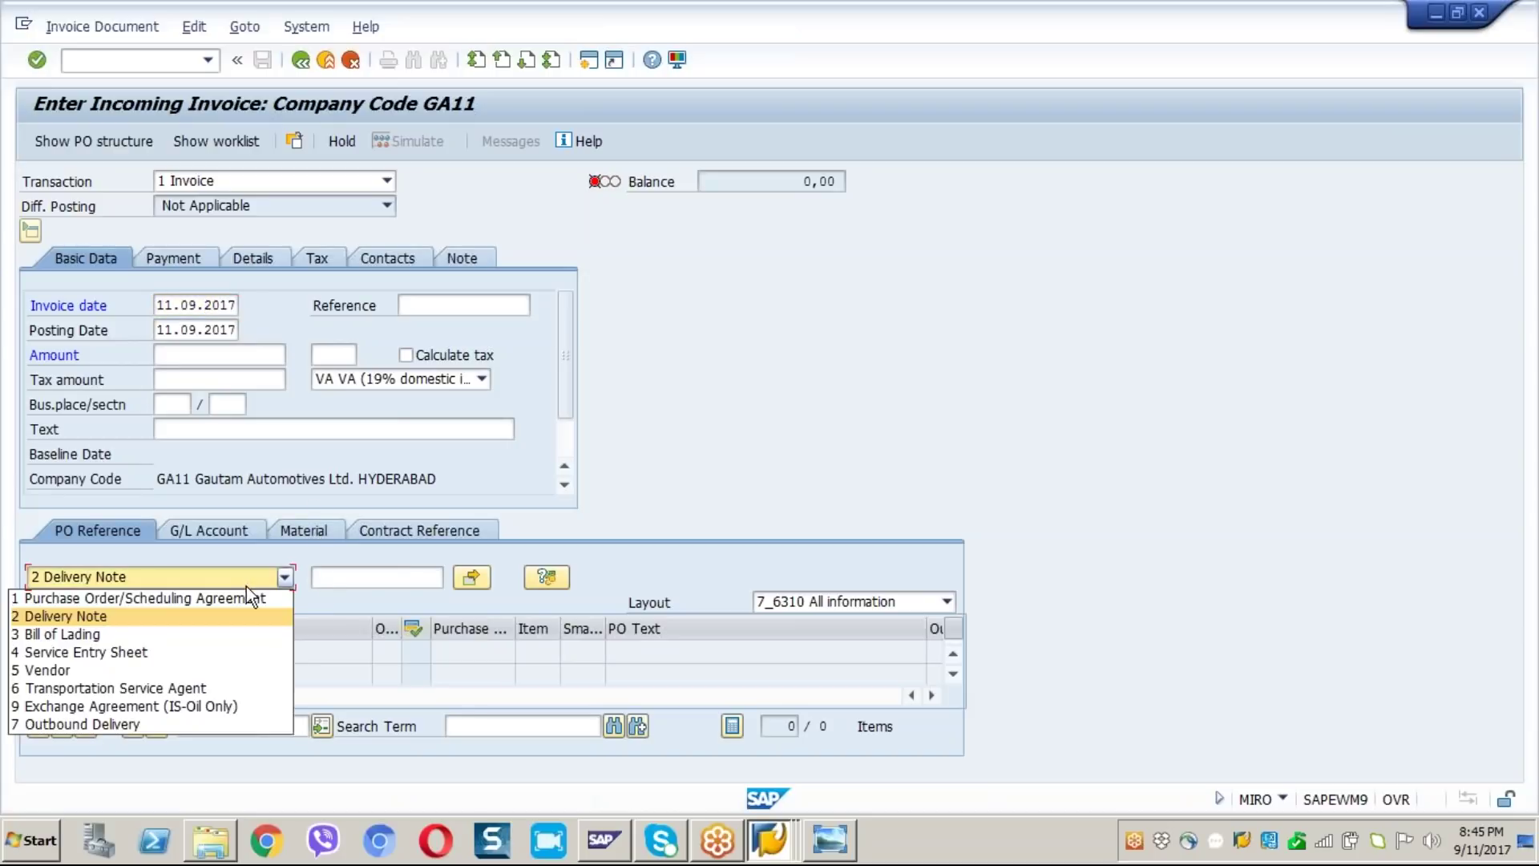
click(226, 593)
click(376, 573)
text(4500017497)
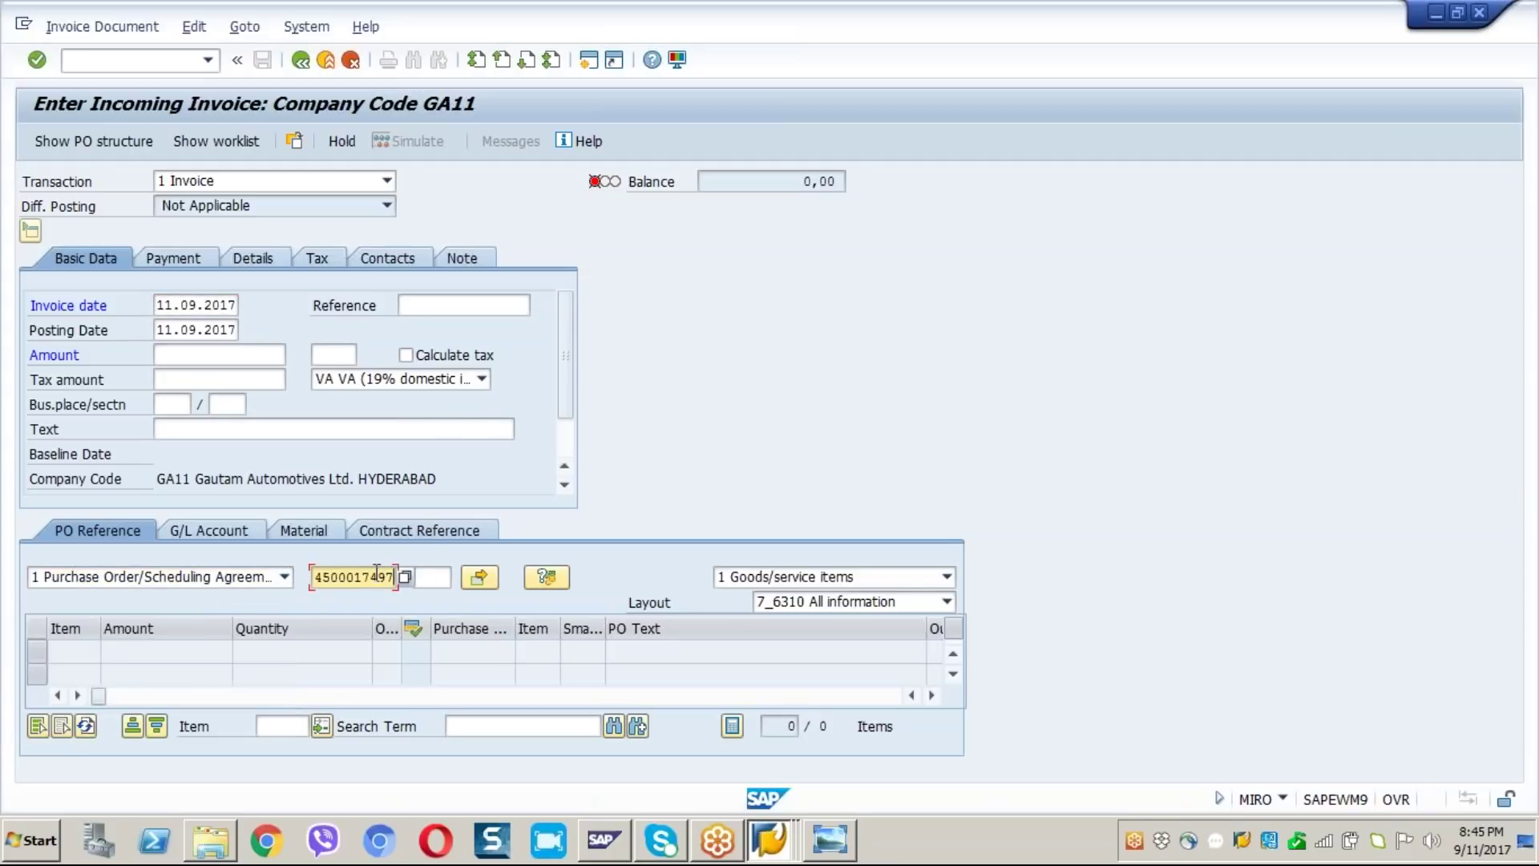
key(Return)
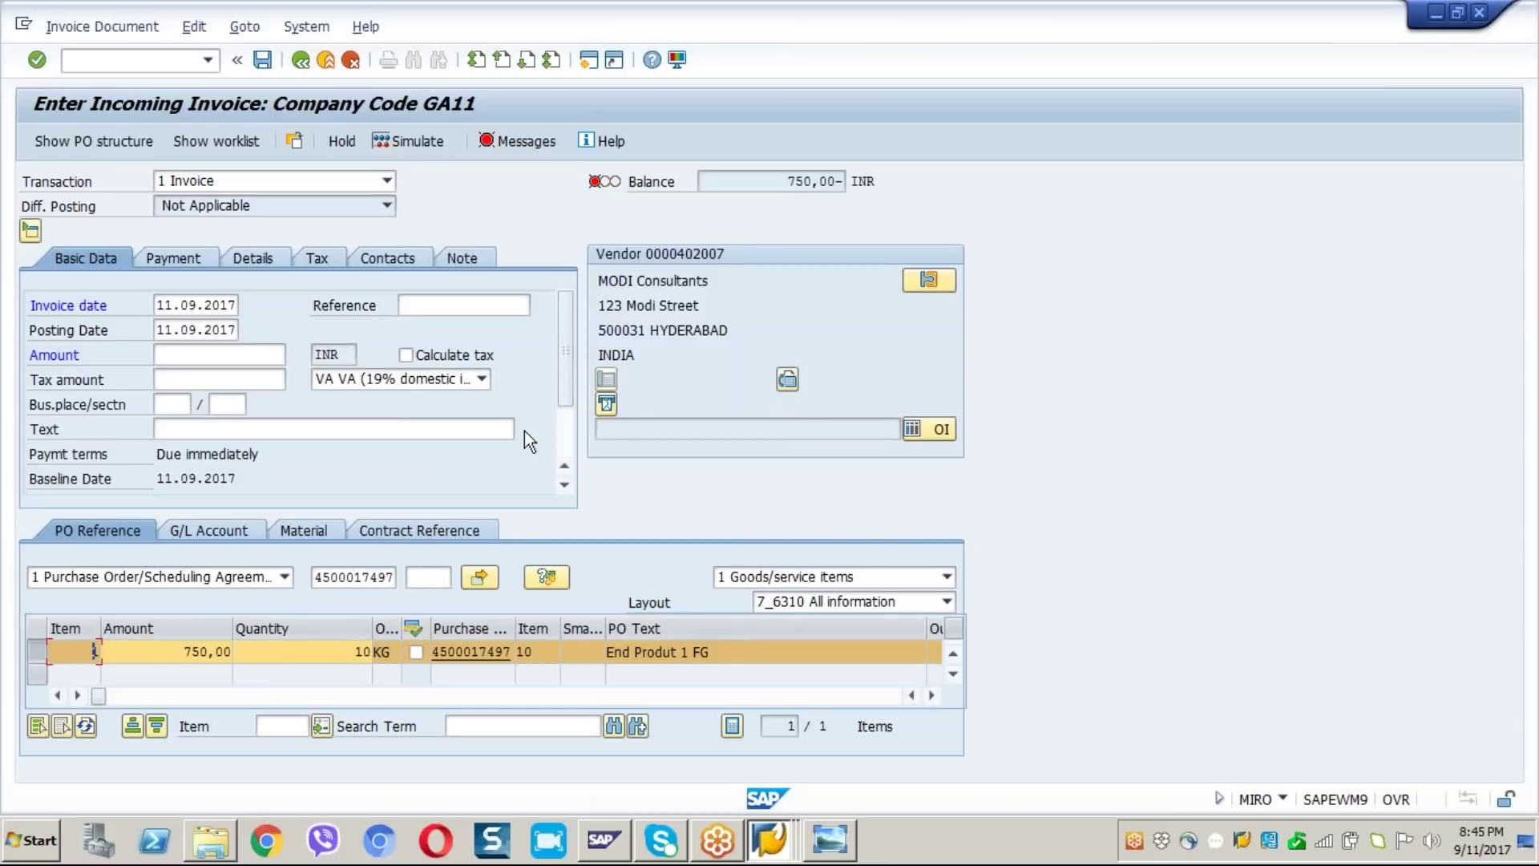
Step: Enable automatic tax calculation and copy the balance into the invoice amount as 892,50 INR
click(406, 354)
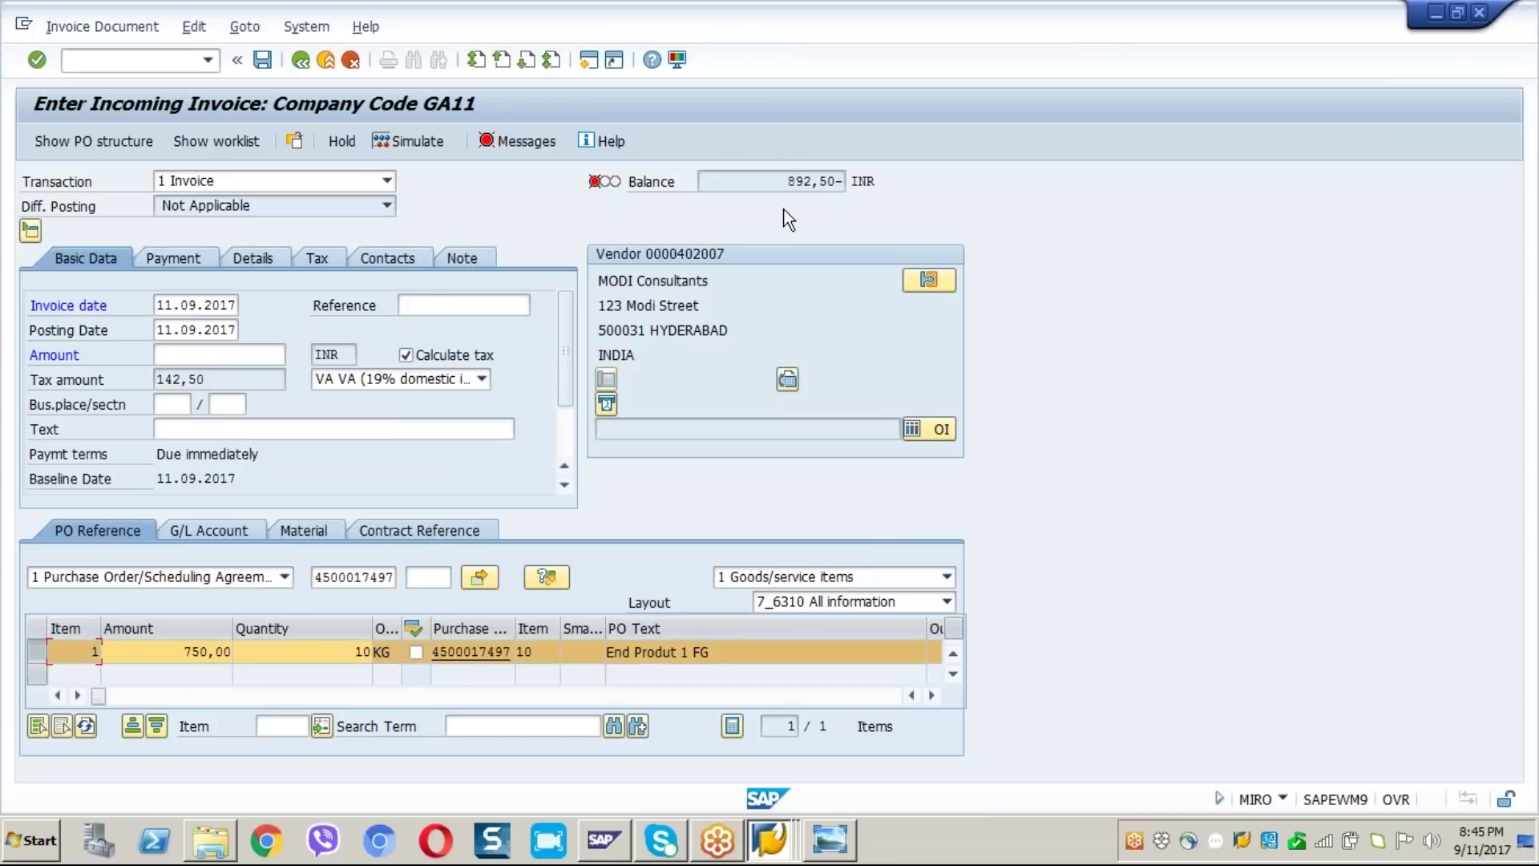
click(788, 182)
key(shift+Right)
key(shift+Right)
key(shift+Right)
key(shift+Right)
key(shift+Right)
key(shift+Right)
key(ctrl+c)
key(Right)
click(182, 330)
click(217, 357)
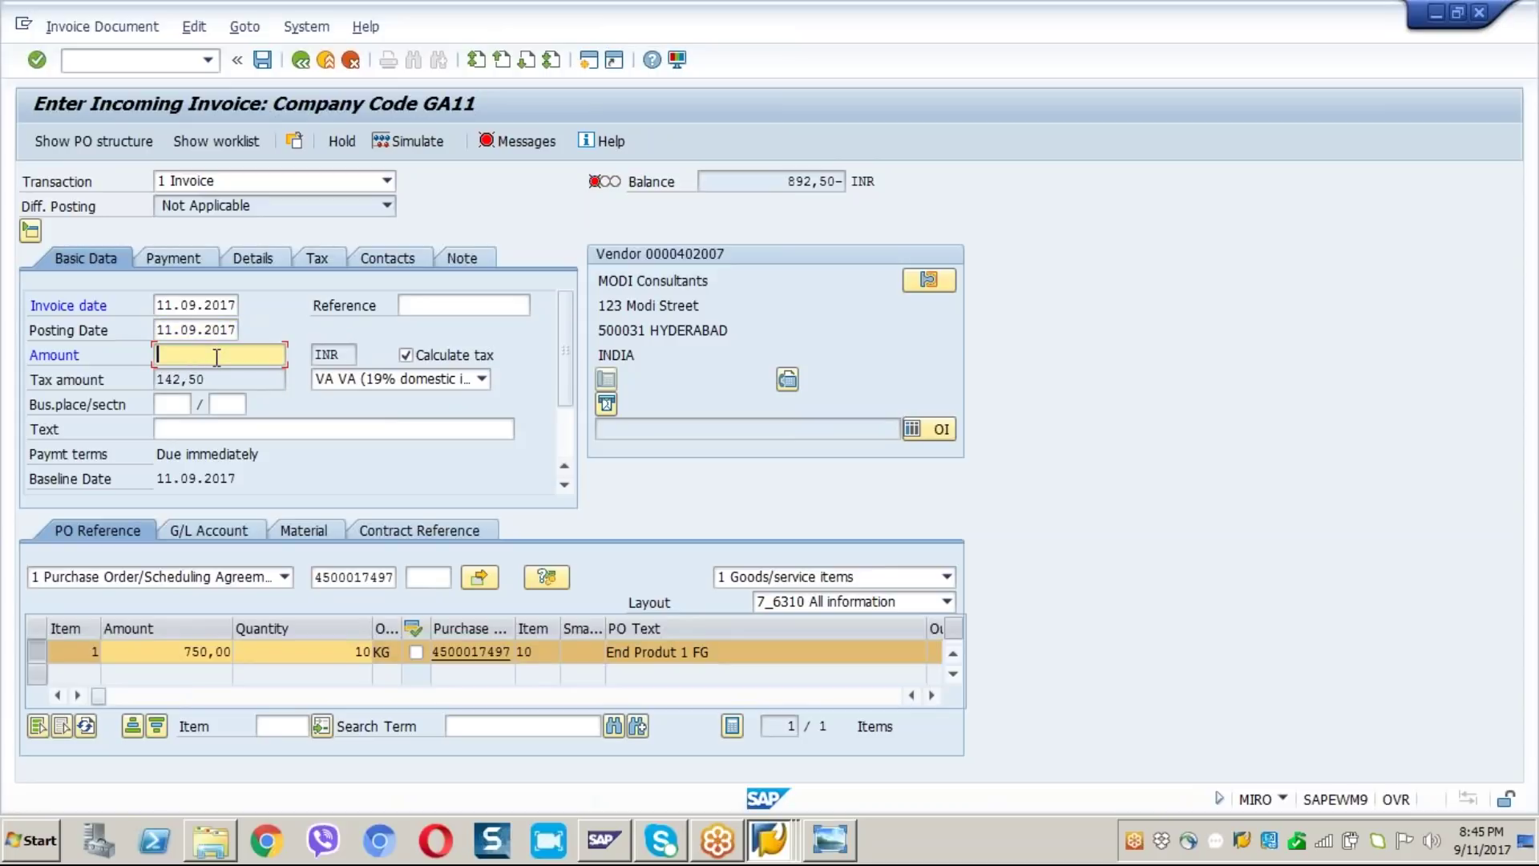
key(ctrl+v)
key(Return)
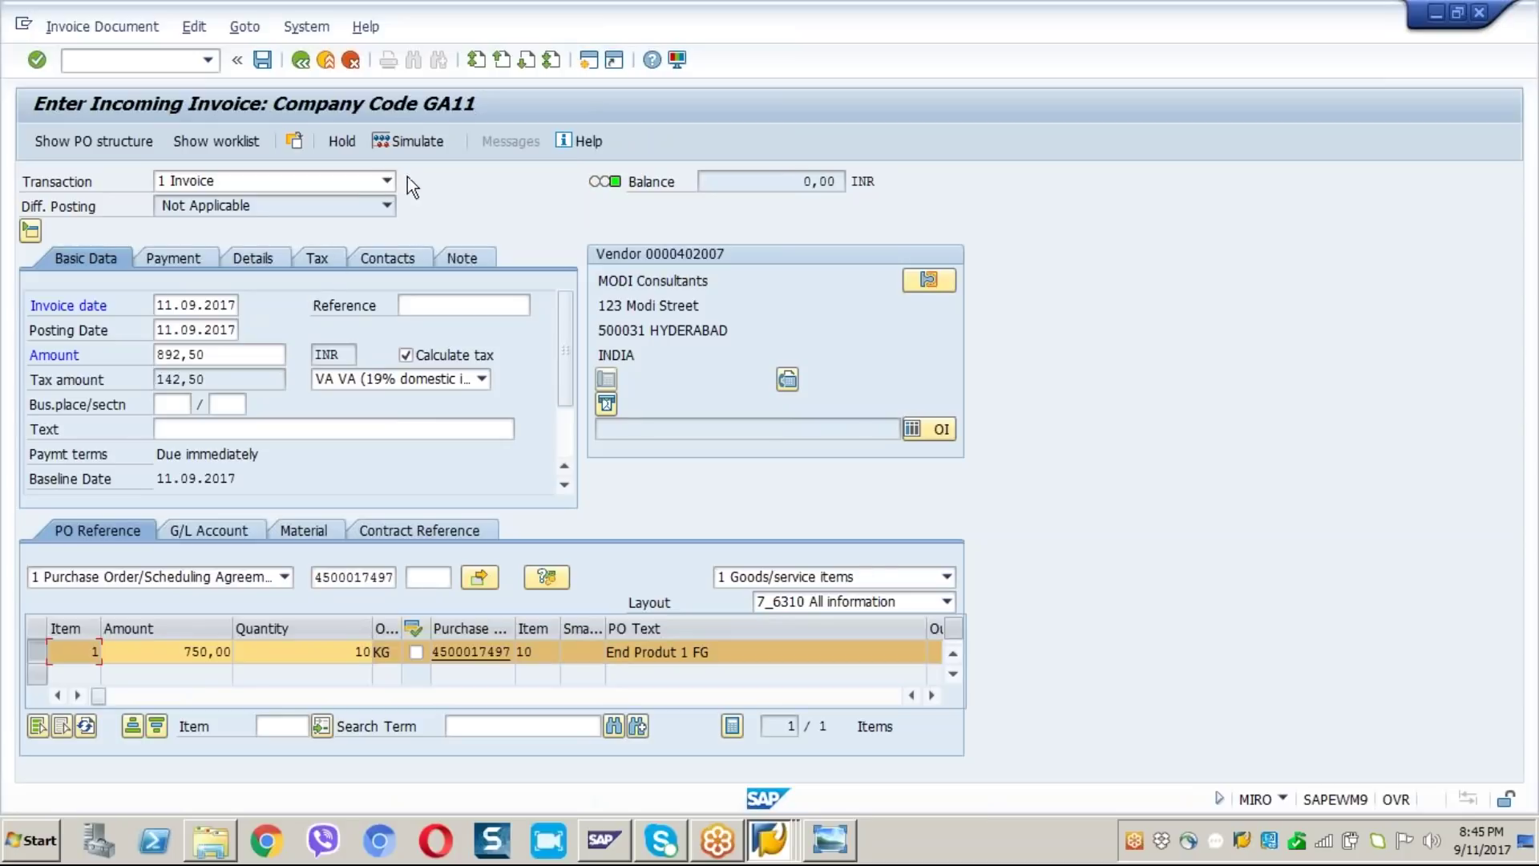
Step: Simulate the invoice posting and review the amounts on the vendor and goods received lines
click(416, 141)
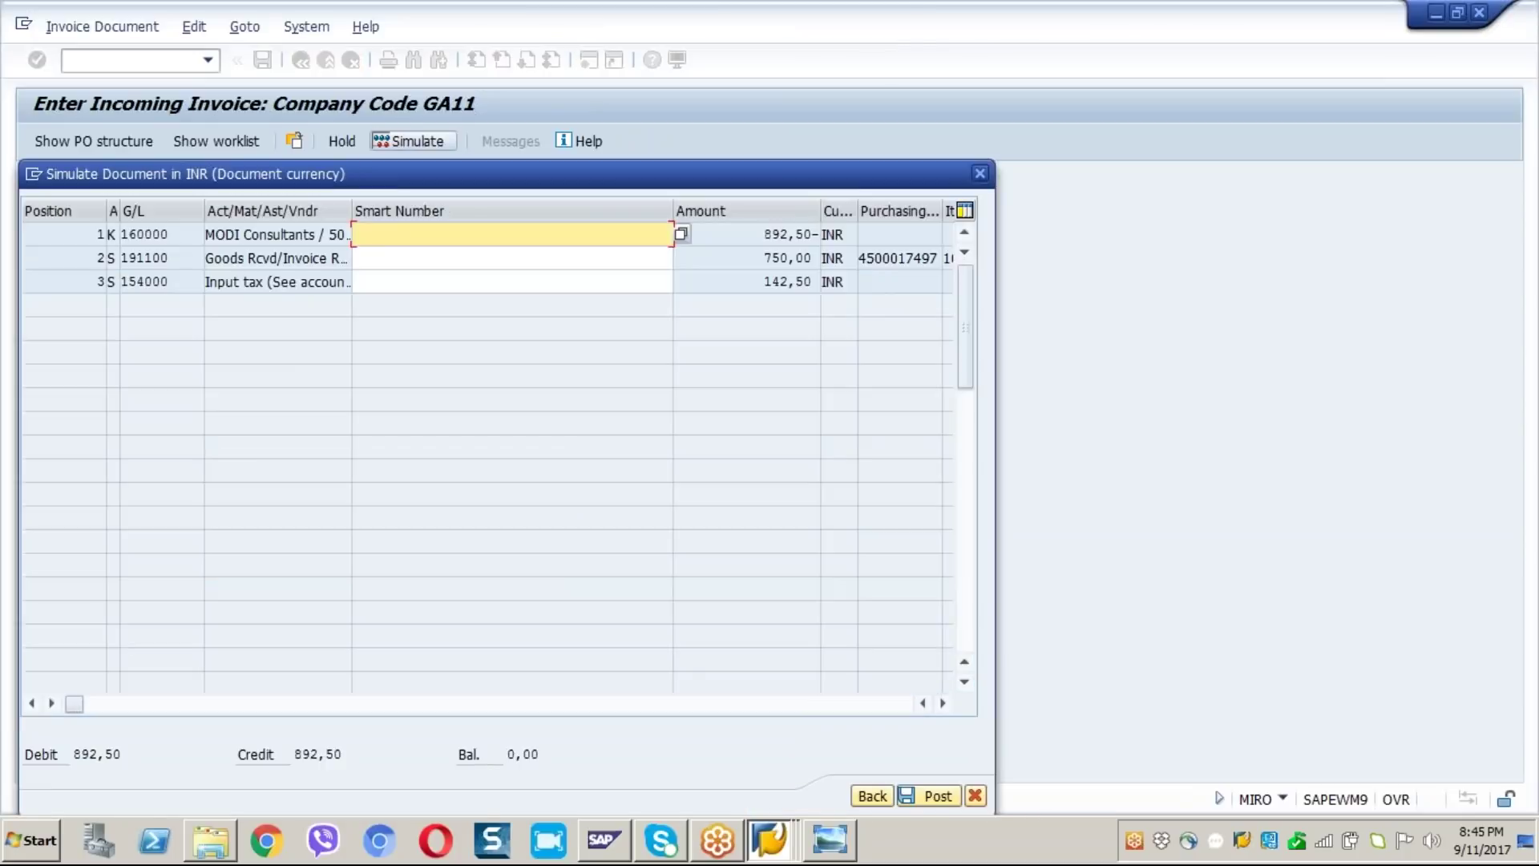
click(777, 238)
click(789, 258)
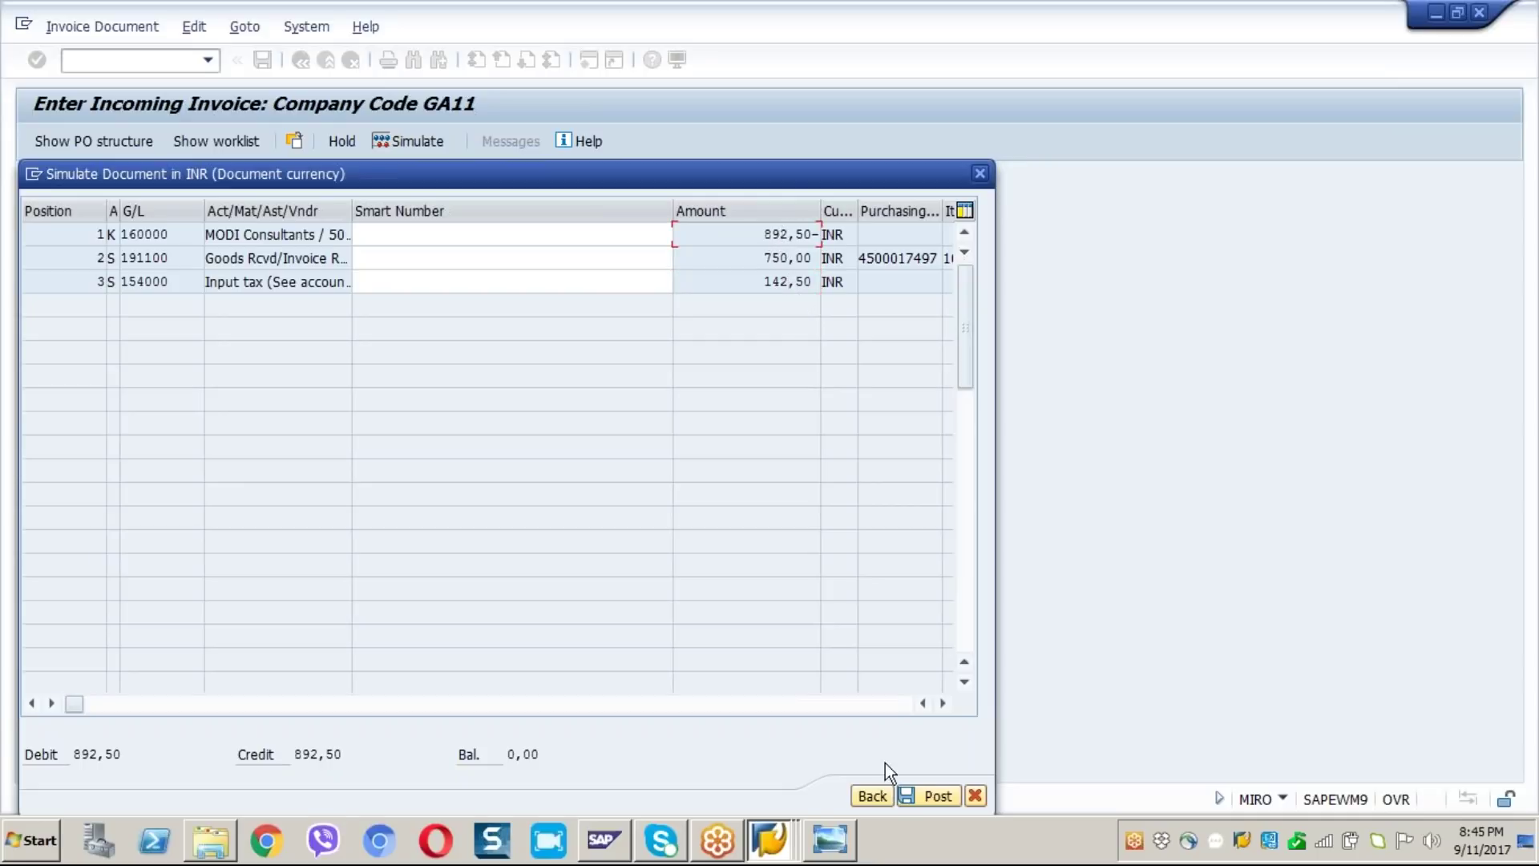
Step: Return from the simulation to the invoice entry and post the incoming invoice
click(872, 796)
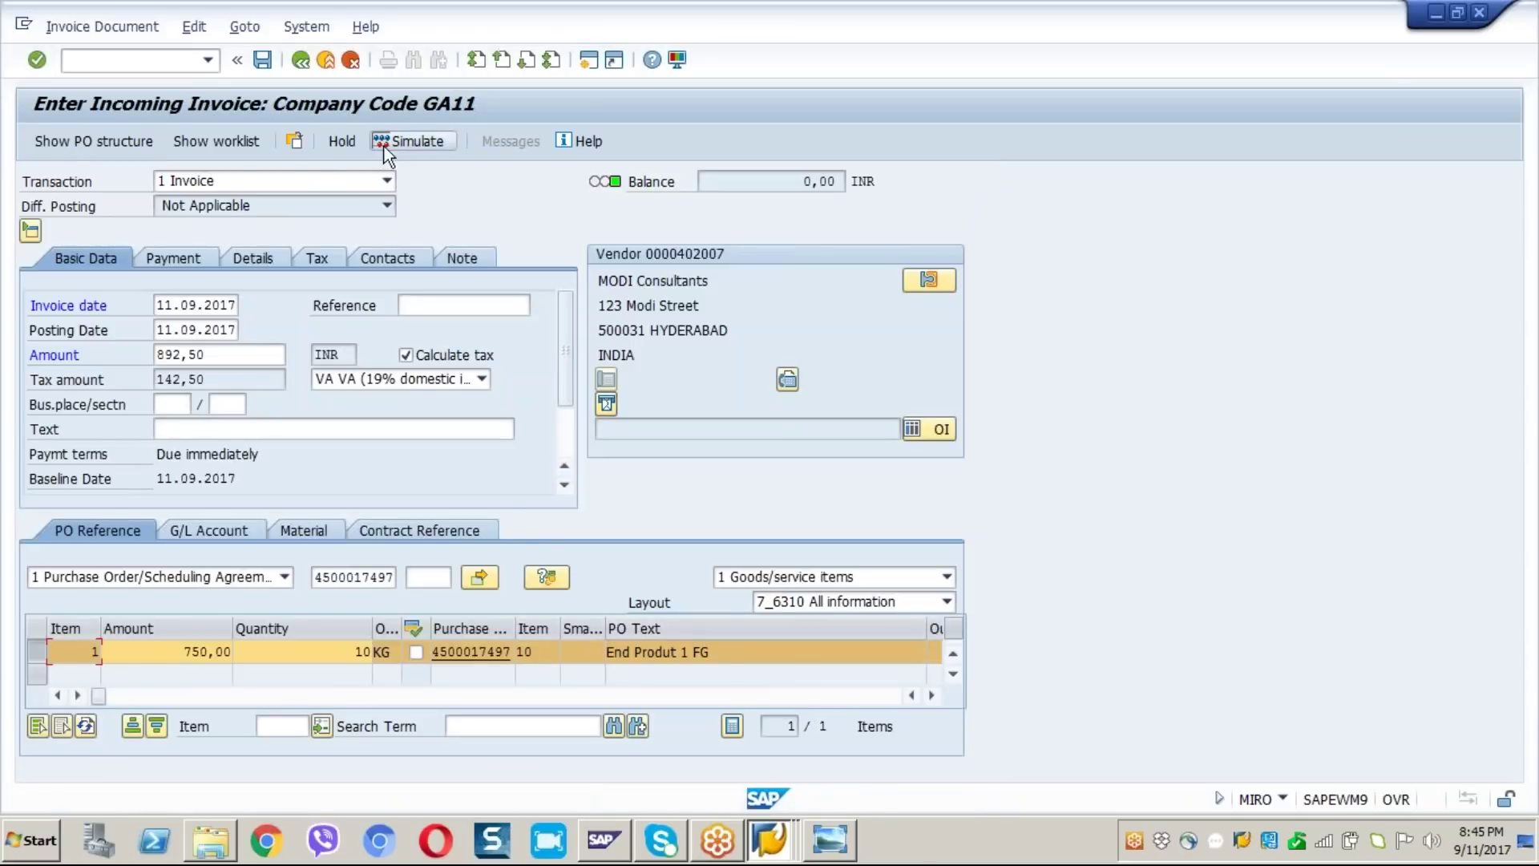
click(263, 60)
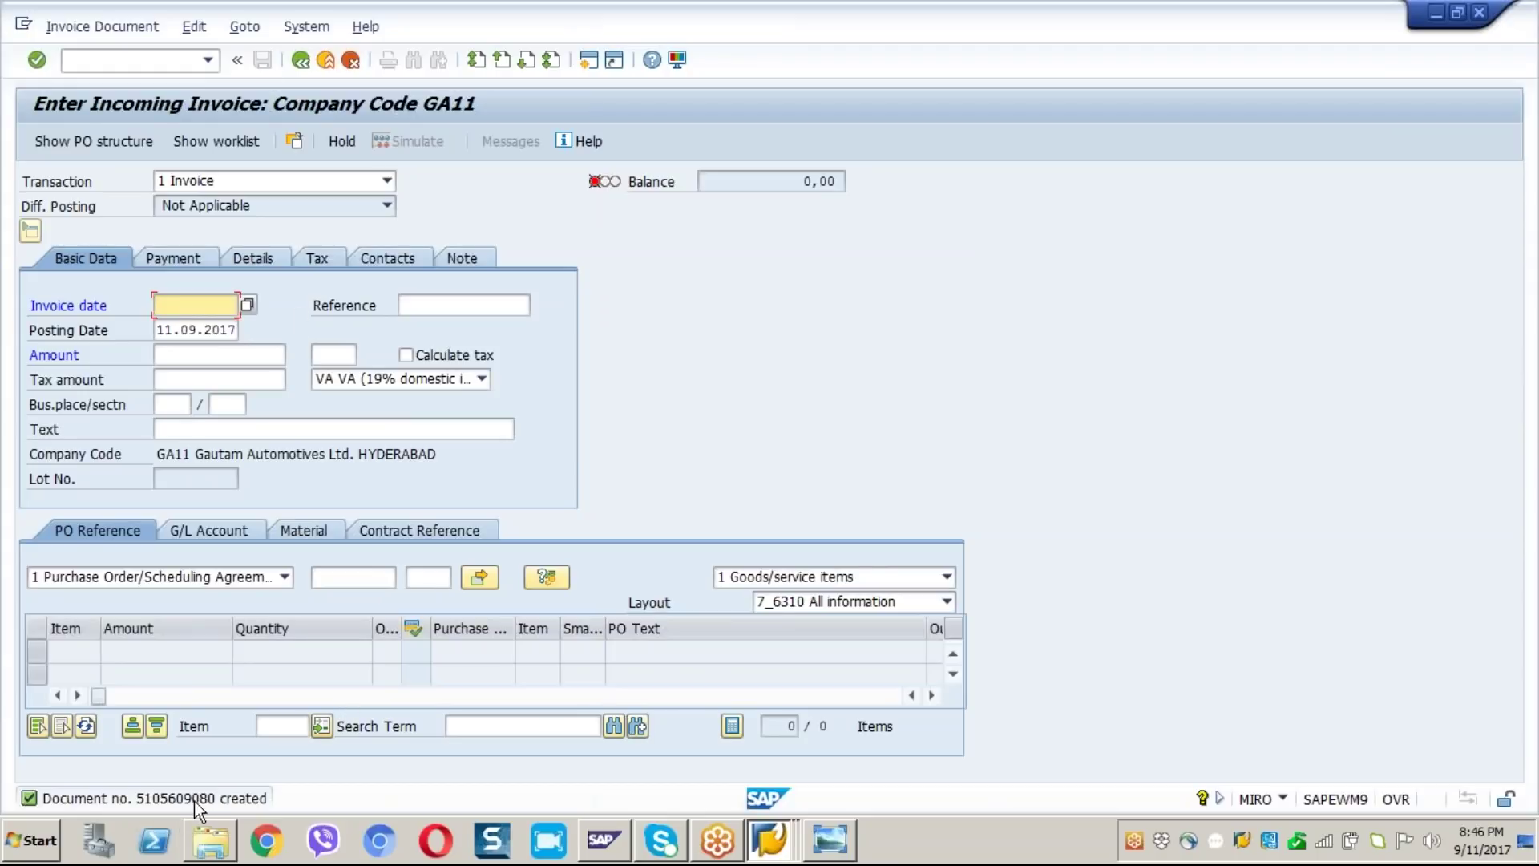
Step: Start transaction MIR4 and display the newly posted invoice document for fiscal year 2017
click(150, 61)
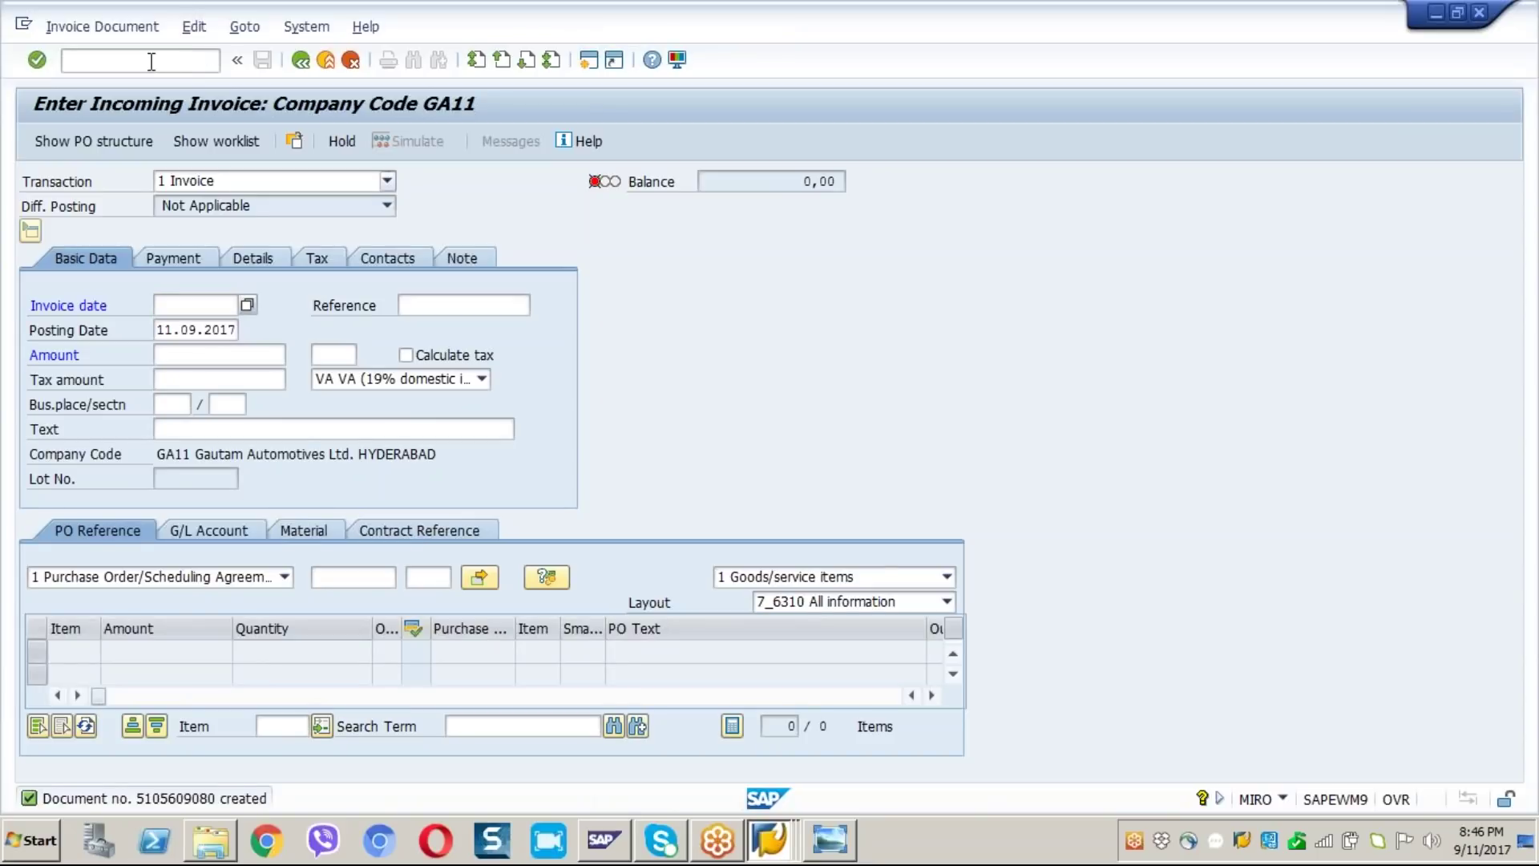
text(/nmir4)
key(Return)
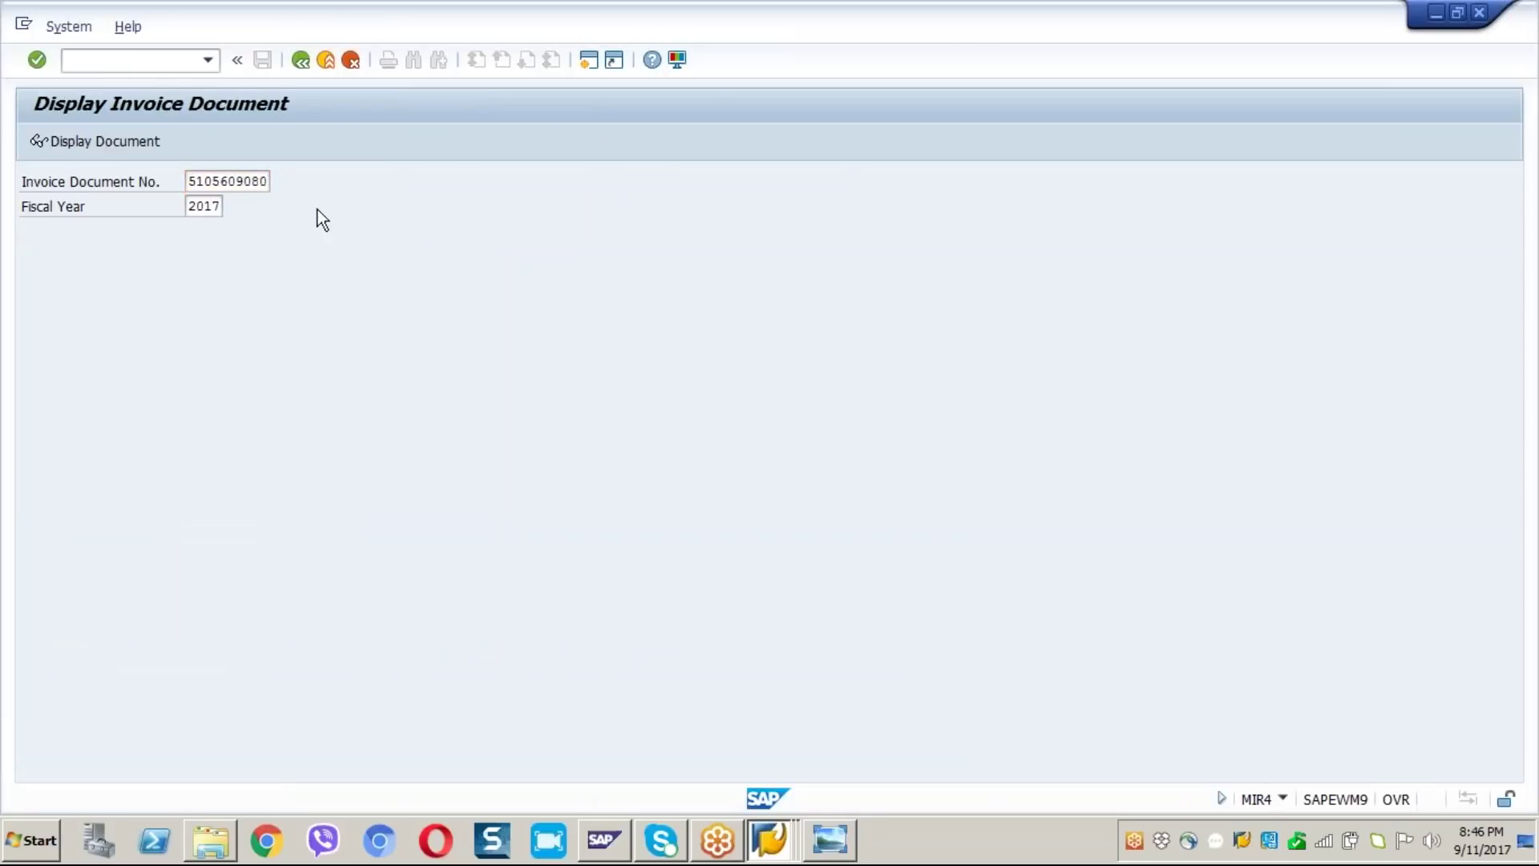
key(Return)
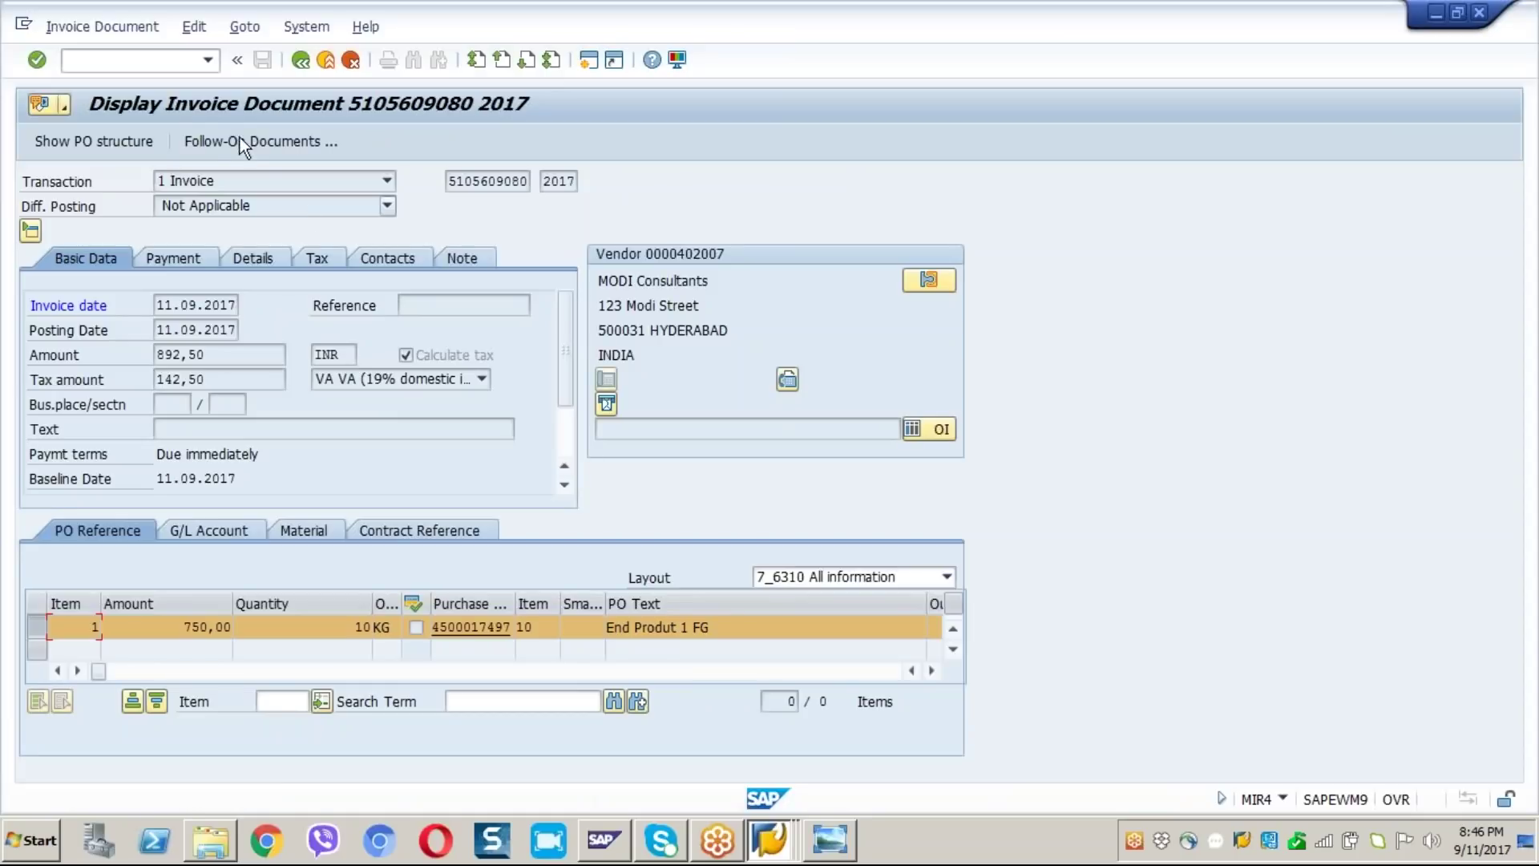
Step: Open the invoice's accounting document from its follow-on documents and display its line items as a list
click(240, 143)
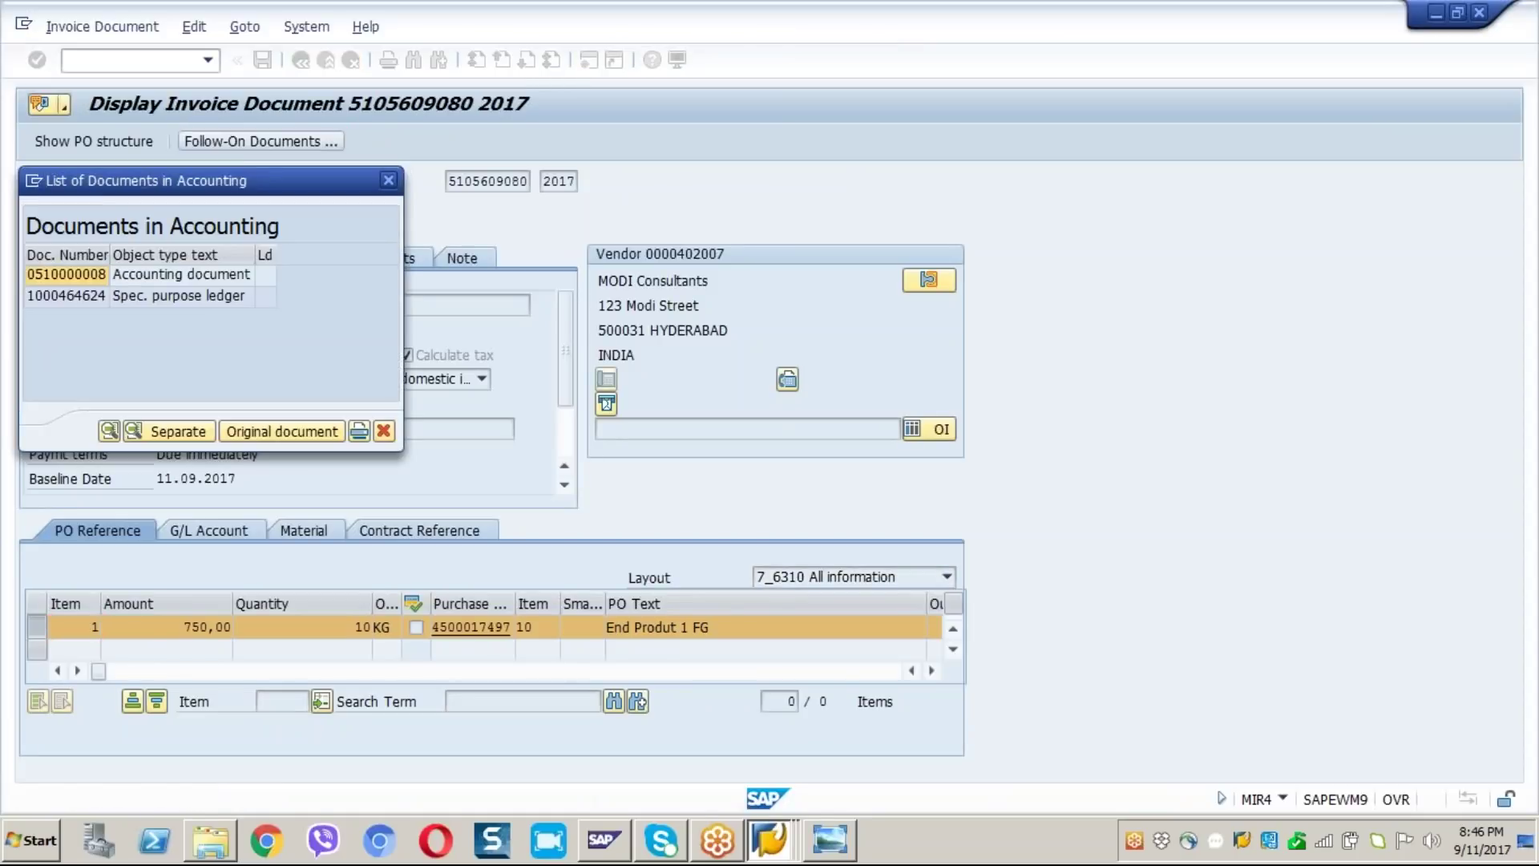
double_click(90, 275)
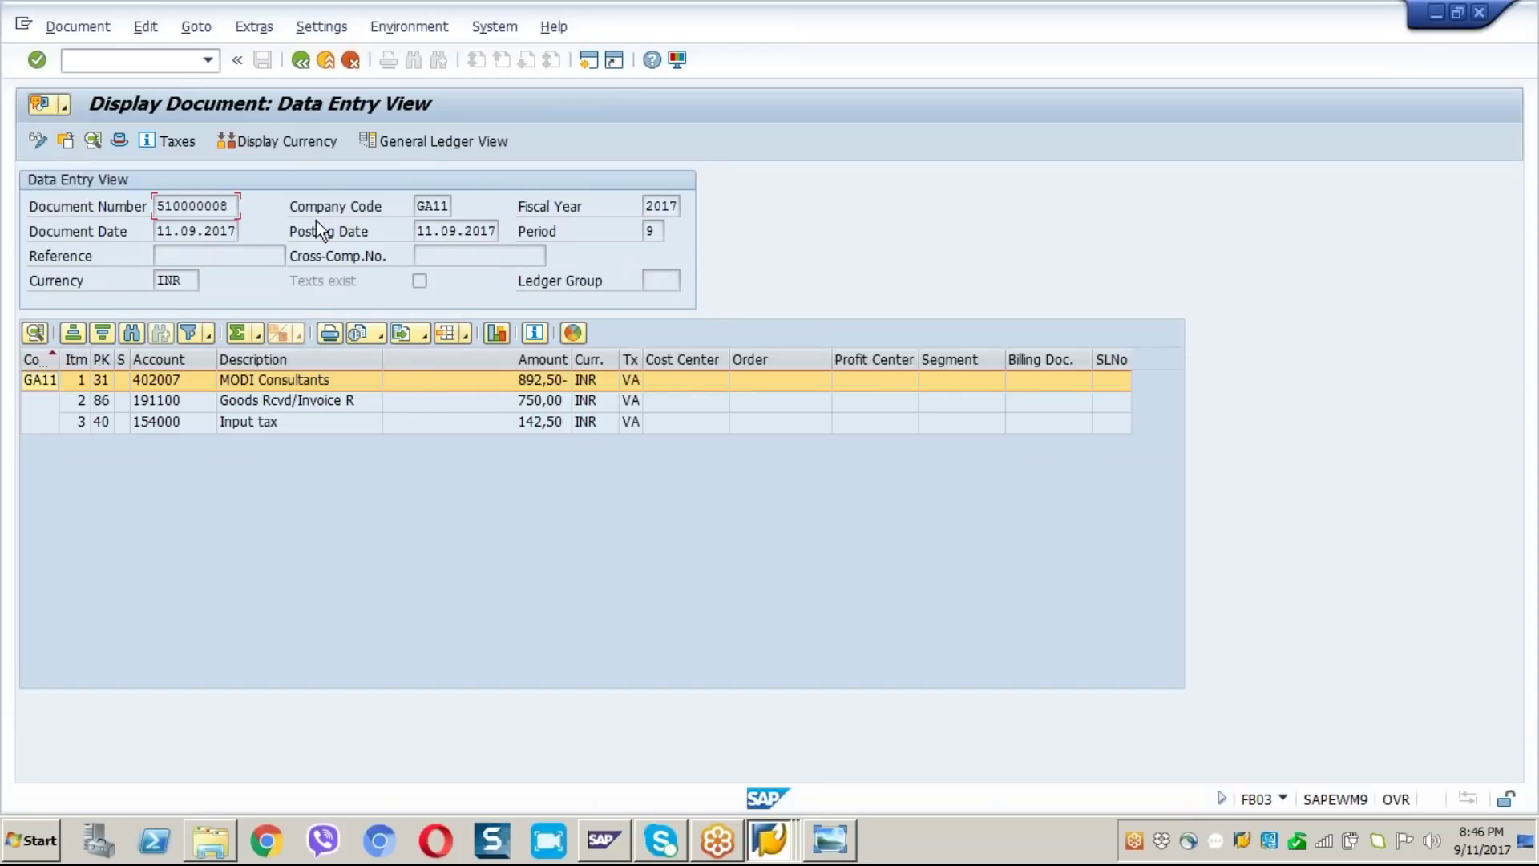
click(196, 32)
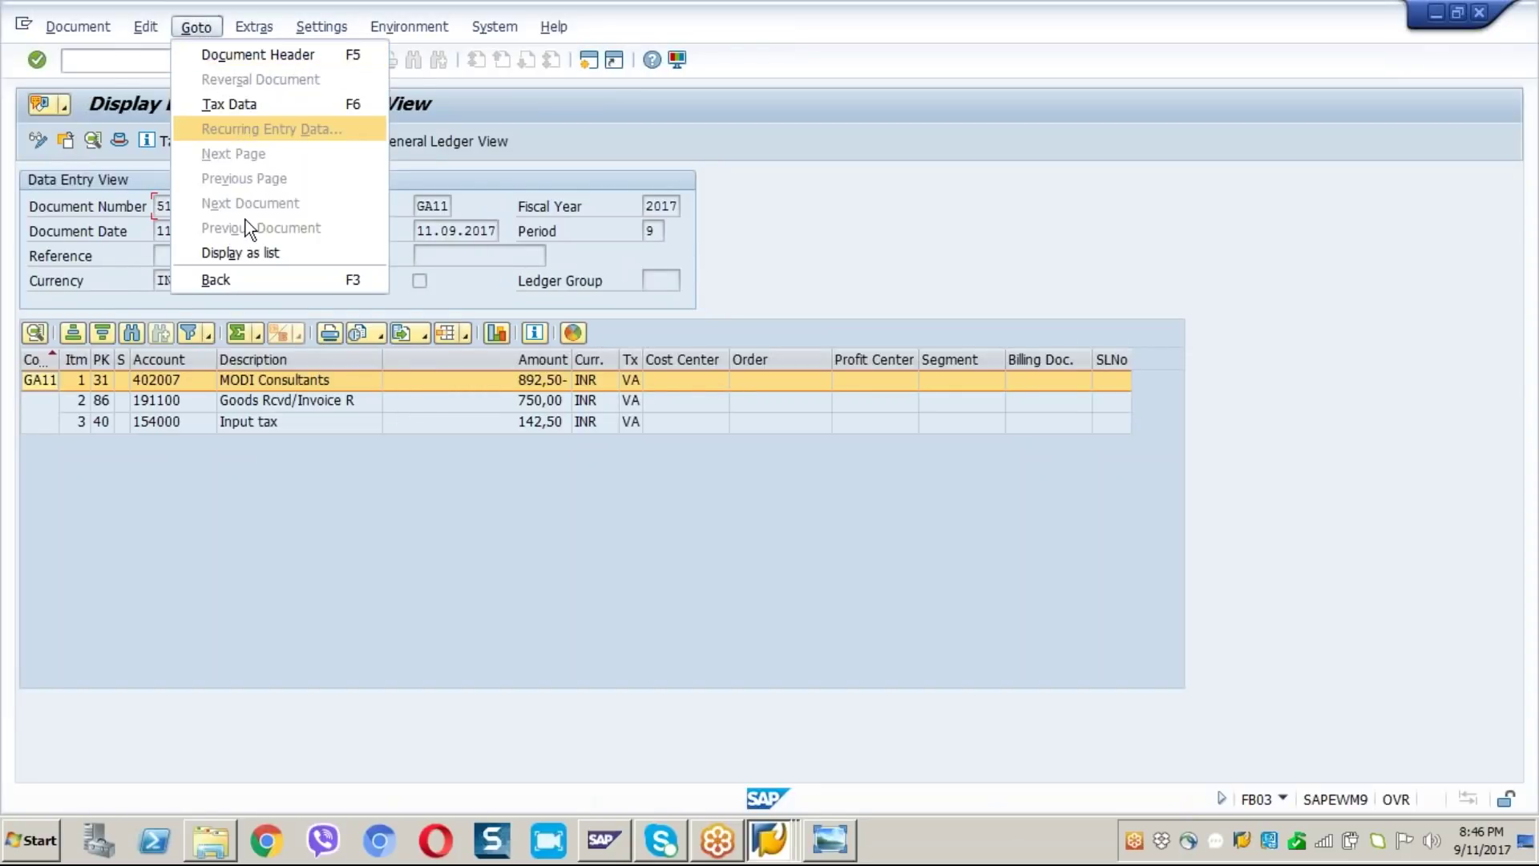
click(251, 255)
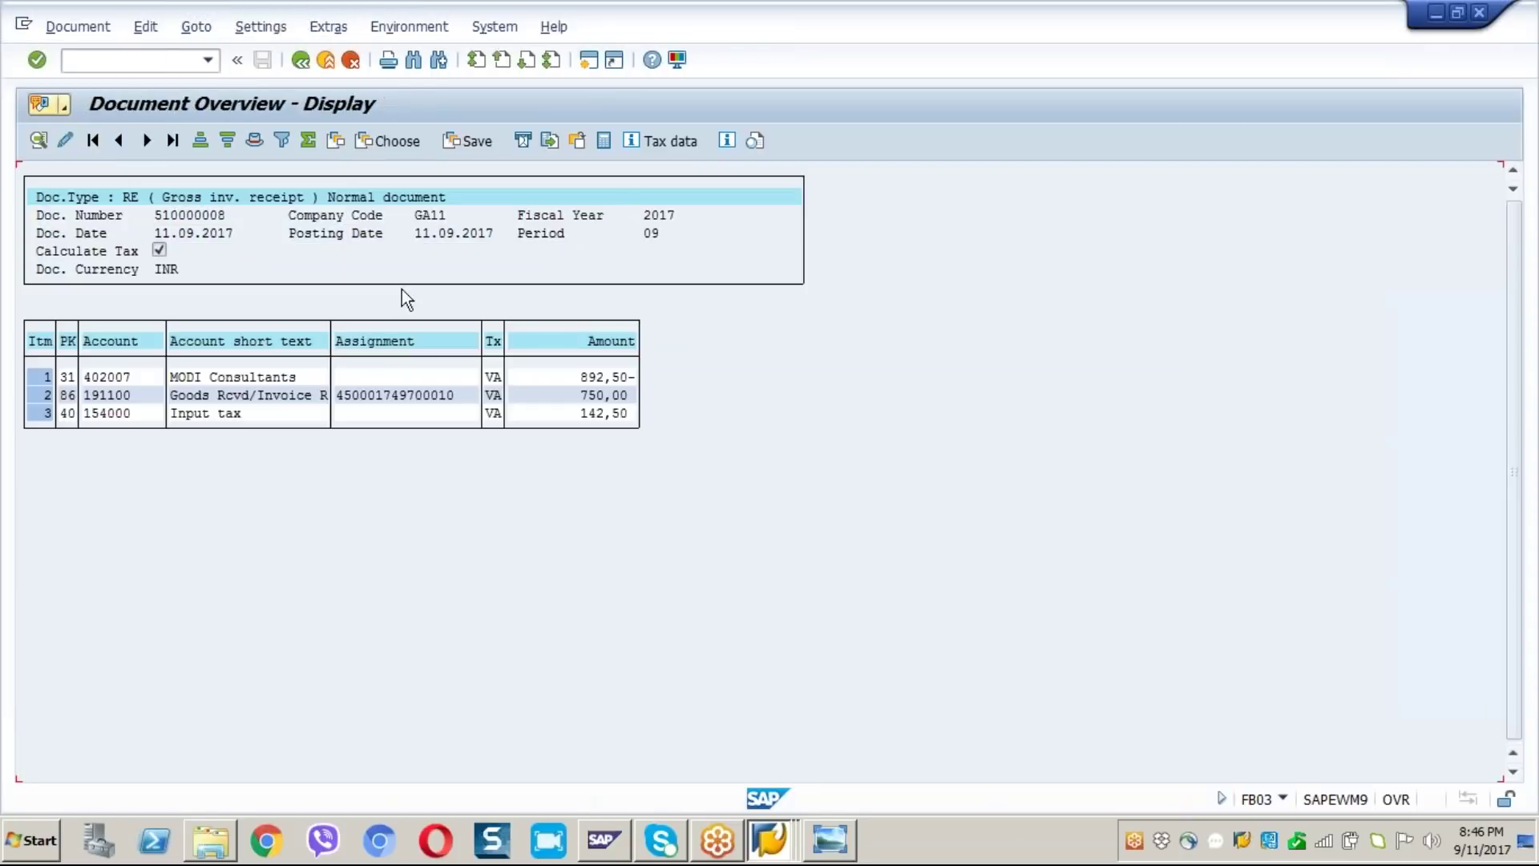
Step: Add the hidden Transaction field to the line item list layout and apply the layout
click(336, 141)
click(657, 401)
click(656, 401)
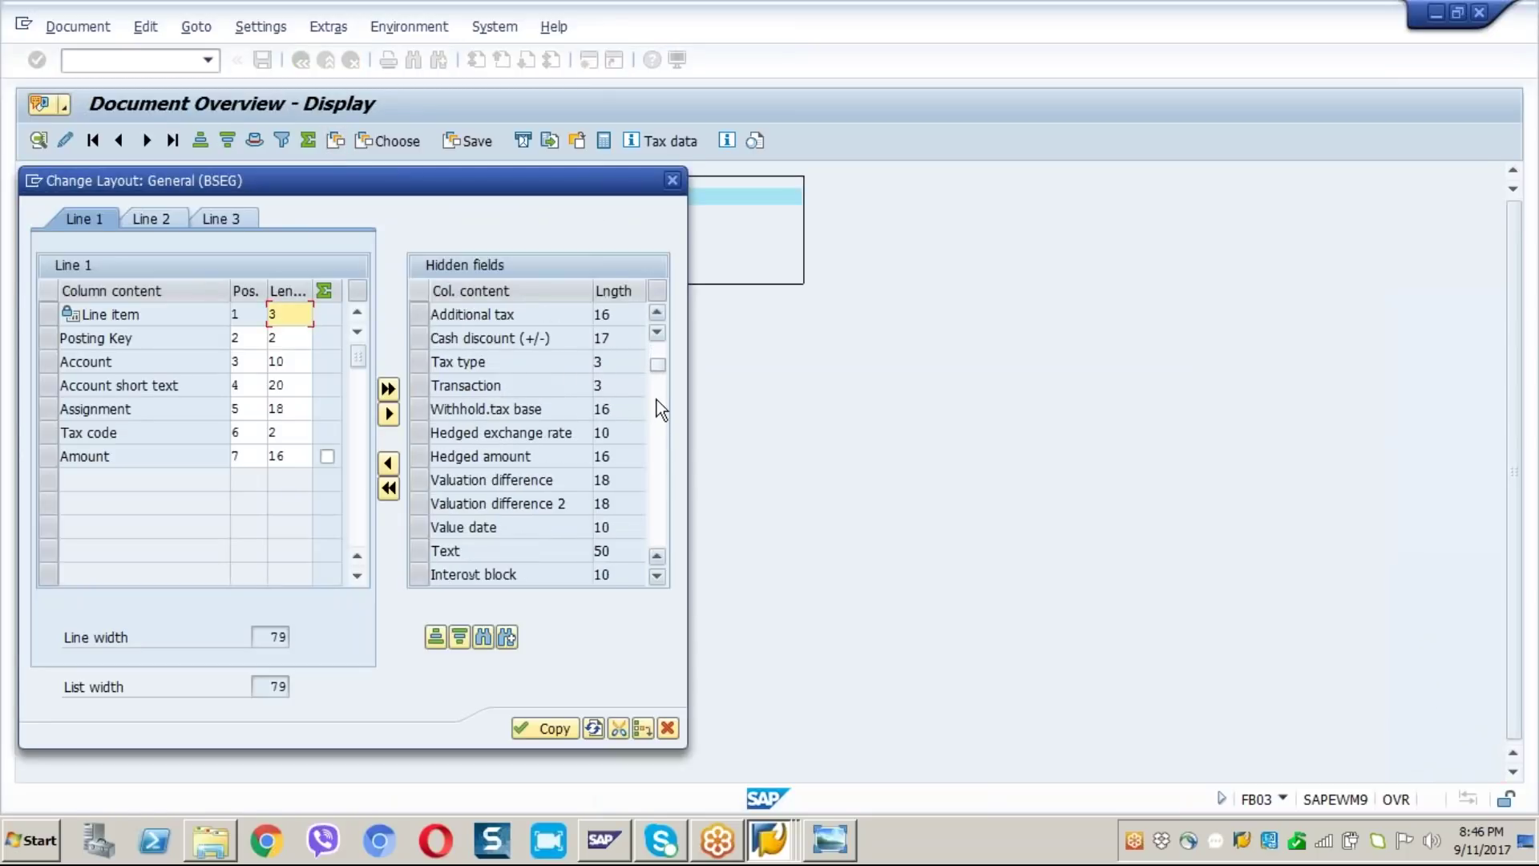
click(420, 386)
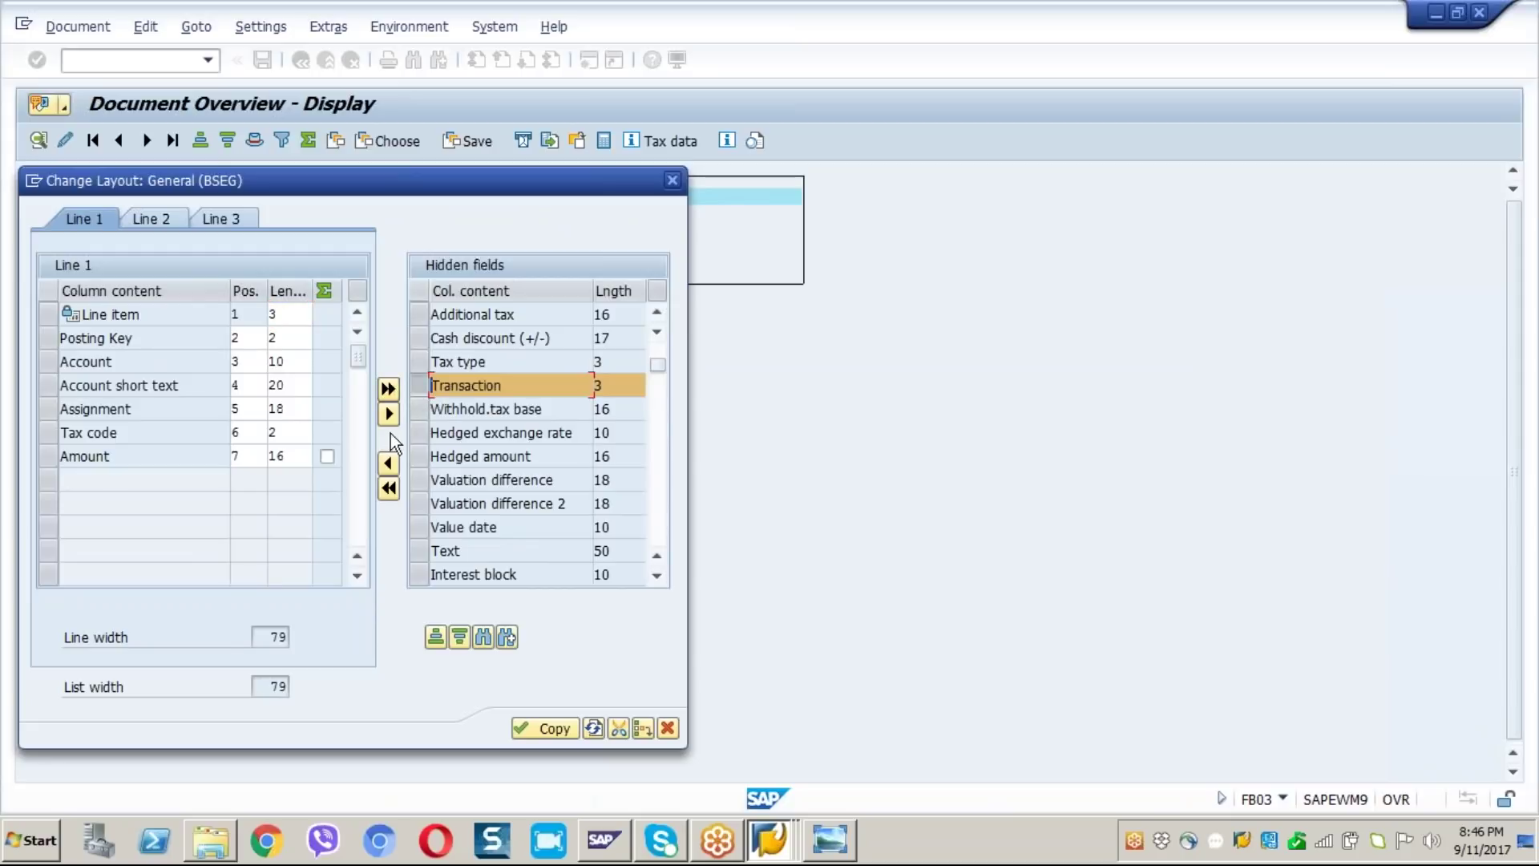
click(388, 465)
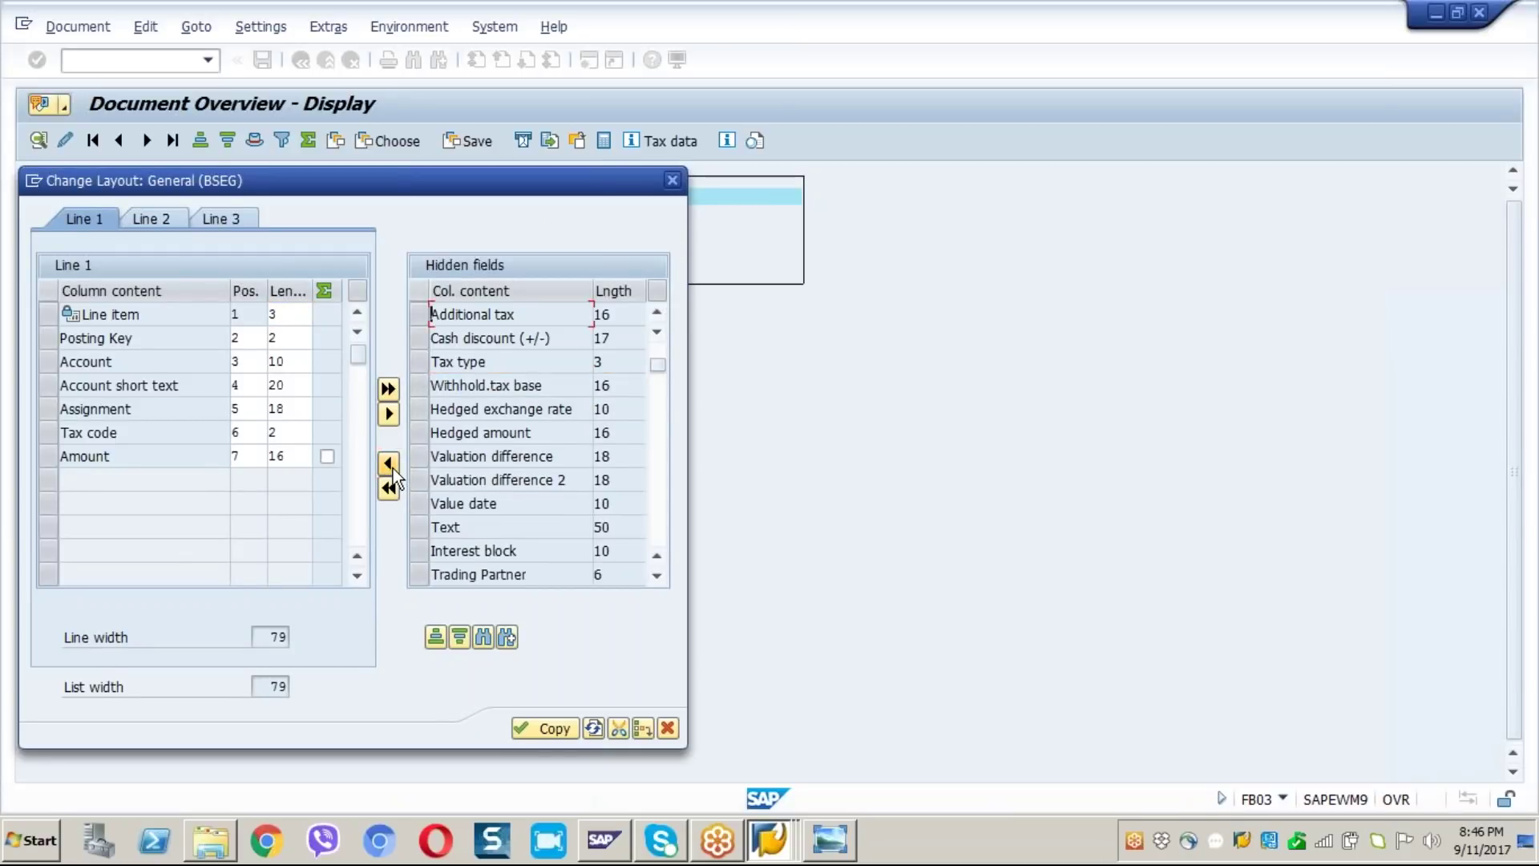
click(554, 729)
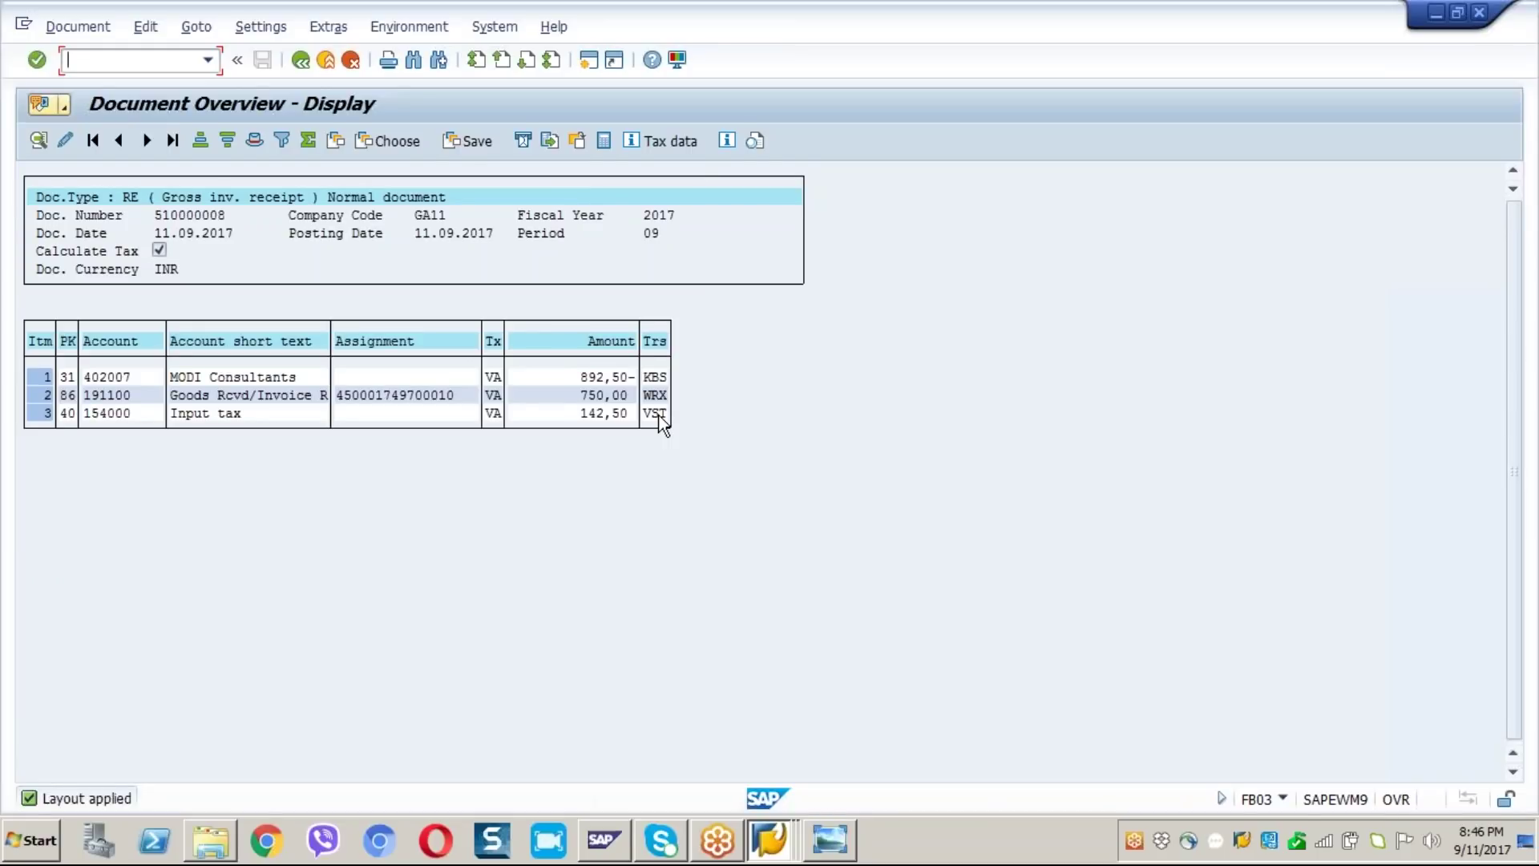
Step: Close the accounting document, the list of accounting documents and the invoice display, returning to SAP Easy Access
click(301, 60)
click(302, 59)
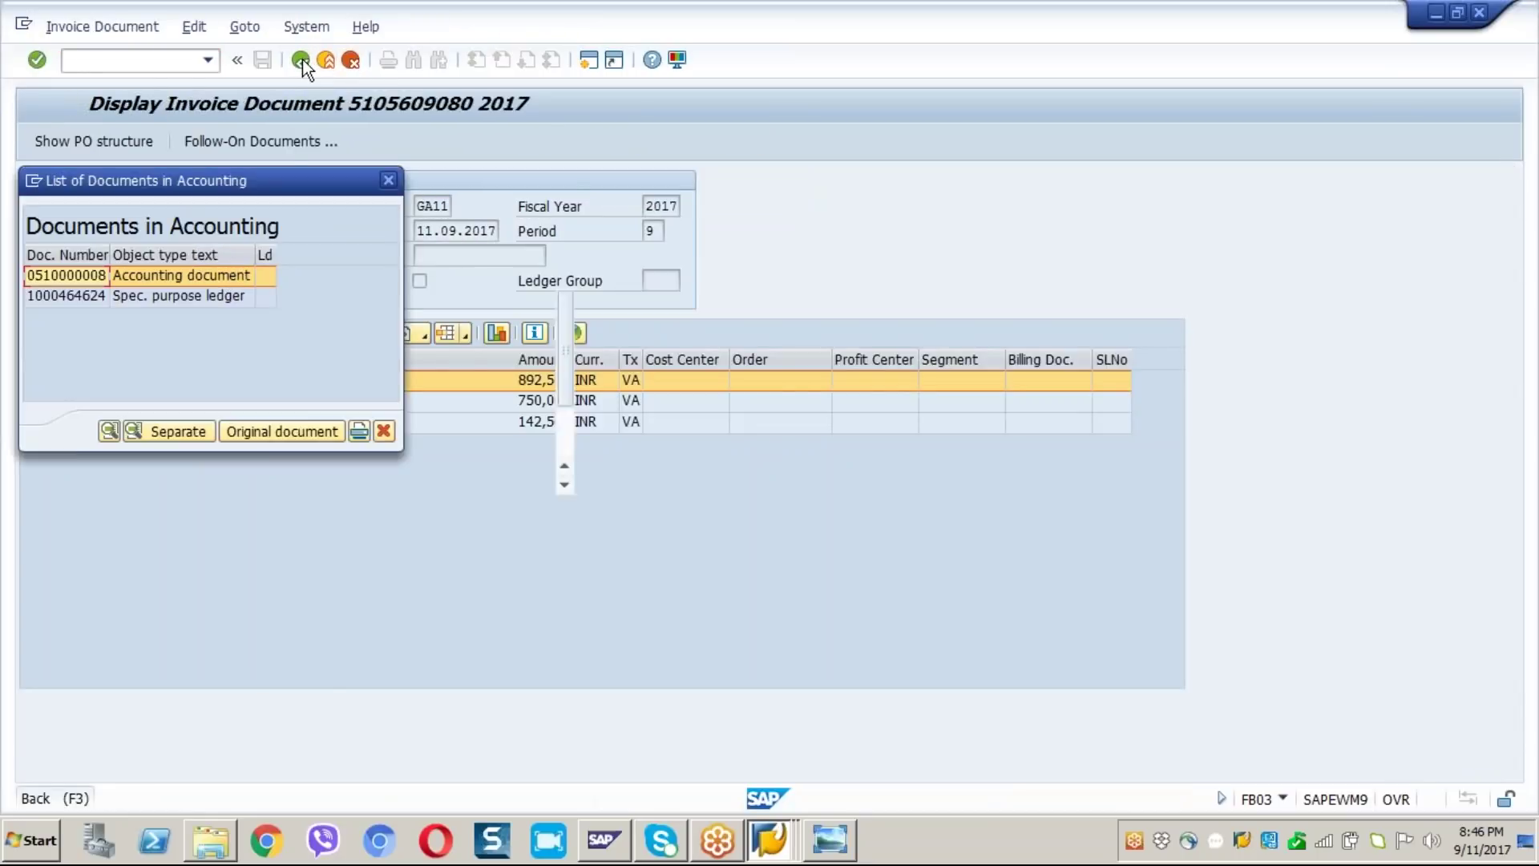
click(388, 180)
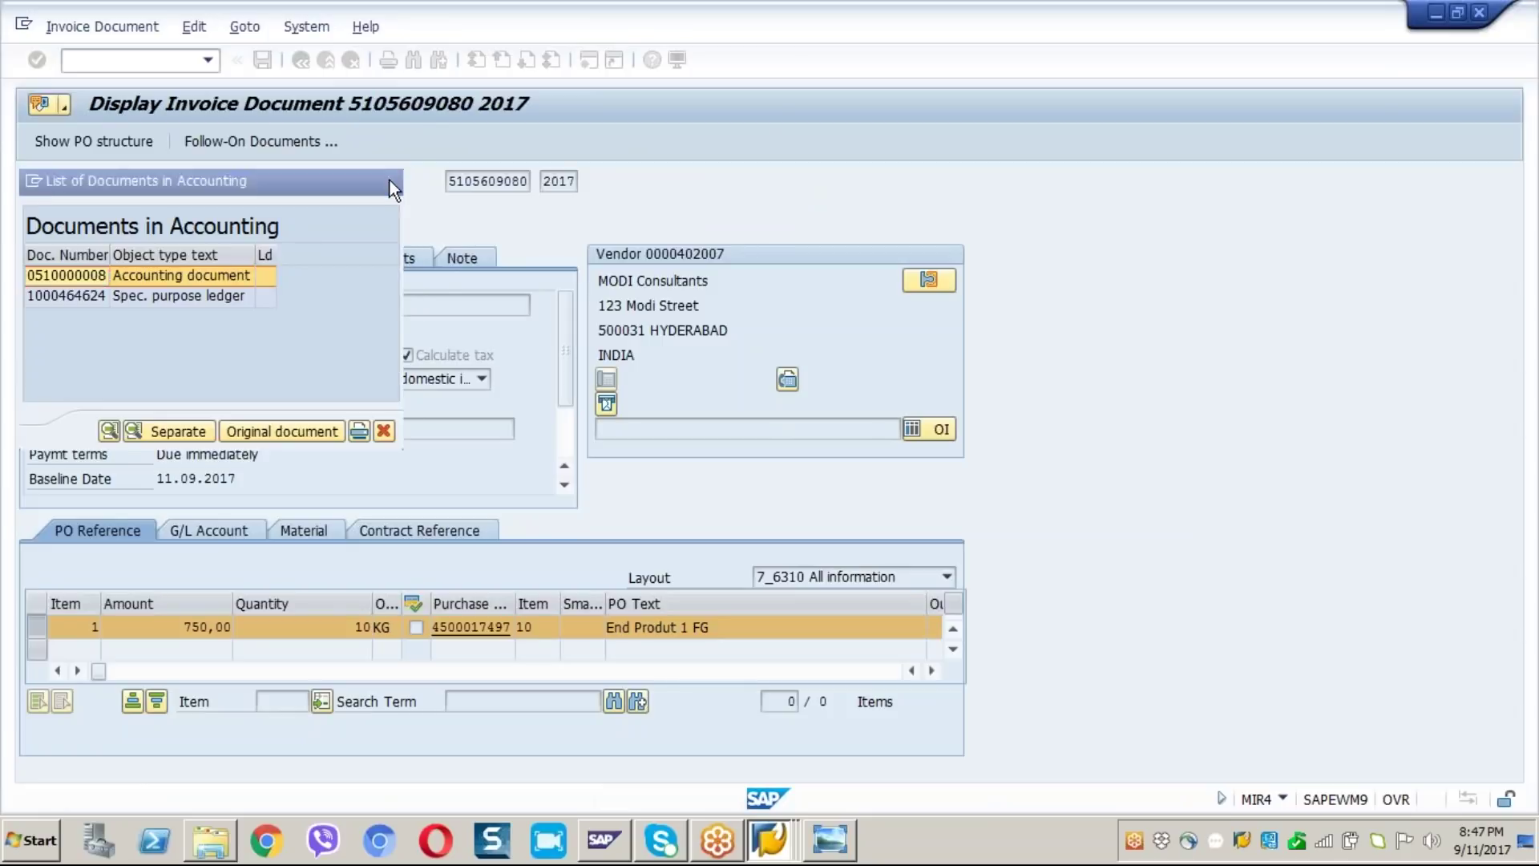
click(301, 60)
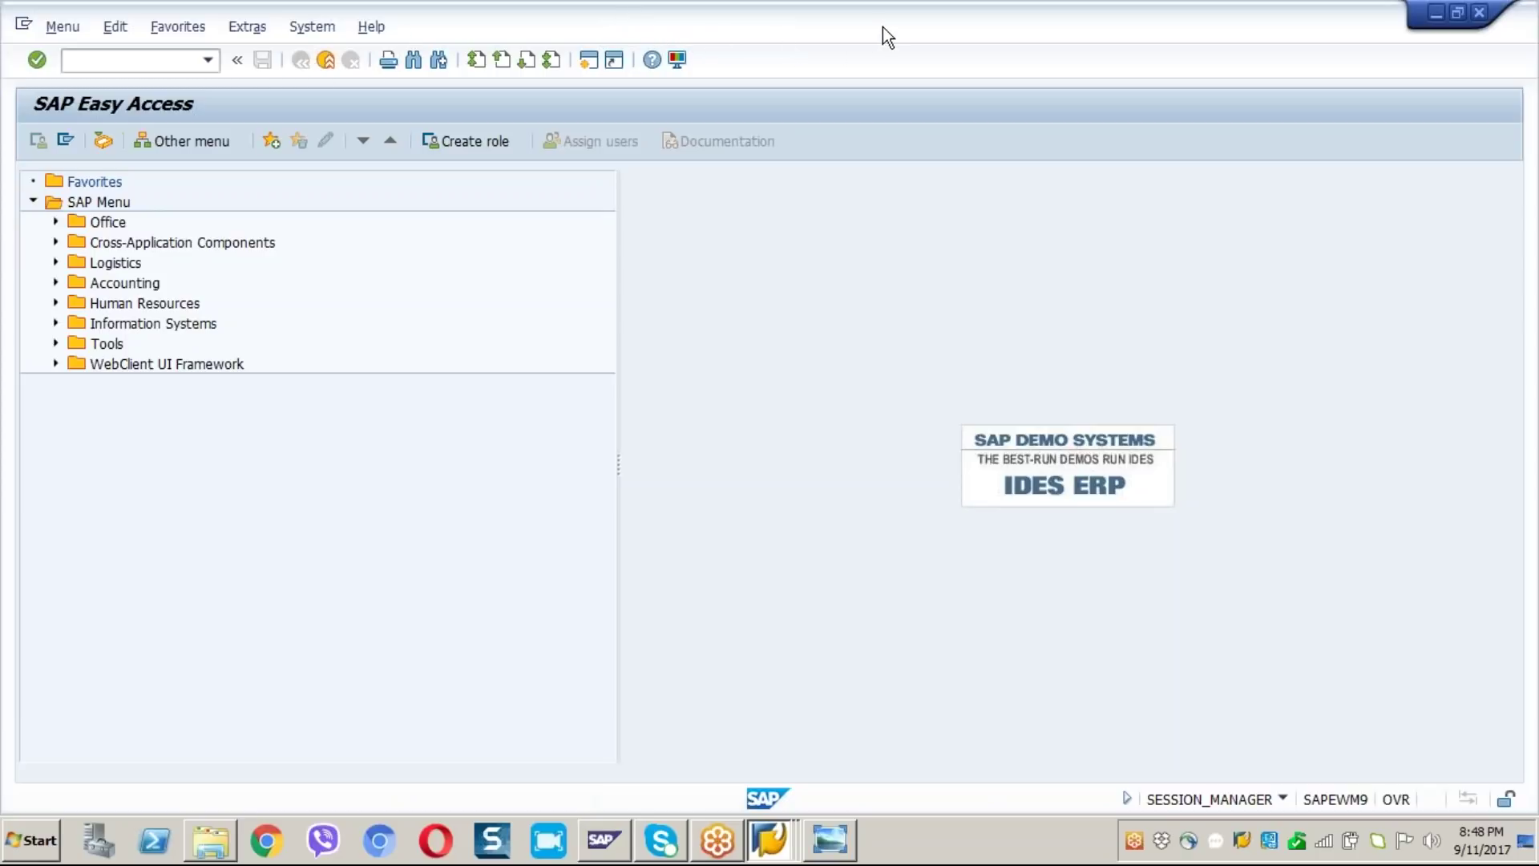
click(1256, 403)
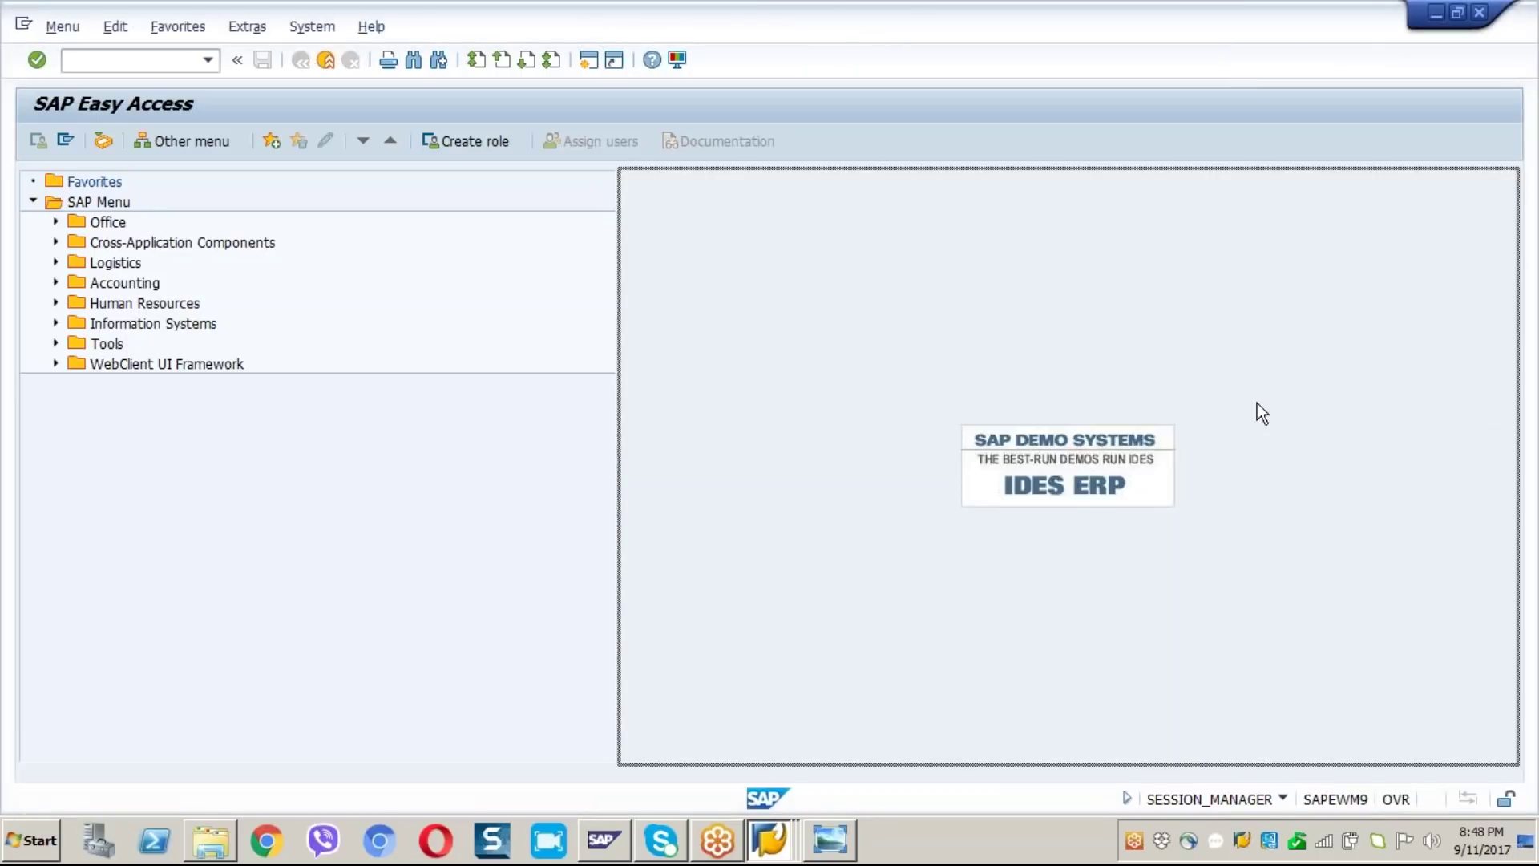